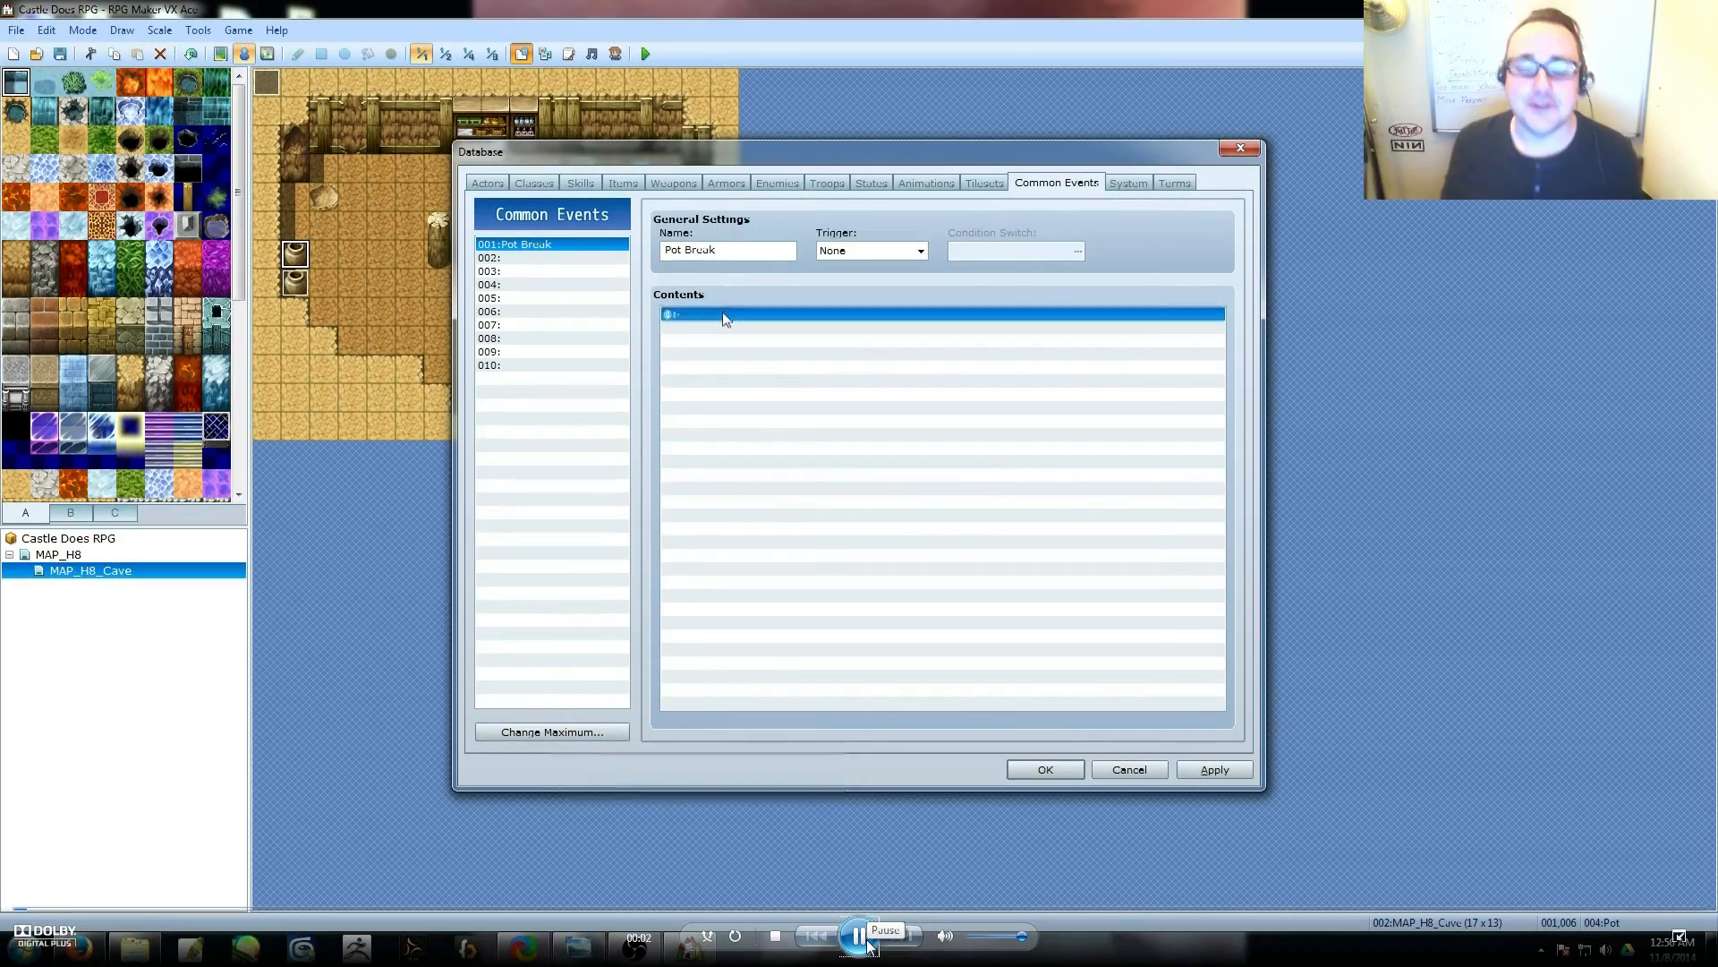
Add a Play SE command with the Break sound to the Pot Break common event and apply it.
left_click(1074, 673)
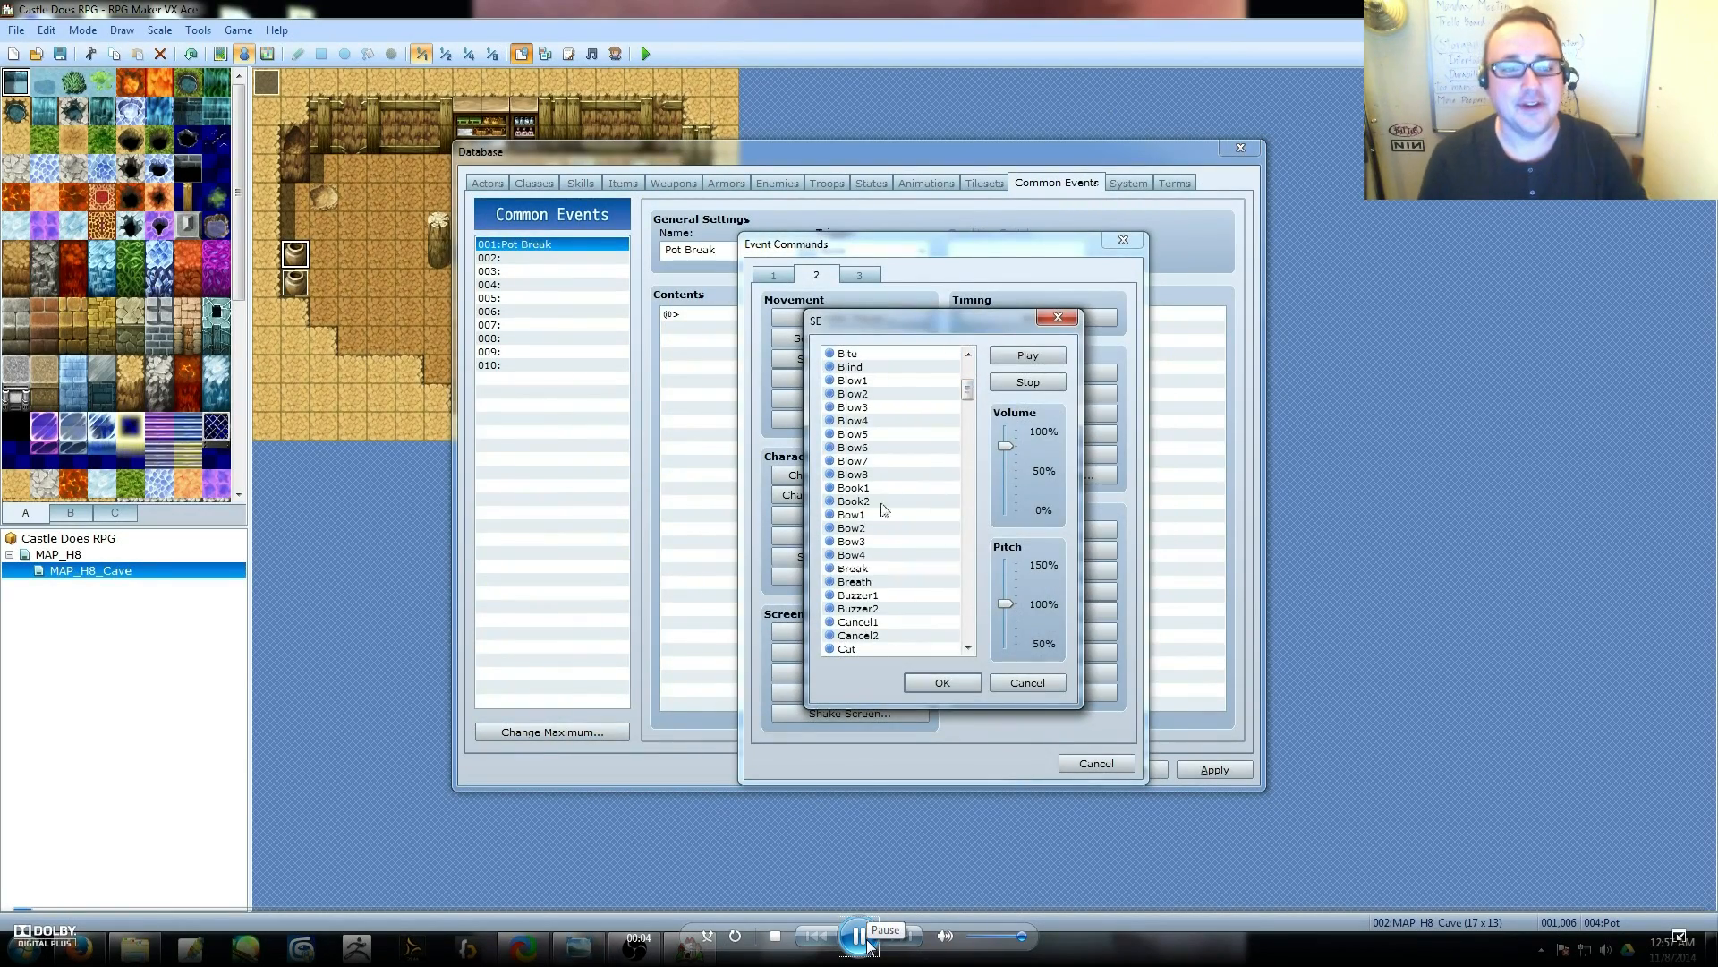
left_click(942, 682)
left_click(1215, 770)
Add a Control Self Switch command turning switch A on below the sound in the Pot Break common event.
double_click(761, 328)
left_click(773, 276)
left_click(851, 492)
left_click(942, 553)
left_click(1215, 770)
left_click(805, 329)
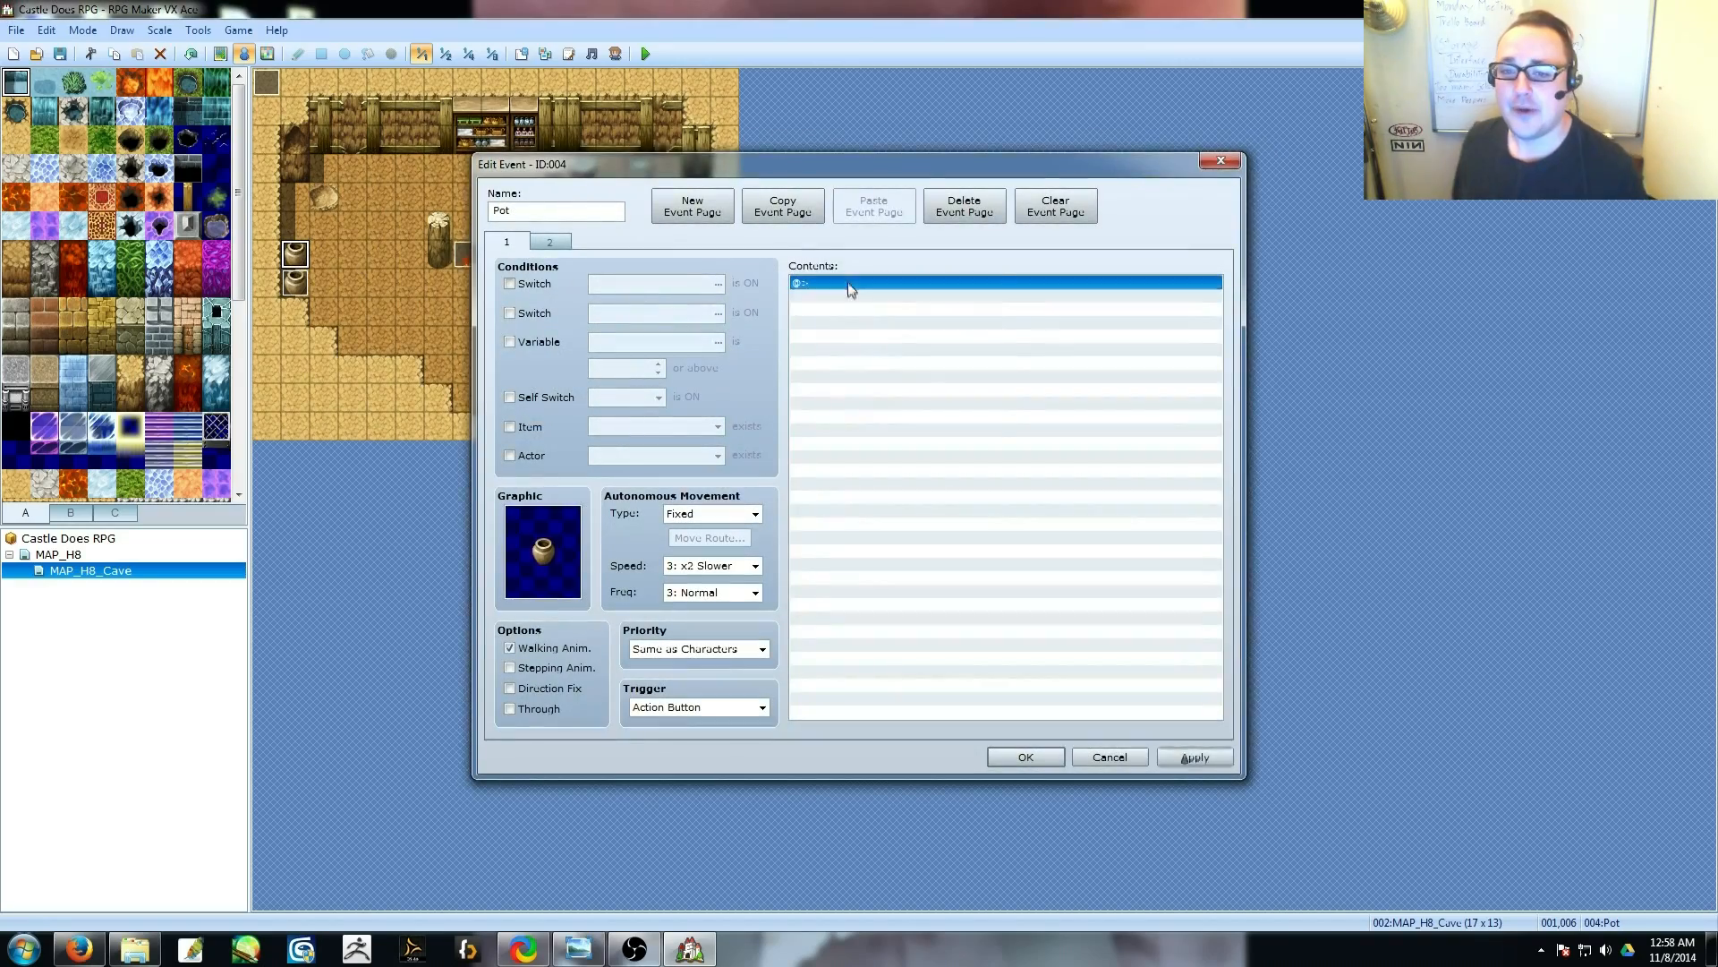
Make the Pot event call the Pot Break common event and place copies of the pot along the cave's side walls.
double_click(847, 282)
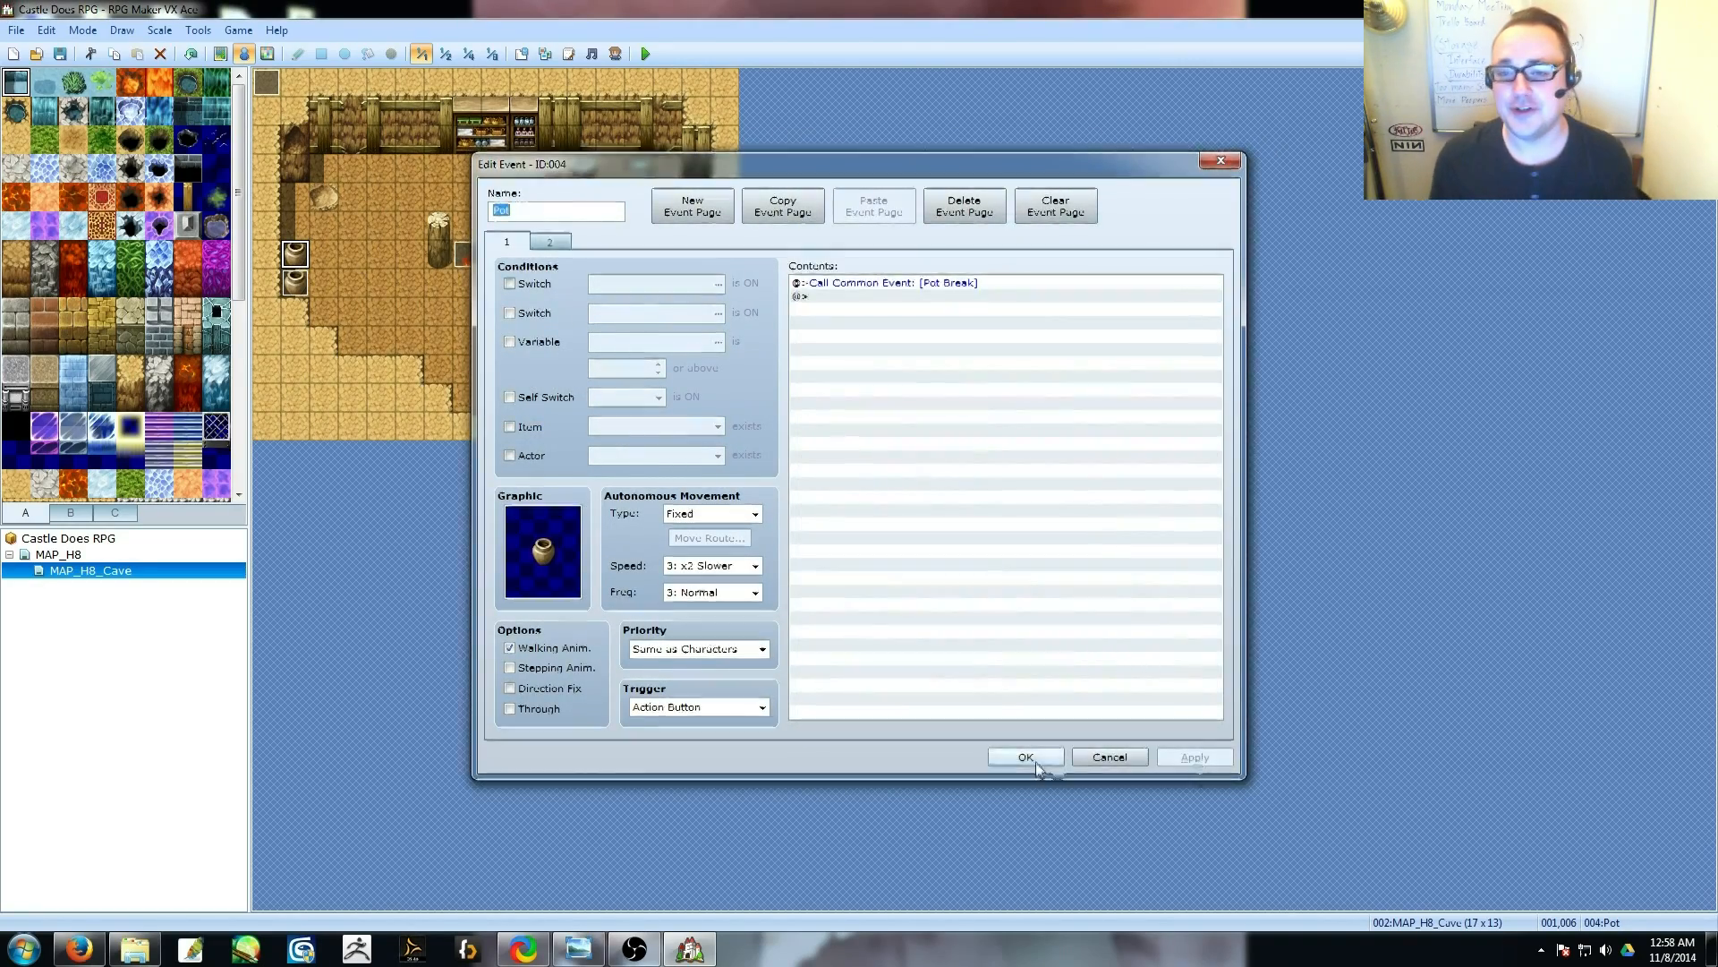
left_click(1031, 754)
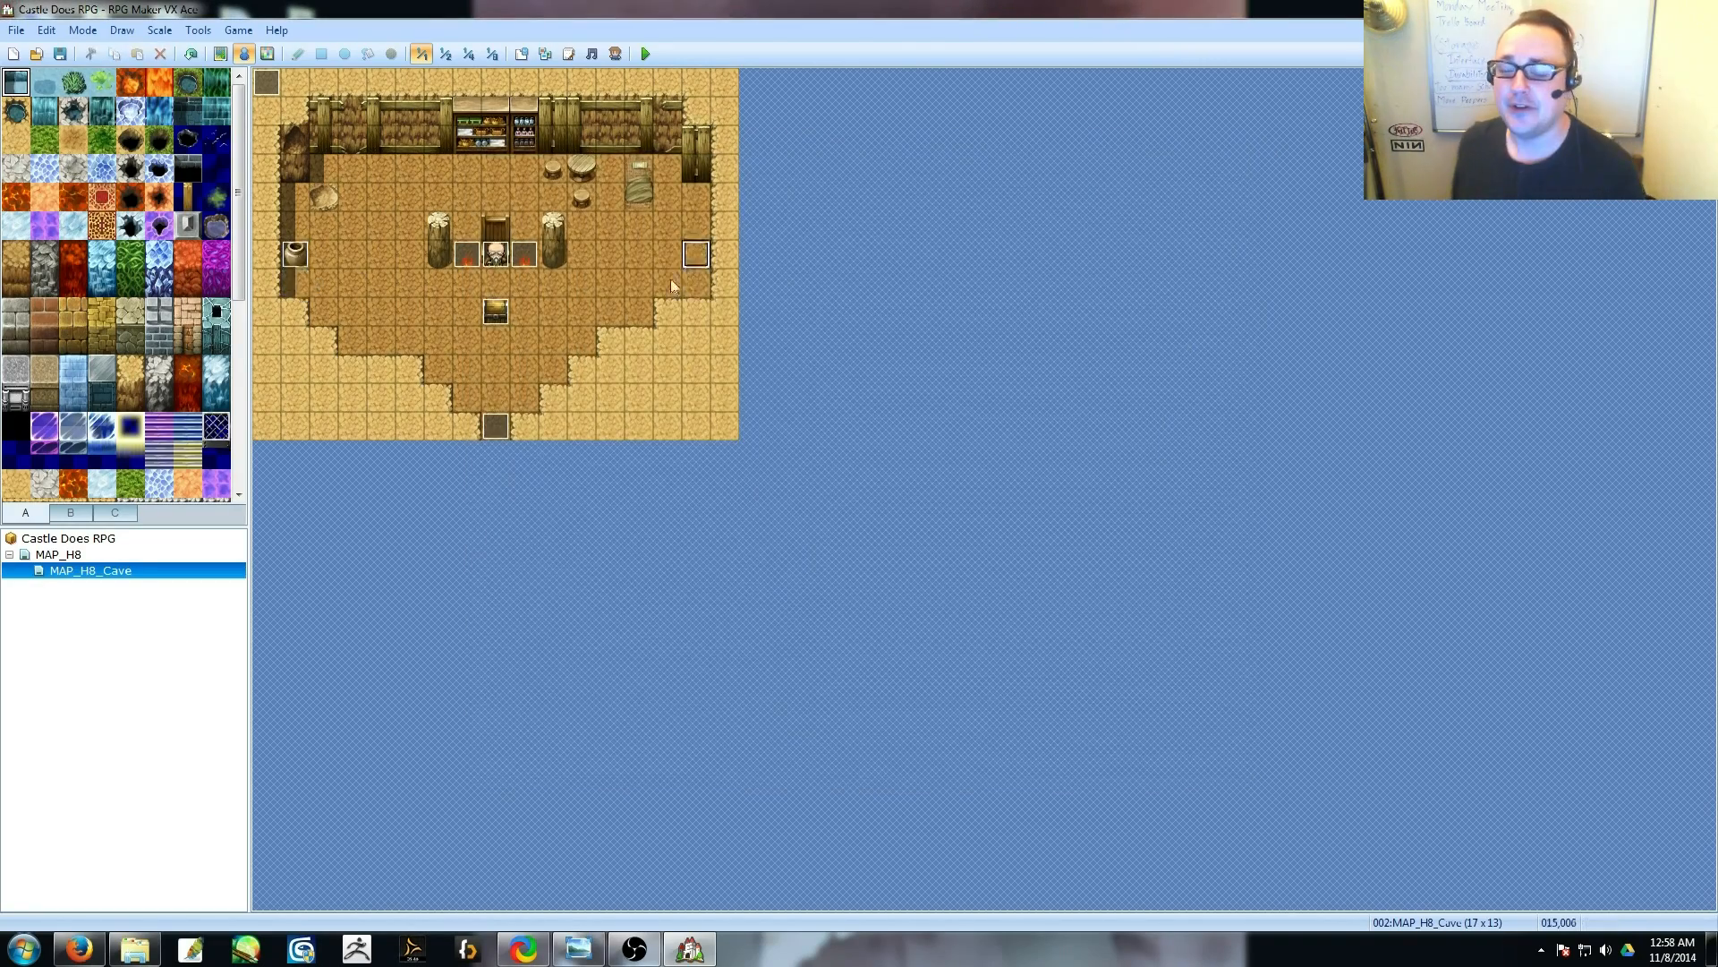
double_click(693, 285)
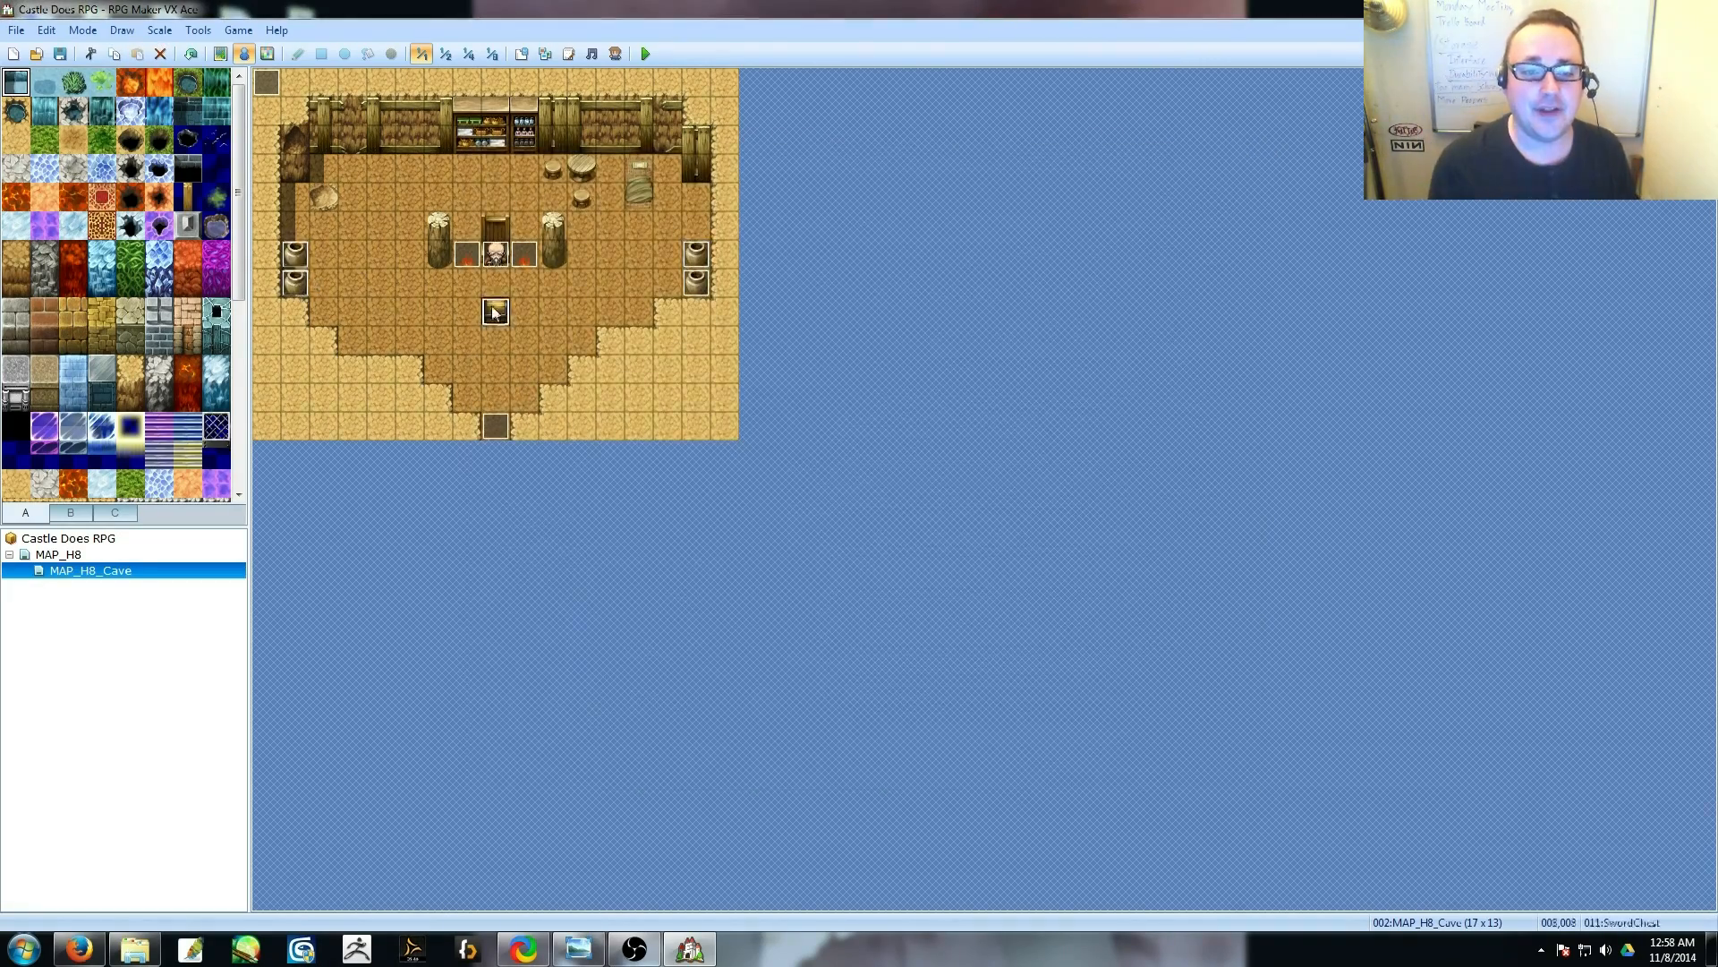
Move the SwordChest event's Chest sound, move route and self switch commands into a common event named Chest Open.
left_click(495, 312)
key("F9")
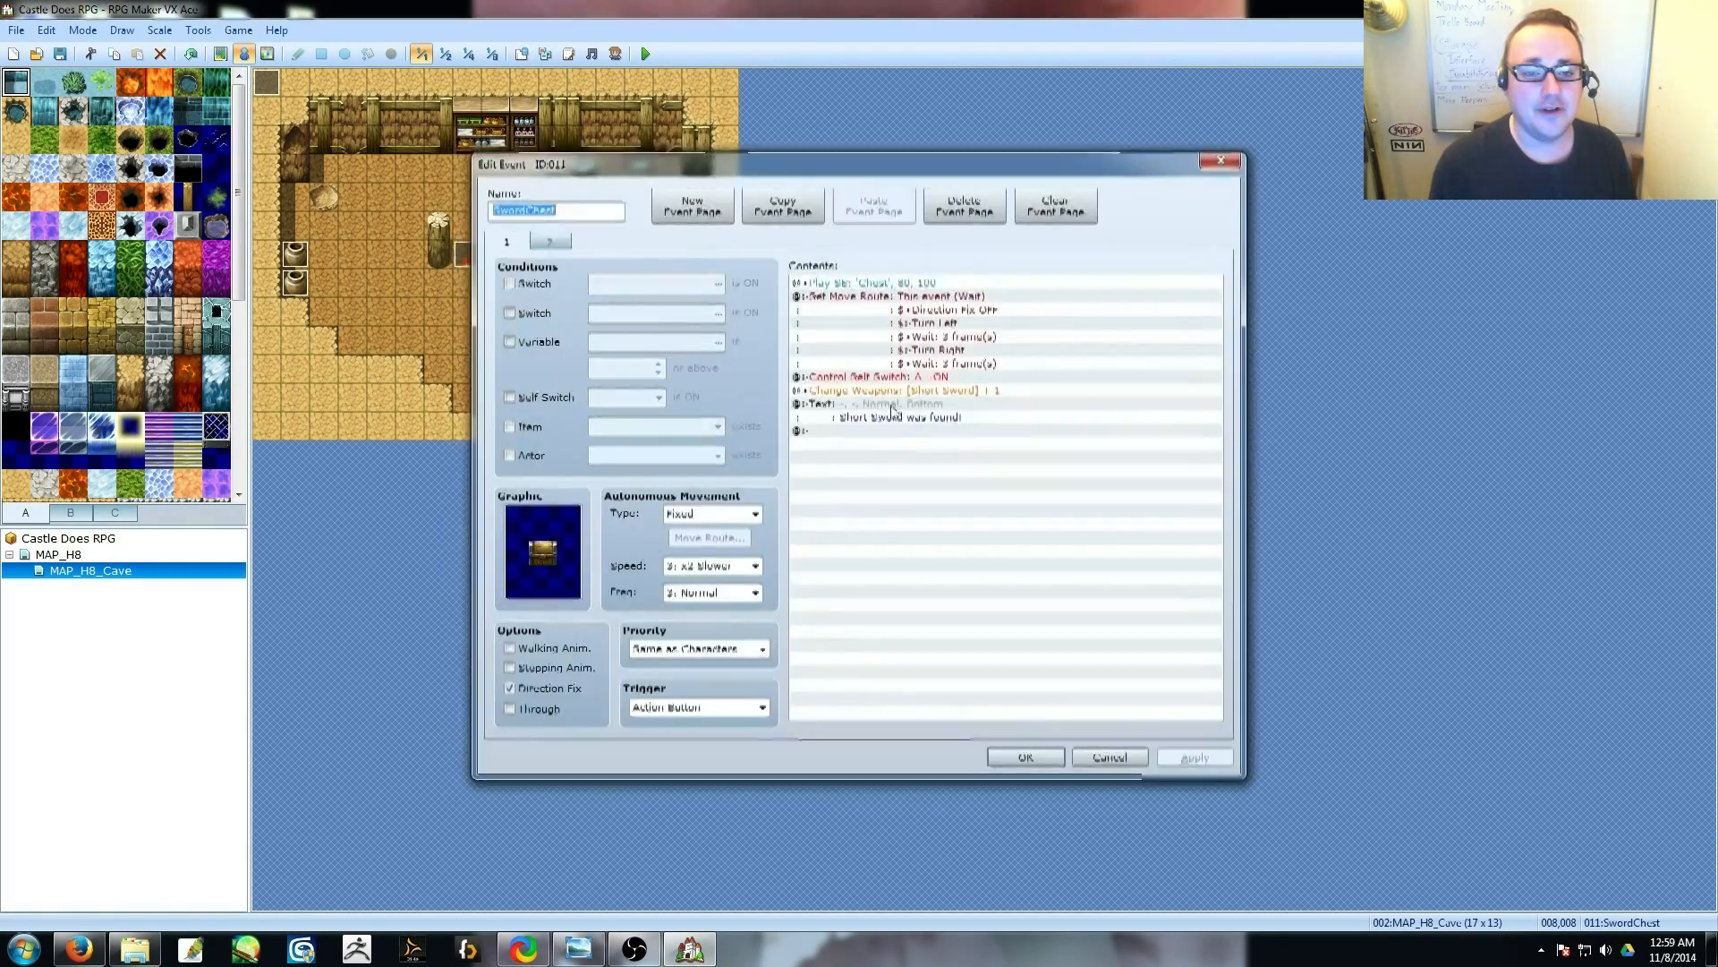
left_click_drag(895, 283, 969, 374)
key("Delete")
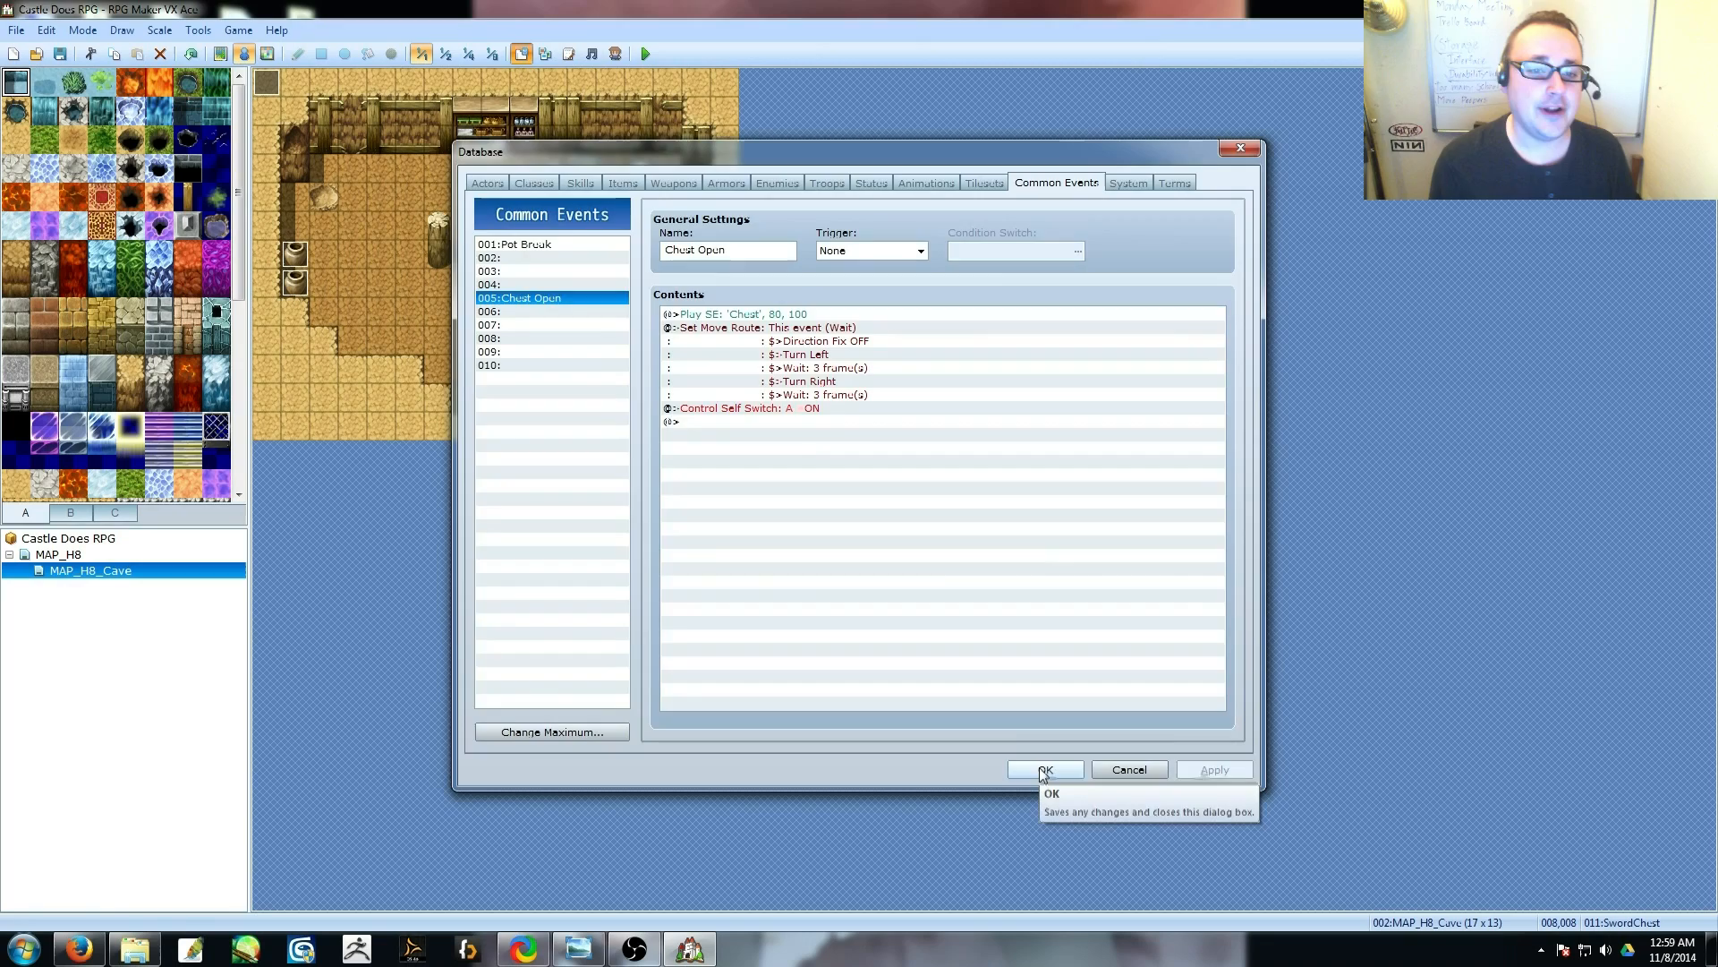
left_click(1035, 767)
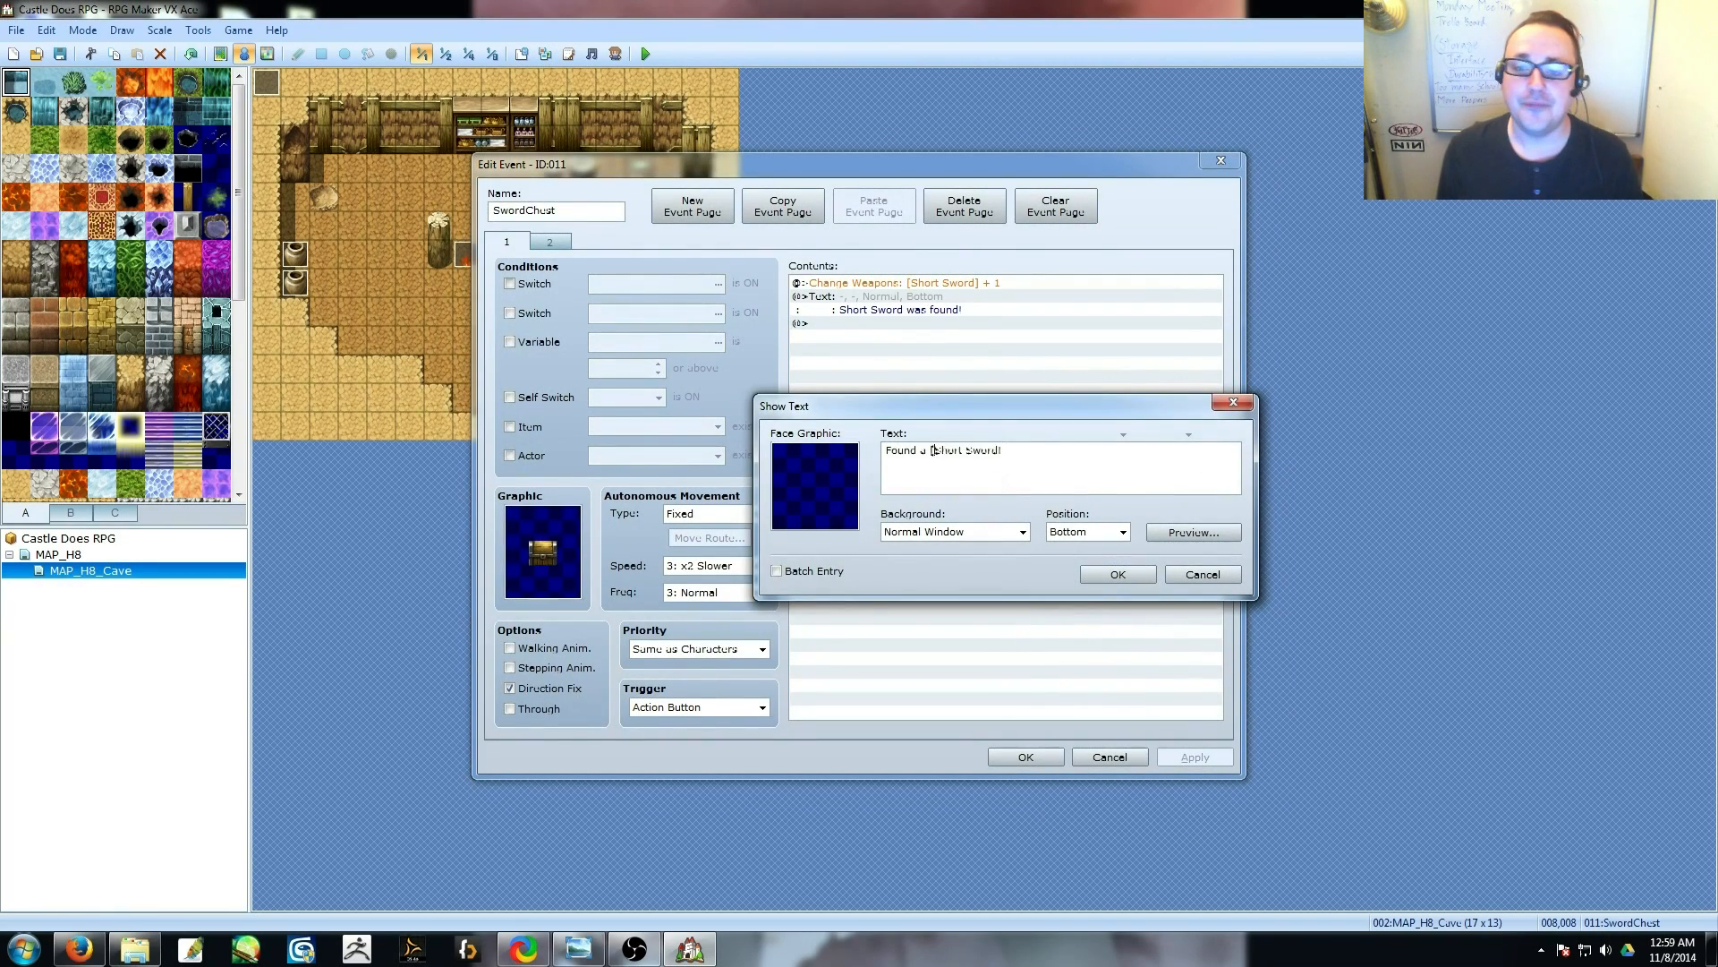
Reword the chest message to "Found a [Short Sword]!" and add a copy below it reading "Found a [Potion]!".
left_click(1116, 576)
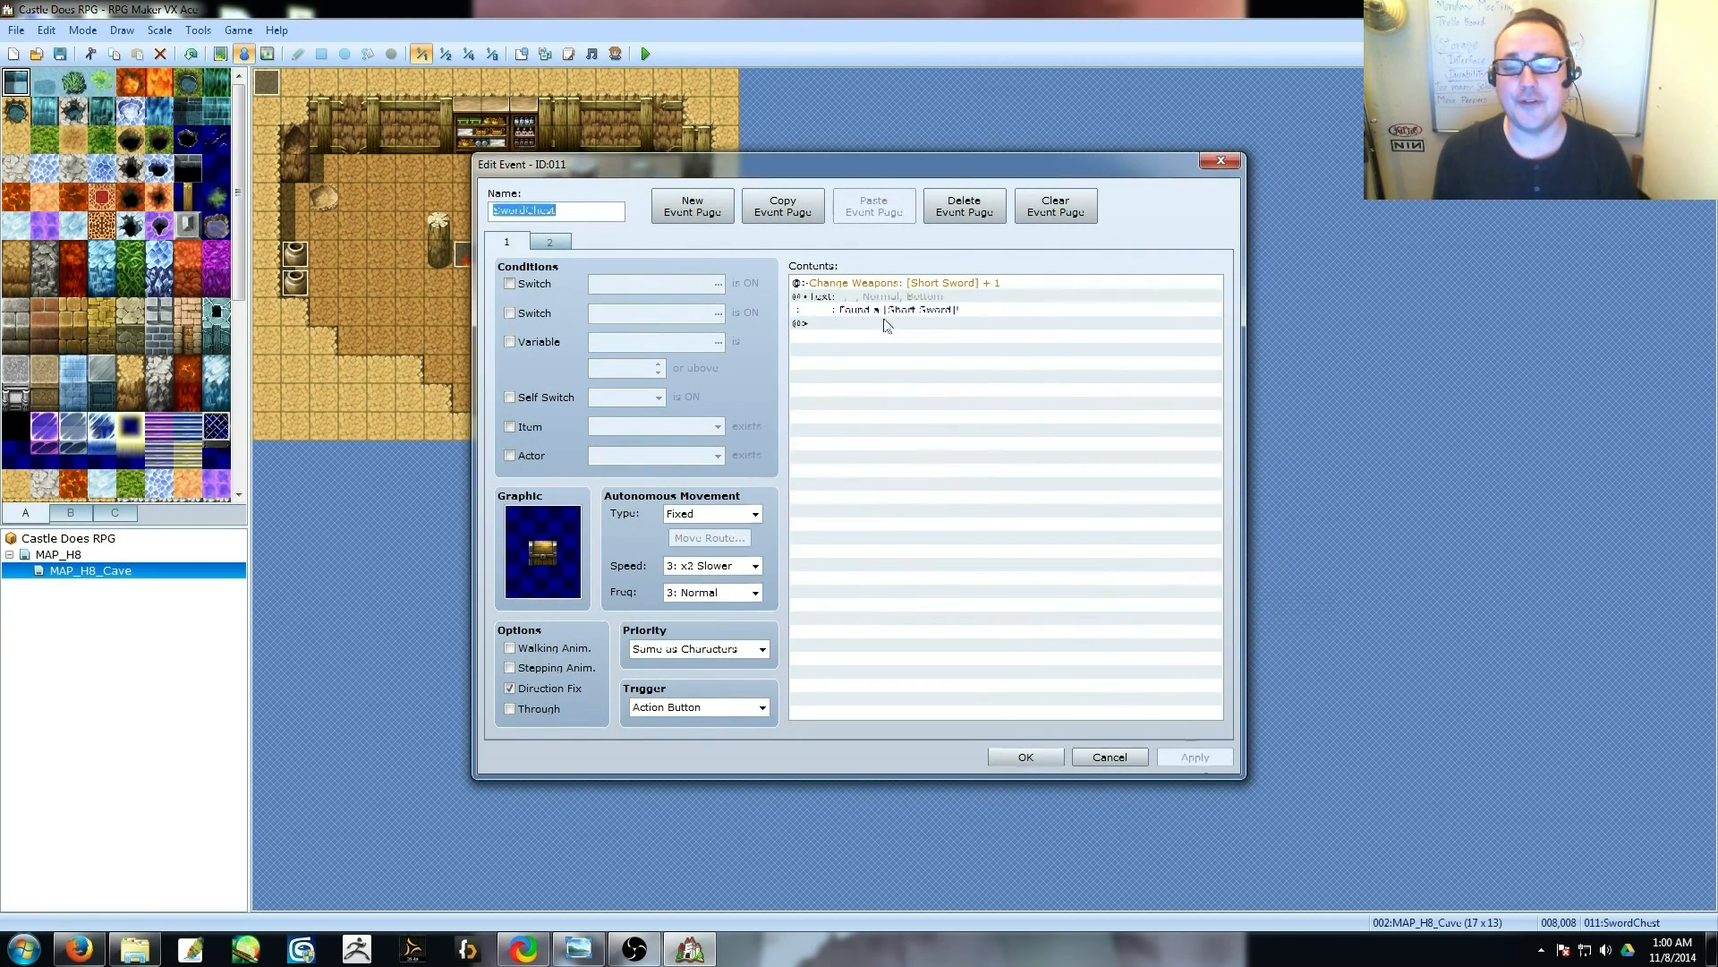
left_click(895, 312)
key("ctrl+c")
key("ctrl+v")
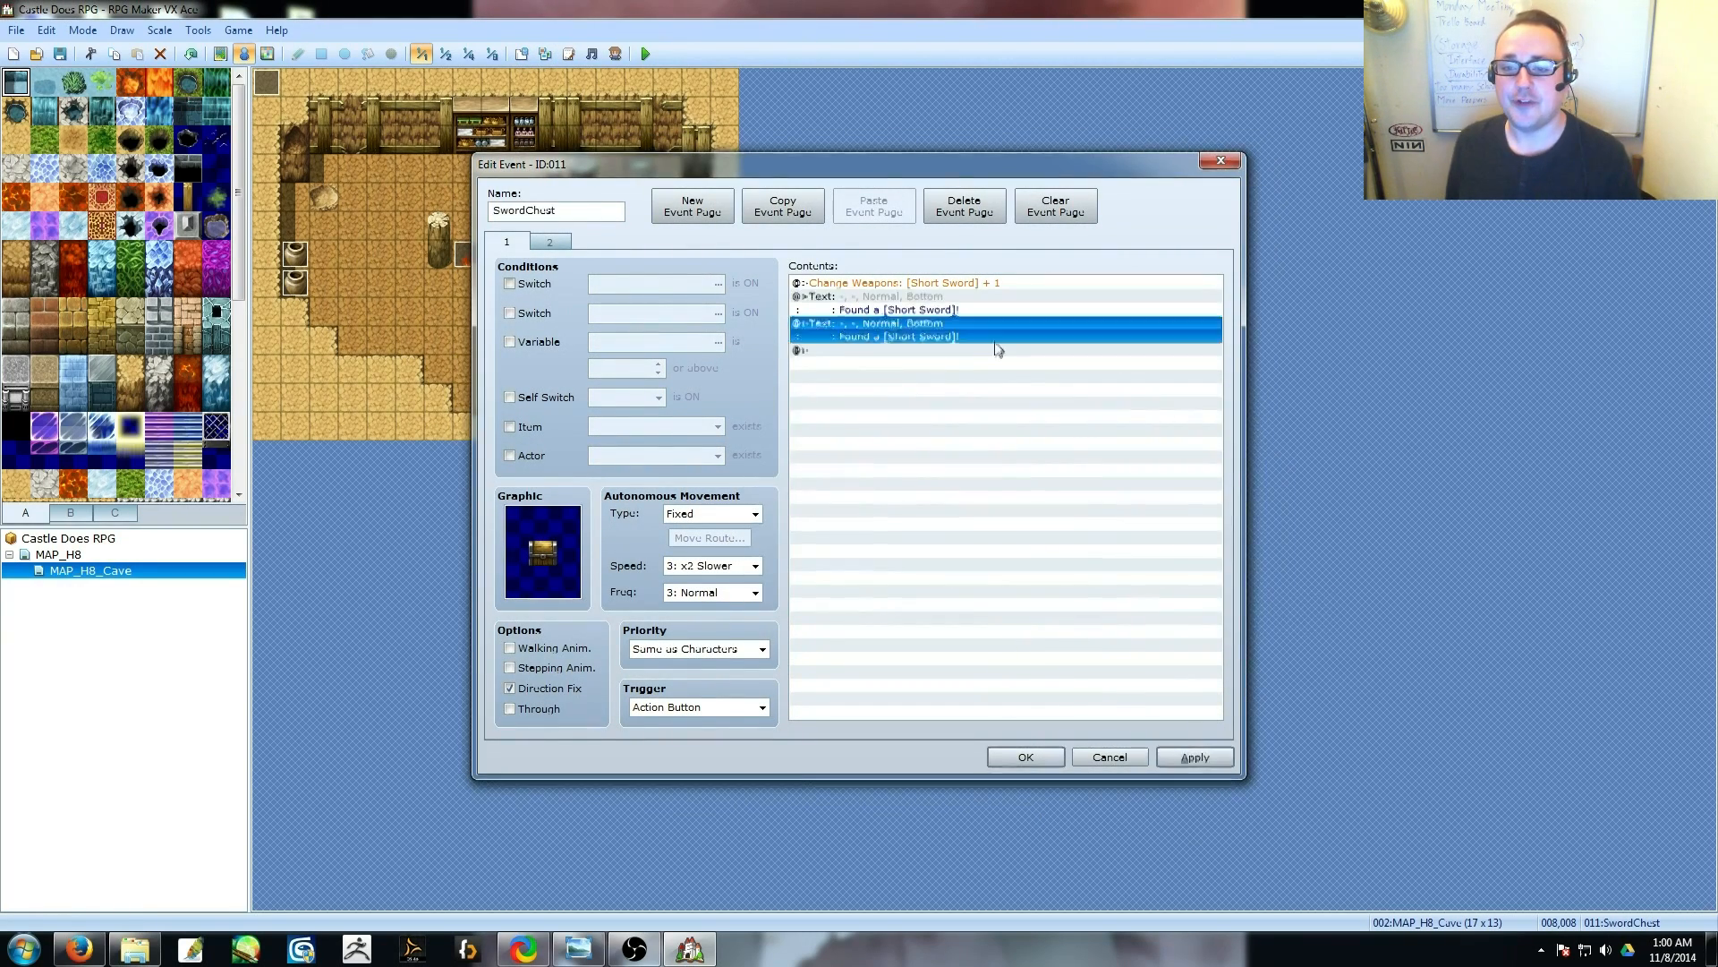
double_click(997, 344)
type("Po")
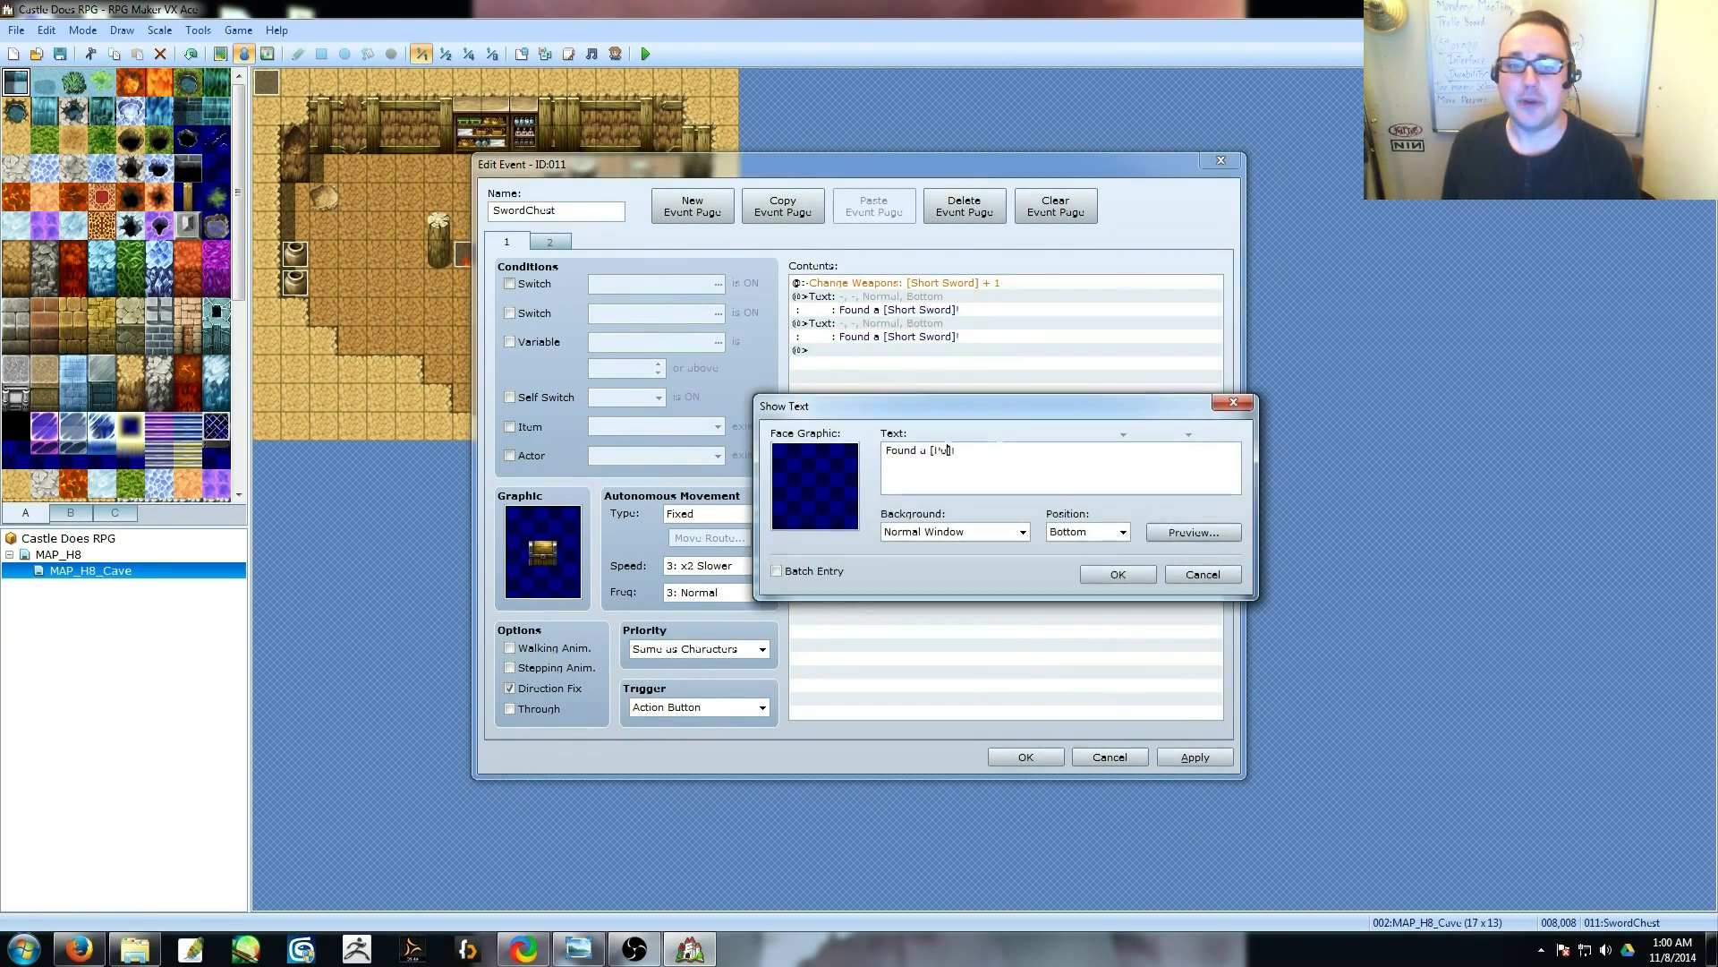
type("tion")
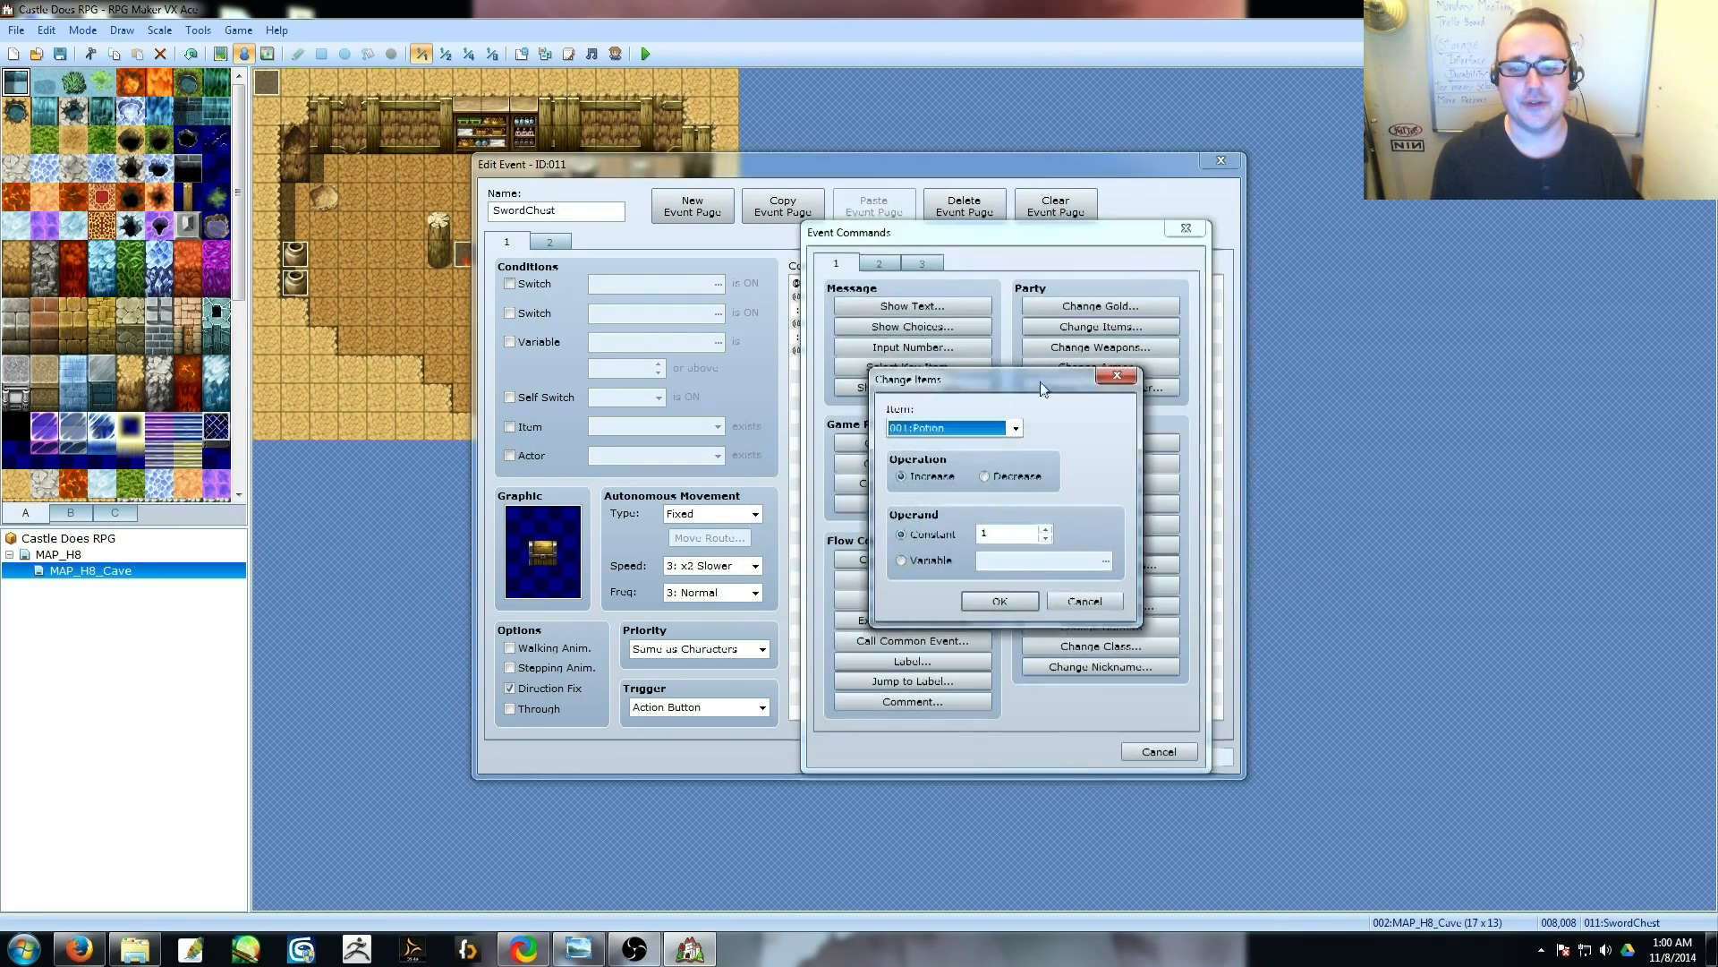
Make the SwordChest event give one Potion and call the Chest Open common event as its first command.
left_click(856, 285)
double_click(857, 285)
left_click(913, 641)
left_click(1019, 508)
left_click(942, 583)
left_click(1082, 496)
left_click(1193, 758)
left_click(1026, 757)
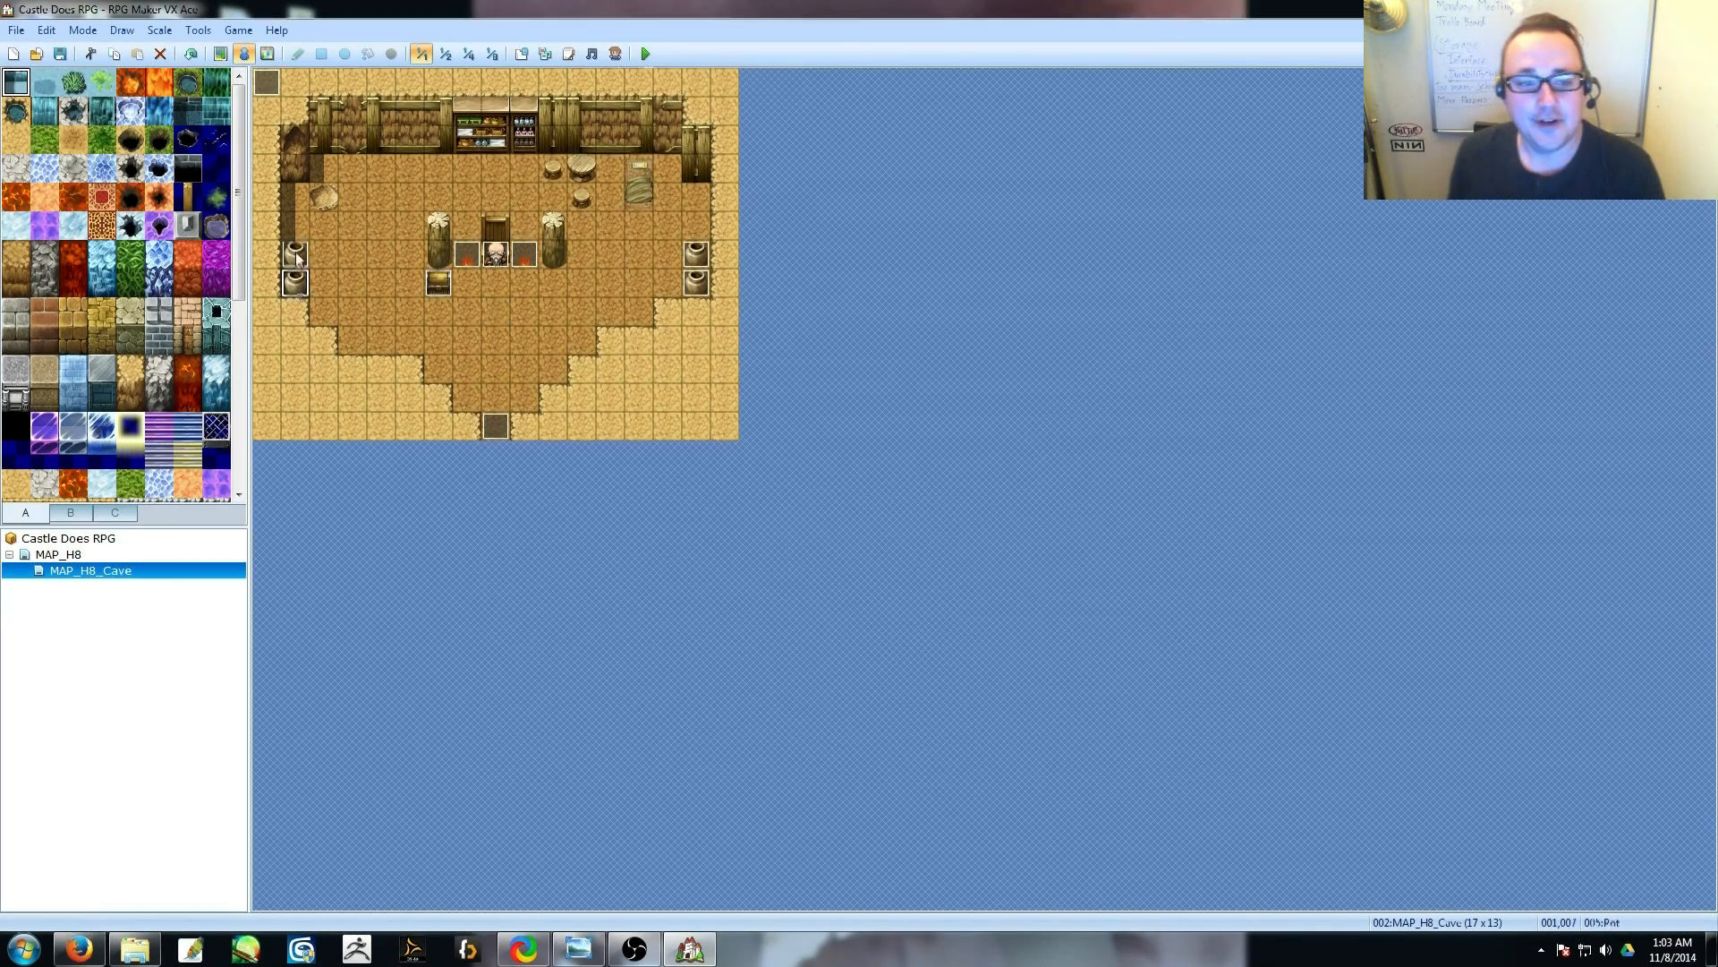
Add another command below the Pot Break call in the upper pot event beside the cave's west wall.
double_click(295, 253)
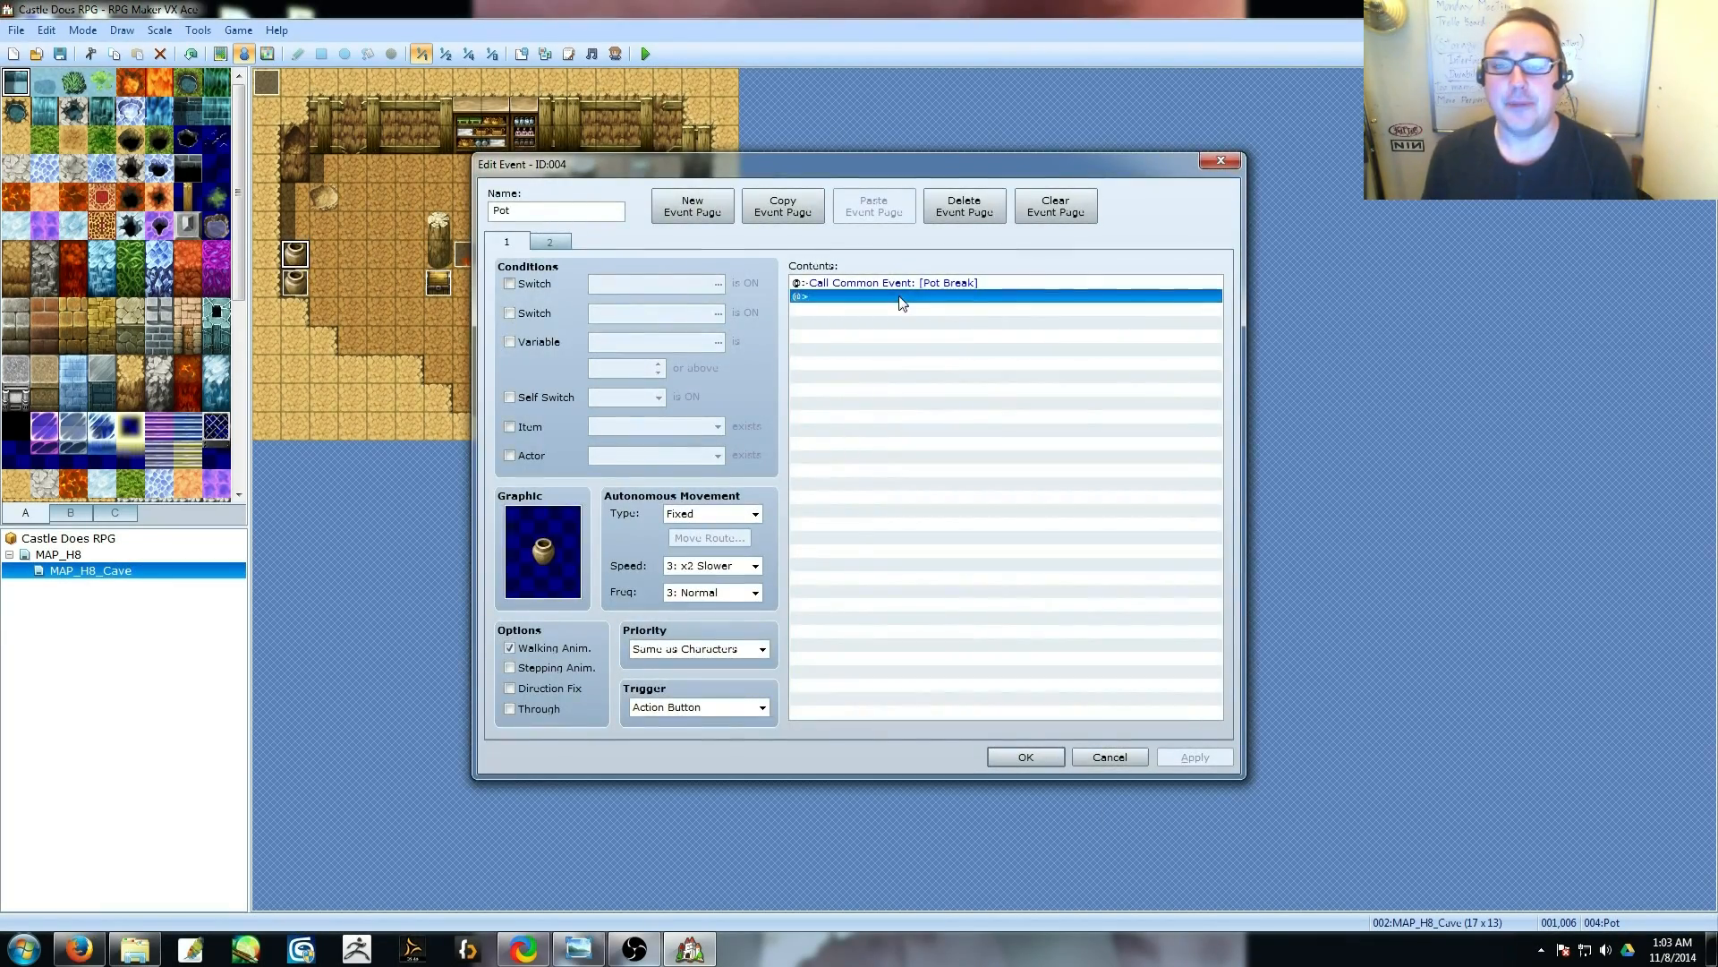
double_click(837, 298)
left_click(909, 573)
left_click(1027, 757)
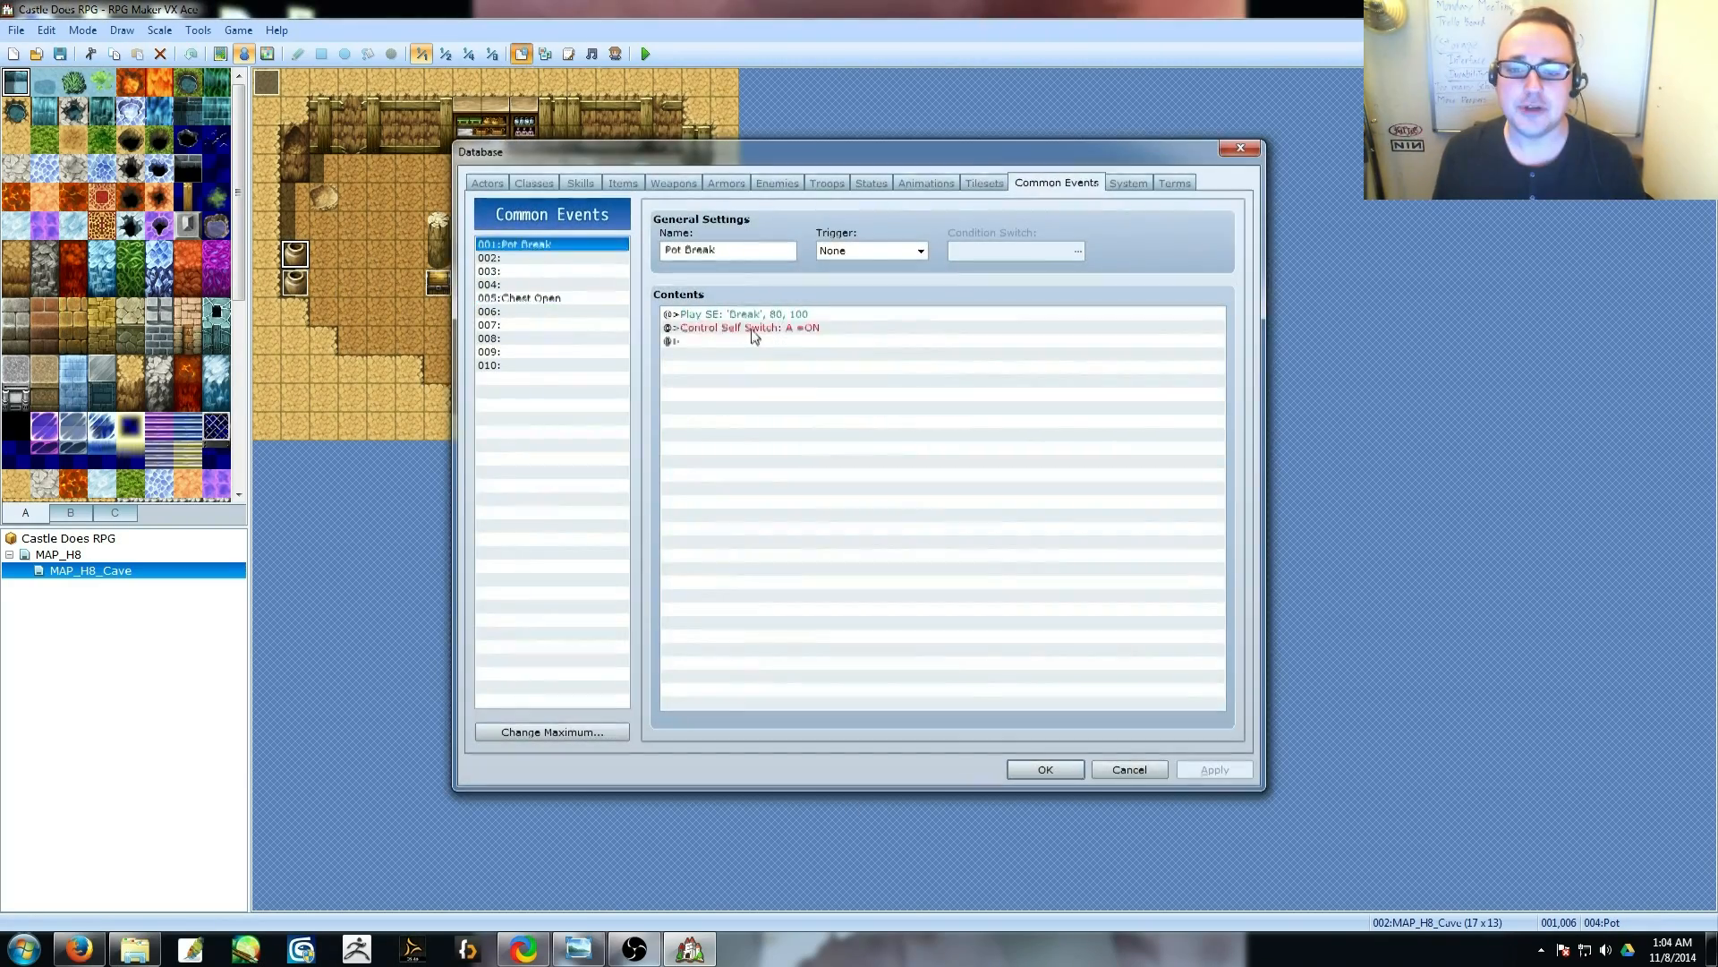
Delete the Control Self Switch command from the Pot Break common event and save the edited SwordChest event.
left_click(734, 329)
key("Delete")
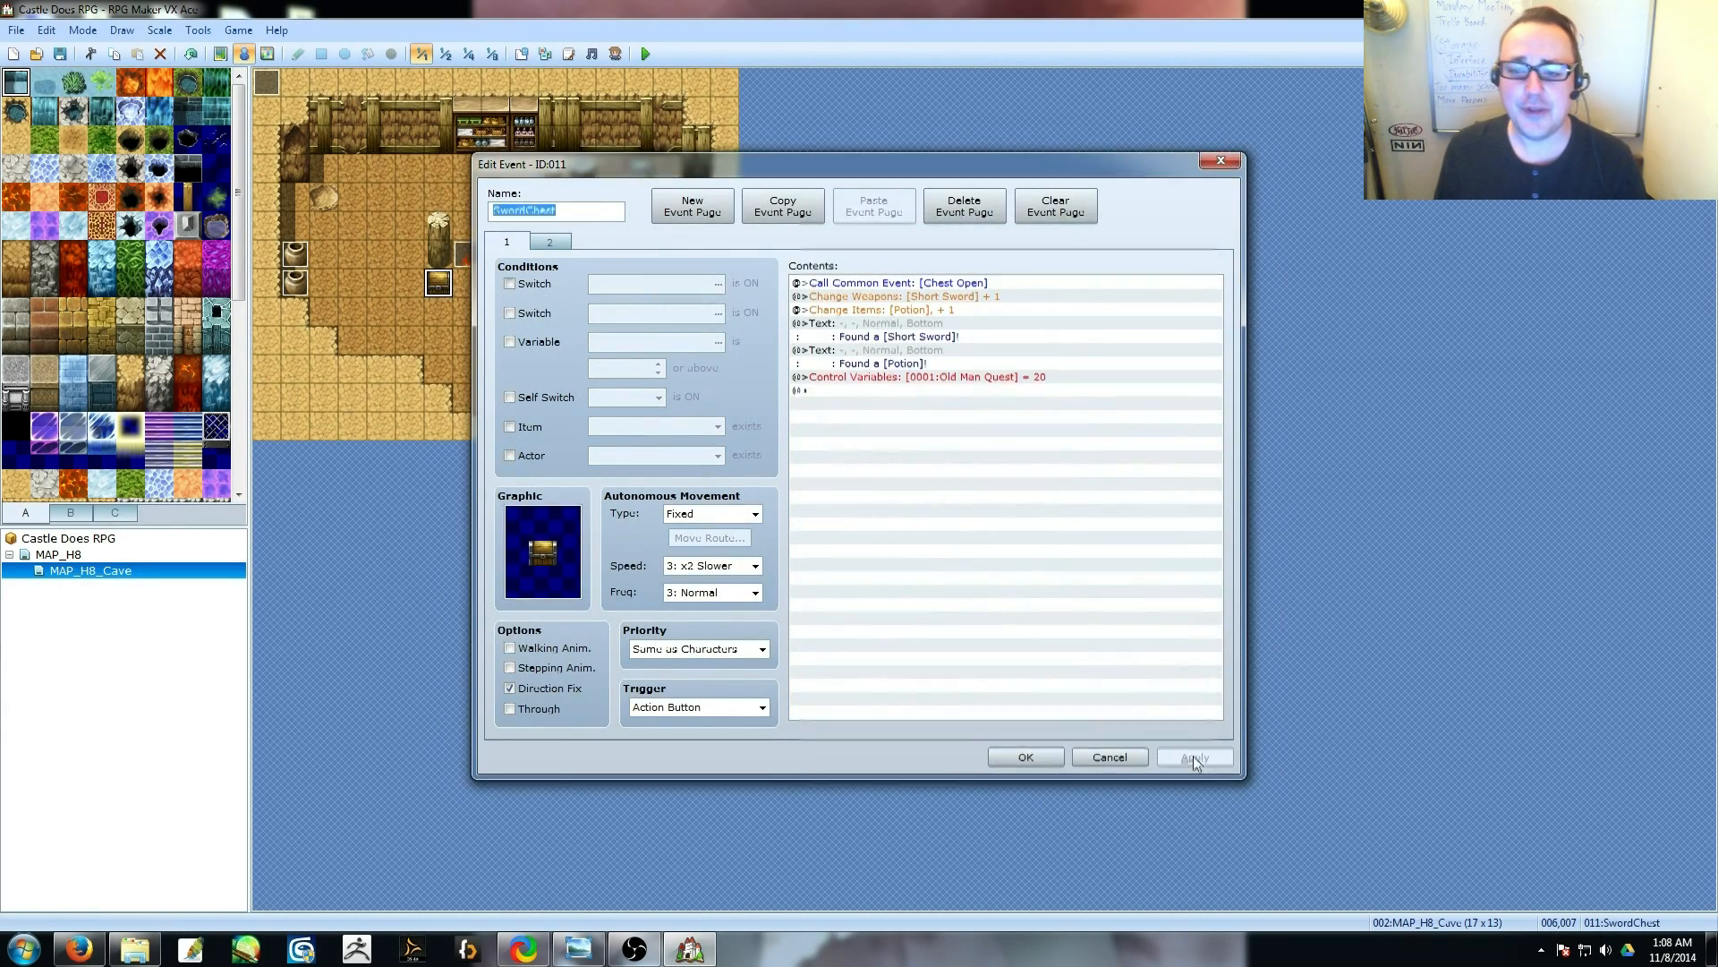
left_click(1026, 757)
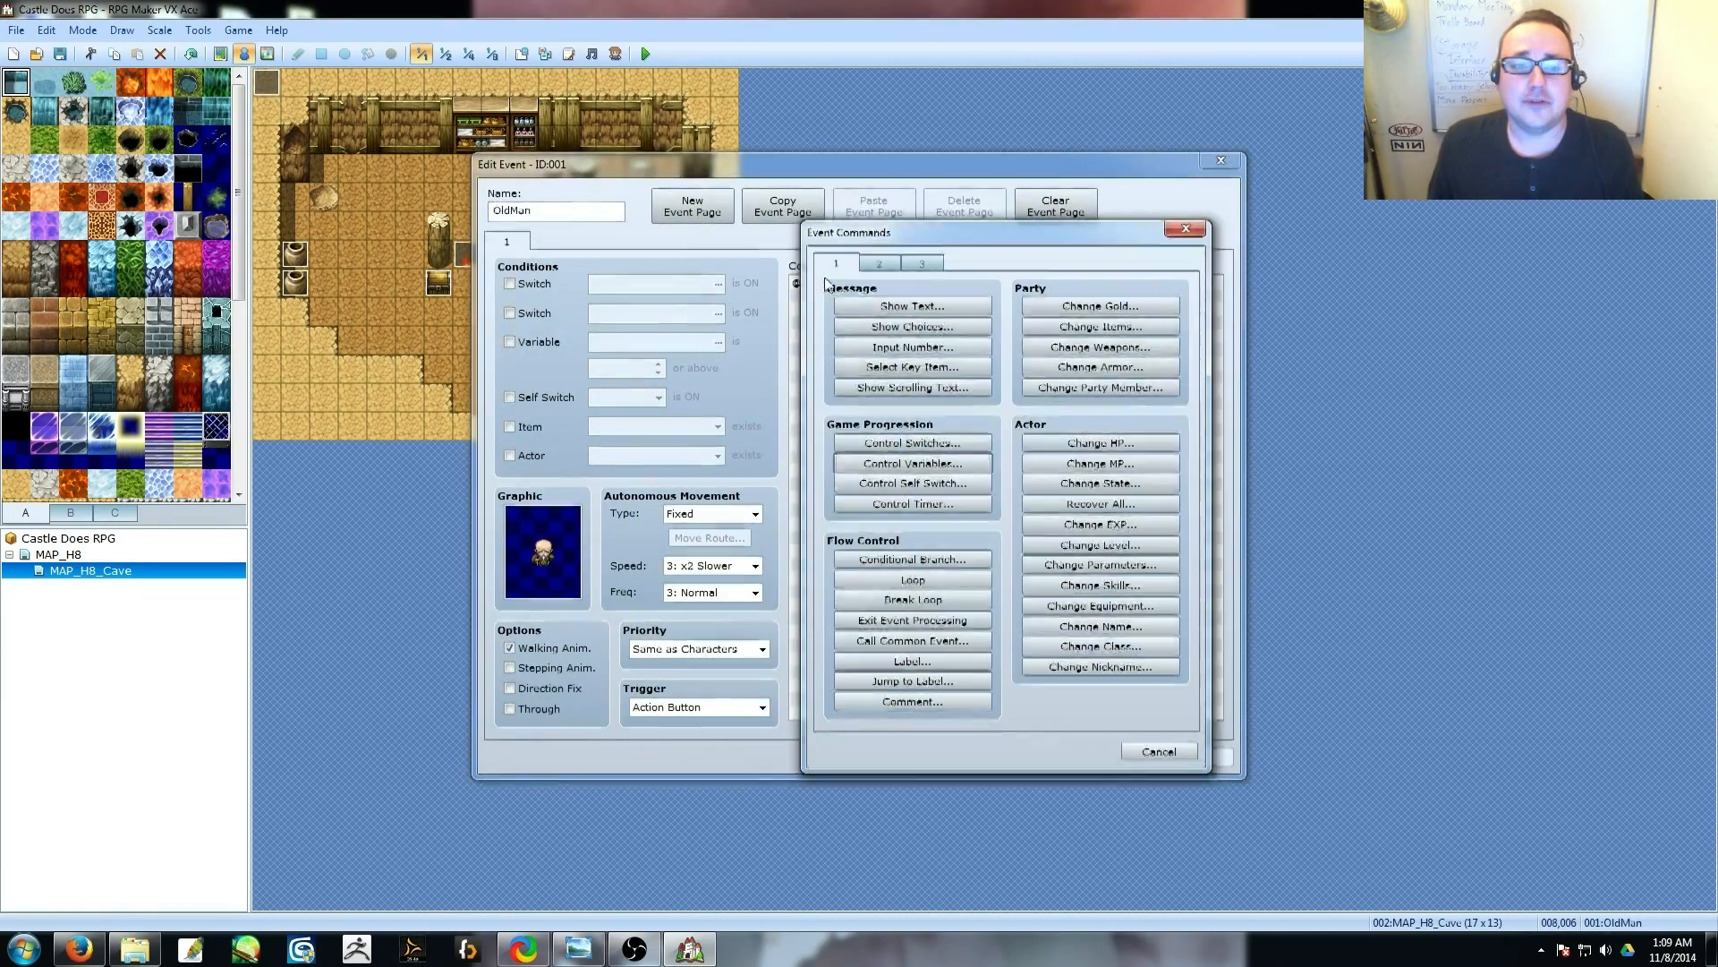
Add a conditional branch to the OldMan event for the Old Man Quest variable equal to 10.
left_click(913, 559)
left_click(860, 420)
double_click(1030, 471)
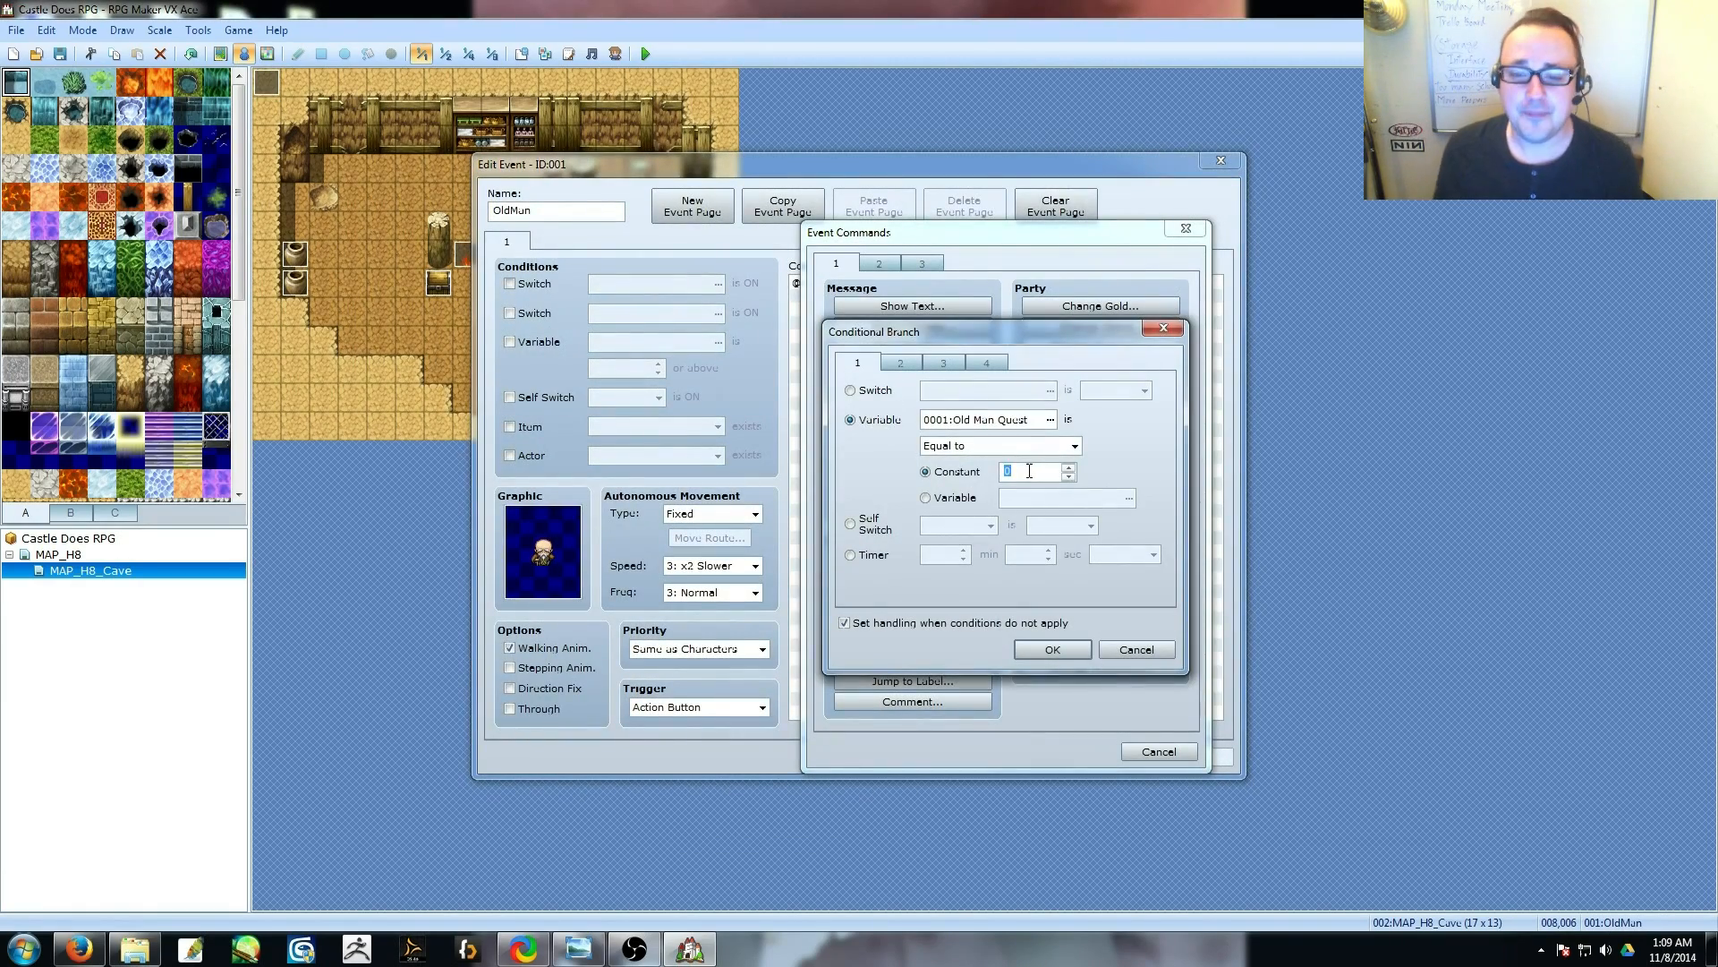
left_click(1057, 648)
Duplicate the conditional branch in the OldMan event and set the copy's Old Man Quest value to 20.
left_click(875, 284)
key("ctrl+c")
left_click(871, 350)
key("ctrl+v")
double_click(871, 351)
key("Escape")
key("space")
left_click(1053, 649)
left_click(1026, 756)
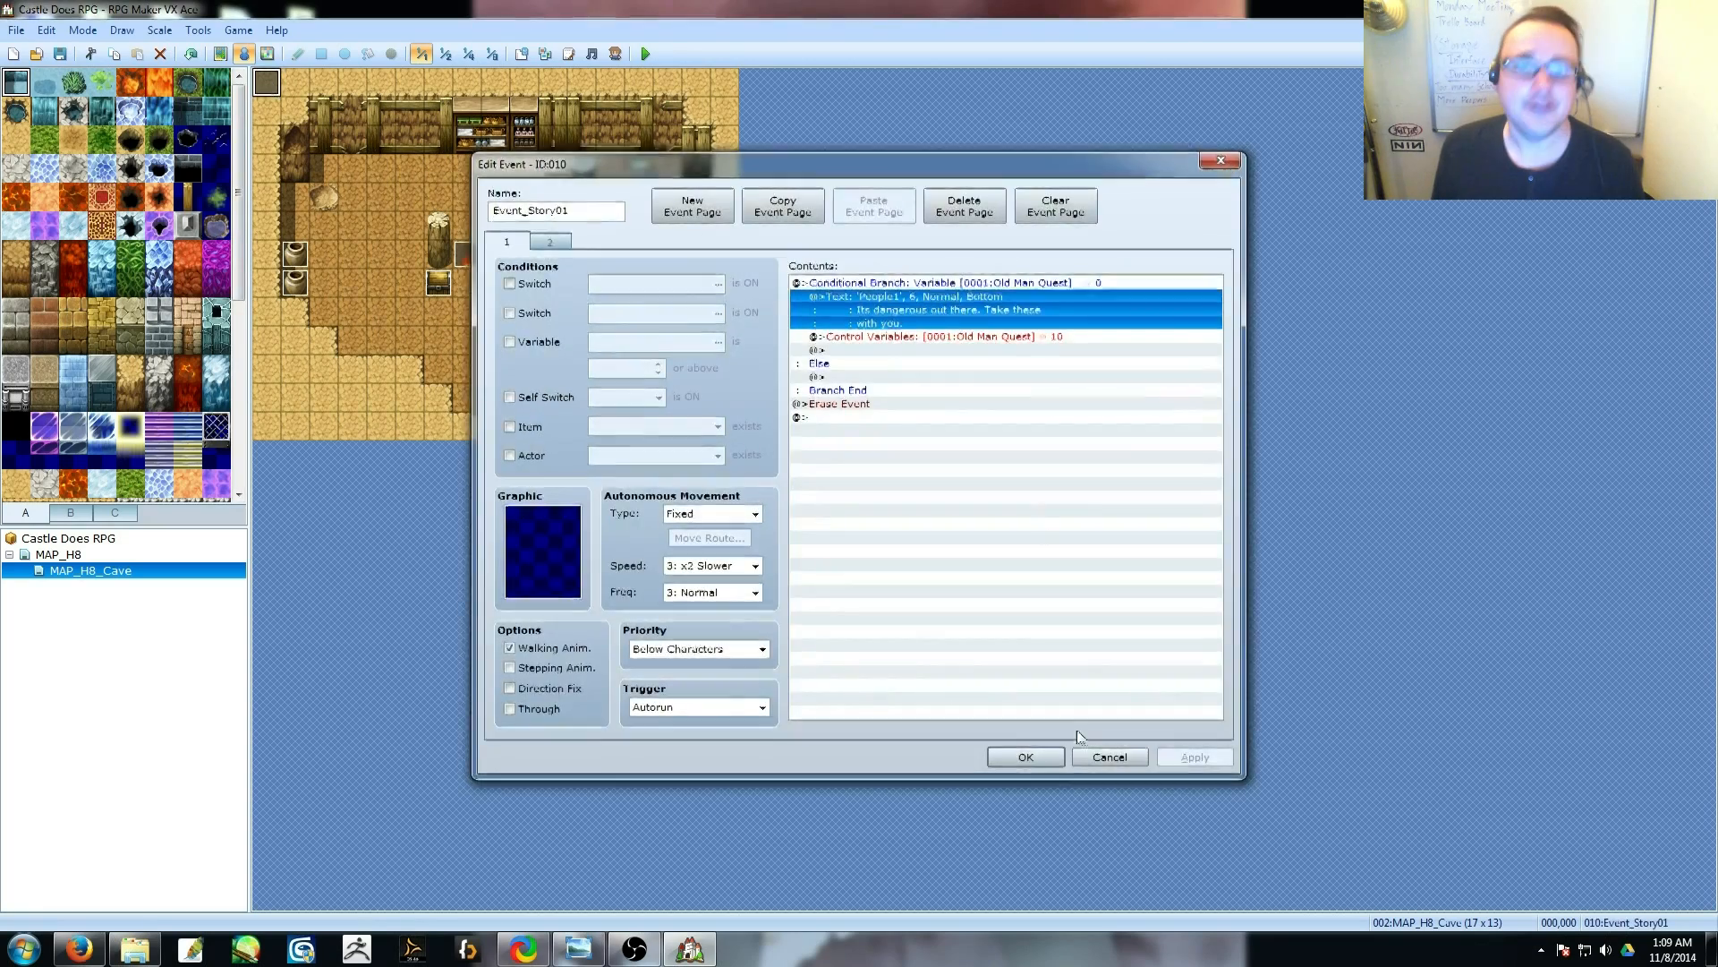
Copy the old man's message from Event_Story01 into the OldMan event and replace one message's text, starting with "Go Ahead,".
left_click(953, 297)
key("ctrl+c")
left_click(954, 404)
key("ctrl+v")
double_click(954, 404)
key("ctrl+a")
type("Go A")
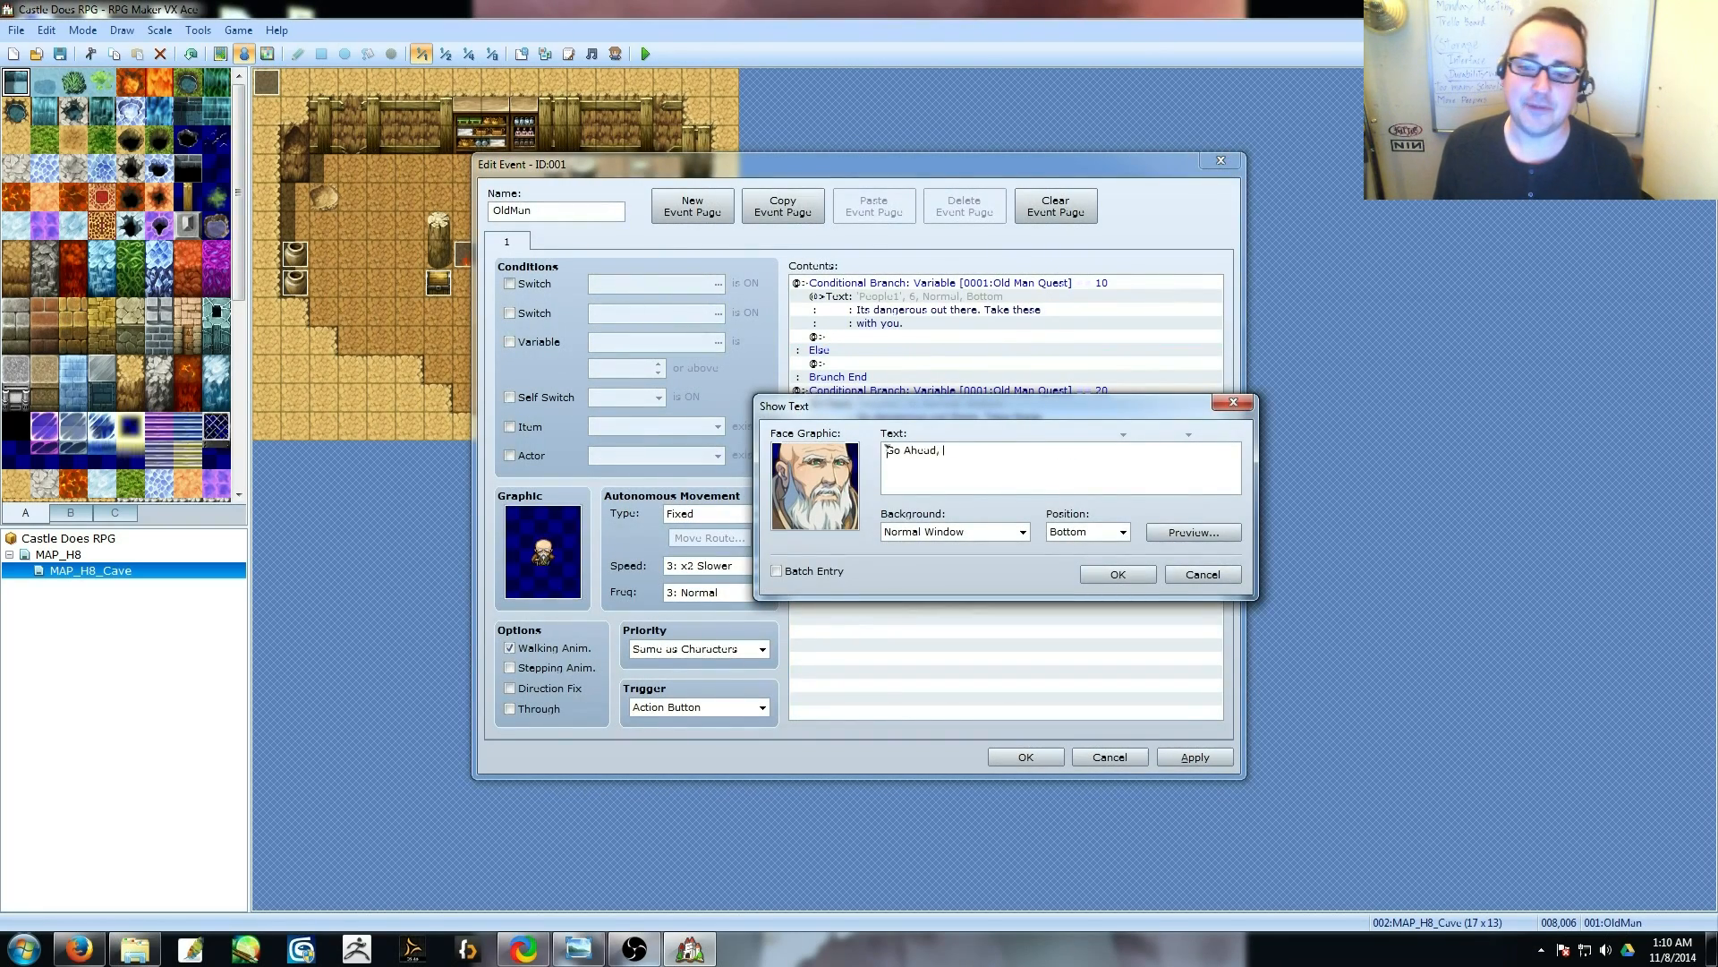
left_click(1118, 579)
Lowercase "ahead" in the old man's first message and rewrite the message in the branch for 20, starting with "I".
double_click(953, 309)
left_click_drag(911, 450, 904, 451)
type("a")
left_click(1118, 574)
left_click(1195, 756)
double_click(973, 422)
type("I ha")
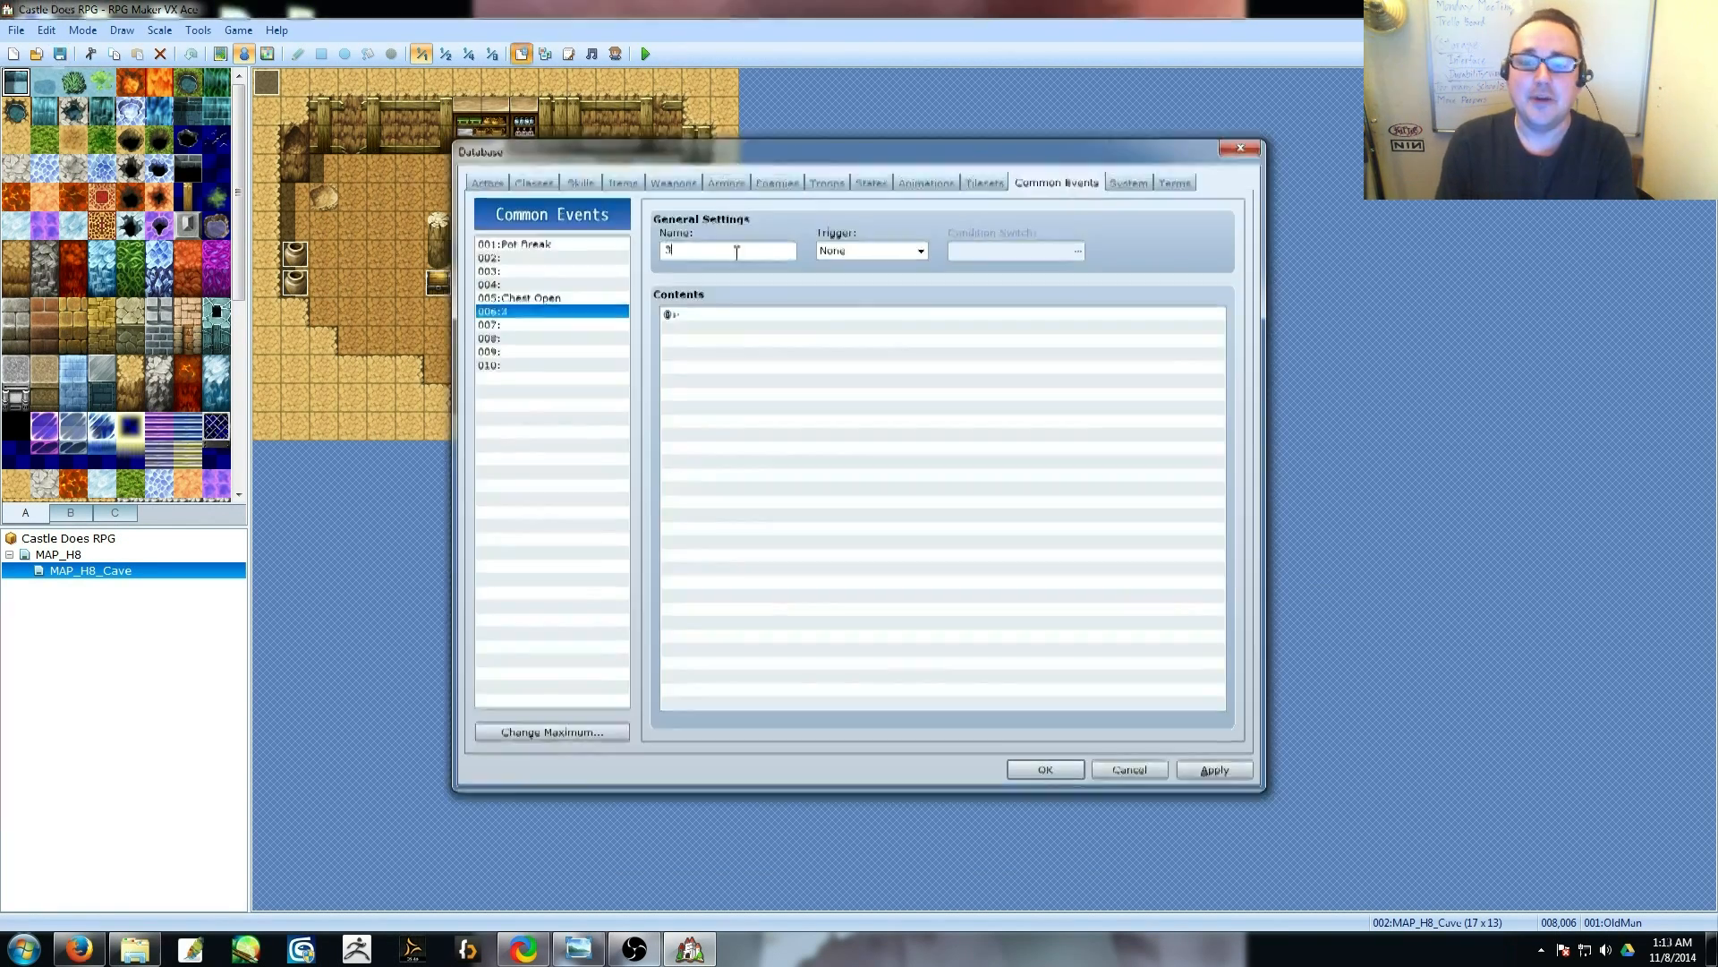
Name common events 006 to 009 Item Obtained, Weapon Obtained, Armor Obtained and Gold Obtained.
type("em Obtained")
left_click(516, 327)
left_click(707, 252)
type("Weapon")
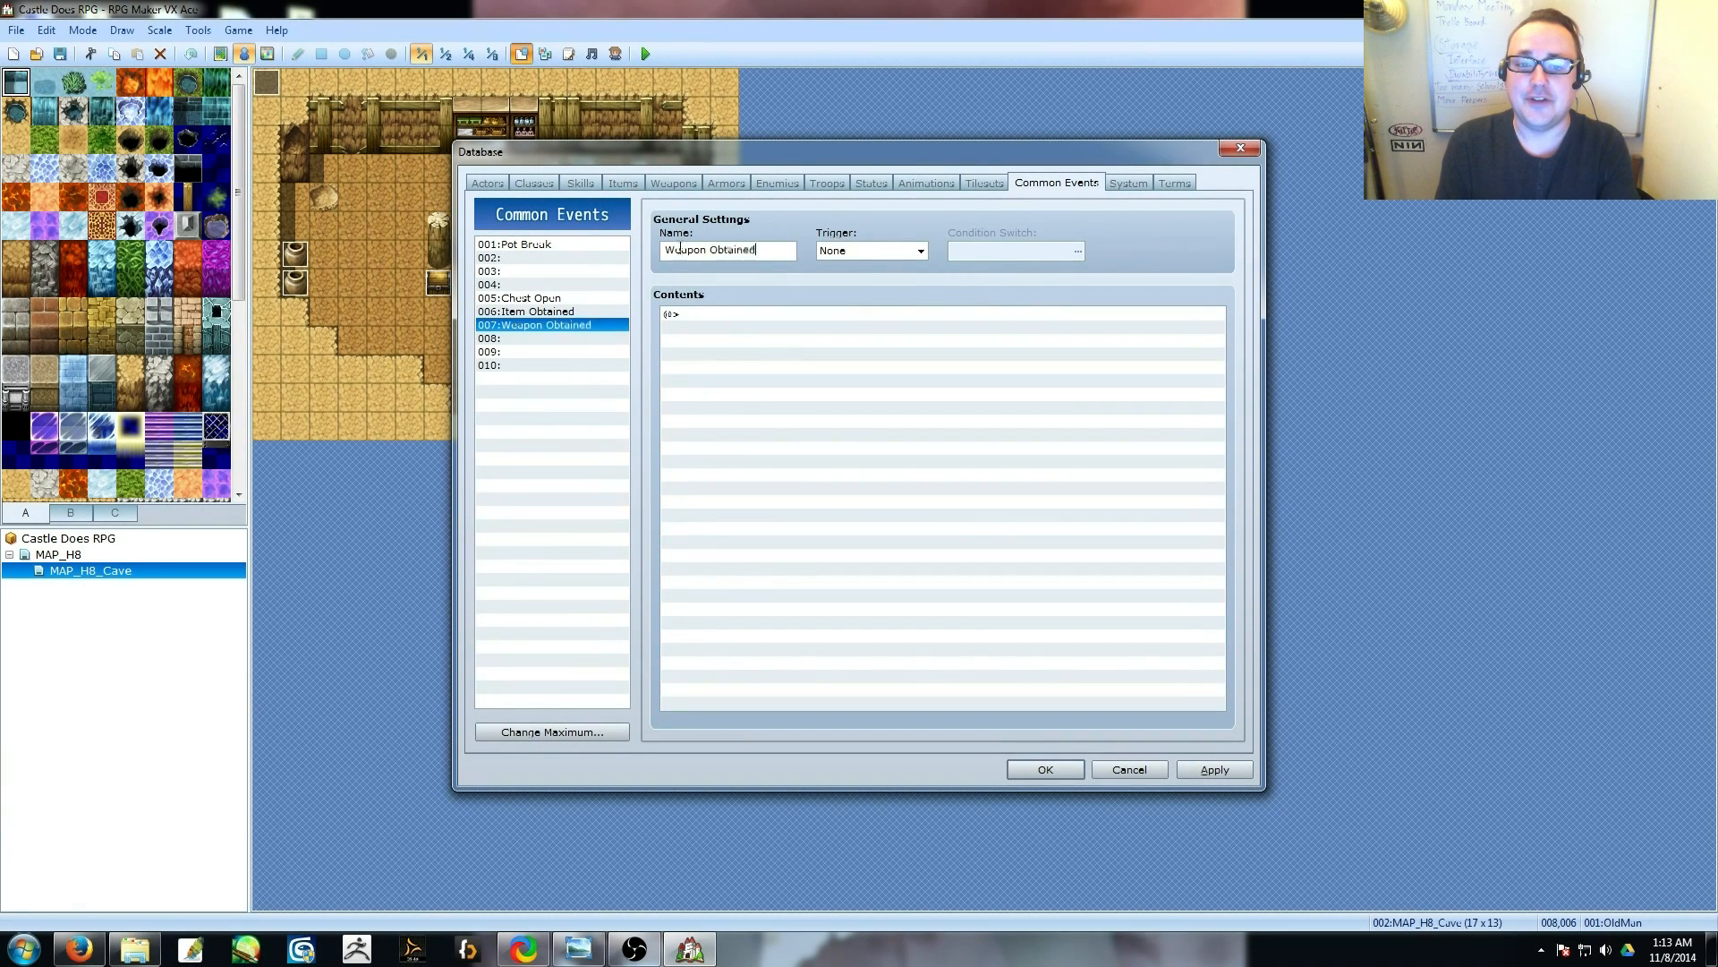
left_click(502, 339)
left_click(691, 252)
type("Gold Obtained")
Audition sound effects for a Play SE command in the Item Obtained common event and save the SwordChest event with its common event calls.
left_click(565, 313)
double_click(743, 314)
left_click(816, 275)
left_click(1049, 673)
left_click_drag(969, 376, 962, 481)
left_click(904, 475)
left_click(1026, 355)
left_click(908, 461)
left_click(1020, 356)
left_click(913, 474)
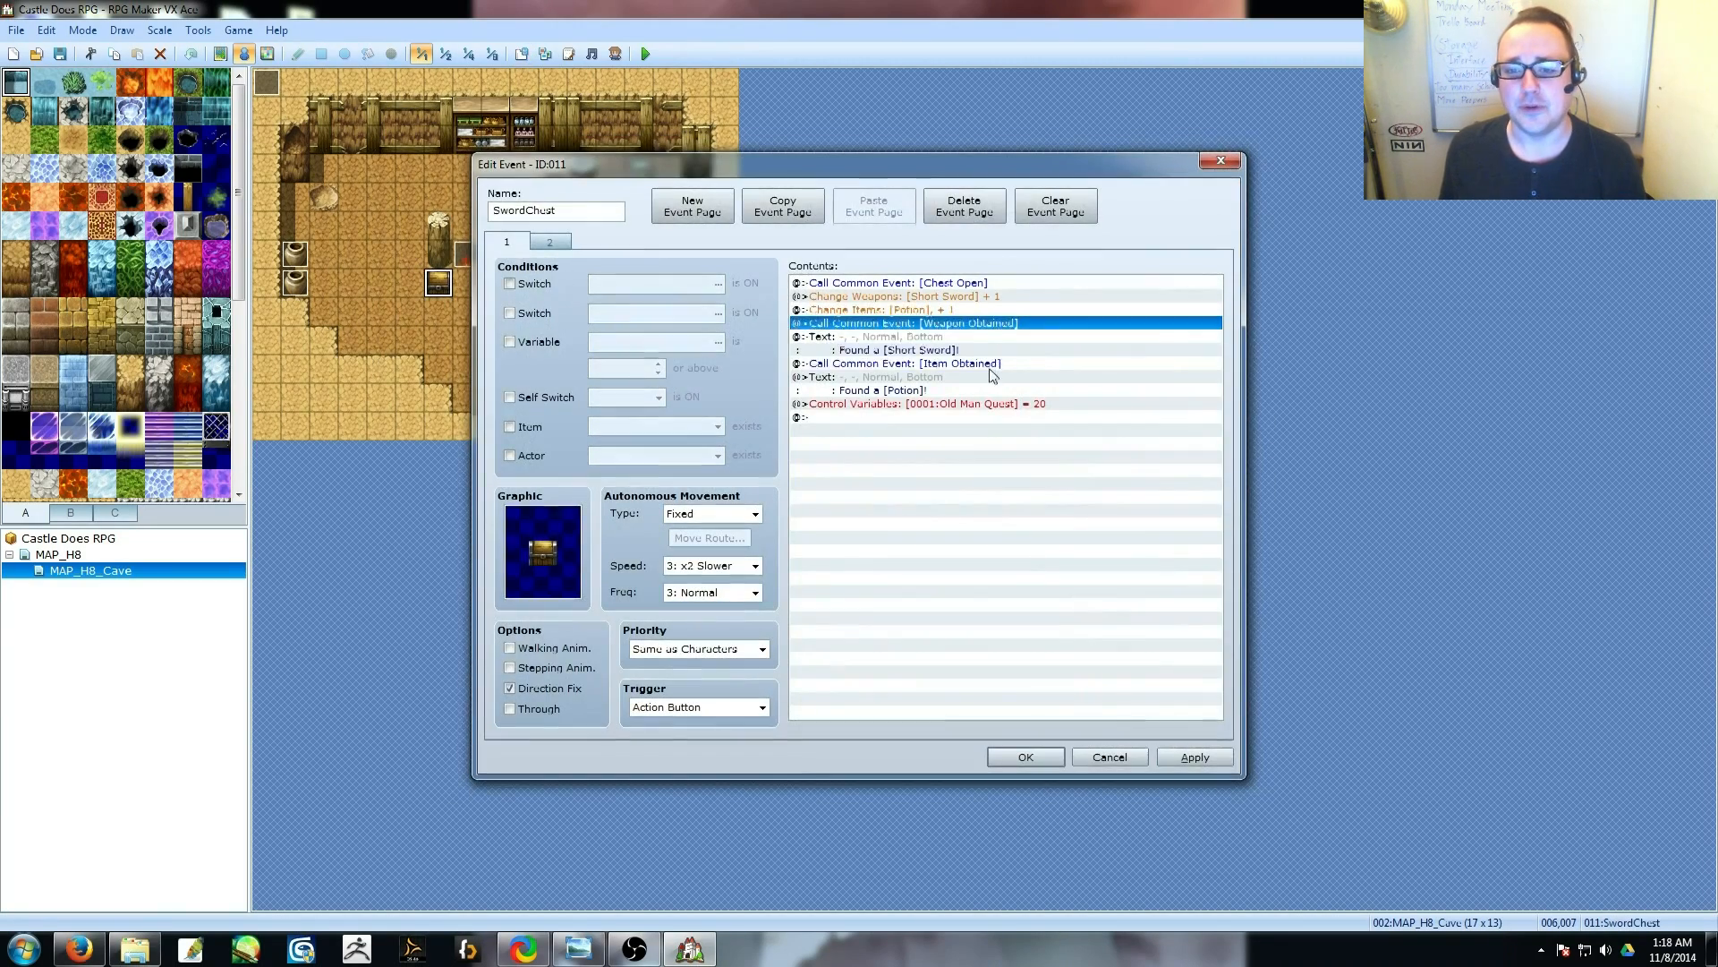
left_click(1021, 757)
In the Pot Break common event, set variable 0021 Random Chance to a random number from 0 to 100 before Erase Event.
left_click(521, 53)
left_click(514, 243)
double_click(779, 341)
left_click(841, 477)
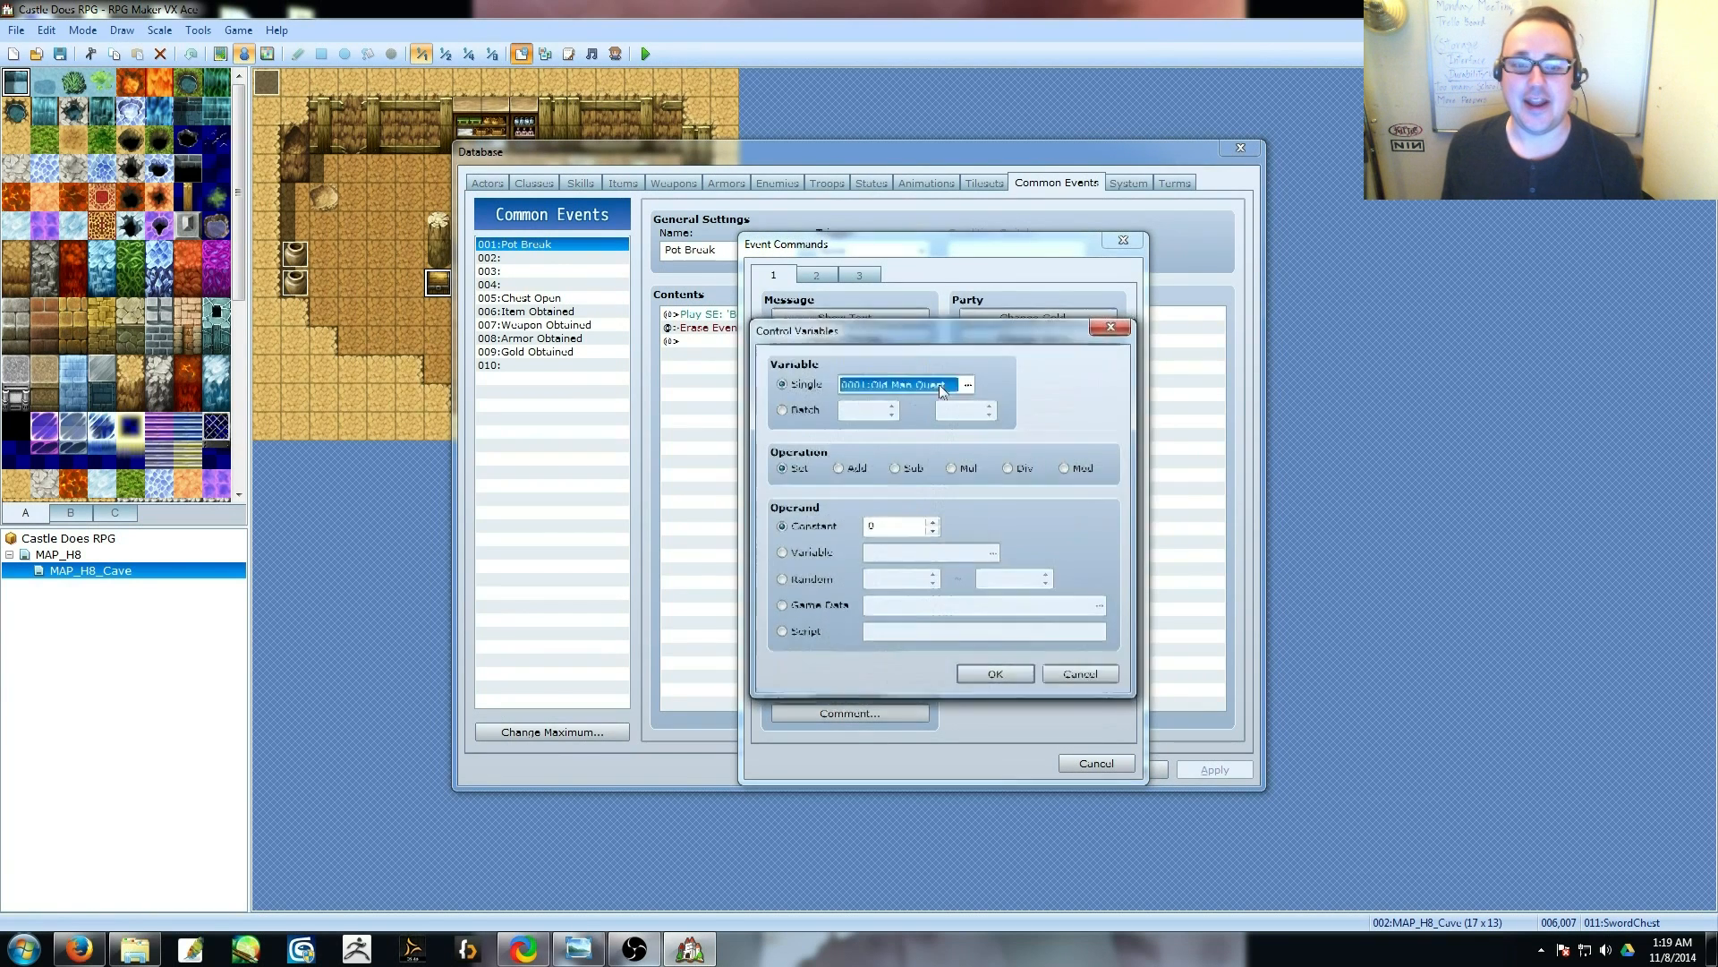
left_click(975, 376)
left_click(894, 696)
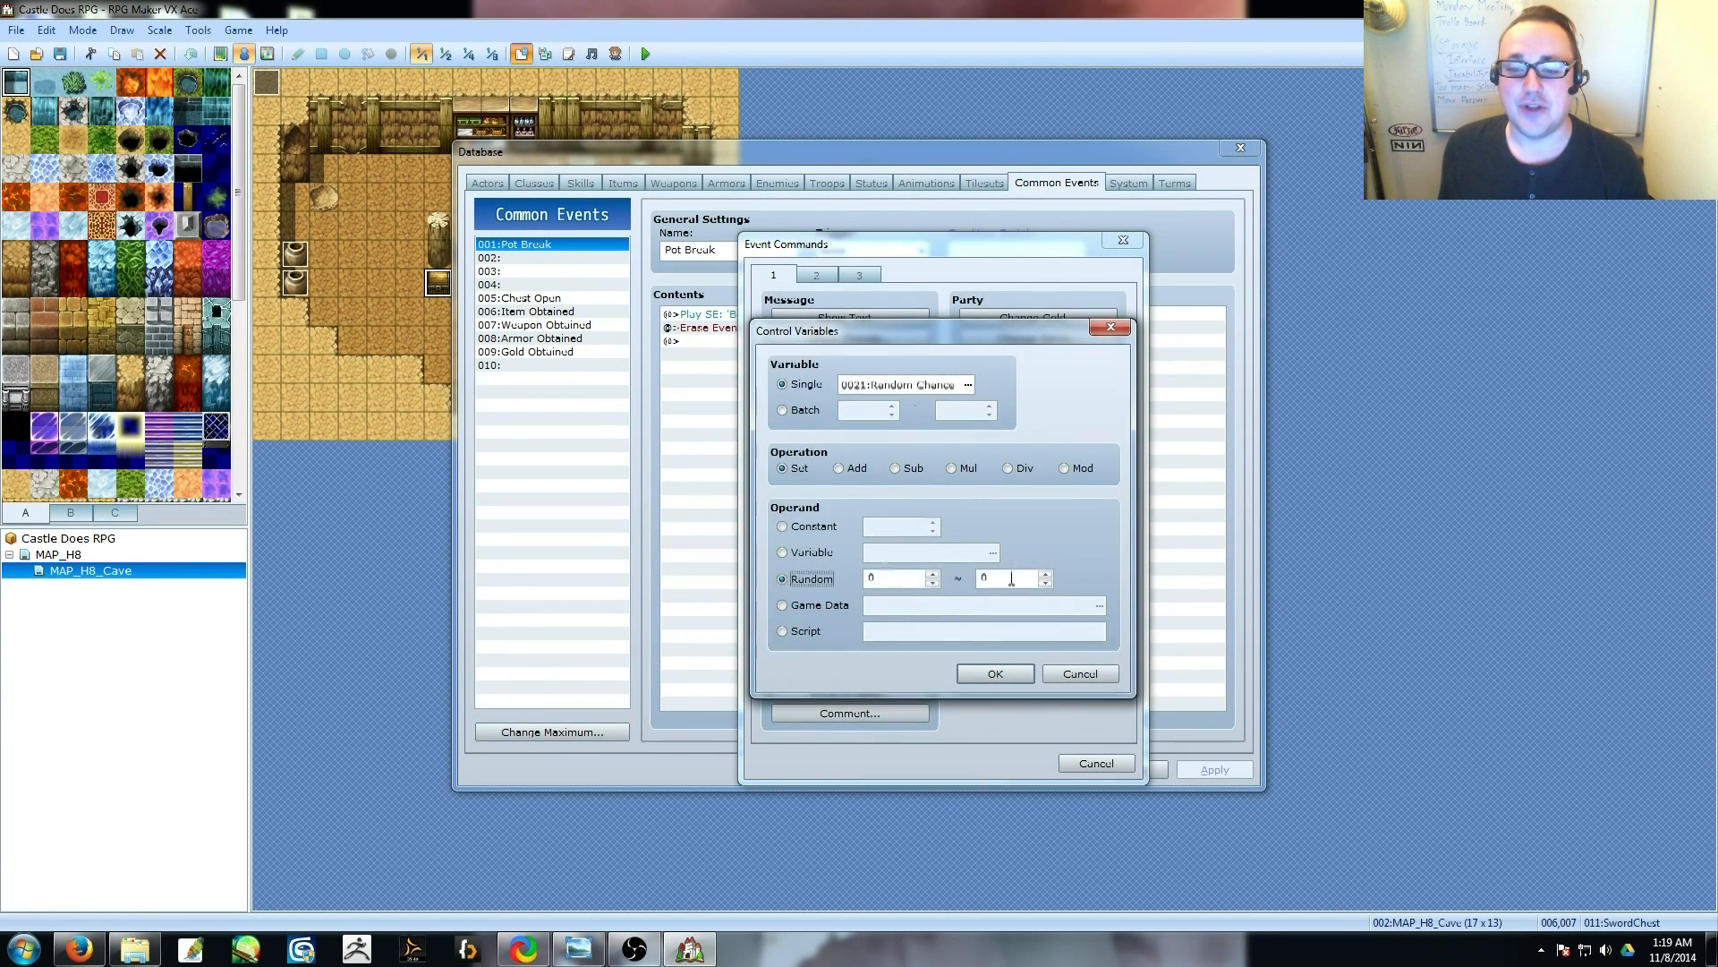
left_click_drag(1004, 578, 959, 610)
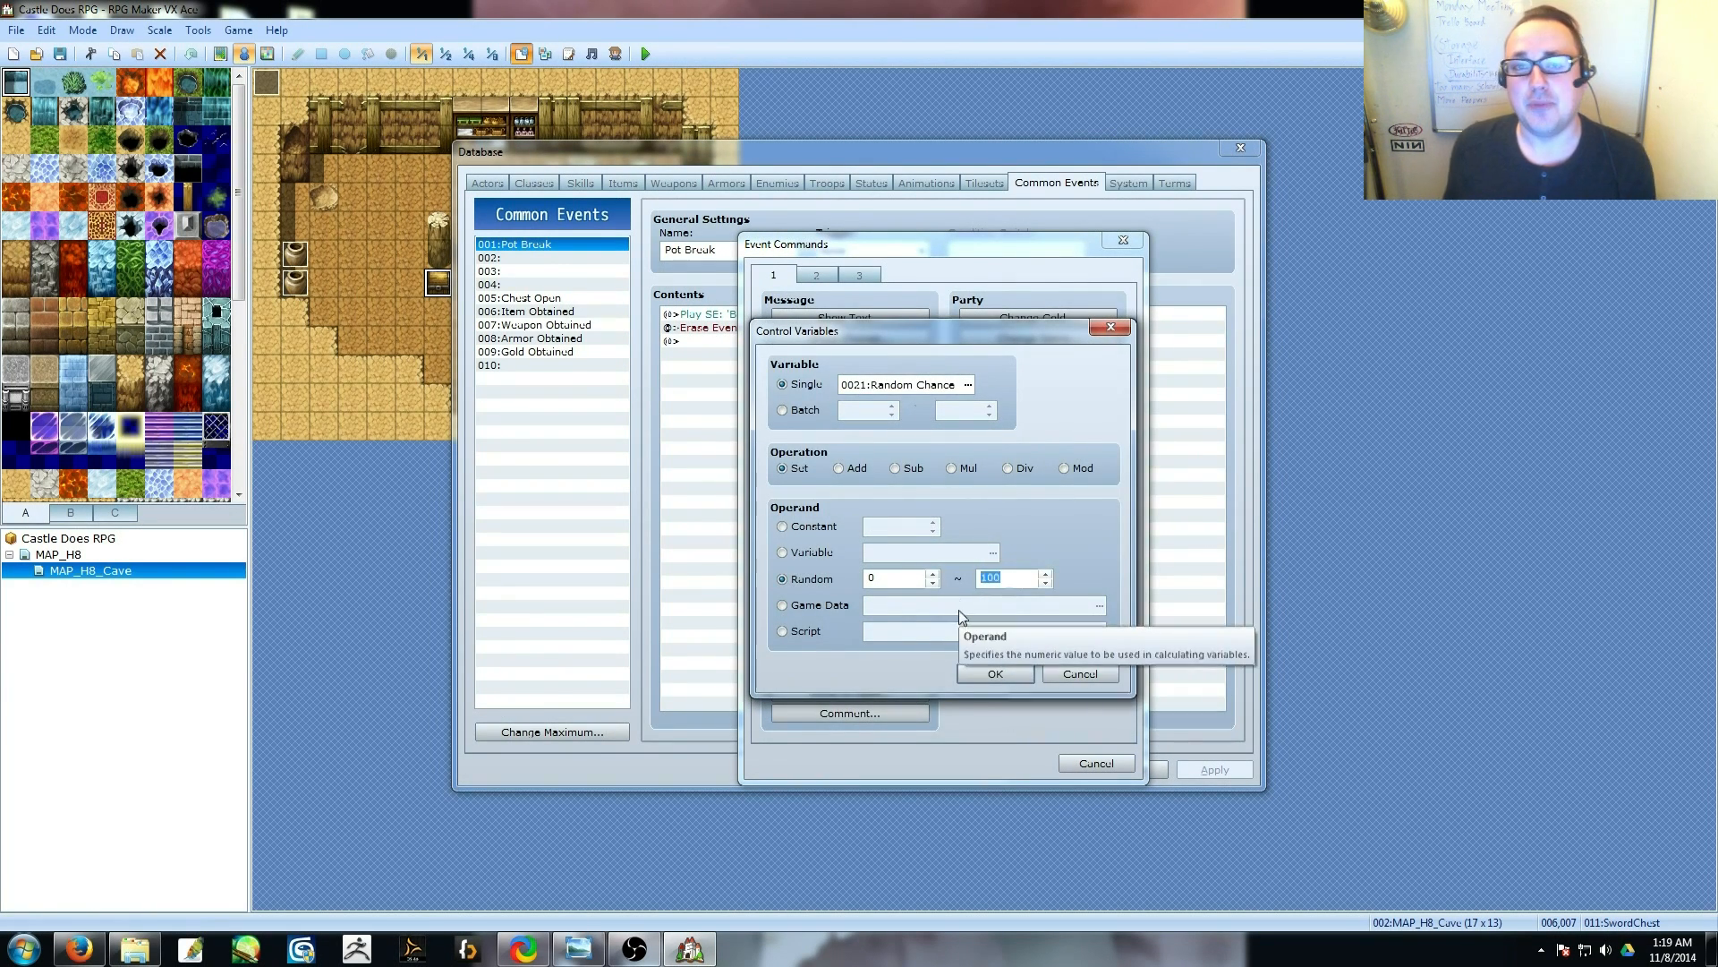
left_click(994, 676)
Add a conditional branch to Pot Break for Random Chance less than or equal to 25, with an Else part.
double_click(797, 343)
left_click(849, 571)
left_click(814, 436)
left_click(937, 457)
left_click(931, 497)
double_click(967, 487)
type("25")
left_click(990, 661)
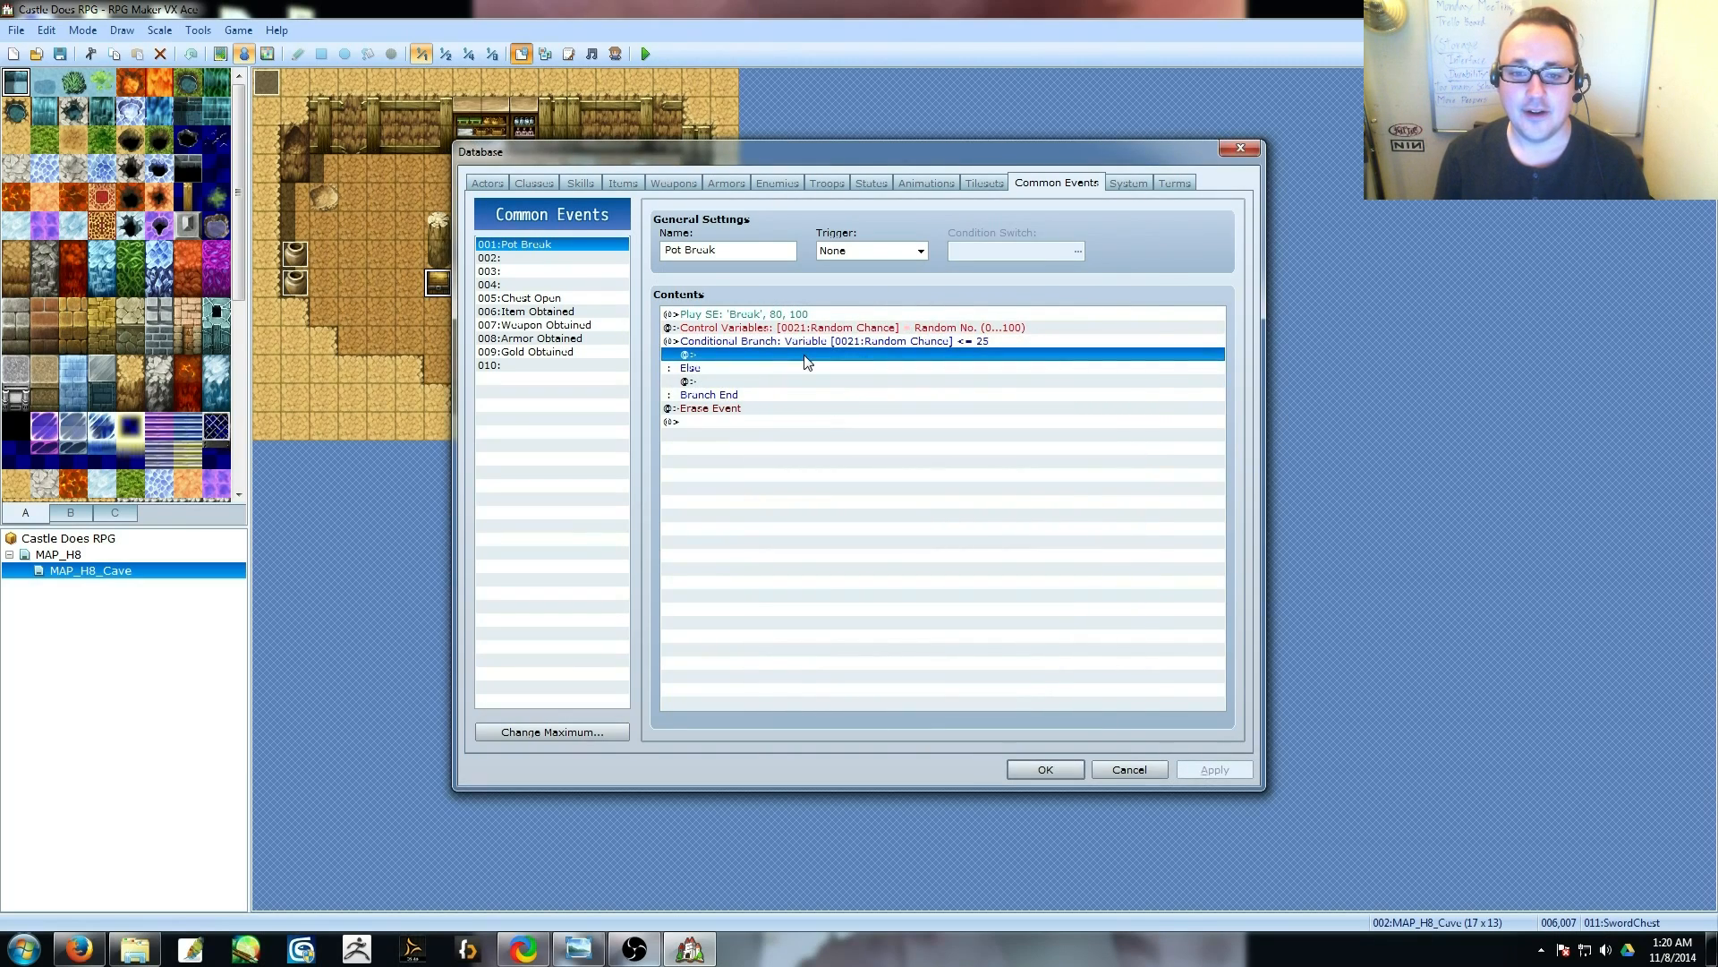
Inside the 25 branch, call the Gold Obtained common event and increase the gold by 5.
double_click(809, 362)
left_click(852, 659)
left_click(895, 524)
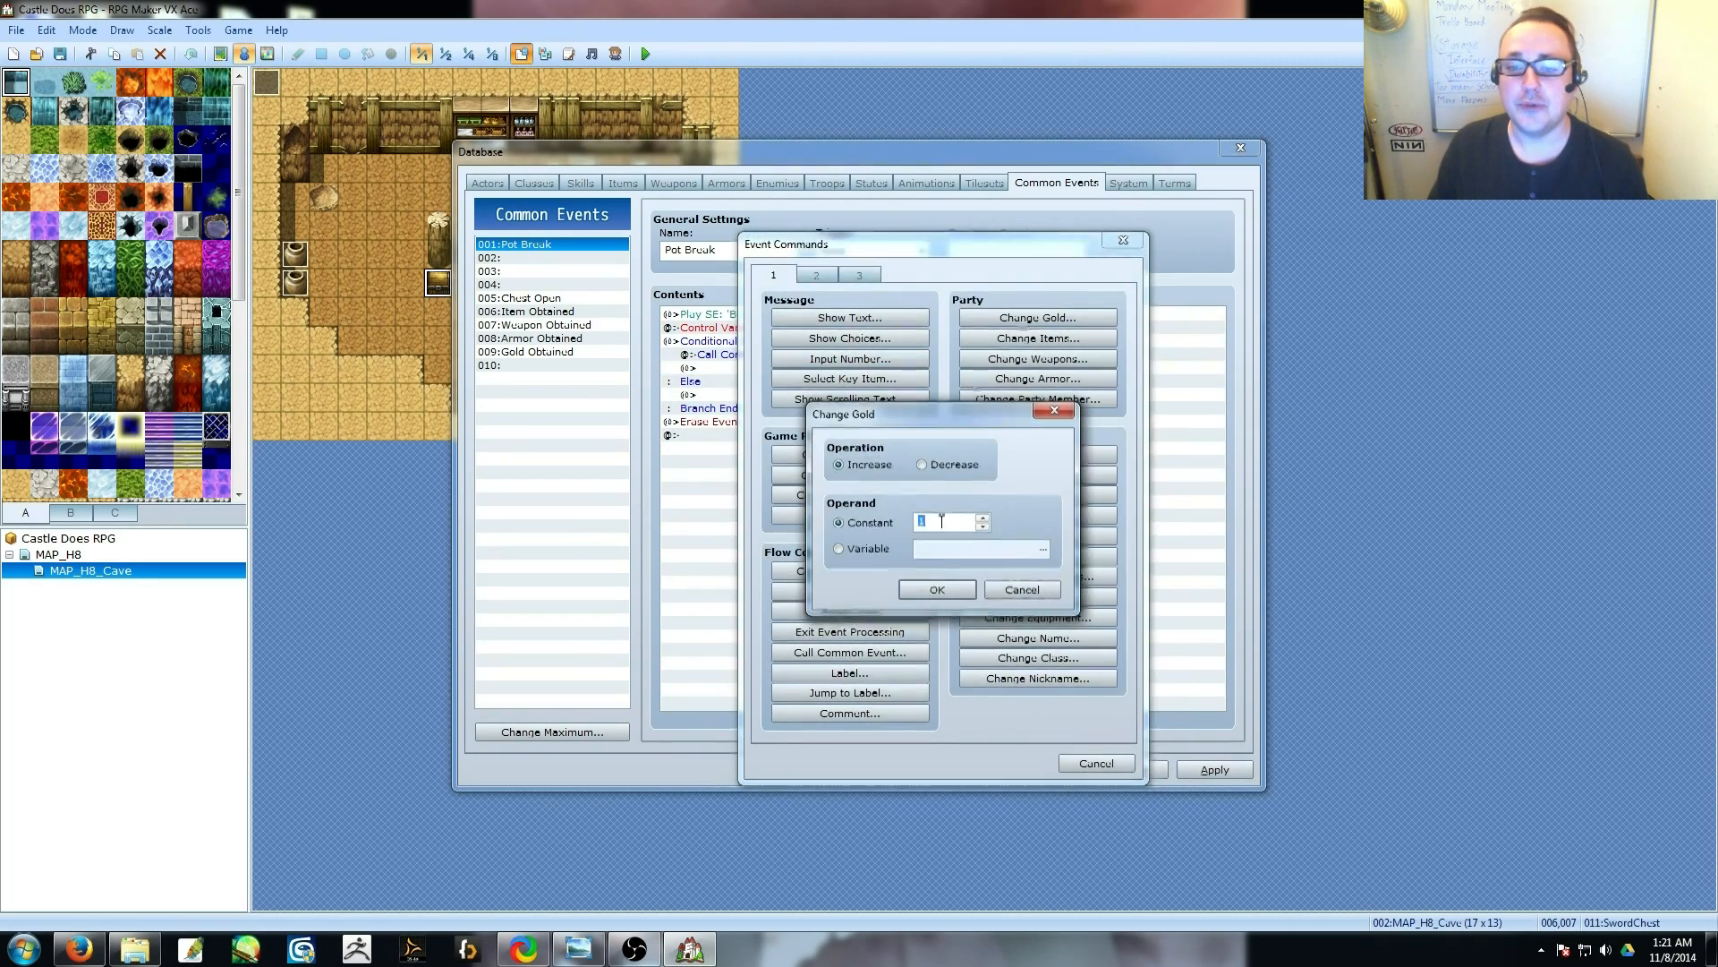
left_click(940, 588)
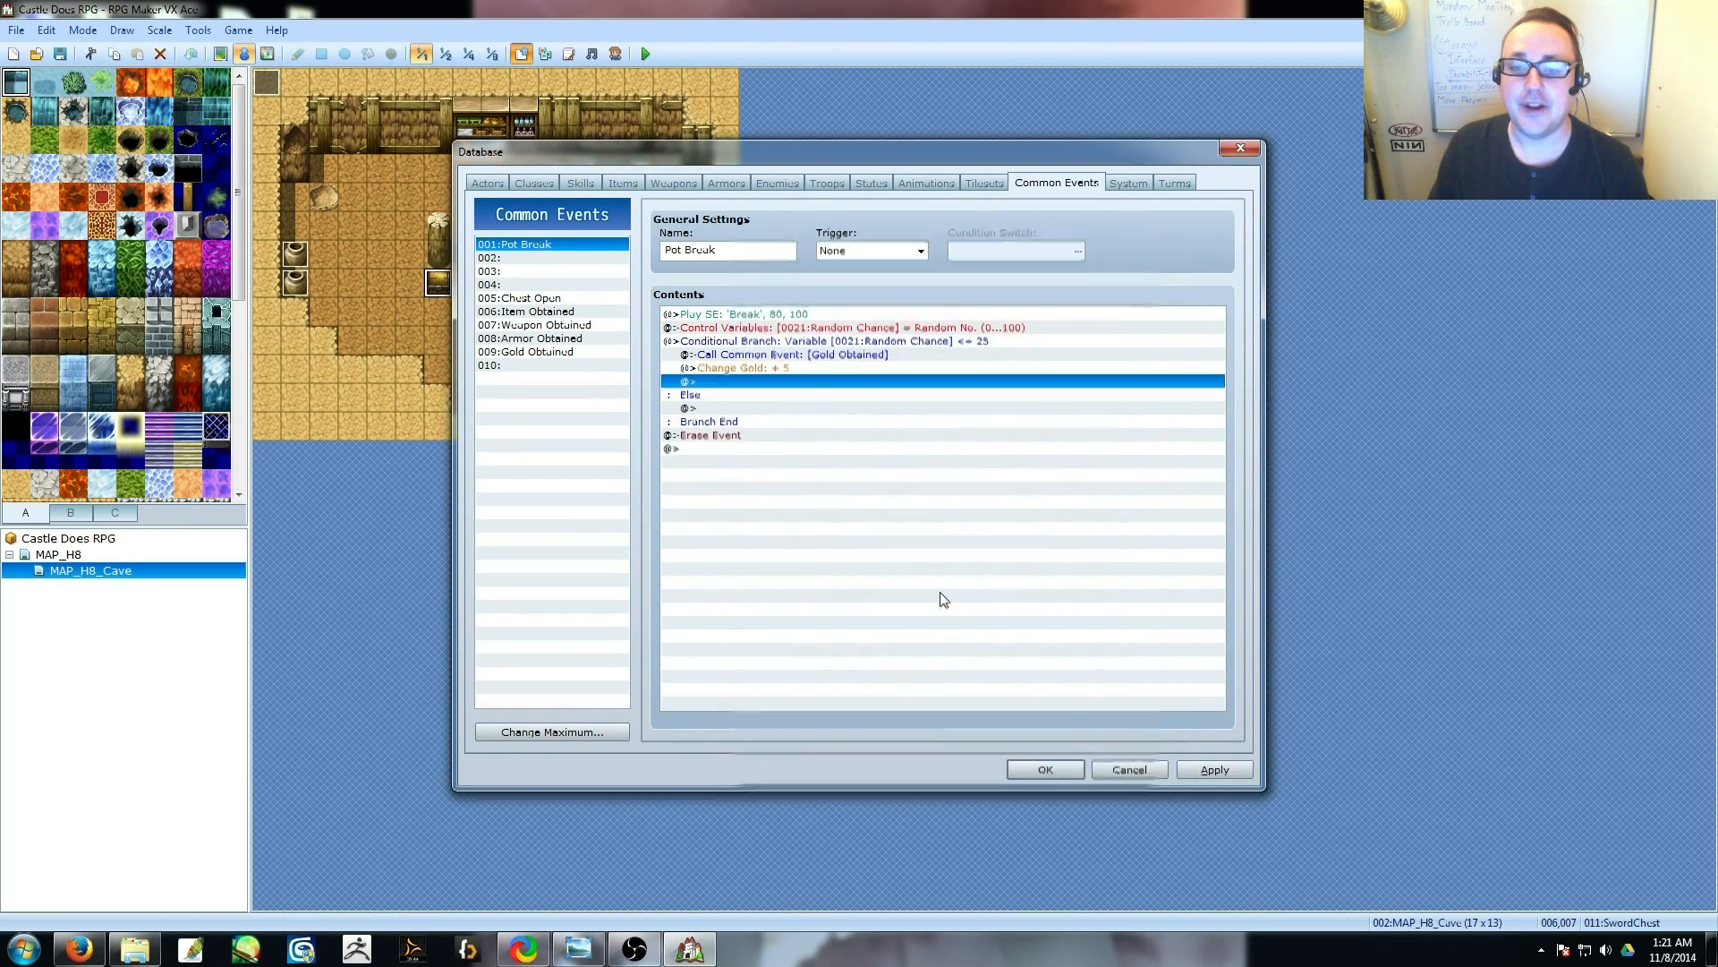
Add a message reading "Found 5 [Gold]" below the gold change in the branch.
double_click(794, 387)
left_click(849, 318)
type("Found 5 [Gold")
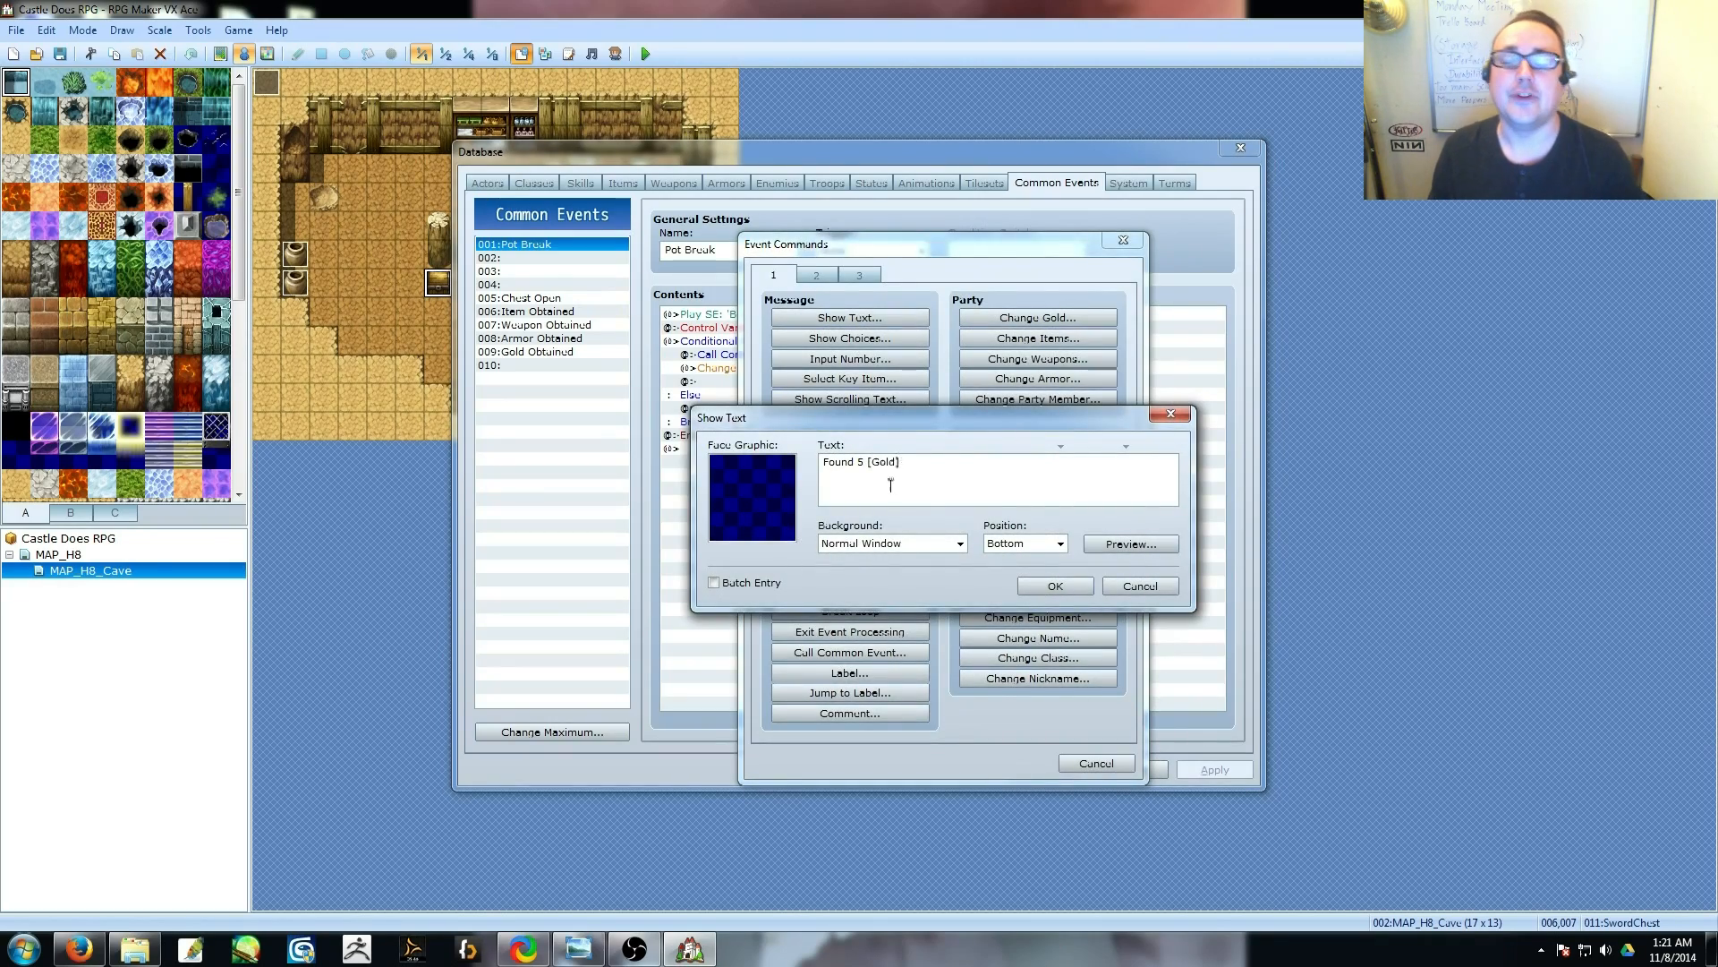
left_click(1055, 586)
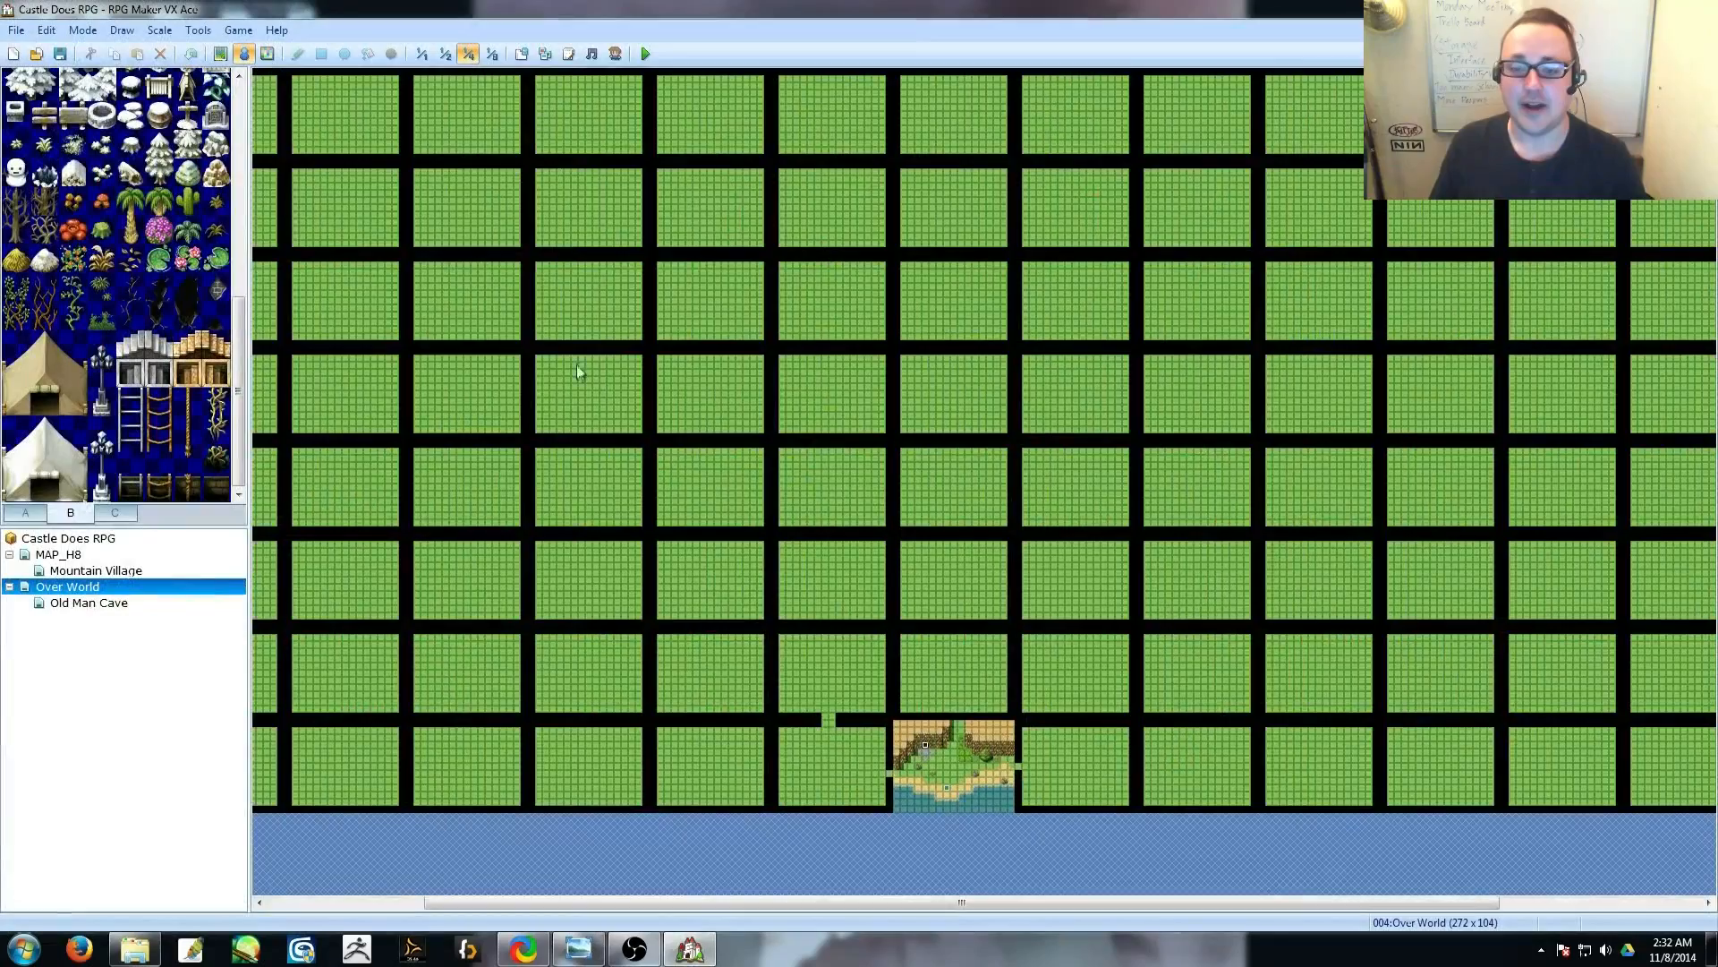
Carve grass openings through the black borders between the Over World screens around the beach area.
scroll(825, 813, "right", 3, "shift")
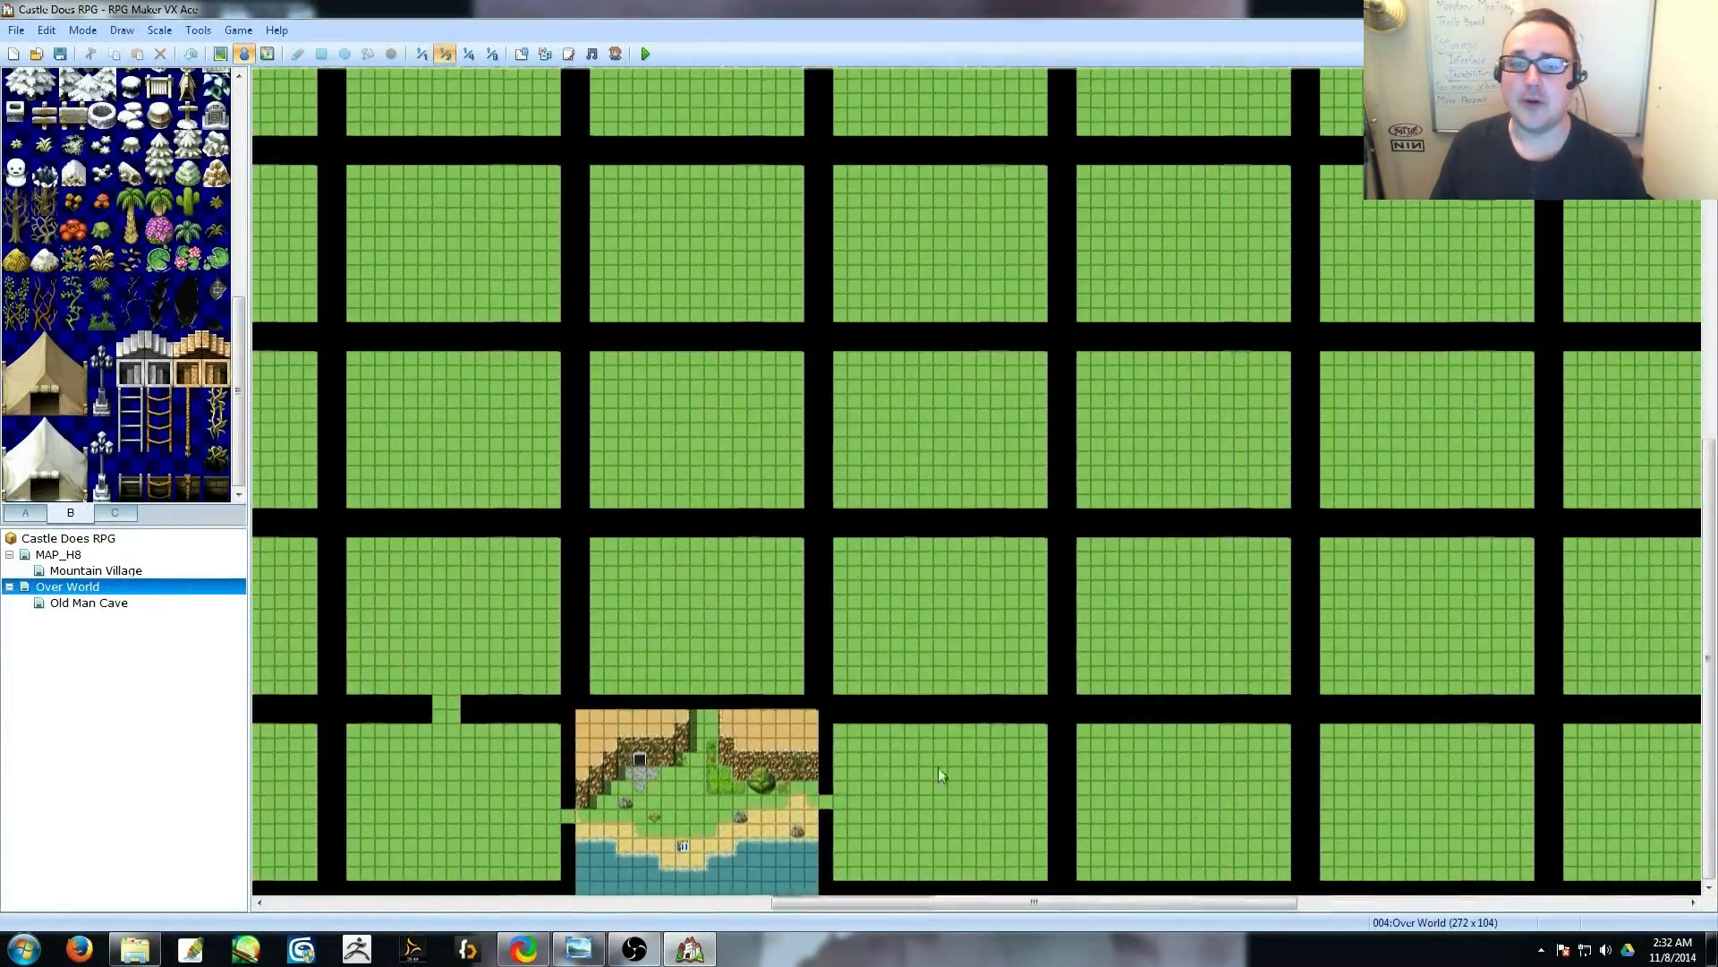
right_click(925, 767)
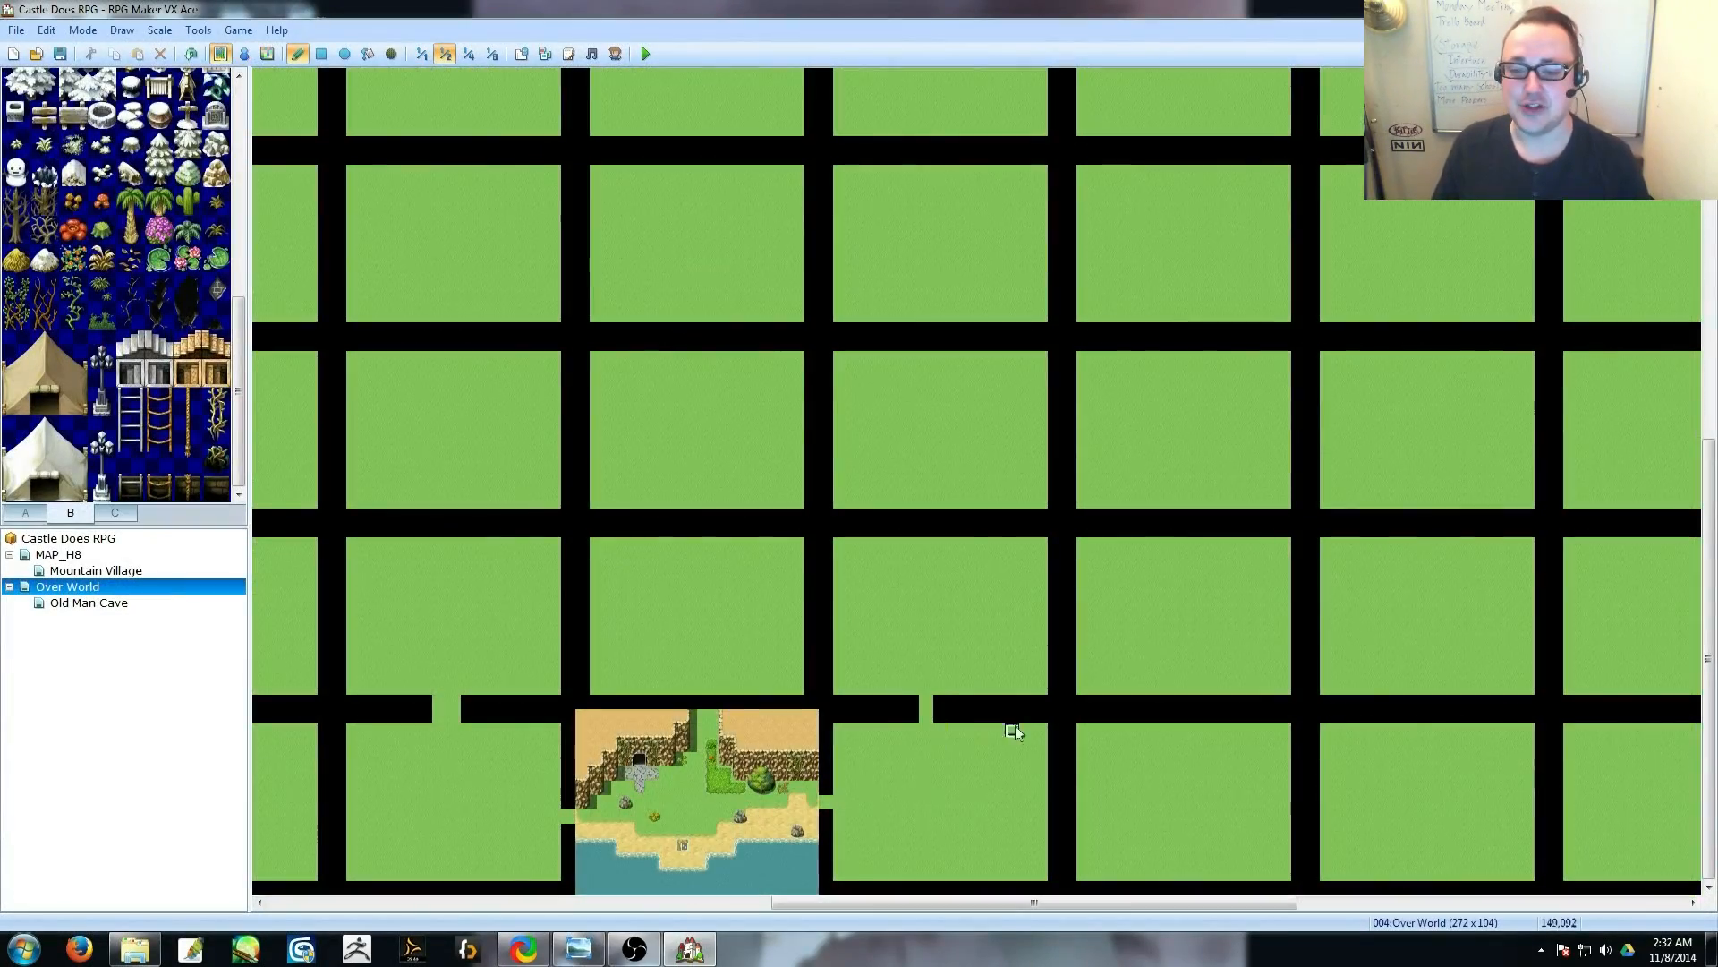
scroll(1056, 842, "left", 10, "shift")
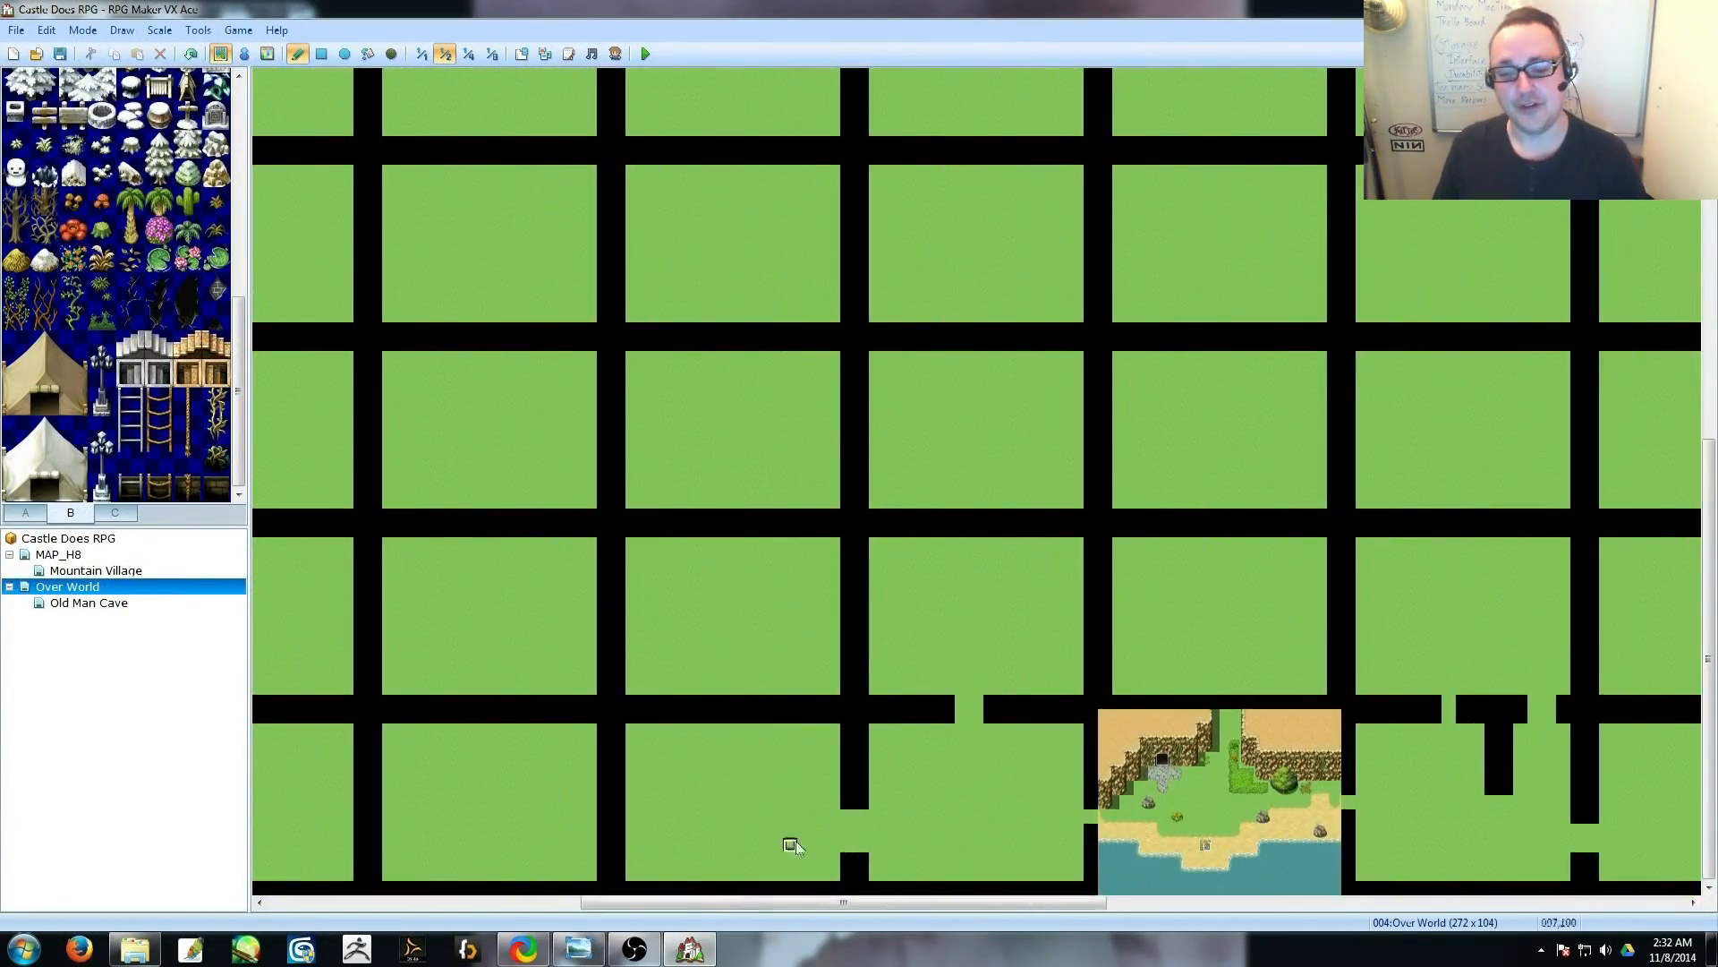
scroll(859, 787, "left", 6, "shift")
left_click(943, 616)
scroll(991, 580, "right", 3, "shift")
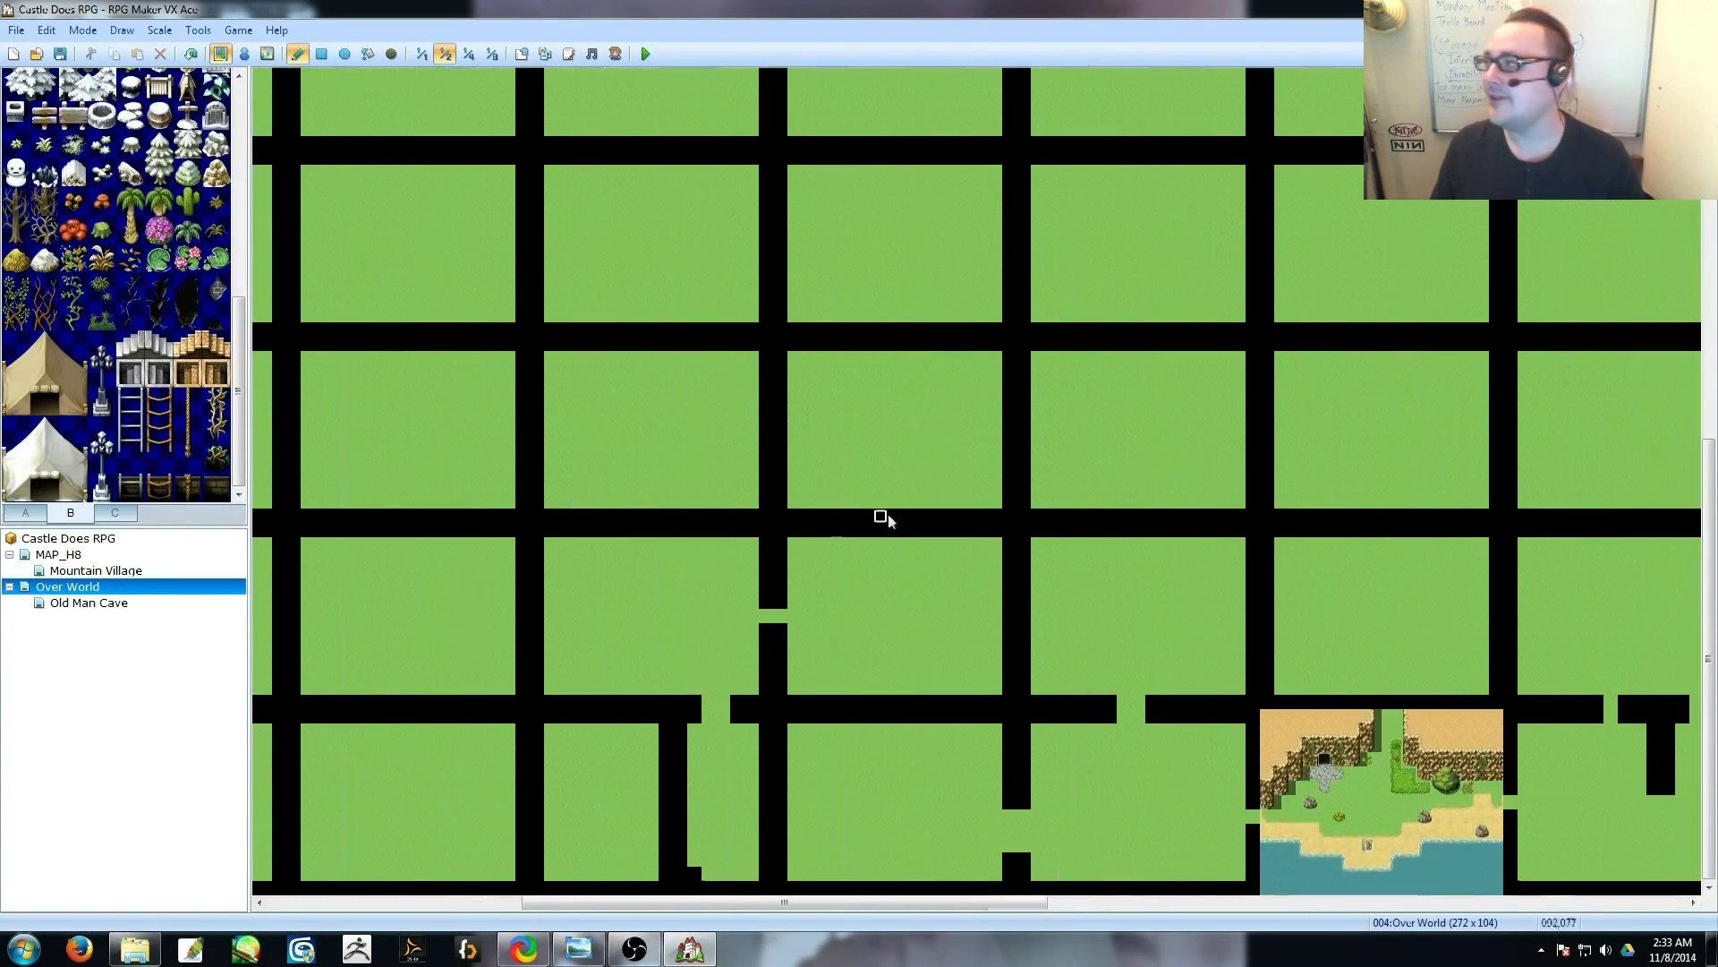
Paint a solid black block in the screen two west and two north of the beach, leaving a grass opening in the border below it.
scroll(852, 571, "up", 3)
mouse_move(866, 577)
left_mouse_down()
mouse_move(866, 461)
mouse_move(997, 487)
left_mouse_up()
right_click(870, 444)
left_click_drag(869, 458, 868, 473)
middle_click_drag(1039, 502, 1096, 502)
mouse_move(618, 503)
left_mouse_down()
mouse_move(621, 541)
mouse_move(707, 545)
left_mouse_up()
middle_click_drag(707, 546, 739, 620)
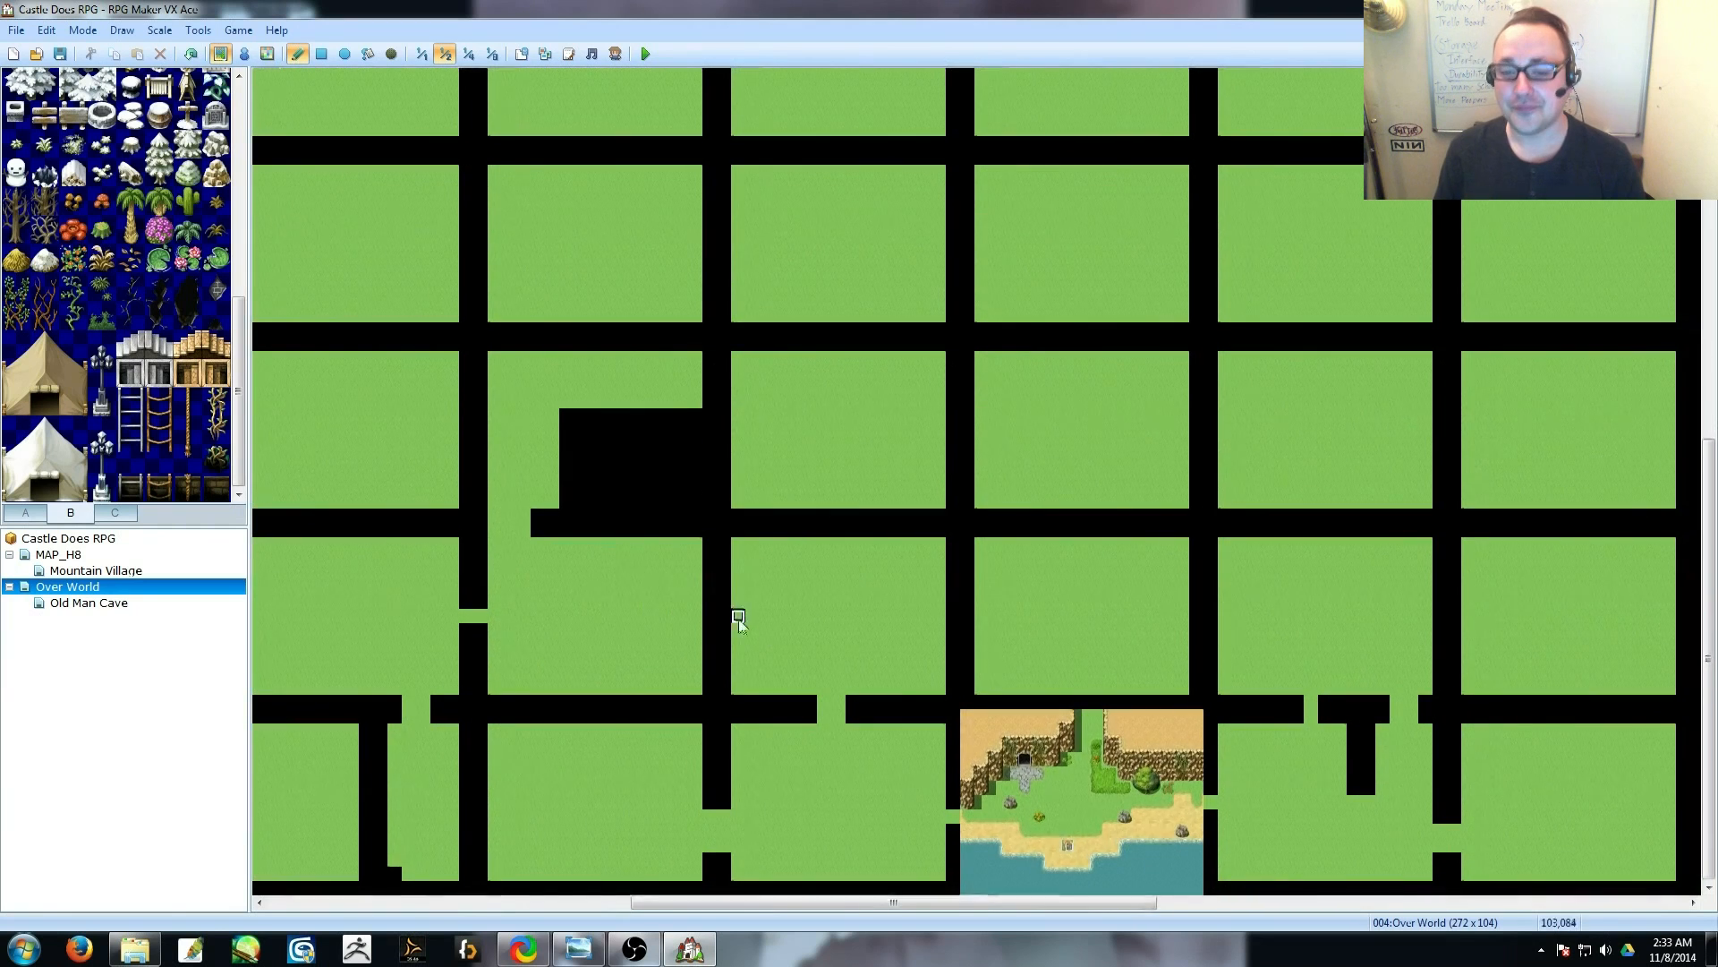
Extend the black wall north through the screen northeast of the beach, and open grass passages between the eastern screens.
scroll(1024, 662, "right", 5, "shift")
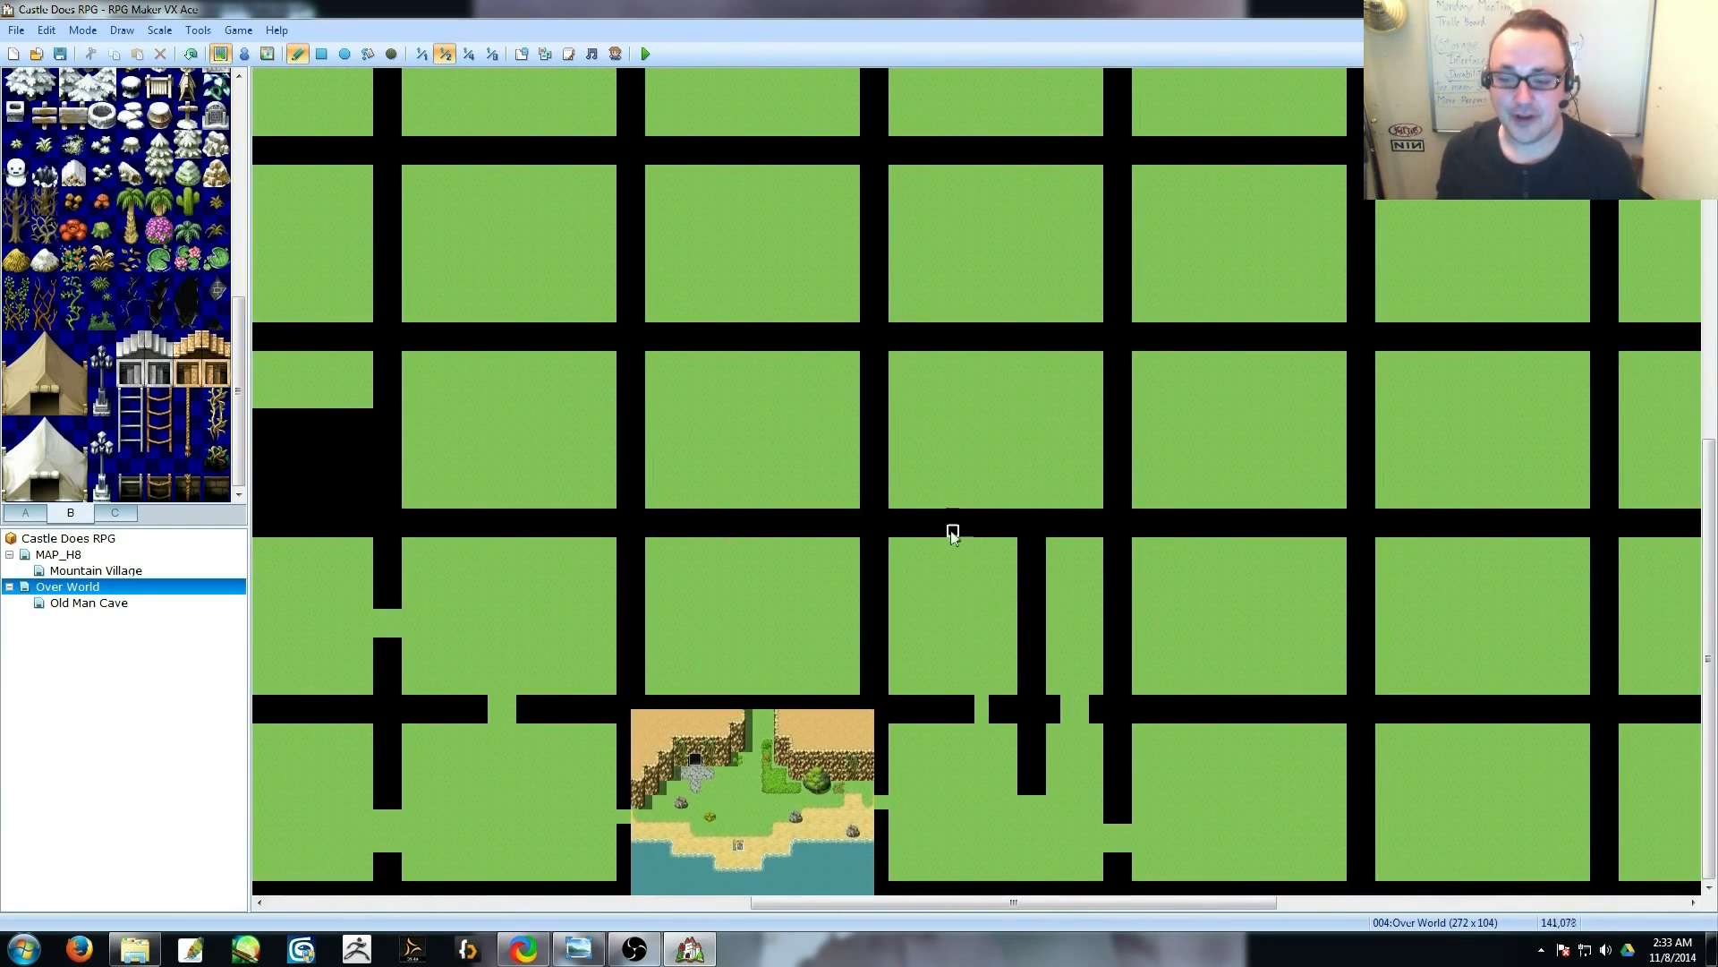
left_click(1118, 565)
scroll(1149, 719, "right", 3, "shift")
scroll(1199, 815, "right", 3, "shift")
left_click(1163, 752)
scroll(1118, 734, "right", 3, "shift")
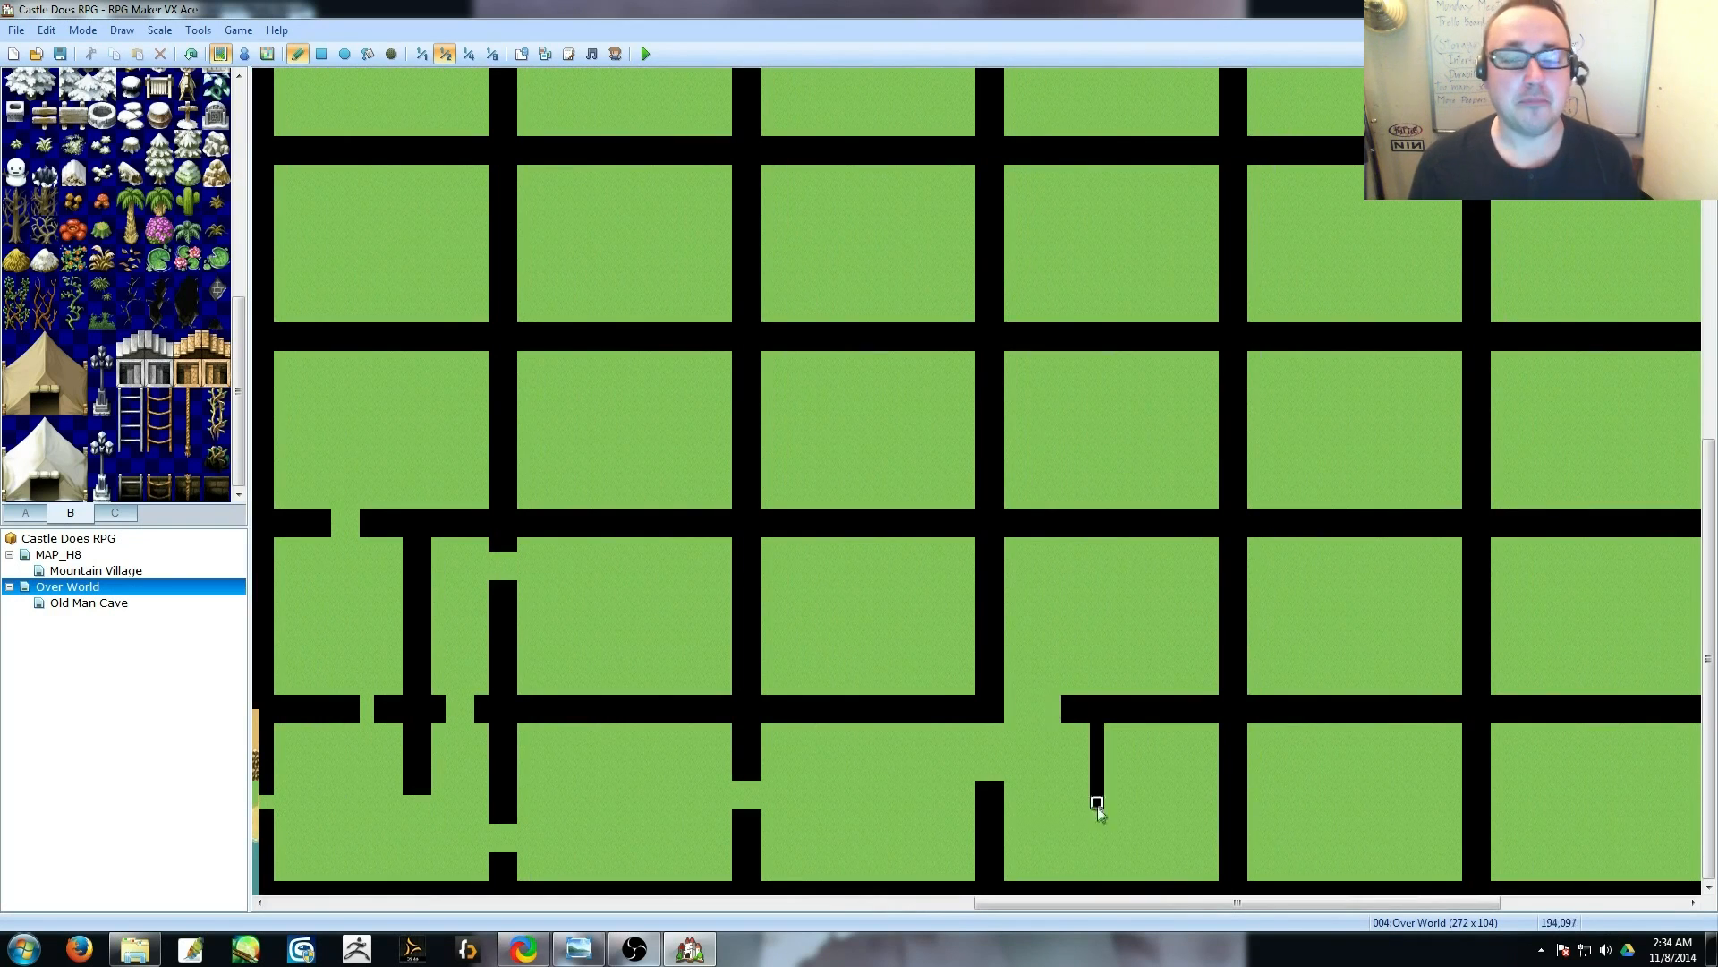
Draw a stepped black shoreline along the lower edge of the eastern screens, running back to the beach.
left_click_drag(1029, 865, 1205, 857)
key("ctrl+z")
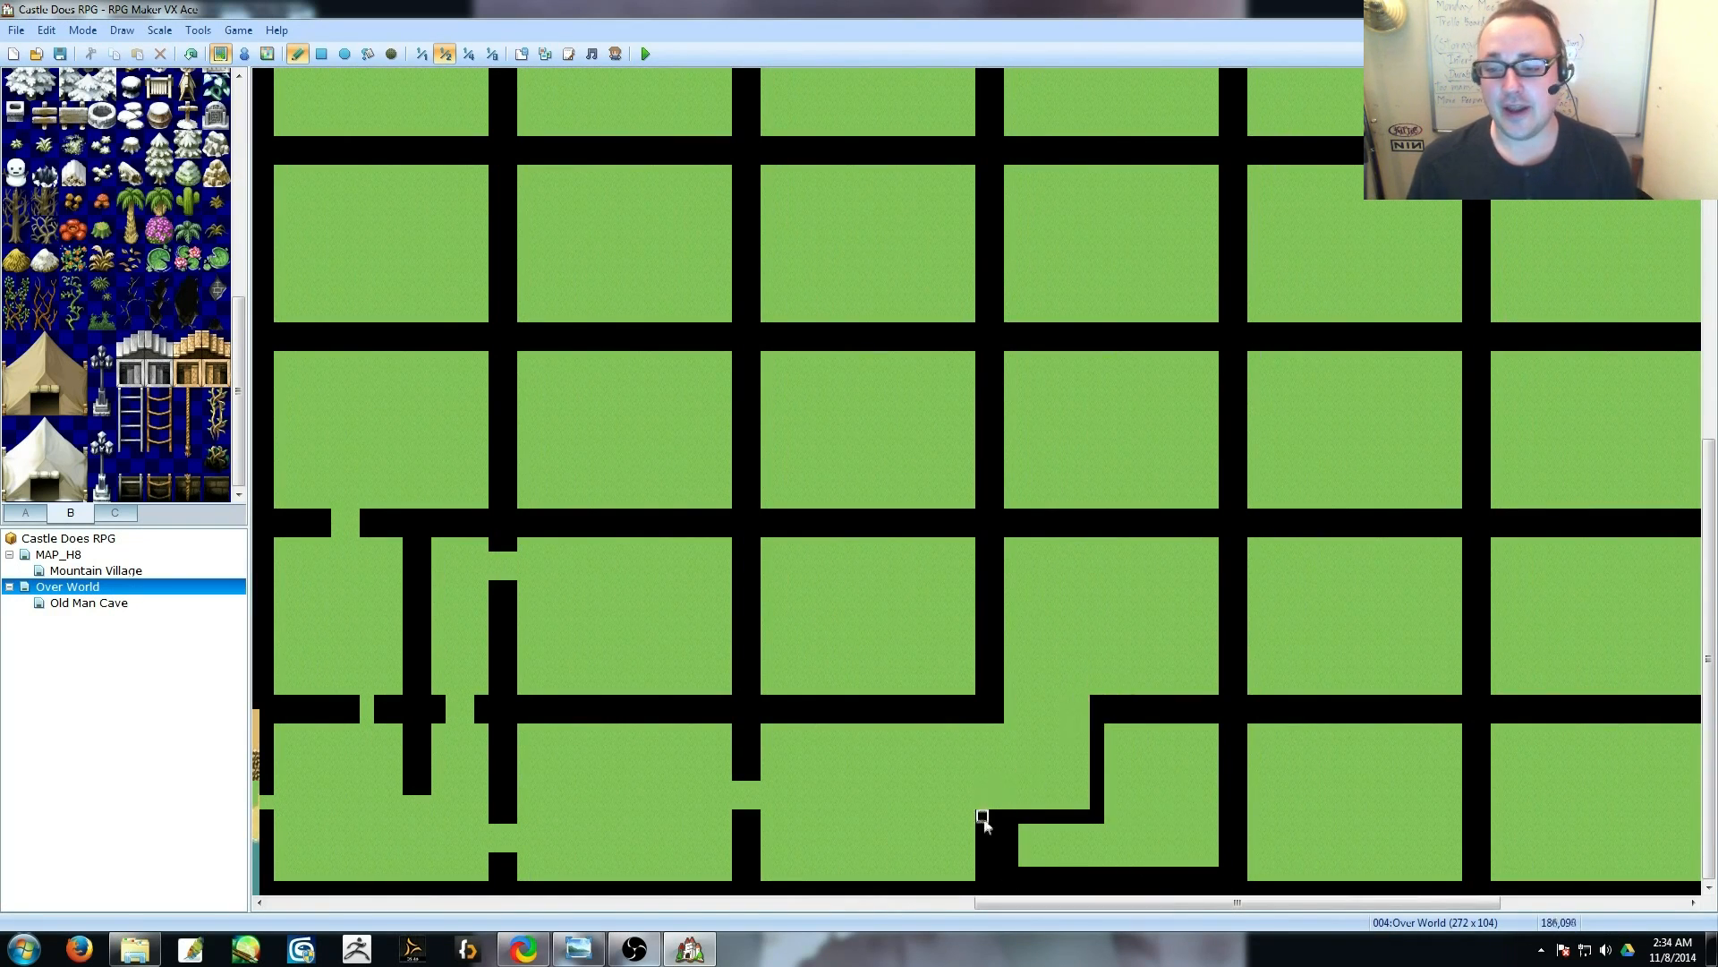
left_click_drag(781, 846, 573, 861)
scroll(574, 860, "left", 4, "shift")
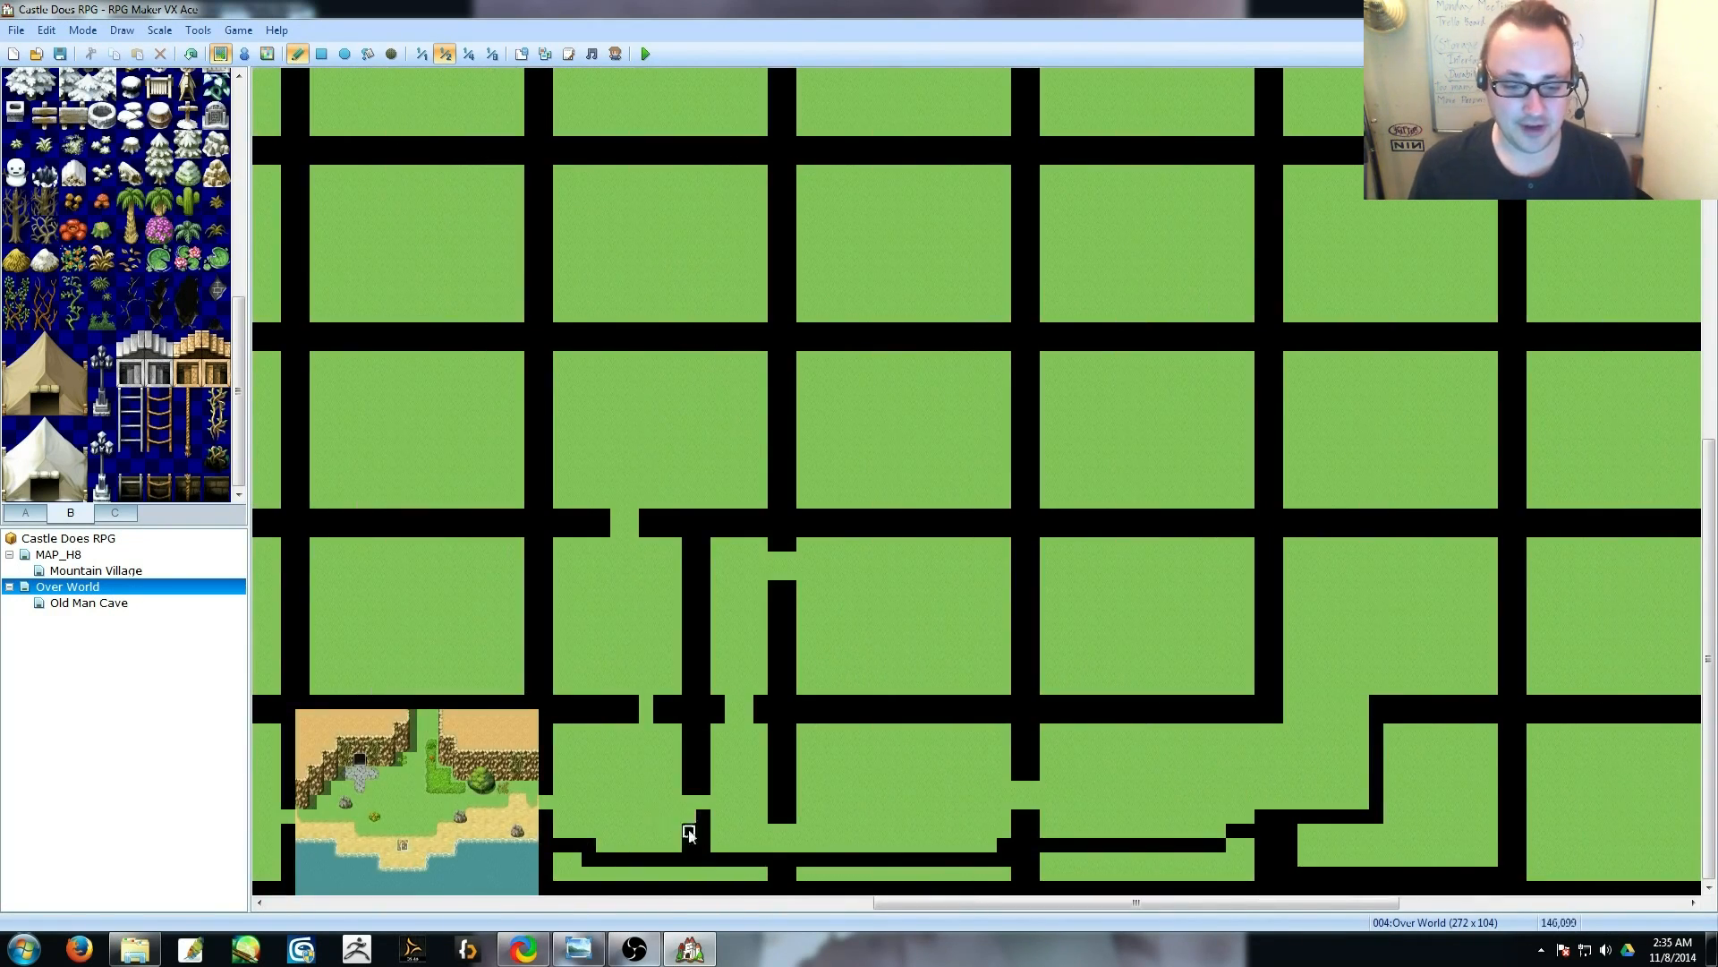
Open the side borders of the screen north of the beach and draw a stepped black wall in the screen to its west.
scroll(775, 832, "left", 1)
left_click_drag(716, 716, 703, 704)
scroll(636, 608, "left", 3, "shift")
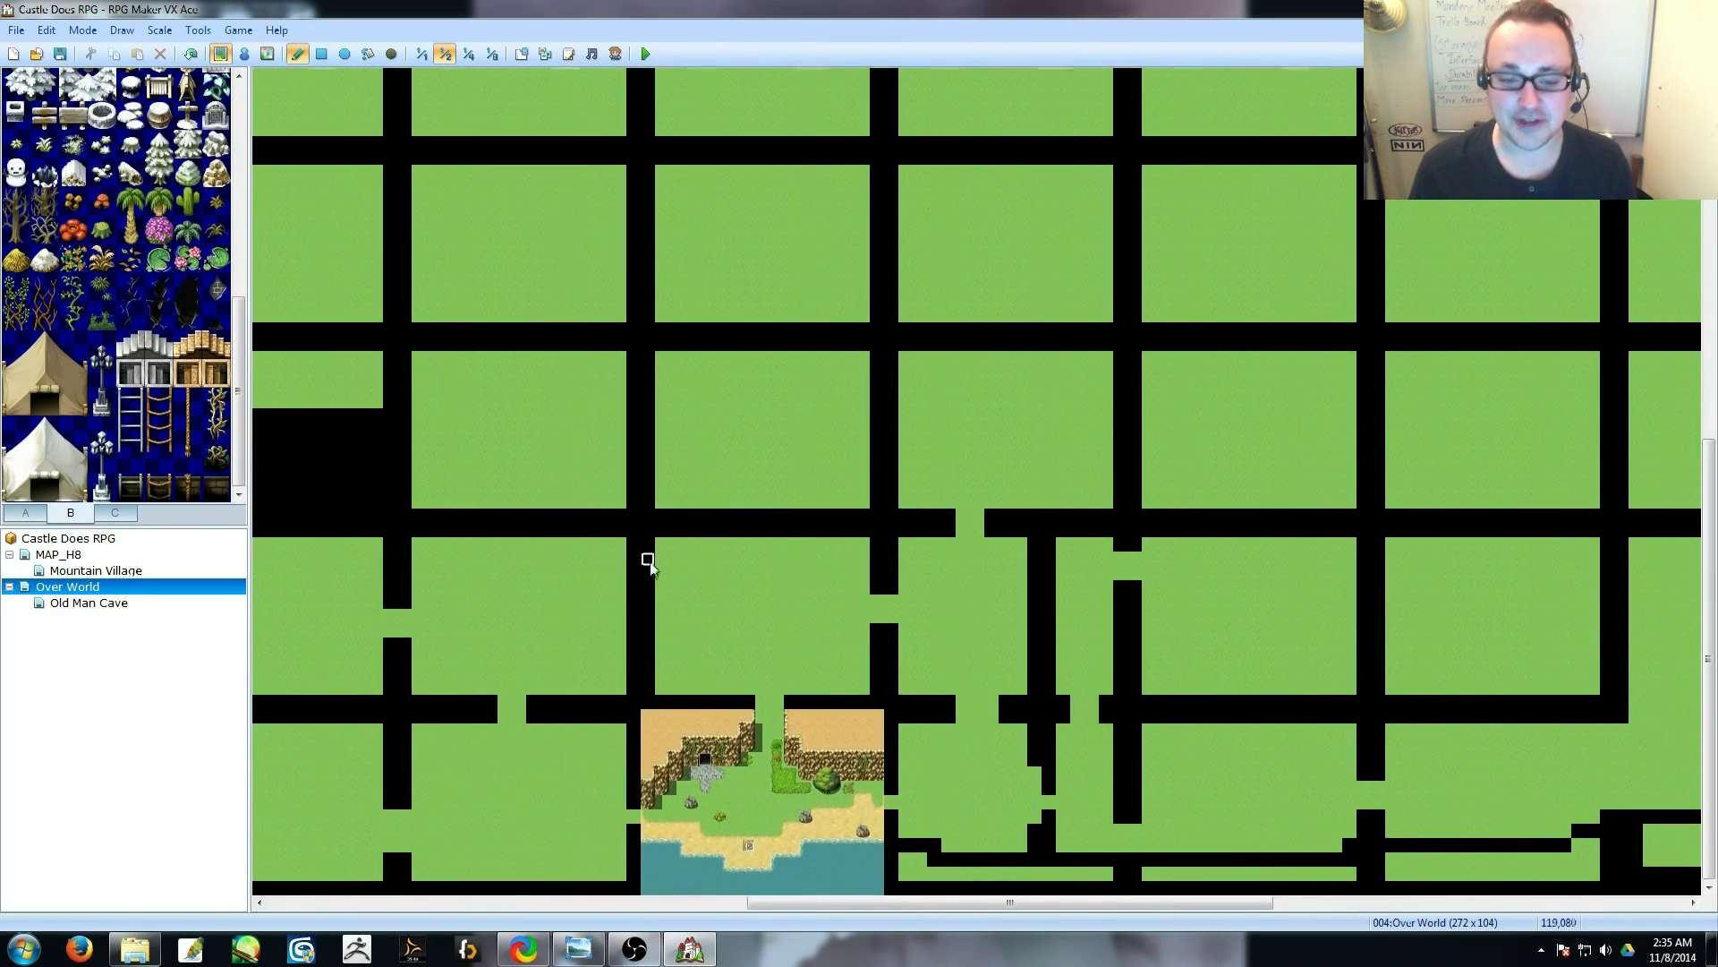
left_click(483, 552)
scroll(756, 659, "left", 8, "shift")
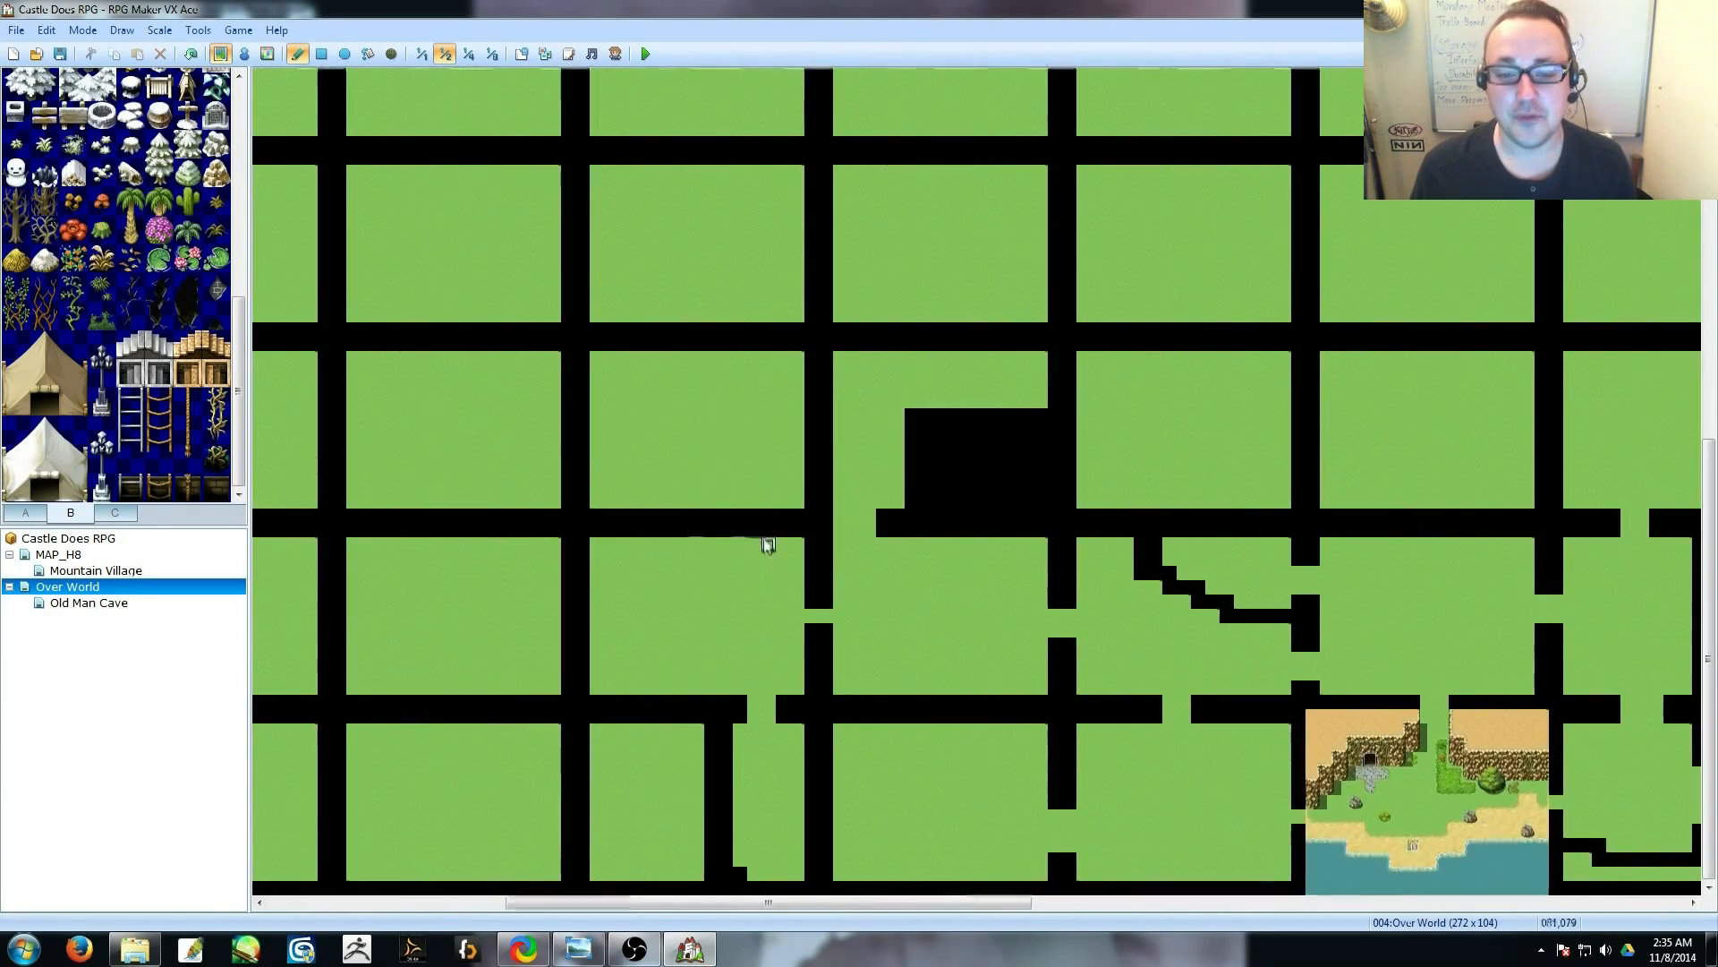
Wall off the passage west of the black block, and shape a rounded clearing in the bottom-row screen three west of the beach.
scroll(1099, 429, "right", 3, "shift")
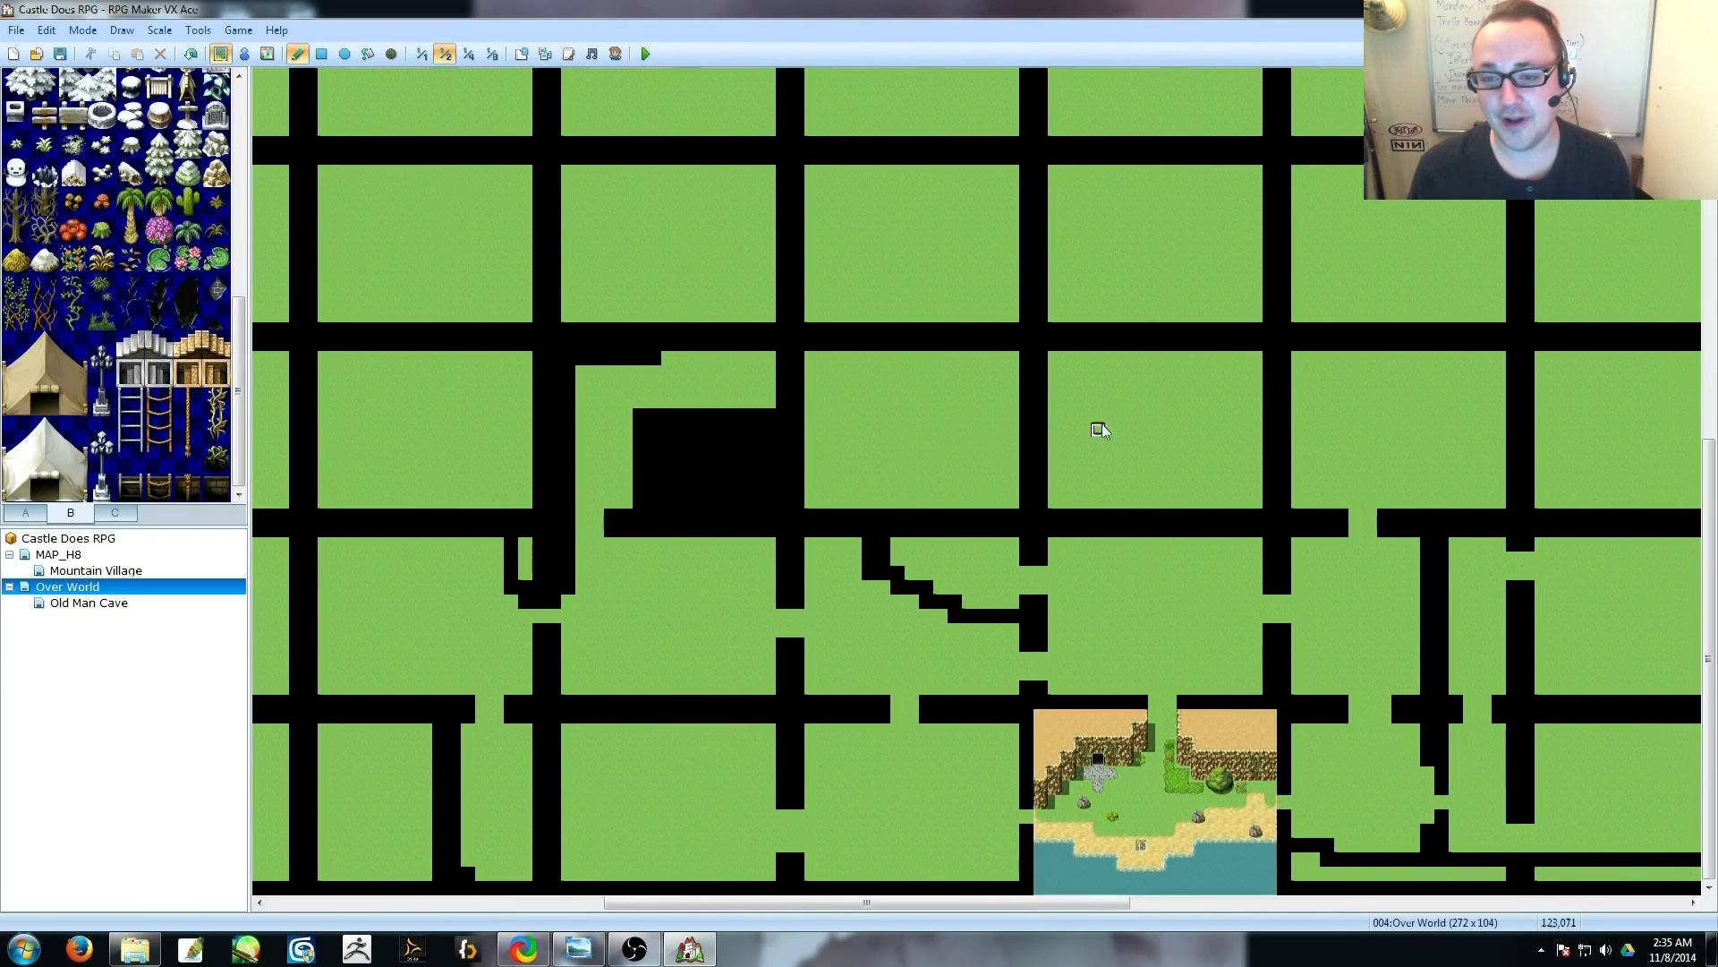
scroll(801, 804, "left", 3, "shift")
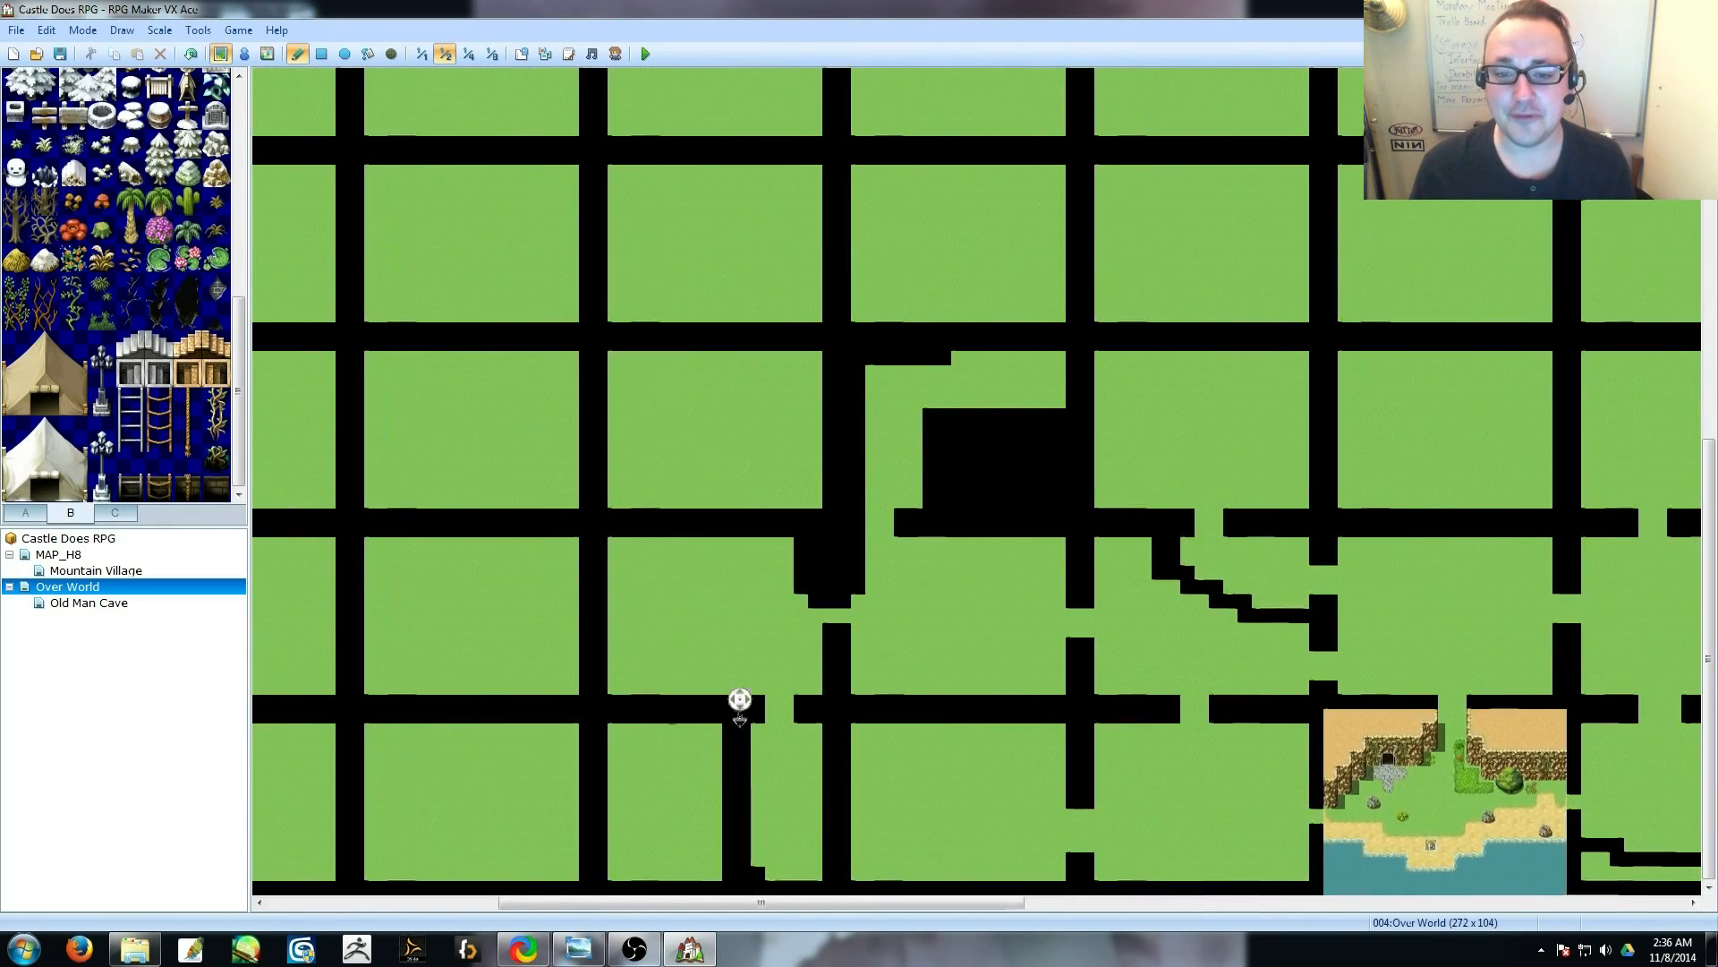
scroll(673, 705, "left", 1, "shift")
left_click(656, 809)
scroll(756, 574, "right", 5, "shift")
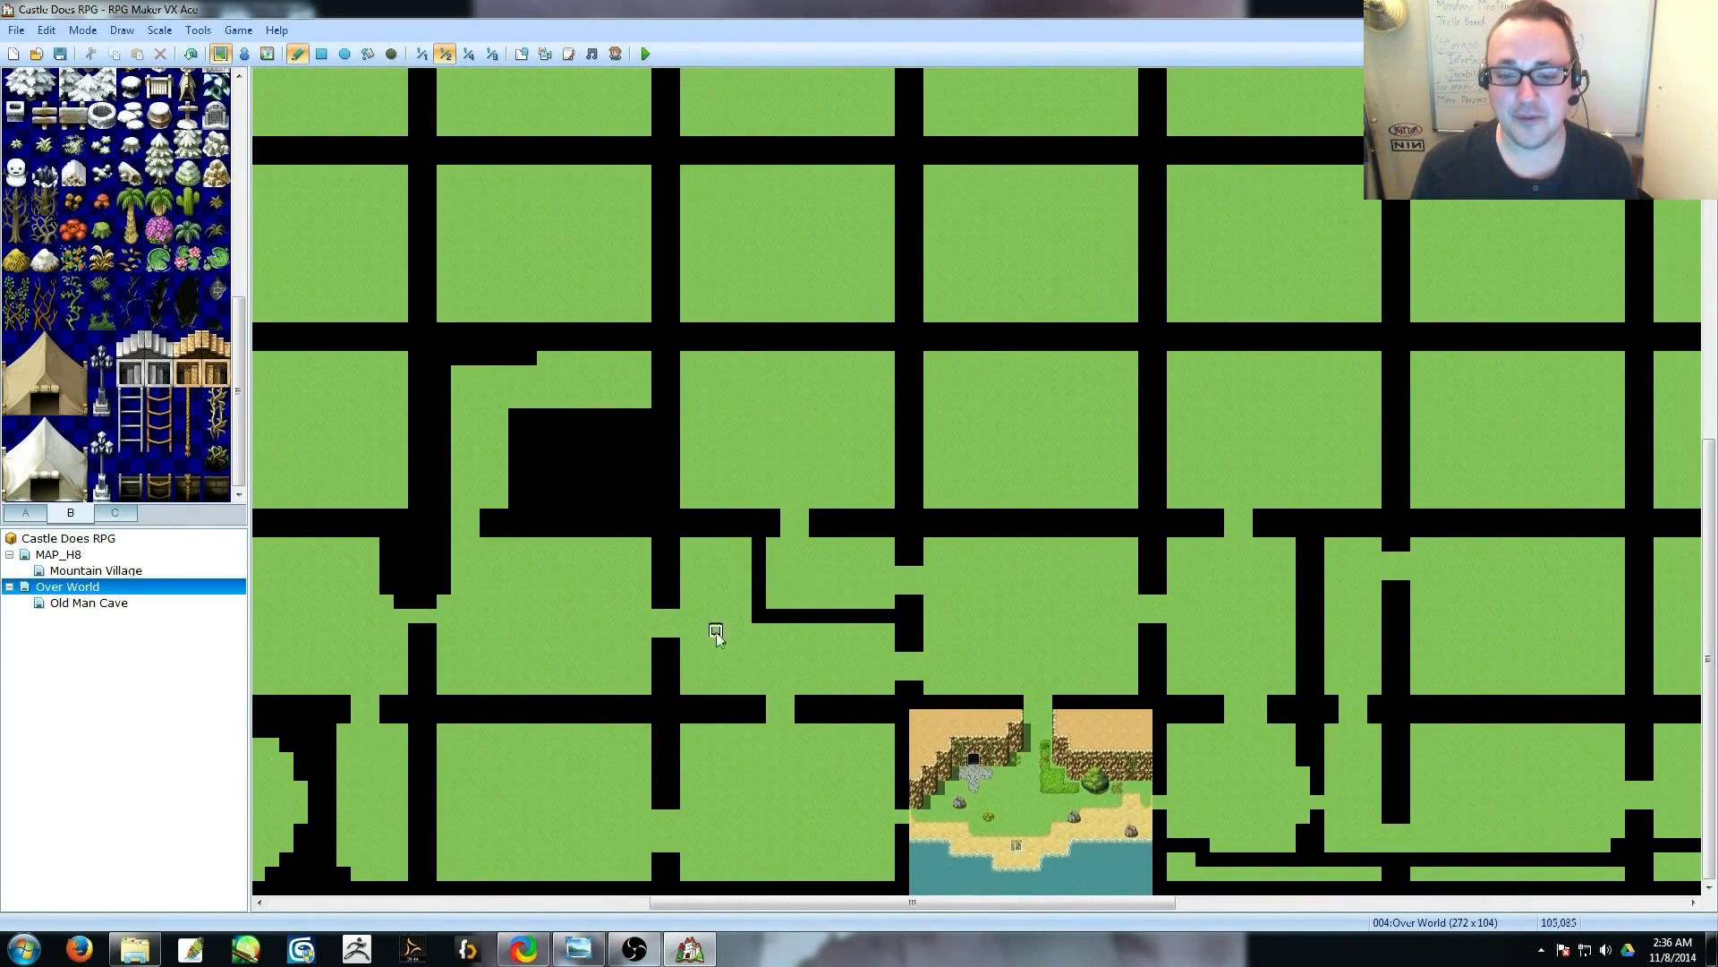
Extend the black eastern shoreline north through the next two rows of screens.
scroll(788, 671, "right", 5, "shift")
left_click_drag(832, 809, 851, 763)
scroll(851, 764, "right", 4, "shift")
middle_click_drag(998, 663, 1049, 661)
left_click_drag(989, 687, 1004, 544)
mouse_move(1020, 615)
middle_mouse_down()
mouse_move(1166, 610)
mouse_move(753, 580)
middle_mouse_up()
left_click_drag(746, 584, 746, 433)
Draw a curved black ledge across the north edge of the two easternmost land screens, and open a gap in the upper border beside it.
middle_click_drag(901, 537, 828, 560)
left_click_drag(665, 429, 652, 443)
middle_click_drag(802, 492, 725, 488)
left_click_drag(809, 358, 728, 395)
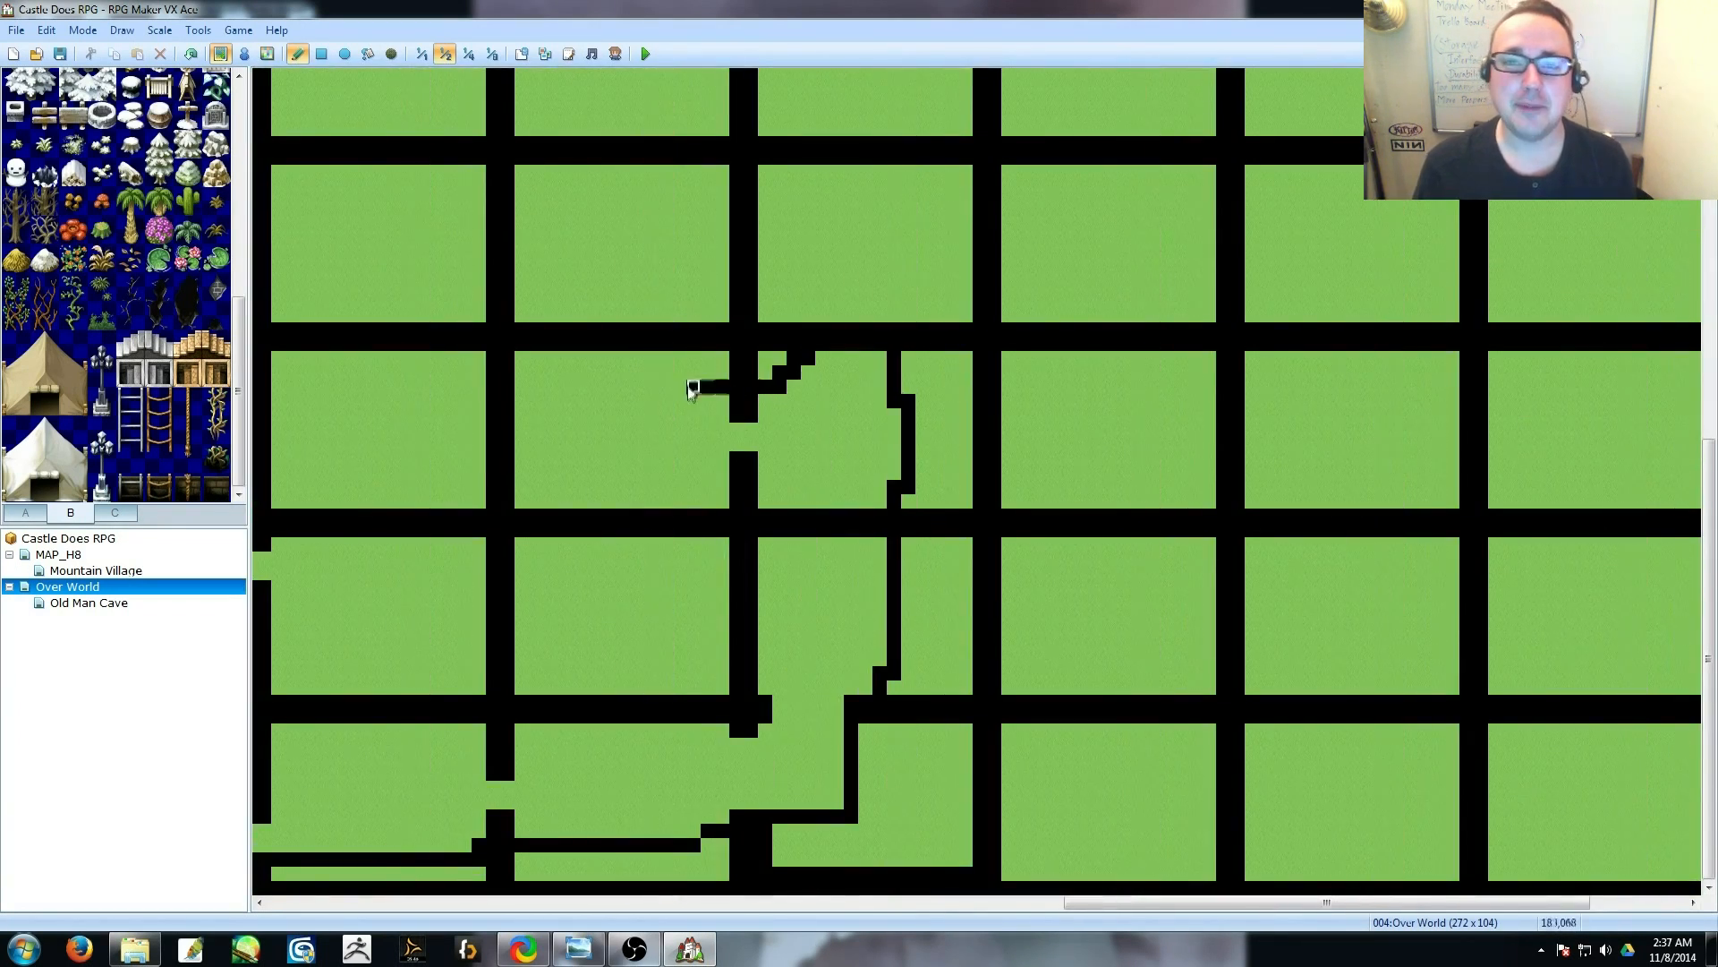
left_click(580, 334)
scroll(965, 566, "left", 3, "shift")
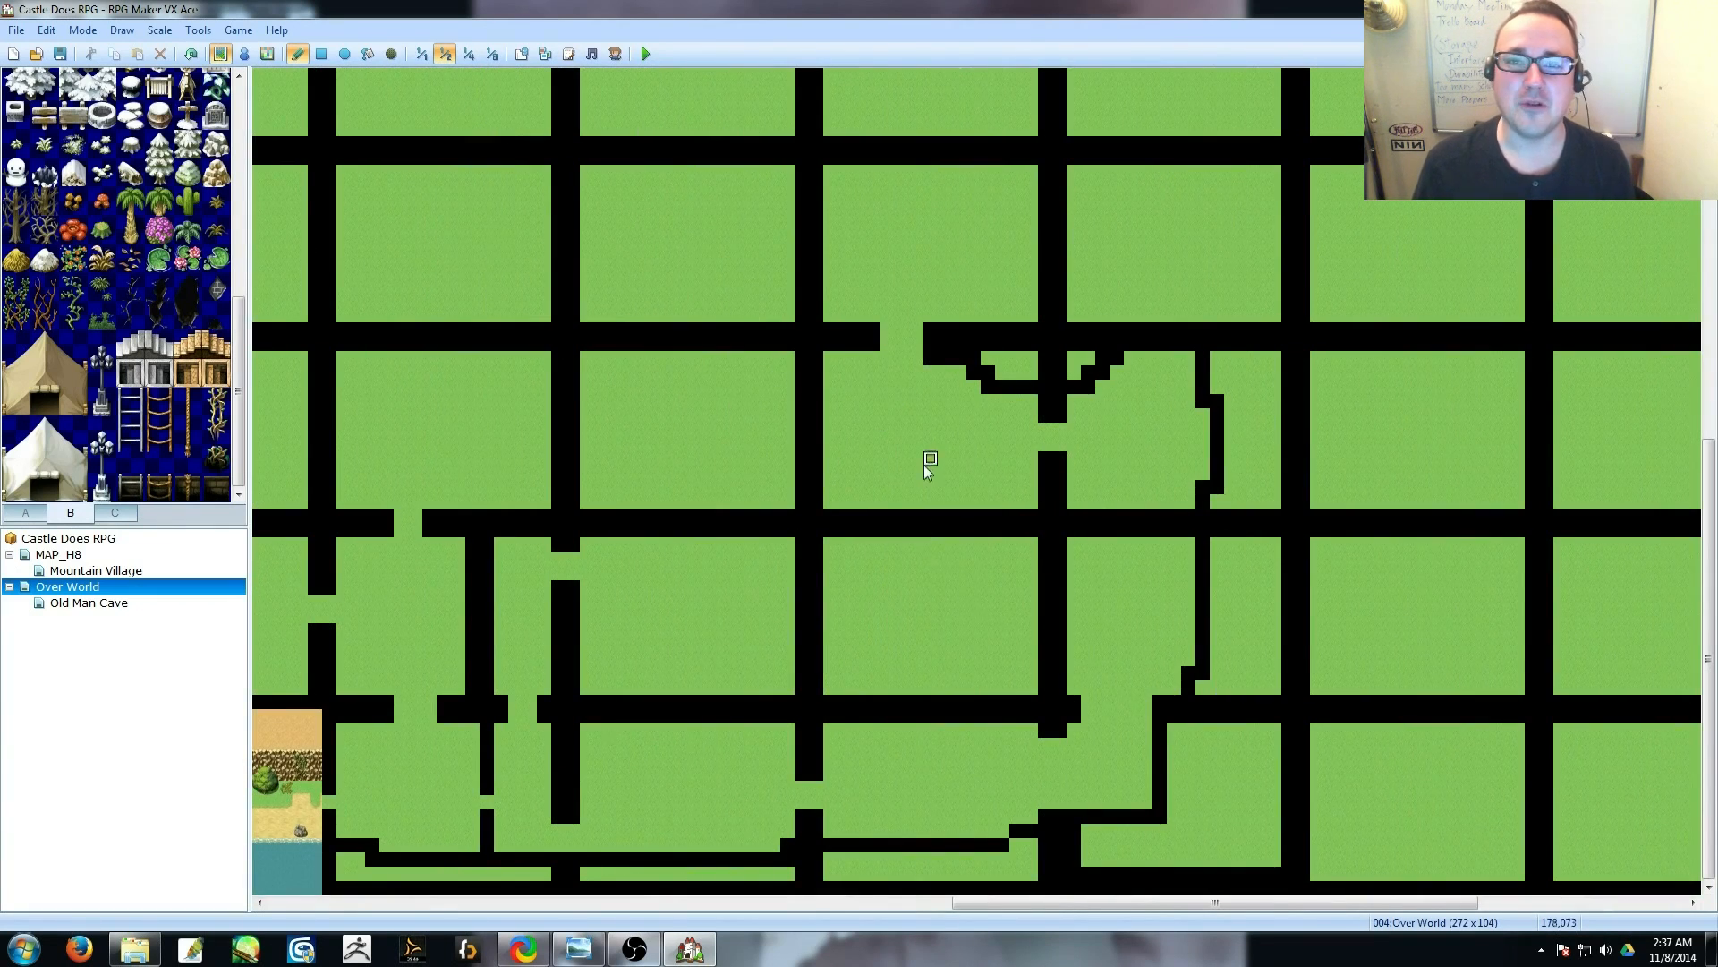
scroll(658, 573, "left", 7, "shift")
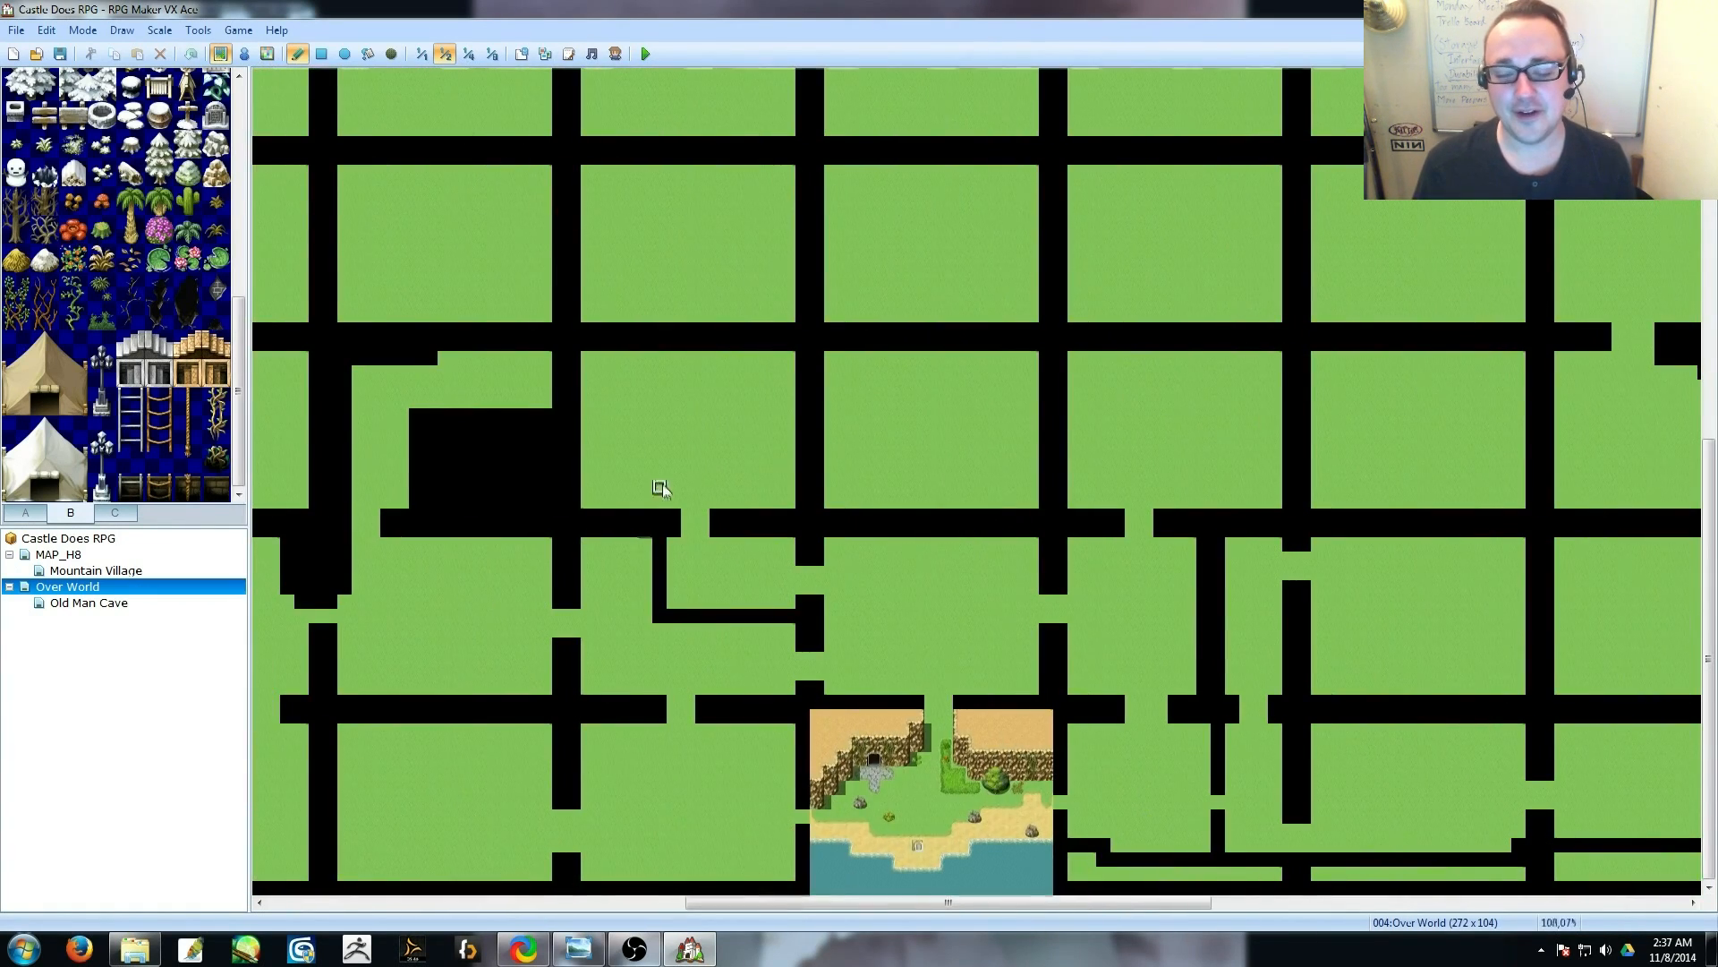
Draw a long black ledge with an enclosed alcove and a stepped dip across the second row of screens north of the beach.
left_click_drag(546, 505, 531, 490)
mouse_move(679, 591)
middle_mouse_down()
mouse_move(602, 668)
mouse_move(653, 464)
middle_mouse_up()
left_click_drag(653, 463, 854, 462)
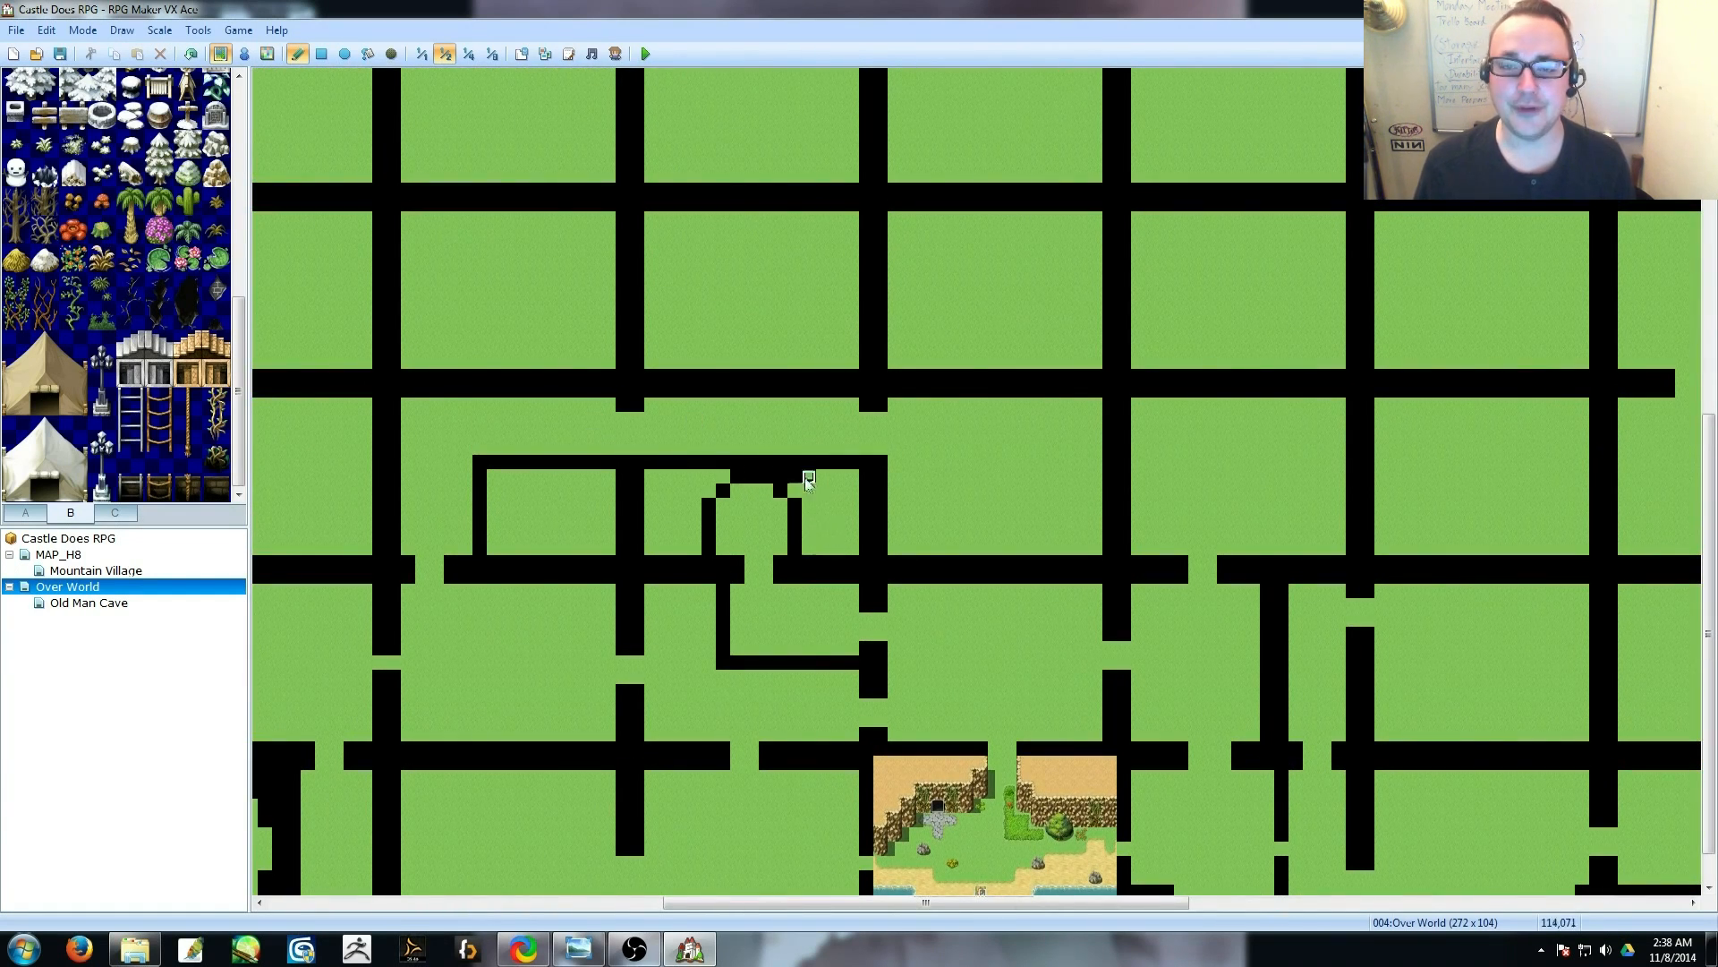
middle_click_drag(767, 498, 796, 504)
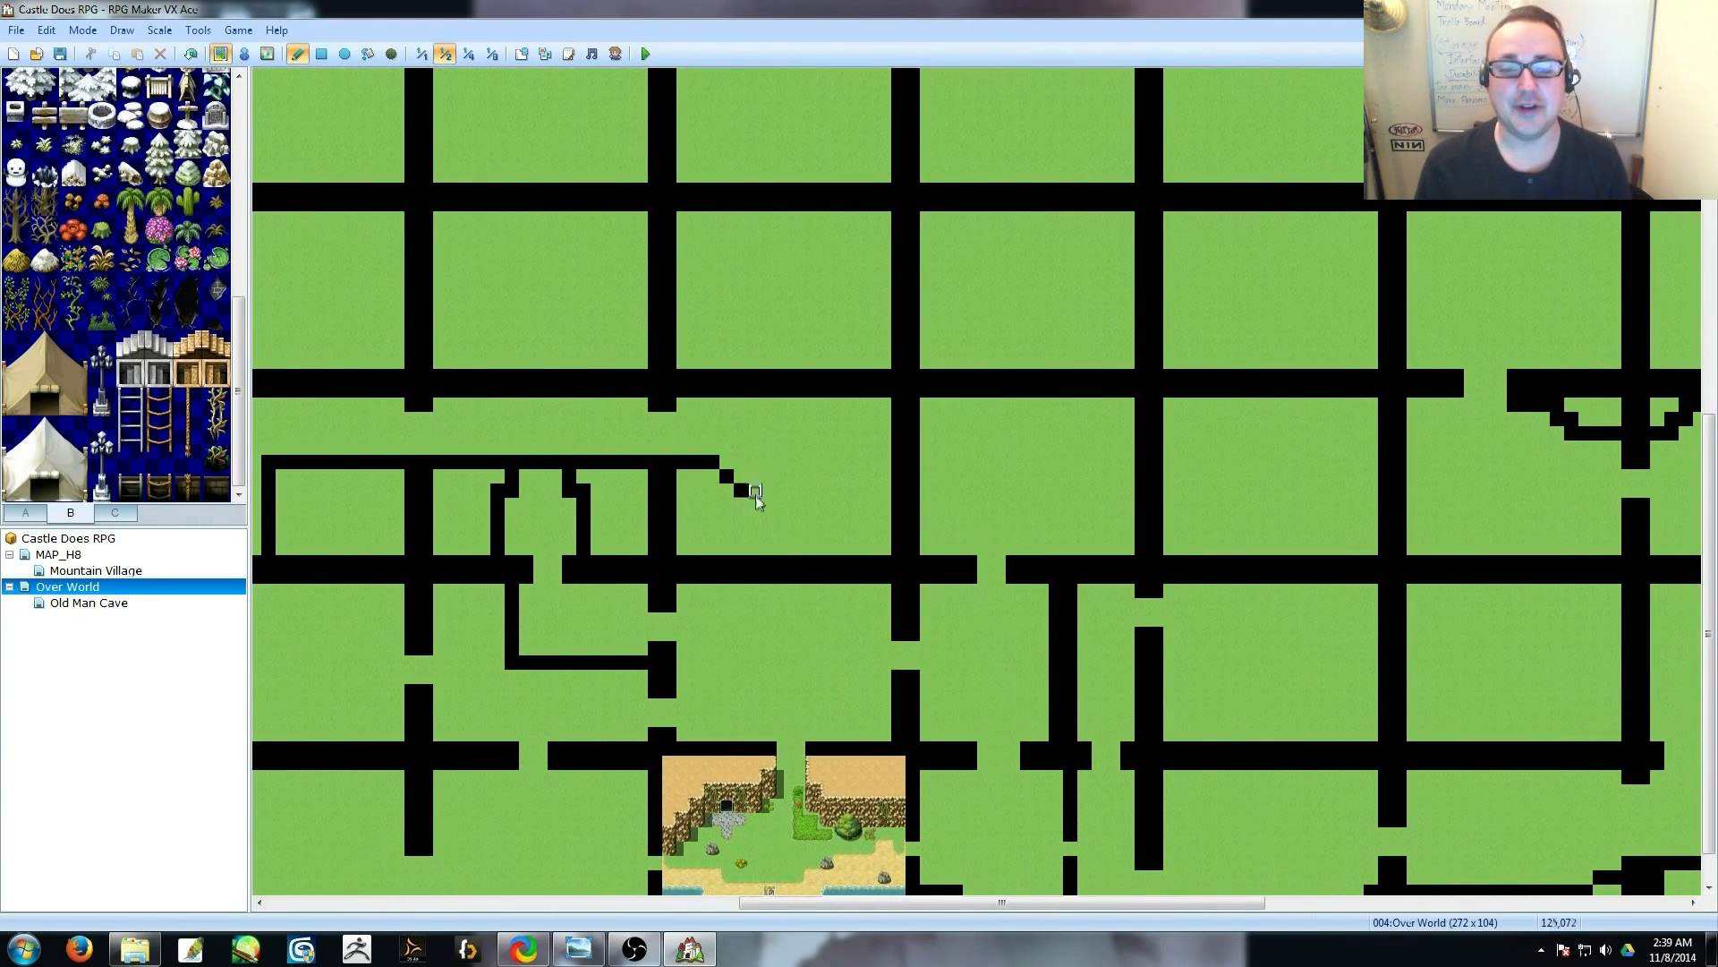
left_click_drag(853, 465, 827, 477)
mouse_move(916, 529)
middle_mouse_down()
mouse_move(844, 456)
mouse_move(858, 512)
mouse_move(967, 548)
mouse_move(1080, 489)
middle_mouse_up()
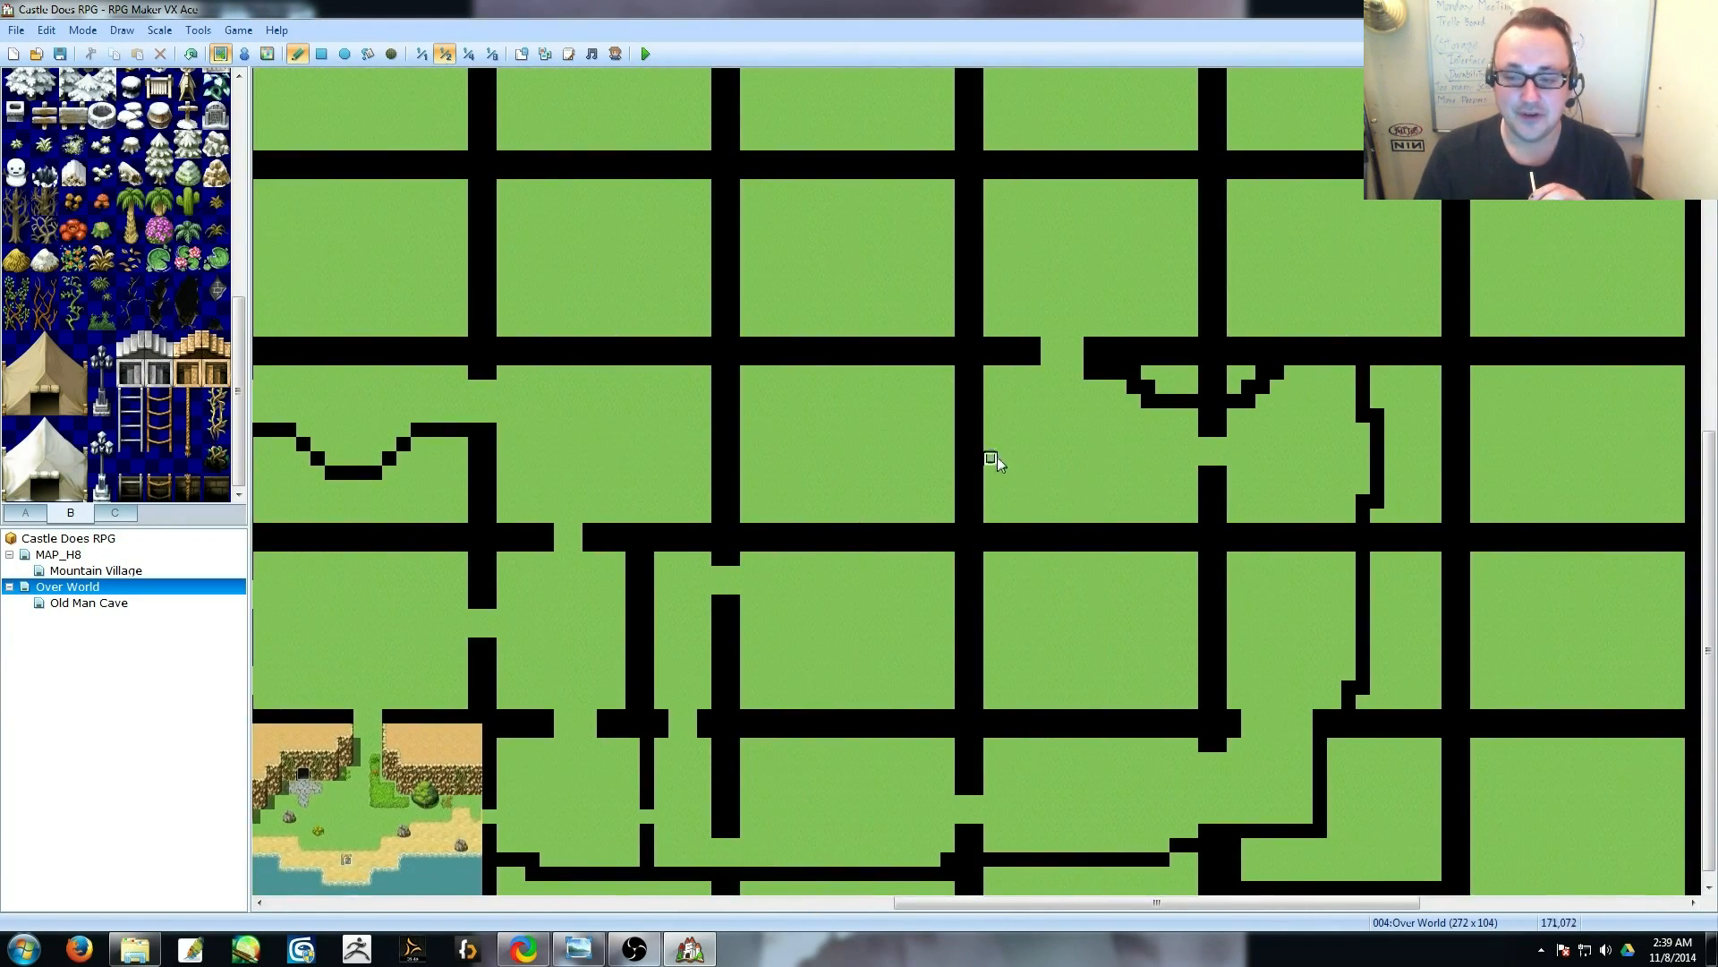
Continue the eastern shoreline north through two more rows of screens and curve it west to the neighbouring border.
middle_click_drag(1062, 577, 1121, 454)
middle_click_drag(721, 569, 288, 413)
middle_click_drag(1178, 610, 1065, 728)
left_click_drag(648, 489, 646, 336)
middle_click_drag(634, 306, 734, 485)
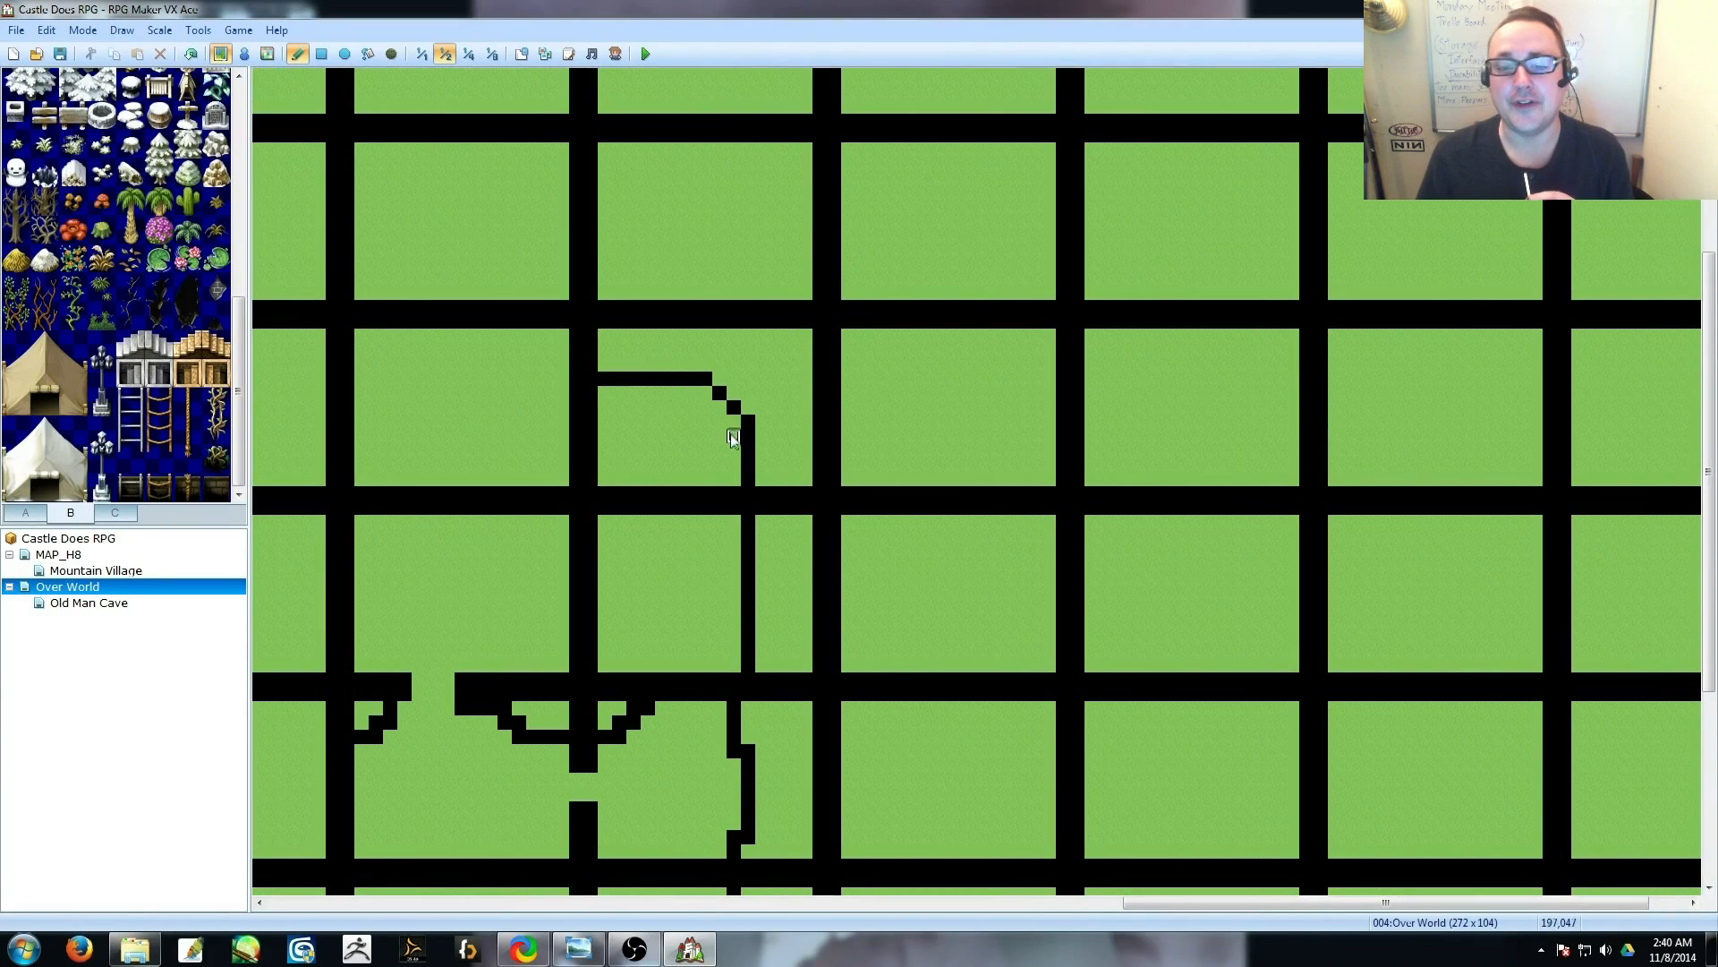
middle_click_drag(687, 664, 687, 314)
left_click_drag(648, 528, 691, 518)
Open side passages between the second-row screens east of the beach, and widen access through the border near the eastern shoreline.
mouse_move(721, 675)
middle_mouse_down()
mouse_move(833, 576)
mouse_move(1120, 502)
middle_mouse_up()
left_click_drag(747, 474, 724, 487)
middle_click_drag(690, 486, 875, 468)
left_click_drag(699, 487, 668, 487)
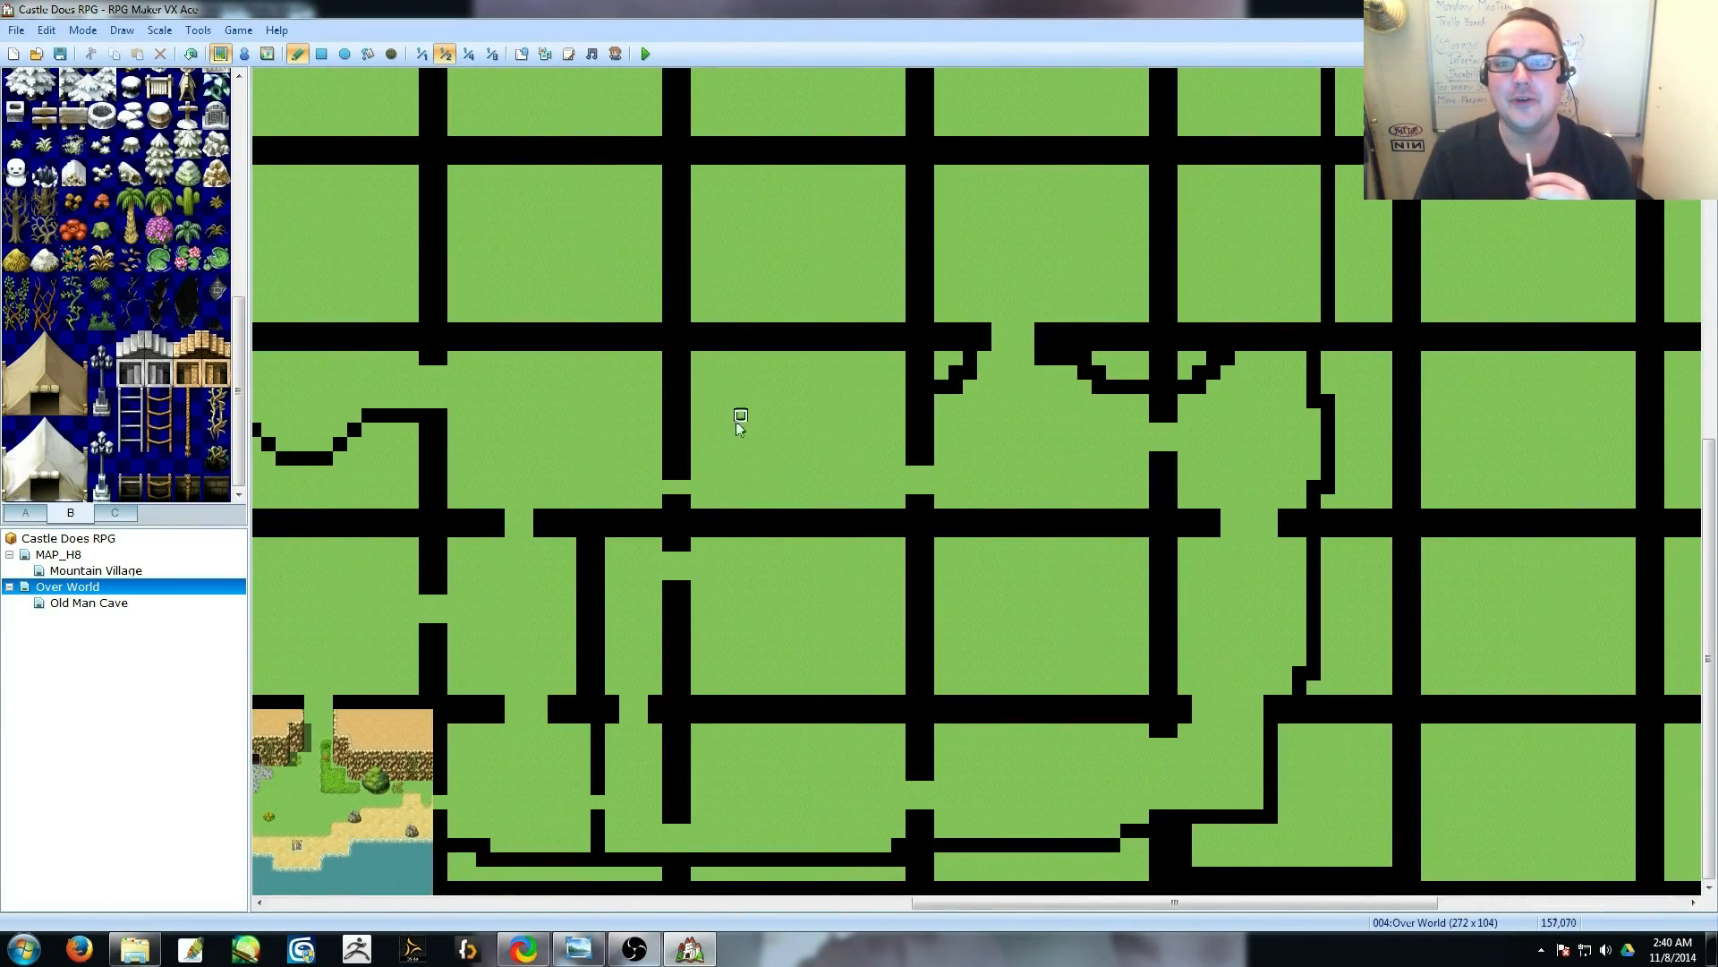
Draw an L-shaped black wall two screens east and two north of the beach, and mark the screen above with a small arch outline.
middle_click_drag(780, 384, 779, 499)
mouse_move(742, 329)
left_mouse_down()
mouse_move(856, 329)
mouse_move(743, 330)
left_mouse_up()
middle_click_drag(1103, 711, 783, 596)
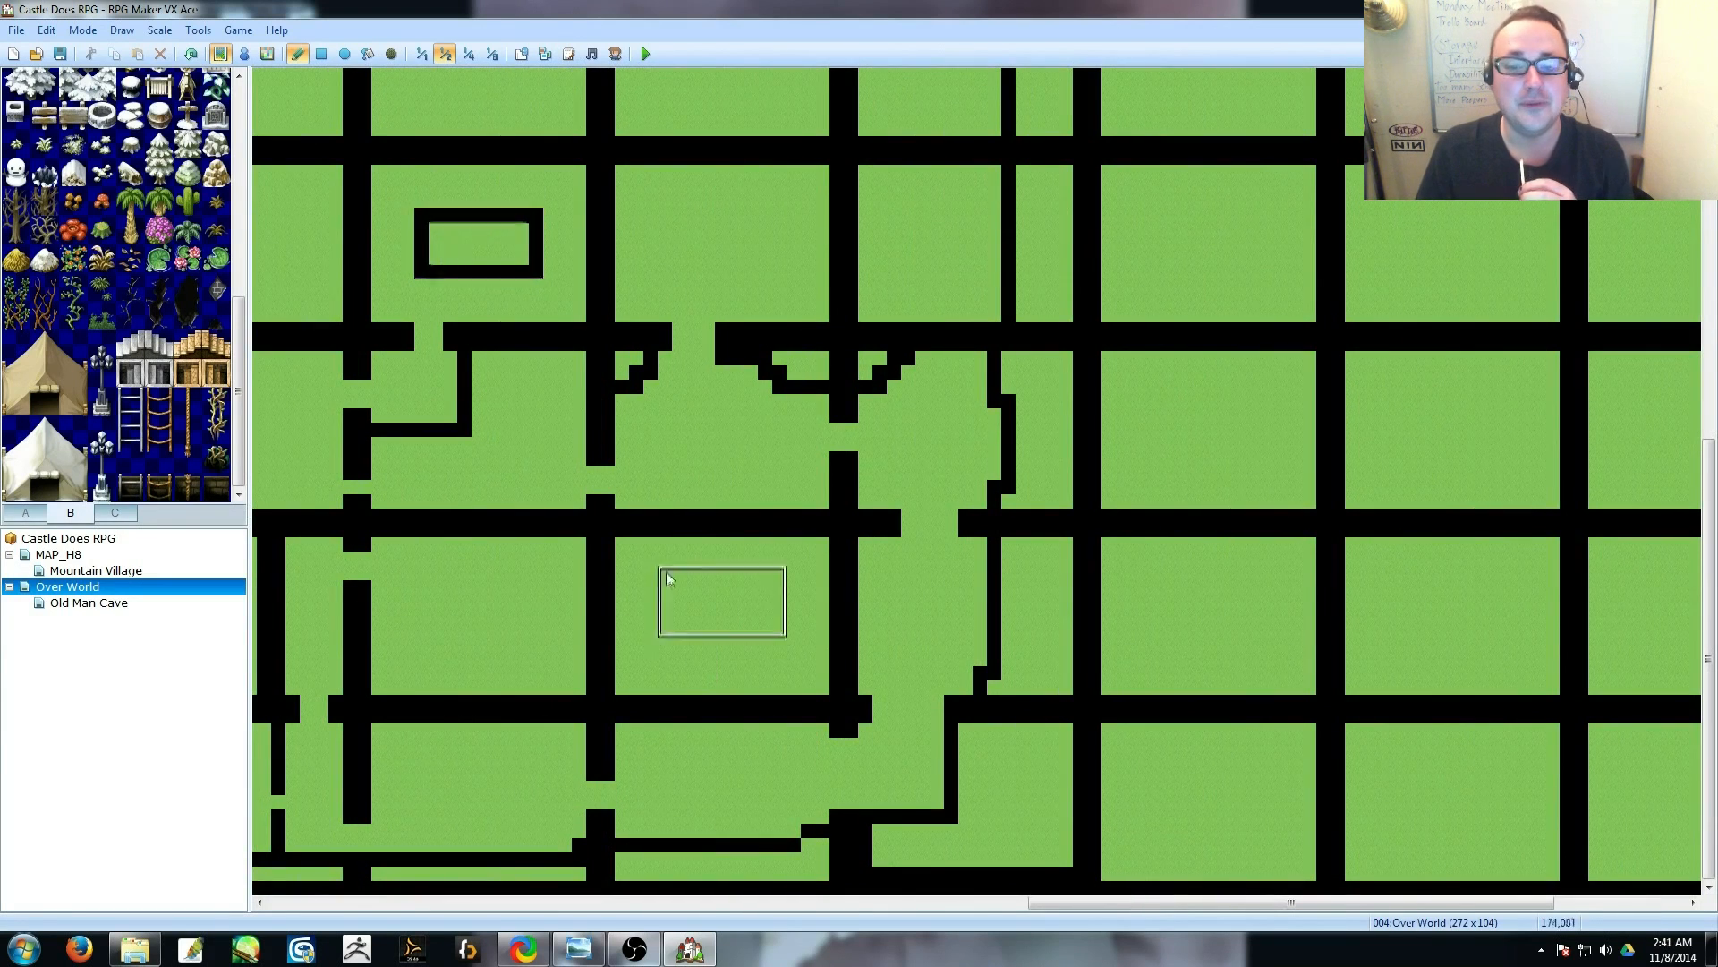
left_click(666, 588)
middle_click_drag(292, 609, 829, 614)
key("ctrl+z")
key("ctrl+z")
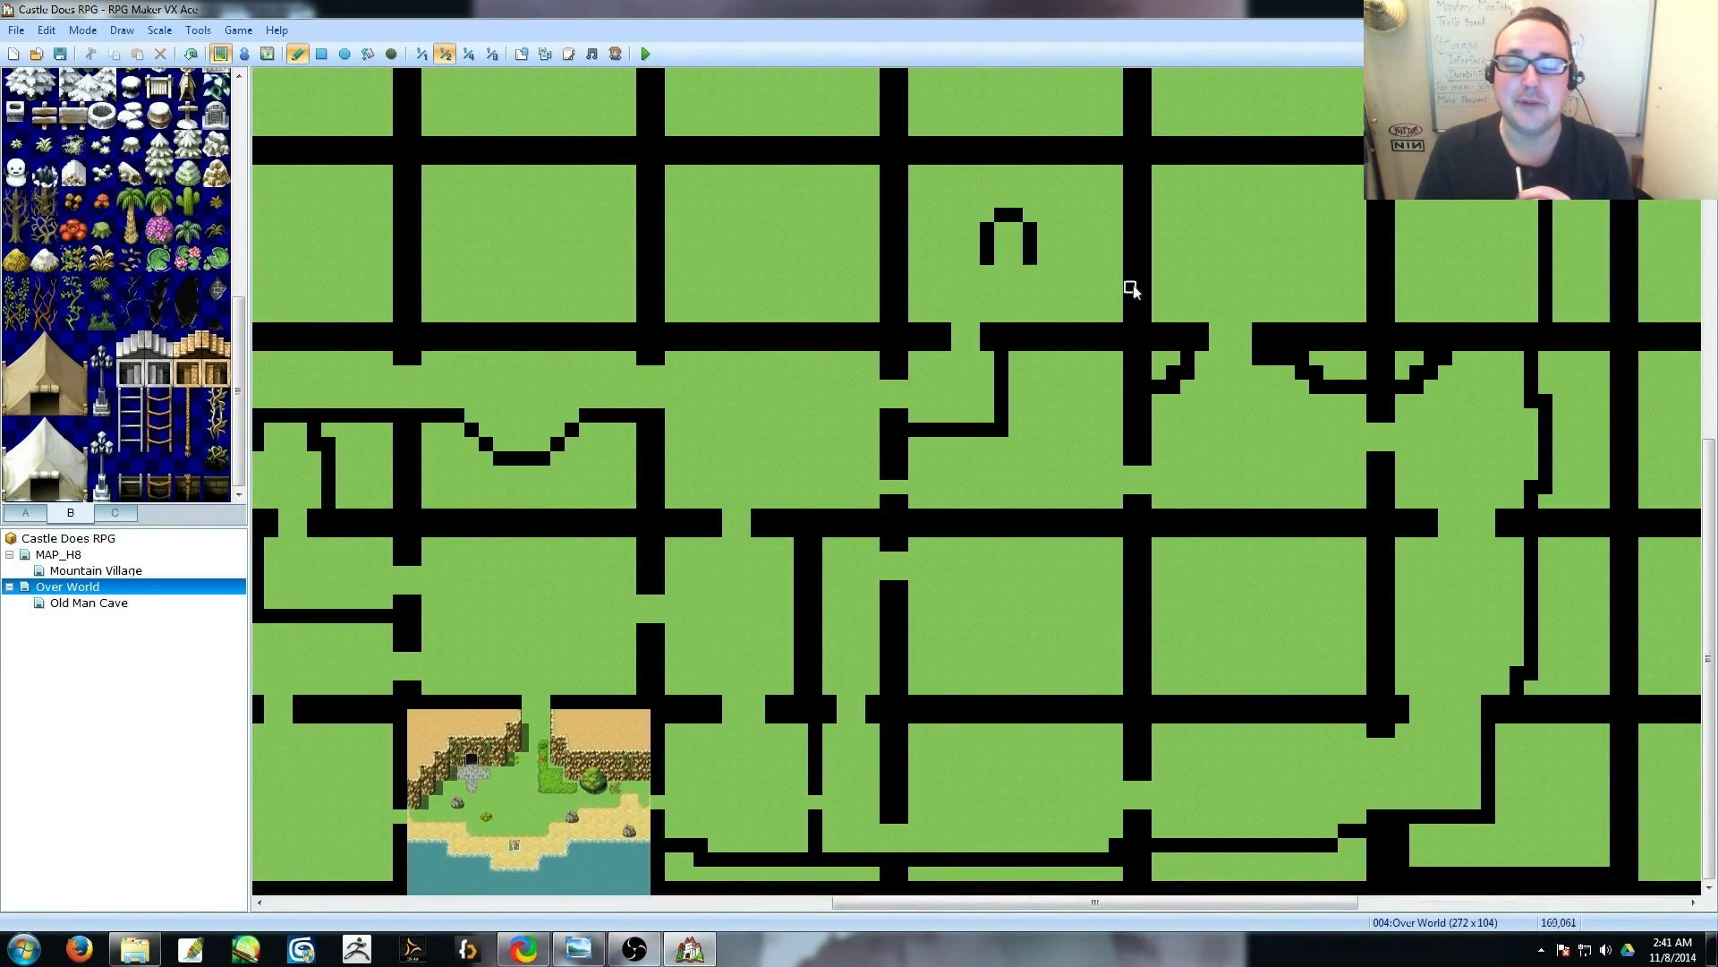
Select the lit monument in tileset C, and mark the screen three east and one north of the beach with a matching arch outline.
left_click(115, 513)
mouse_move(239, 224)
left_mouse_down()
mouse_move(241, 403)
mouse_move(239, 215)
left_mouse_up()
left_click(71, 513)
left_click(27, 513)
left_click(115, 513)
left_click(71, 513)
left_click(115, 513)
left_click_drag(239, 376, 242, 131)
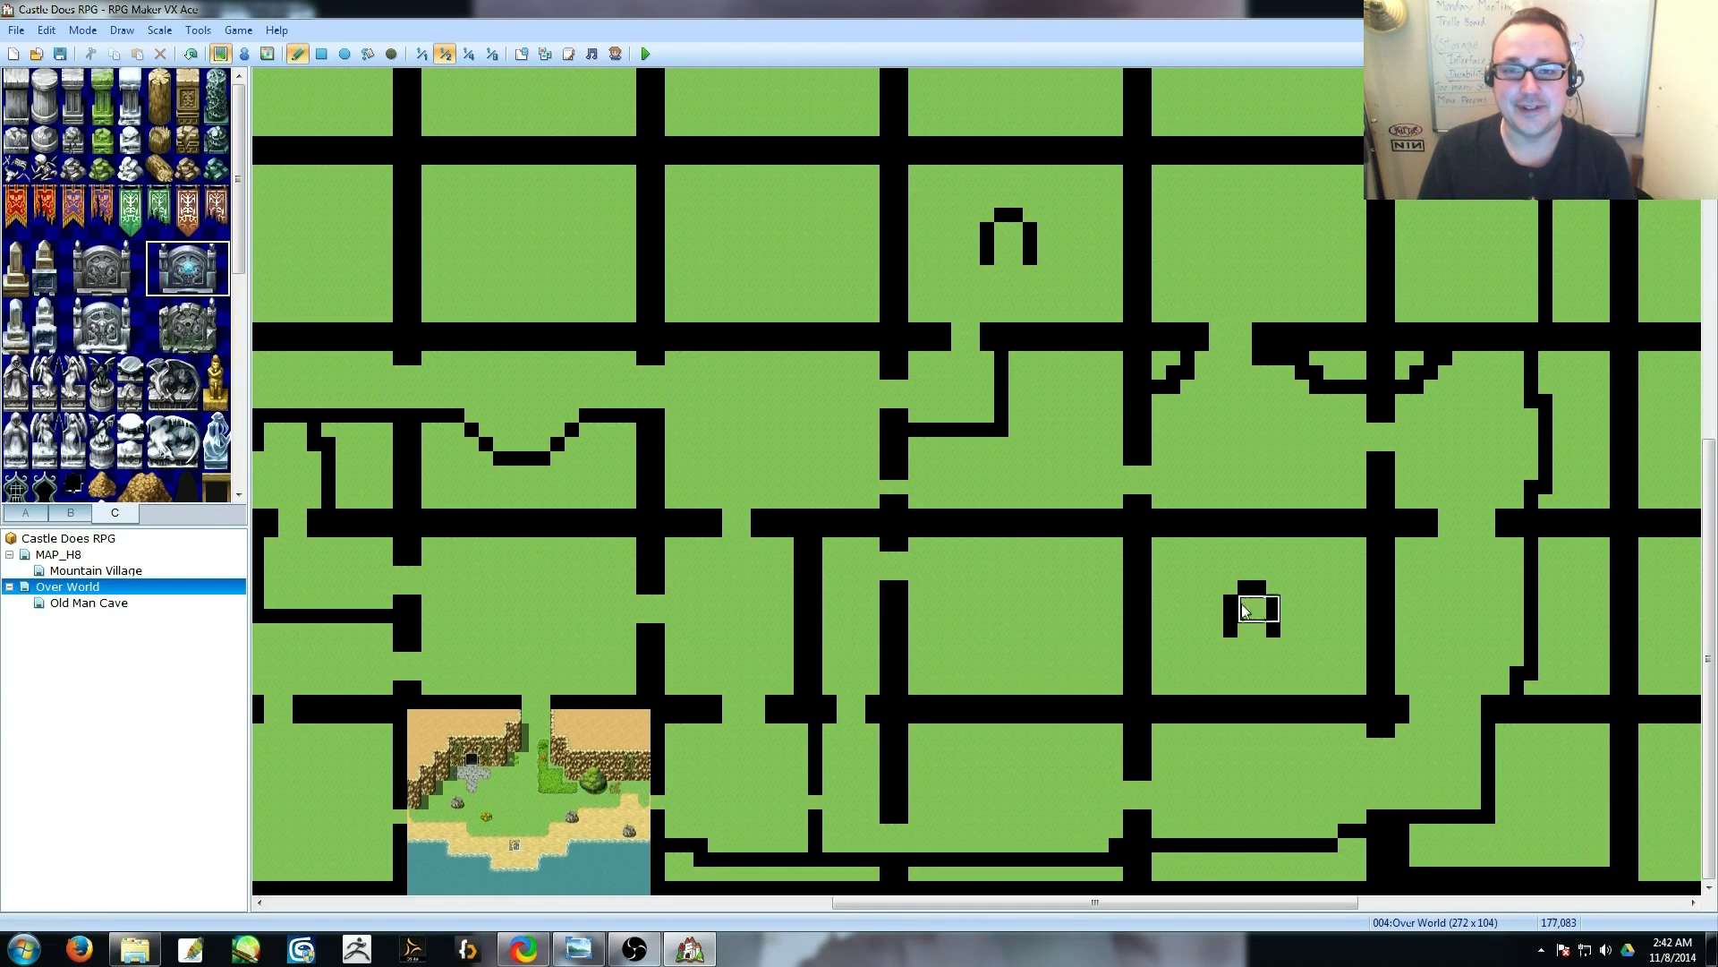
Draw a winding black inner wall beside the eastern shoreline to form a northward path, and open the borders crossing it.
middle_click_drag(1273, 537, 1325, 618)
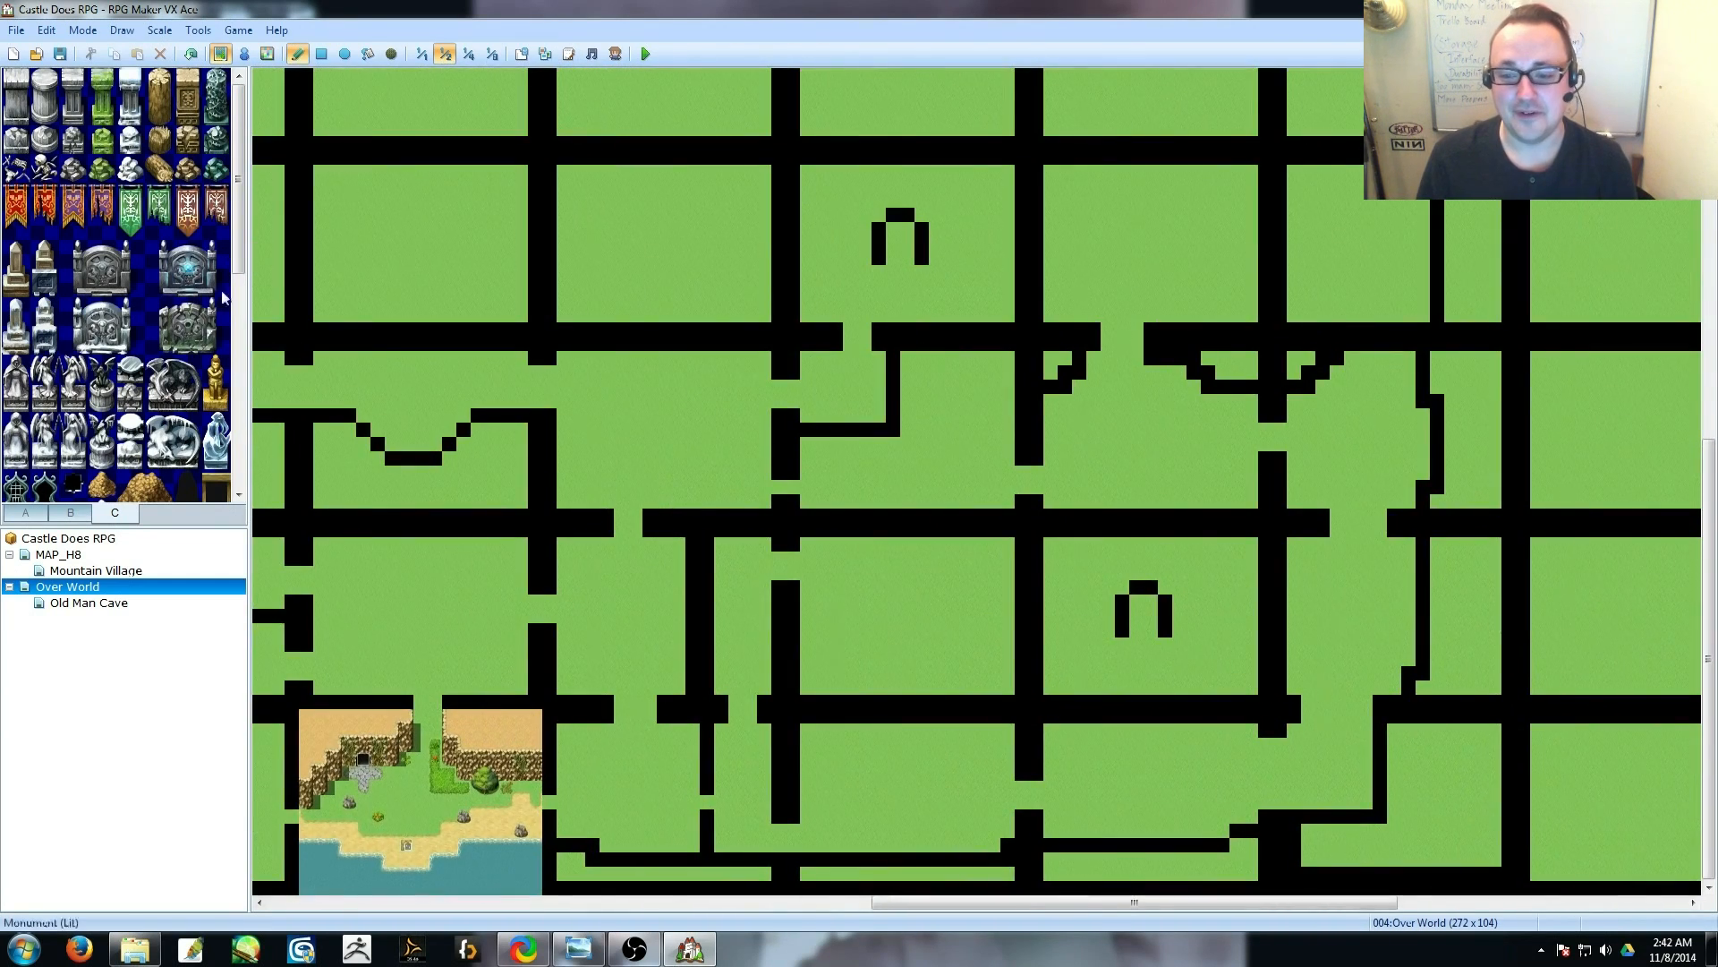
middle_click_drag(1128, 611, 1158, 566)
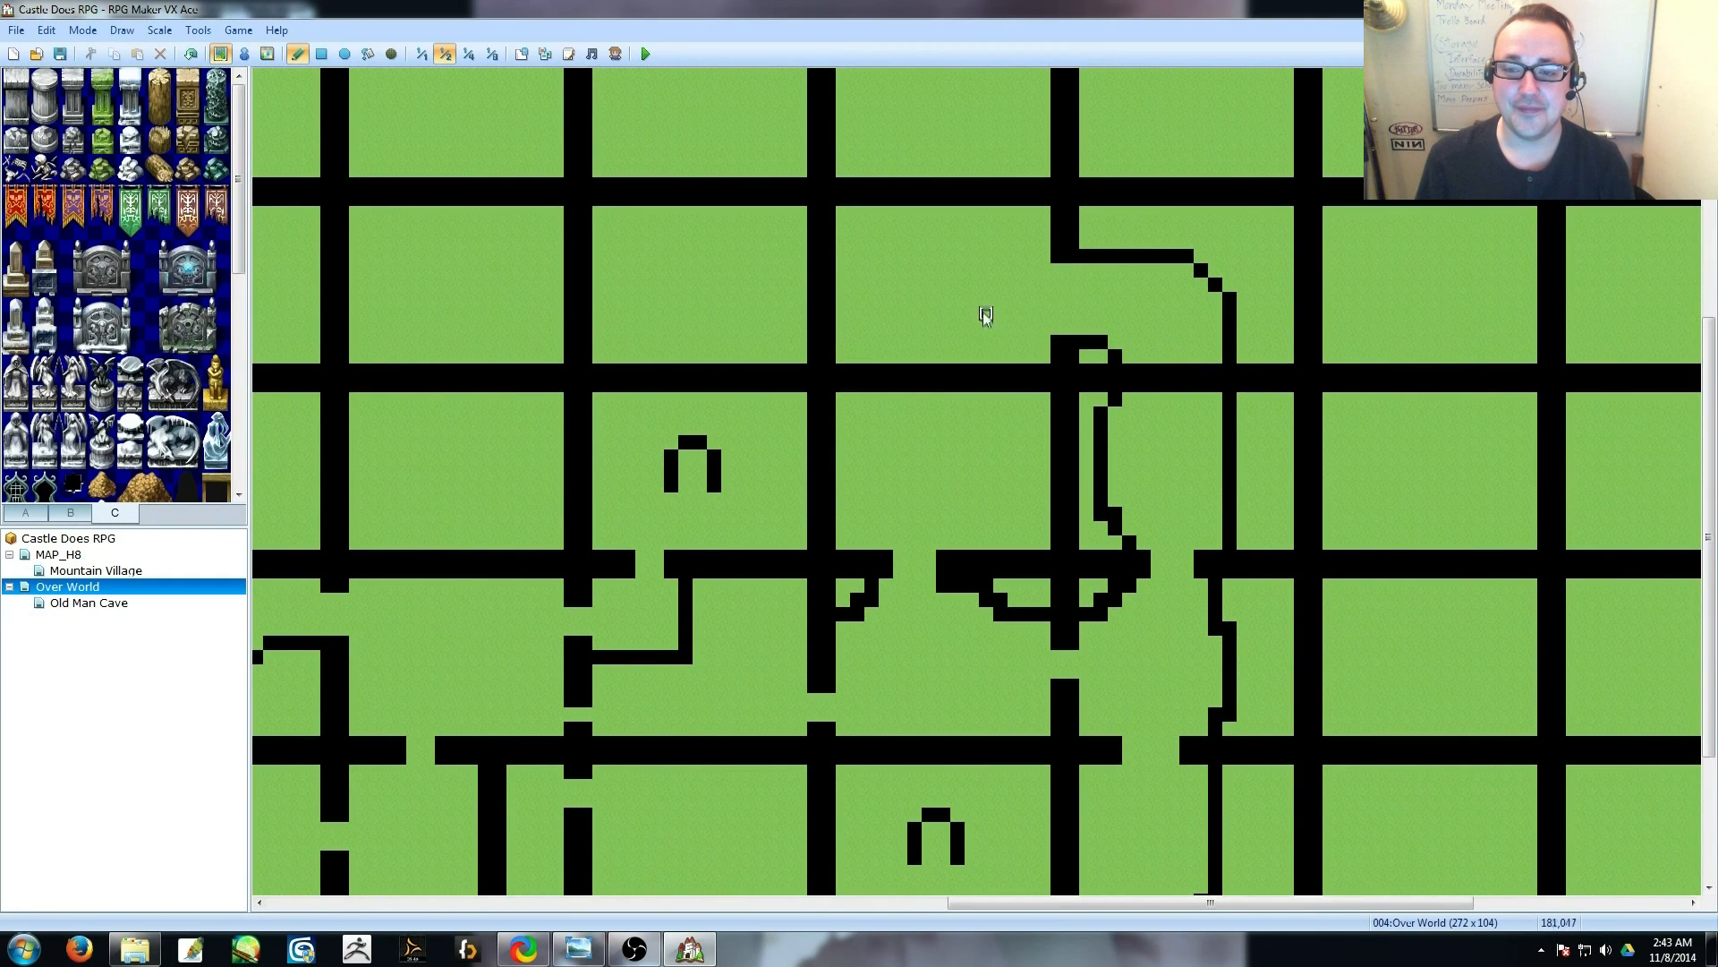
middle_click_drag(985, 317, 998, 210)
Open the border below the arch-marked eastern screen and the upper border of the screen to its west.
right_click_drag(1251, 637, 1024, 492)
left_click(1024, 306)
right_click(1052, 492)
left_click(1252, 636)
right_click(1042, 634)
mouse_move(1038, 610)
left_mouse_down()
mouse_move(1027, 553)
mouse_move(924, 506)
left_mouse_up()
scroll(1038, 566, "up", 5)
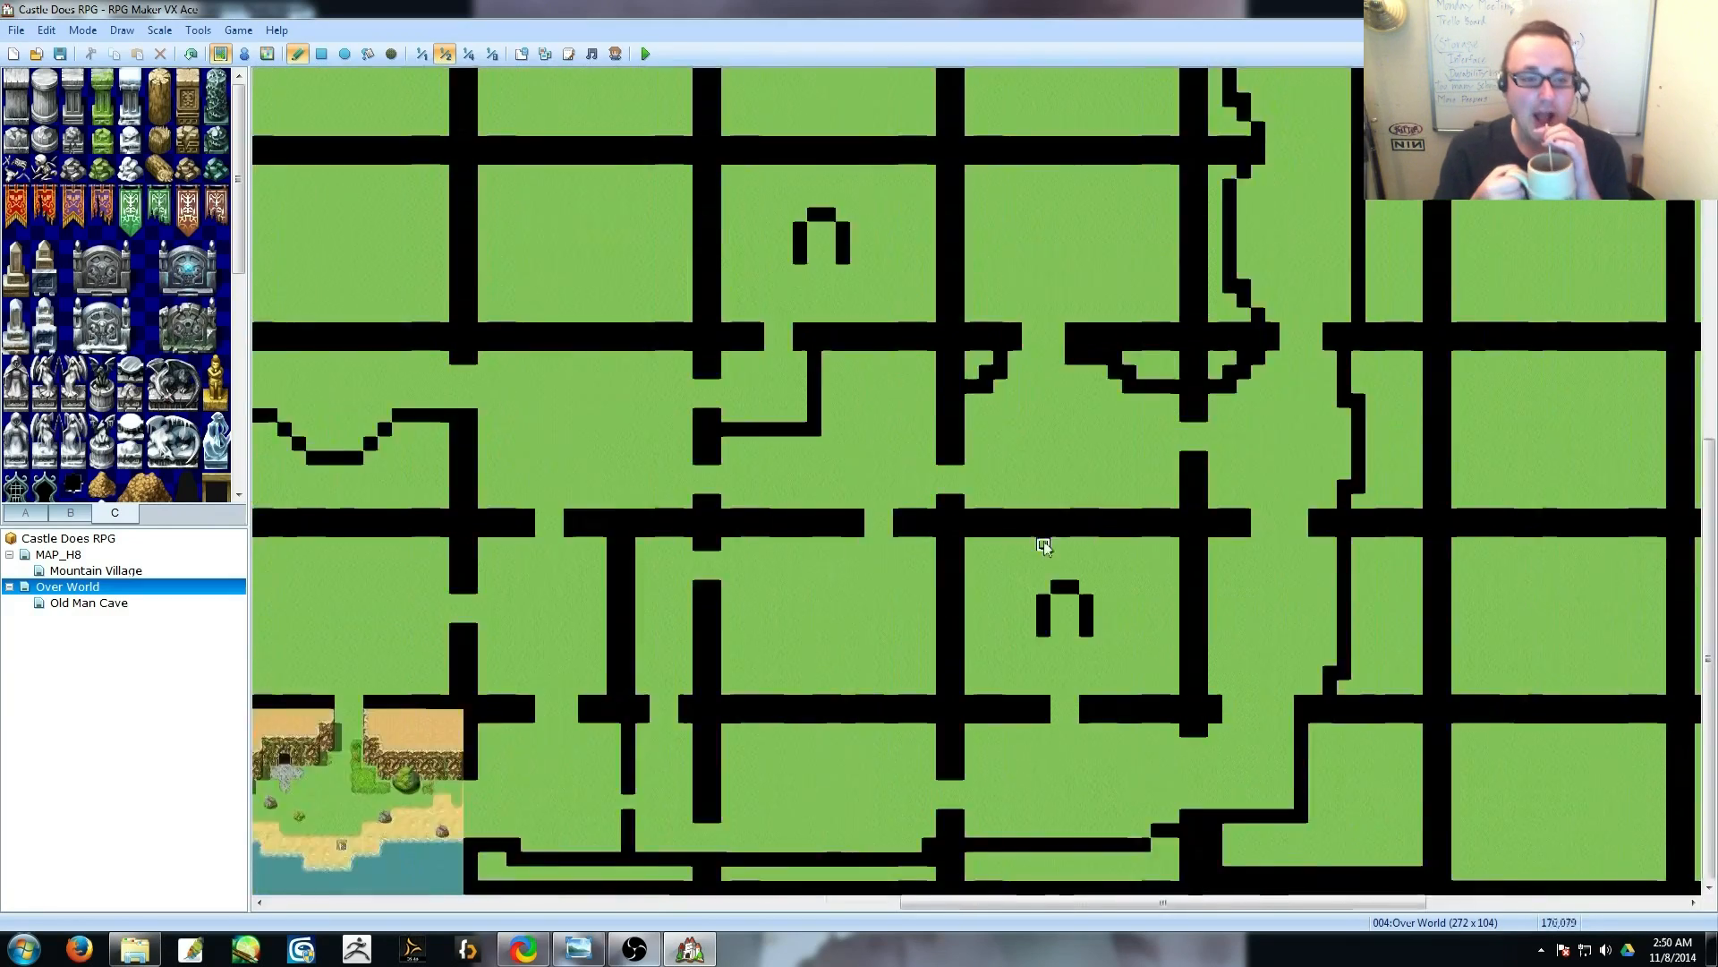
Replace the straight wall in the screen northeast of the beach with a thin winding one, and paint a black block in the screen above.
scroll(1044, 540, "left", 3)
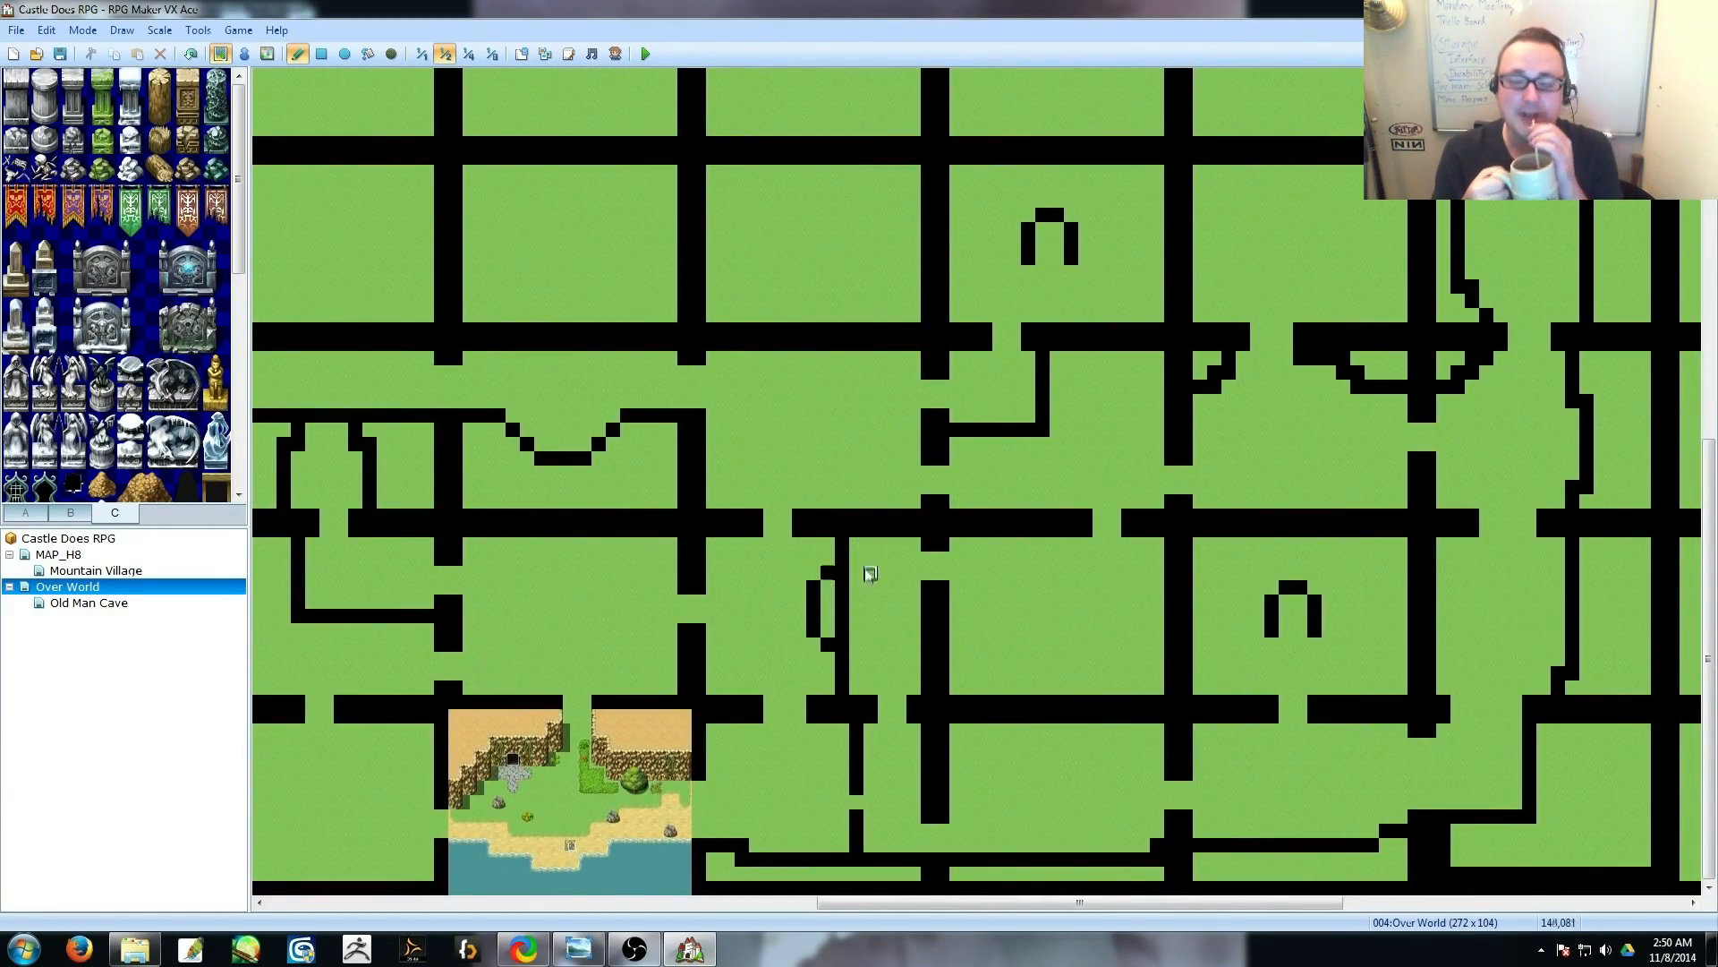
scroll(928, 627, "up", 4)
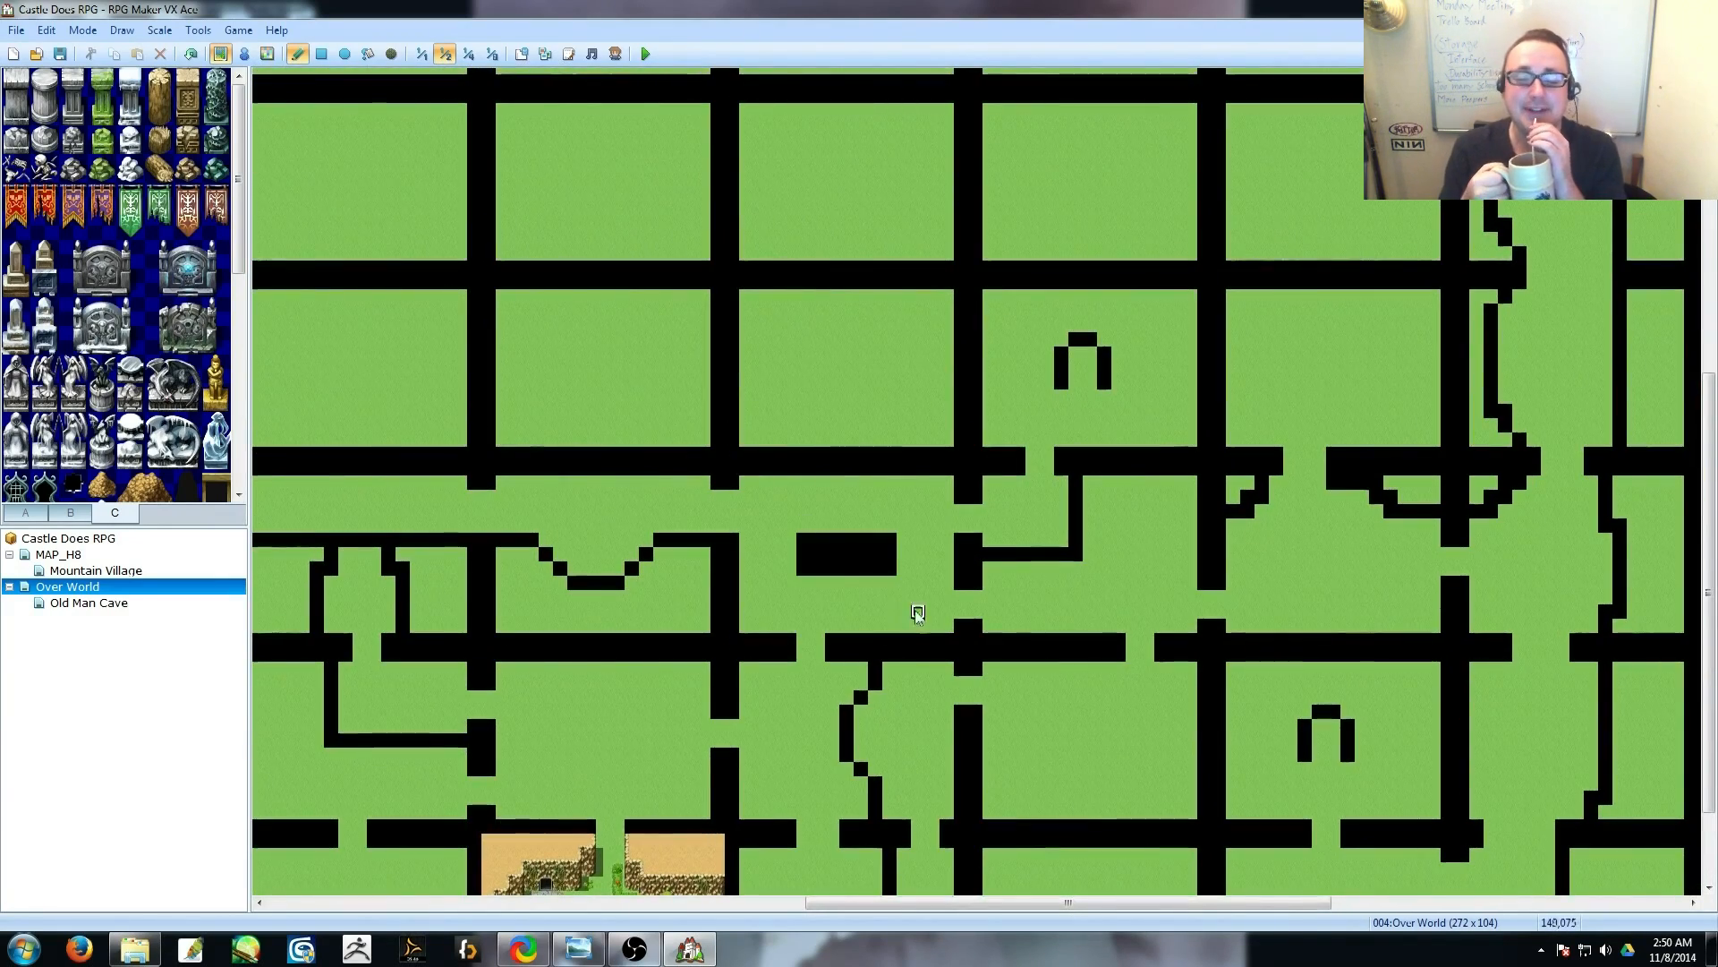
middle_click_drag(918, 615, 895, 633)
Mark the rounded western clearing and the screen four north of the beach with black arch outlines.
mouse_move(955, 572)
middle_mouse_down()
mouse_move(896, 638)
mouse_move(878, 566)
mouse_move(1017, 462)
middle_mouse_up()
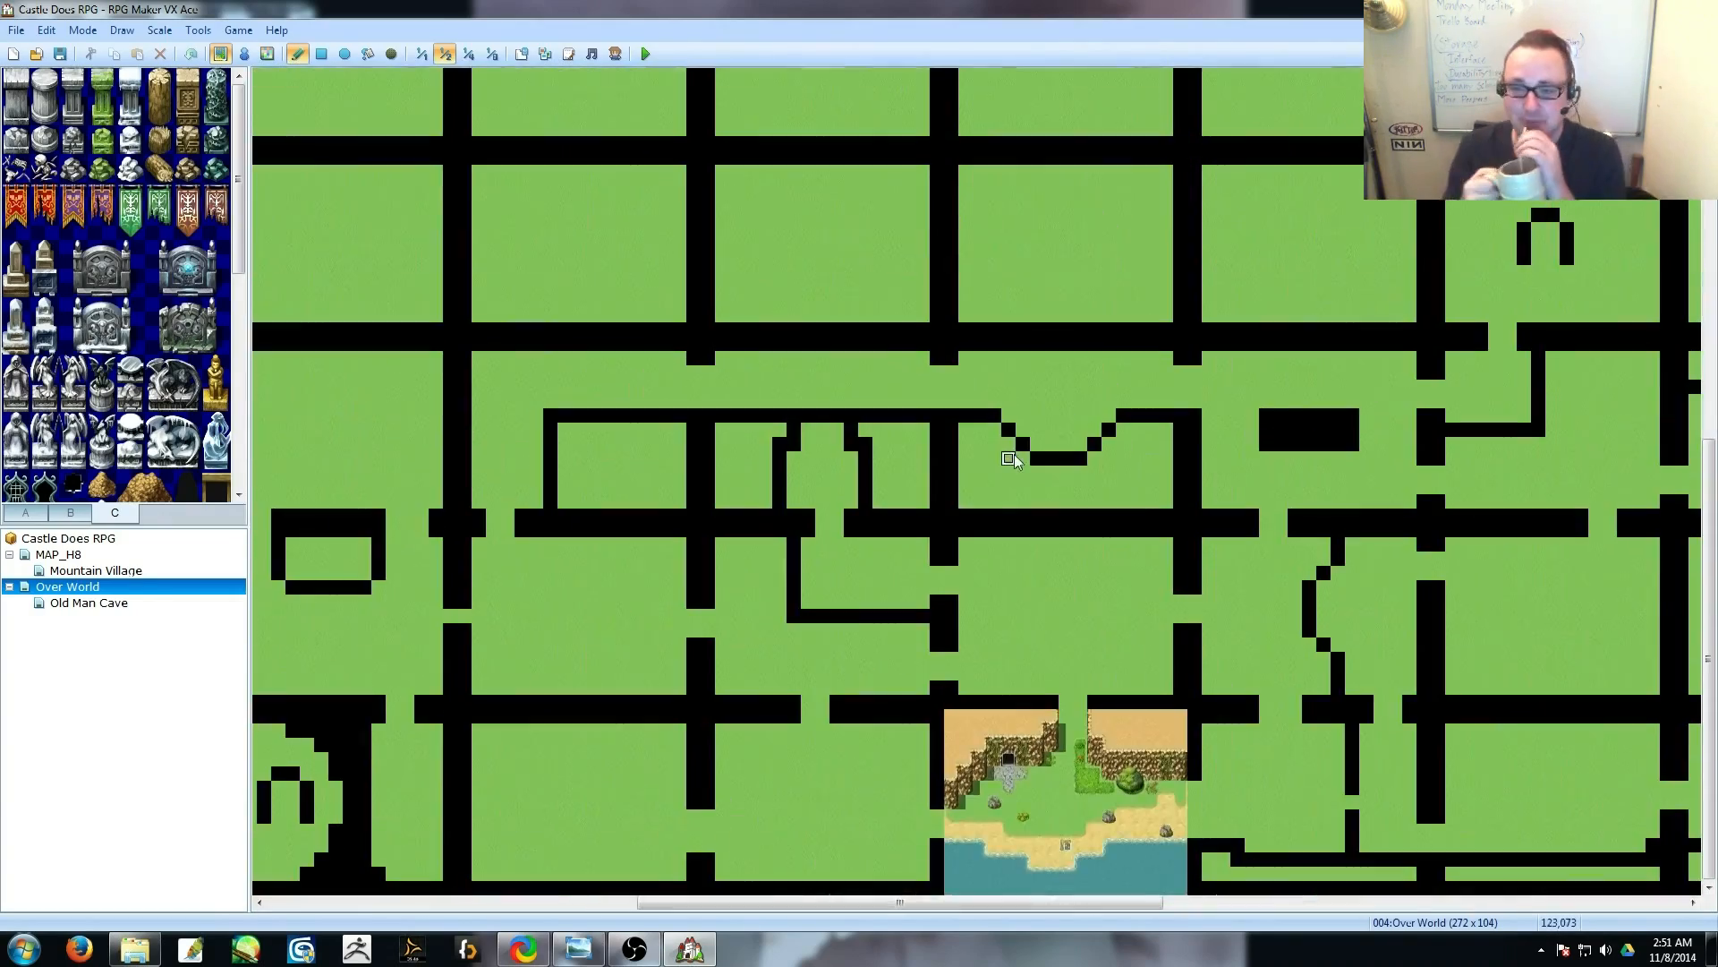
scroll(976, 456, "left", 6)
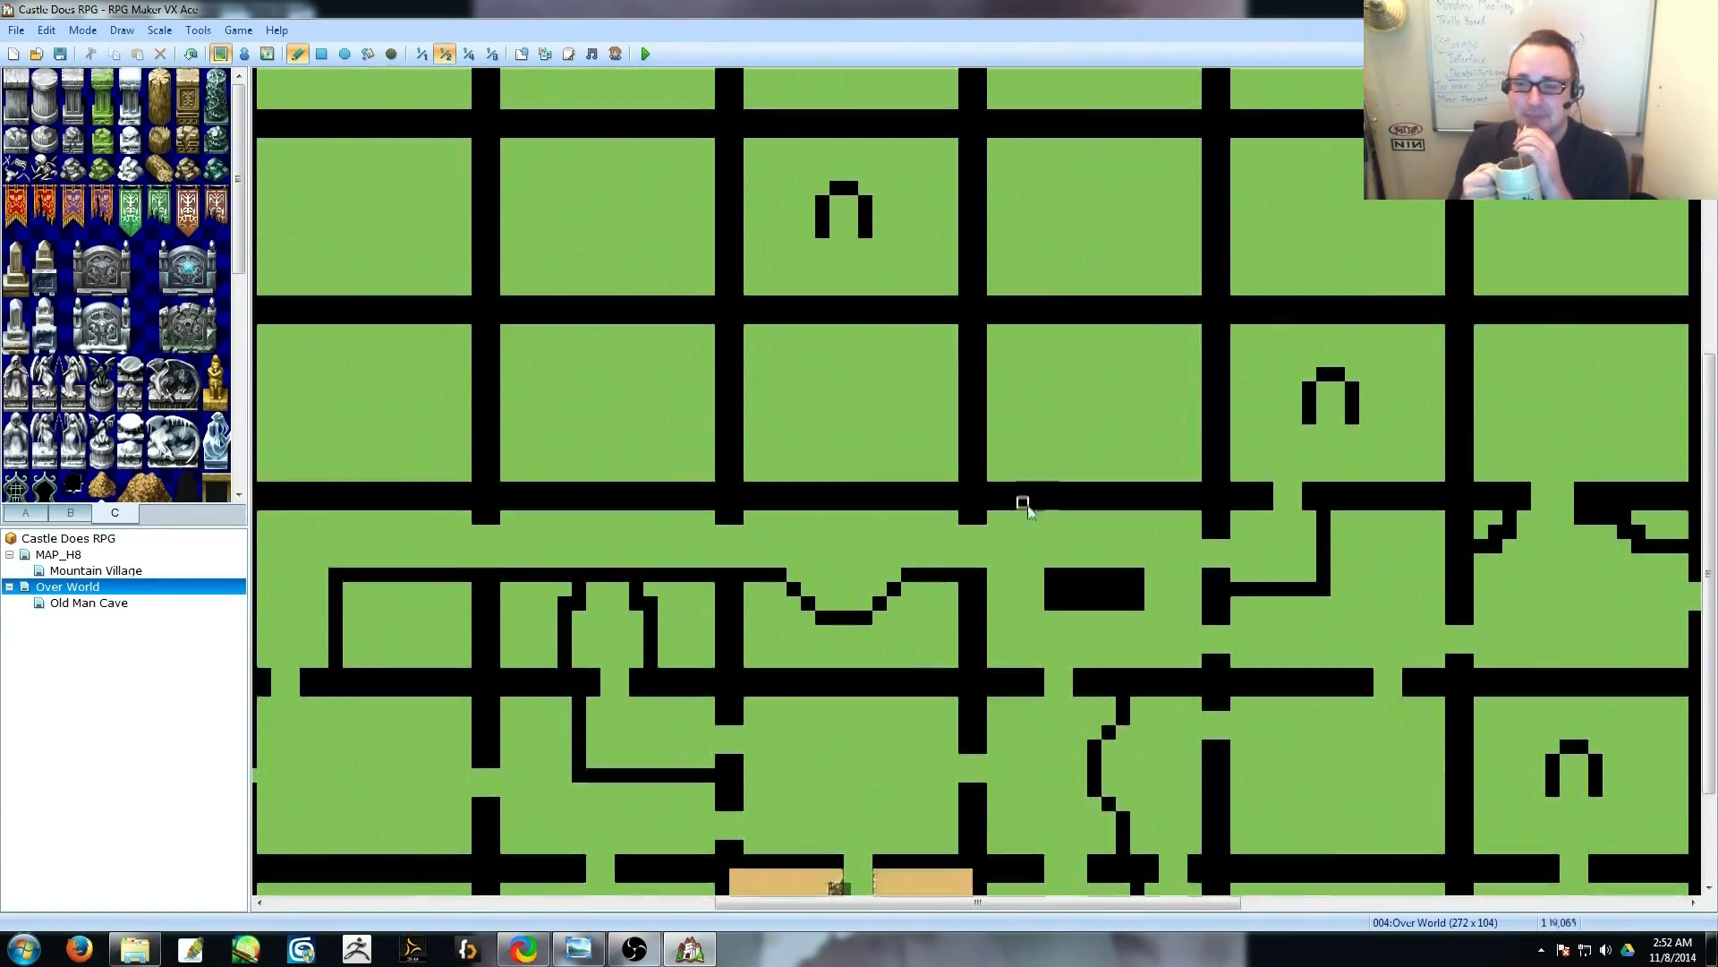
Draw zigzag black walls through the third and fourth screens north in the column east of the beach, and open the surrounding borders.
scroll(1047, 448, "up", 1)
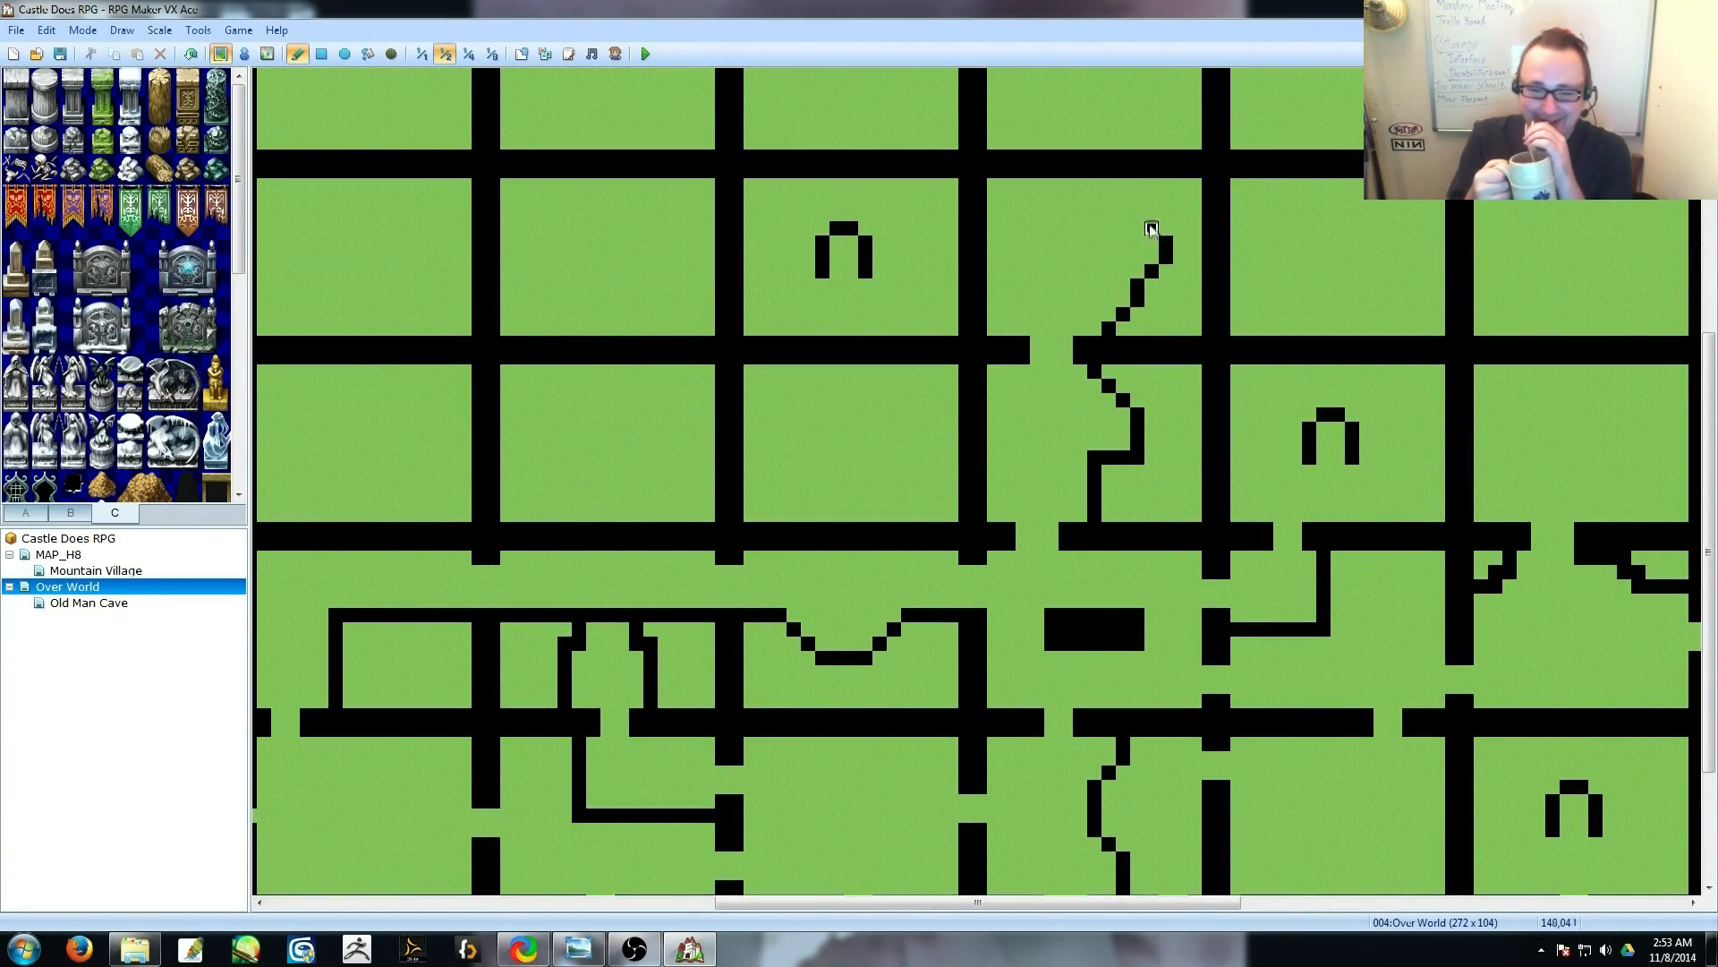
middle_click_drag(1137, 267, 1046, 415)
left_click_drag(933, 304, 961, 319)
mouse_move(979, 422)
middle_mouse_down()
mouse_move(1020, 422)
mouse_move(847, 499)
mouse_move(1085, 475)
mouse_move(1088, 452)
mouse_move(802, 379)
middle_mouse_up()
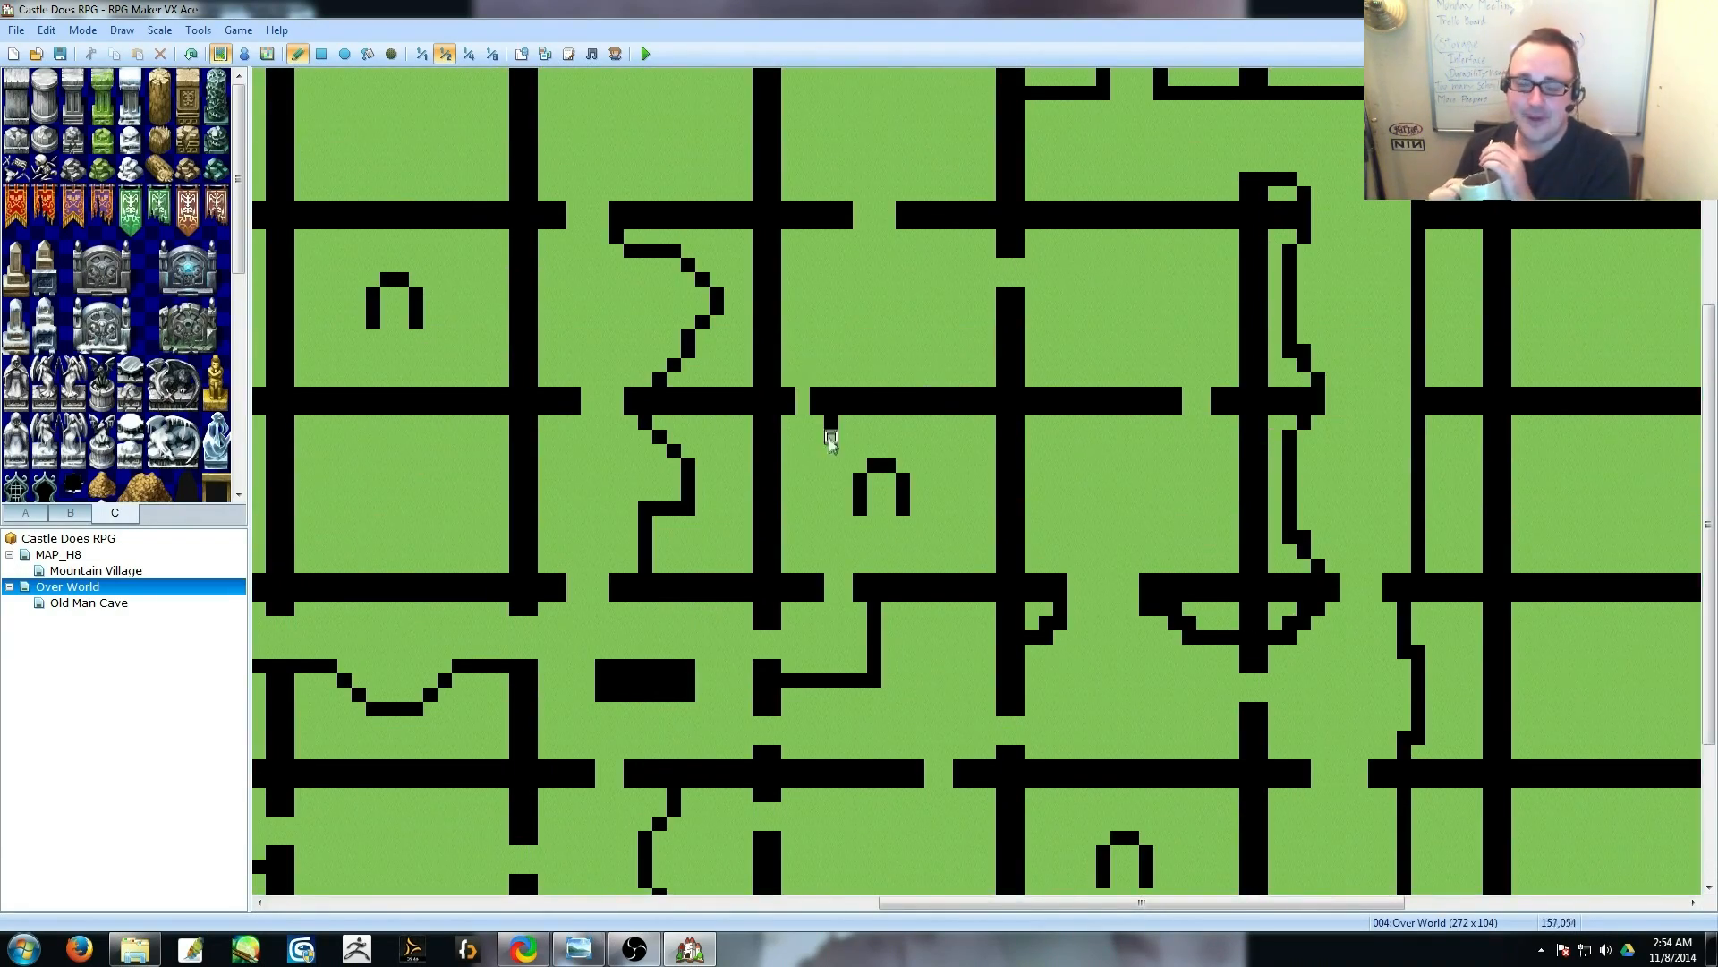
Flood-fill the areas beyond the eastern shoreline with water.
left_click(368, 53)
left_click(1347, 796)
left_click(1582, 796)
left_click(1405, 618)
left_click(1582, 617)
left_click(1538, 460)
left_click(1200, 315)
middle_click_drag(1200, 315, 844, 740)
Flood-fill the closed-off screens north and northwest of the beach with water, skipping the arch-marked screens.
left_click(659, 395)
middle_click_drag(660, 395, 1103, 460)
left_click(1103, 460)
left_click(882, 458)
left_click(667, 457)
middle_click_drag(666, 457, 846, 358)
left_click(846, 358)
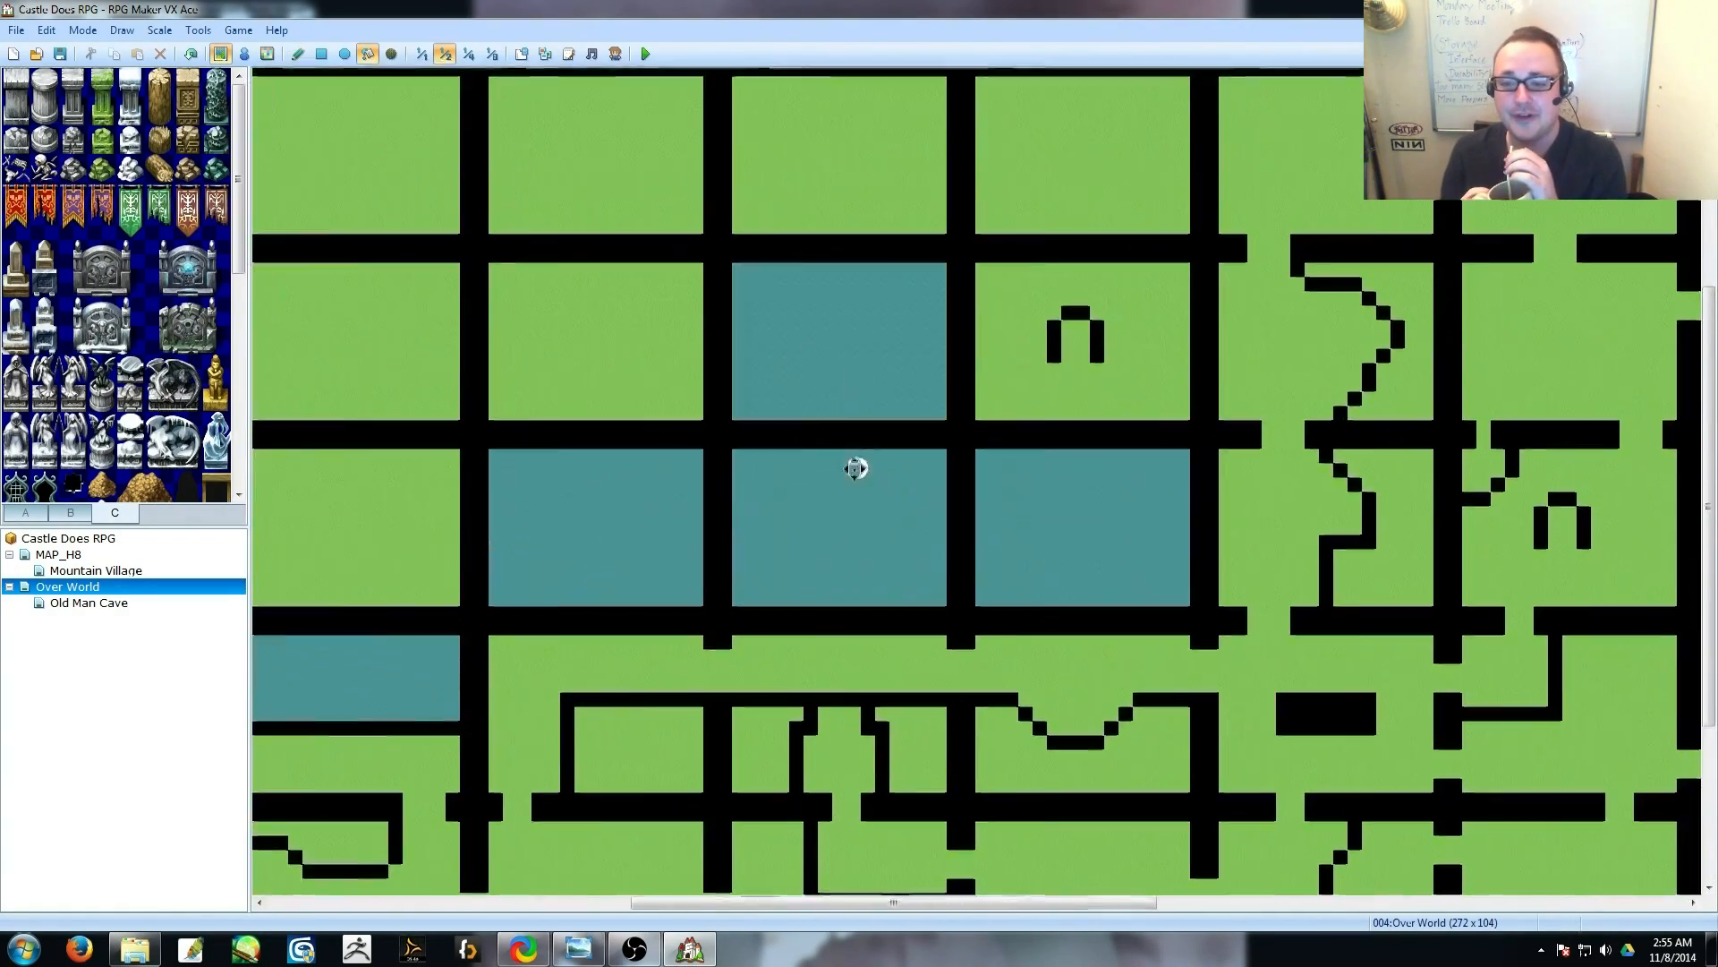
middle_click_drag(866, 467, 727, 461)
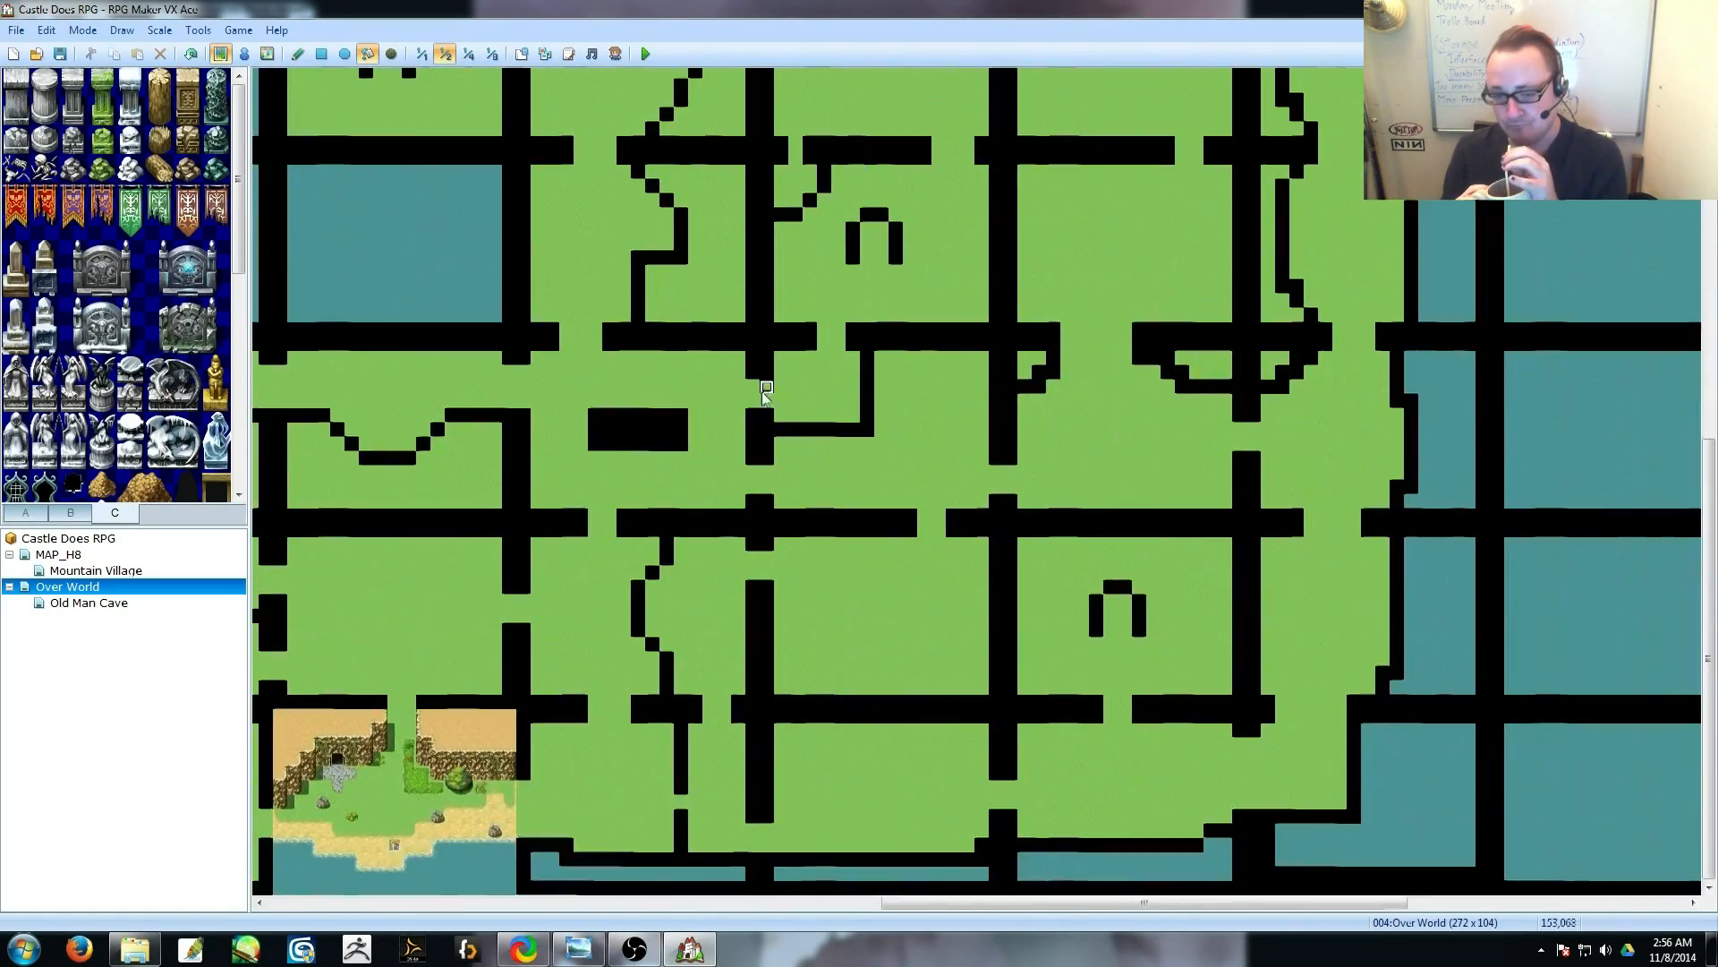
Flood-fill screens along the far eastern map edge and the second screen above the northern exit with water.
left_click(468, 53)
left_click(25, 512)
left_click(1634, 756)
left_click(1656, 673)
left_click(1656, 300)
left_click(1656, 223)
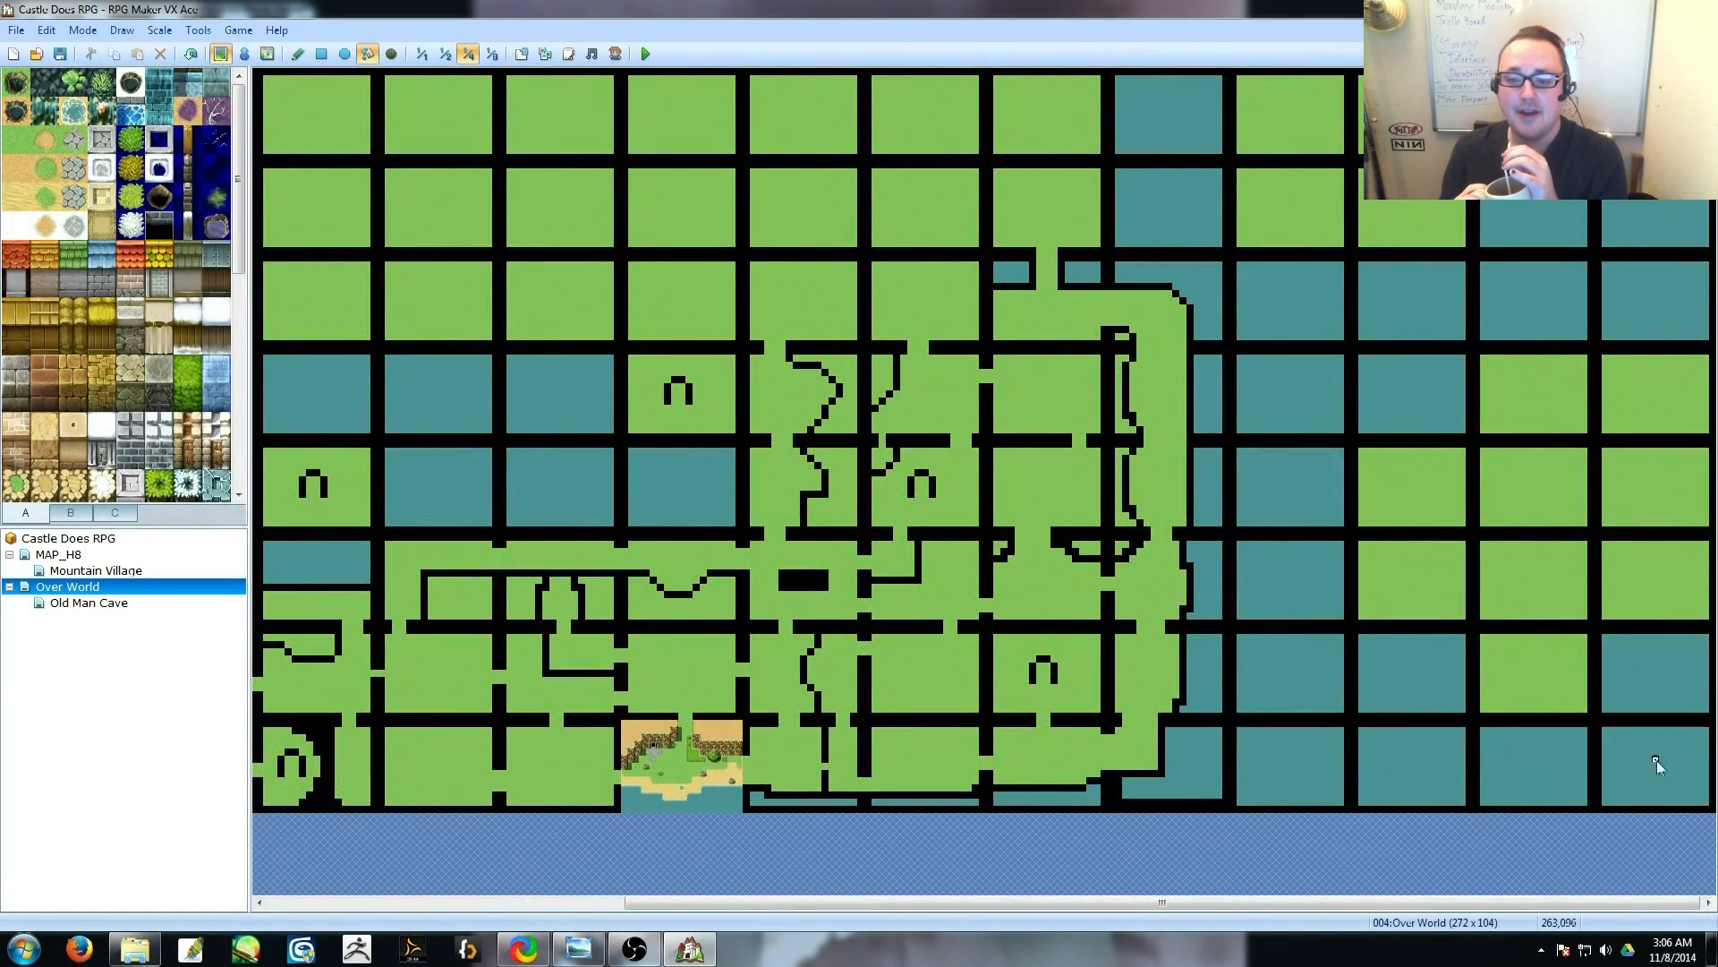
left_click(1047, 117)
Paint grass landings on both shores of the northeastern water screen and a black disc in the screen west of the northern exit.
left_click(298, 54)
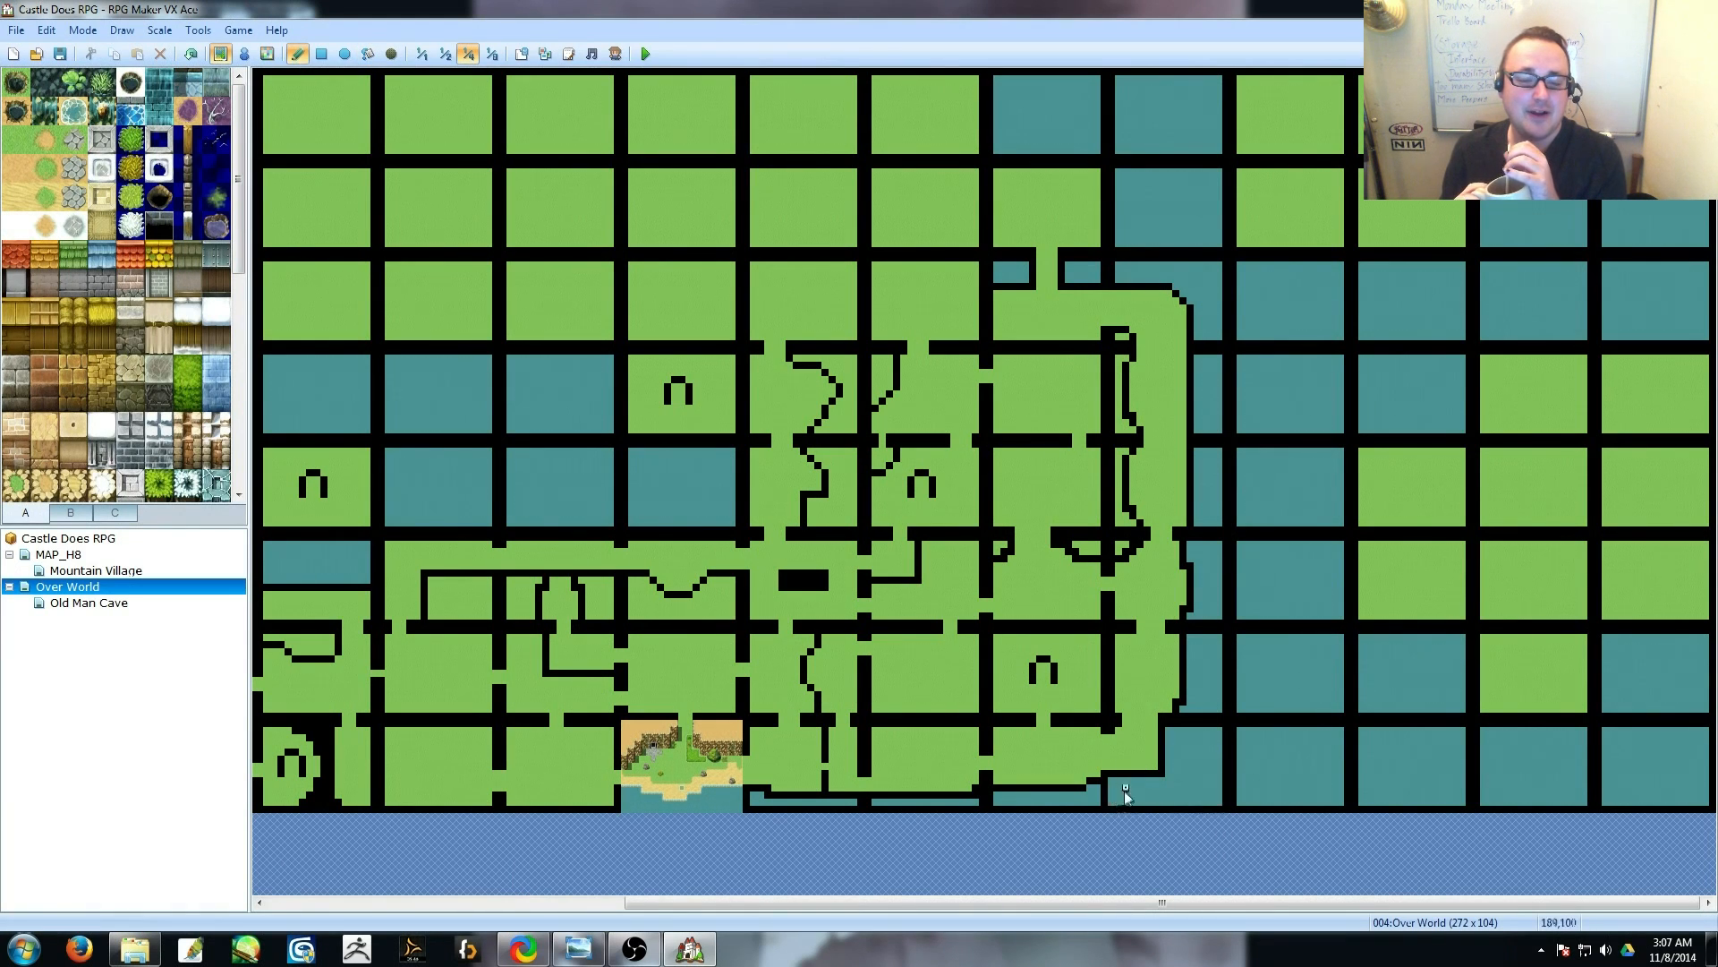
scroll(1112, 796, "left", 5)
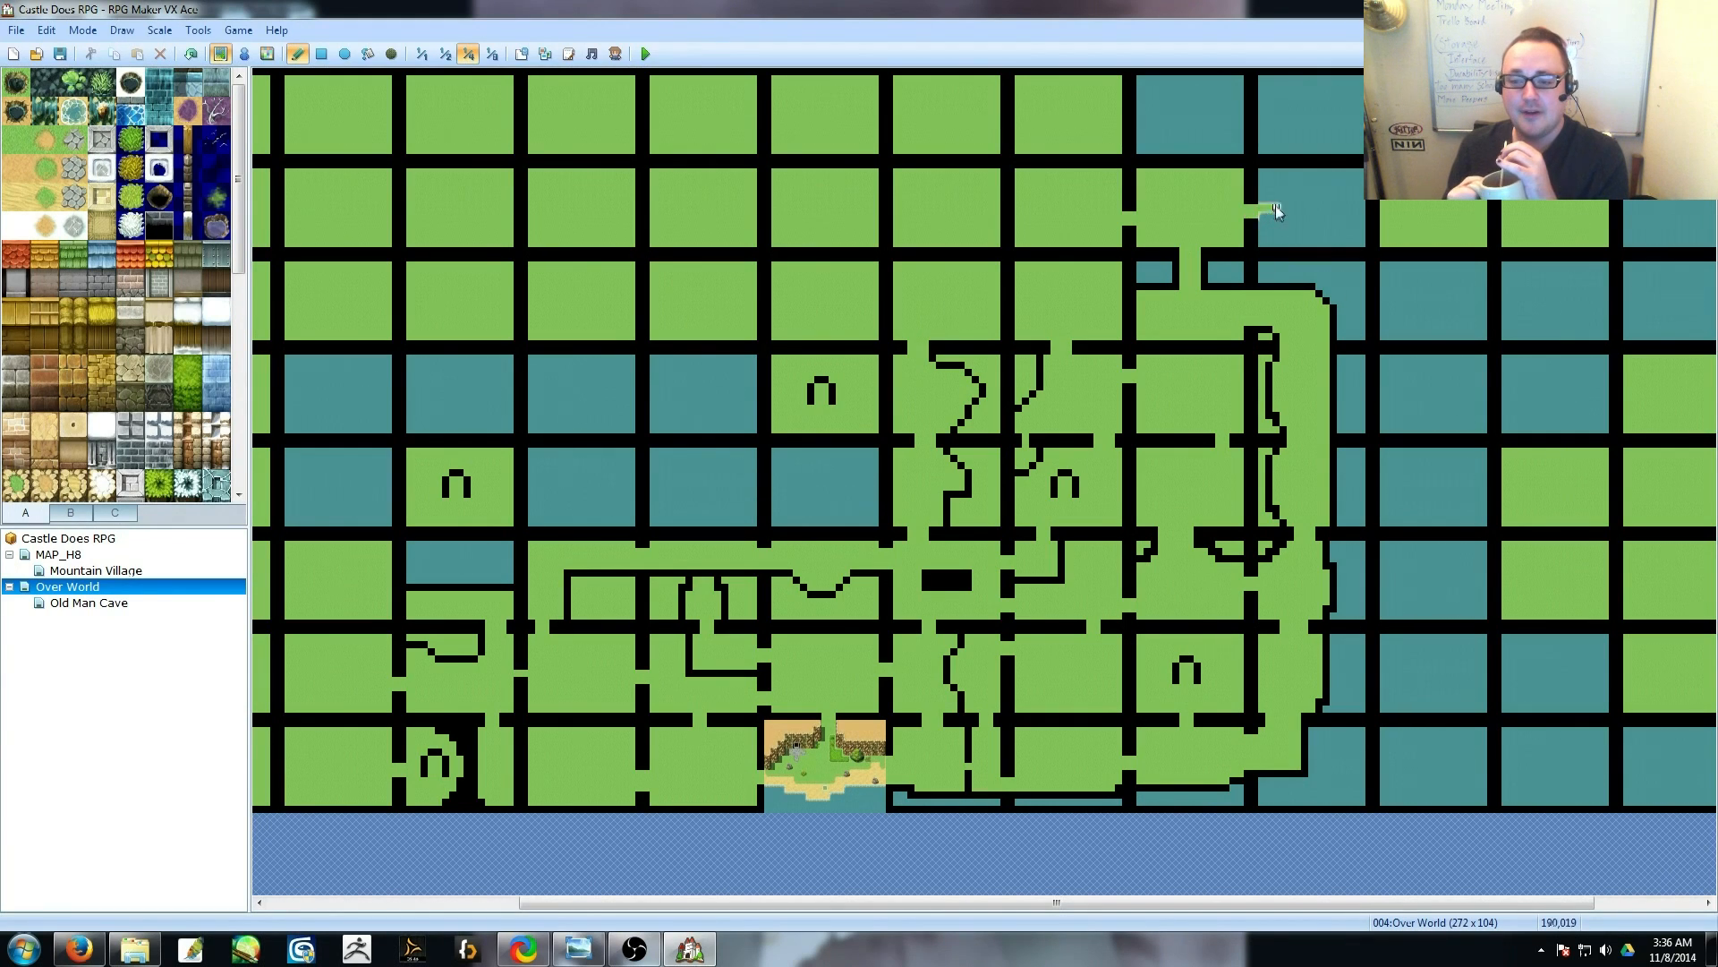
left_click(1356, 213)
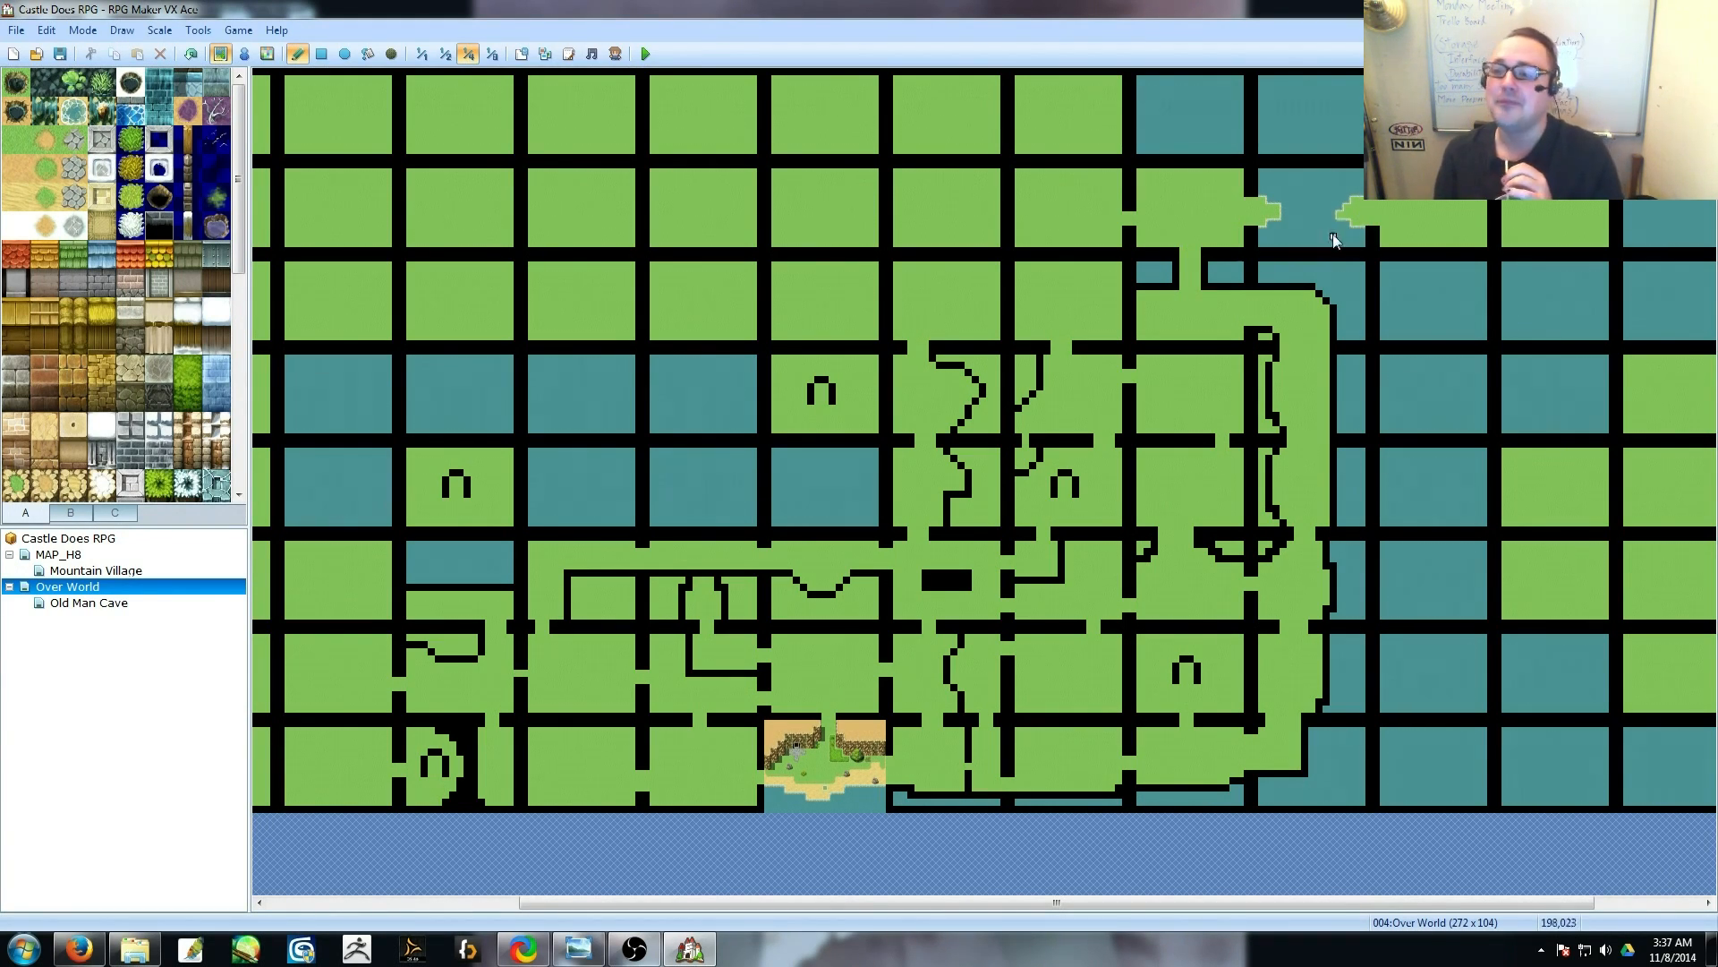
left_click(1061, 300)
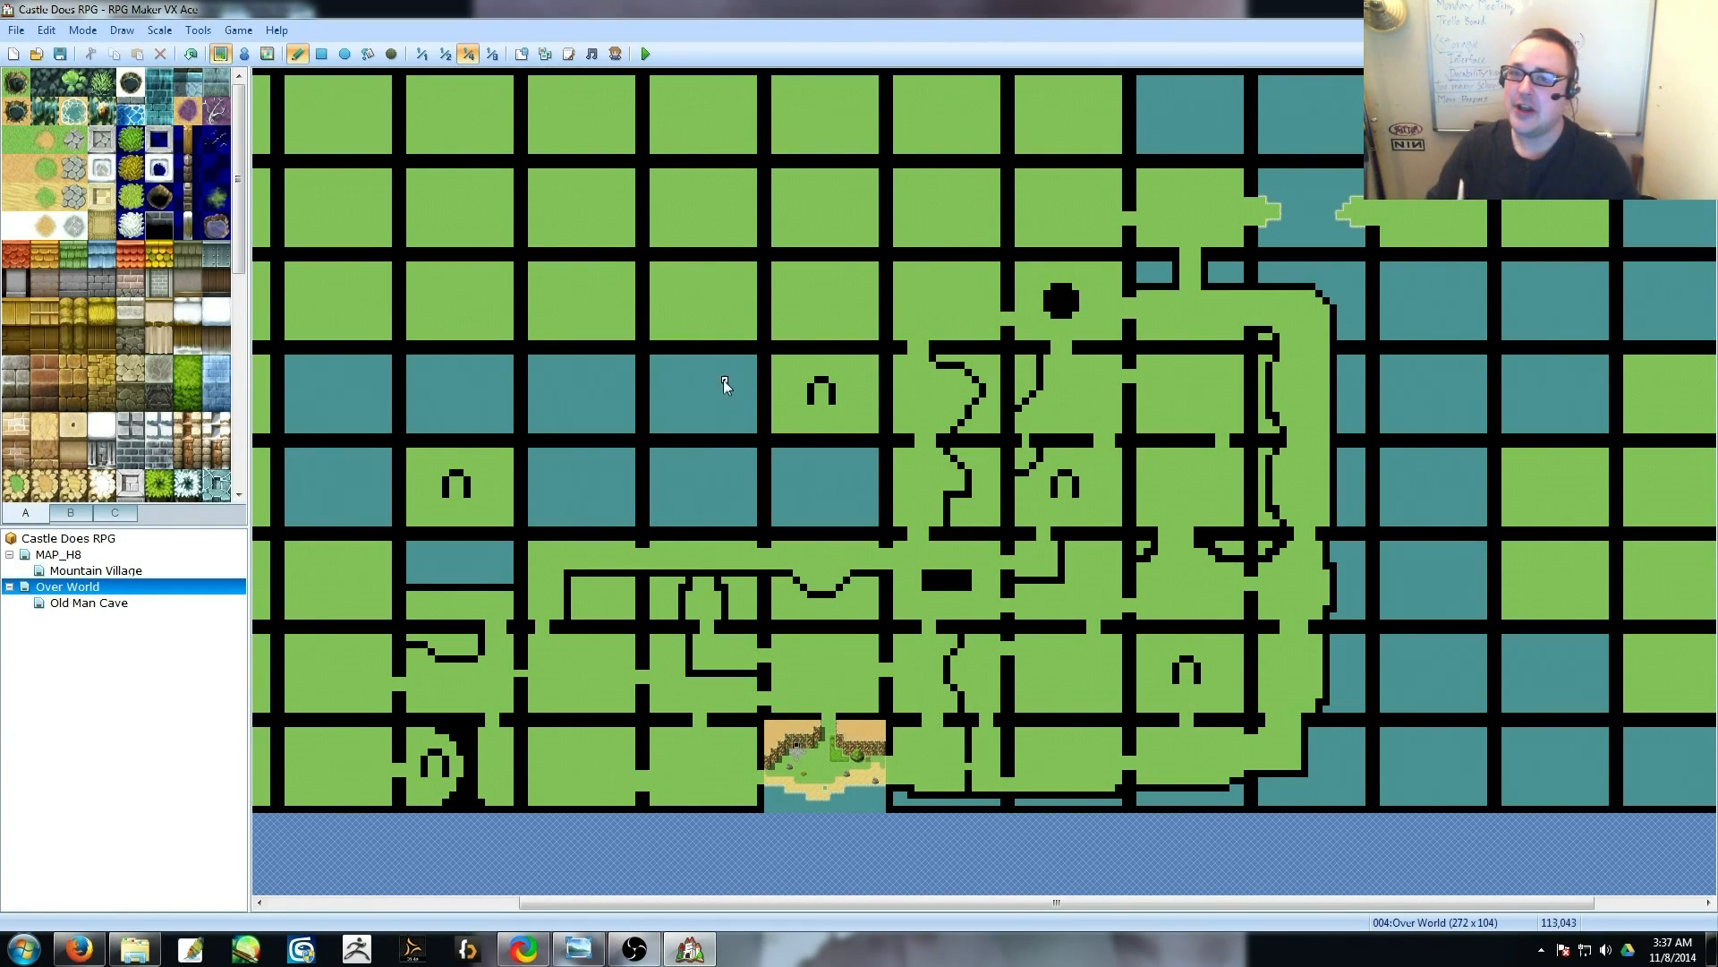
Draw the central lake's northern shoreline wall with a narrow channel running north, plus a vertical wall in the screen west of the lake.
mouse_move(883, 319)
left_mouse_down()
mouse_move(763, 315)
mouse_move(702, 278)
mouse_move(725, 261)
mouse_move(682, 215)
mouse_move(703, 226)
mouse_move(660, 332)
mouse_move(528, 327)
left_mouse_up()
middle_click_drag(878, 412, 836, 412)
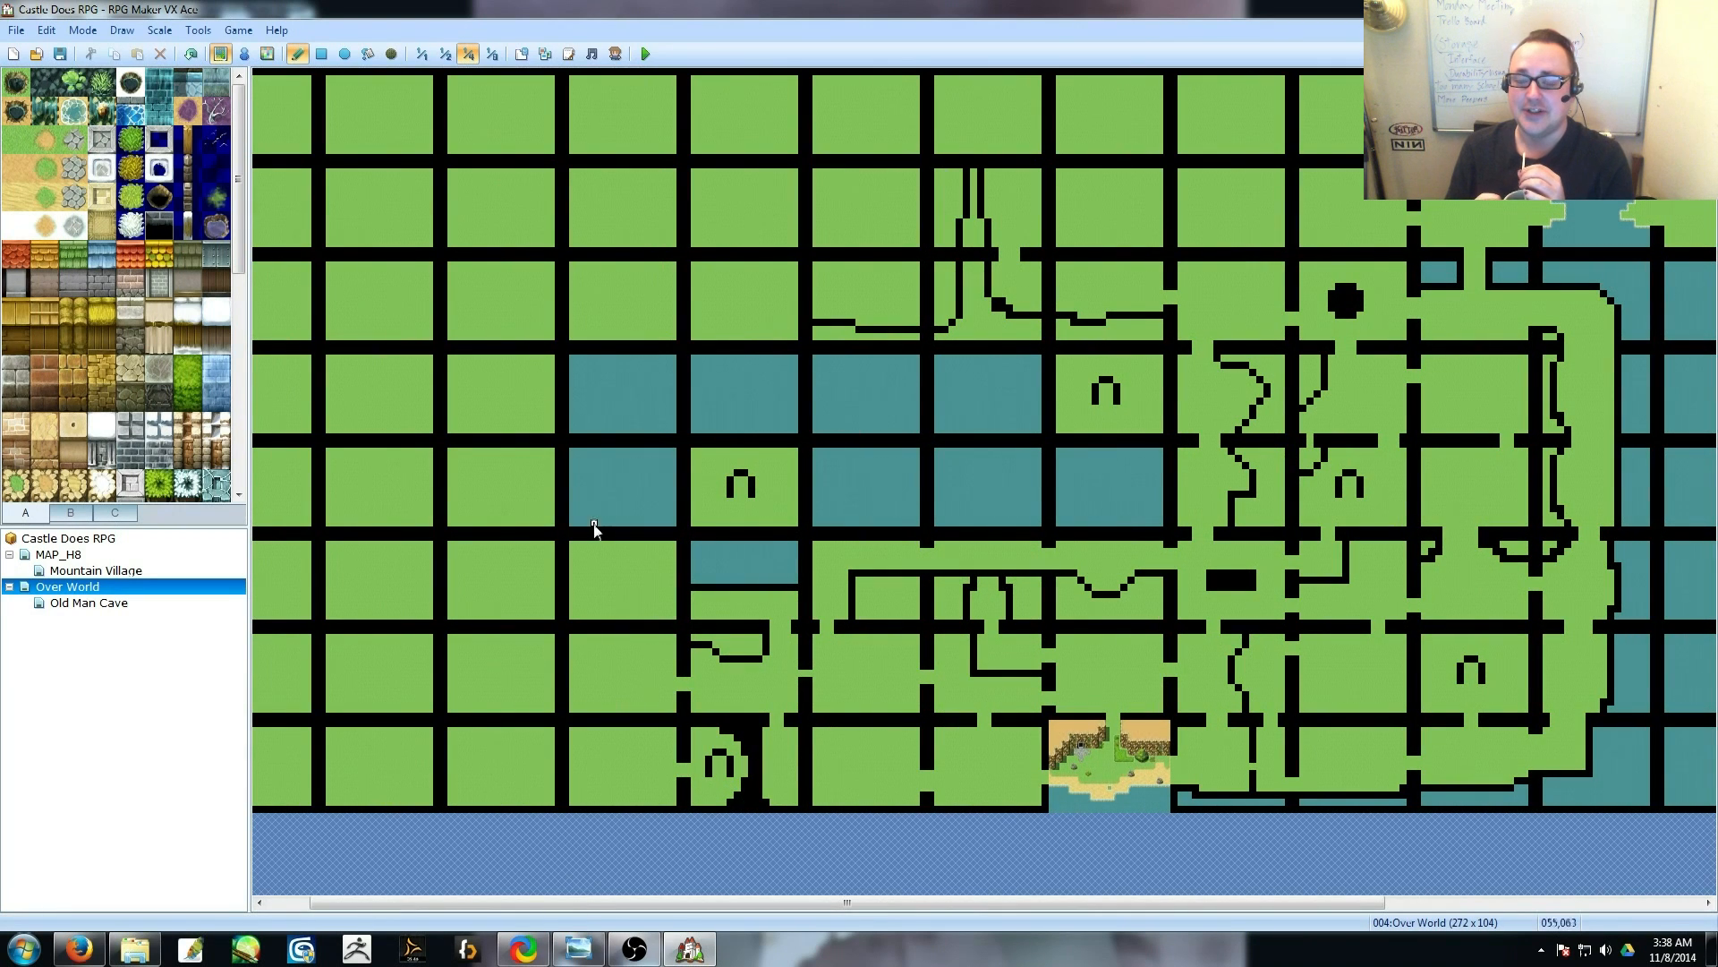
scroll(592, 537, "left", 2)
mouse_move(590, 440)
left_mouse_down()
mouse_move(555, 458)
mouse_move(564, 533)
mouse_move(615, 565)
left_mouse_up()
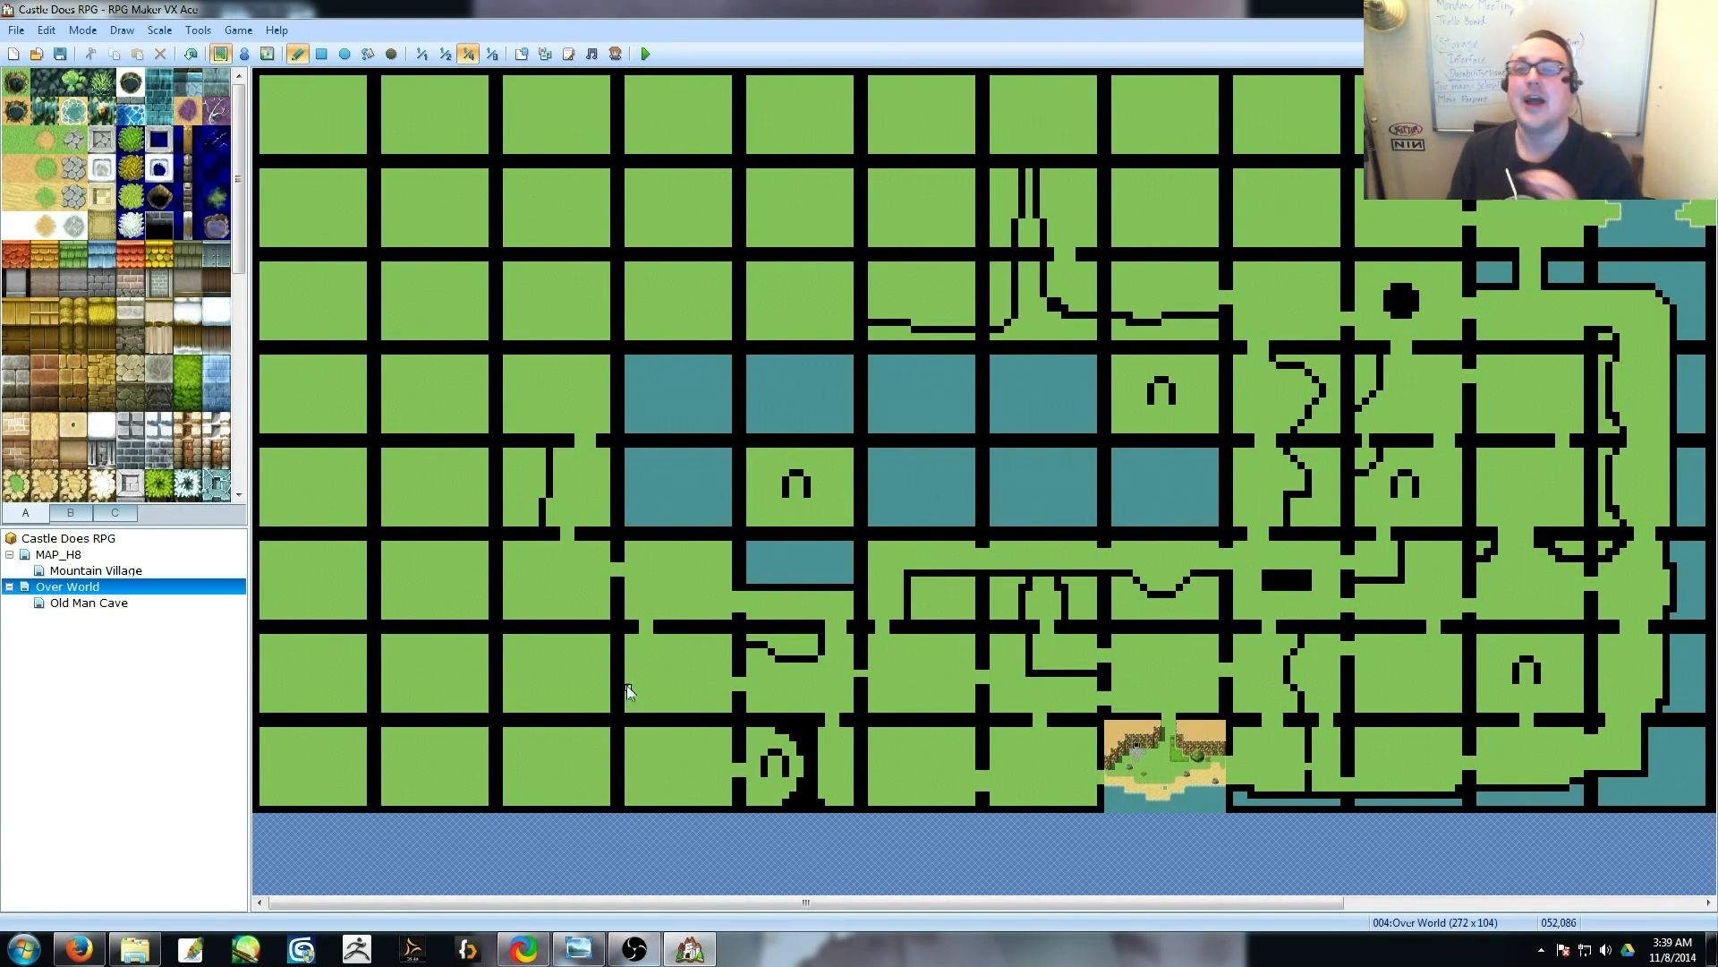
Open the border at the western end of the northern shoreline and fill the channel and shore strip with water.
scroll(683, 614, "right", 3)
left_click_drag(777, 299, 777, 309)
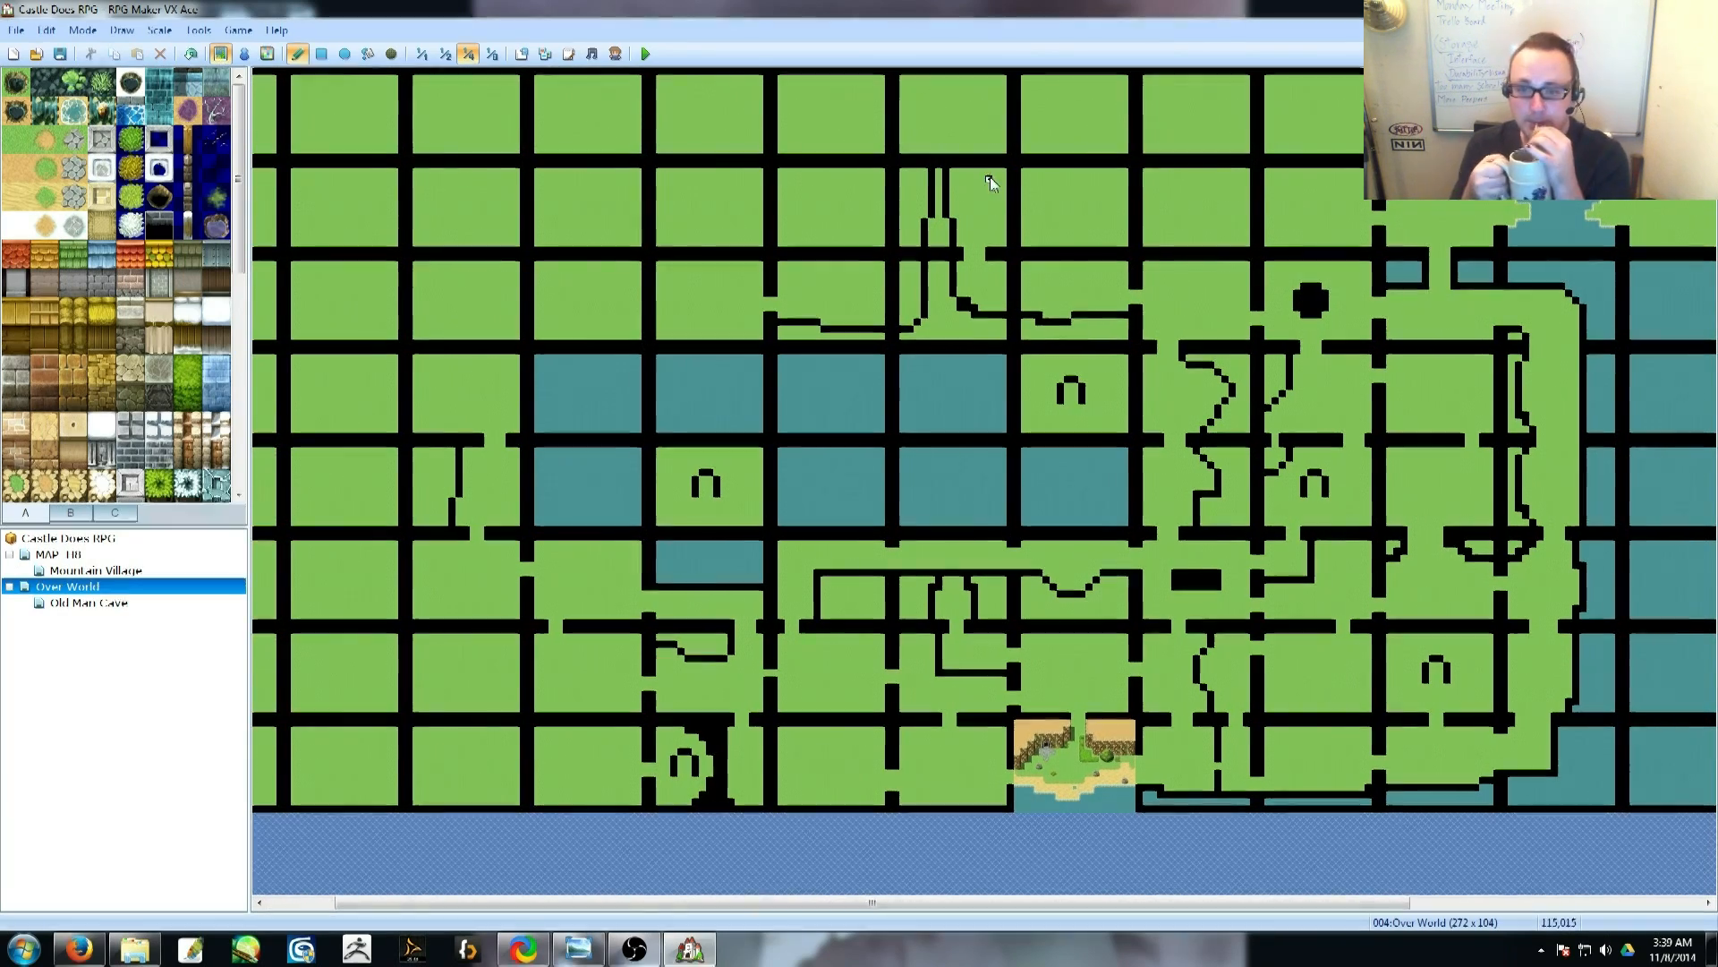
left_click_drag(945, 172, 945, 331)
scroll(1020, 399, "right", 5)
scroll(710, 430, "left", 7)
Draw a hooked wall in the screen northwest of the lake and stamp three door markers in the second screen west of the beach.
left_click_drag(591, 379, 541, 430)
left_click_drag(870, 752, 885, 752)
left_click_drag(906, 795, 921, 795)
left_click_drag(927, 759, 943, 759)
Stamp door markers in the northeastern screen beside the long zigzag wall and one in the wall below the lake's small southern inlet.
left_click_drag(1110, 902, 1269, 902)
left_click(1334, 359)
left_click(1298, 359)
left_click(1275, 404)
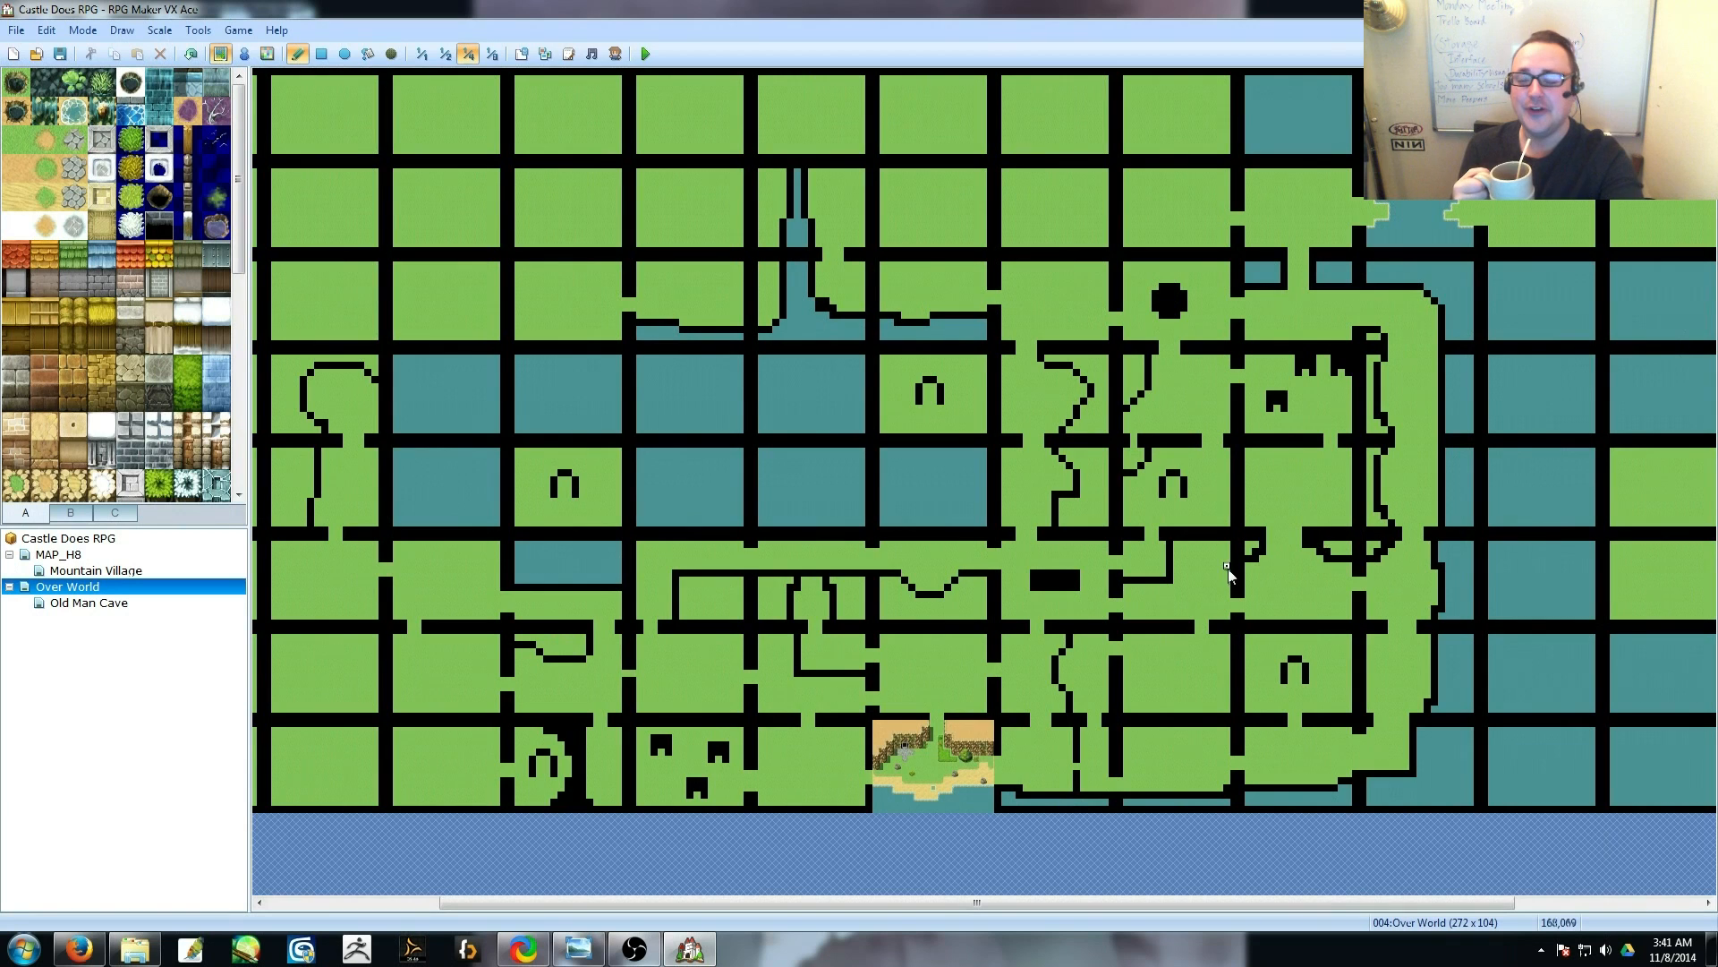
scroll(1285, 550, "left", 3)
left_click(704, 580)
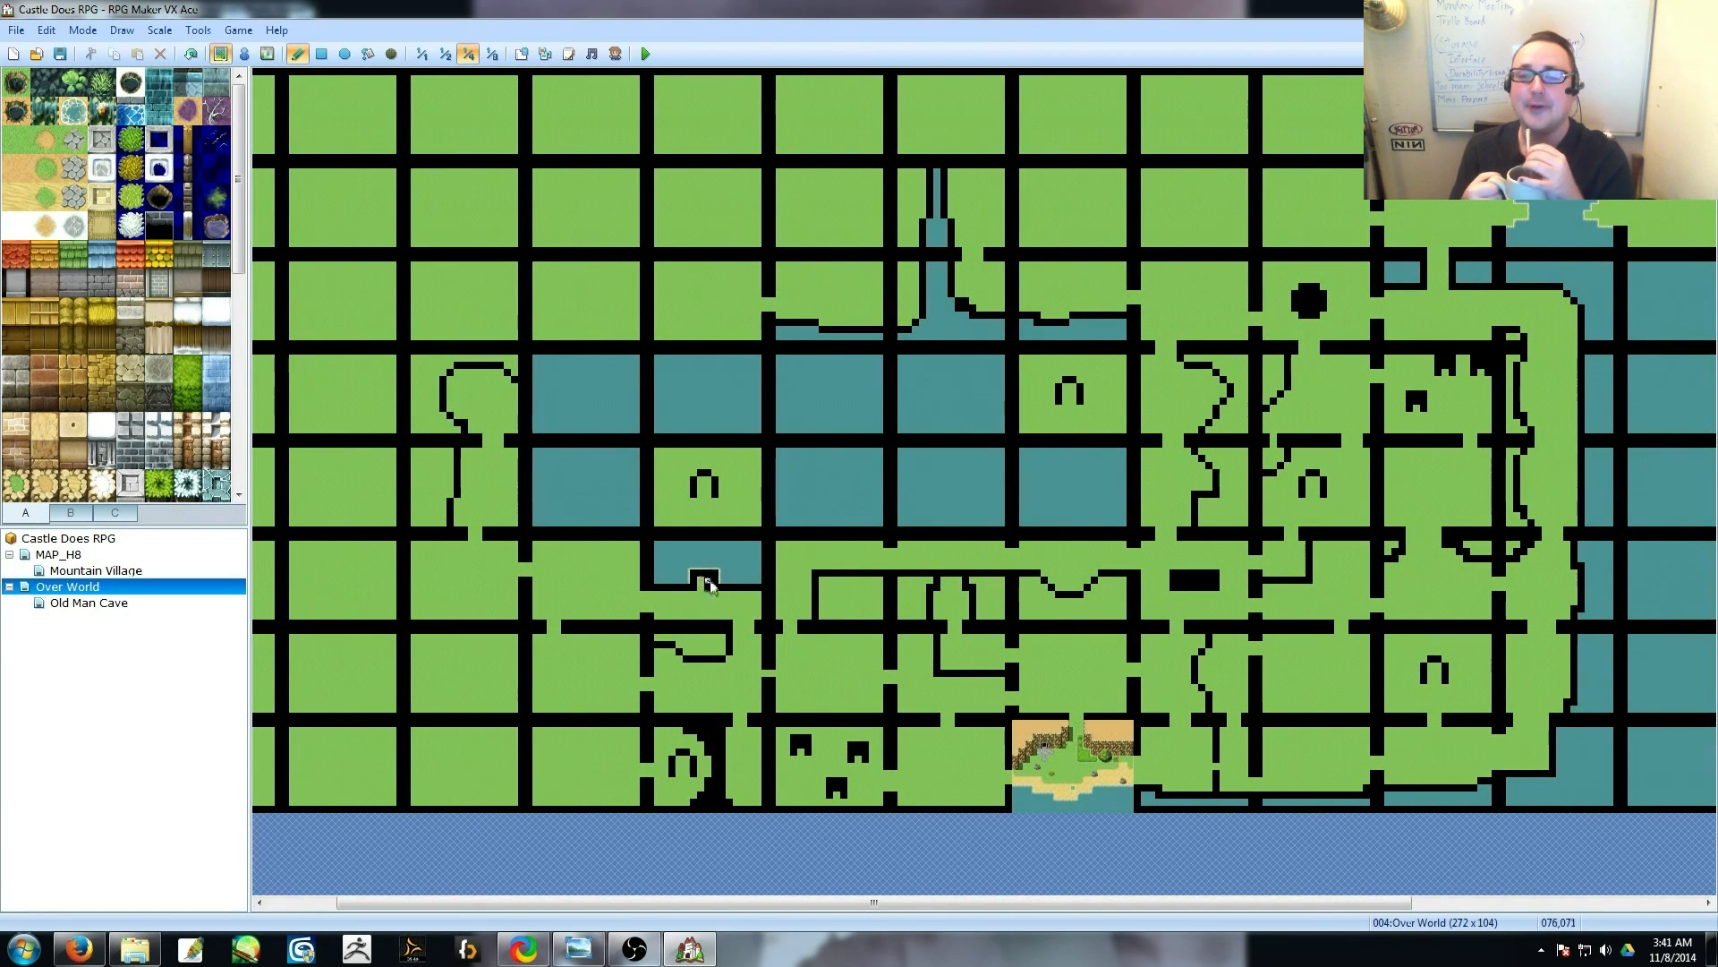
Draw two short slanted walls in the southwestern screen one row above the bottom and open its surrounding borders.
scroll(789, 595, "left", 2)
mouse_move(620, 674)
left_mouse_down()
mouse_move(556, 716)
mouse_move(550, 637)
left_mouse_up()
right_click(620, 694)
right_click(585, 667)
left_click_drag(537, 717, 548, 721)
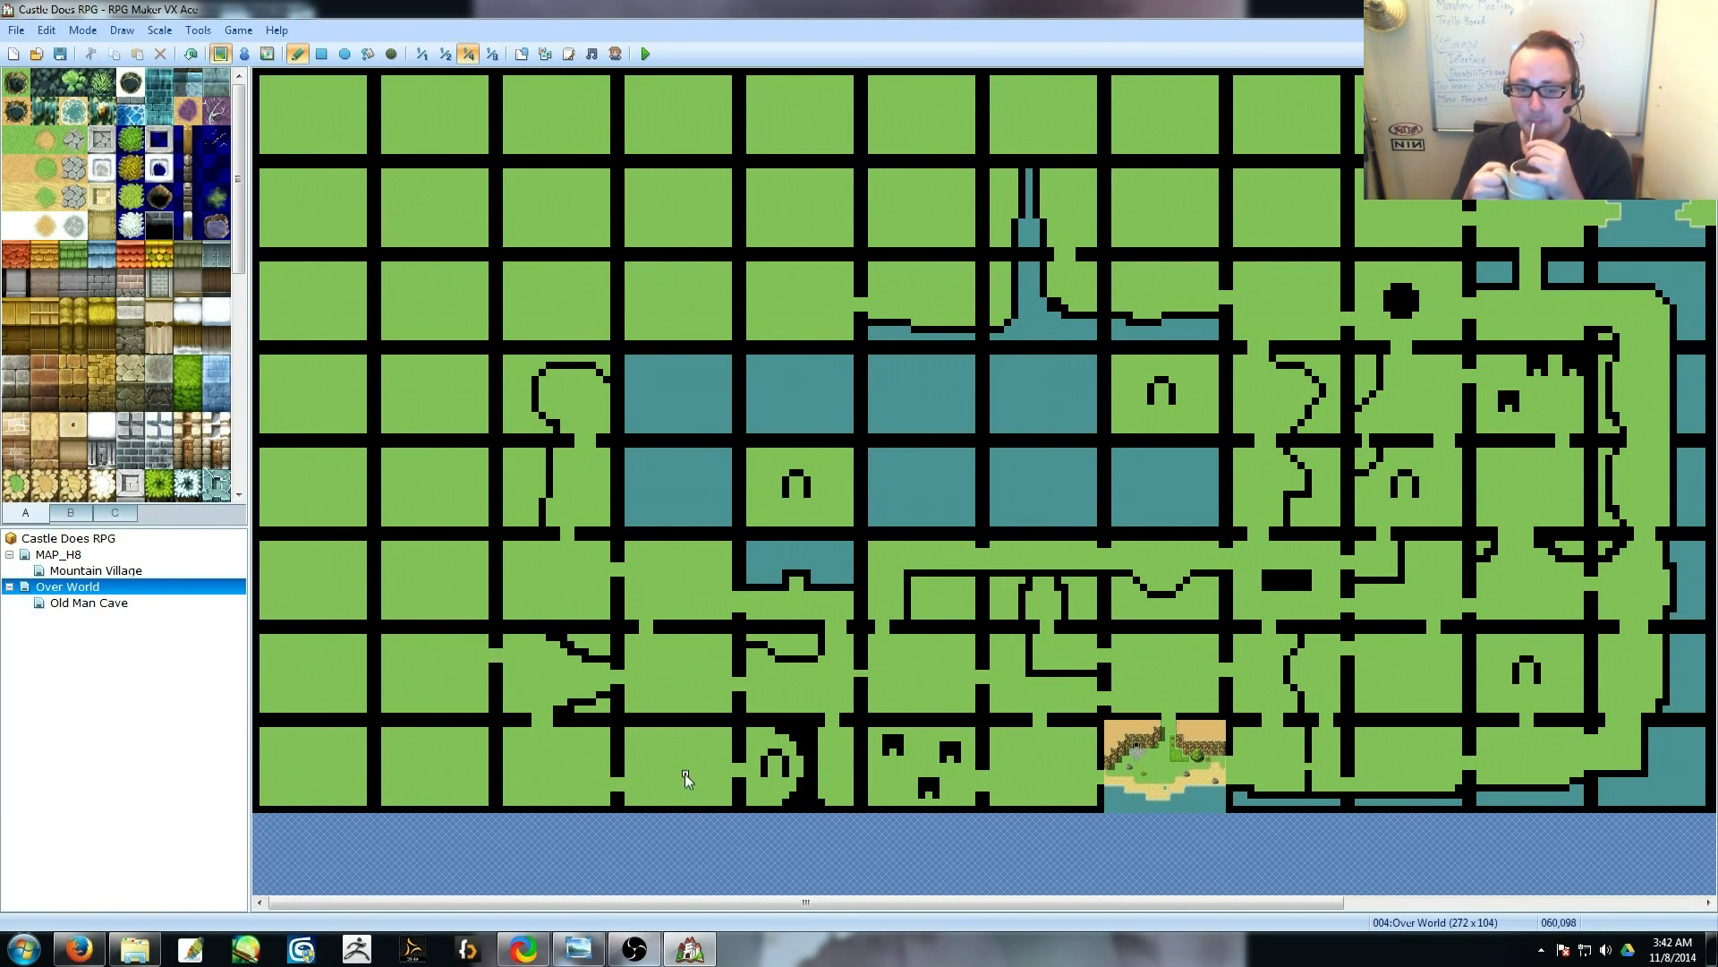
Add a door marker inside the hooked wall, a grass islet in the lake and a diamond marker two screens east of the beach.
scroll(686, 779, "right", 2)
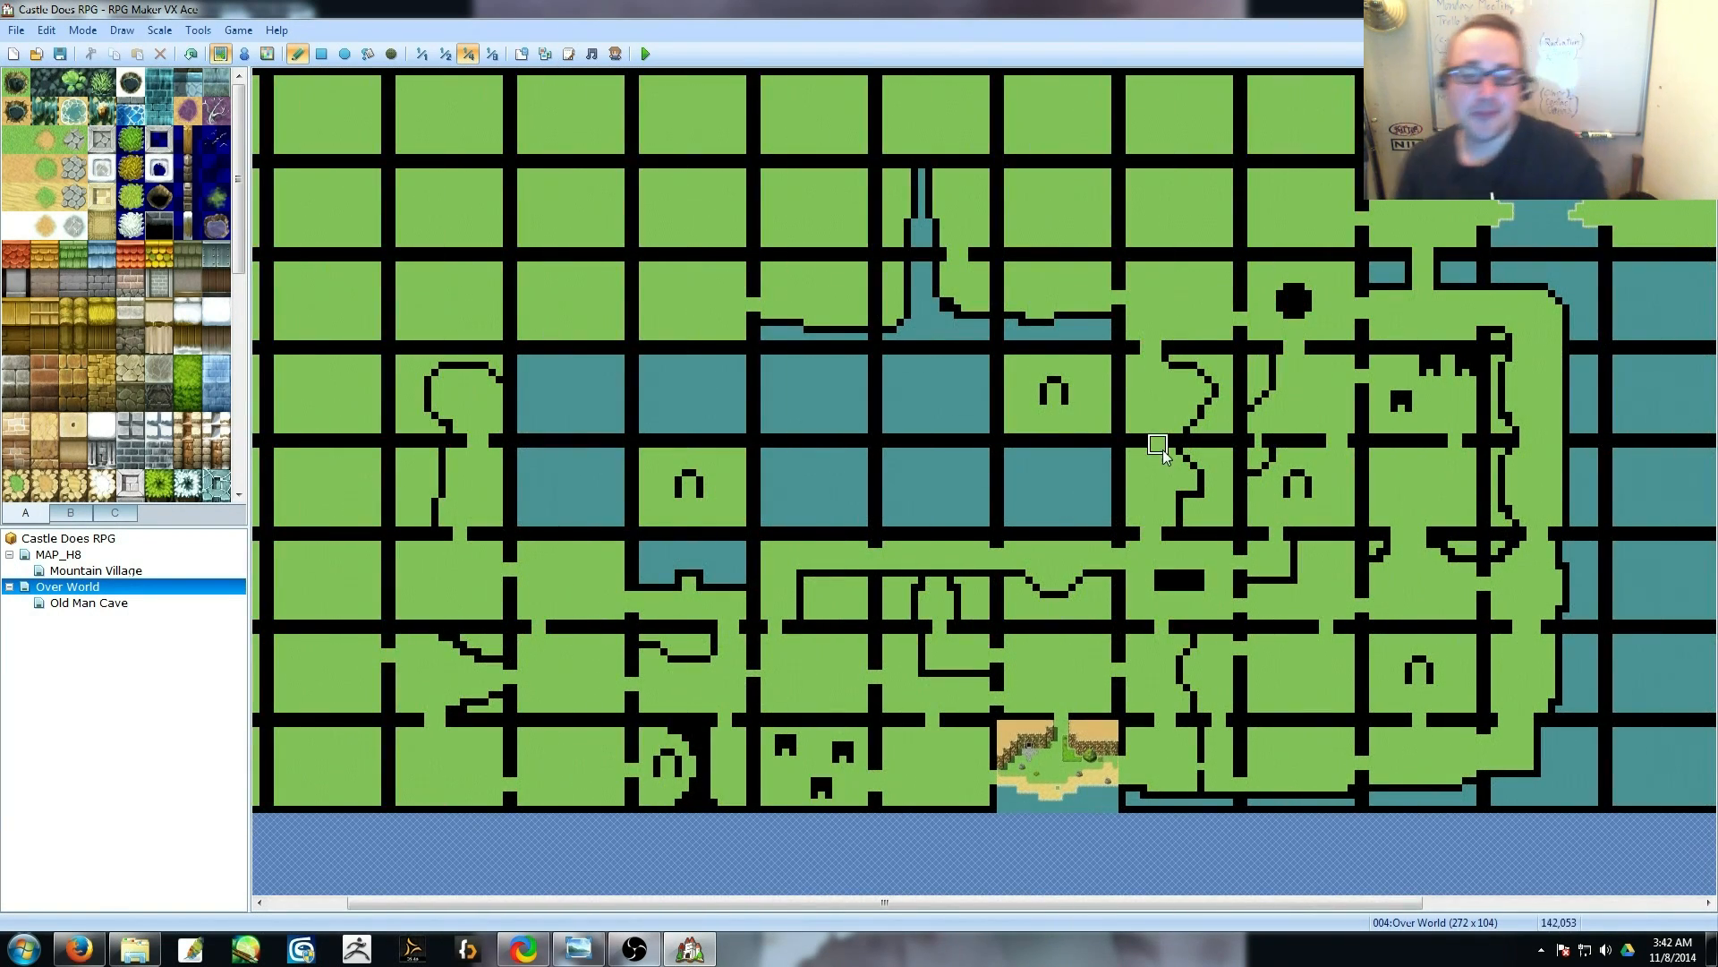
scroll(465, 385, "left", 2)
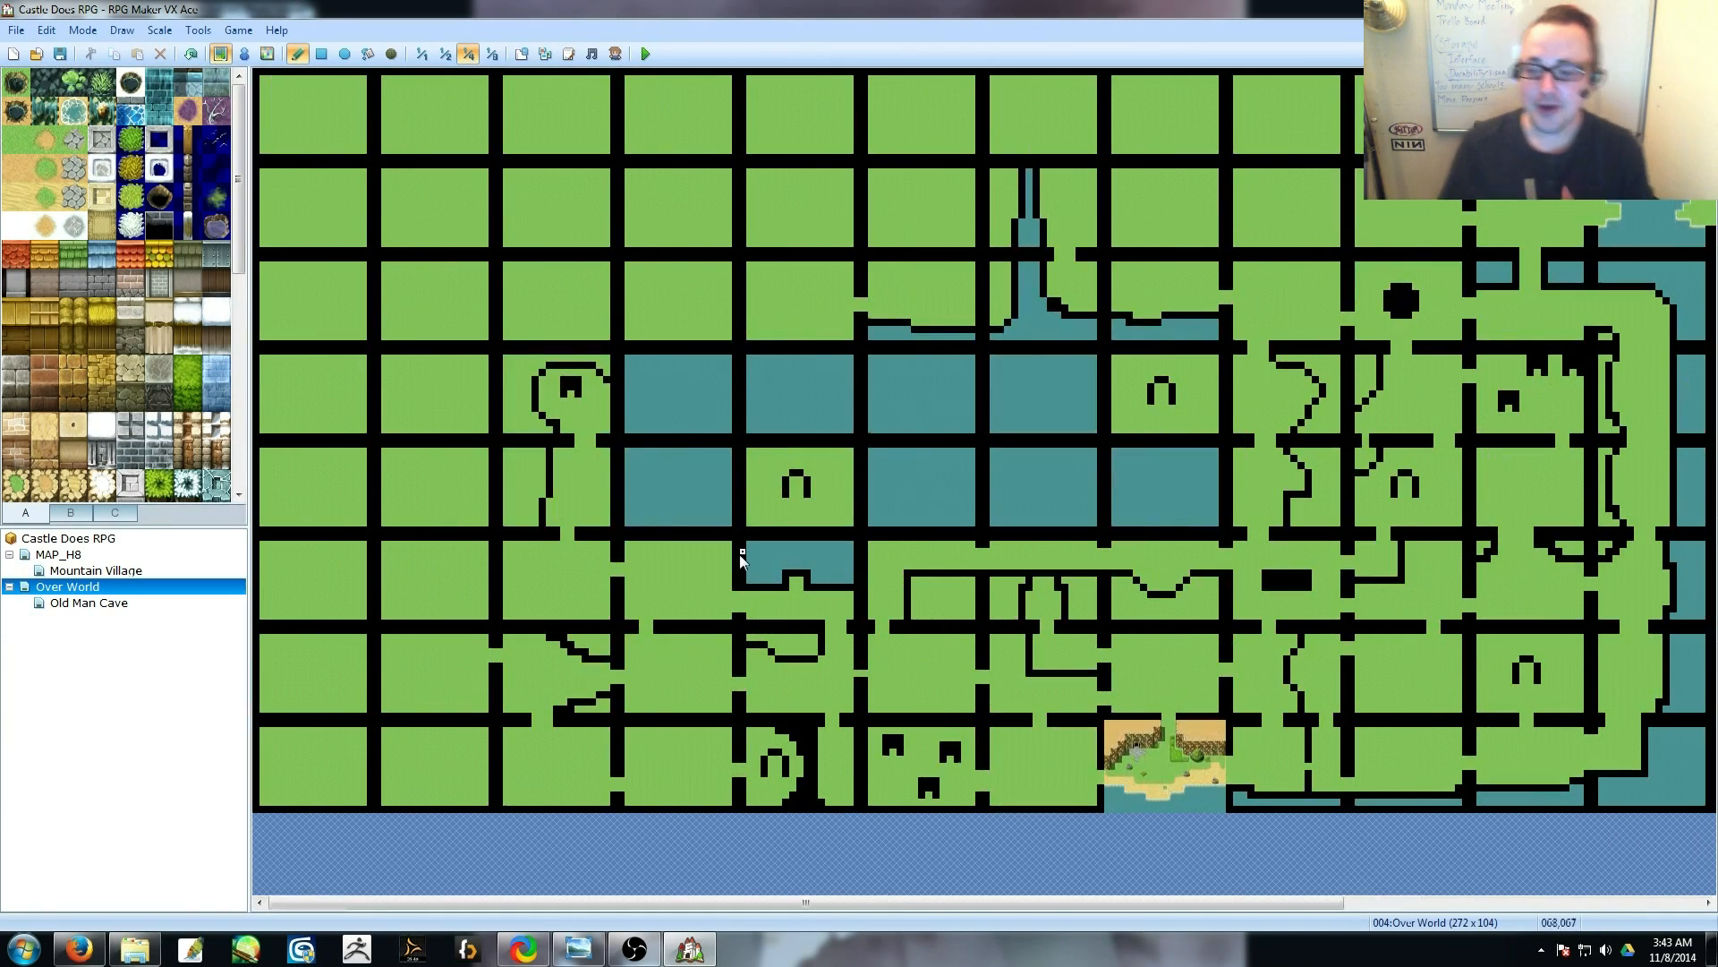
scroll(1010, 542, "right", 9)
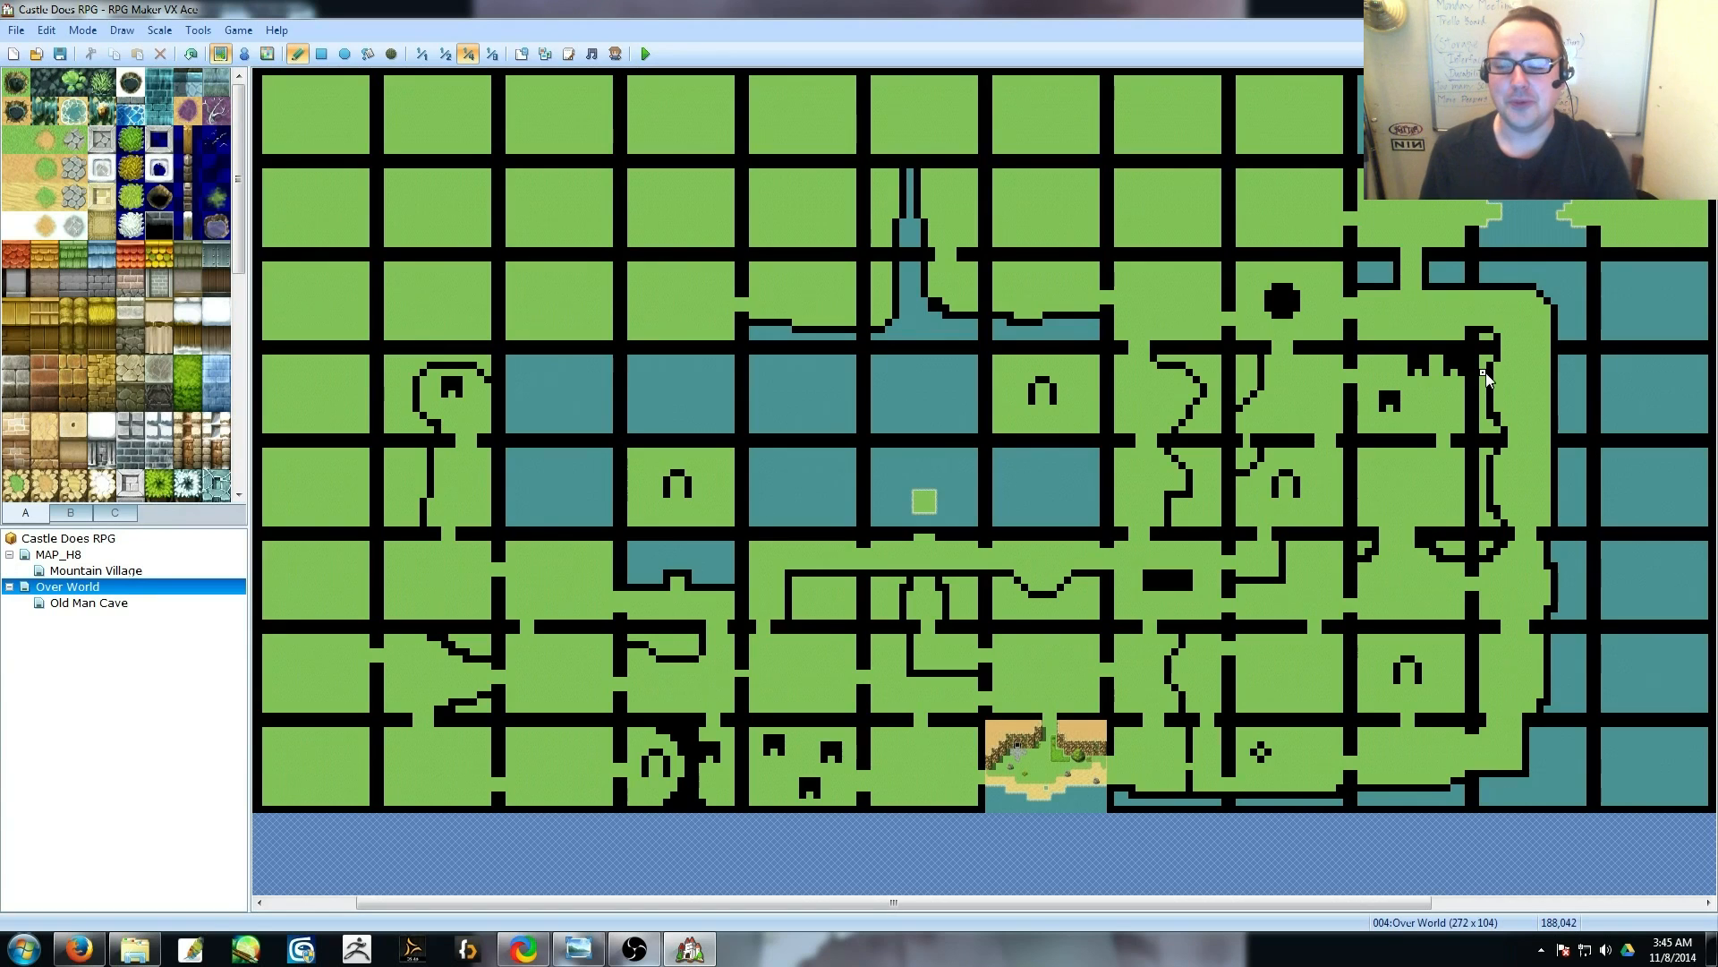
Stamp a door marker in the top-row screen above the disc's column and a second one in the northeastern door-marked screen.
left_click(1291, 100)
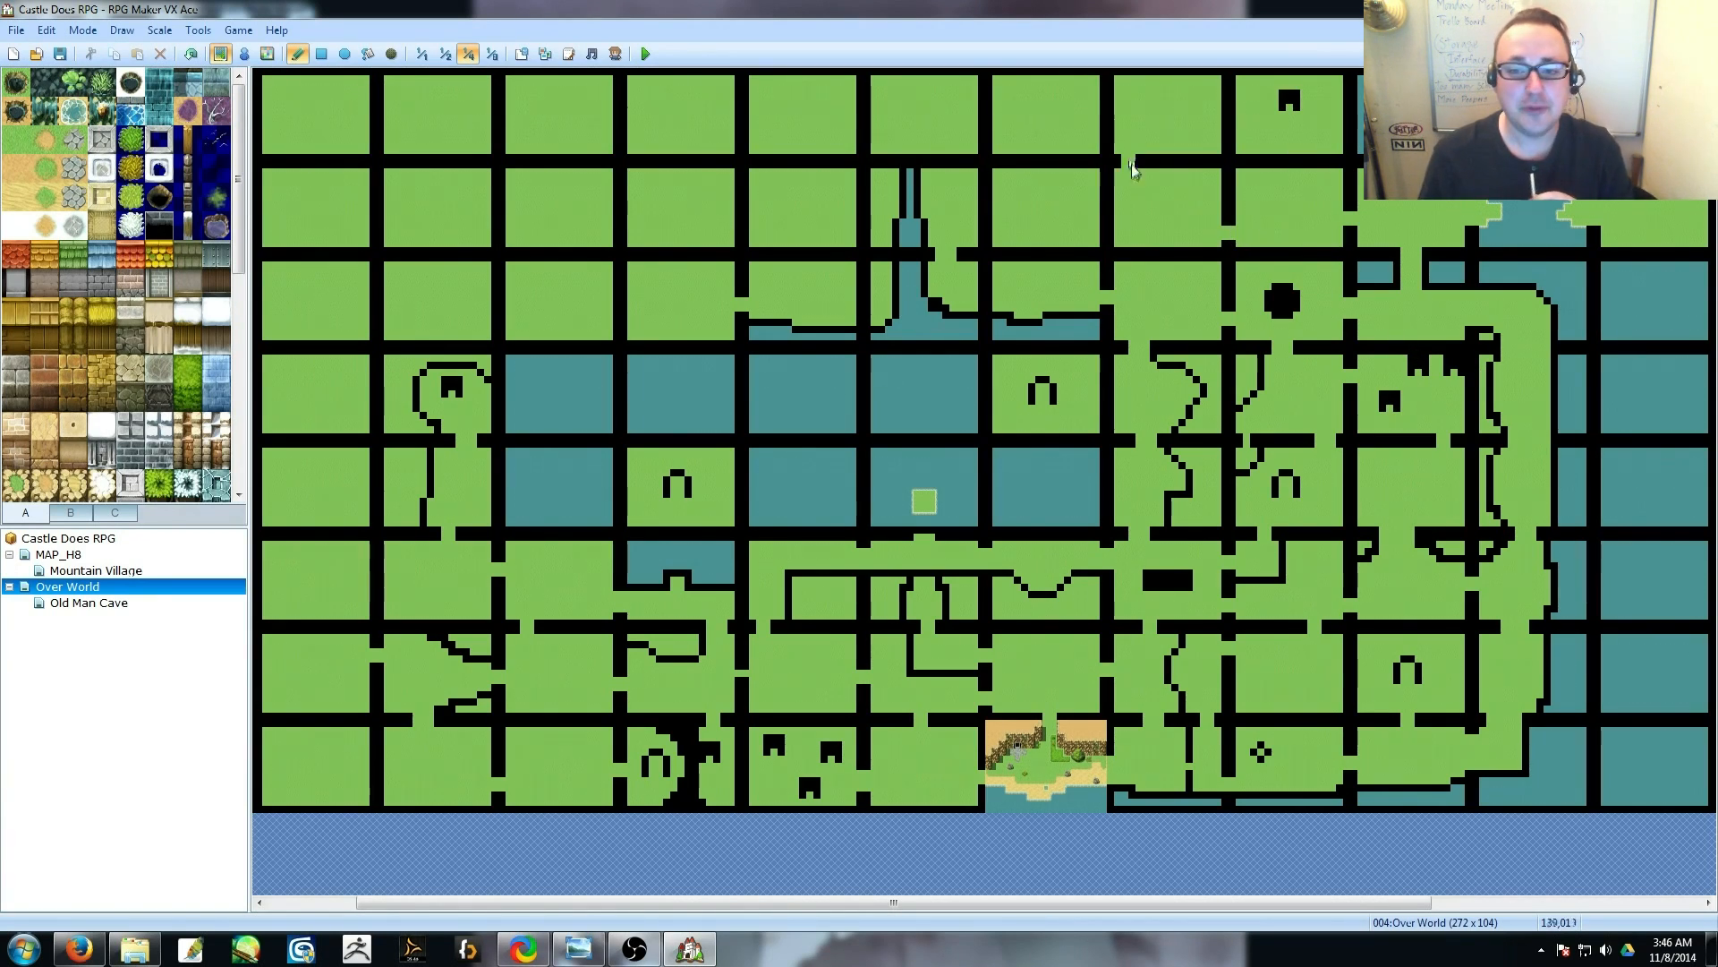
left_click(1432, 407)
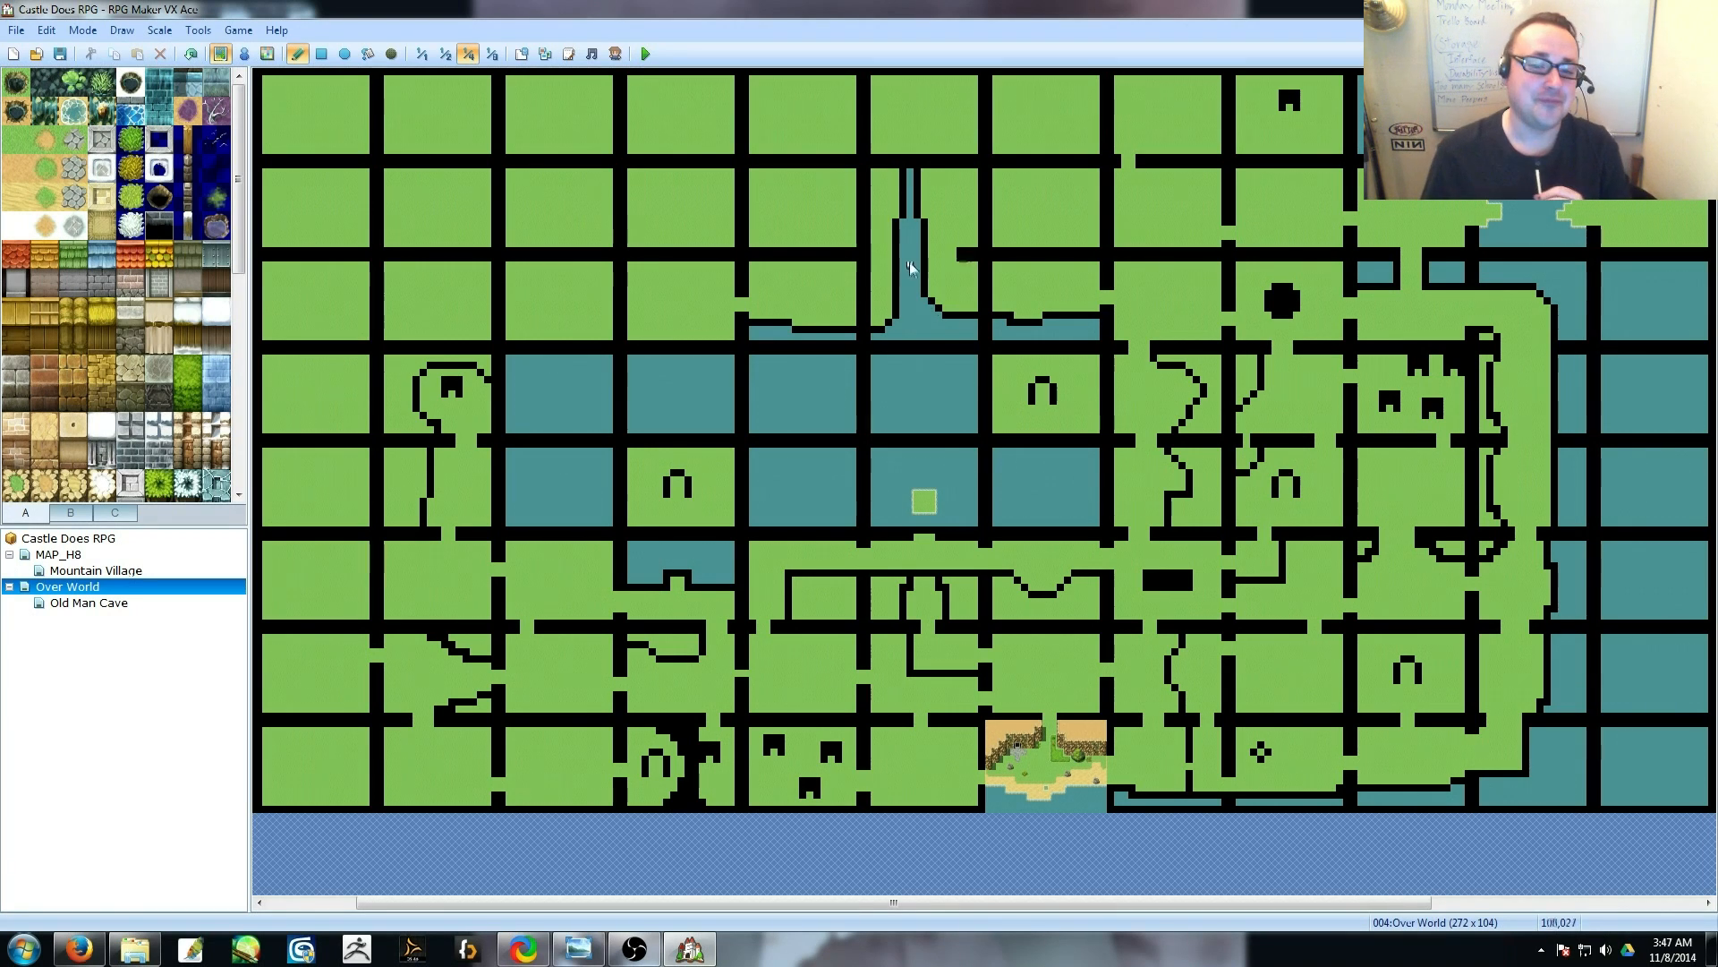
Open borders between the channel and the northwest, stamp two arch markers there and draw a curved wall in the second-row screen further west.
left_click_drag(860, 209, 867, 215)
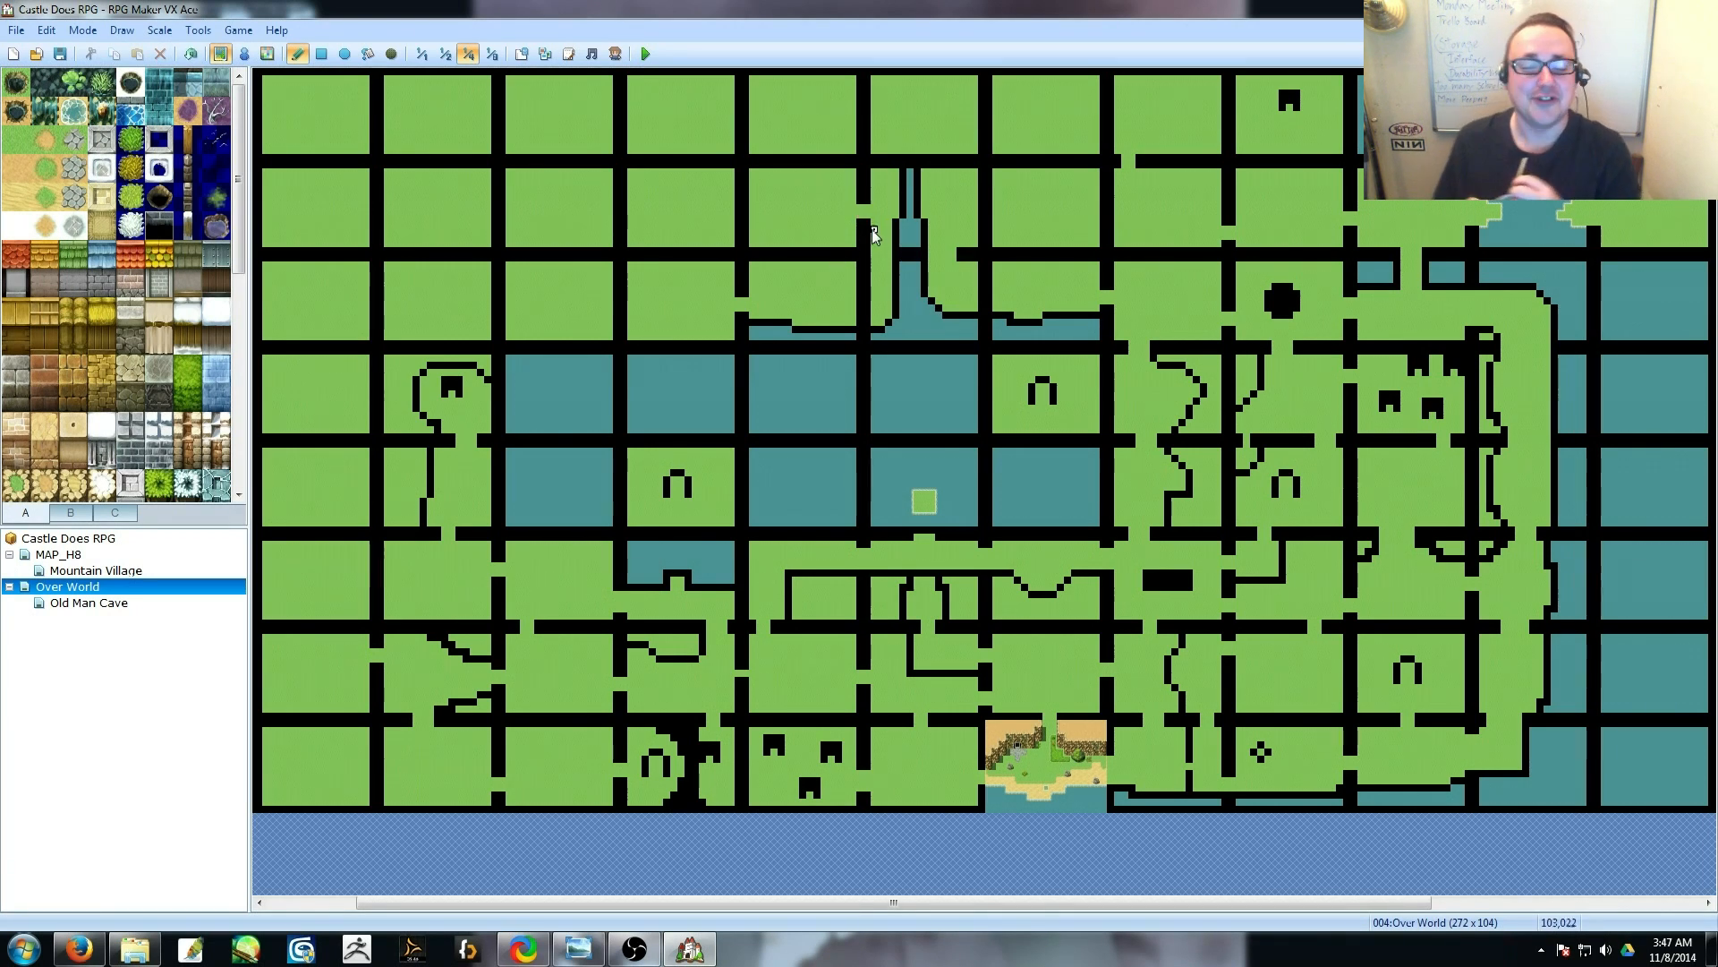
left_click(555, 205)
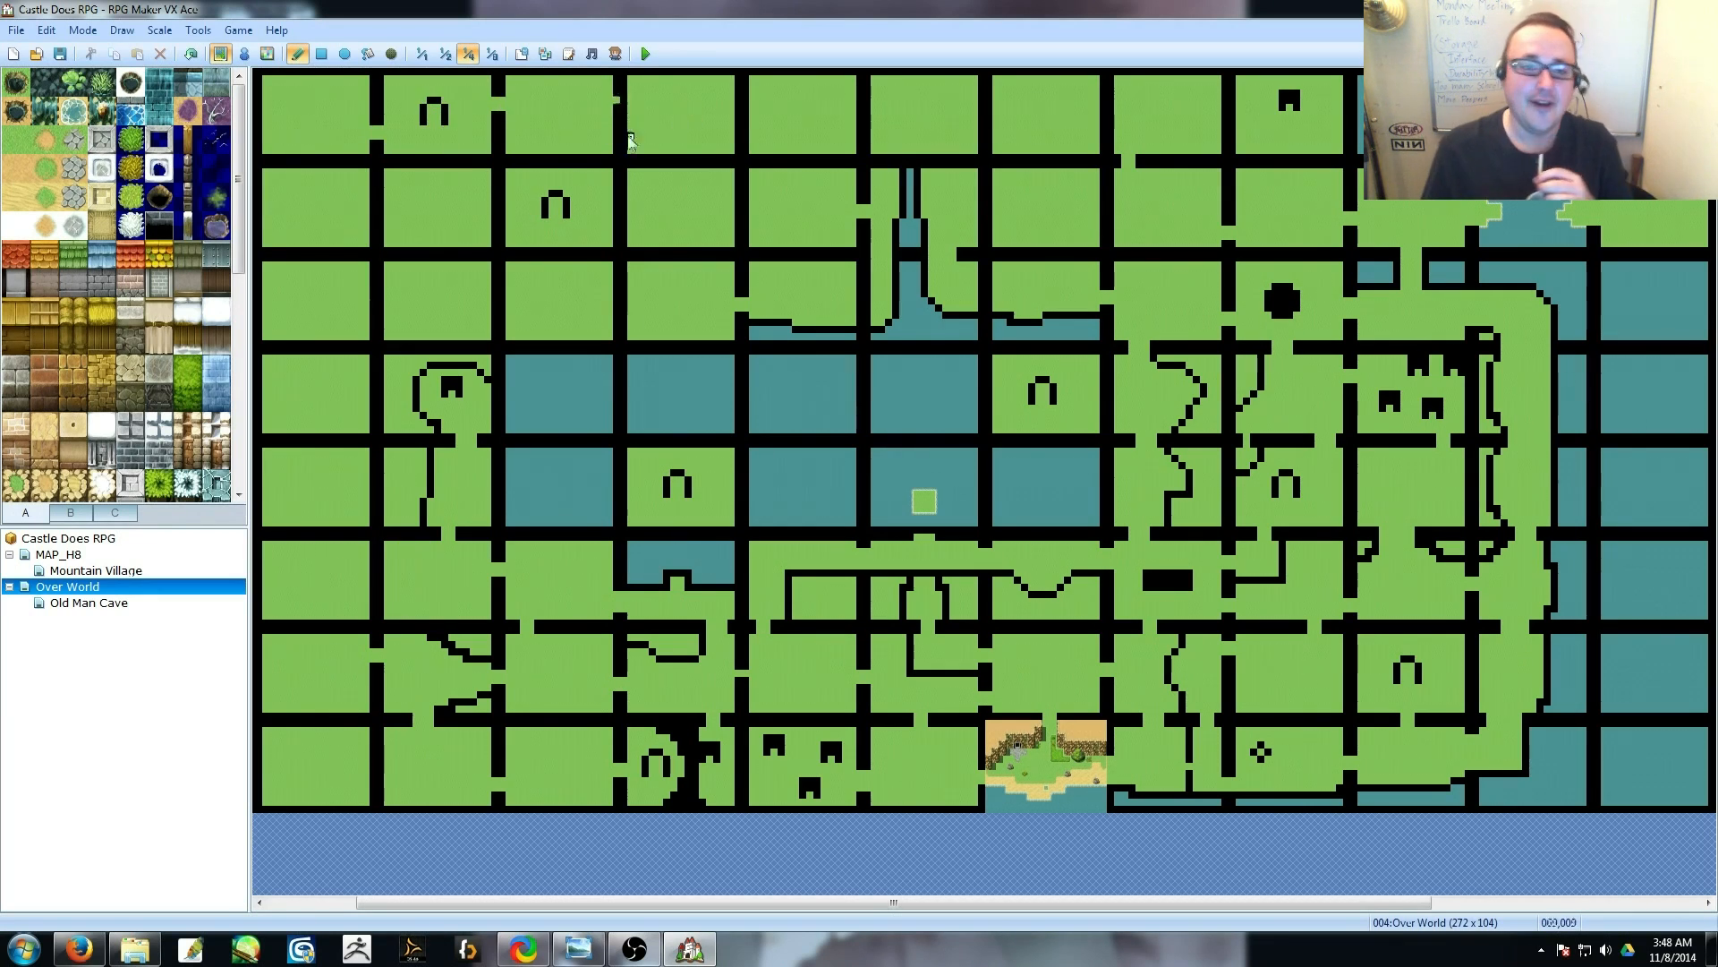
left_click_drag(331, 184, 268, 215)
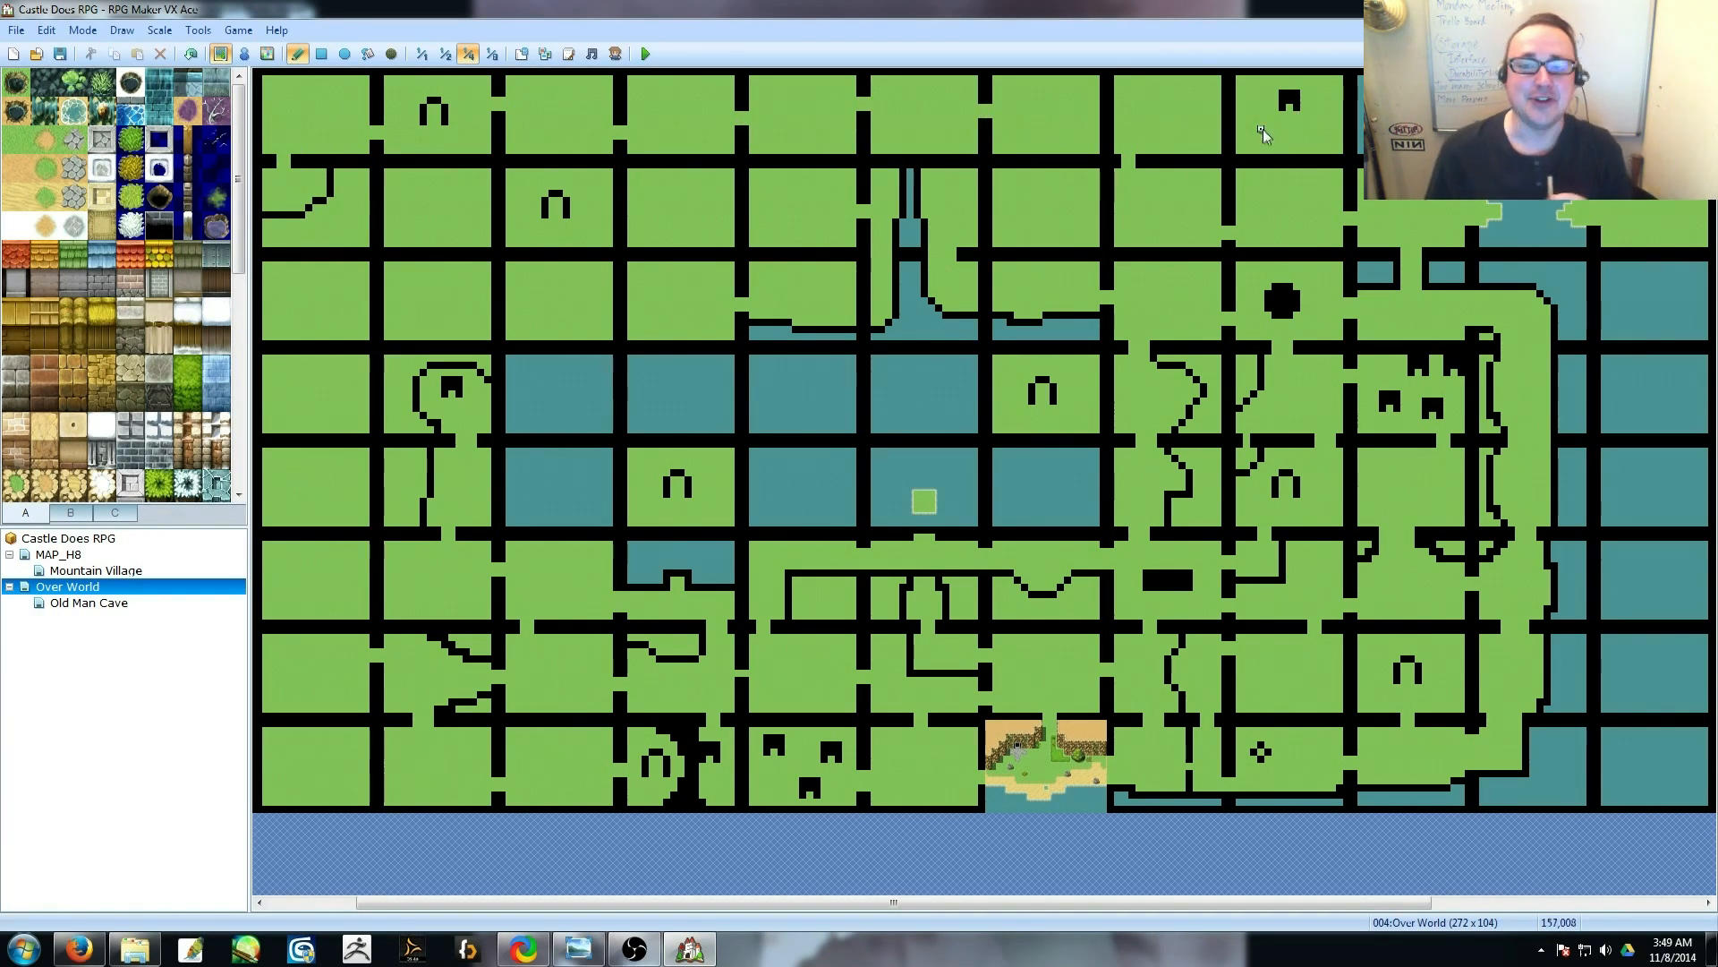
Stamp four copies of the door marker in the top-row screen just northeast of the water channel.
left_click(1288, 100)
left_click(1082, 94)
left_click(1053, 93)
left_click(1010, 94)
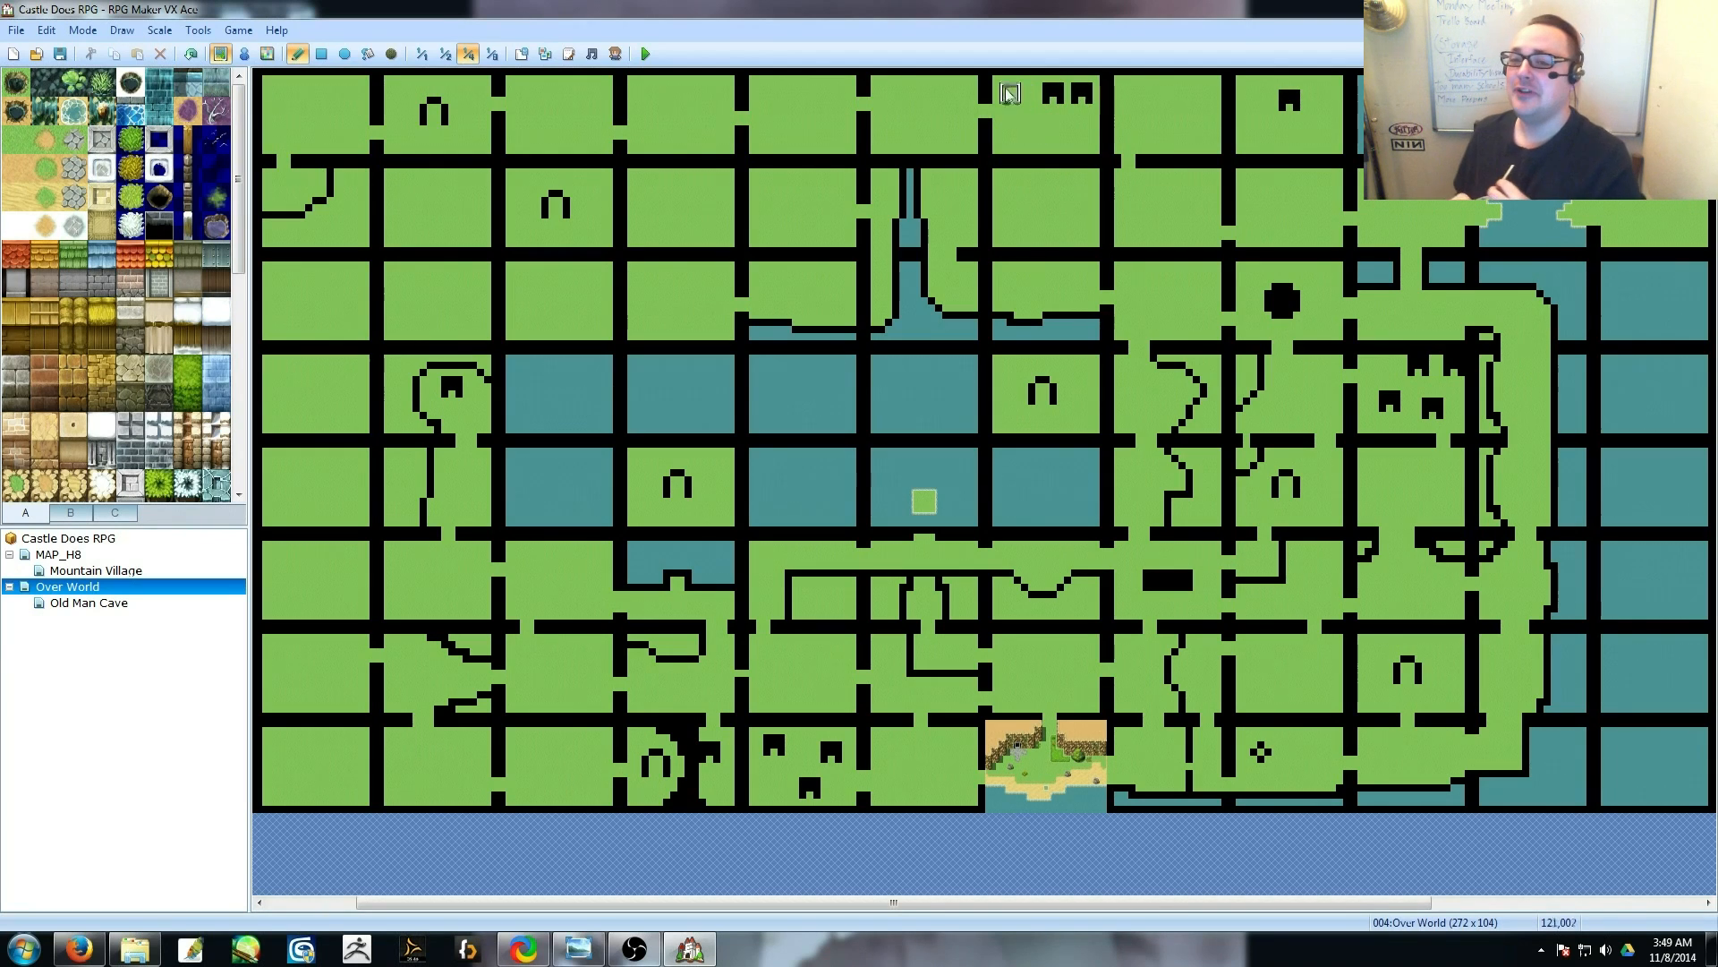
left_click(1031, 136)
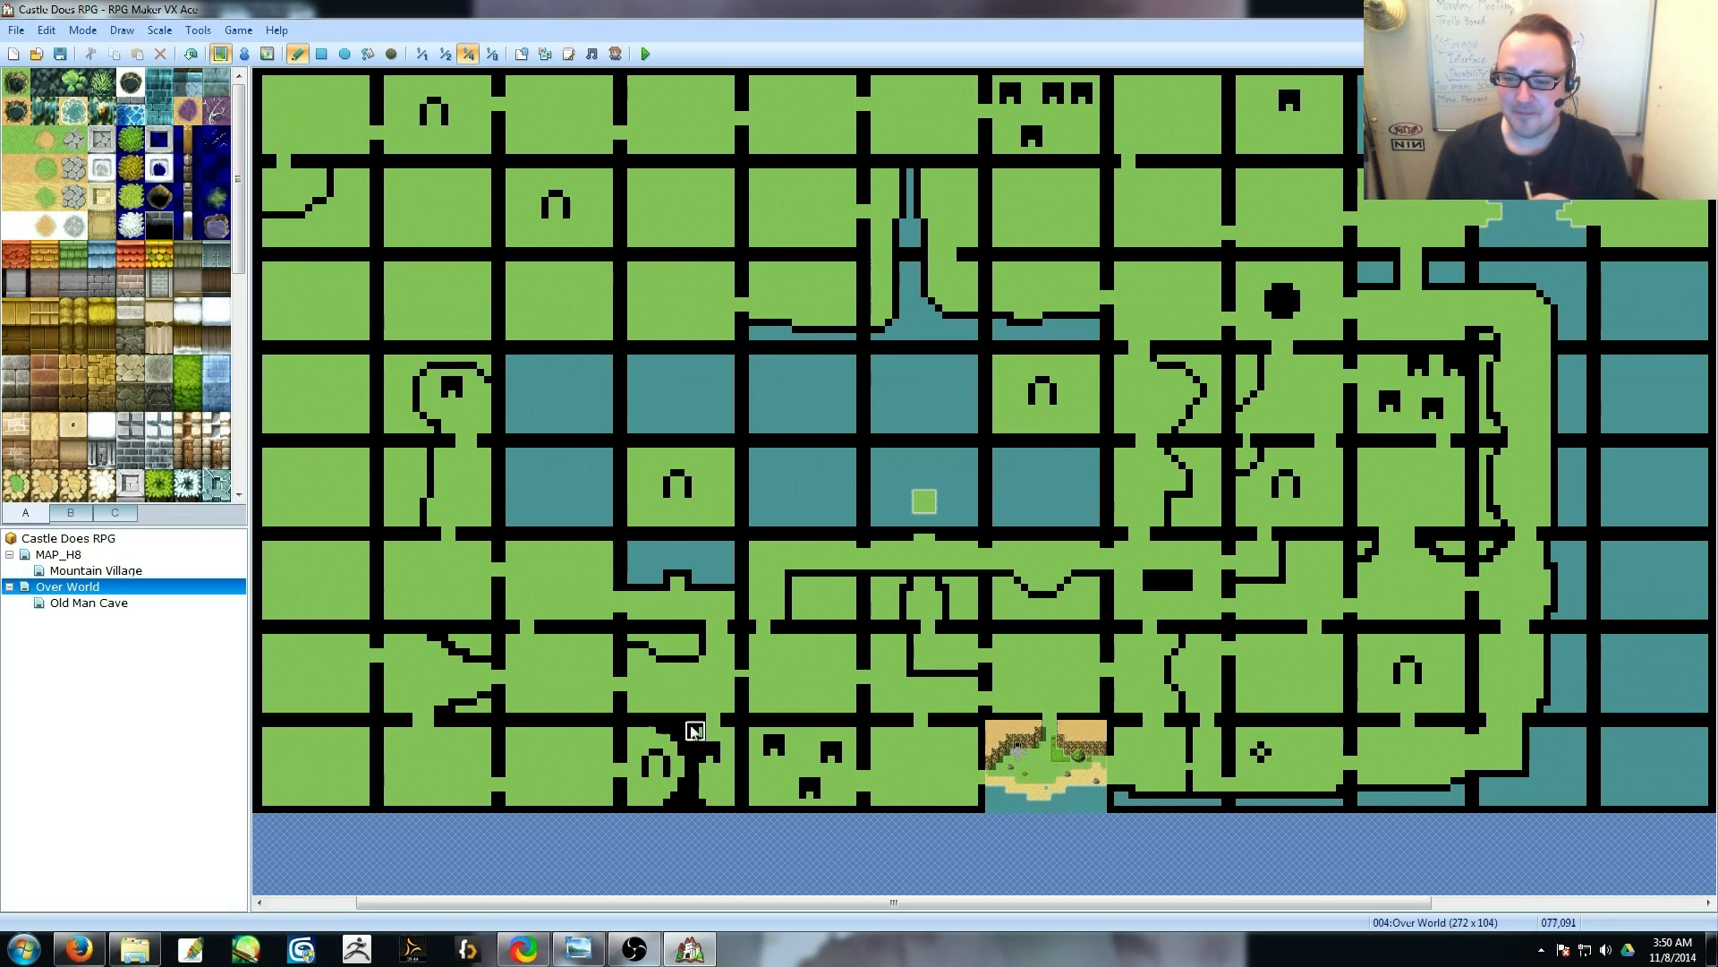
Place diamond markers in the screen southwest of the lake, the screen east of the channel and the northwestern second-row screen.
left_click(558, 565)
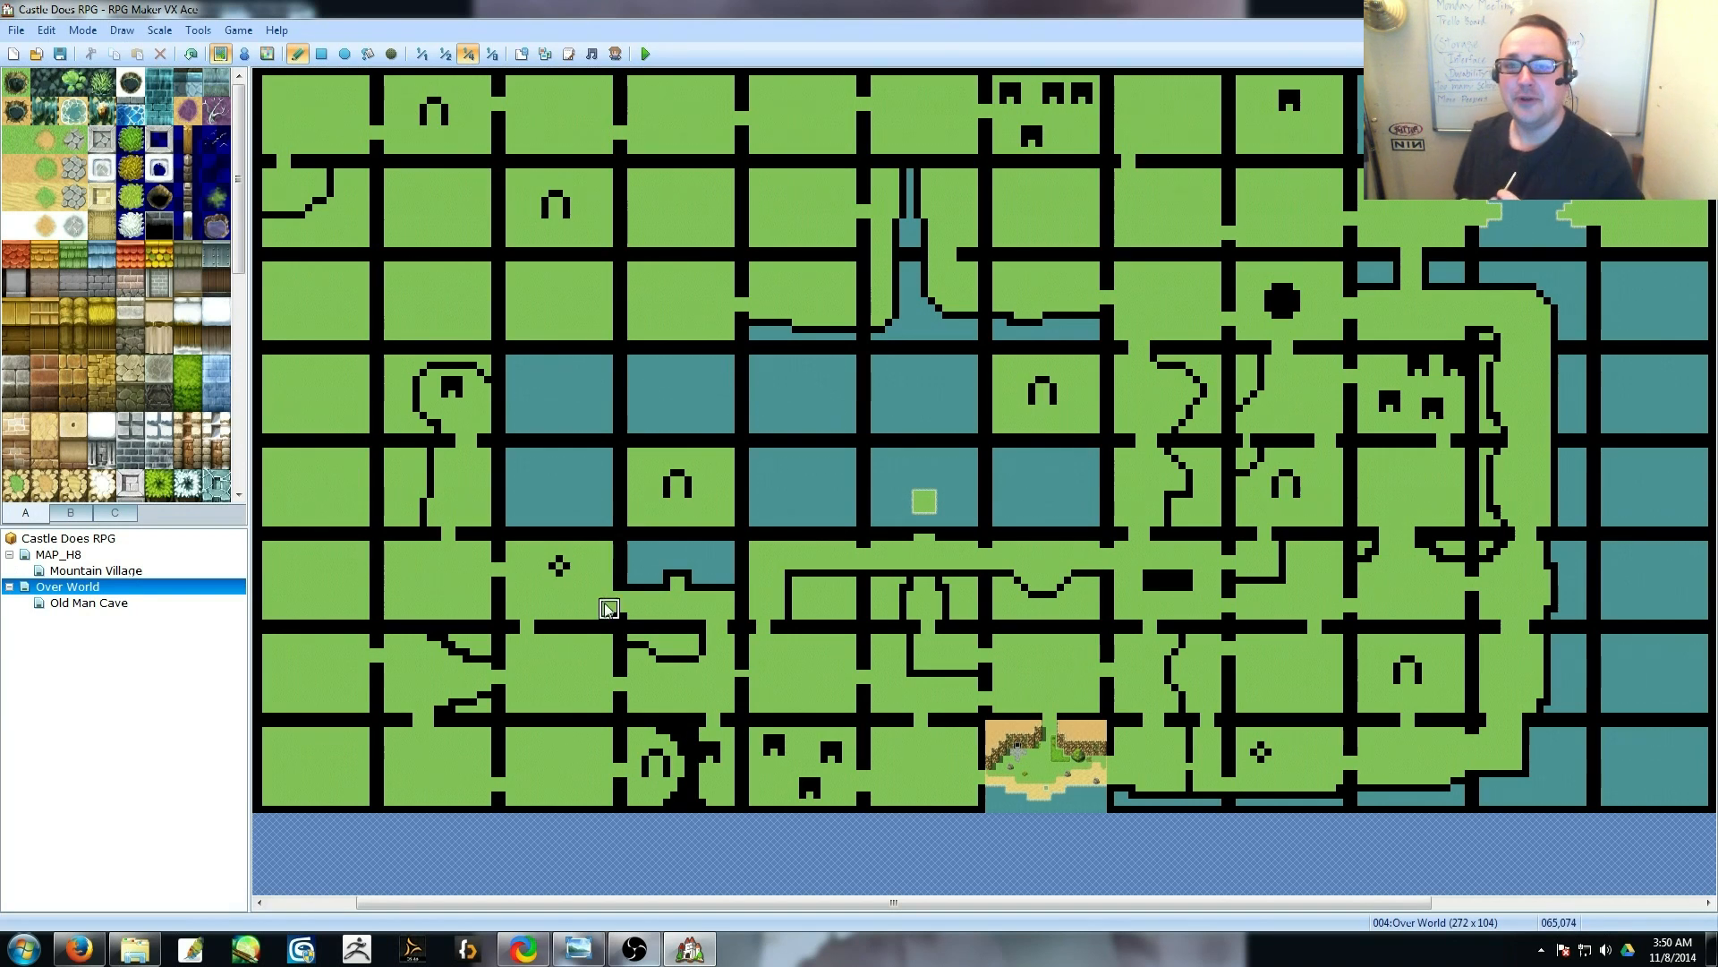
left_click(1045, 209)
left_click(408, 194)
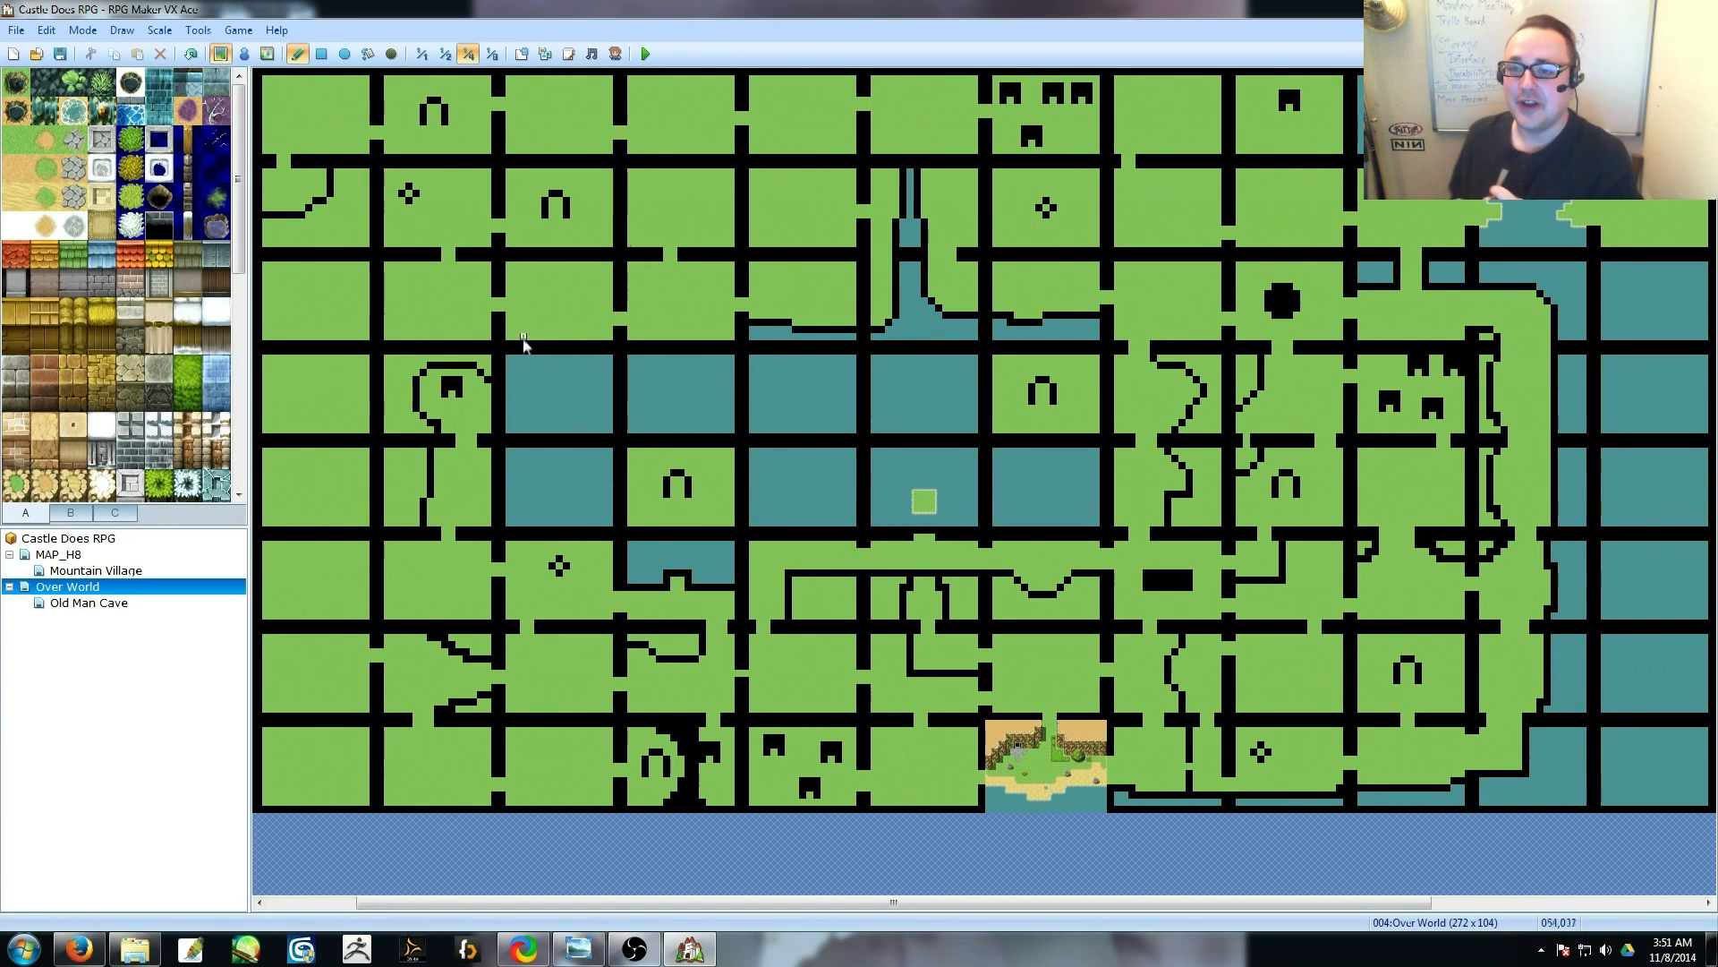
Draw a winding wall down to the southwestern slanted walls, then stamp an arch and a door marker in the adjacent bottom-row screens.
left_click_drag(387, 606, 459, 637)
left_click(312, 765)
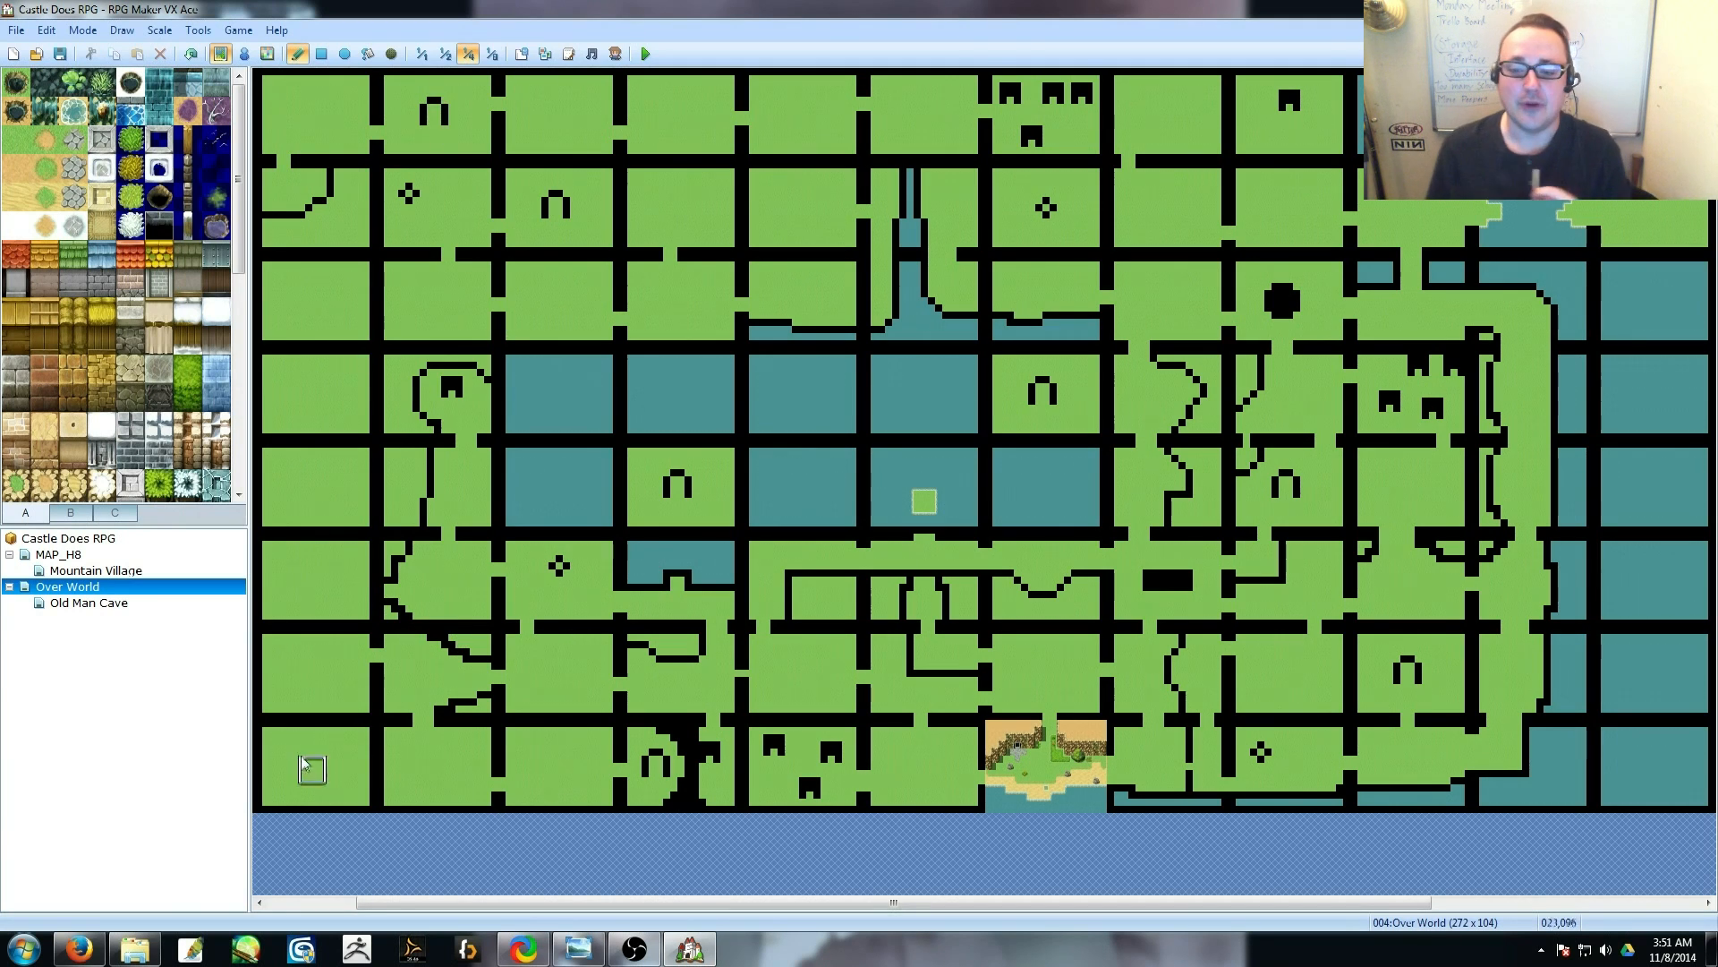
left_click(401, 743)
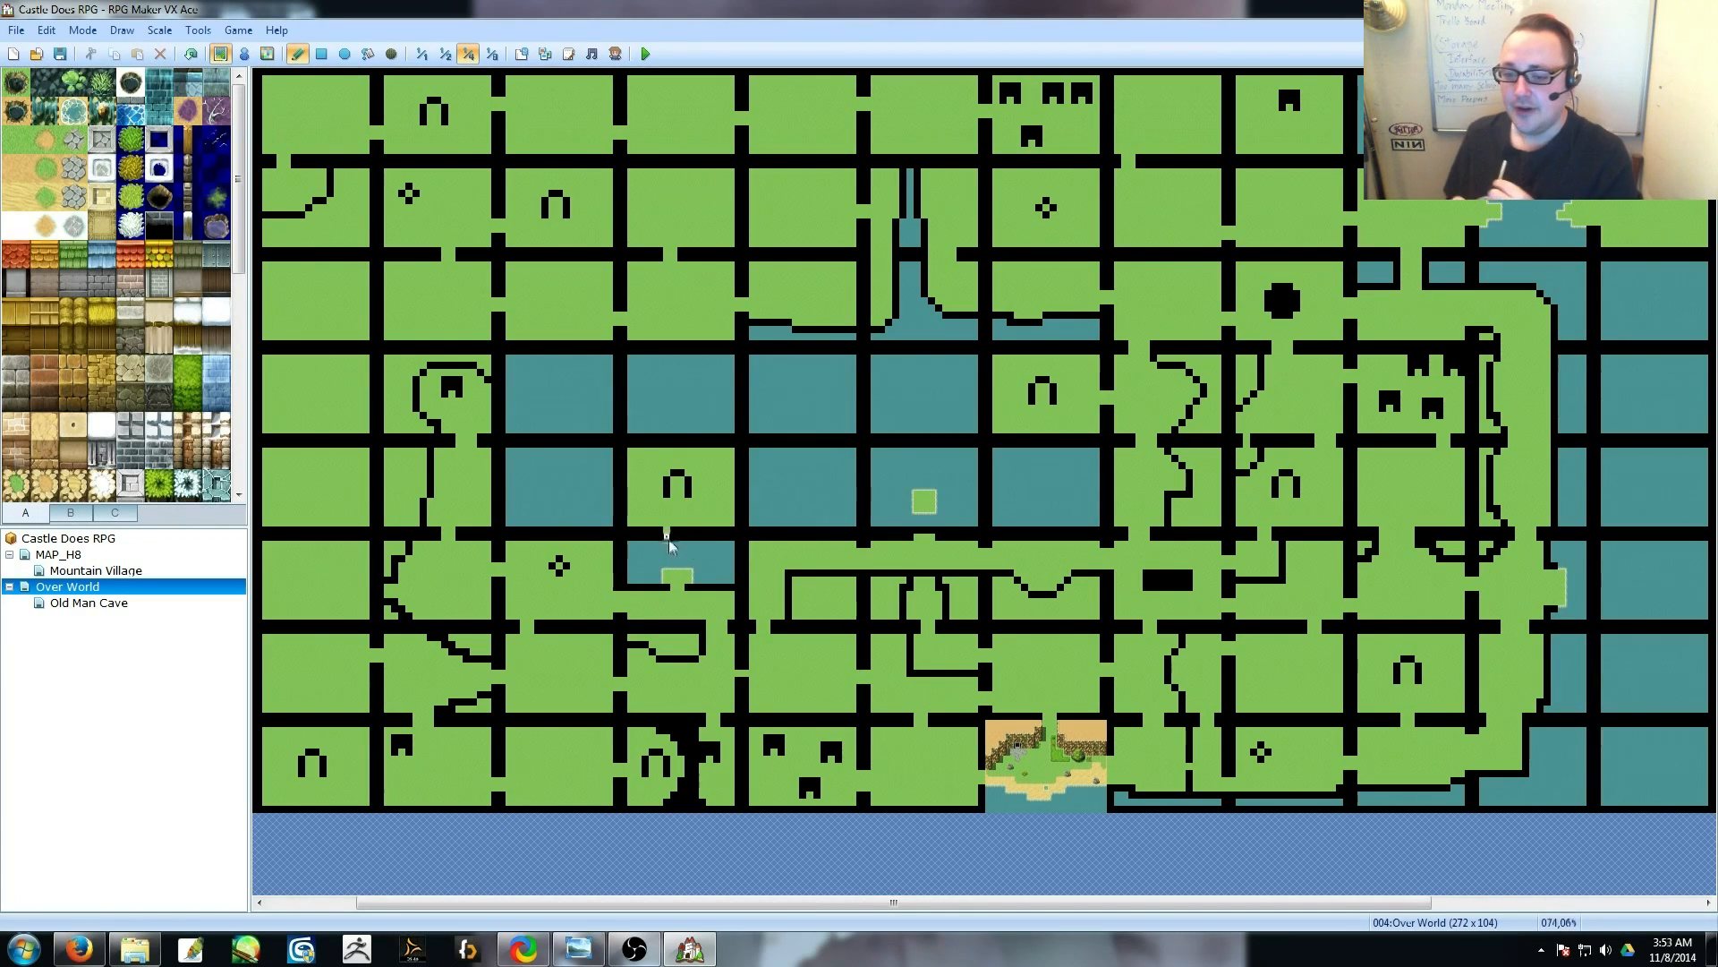
Draw two parallel winding river walls down the western column, with short branch walls in the screens just east of them.
left_click_drag(423, 473, 388, 473)
left_click_drag(416, 509, 374, 494)
right_click(394, 490)
mouse_move(288, 530)
left_mouse_down()
mouse_move(315, 716)
mouse_move(340, 748)
mouse_move(439, 790)
left_mouse_up()
left_click_drag(340, 714, 337, 451)
mouse_move(345, 522)
left_mouse_down()
mouse_move(361, 455)
mouse_move(308, 444)
left_mouse_up()
Stamp two door markers in the screen above the river walls and draw a bent wall in the bottom-row screen west of the walled-in arch.
left_click_drag(273, 380, 288, 379)
left_click_drag(273, 415, 288, 415)
left_click_drag(377, 587, 377, 597)
left_click_drag(570, 716, 571, 724)
left_click_drag(560, 728, 514, 769)
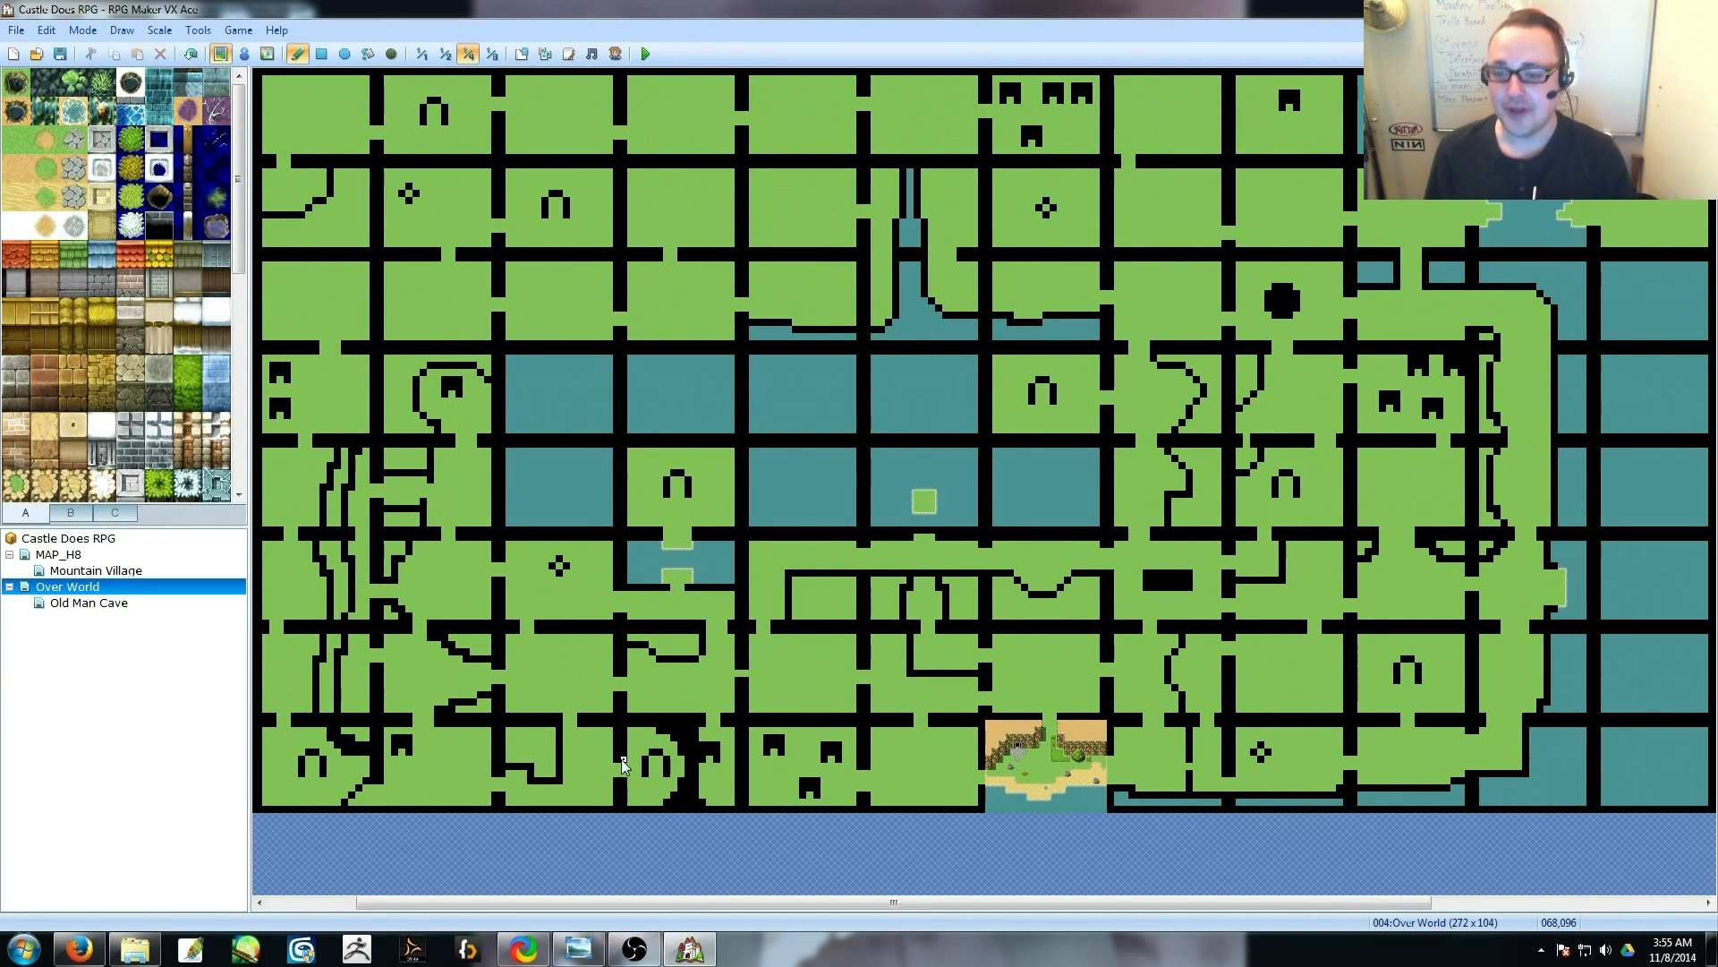
Paint grass landings on the lake's northwestern shores and open the border in the screen just west of the channel.
left_click(510, 409)
mouse_move(553, 349)
left_mouse_down()
mouse_move(572, 349)
mouse_move(544, 349)
left_mouse_up()
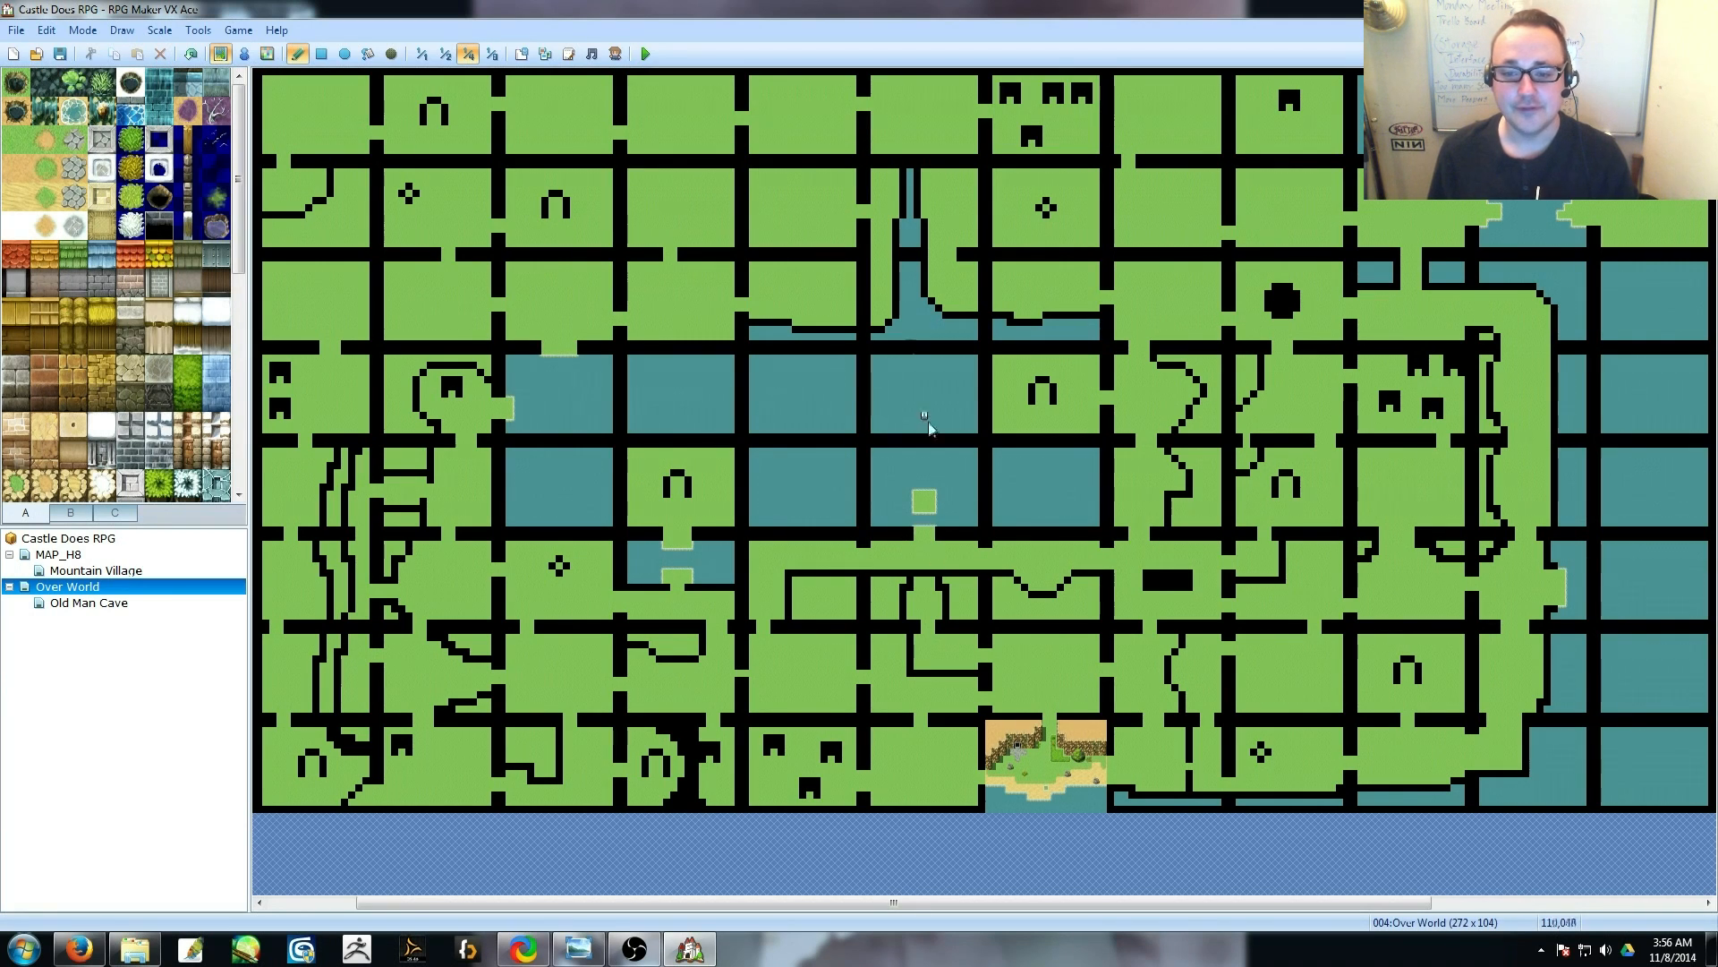
left_click_drag(867, 298, 860, 308)
Move the northwestern diamond marker two screens east, erasing the original with grass.
right_click_drag(416, 186, 401, 200)
left_click(649, 197)
right_click(426, 198)
left_click_drag(409, 186, 413, 199)
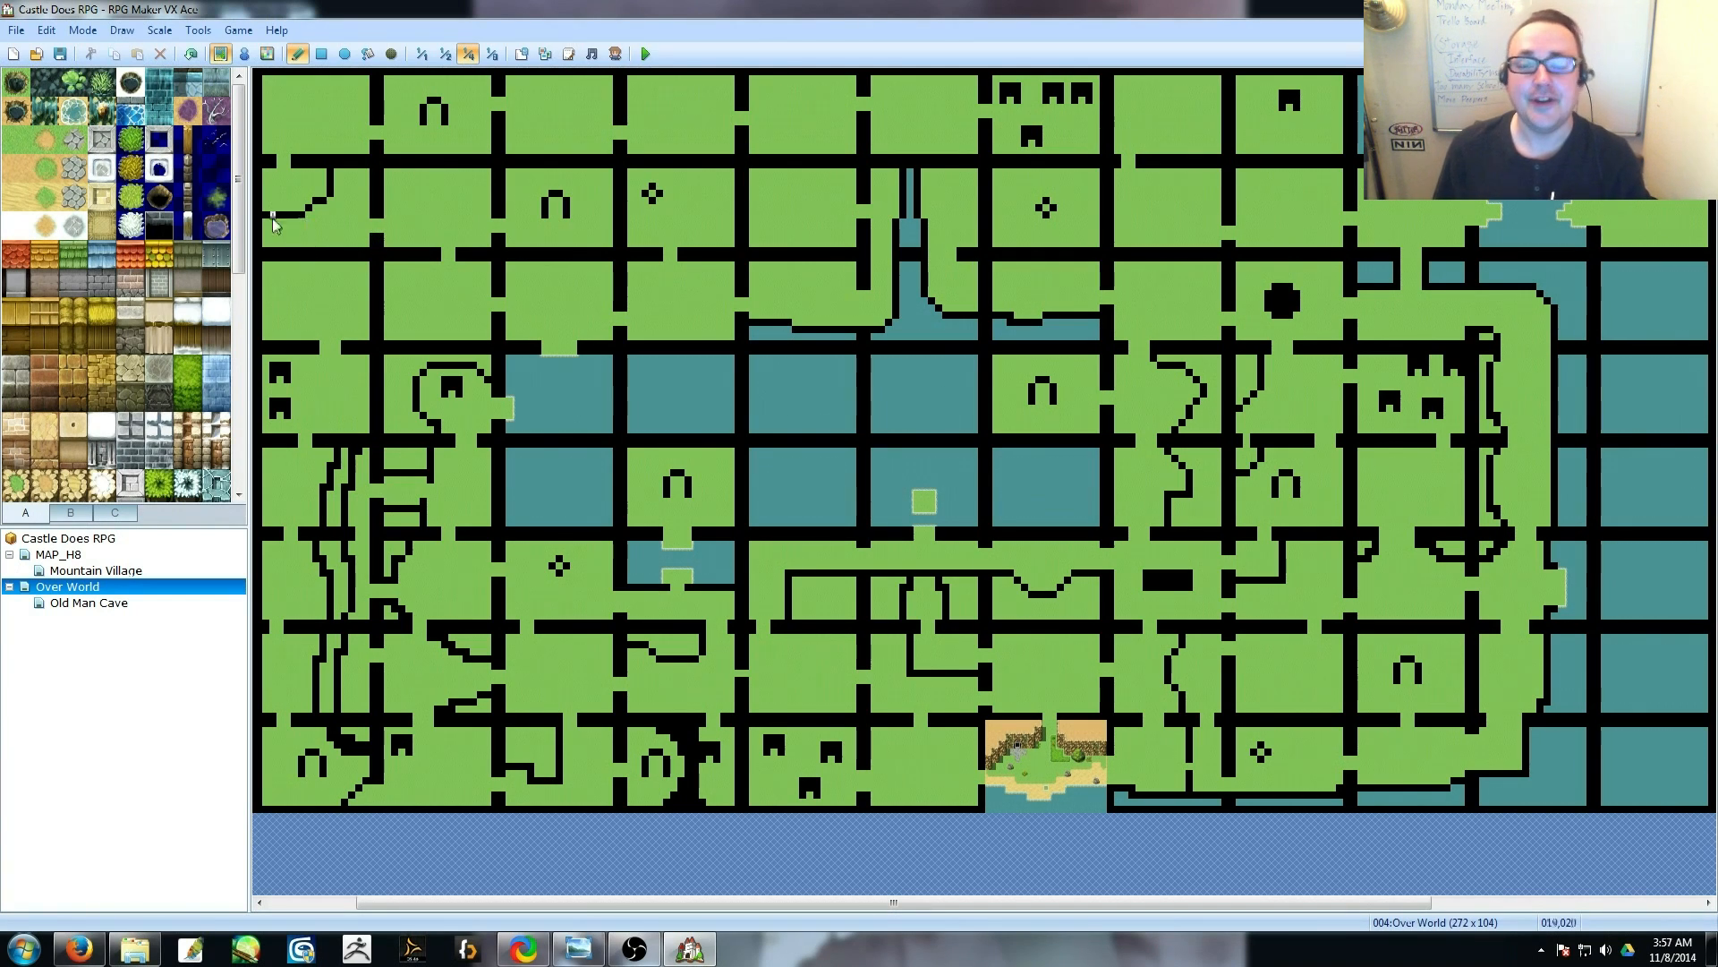
Replace the curved wall in the northwestern screen with an upper and a lower wall, and add a grass landing on the lake's southwestern shore.
right_click(301, 243)
mouse_move(321, 227)
left_mouse_down()
mouse_move(346, 243)
mouse_move(281, 257)
mouse_move(266, 229)
mouse_move(310, 201)
left_mouse_up()
right_click(308, 223)
right_click(288, 208)
left_click_drag(266, 215, 308, 210)
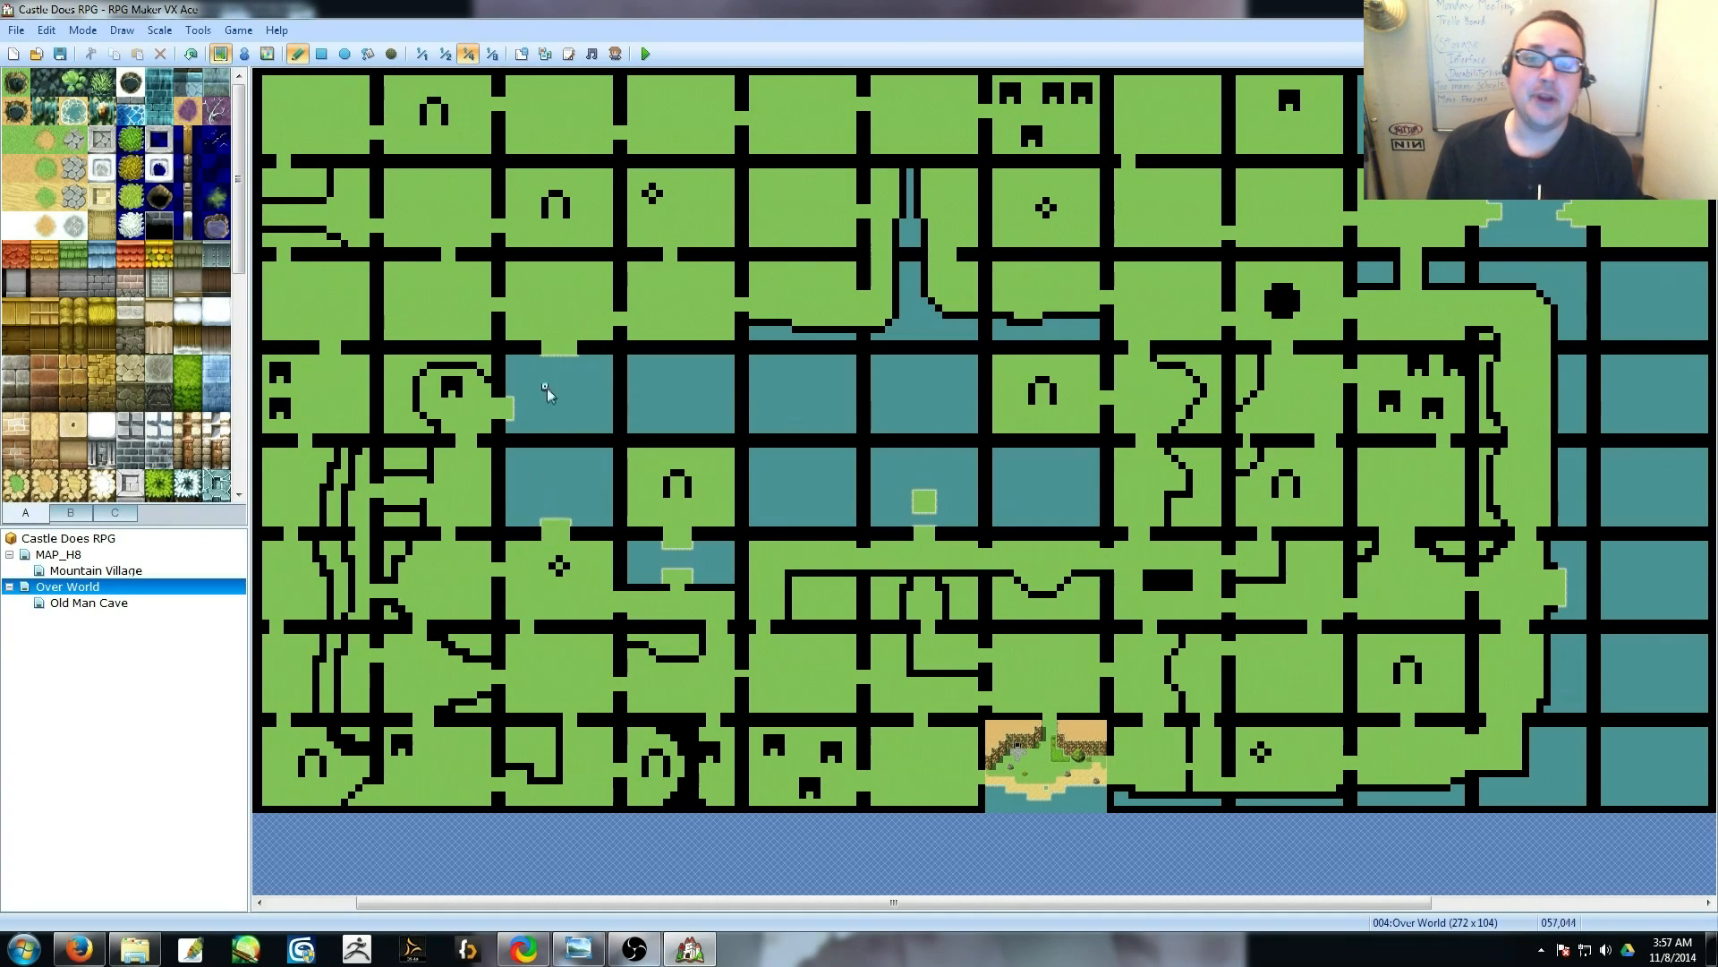
Paint a grass landing on the far side of the eastern water crossing and open the border between its two screens.
middle_click(455, 455)
middle_click_drag(479, 495, 602, 498)
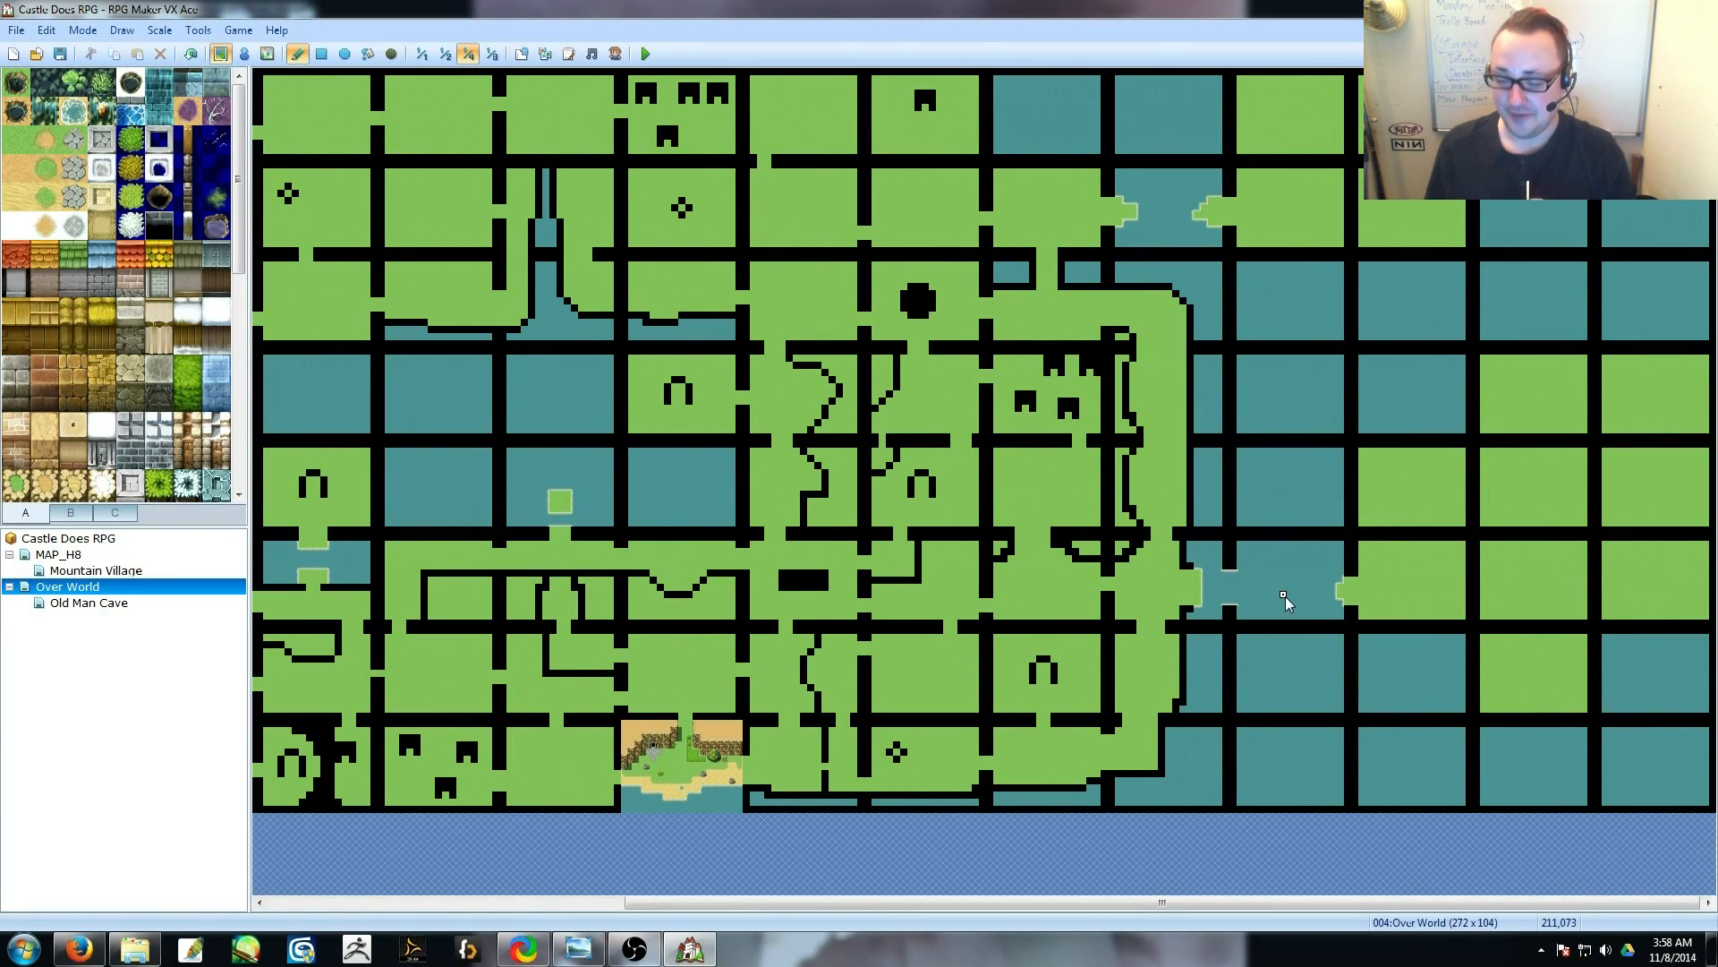
middle_click_drag(1285, 596, 1046, 743)
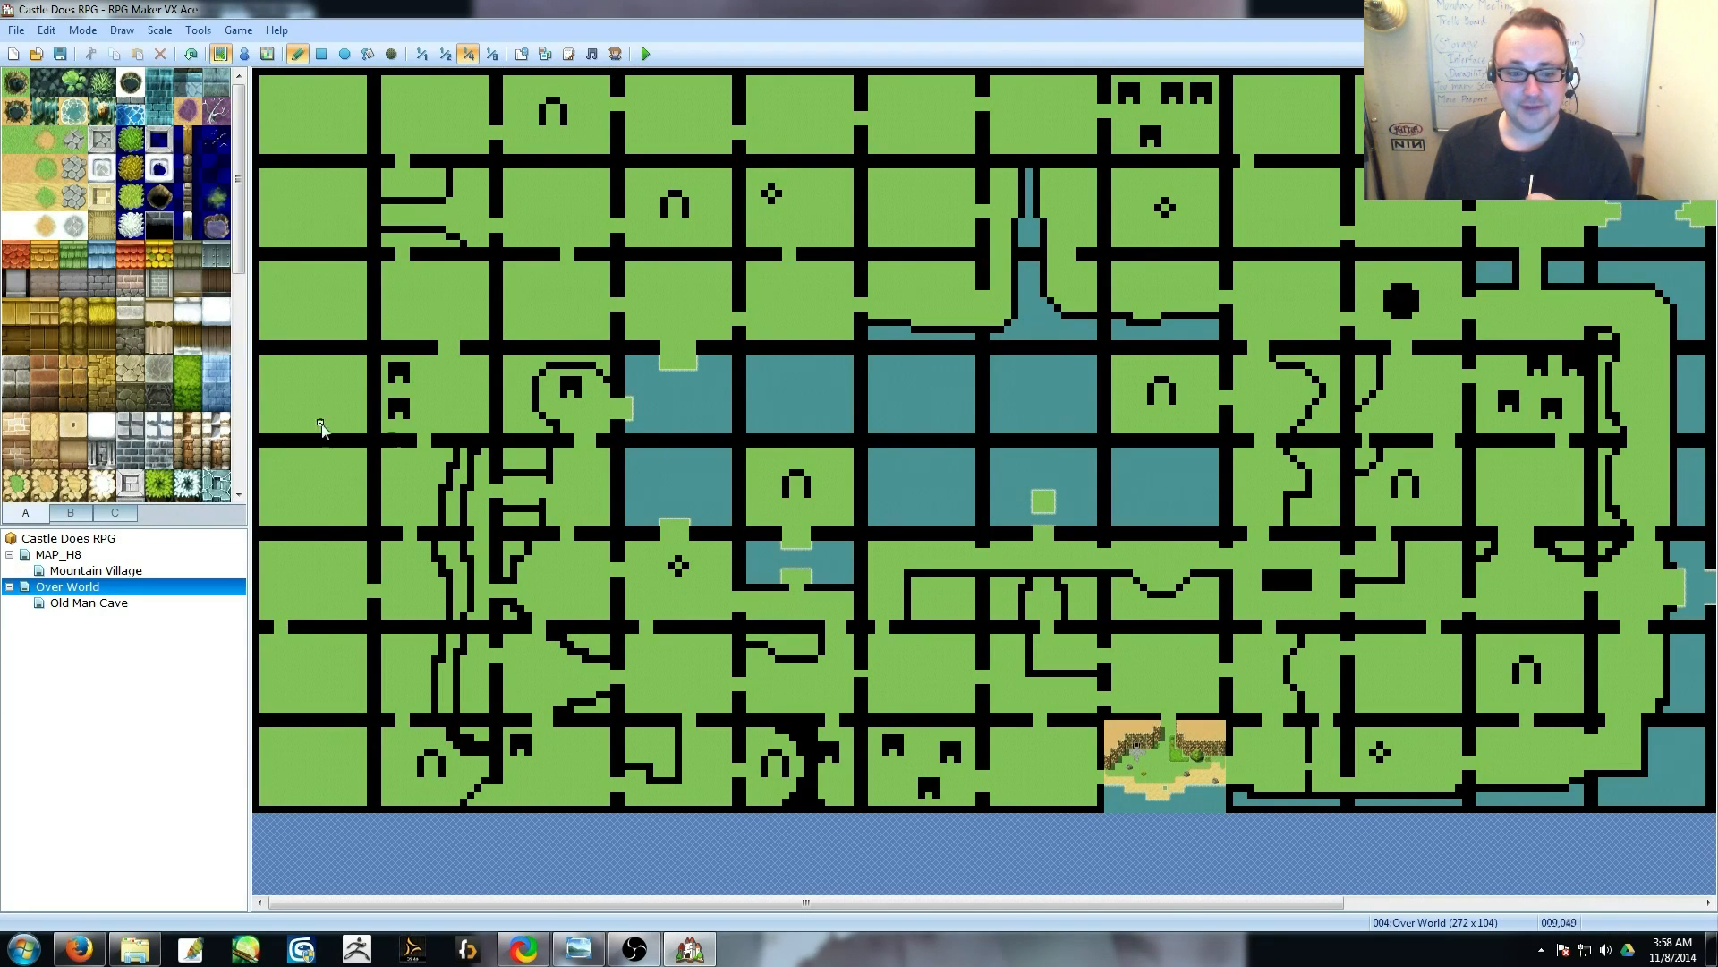
Open borders into the far western column and stamp two door markers in its bottom screen.
left_click_drag(314, 716, 328, 723)
right_click_drag(393, 401, 406, 416)
left_click(277, 745)
left_click(278, 781)
left_click_drag(371, 394, 378, 393)
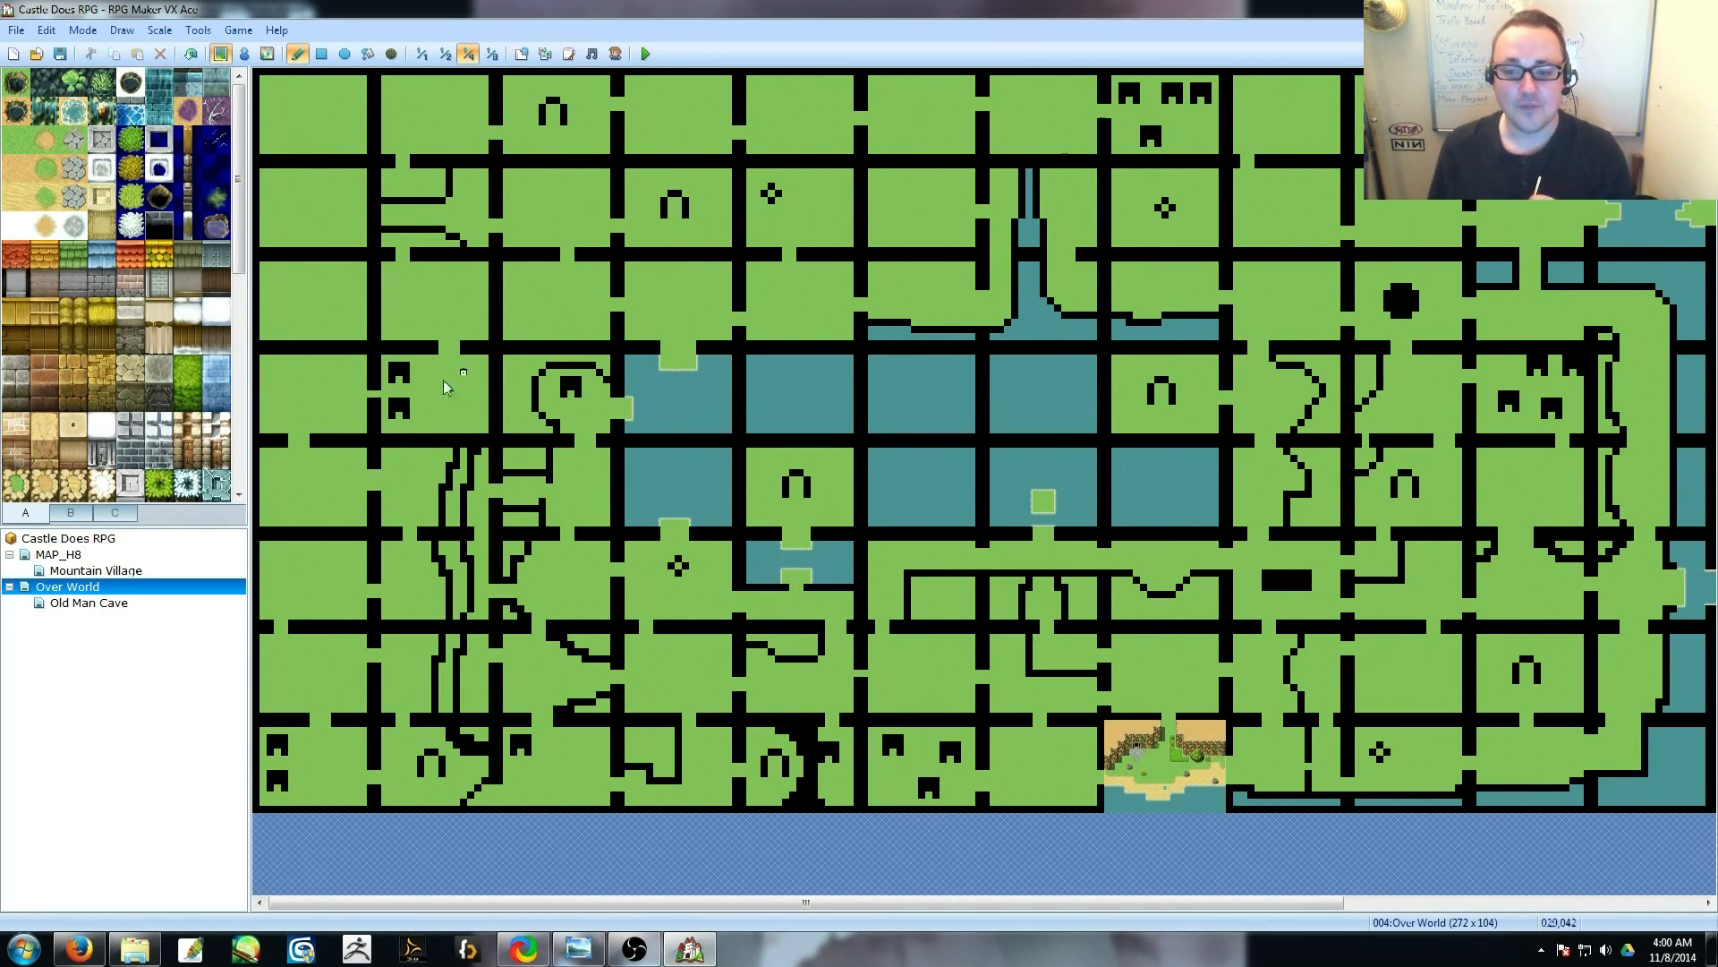
Stamp three more door markers in the door-marked screen above the western river walls.
left_click(470, 368)
left_click(470, 414)
left_click(434, 391)
Stamp an arch marker in the northwest corner screen and join the two walls in the screen diagonally below it with black.
left_click(331, 111)
left_click_drag(406, 225, 400, 209)
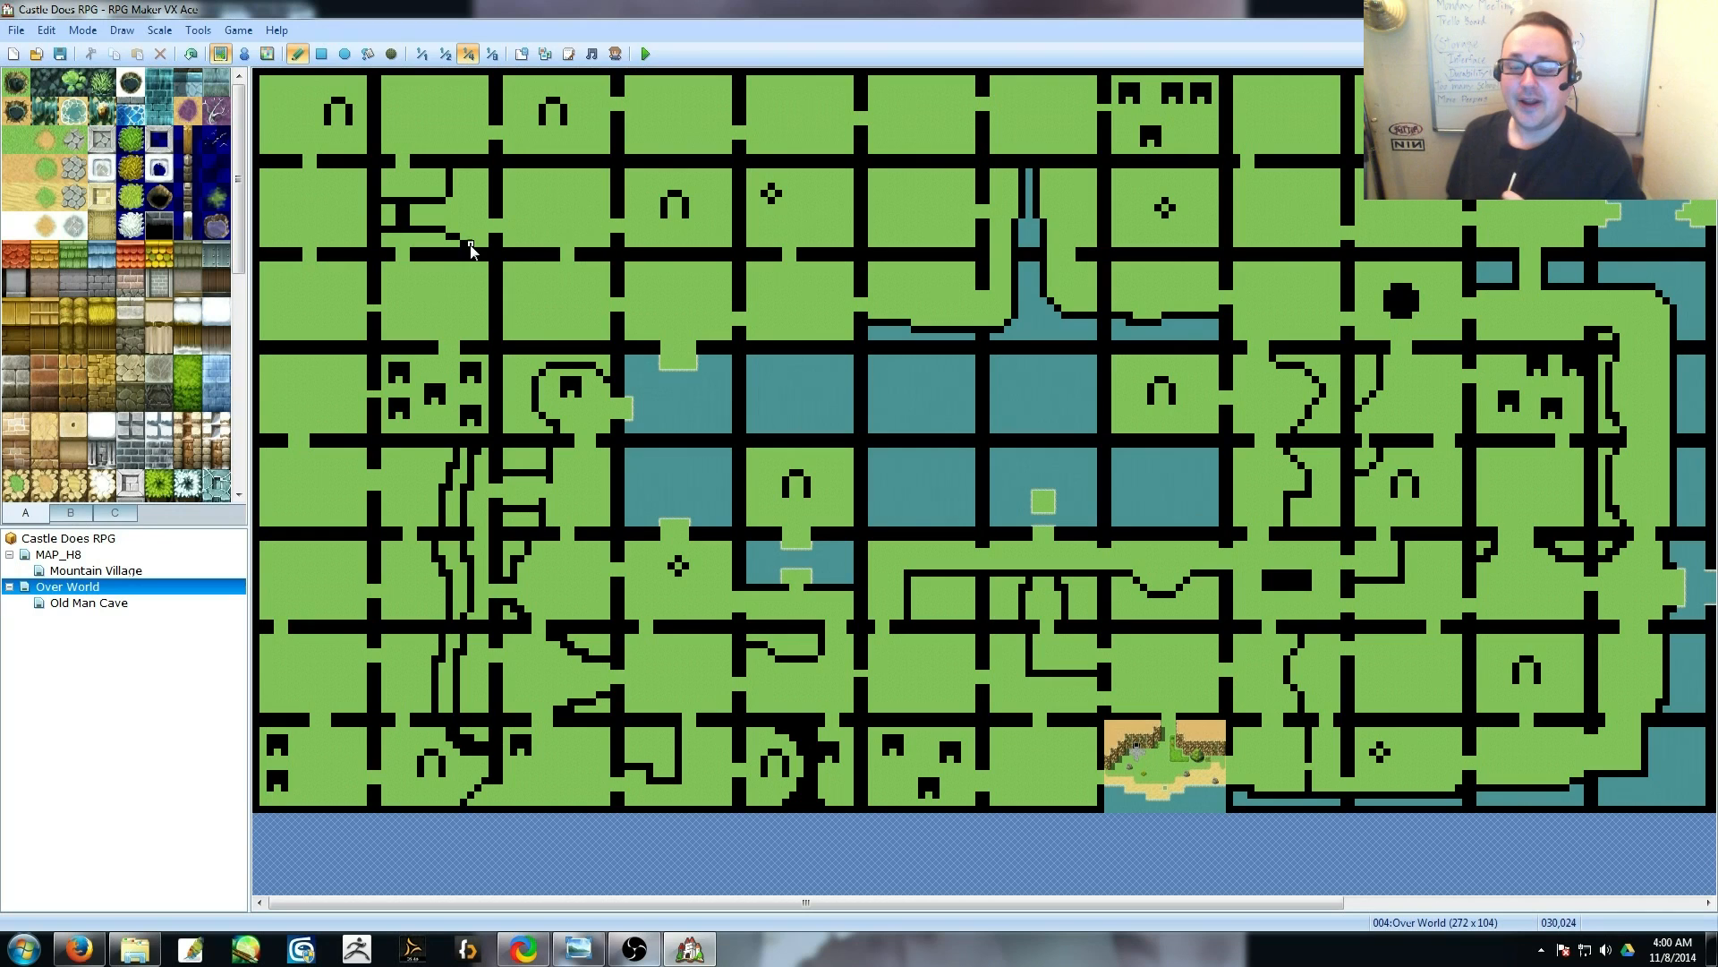
Flood-fill the western river between its winding walls with water in all three screens.
left_click(368, 54)
left_click(454, 506)
left_click(459, 587)
left_click(446, 681)
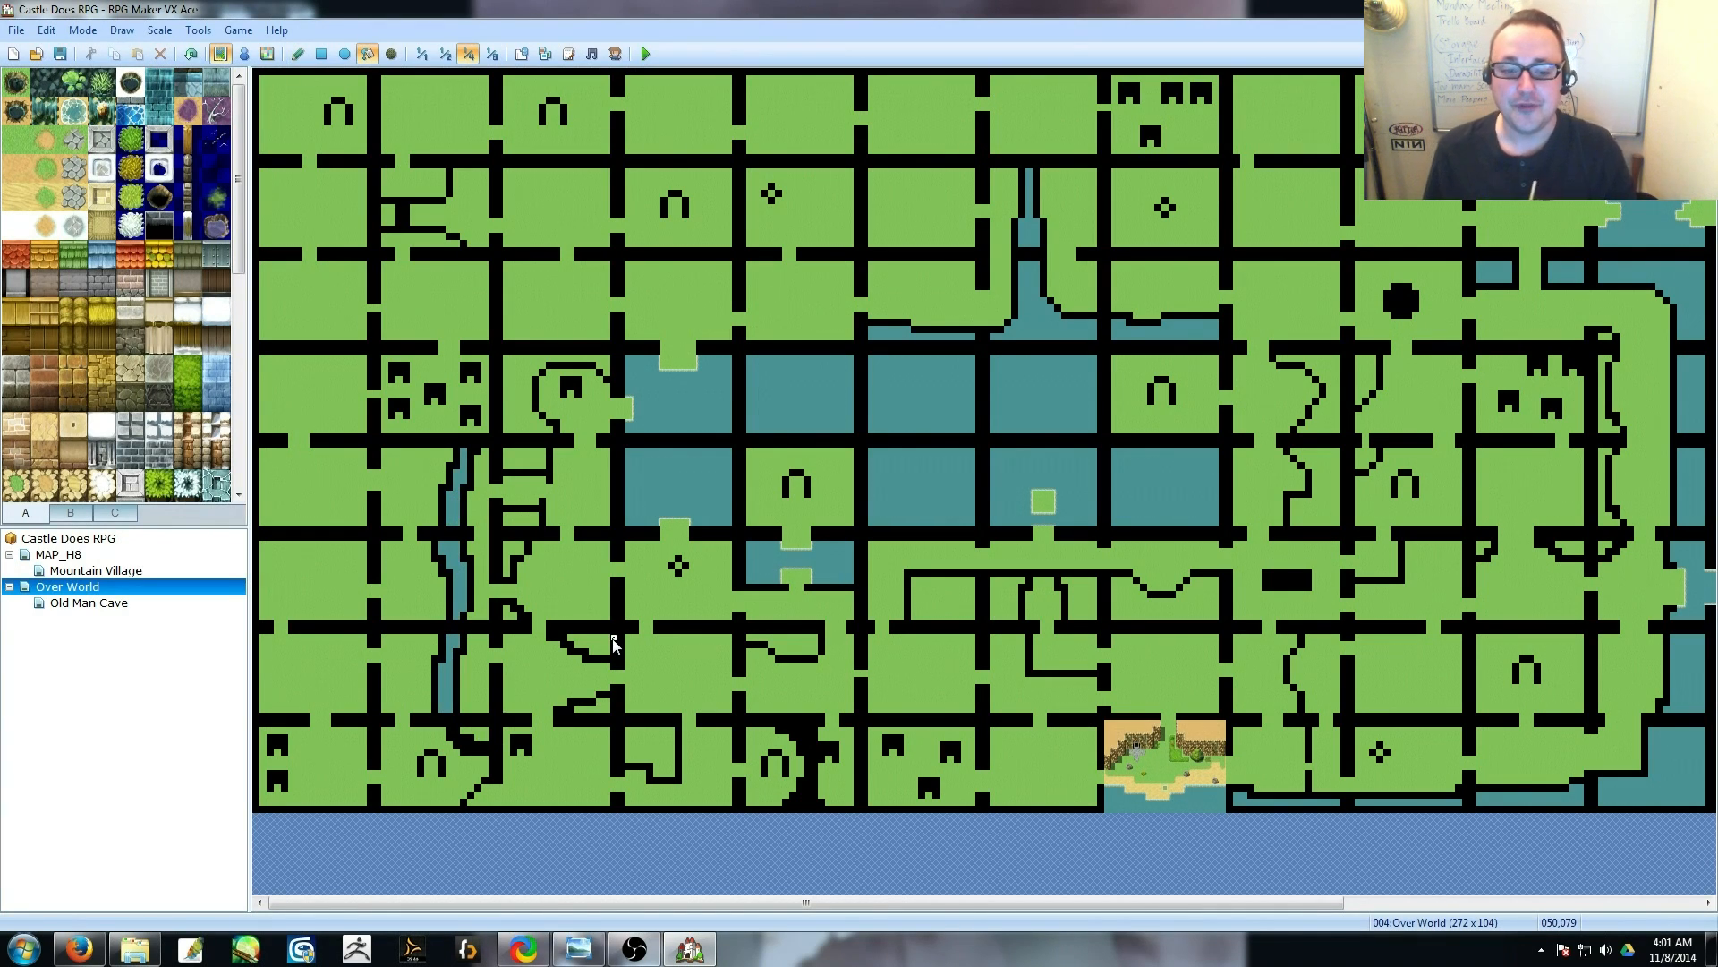
Stamp an arch marker in the far eastern land screen and three door markers in the isolated land screen southwest of it.
scroll(683, 498, "right", 6, "shift")
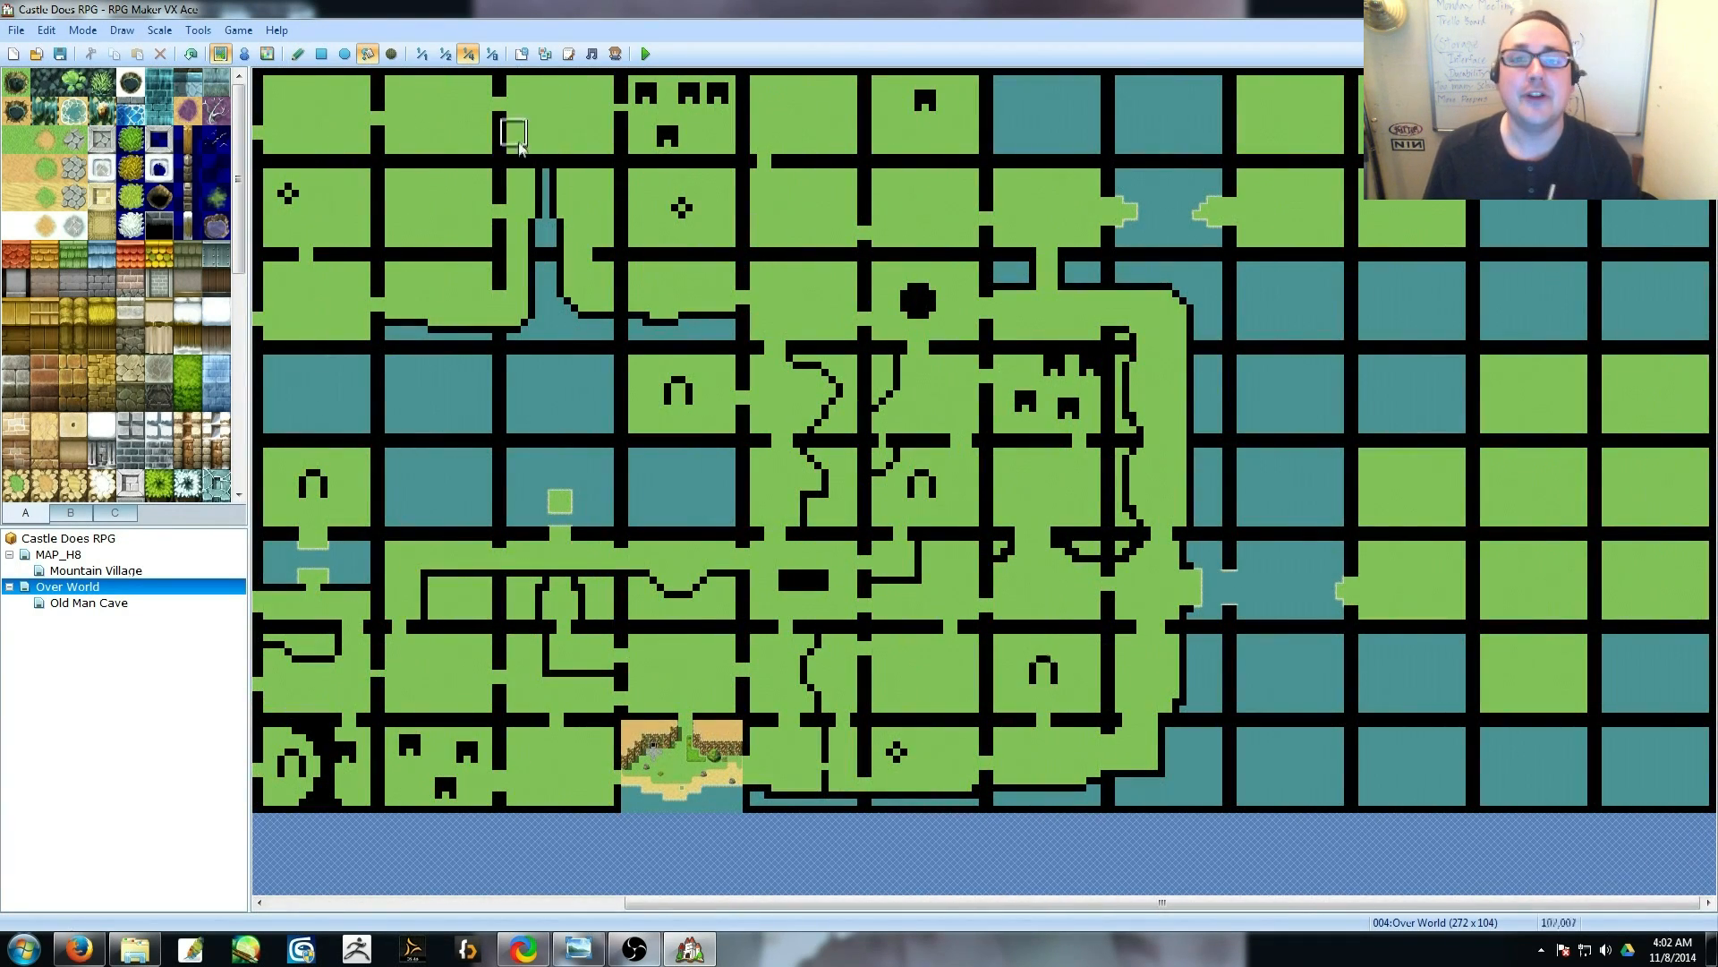
left_click(298, 53)
left_click(1663, 492)
right_click(1511, 679)
left_click(1576, 659)
left_click(1502, 701)
left_click(1510, 658)
Open the borders between the eastern land screens with grass passages, including those leading to the arch marker.
right_click(1387, 592)
left_click_drag(1470, 582, 1477, 602)
left_click_drag(1656, 530, 1591, 487)
left_click_drag(1478, 508, 1470, 503)
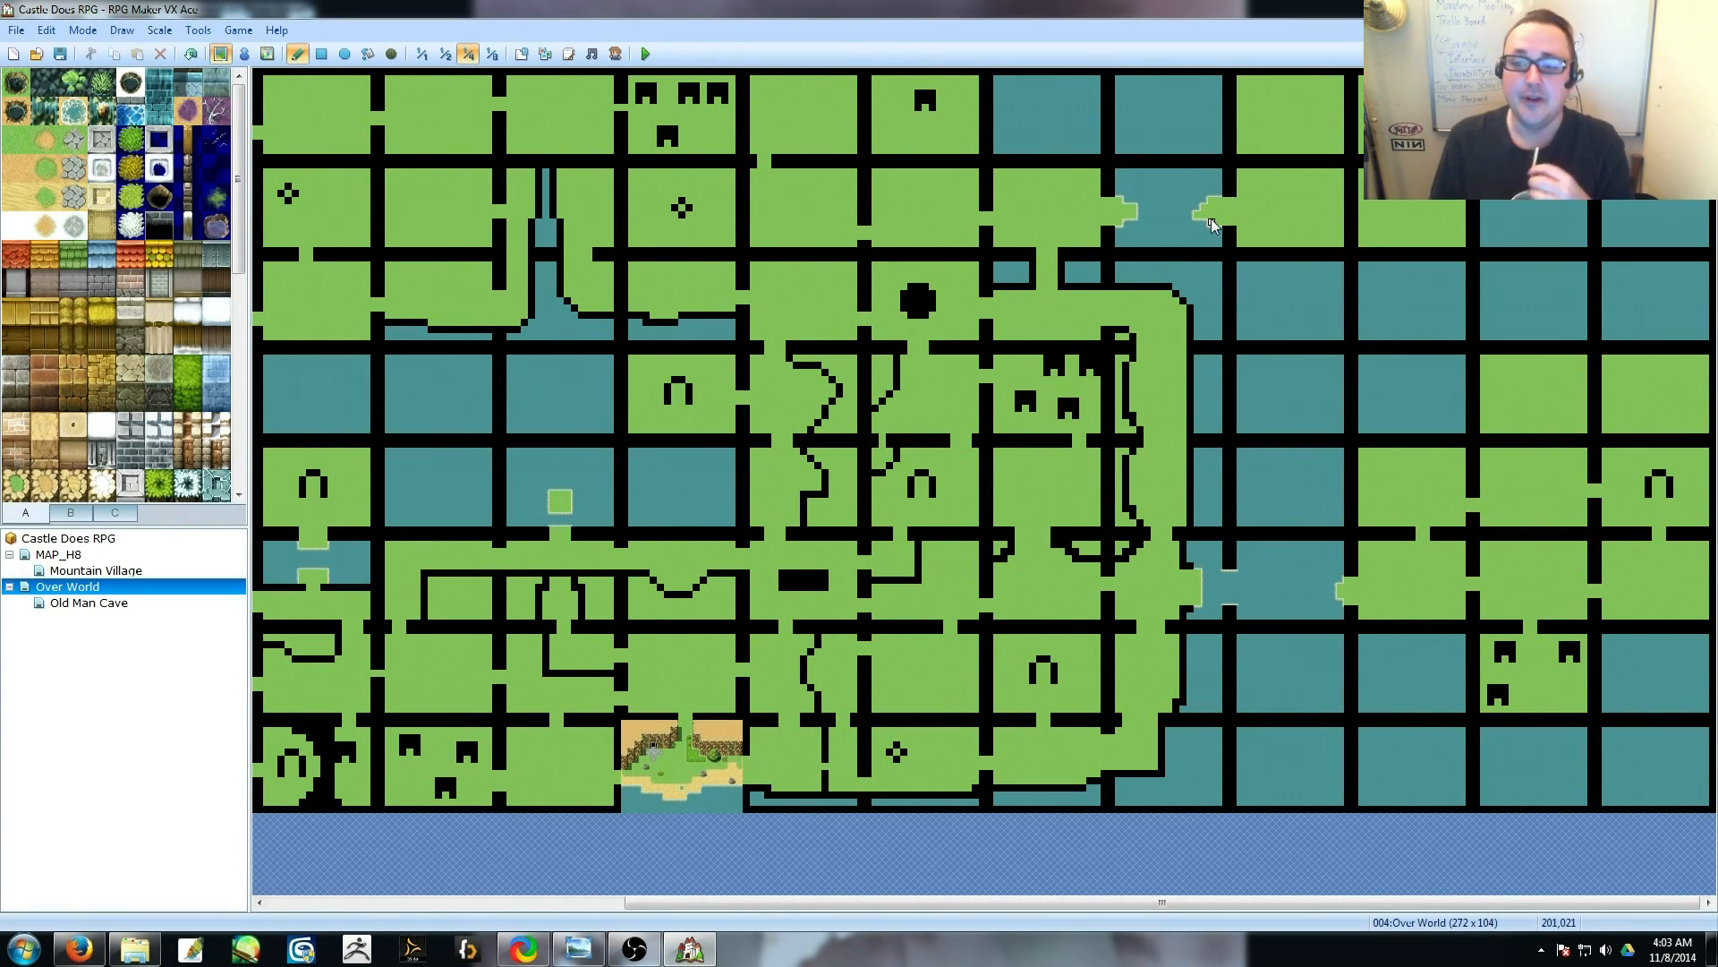
Paint a small grass island in the southeastern water screen and a grass landing below the northeastern land screen.
left_click(1278, 779)
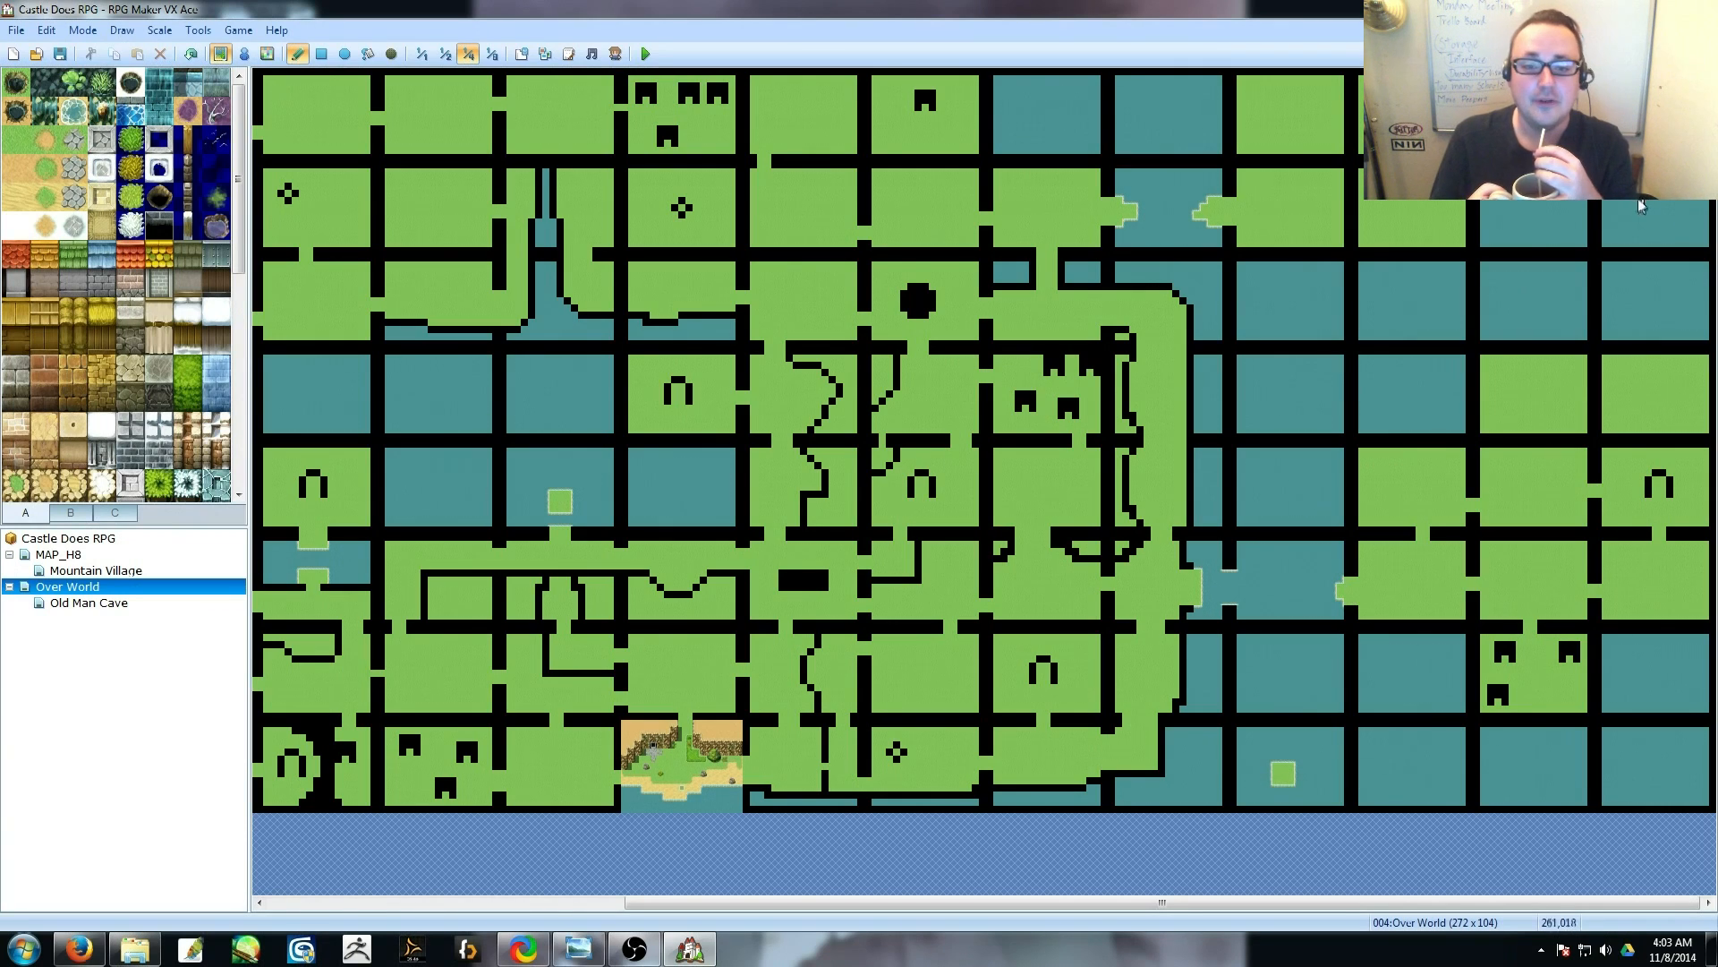
mouse_move(1277, 250)
left_mouse_down()
mouse_move(1303, 260)
mouse_move(1355, 215)
left_mouse_up()
Stamp four door markers in the northeastern land screen and open grass passages from it to the neighbouring screens.
left_click(1254, 93)
left_click(1284, 93)
left_click(1312, 101)
left_click(1269, 136)
left_click_drag(1292, 165, 1298, 157)
left_click_drag(1348, 122, 1355, 129)
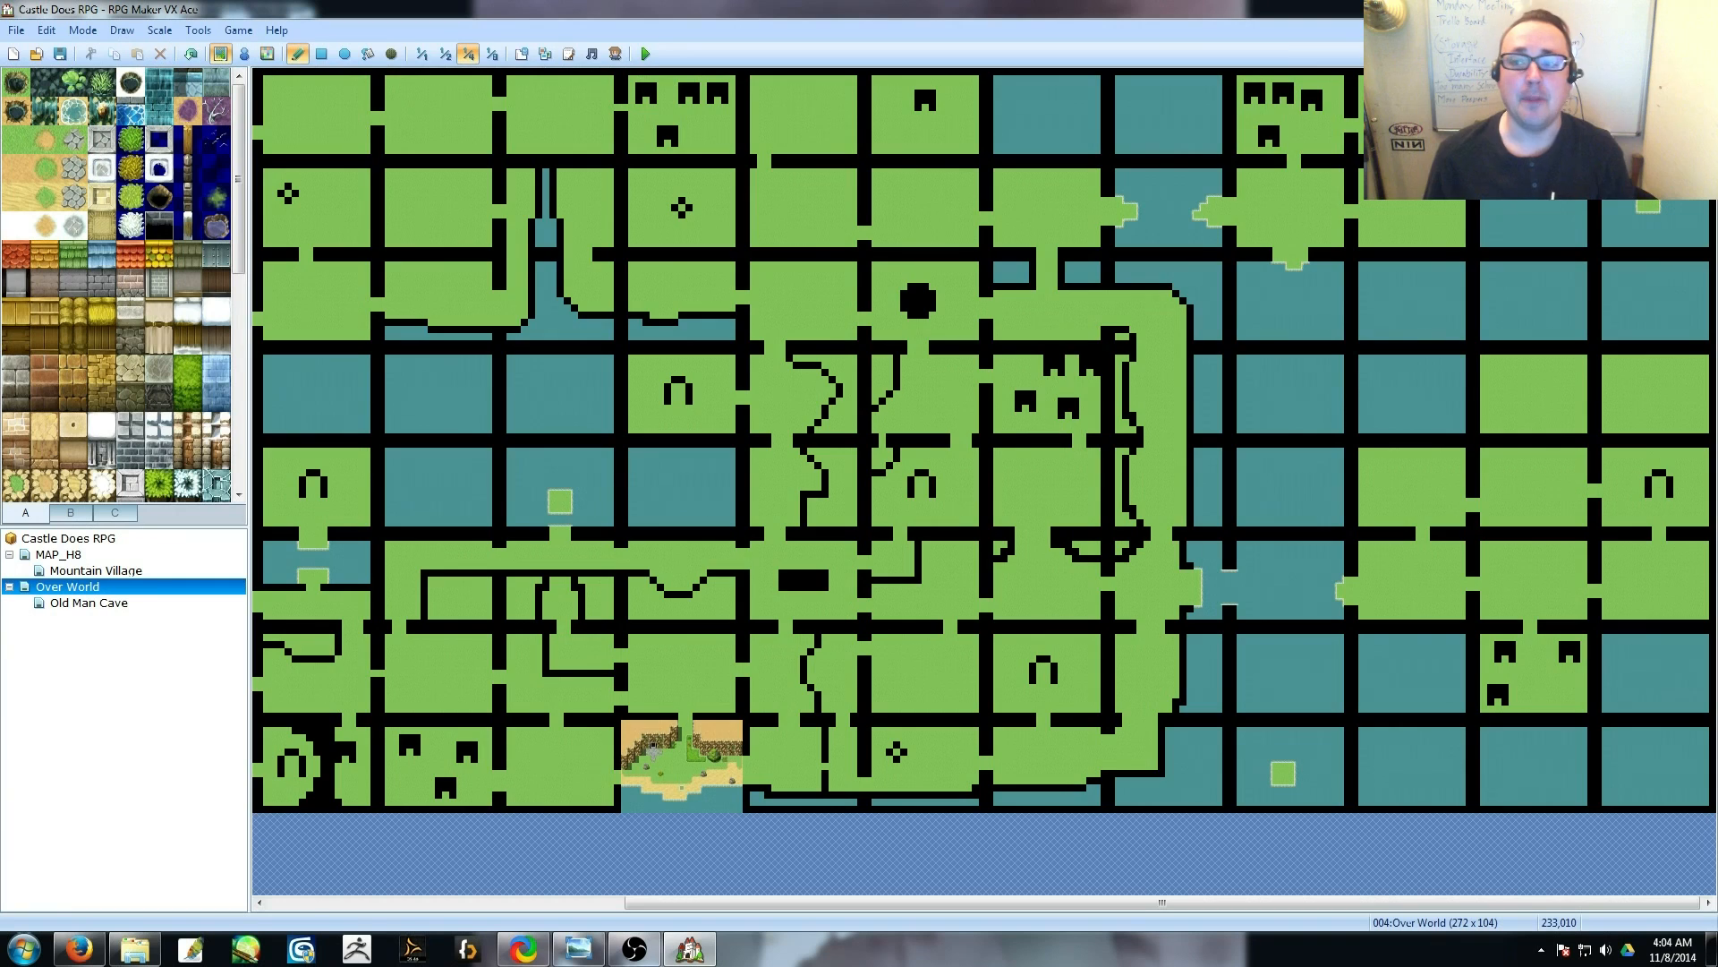
Replace the L-shaped black wall in the central screen with a curved wall running to that screen's eastern border.
scroll(1521, 443, "left", 5)
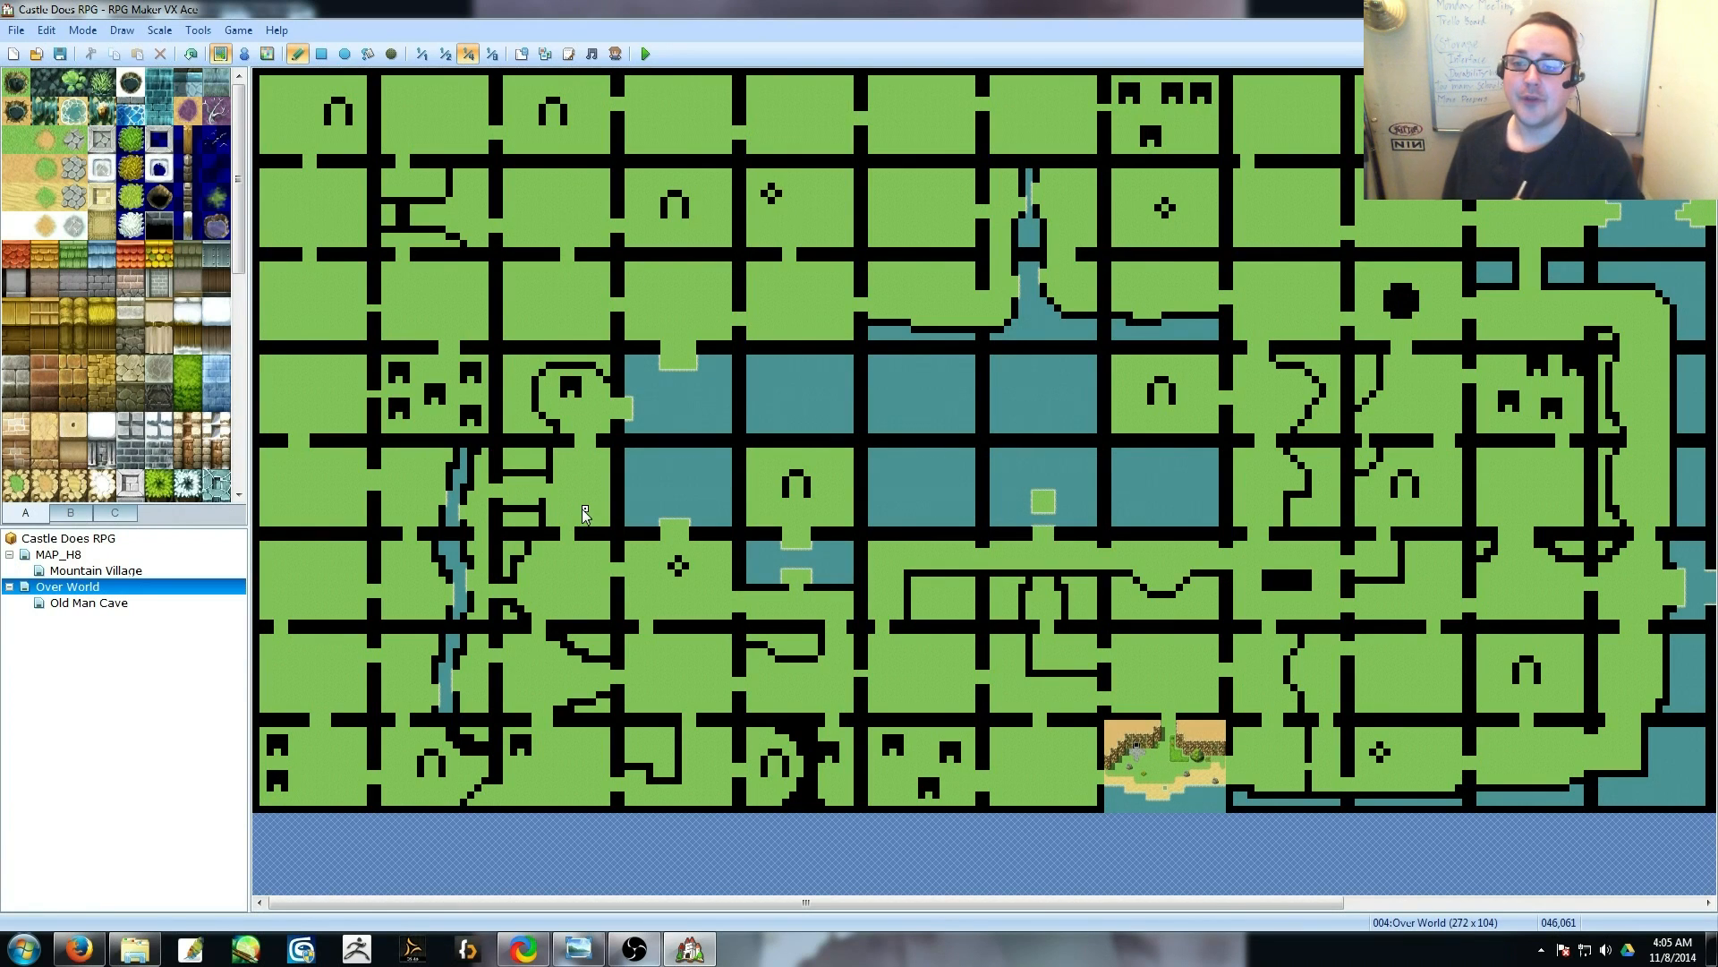
scroll(960, 535, "right", 5)
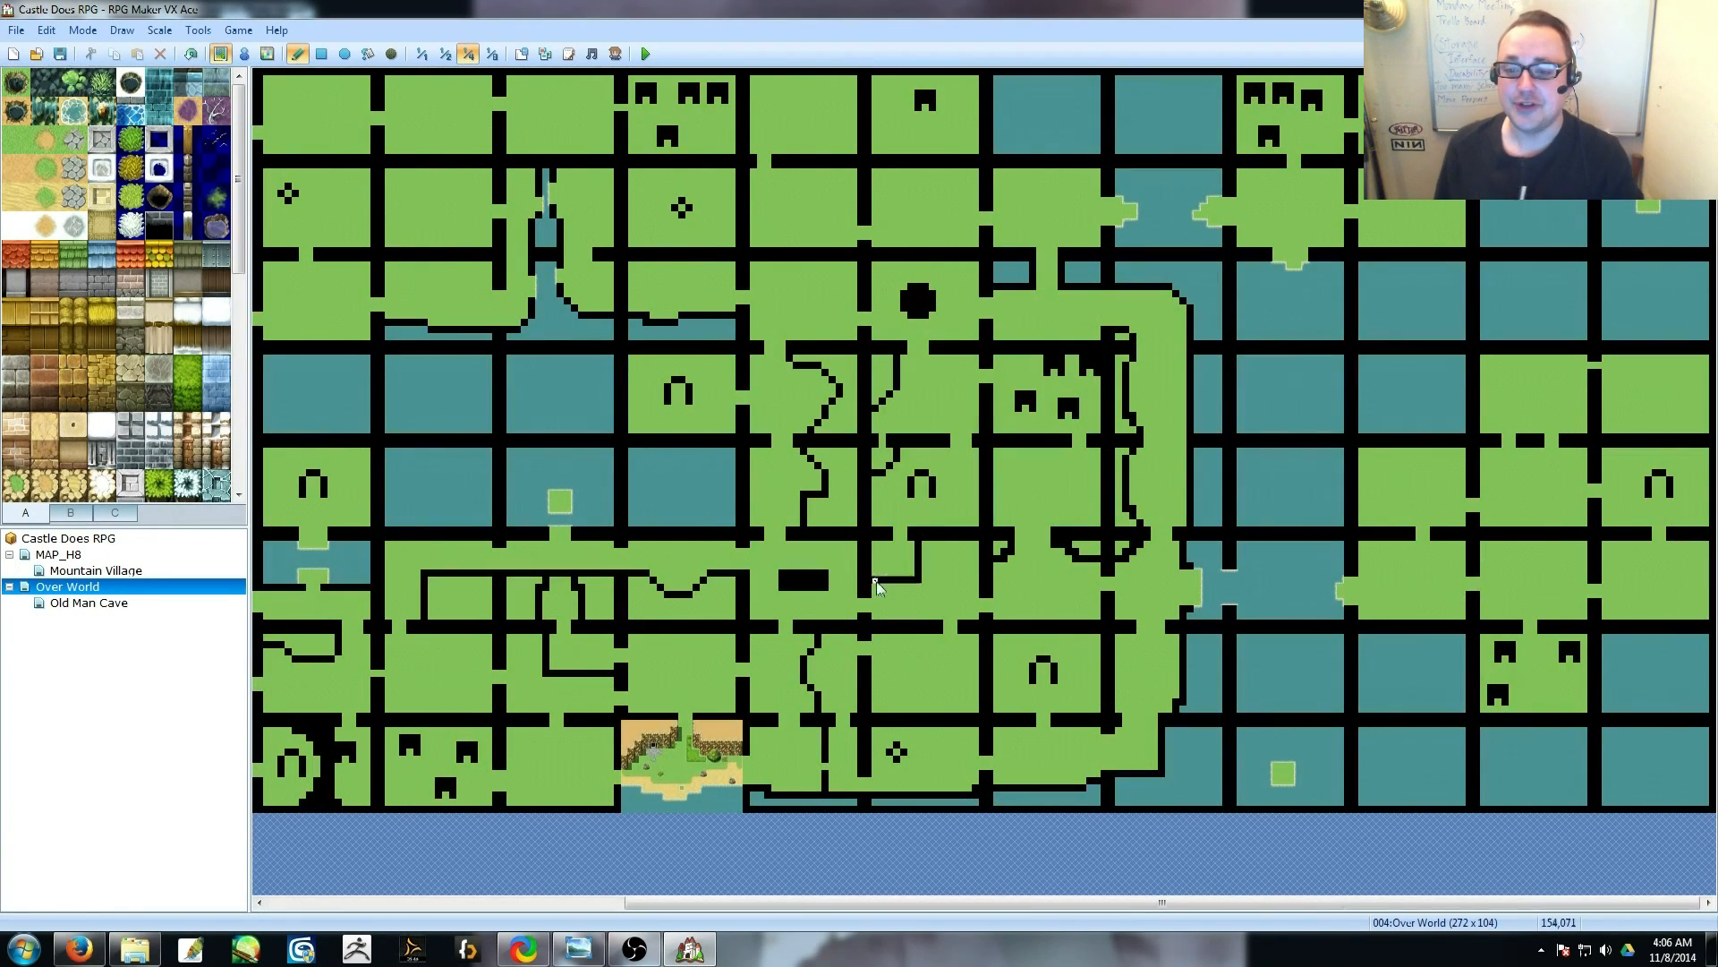
left_click_drag(992, 574, 942, 574)
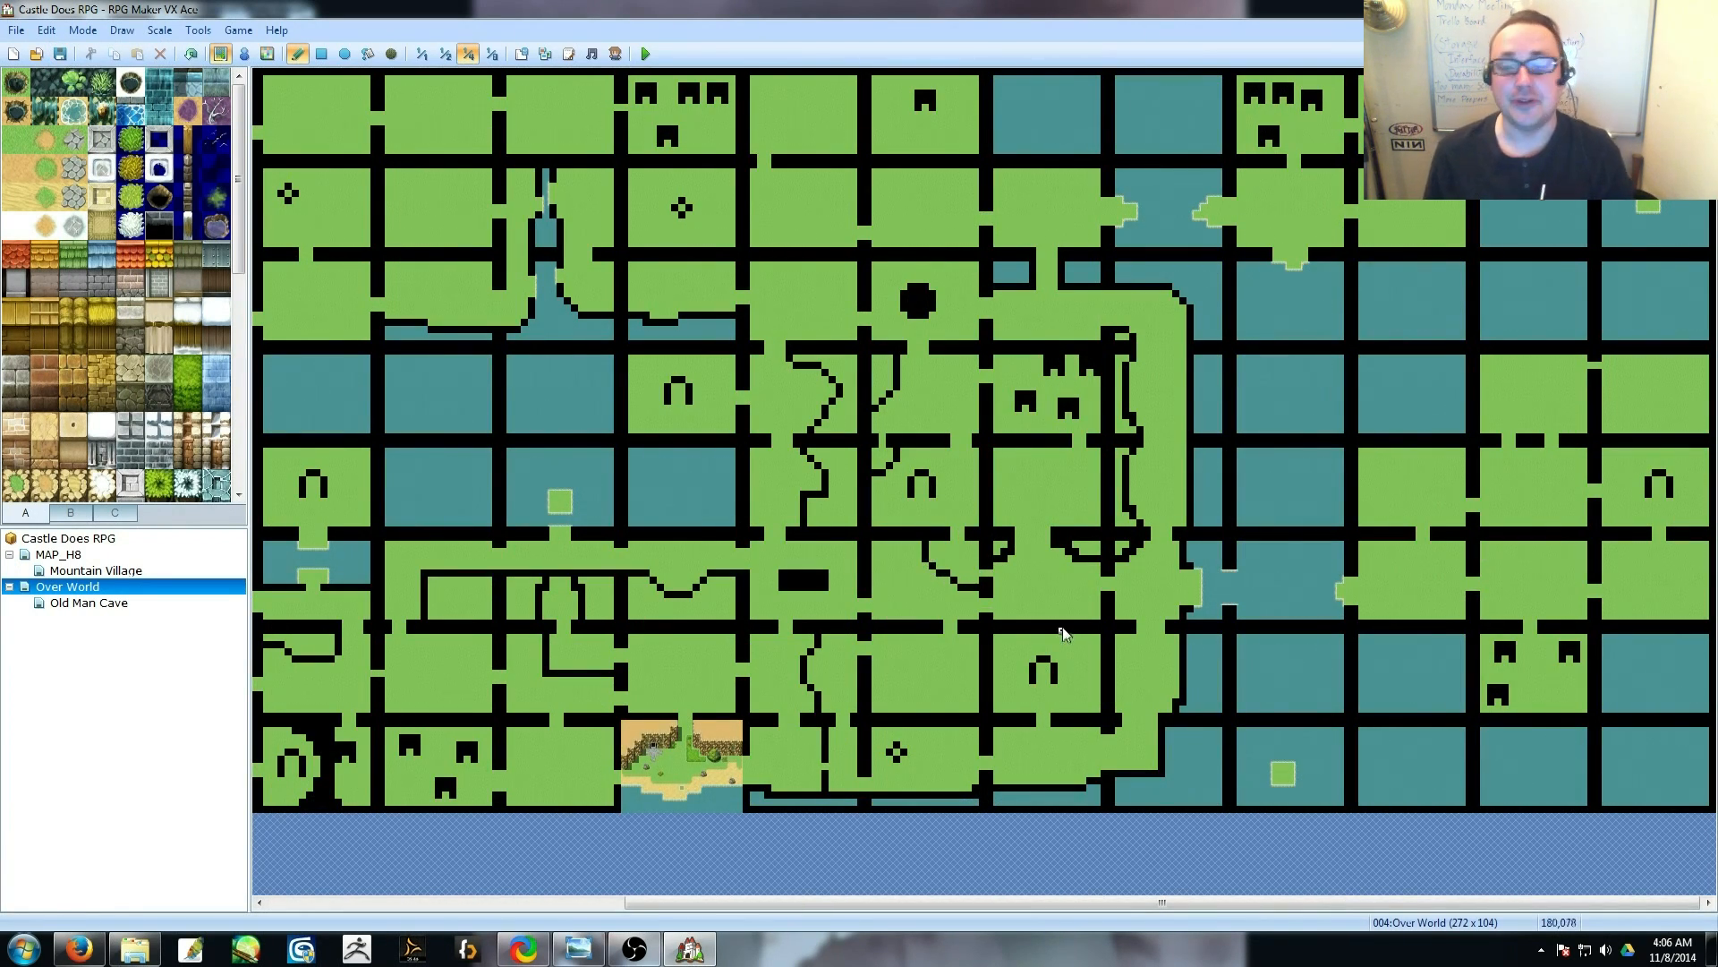
left_click_drag(1060, 628, 1513, 556)
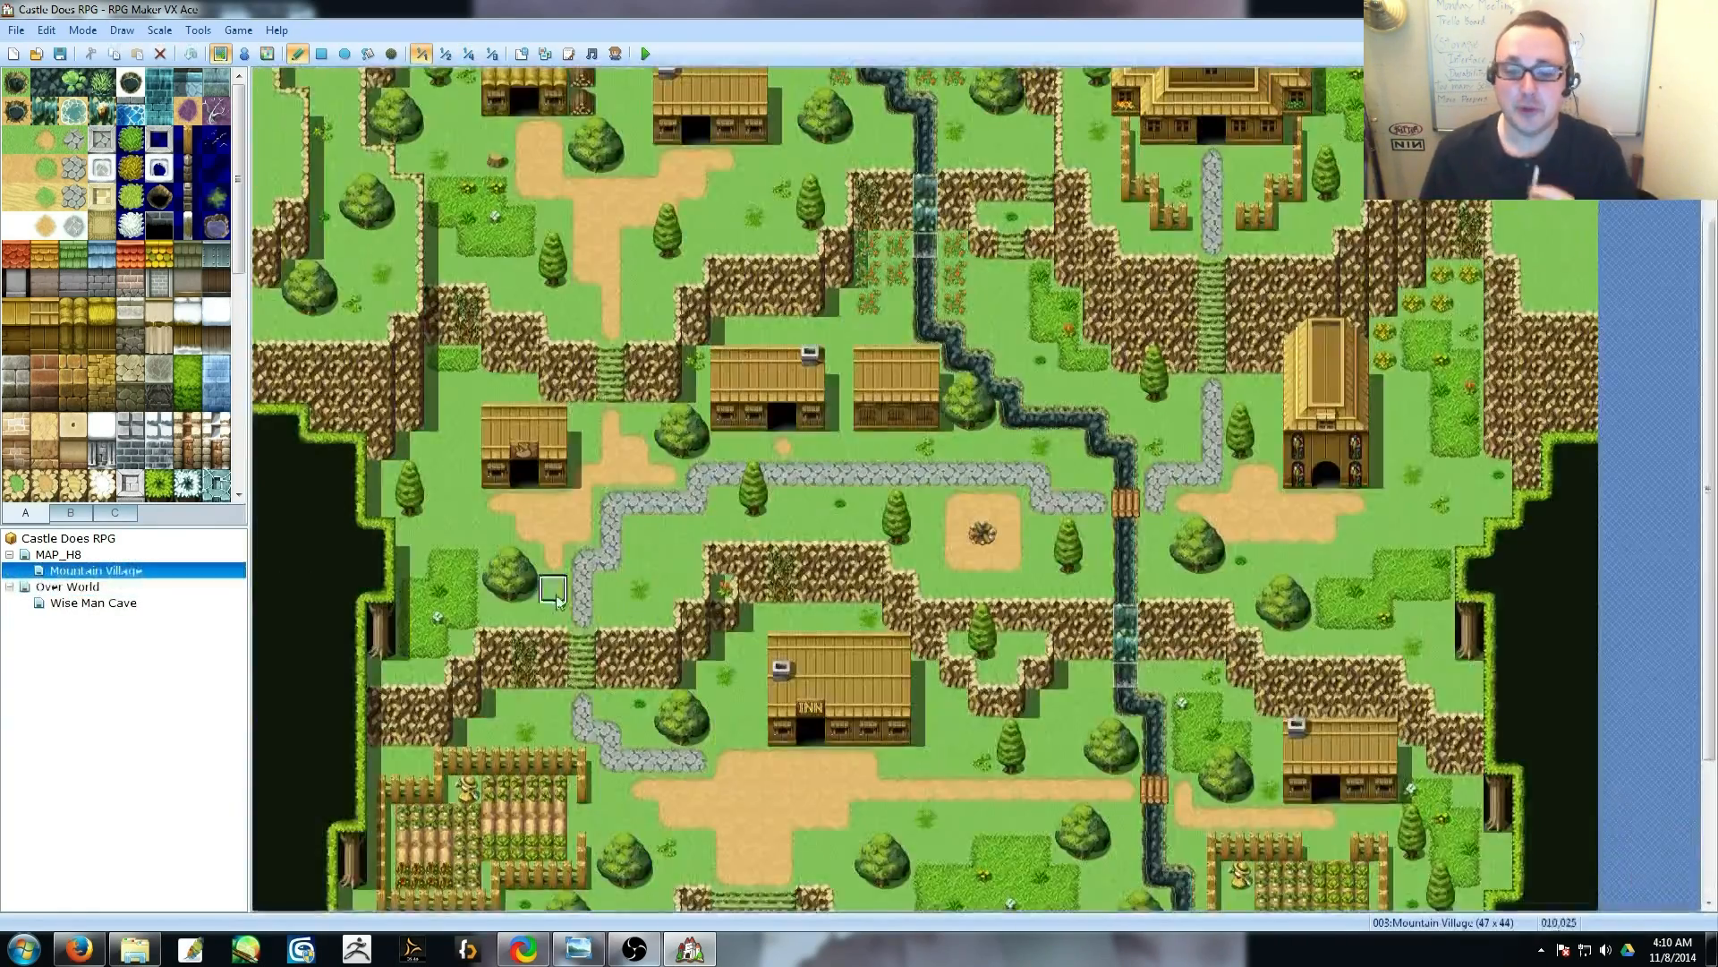
scroll(895, 484, "up", 3)
scroll(895, 484, "down", 5)
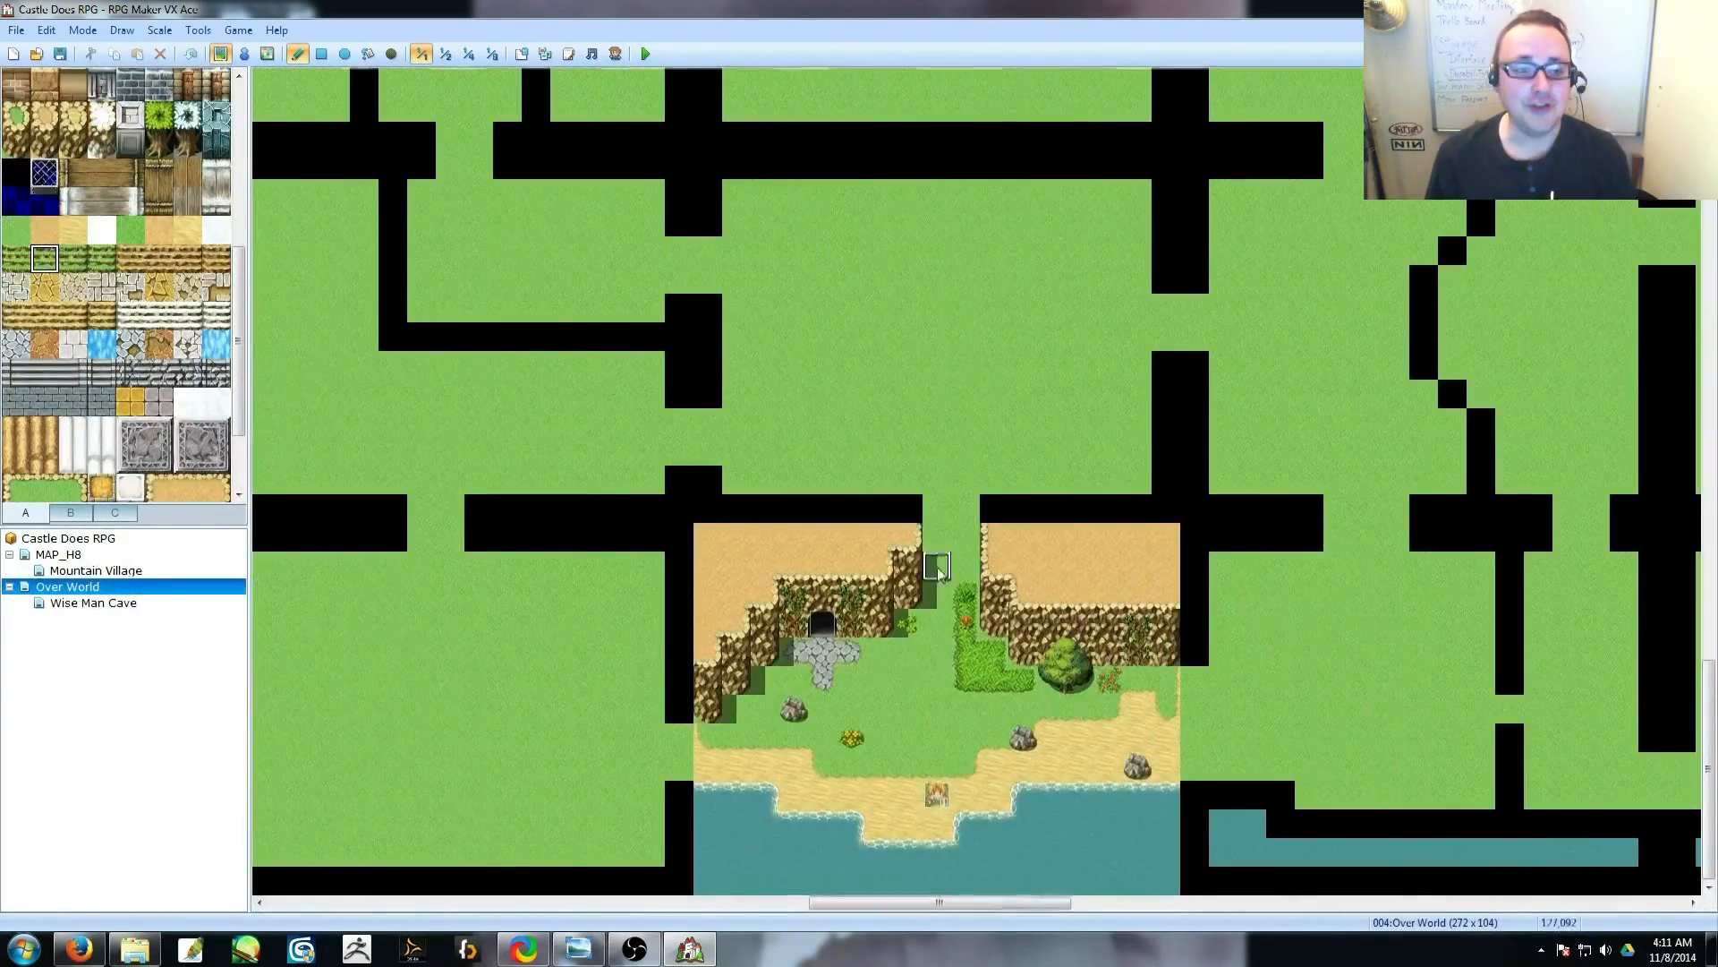
Fill the northern passage of the detailed beach screen with grassy stairs.
left_click(72, 258)
left_click_drag(966, 569, 966, 540)
left_click(16, 259)
left_click_drag(937, 569, 937, 540)
Extend the sandy beach and the sea eastward from the detailed beach screen into the neighbouring screen.
left_click_drag(1158, 578, 957, 575)
mouse_move(996, 737)
left_mouse_down()
mouse_move(1024, 797)
mouse_move(1425, 880)
left_mouse_up()
left_click_drag(1024, 796, 895, 792)
Extend the beach's sand plateau and its cliff face eastward over the black border by copying the existing cliff tiles.
right_click(838, 648)
mouse_move(866, 623)
left_mouse_down()
mouse_move(890, 648)
mouse_move(951, 597)
mouse_move(866, 594)
mouse_move(867, 539)
left_mouse_up()
right_click(809, 568)
right_click_drag(666, 565, 666, 538, "shift")
left_click(866, 539, "shift")
right_click(838, 569)
left_click(838, 594, "shift")
right_click(809, 594)
left_click(838, 594, "shift")
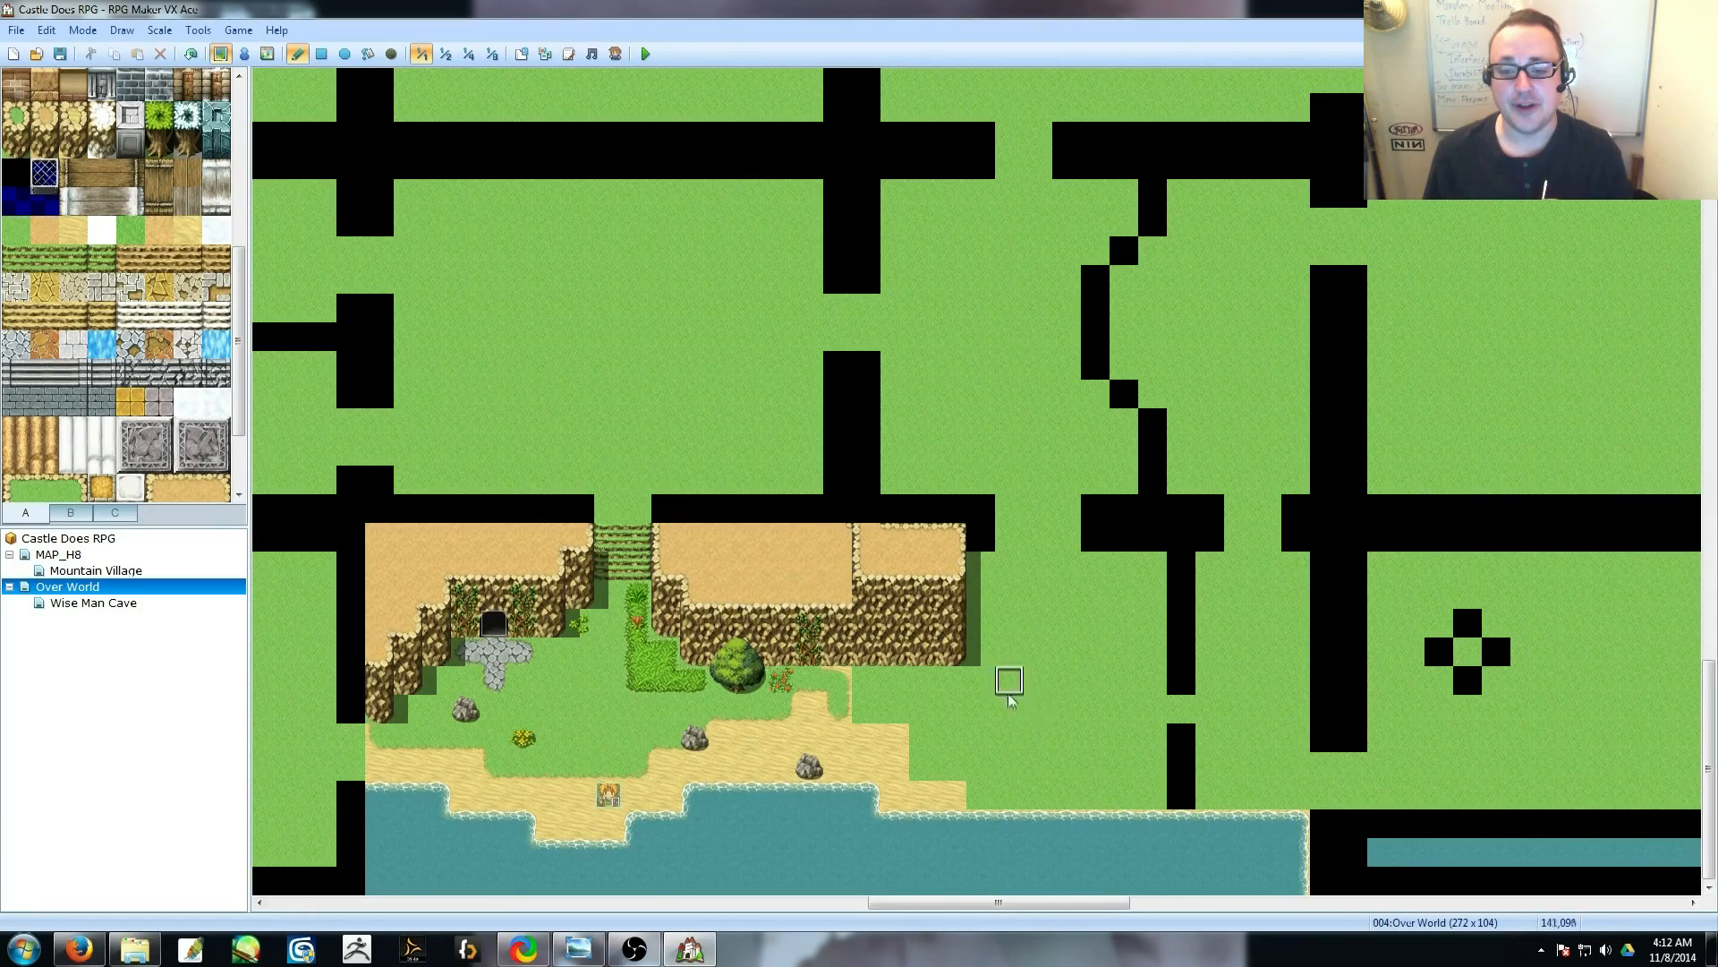
Raise the plateau's top edge northward over the black wall just east of the grassy stairs.
left_click_drag(723, 510, 668, 510)
right_click(668, 510)
left_click(866, 537, "shift")
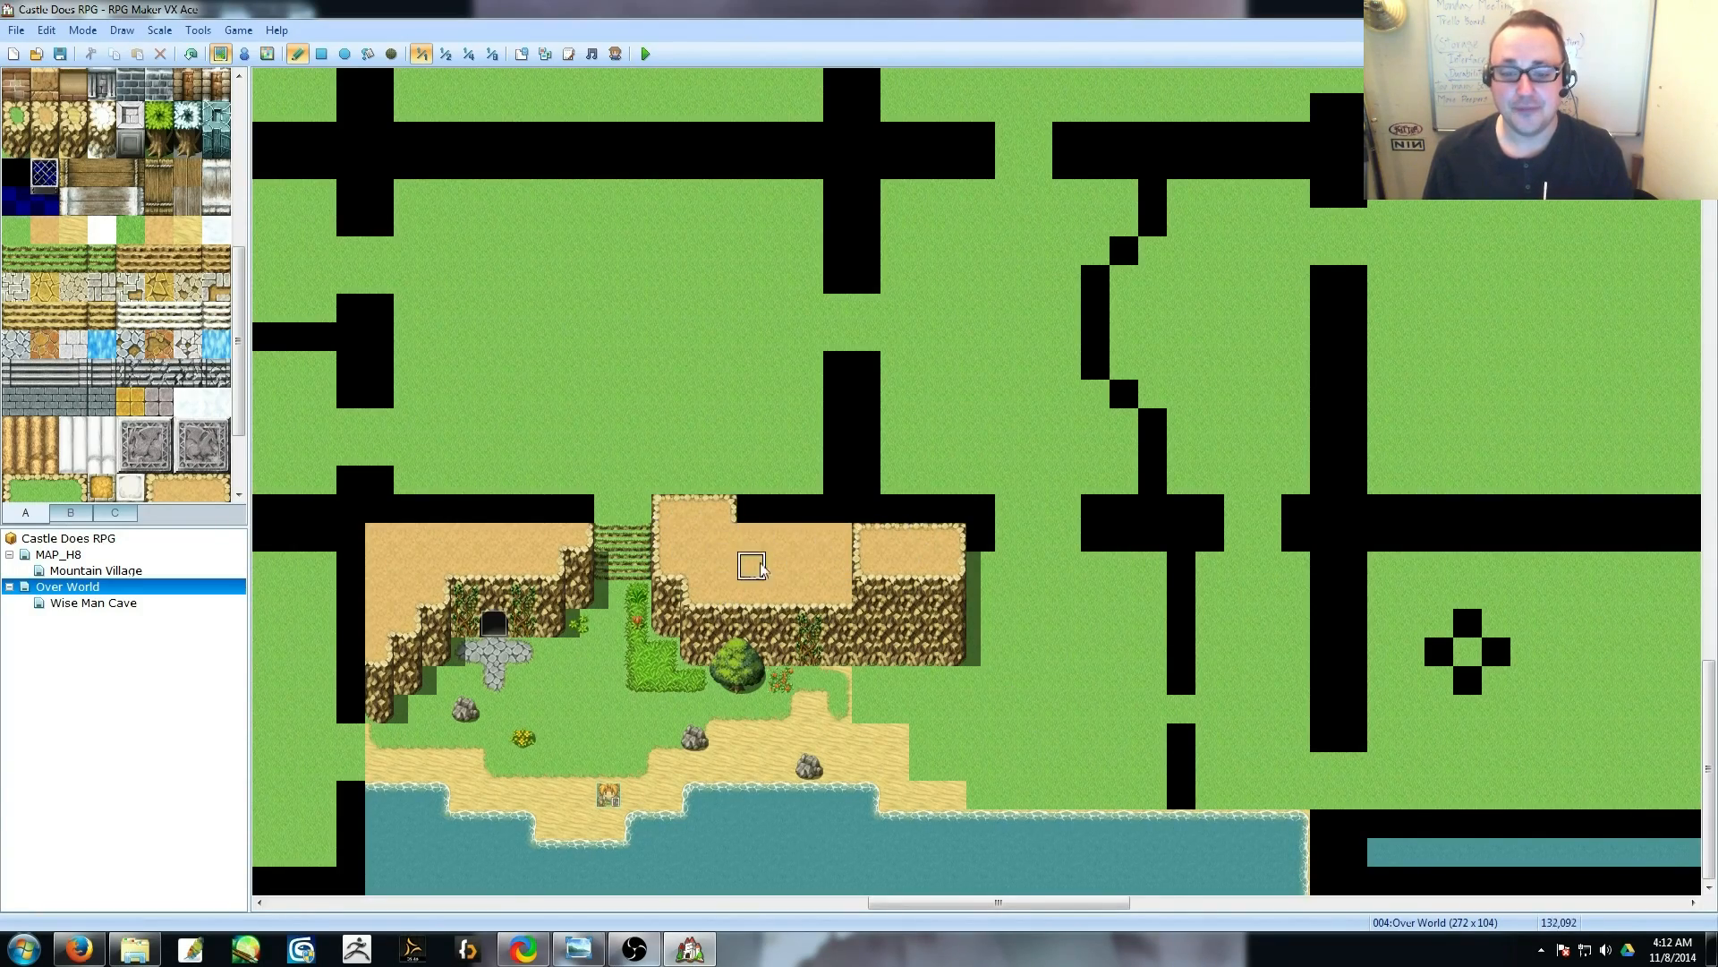
Extend the sandy shore farther east and build a rocky outcrop over the lower end of the black wall.
left_click_drag(595, 719, 950, 719)
left_click_drag(912, 658, 574, 658)
left_click_drag(1000, 795, 1142, 794)
left_click_drag(1171, 738, 1229, 795)
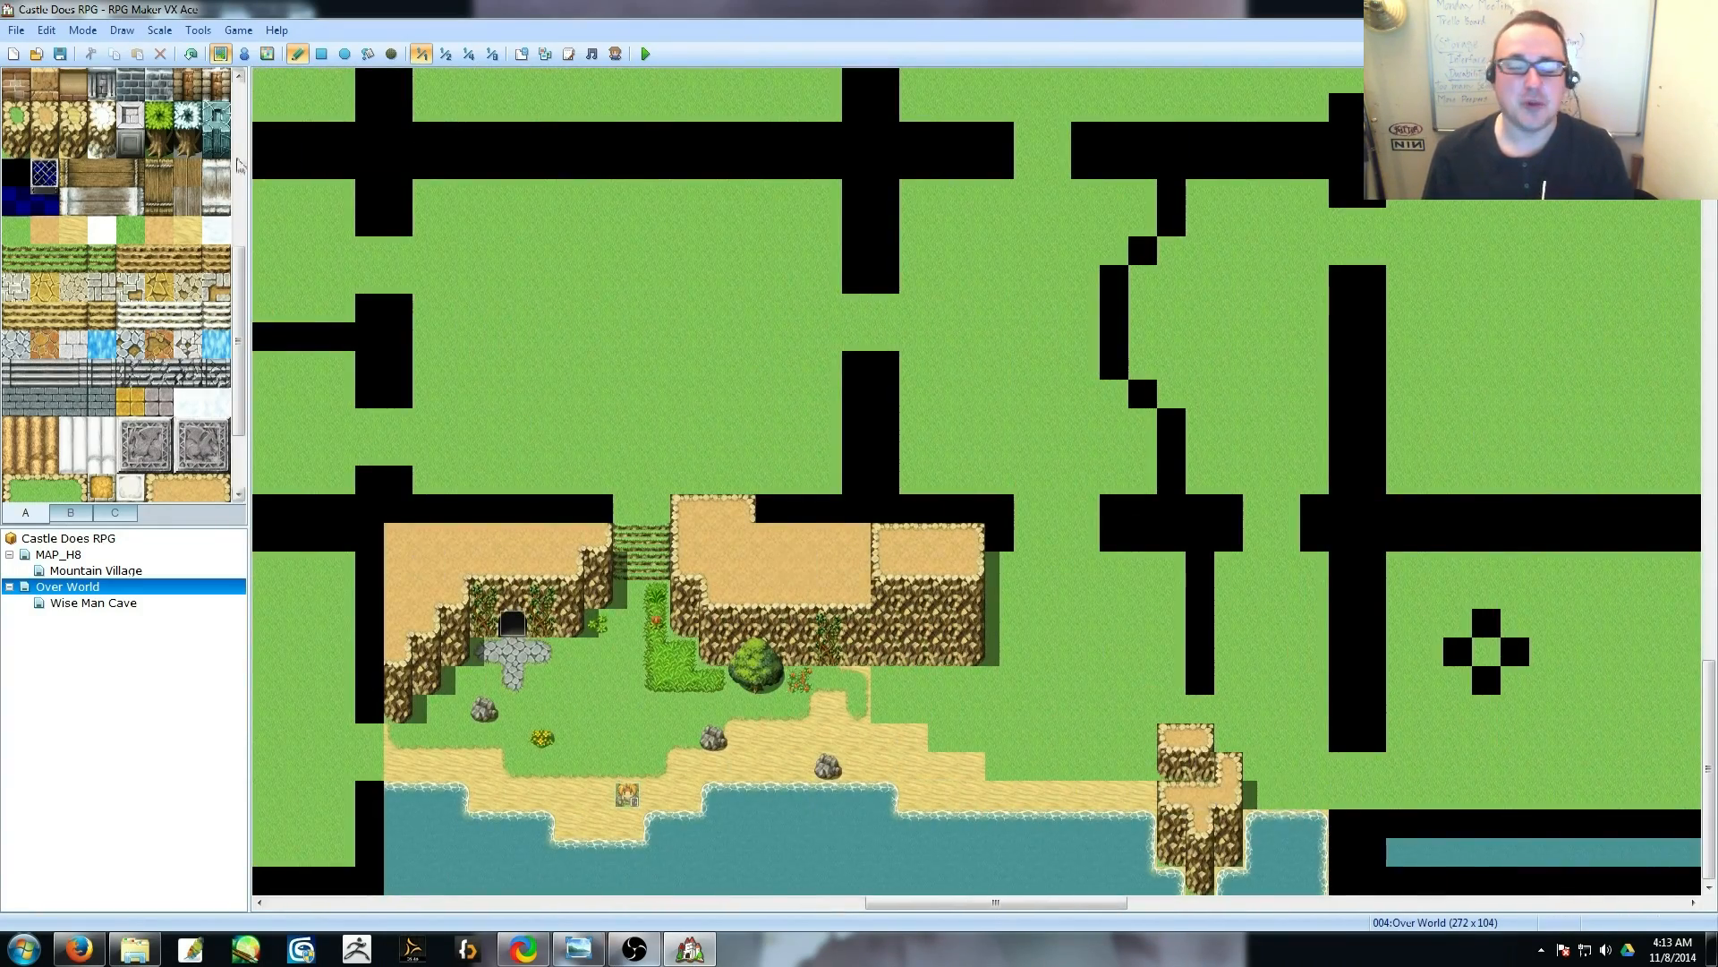
Paint irregular sand steps into the grass along the shore between the plateau and the rocky outcrop.
left_click_drag(239, 341, 239, 280)
left_click(46, 254)
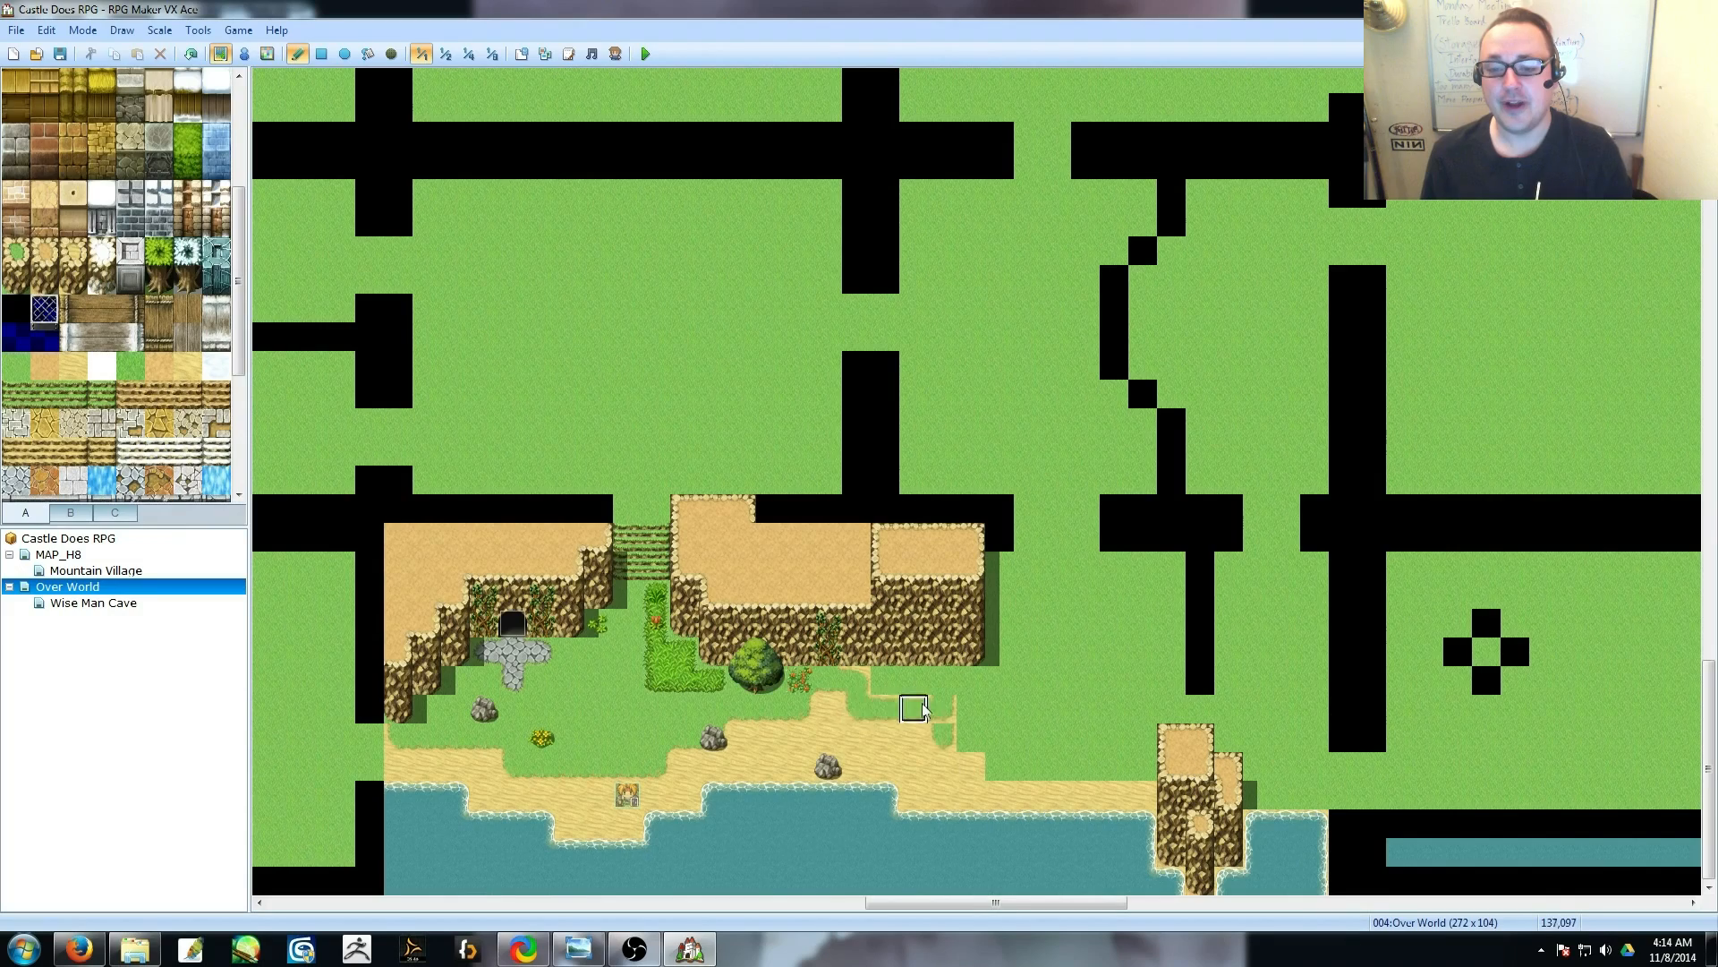
left_click_drag(971, 779, 1037, 723)
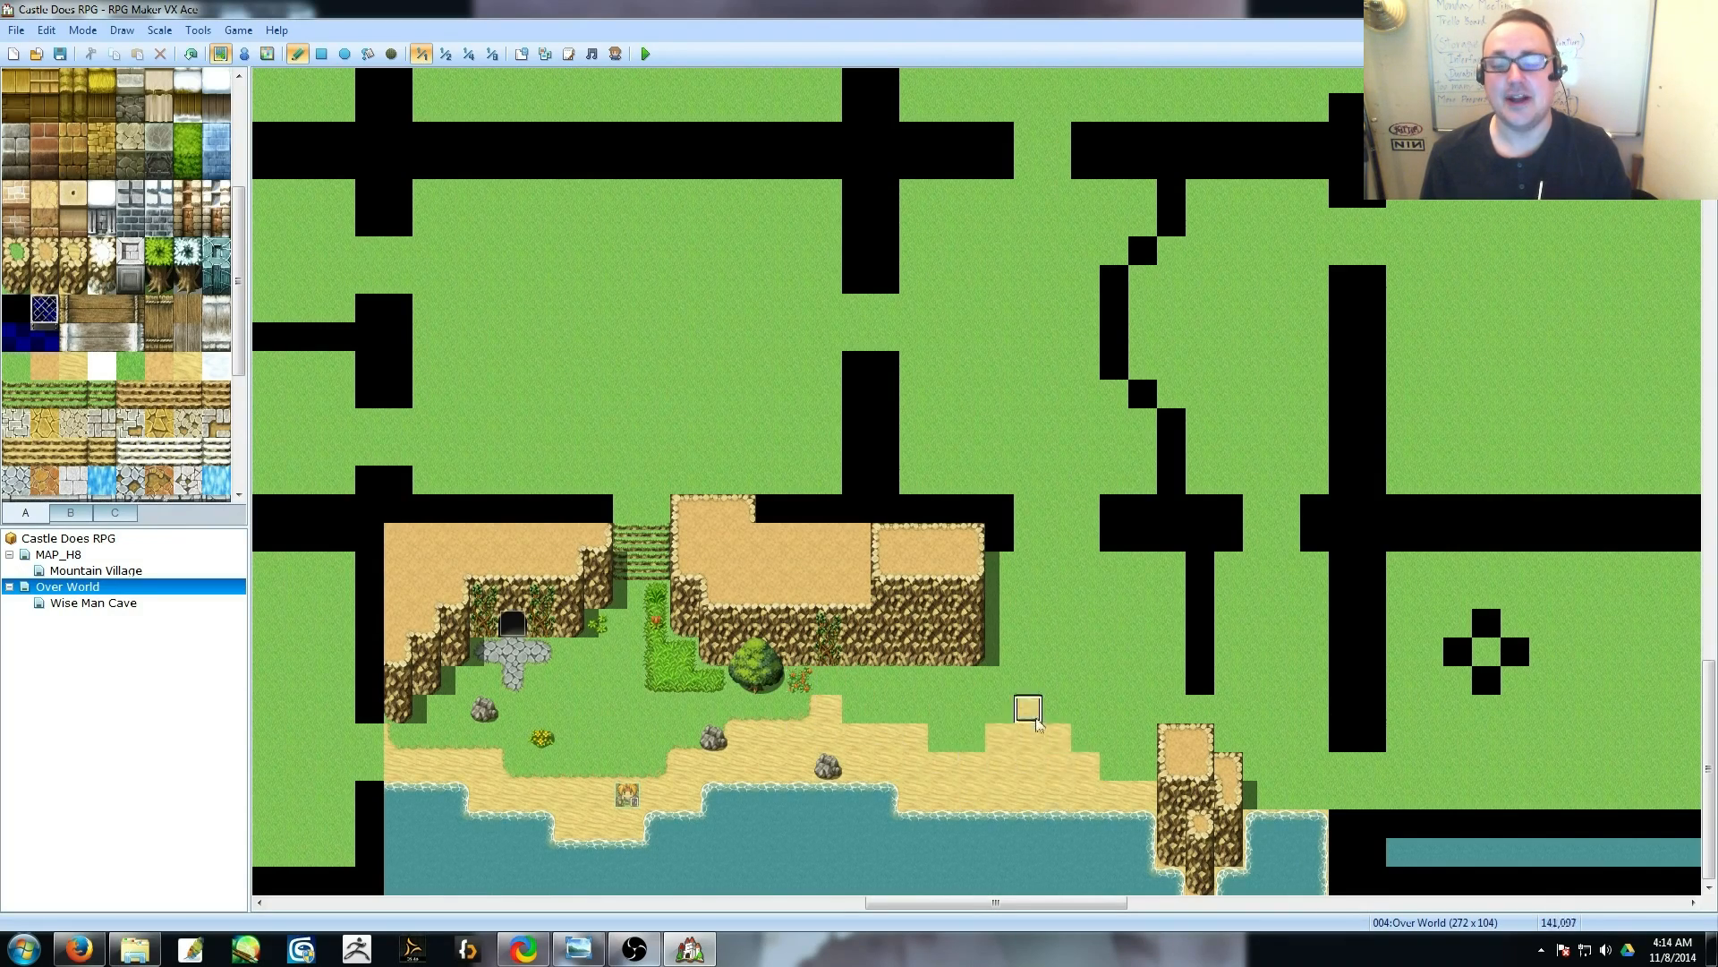
Continue the sand and sea coastline eastward past the rocky outcrop along the southern edge of the next screens.
scroll(591, 743, "right", 3, "shift")
right_click(1187, 825)
mouse_move(1130, 795)
left_mouse_down()
mouse_move(1187, 793)
mouse_move(1103, 882)
mouse_move(1674, 881)
left_mouse_up()
scroll(1496, 885, "right", 3)
mouse_move(1496, 884)
left_mouse_down()
mouse_move(966, 794)
mouse_move(1334, 844)
mouse_move(1162, 790)
left_mouse_up()
Place a wooden entrance tile in the centre of the black cross marker in the screen east of the outcrop.
left_click(1349, 658)
right_click(1199, 683)
left_click_drag(1171, 678, 1142, 651)
left_click(71, 513)
scroll(125, 376, "down", 3)
left_click(217, 372)
left_click(1311, 625)
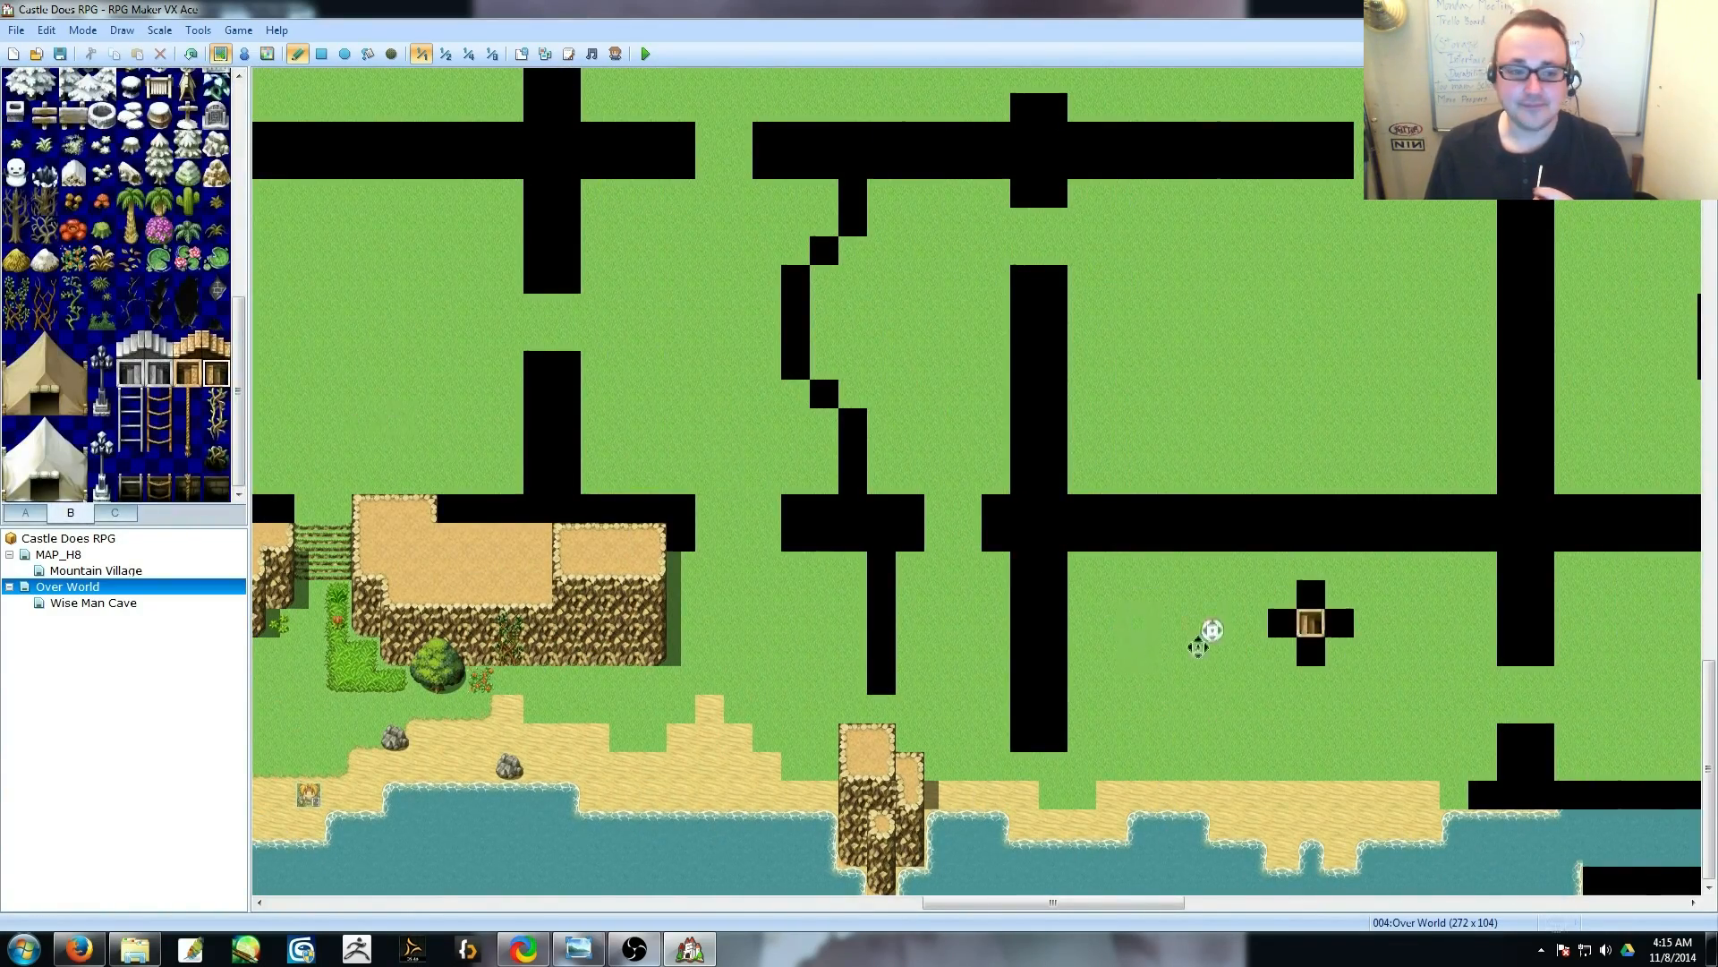
Copy the grassy stairs into the northern passage of the screen east of the beach.
left_click_drag(1135, 904, 1066, 903)
right_click(714, 565)
left_click_drag(1146, 510, 1088, 537)
Paint a winding dark rocky stream beside the black wall just north of the rocky outcrop.
left_click(26, 512)
left_click(114, 513)
left_click(71, 513)
mouse_move(239, 371)
left_mouse_down()
mouse_move(241, 274)
mouse_move(240, 390)
mouse_move(239, 238)
left_mouse_up()
left_click(114, 513)
left_click(25, 513)
left_click_drag(1202, 596, 1246, 676)
mouse_move(985, 903)
left_mouse_down()
mouse_move(1017, 903)
mouse_move(969, 903)
left_mouse_up()
left_click_drag(1159, 573, 1289, 734)
left_click_drag(969, 903, 960, 903)
left_click(115, 516)
left_click(70, 513)
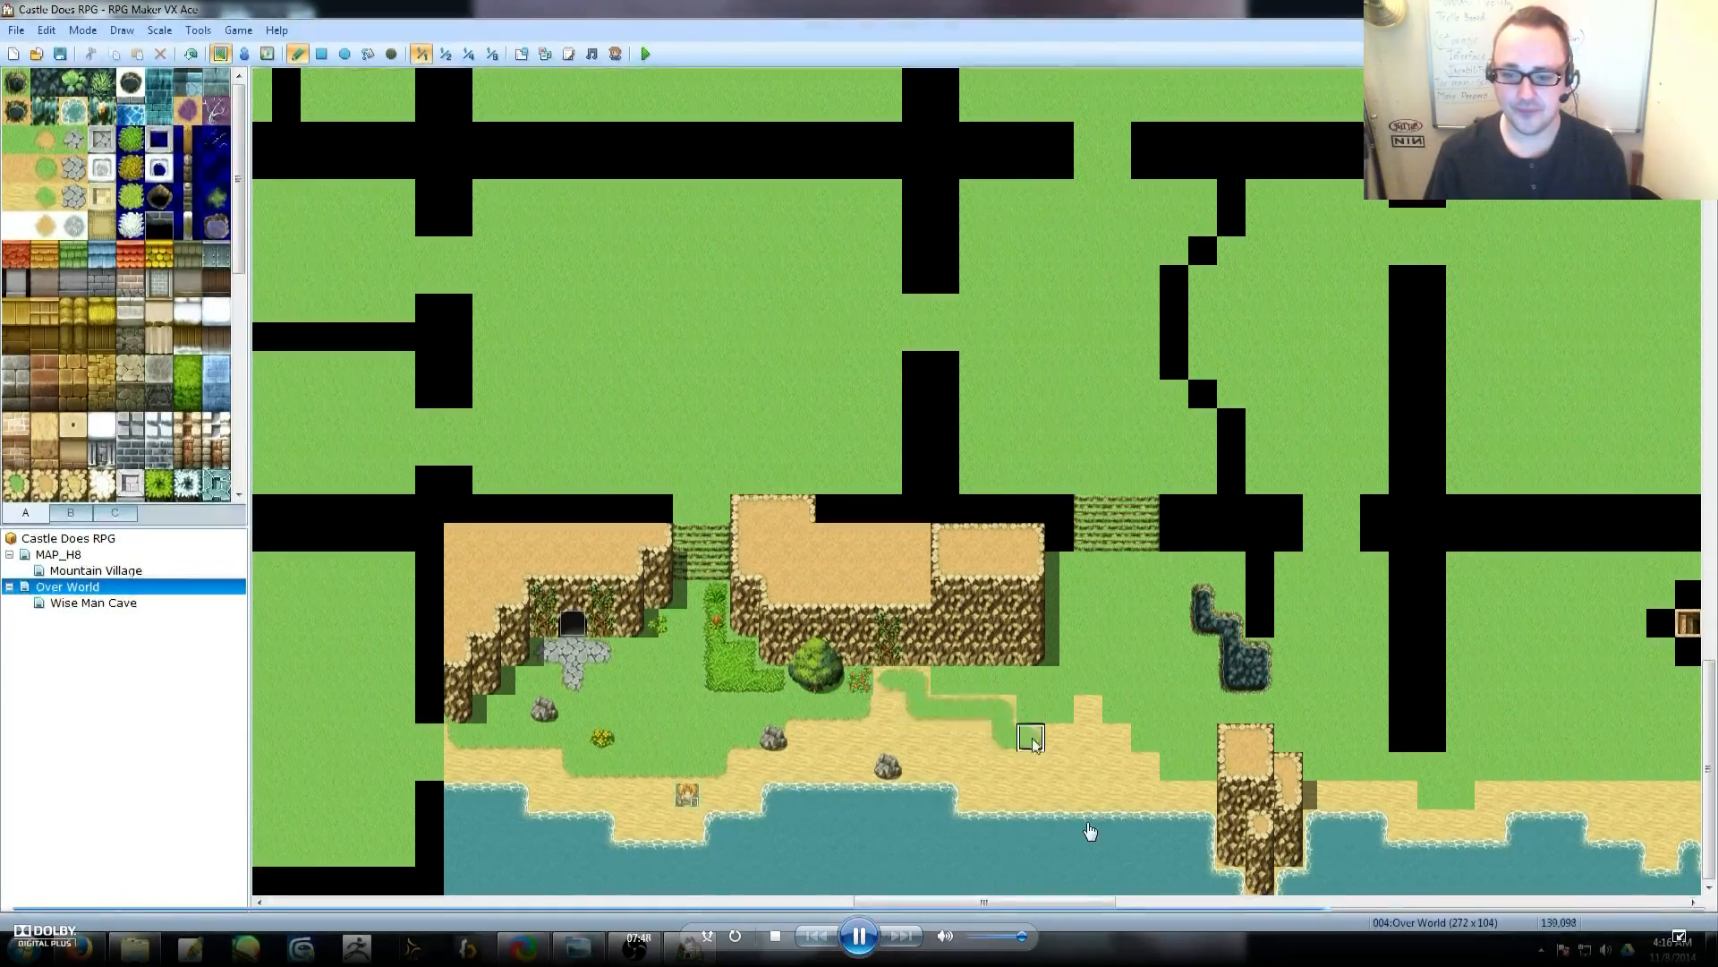
Smooth the grass edge of the beach and add a protruding cliff column, copied from the outcrop, to the plateau's eastern face.
mouse_move(888, 682)
left_mouse_down()
mouse_move(1089, 710)
mouse_move(1201, 769)
mouse_move(1116, 740)
left_mouse_up()
right_click_drag(1260, 823, 1260, 881)
left_click(1002, 625)
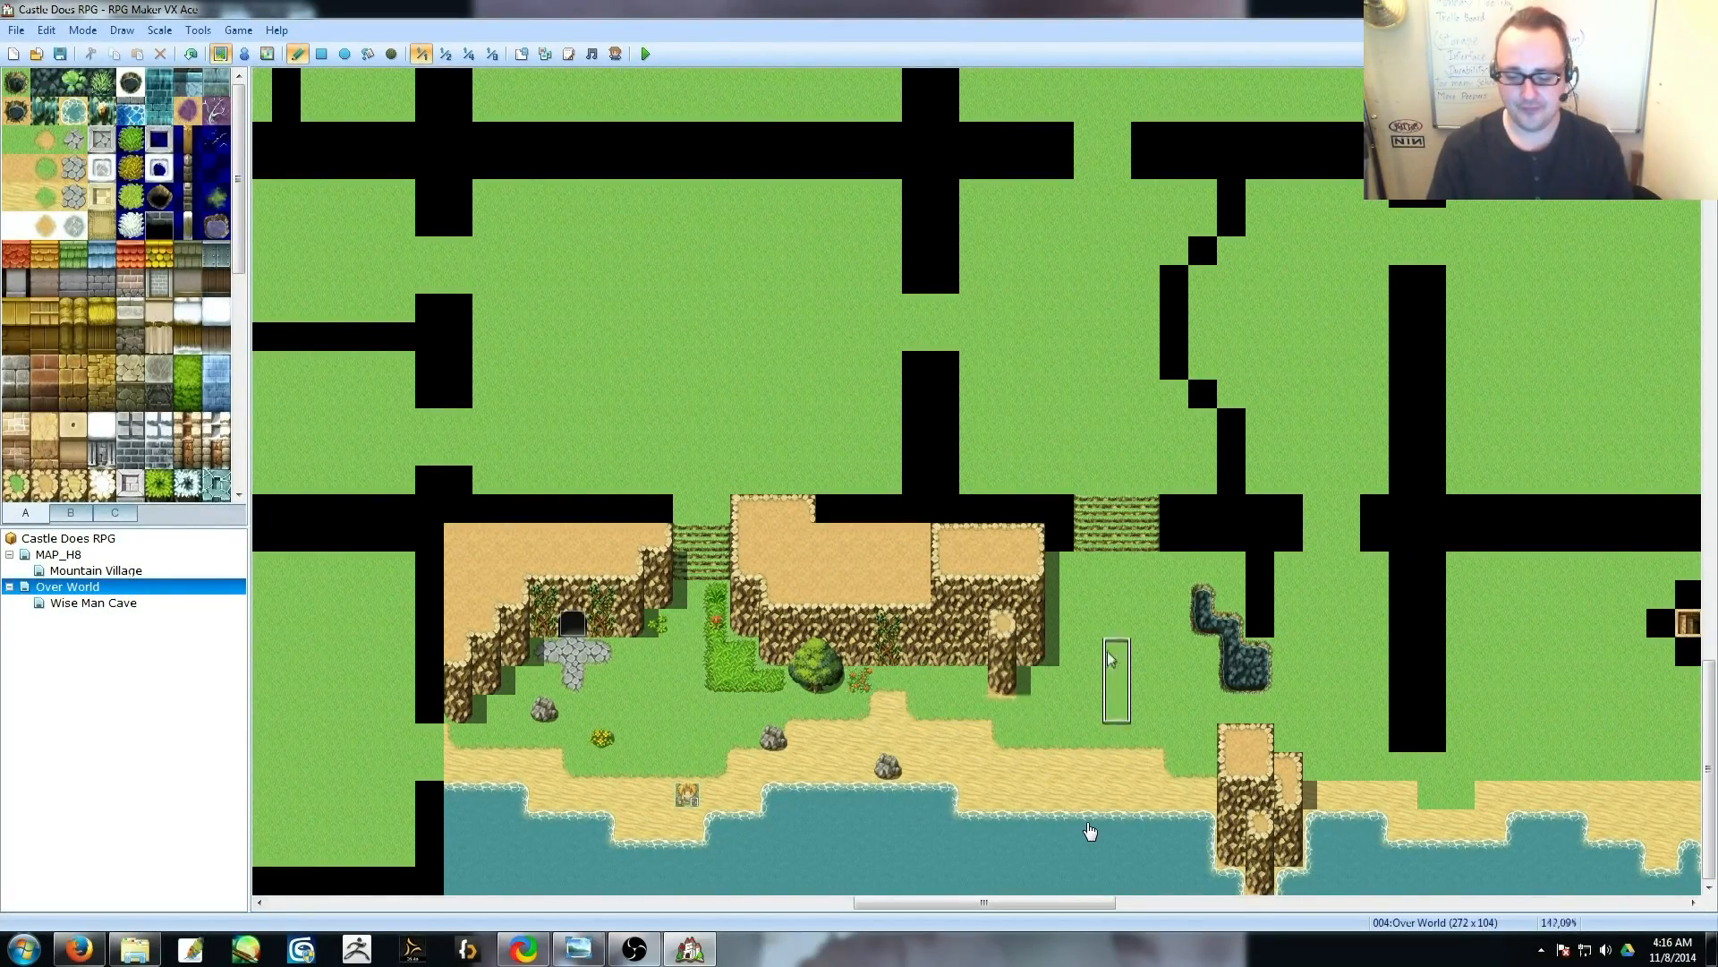
left_click_drag(239, 179, 239, 231)
left_click(16, 394)
left_click(1003, 680)
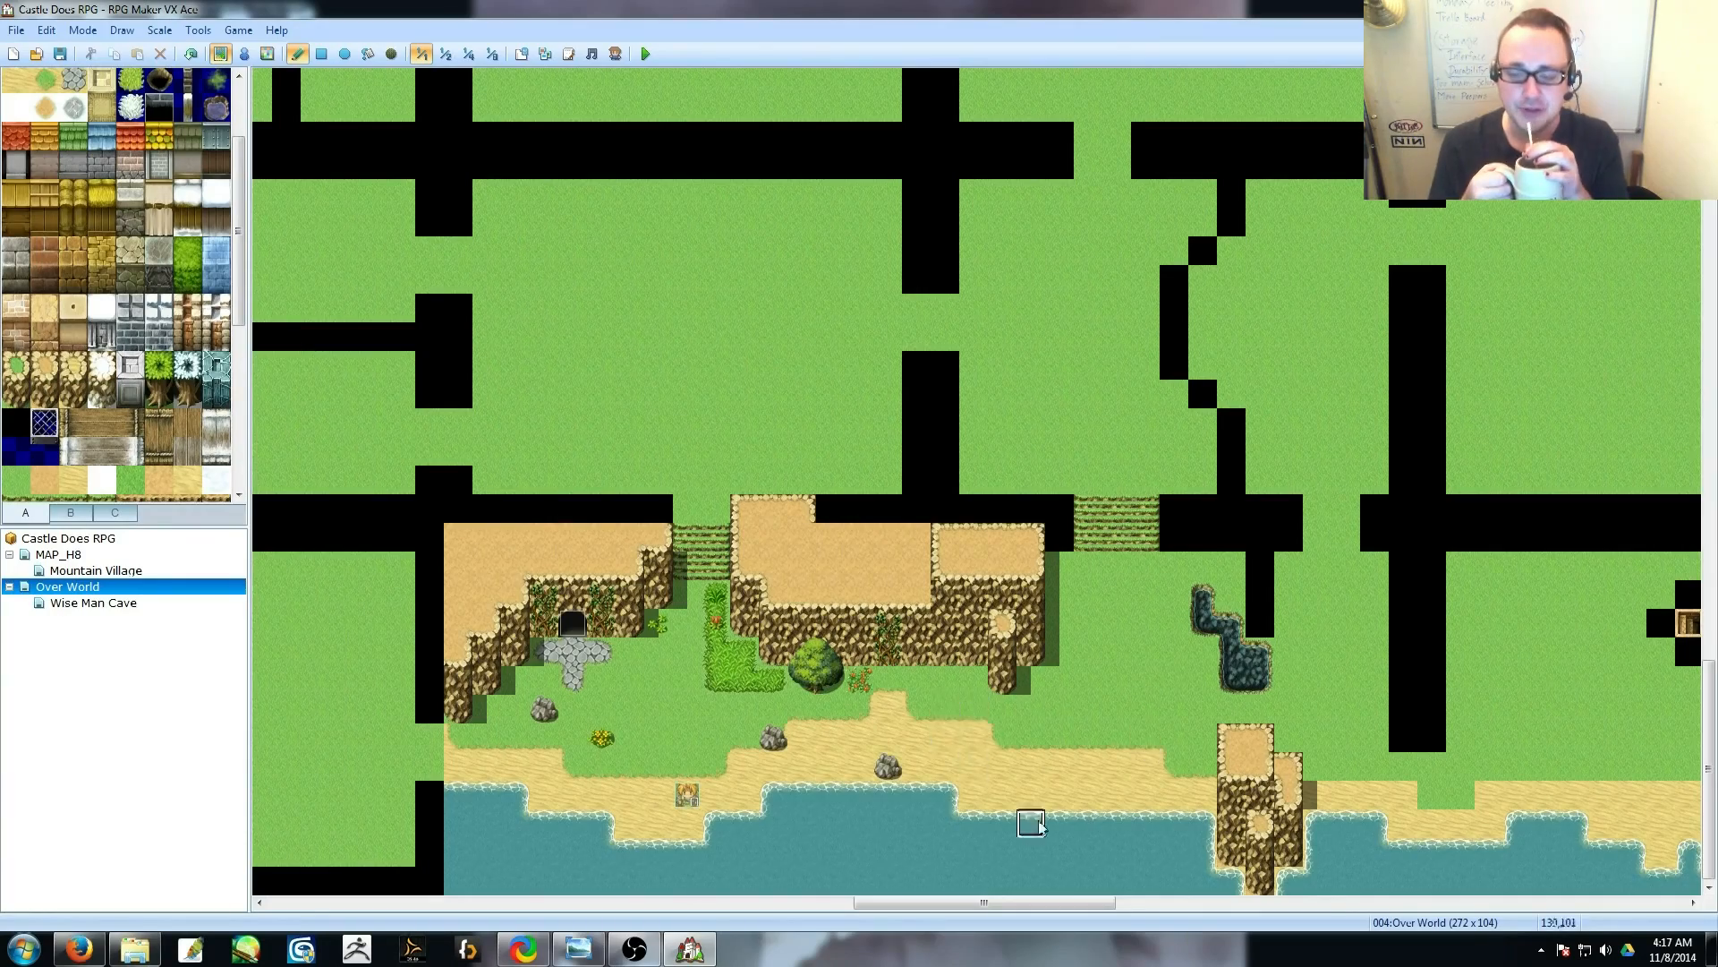
Paint tall grass from the eastern stairs toward the outcrop and extend the tall grass patch beside the large tree.
left_click_drag(1028, 903, 1062, 903)
left_click_drag(239, 278, 239, 438)
left_click_drag(975, 903, 927, 903)
key("ctrl+z")
mouse_move(1277, 734)
left_mouse_down()
mouse_move(1154, 627)
mouse_move(1159, 572)
mouse_move(1200, 624)
left_mouse_up()
left_click(1314, 709)
left_click_drag(1342, 709, 1286, 681)
left_click(1229, 652)
left_click_drag(969, 903, 960, 903)
mouse_move(881, 710)
left_mouse_down()
mouse_move(877, 686)
mouse_move(911, 750)
mouse_move(937, 740)
left_mouse_up()
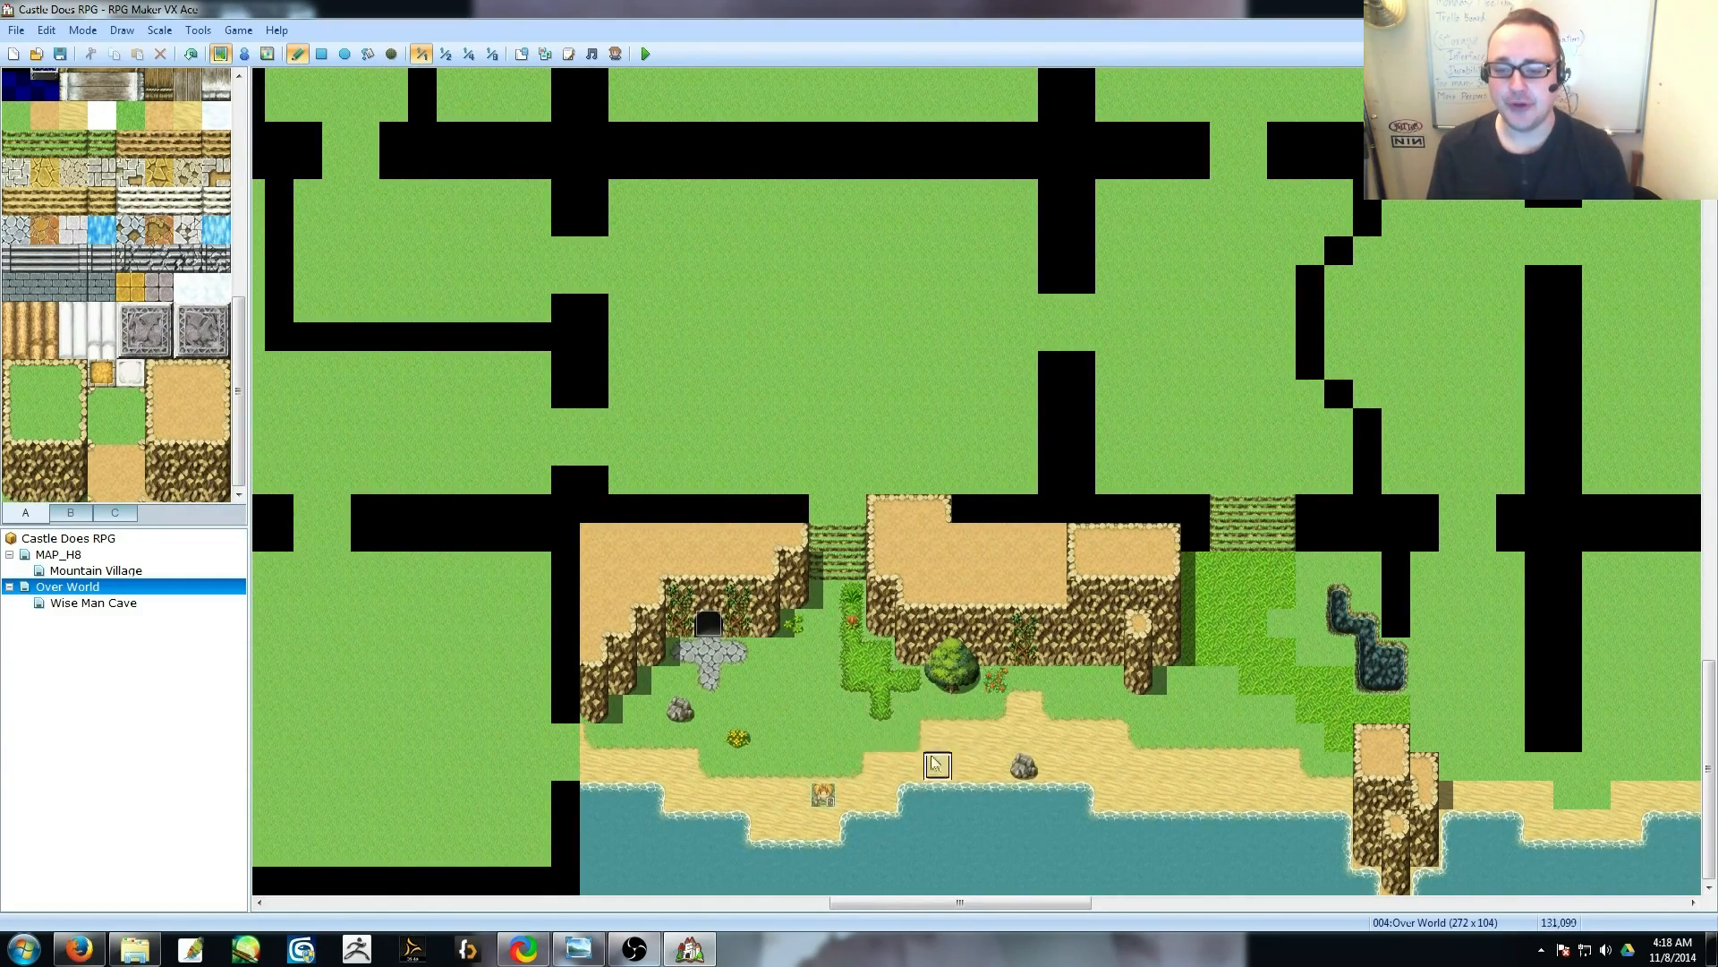
Place a rock at the beach's grass edge just below the tall grass patch near the large tree.
left_click(70, 513)
left_click(26, 513)
left_click_drag(242, 179, 247, 392)
left_click(69, 513)
left_click_drag(240, 326, 240, 213)
left_click(26, 514)
left_click(70, 514)
left_click(115, 514)
left_click(27, 515)
left_click(77, 516)
left_click(216, 310)
left_click(880, 739)
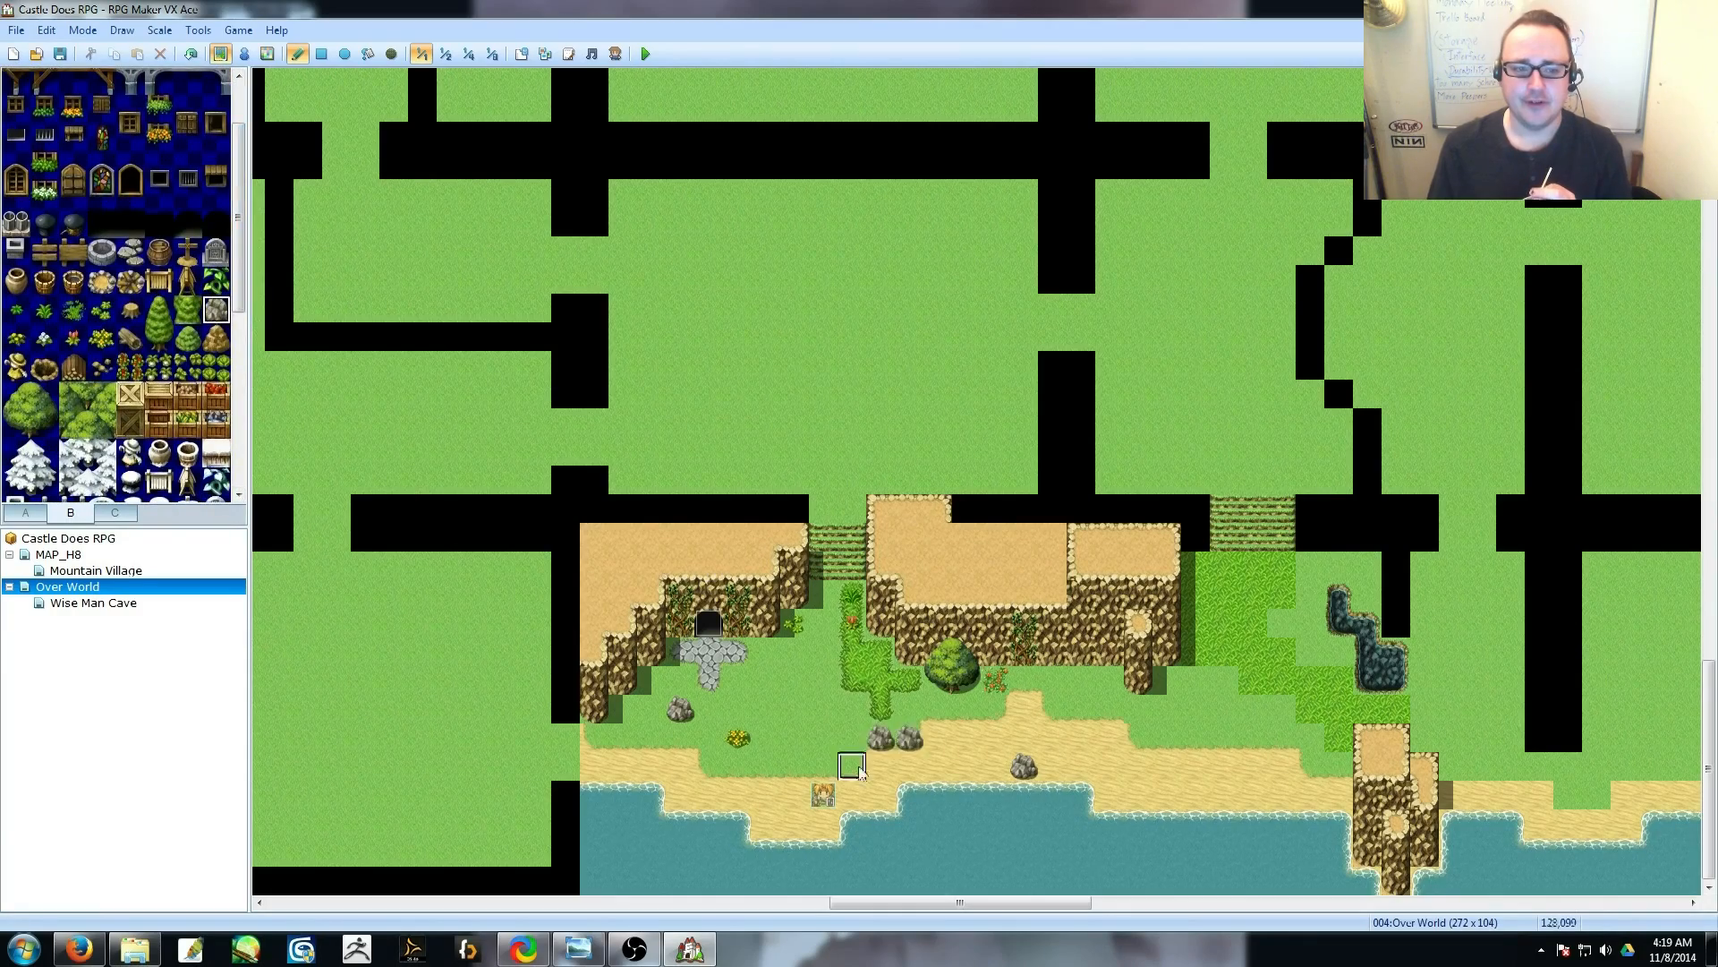
right_click(883, 737)
Reshape the eastern tall grass, widening it below the stairs and extending it to the cliff column and the outcrop.
scroll(1243, 658, "left", 1)
right_click(1244, 656)
mouse_move(1218, 683)
left_mouse_down()
mouse_move(1190, 683)
mouse_move(1327, 746)
mouse_move(1163, 740)
left_mouse_up()
right_click(1132, 760)
left_click_drag(1303, 797, 1334, 795)
right_click(1304, 740)
left_click(1443, 708)
left_click_drag(1357, 660, 1330, 583)
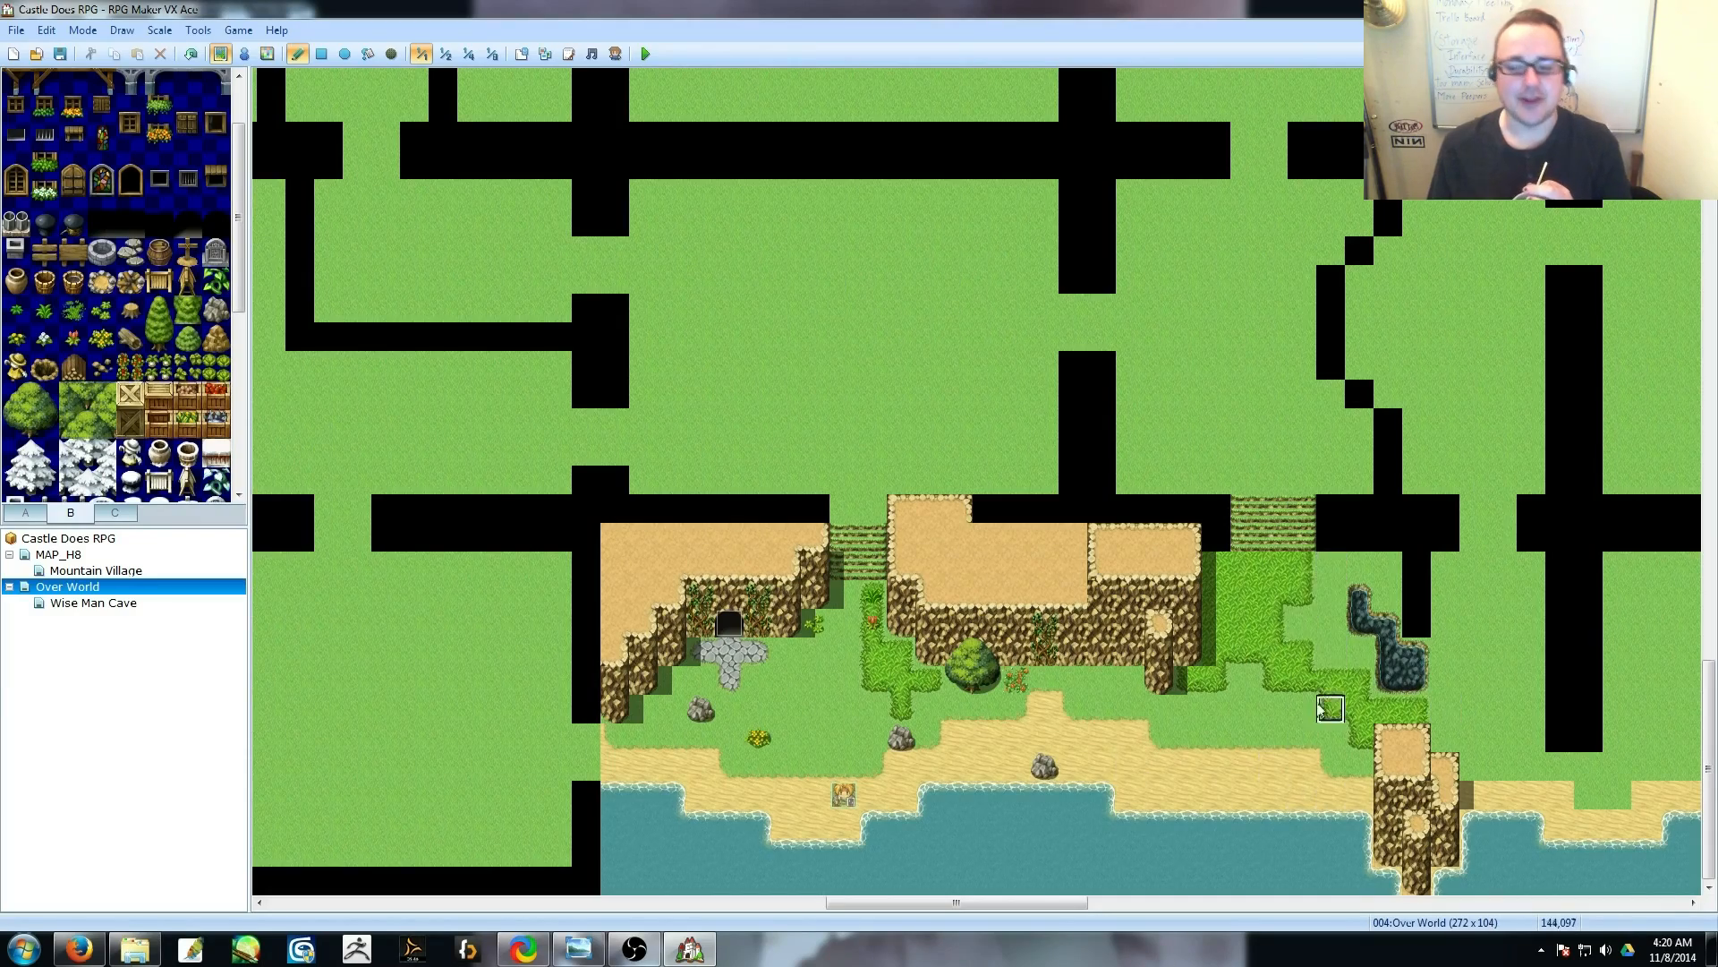
Name the new overworld event MobTier01 and give it the brown spider graphic from Monster3, with stepping animation and Same as Characters priority.
scroll(1320, 710, "right", 1)
scroll(1320, 710, "left", 4)
scroll(1320, 710, "right", 6)
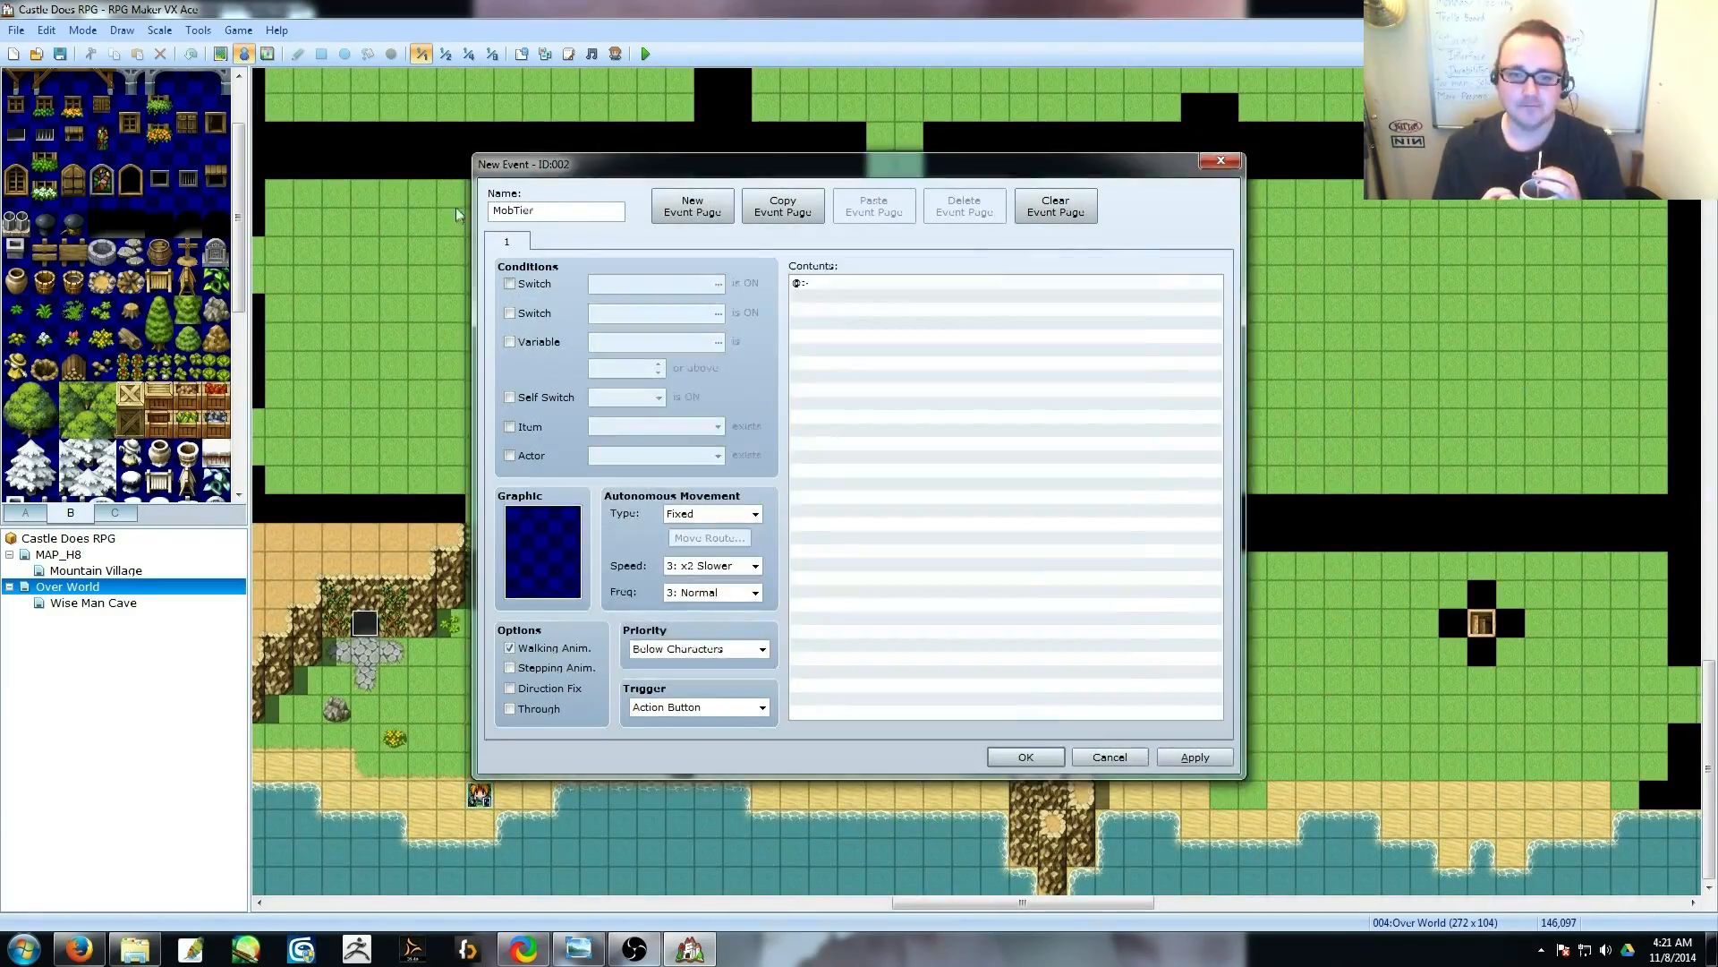
type("01")
double_click(543, 550)
left_click(672, 471)
left_click(671, 484)
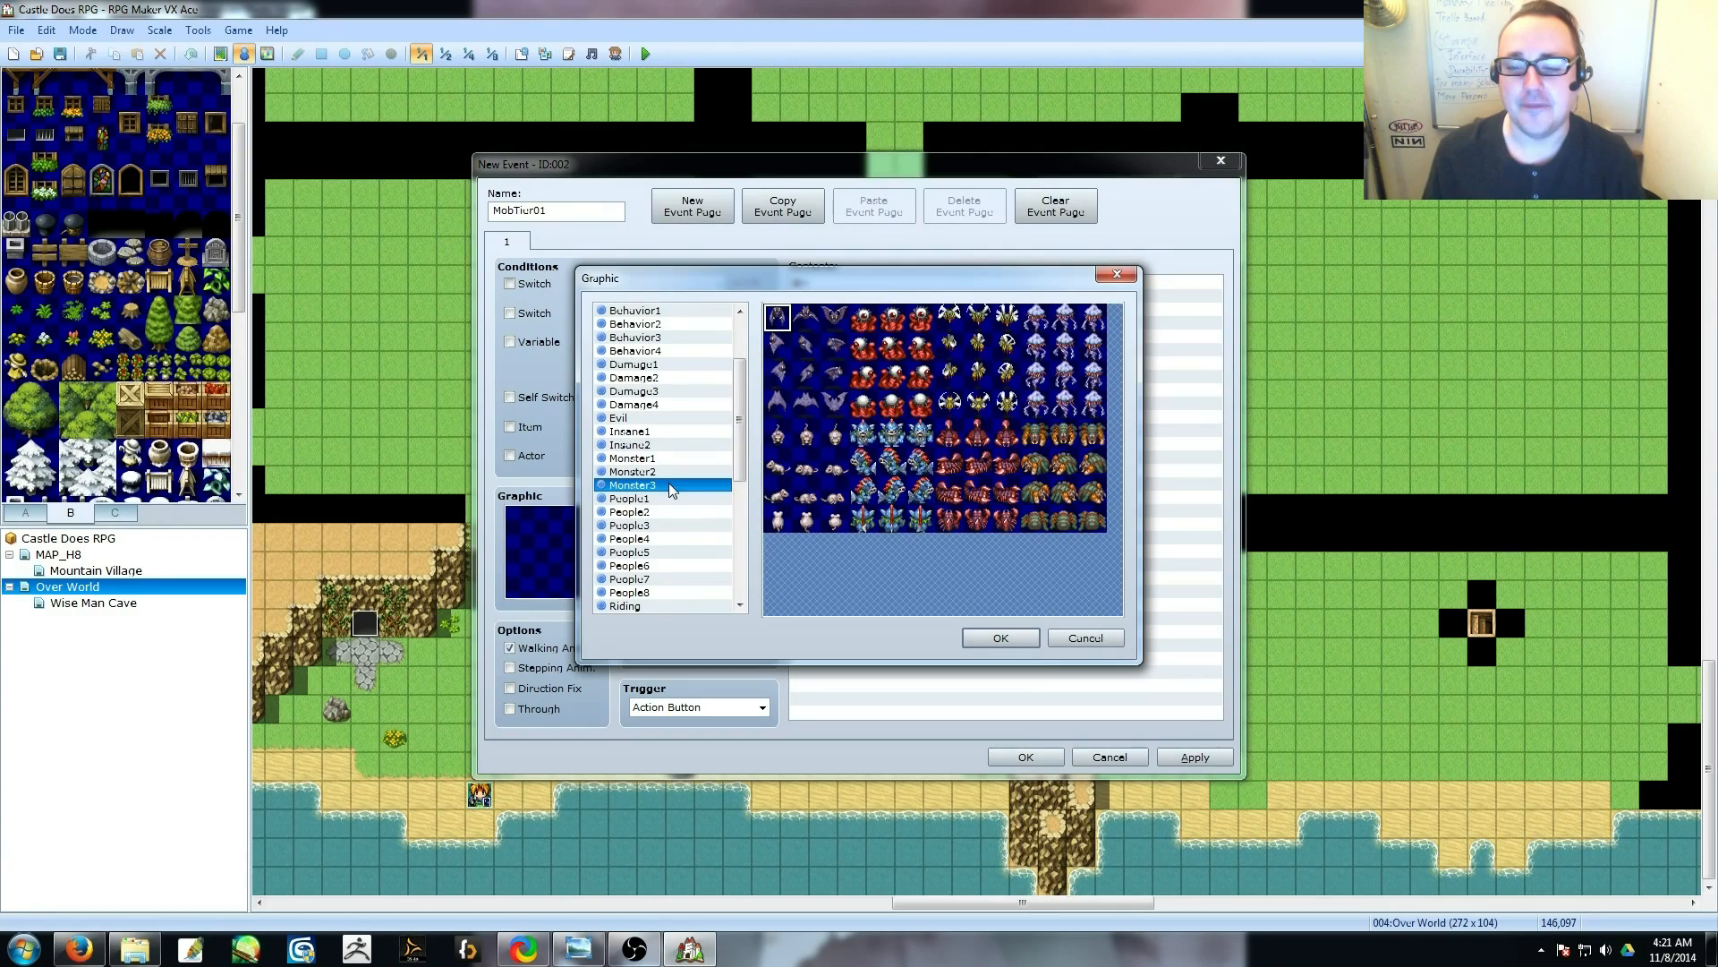
left_click(1064, 436)
left_click(1000, 637)
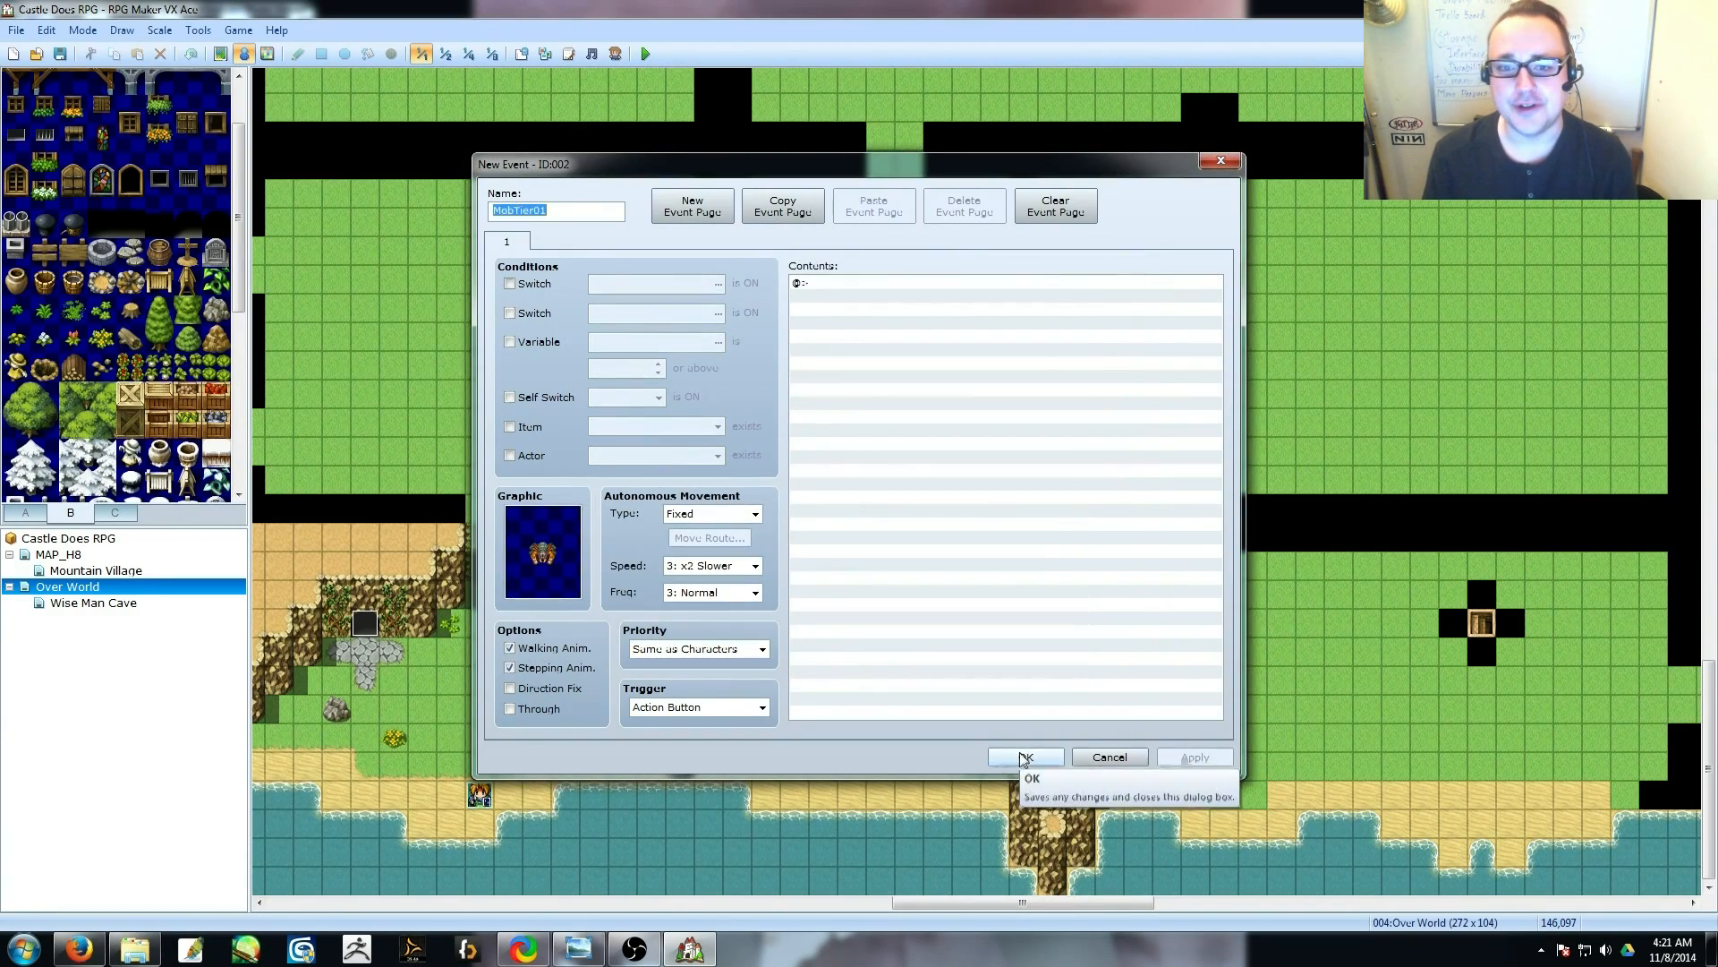
Add a Battle Processing command for the Spider*3 troop with Can Escape and Continue Even When Loser enabled.
double_click(861, 289)
left_click(904, 306)
left_click(975, 609)
left_click(849, 301)
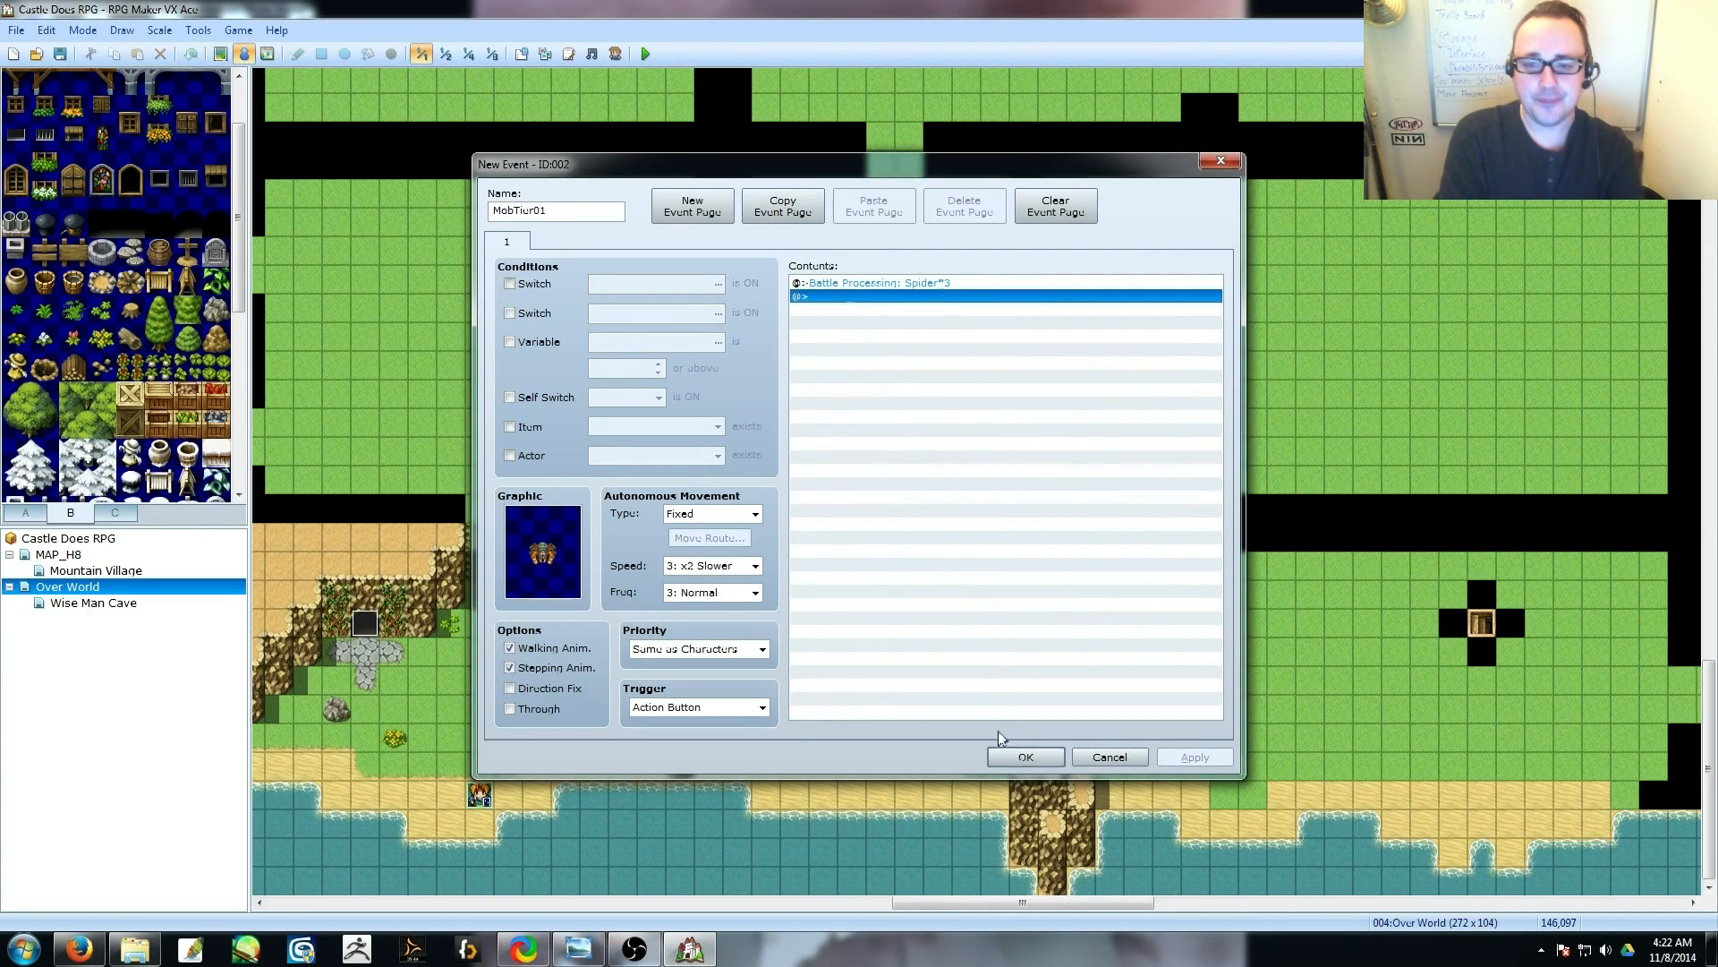
right_click(840, 286)
left_click(880, 319)
left_click(954, 559)
left_click(966, 580)
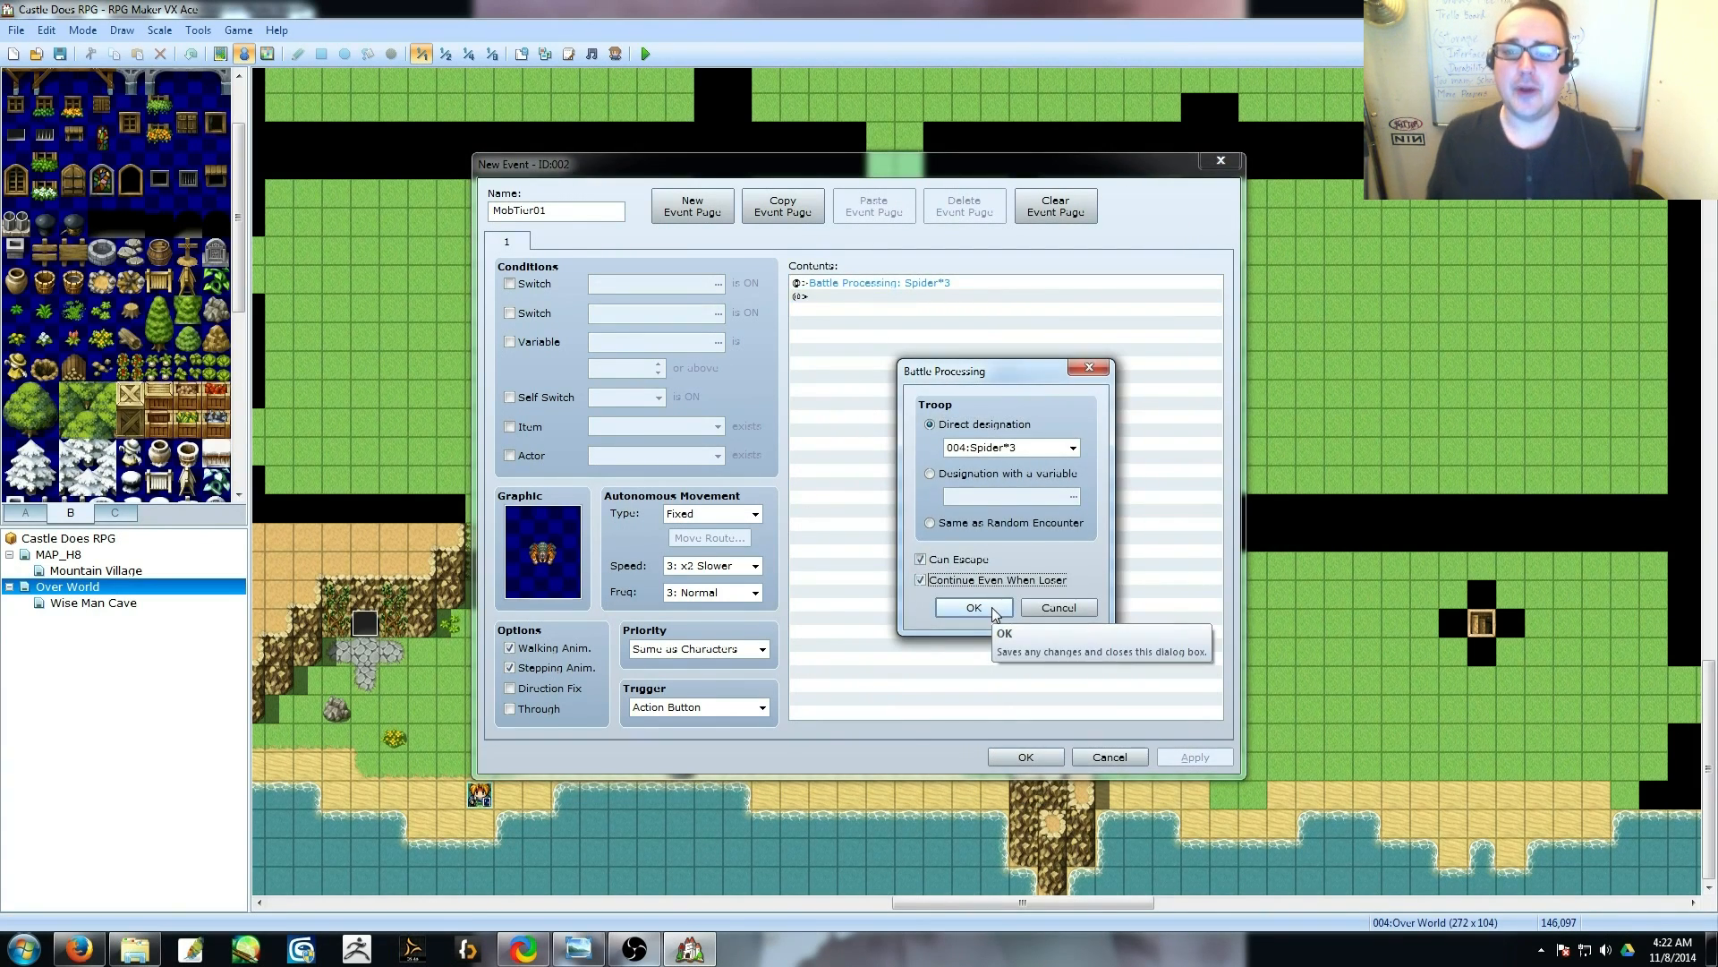
left_click(973, 608)
Add Erase Event and a self switch command to the battle's If Win branch.
double_click(890, 312)
left_click(880, 262)
left_click(922, 566)
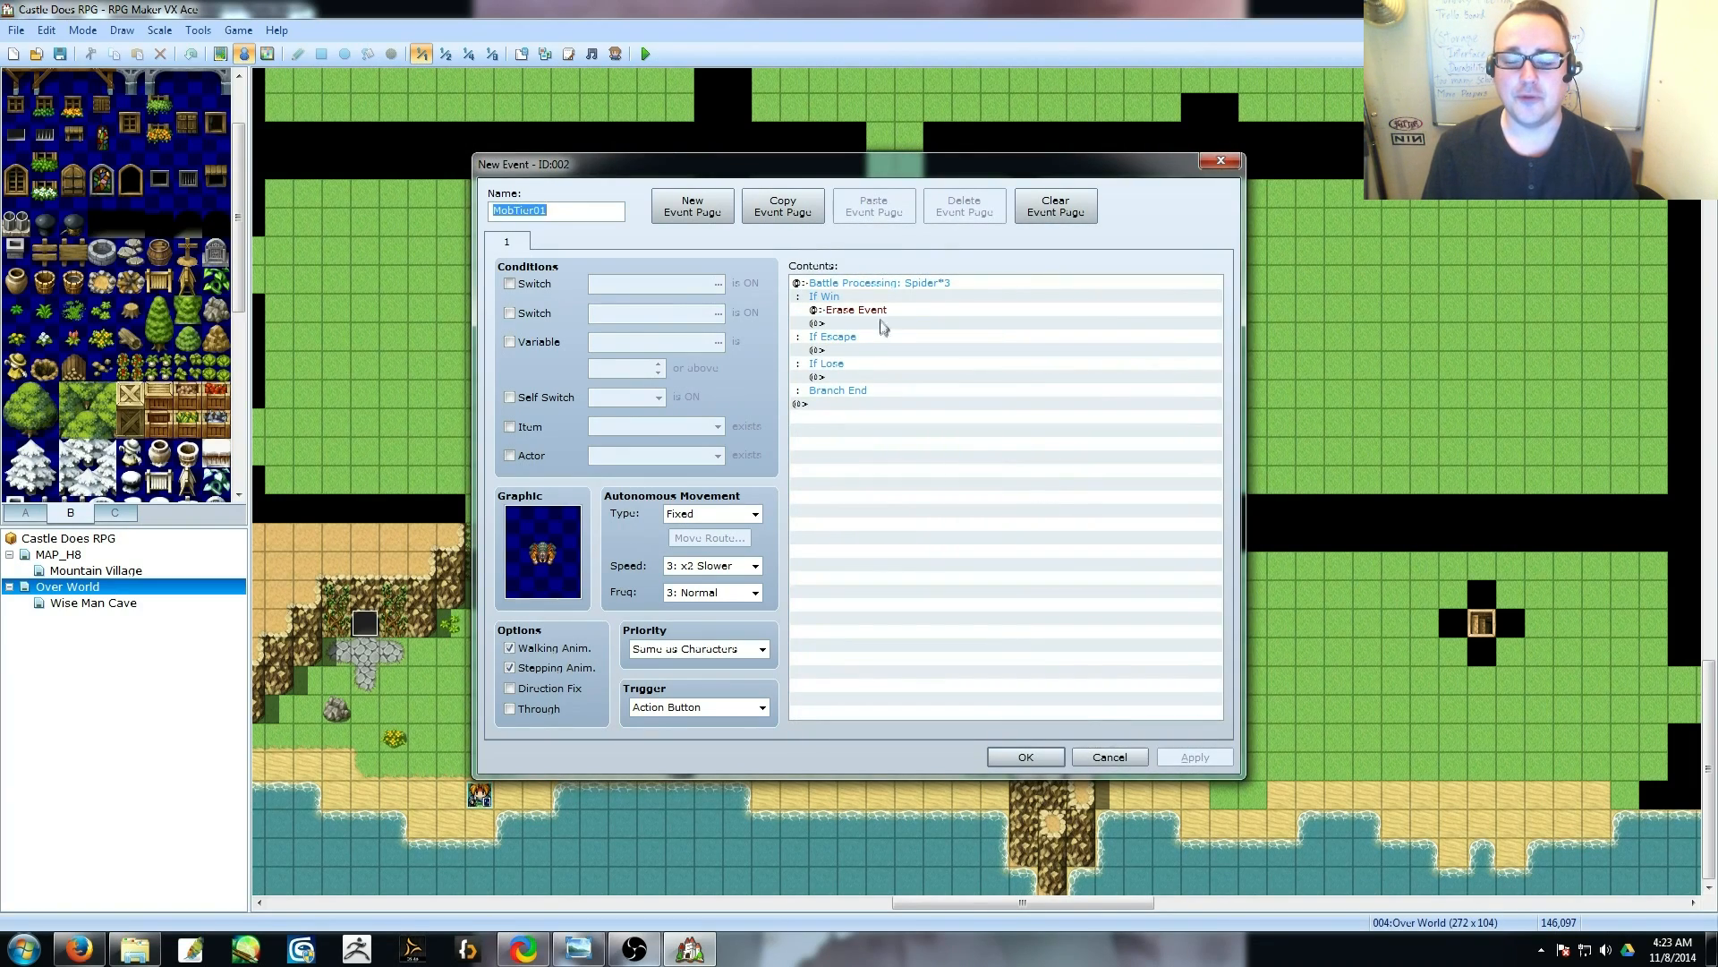
double_click(884, 325)
left_click(836, 263)
left_click(922, 490)
left_click(1082, 474)
Add a second event page conditioned on Self Switch A with an Erase Event command, and apply it.
left_click(692, 206)
left_click(511, 398)
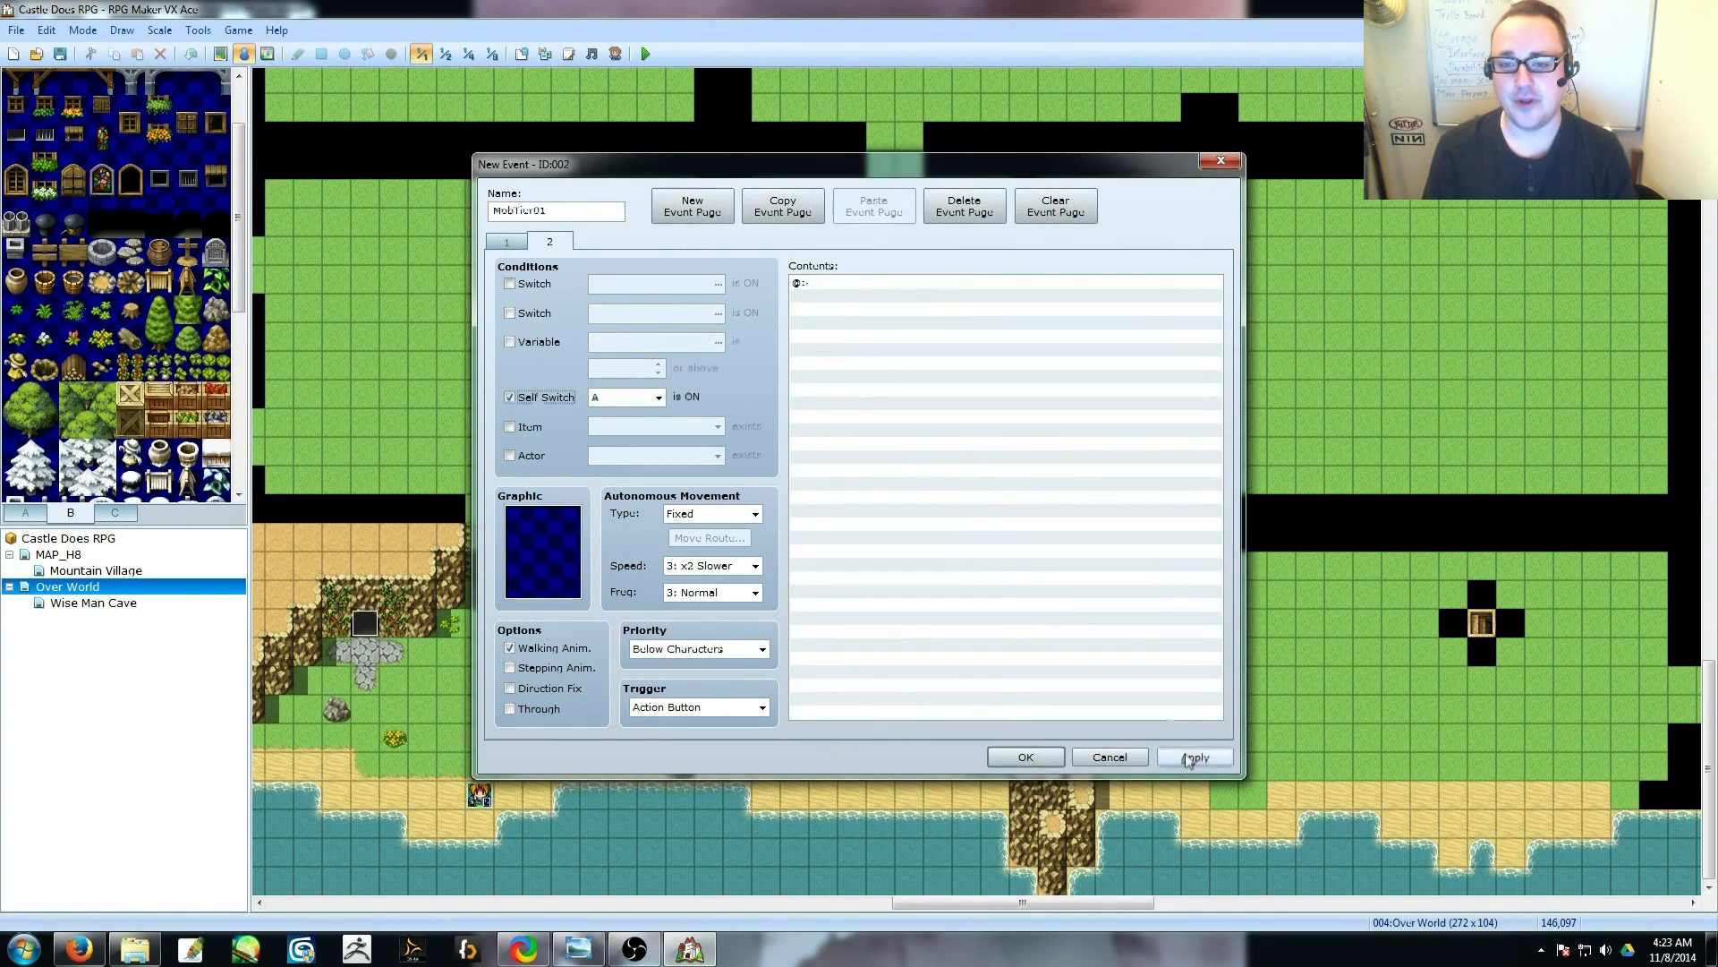
left_click(1188, 758)
double_click(836, 287)
left_click(880, 262)
left_click(904, 566)
left_click(1193, 758)
Return to the first page of the MobTier01 event and choose its priority.
left_click(503, 243)
left_click(699, 648)
left_click(693, 678)
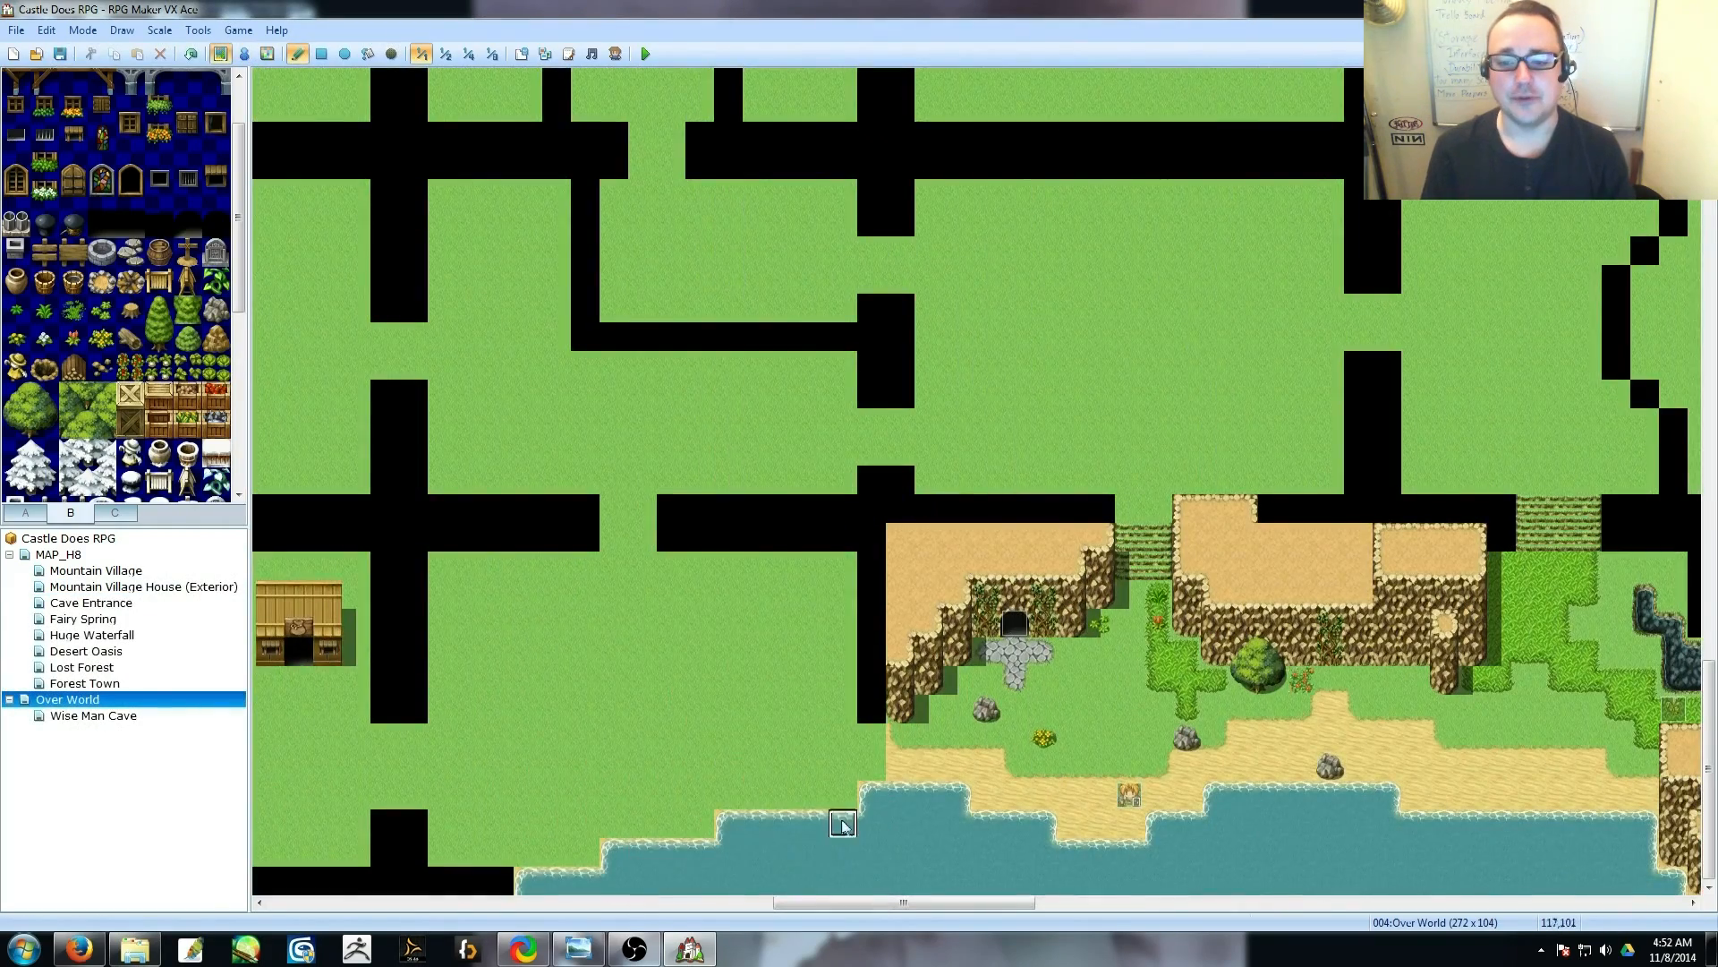
Shape the shore west of the beach screen and build cliffs westward over the black border wall.
mouse_move(676, 795)
left_mouse_down()
mouse_move(646, 715)
mouse_move(530, 850)
left_mouse_up()
right_click(901, 709)
left_click_drag(874, 709, 673, 580)
right_click(899, 651)
mouse_move(872, 652)
left_mouse_down()
mouse_move(794, 601)
mouse_move(872, 537)
left_mouse_up()
Build a raised cliff over the black wall east of the second stairs, with a dark waterfall running down its western side.
left_click(25, 513)
mouse_move(814, 479)
left_mouse_down()
mouse_move(871, 565)
mouse_move(928, 564)
mouse_move(843, 594)
left_mouse_up()
left_click_drag(814, 537, 872, 480)
mouse_move(815, 508)
left_mouse_down()
mouse_move(928, 508)
mouse_move(901, 508)
left_mouse_up()
right_click(900, 537)
left_click_drag(814, 480, 846, 508)
right_click(814, 594)
left_click(843, 595)
left_click(814, 566)
left_click(901, 594)
left_click(872, 594)
mouse_move(929, 565)
left_mouse_down()
mouse_move(957, 535)
mouse_move(843, 566)
left_mouse_up()
right_click(872, 537)
left_click(872, 508)
mouse_move(900, 509)
left_mouse_down()
mouse_move(843, 509)
mouse_move(929, 565)
left_mouse_up()
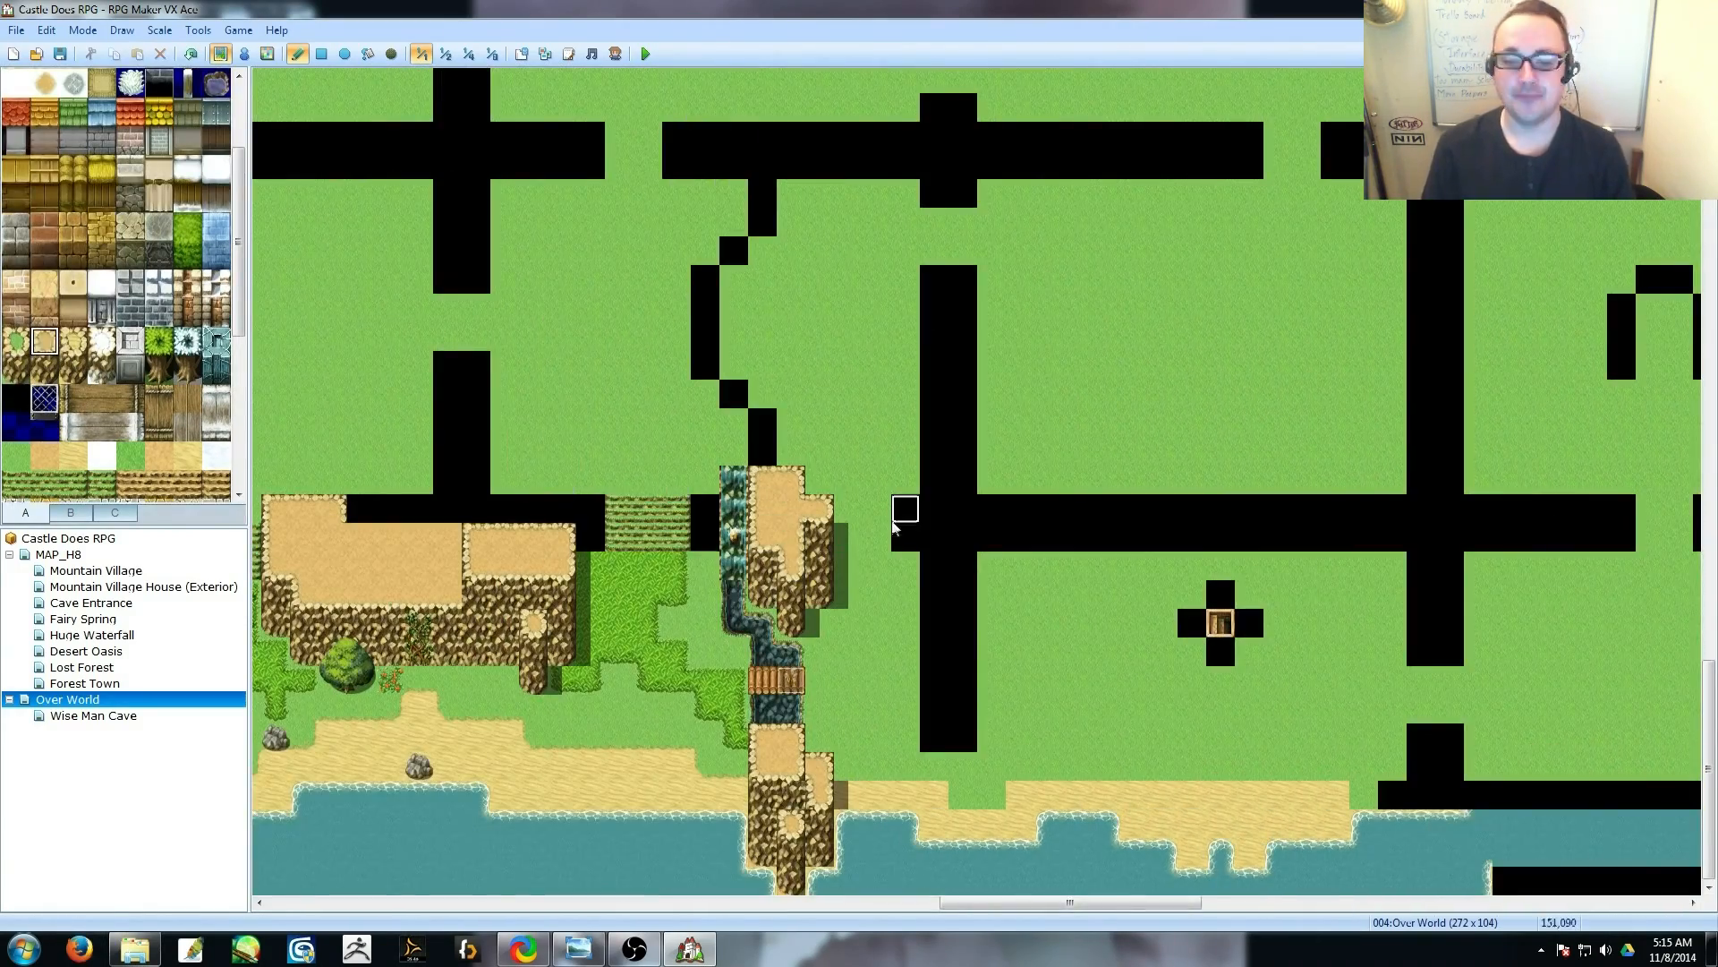
Build a stepped cliff peak above the plateau west of the waterfall stairs, covering the black wall.
left_click_drag(705, 480, 705, 565)
left_click_drag(590, 451, 591, 508)
left_click(45, 370)
left_click_drag(505, 394, 448, 366)
left_click_drag(1070, 903, 996, 902)
Try dark pool tiles on the plateau of the stepped mountain and undo them.
scroll(116, 268, "up", 3)
left_click_drag(711, 537, 798, 566)
left_click(712, 537)
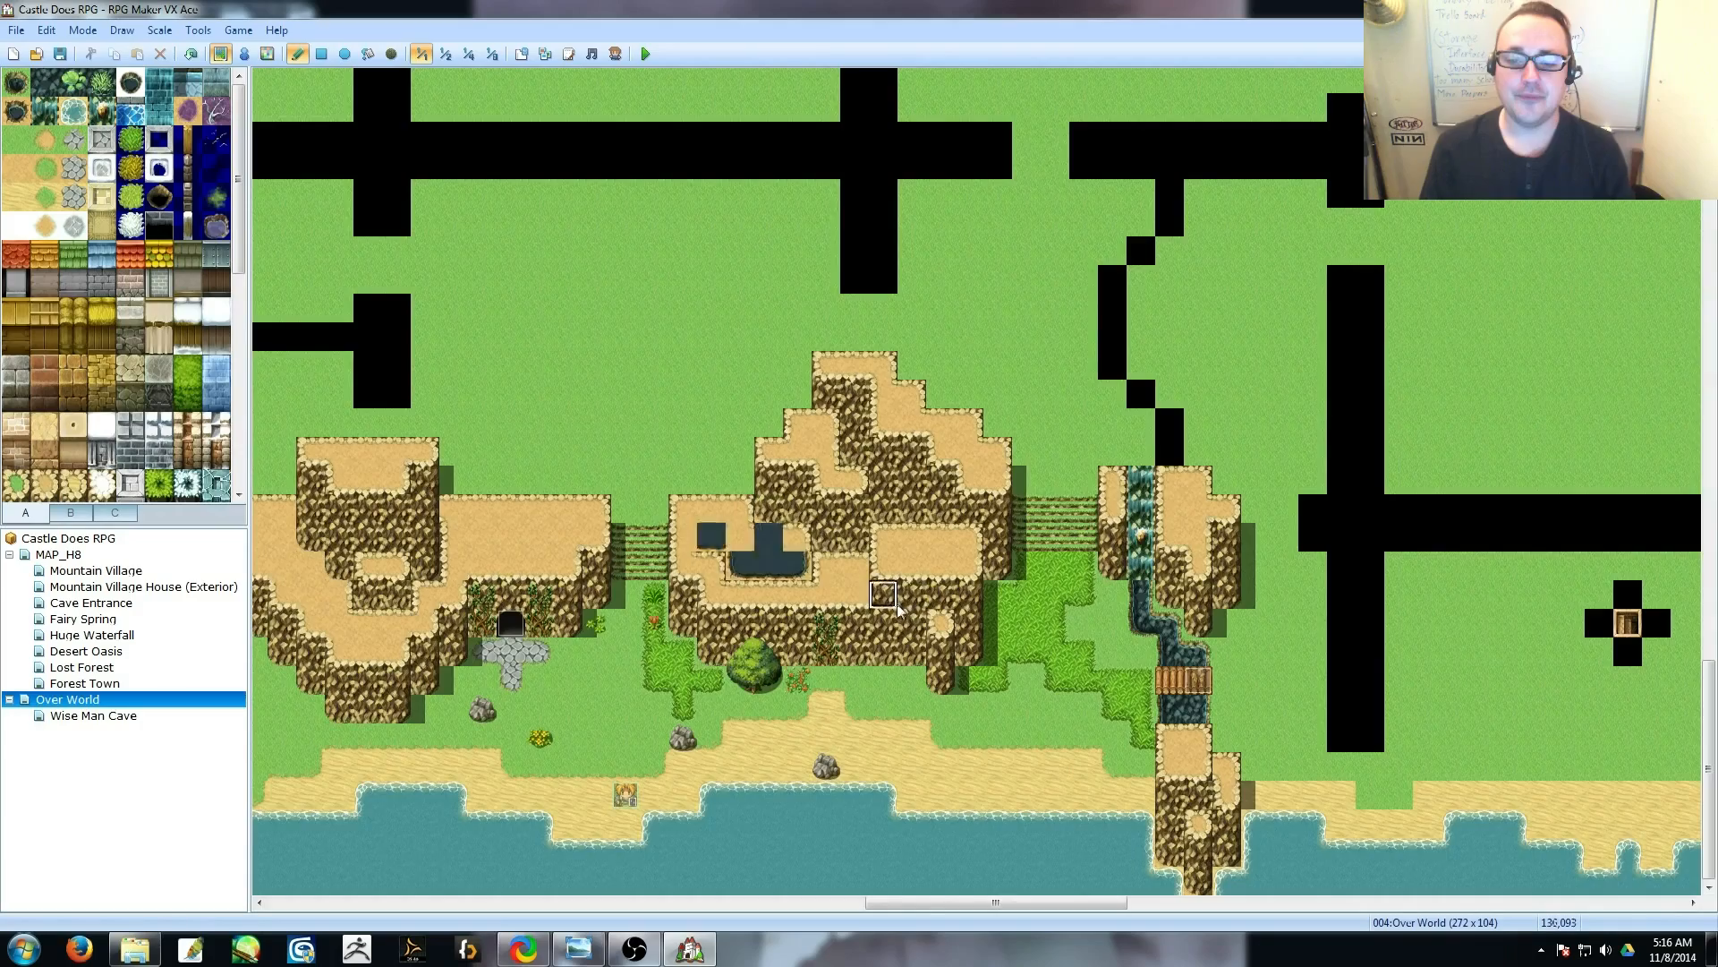
key("ctrl+z")
mouse_move(645, 457)
left_mouse_down()
mouse_move(836, 572)
mouse_move(1287, 573)
left_mouse_up()
Build the town's eastern wall with a brick face and a battlement top, continuing it along the town's northern side.
scroll(116, 268, "down", 2)
left_click(188, 285)
left_click(554, 712)
mouse_move(578, 711)
left_mouse_down()
mouse_move(553, 682)
mouse_move(553, 481)
mouse_move(580, 651)
left_mouse_up()
left_click(188, 260)
left_click_drag(880, 902, 823, 903)
mouse_move(836, 508)
left_mouse_down()
mouse_move(403, 486)
mouse_move(834, 508)
left_mouse_up()
right_click(810, 568)
mouse_move(835, 539)
left_mouse_down()
mouse_move(837, 712)
mouse_move(387, 548)
mouse_move(836, 580)
mouse_move(851, 698)
left_mouse_up()
right_click(866, 707)
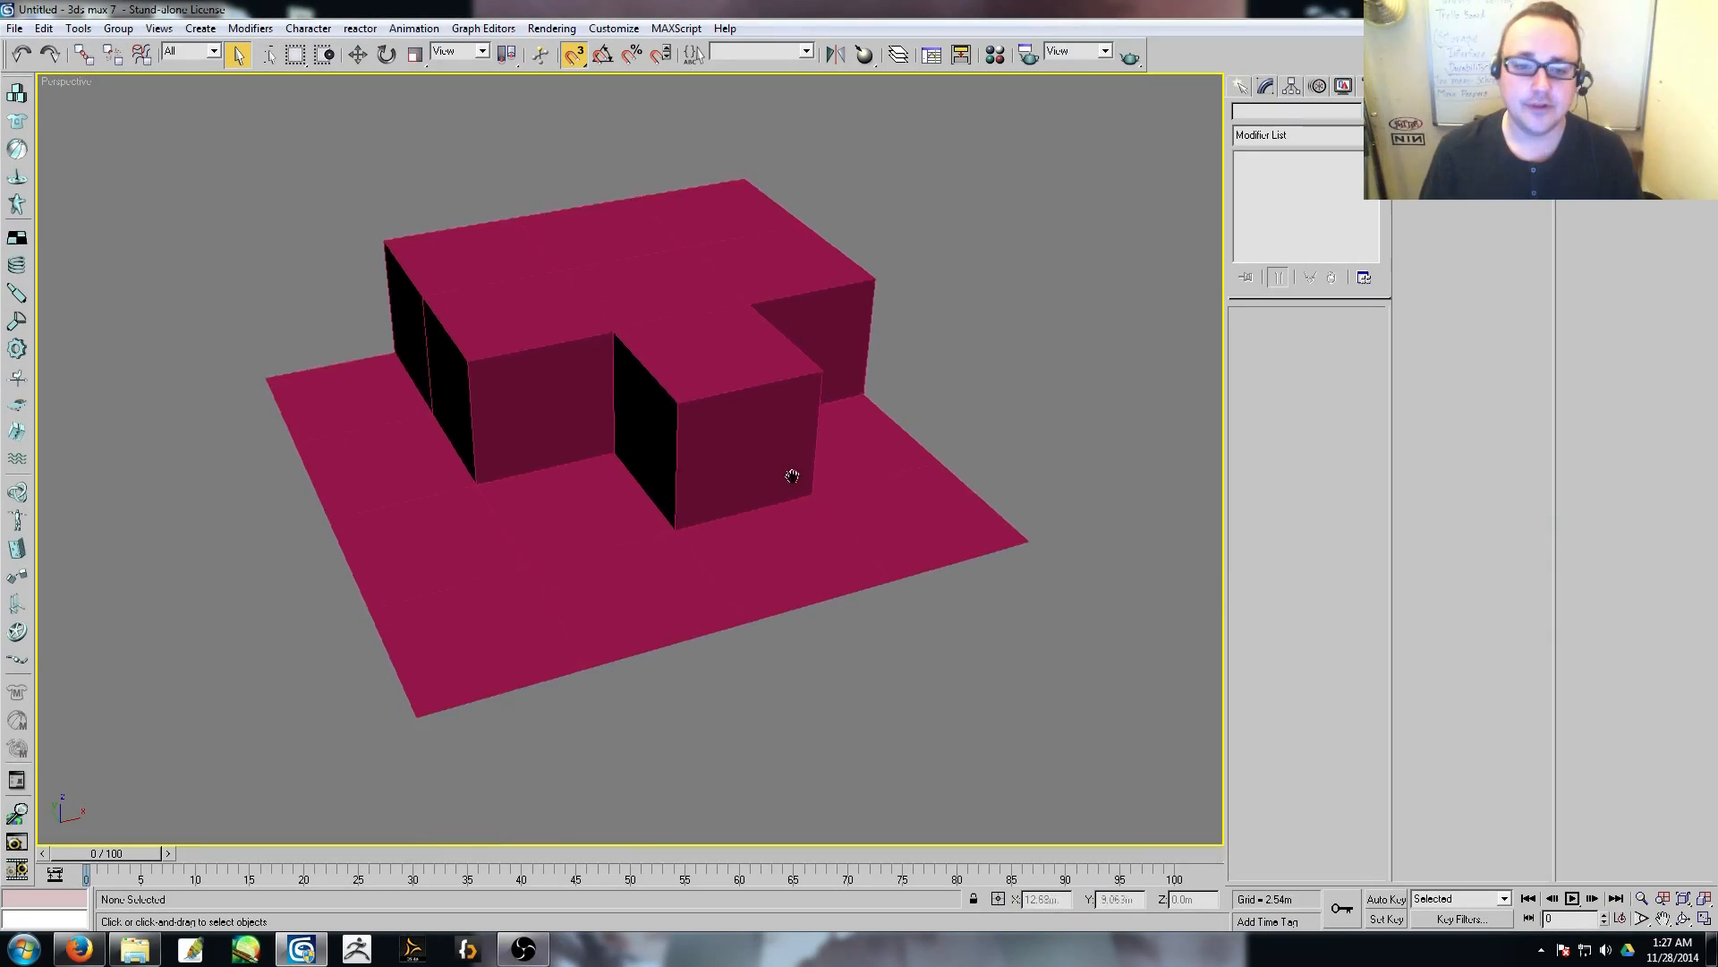
Examine the raised block plane model in 3ds Max from a corner angle and from a steep front view.
middle_click_drag(792, 476, 718, 507, "alt")
middle_click_drag(830, 533, 722, 607)
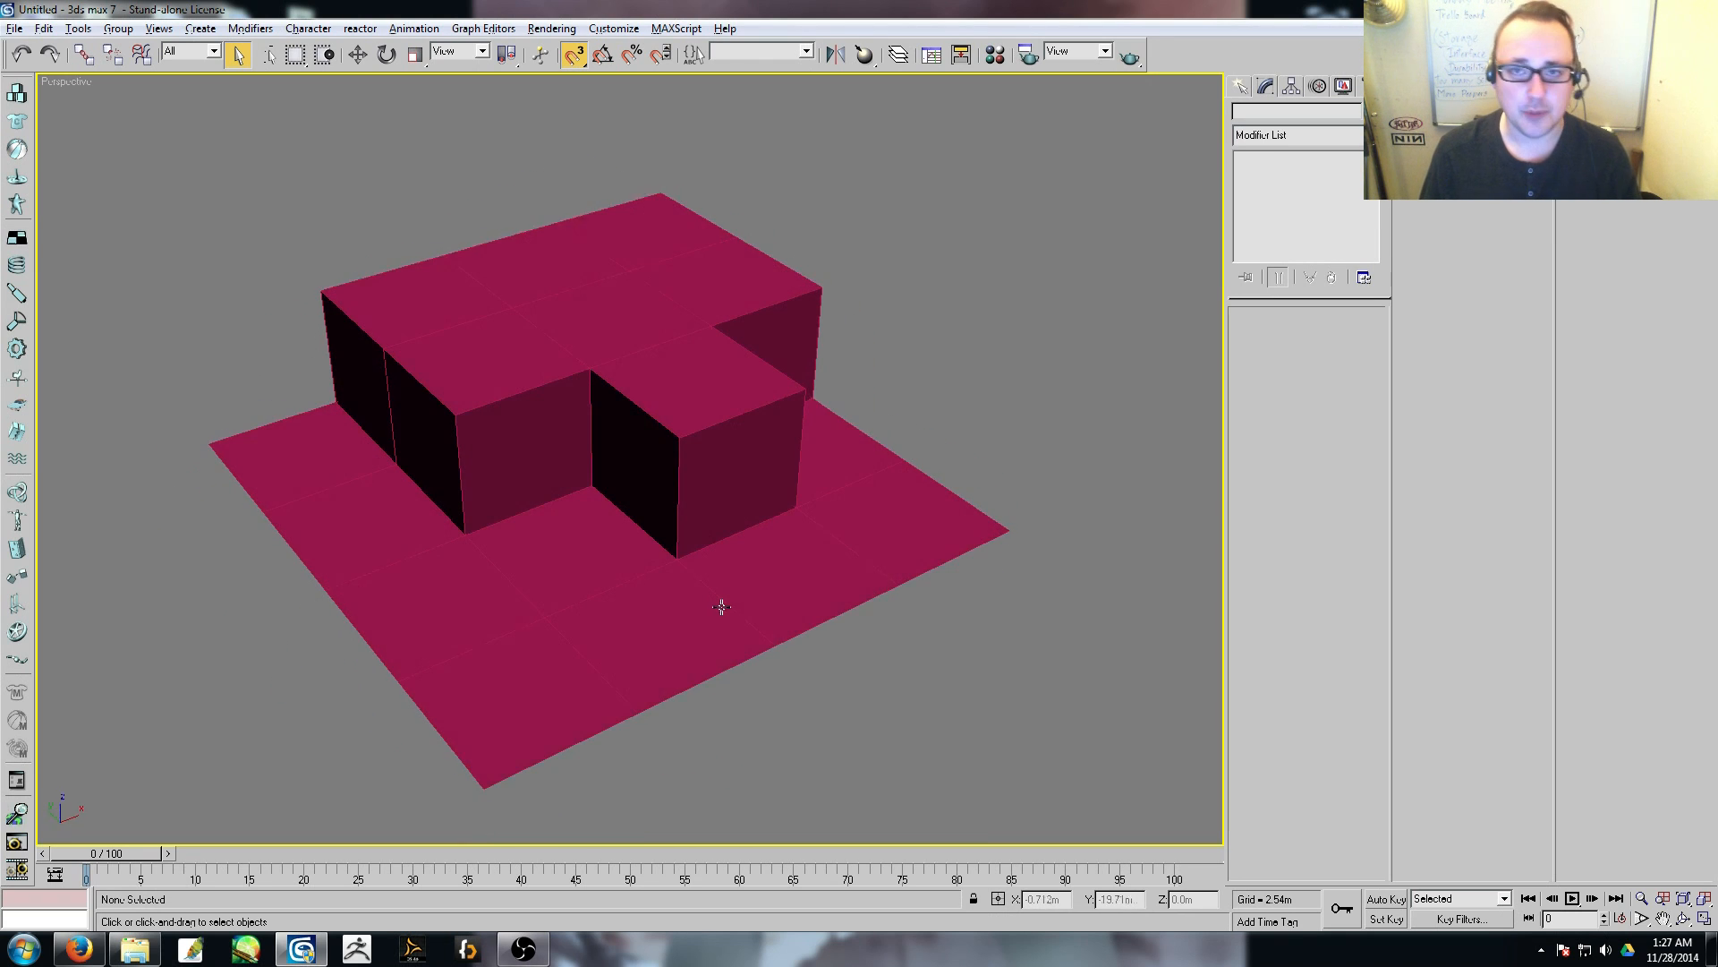
middle_click_drag(827, 539, 772, 521, "alt")
scroll(842, 584, "down", 3)
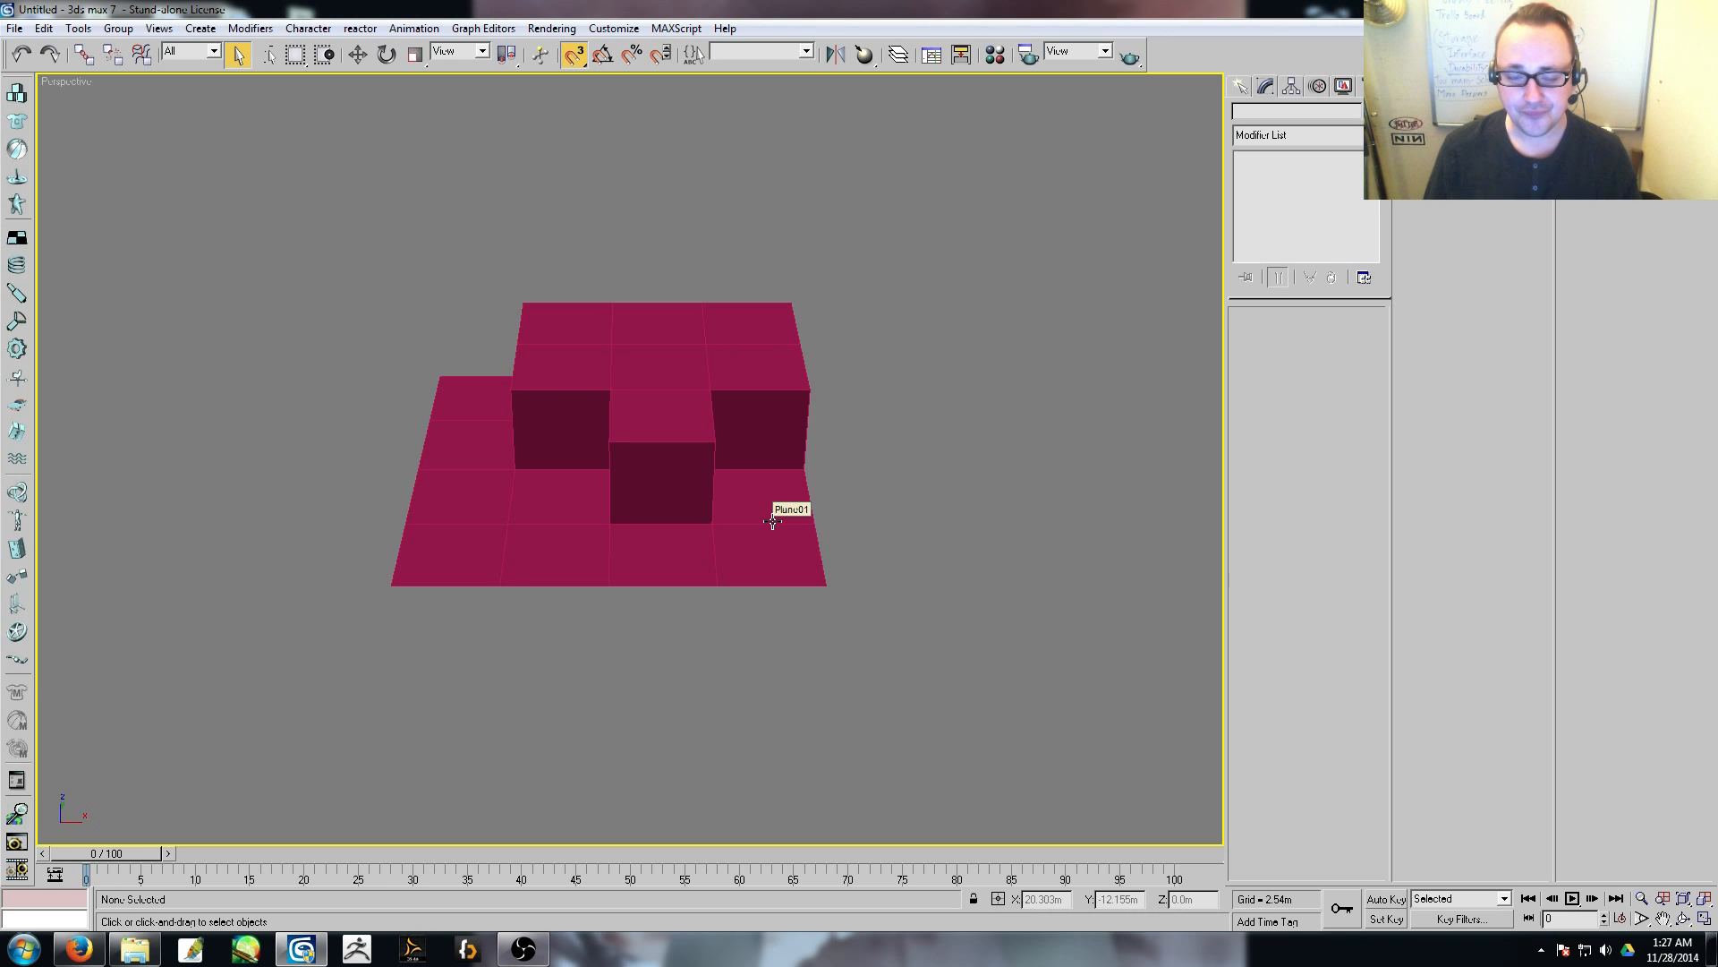
scroll(744, 543, "down", 3)
middle_click_drag(744, 542, 744, 554)
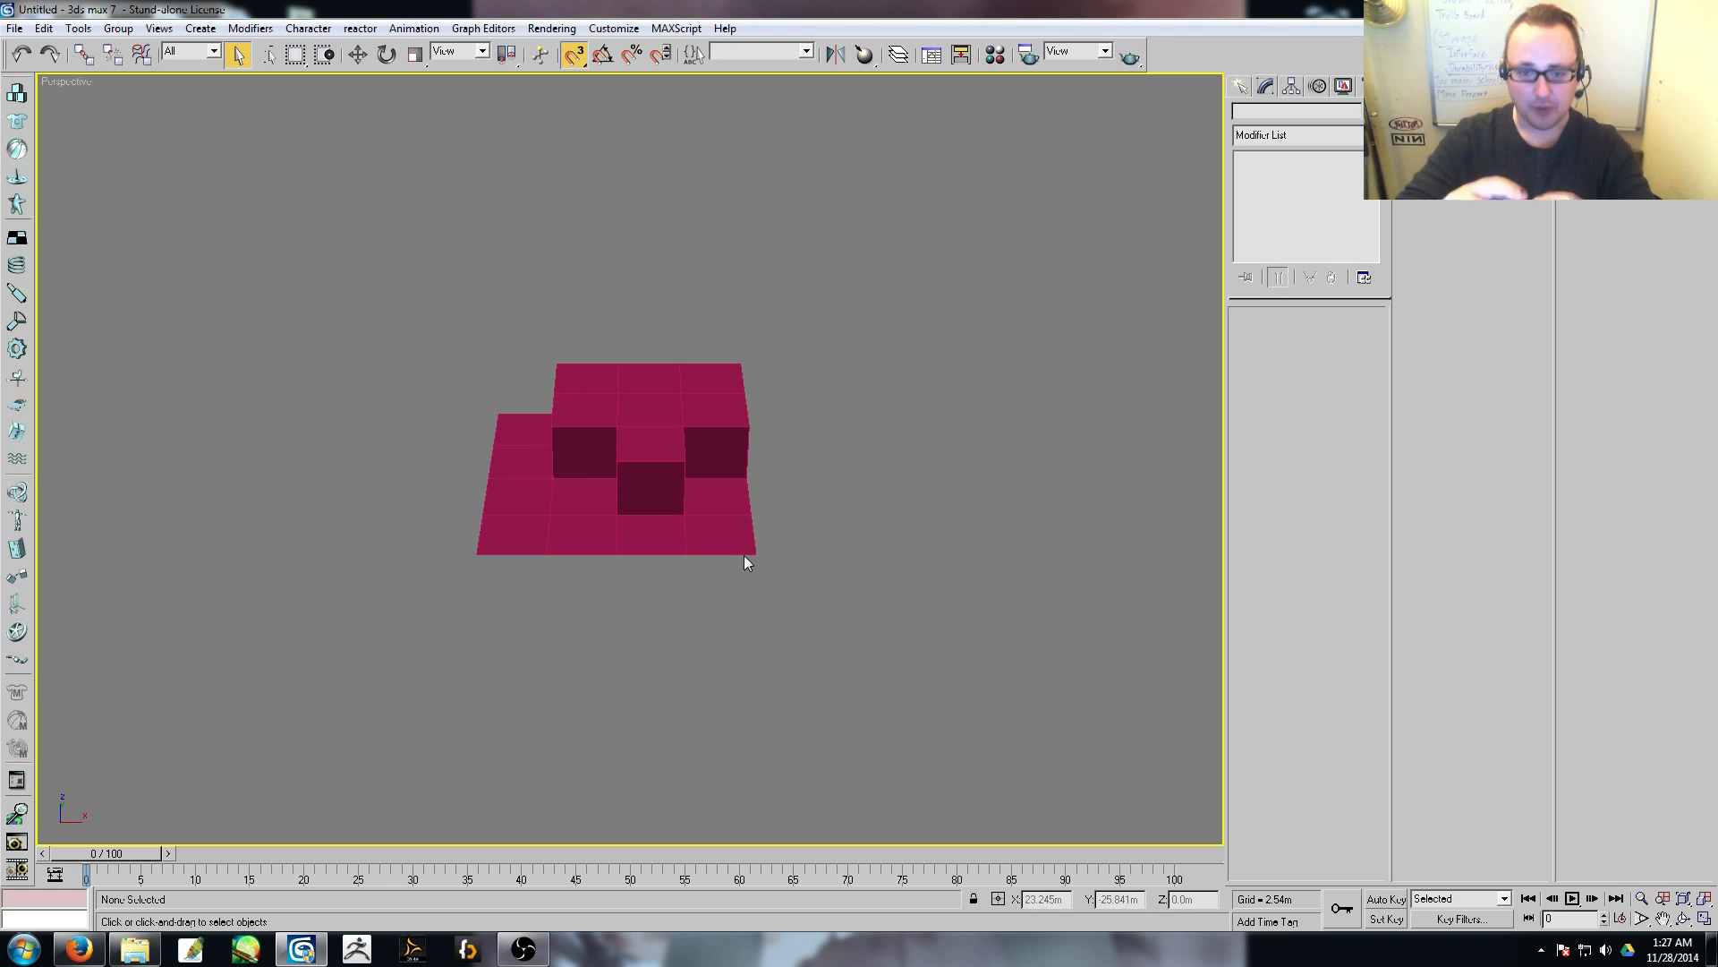
middle_click_drag(744, 555, 745, 539)
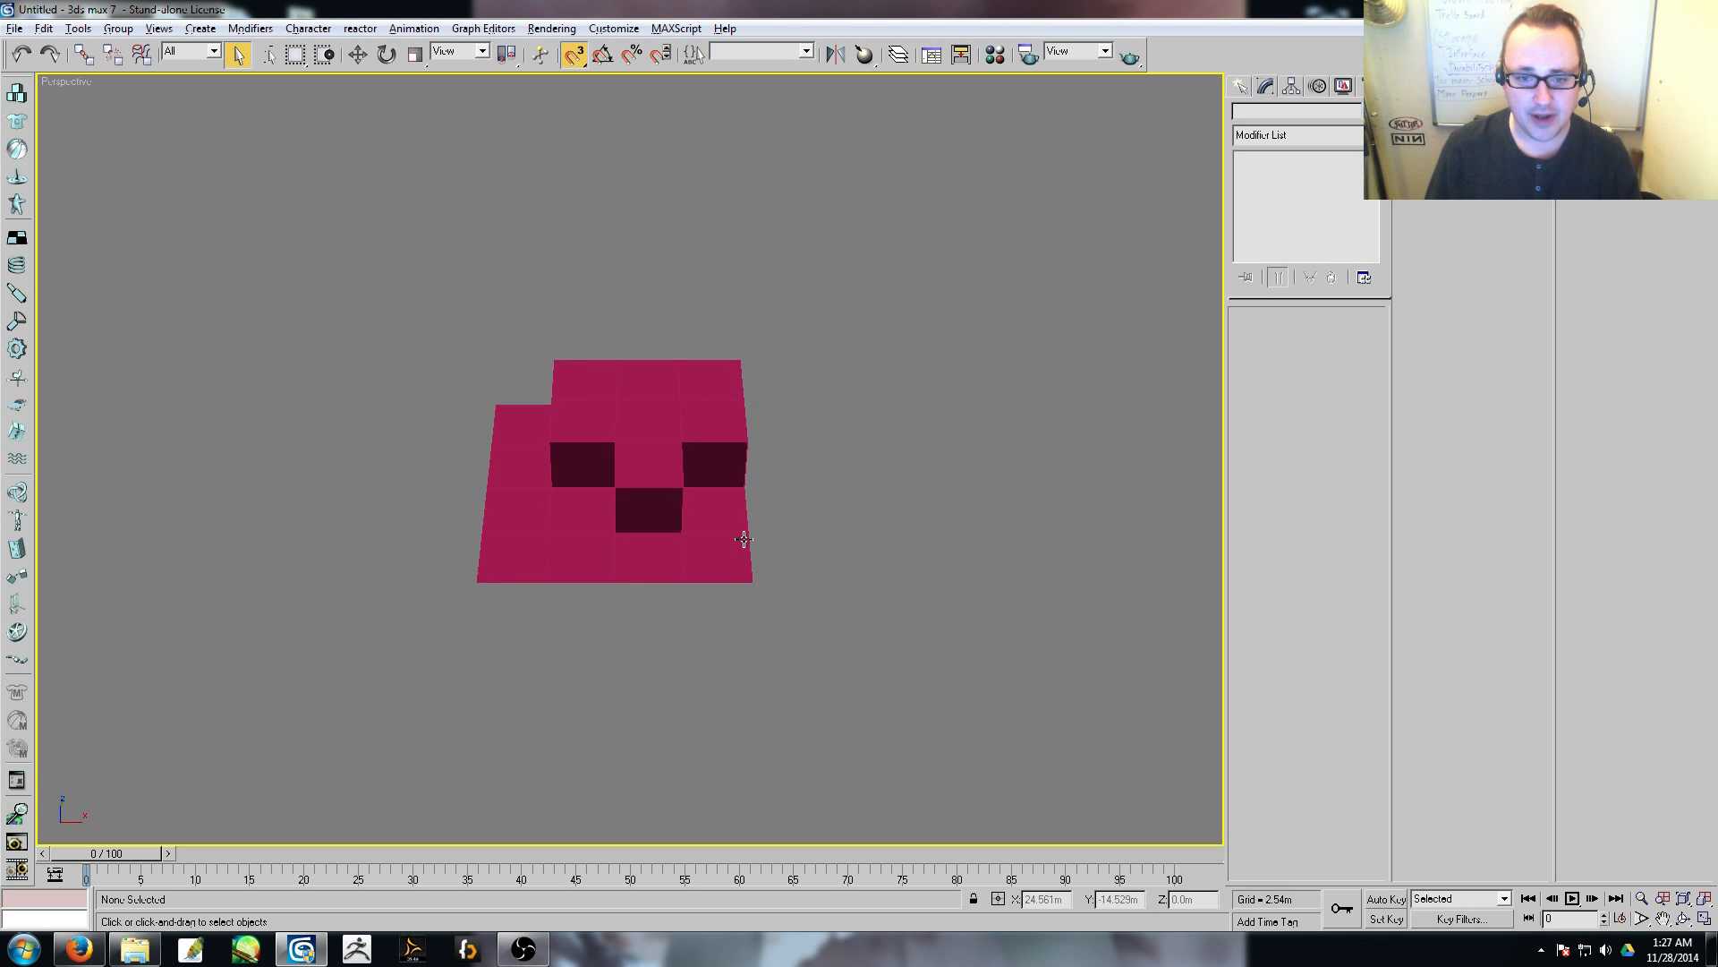
mouse_move(746, 540)
middle_mouse_down("alt")
mouse_move(798, 537)
mouse_move(750, 543)
middle_mouse_up("alt")
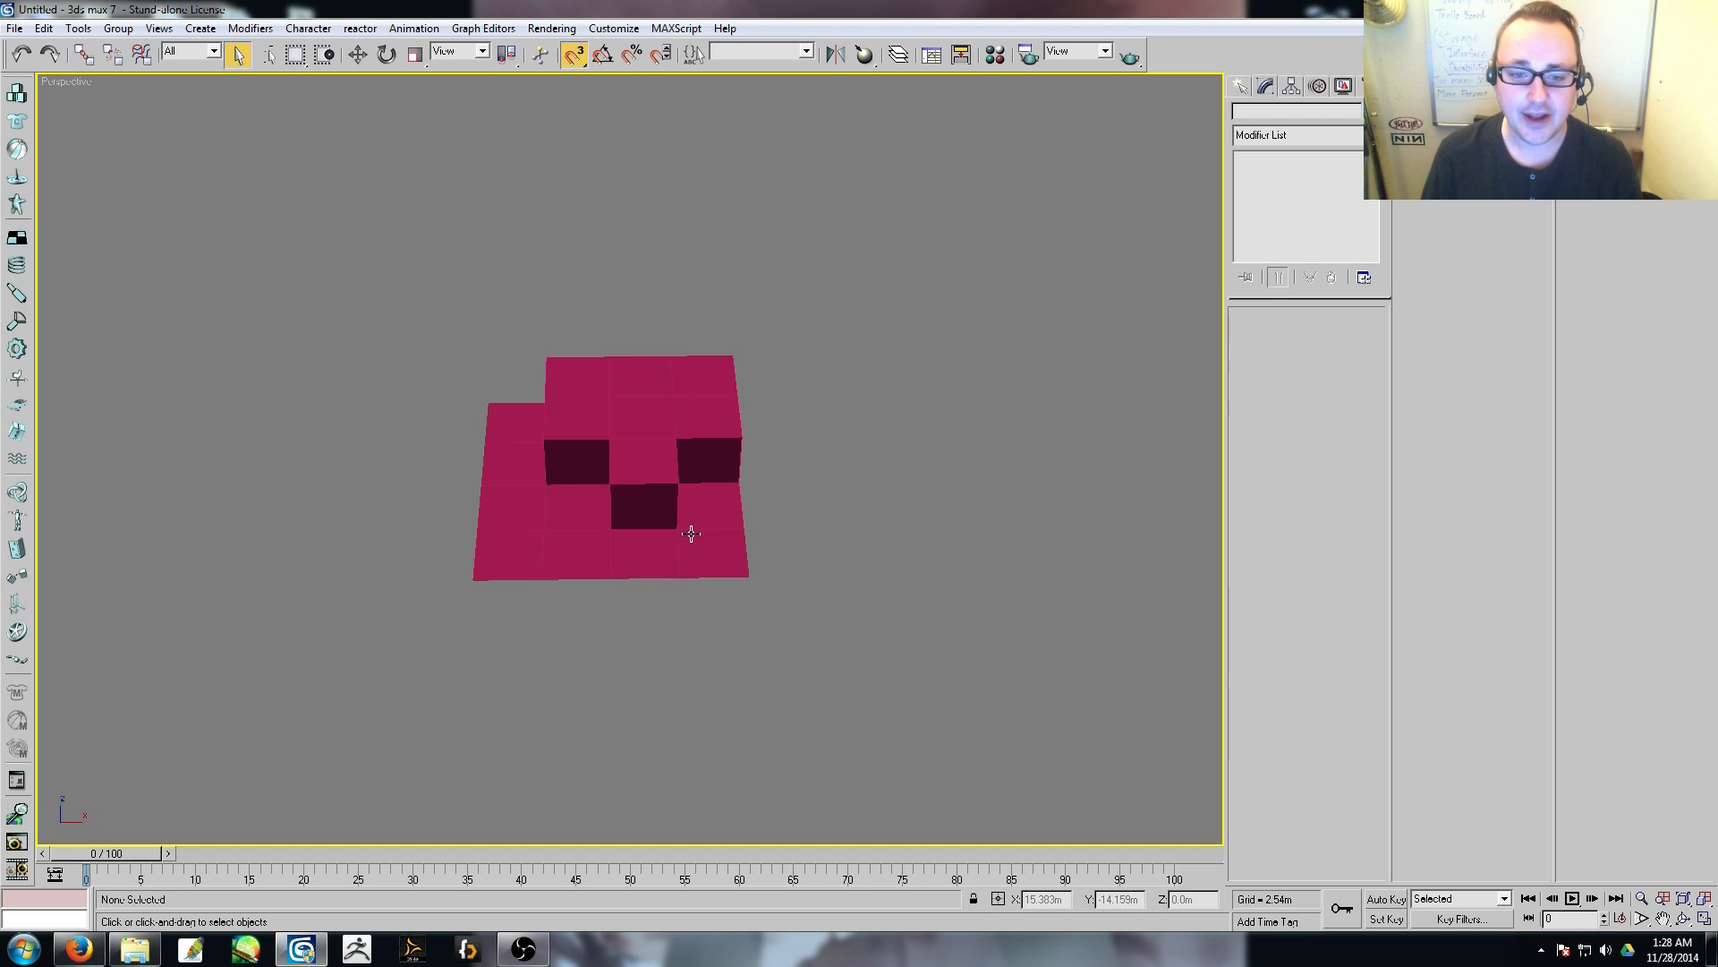
middle_click_drag(691, 534, 673, 524)
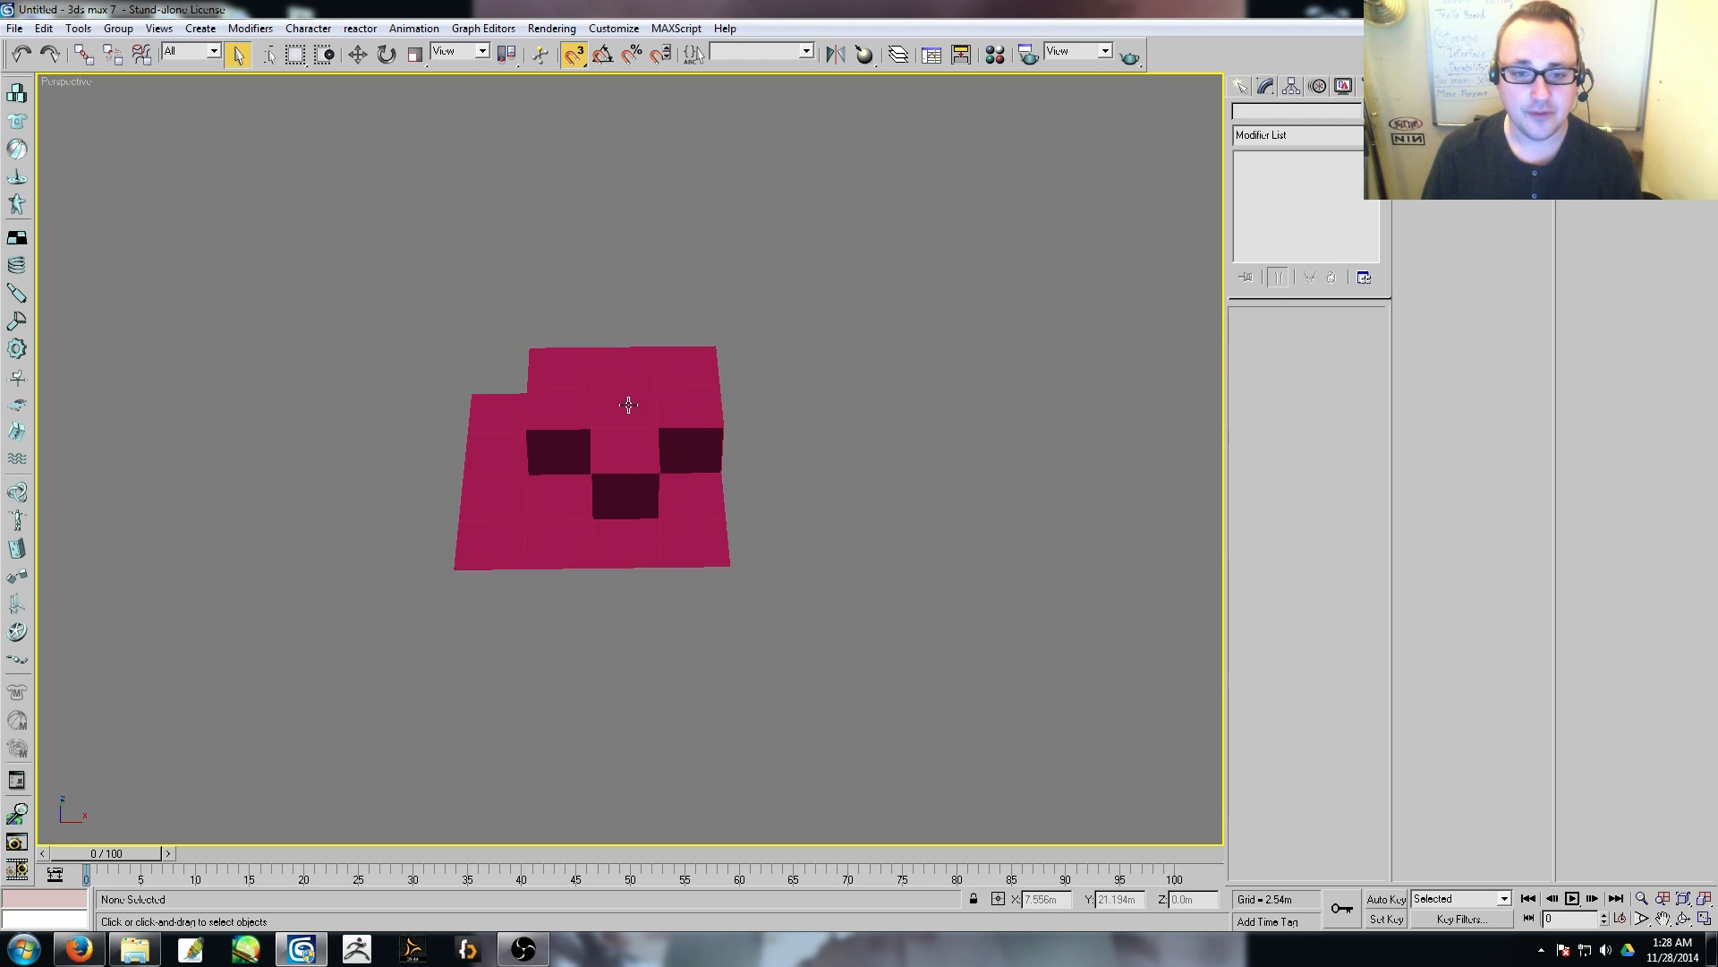
Extrude the three top faces forming an L at the block's rear right corner upward by 12.7 m as a group.
left_click(617, 367)
left_click(936, 432)
left_click(630, 394)
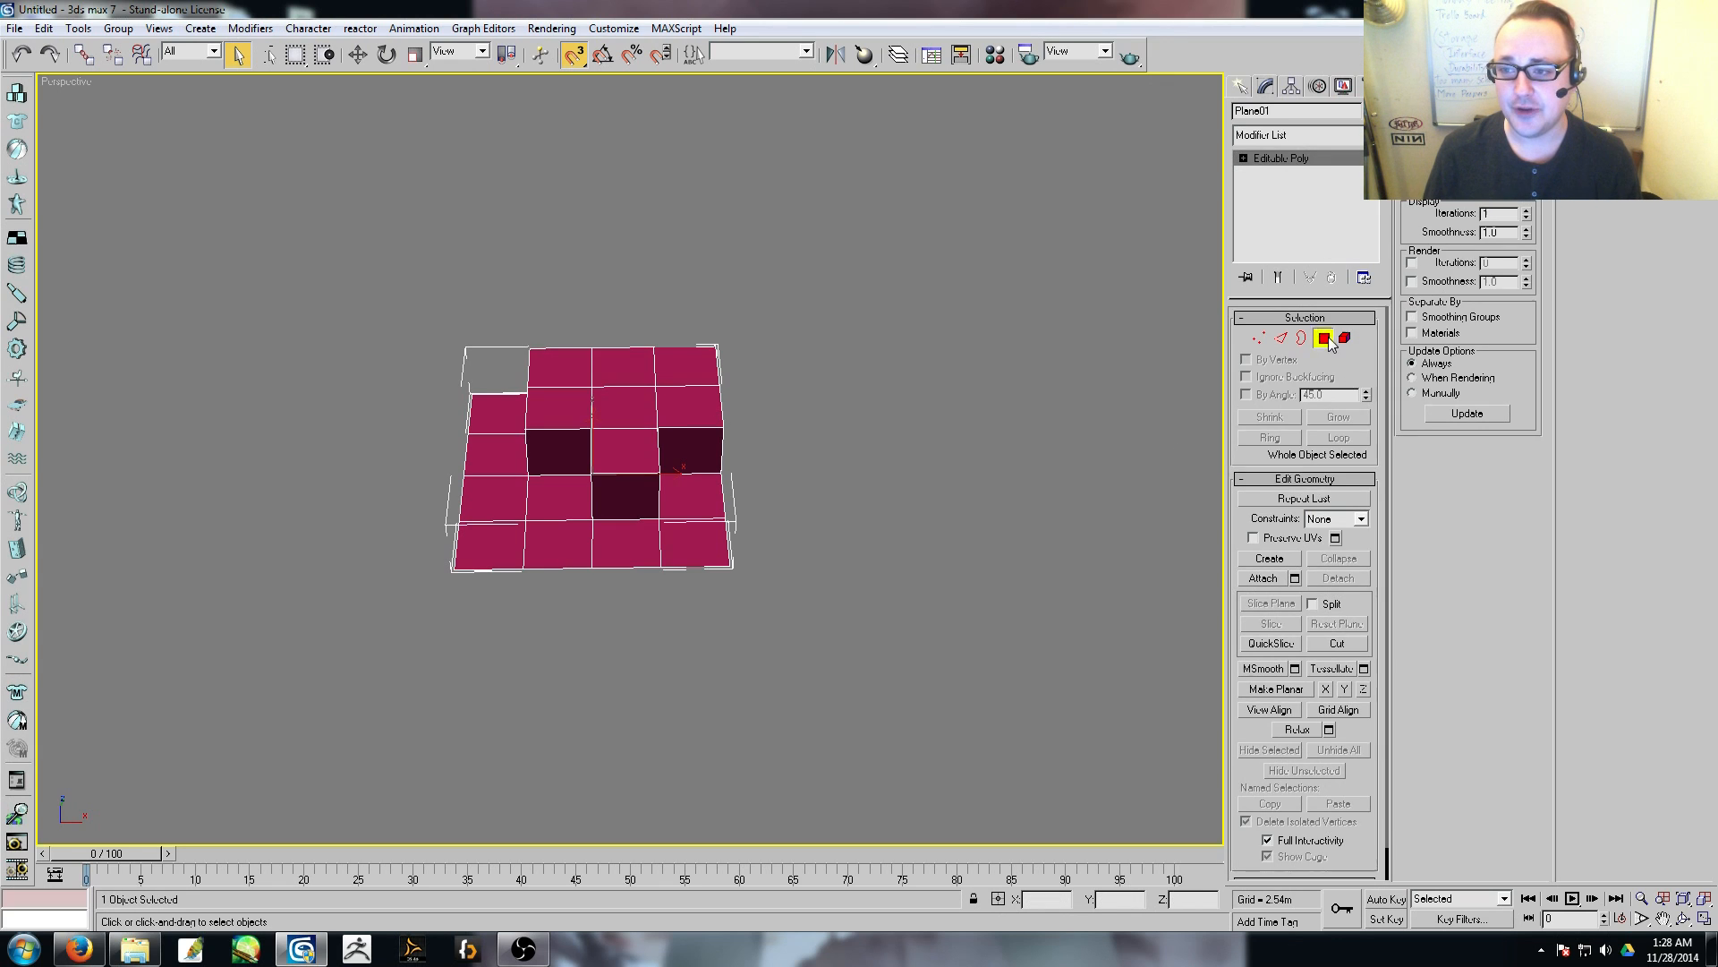
left_click(1326, 338)
left_click(576, 331)
left_click(622, 367)
left_click(687, 367, "ctrl")
left_click(691, 402, "ctrl")
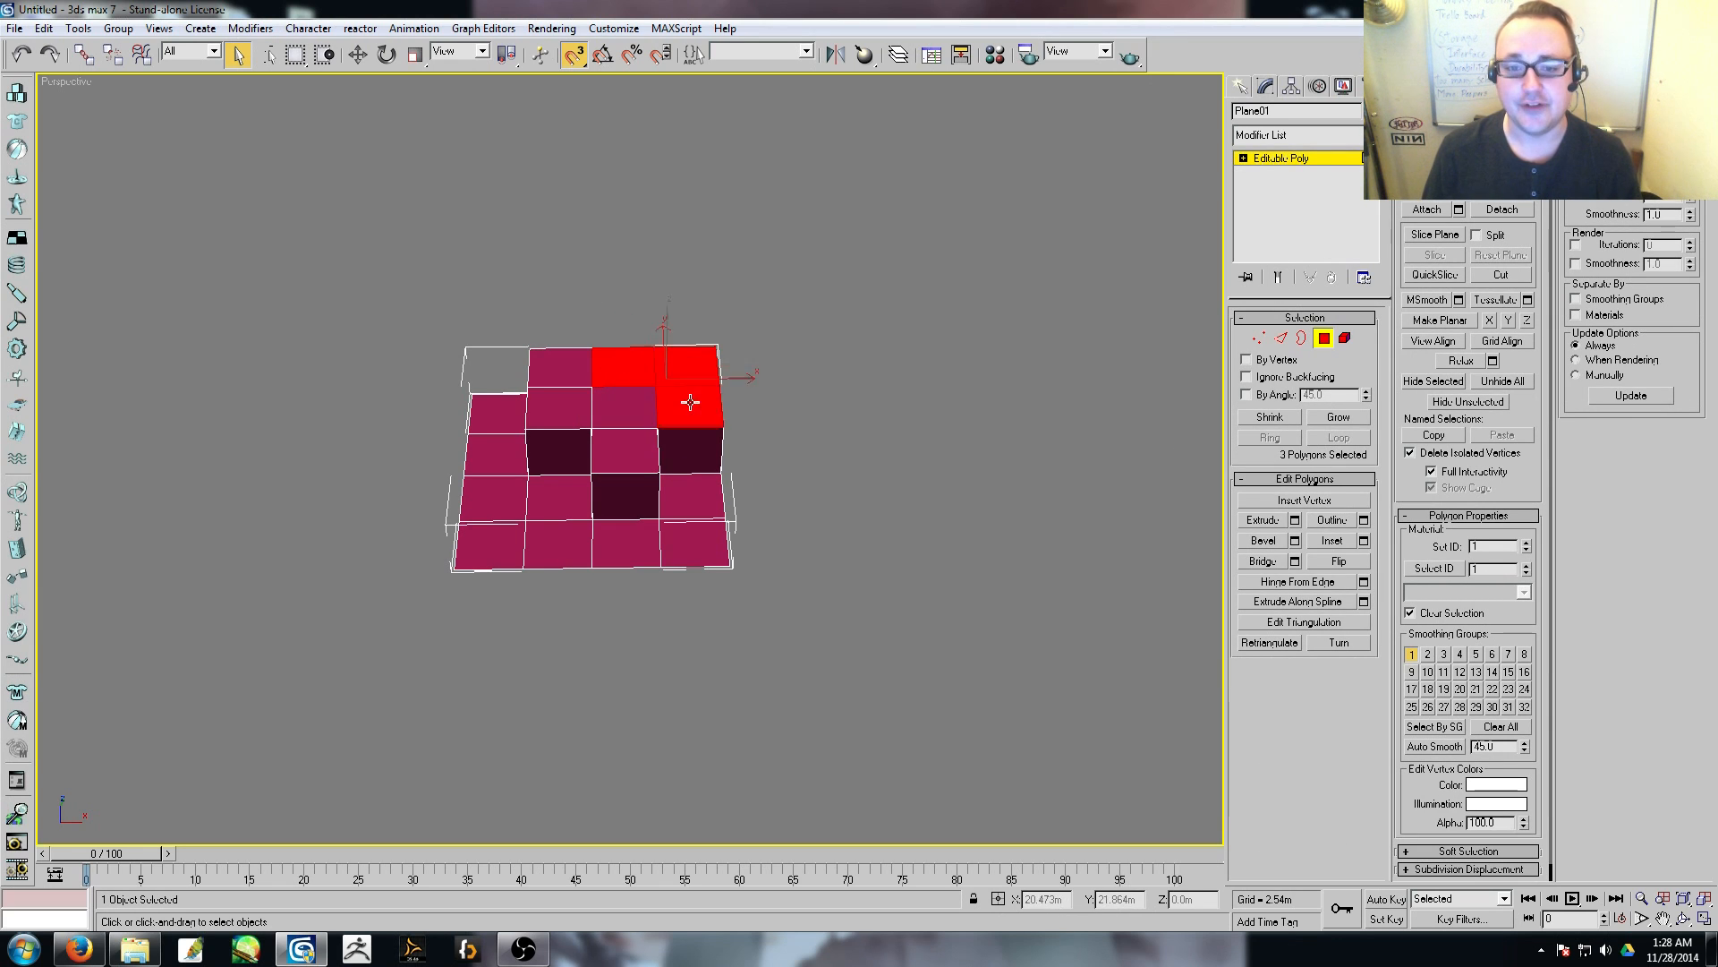
left_click(1295, 520)
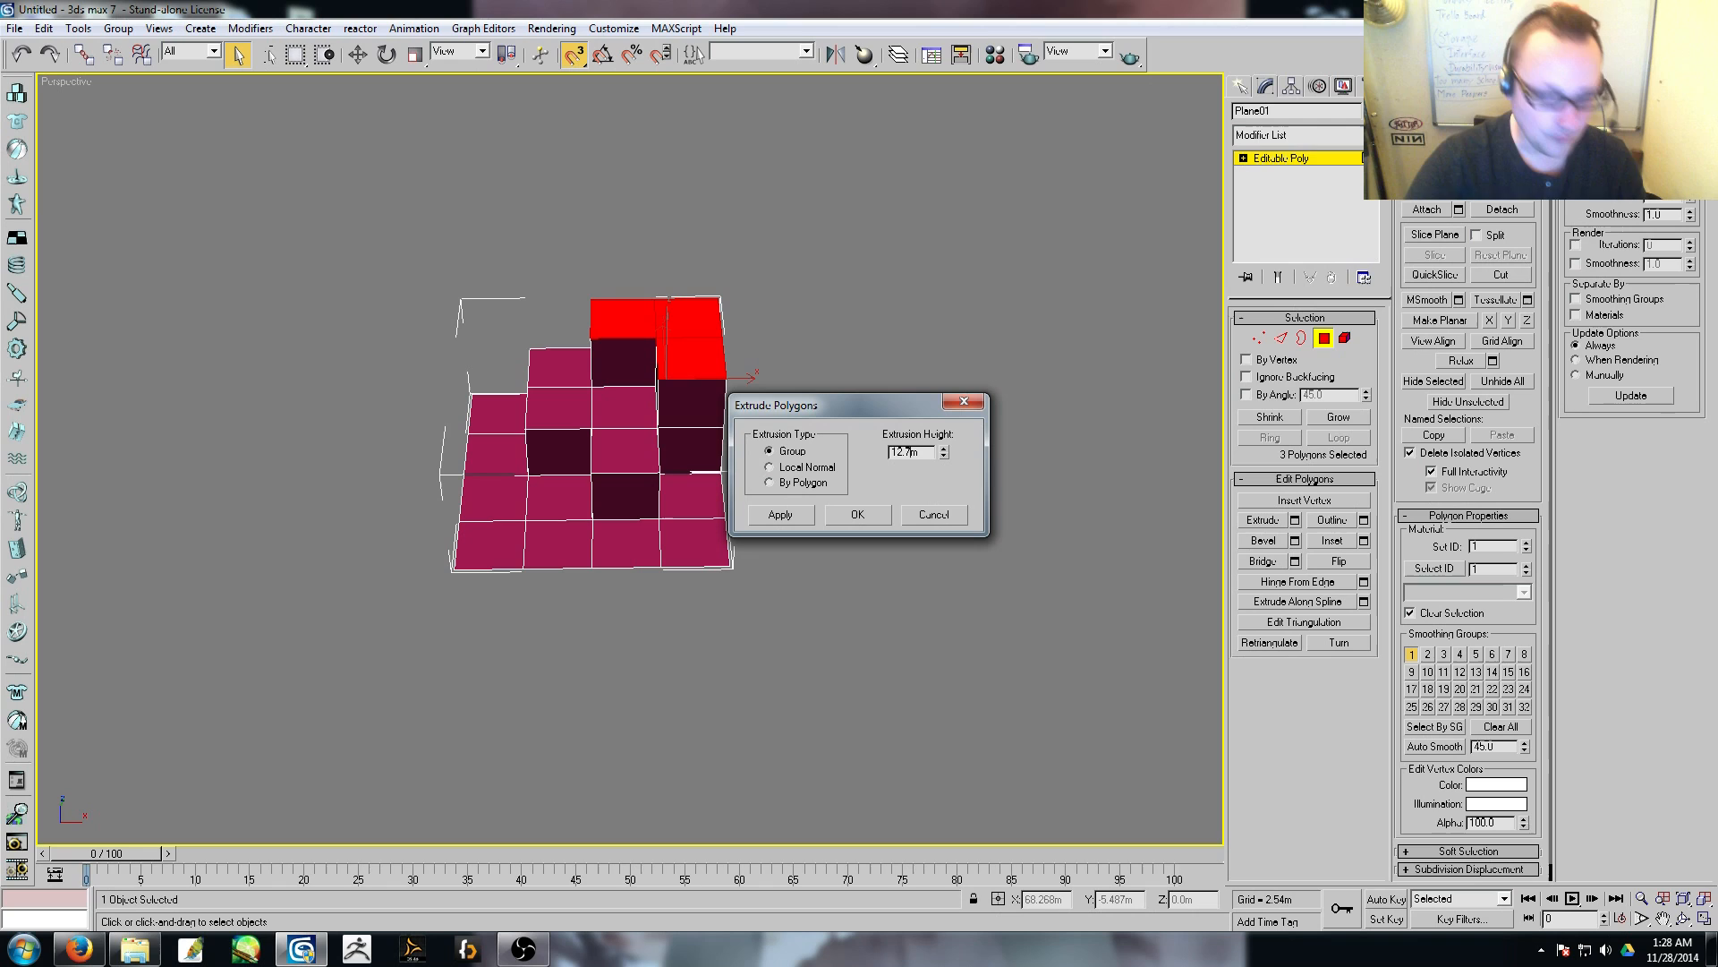
left_click(857, 514)
Extrude the single rear corner face of the raised L upward by another 12.7 m.
middle_click_drag(745, 546, 760, 537)
left_click(857, 421)
left_click(660, 328)
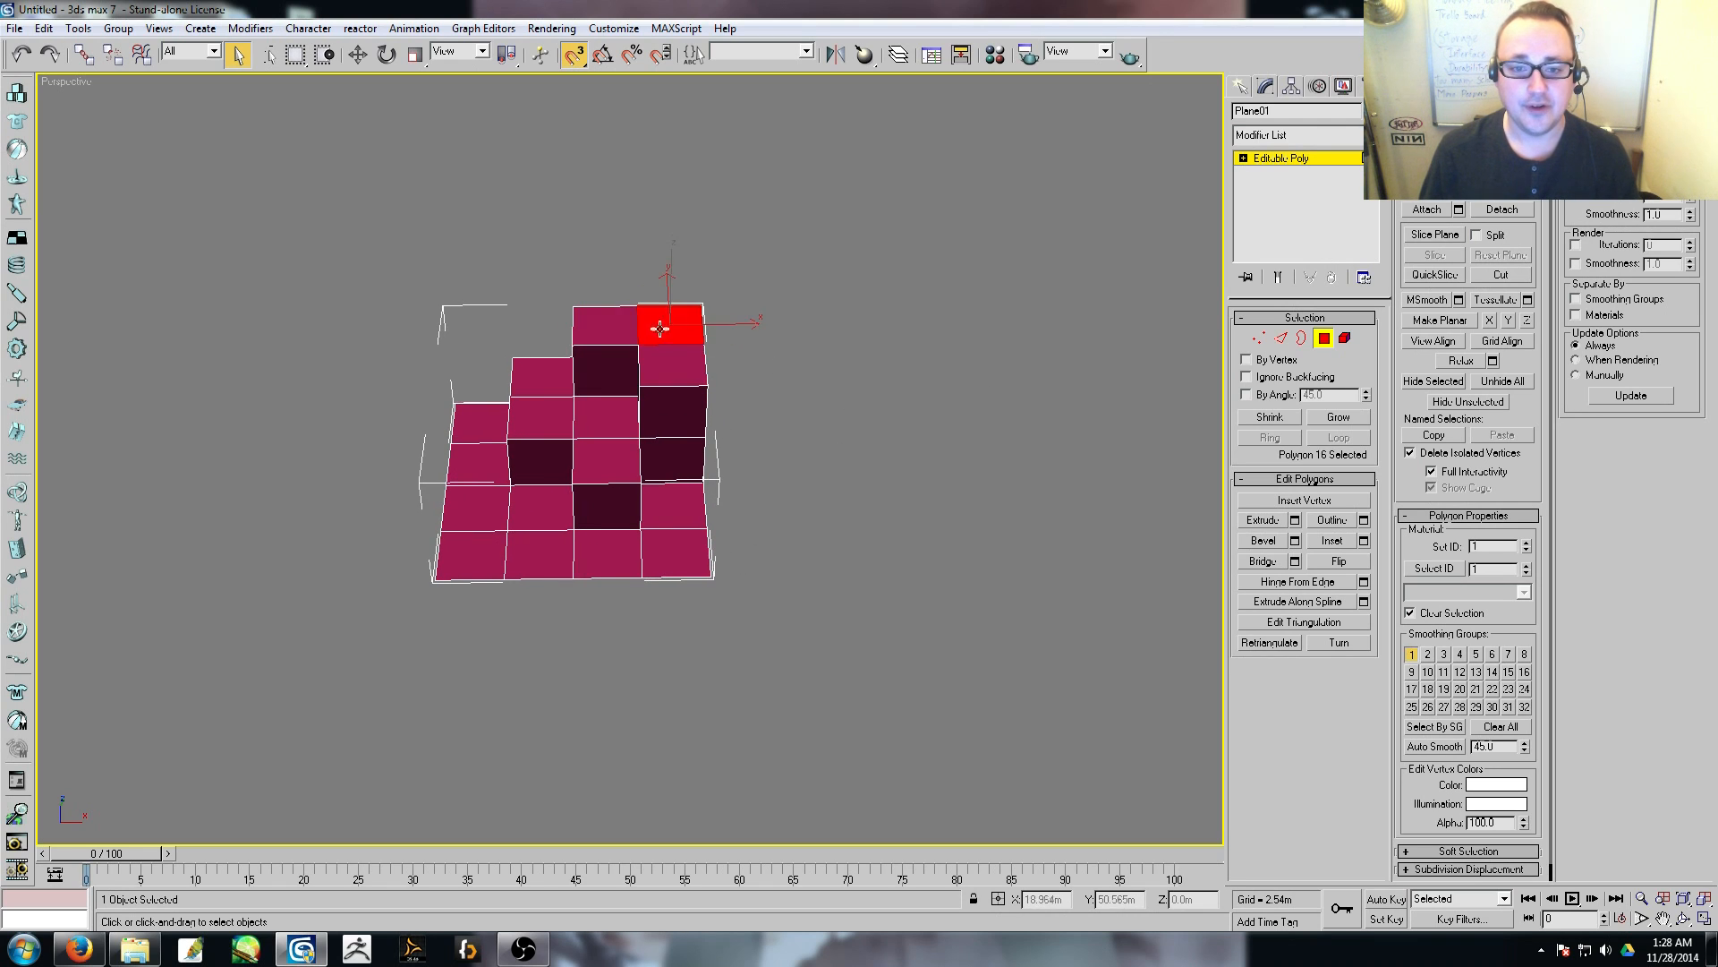
left_click(1296, 521)
left_click(857, 515)
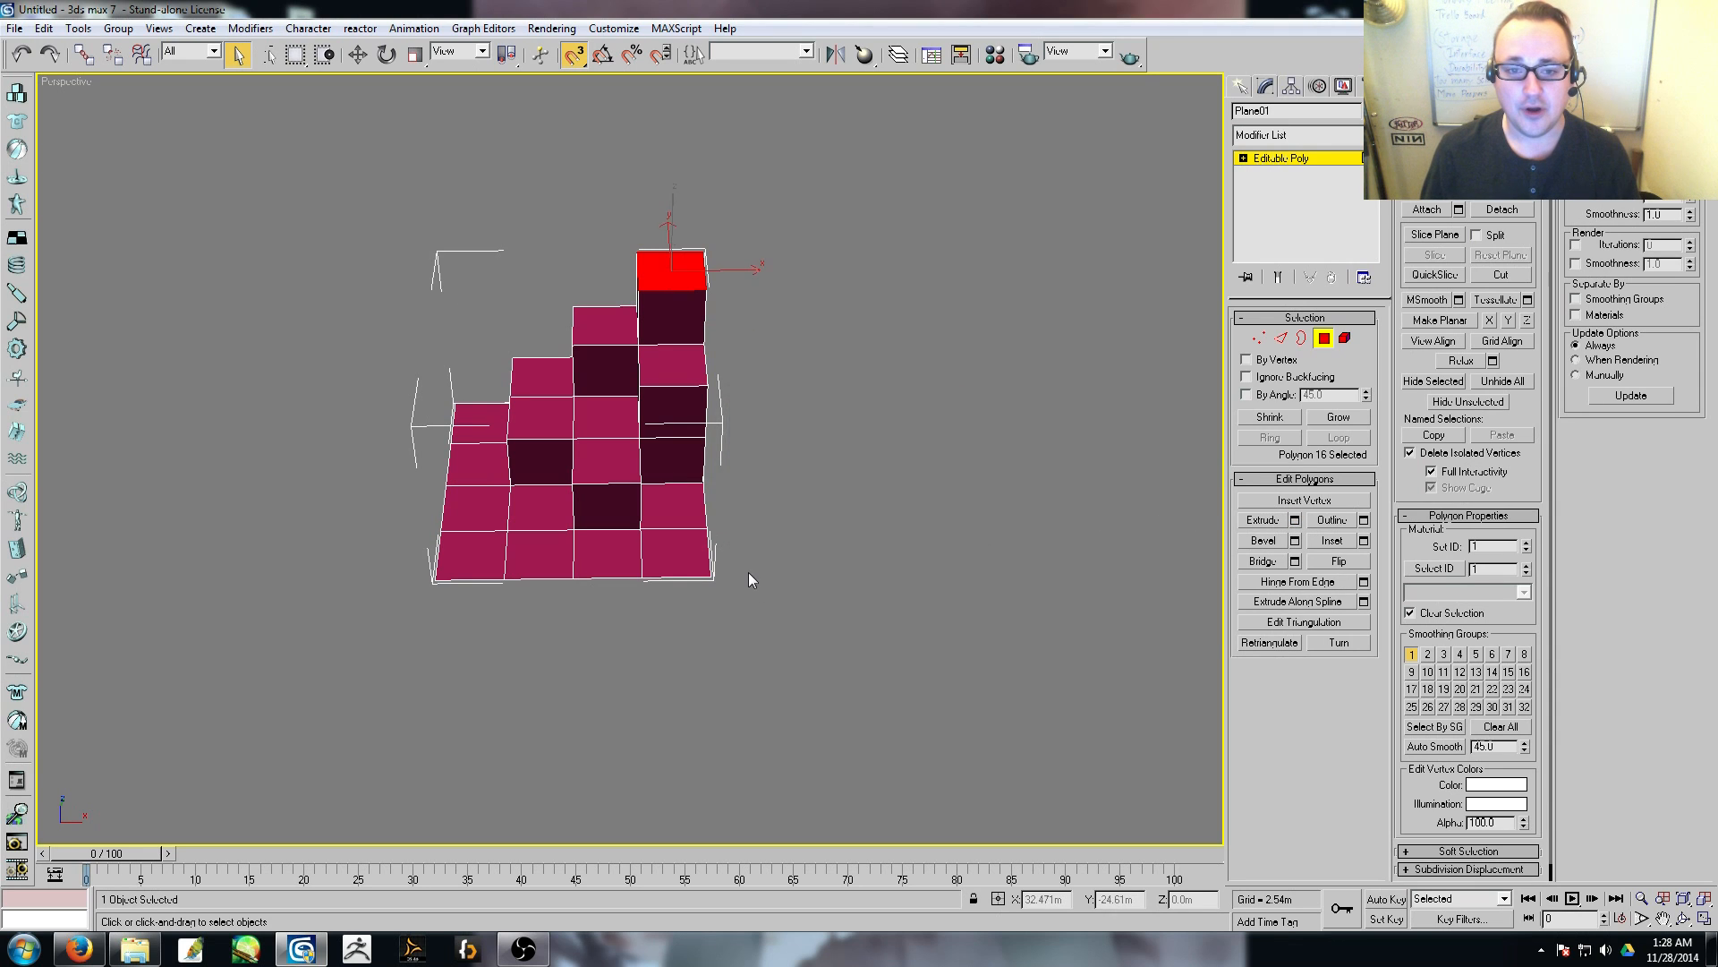
Set a group extrusion of -12.7 m on the base face directly in front of the protruding block.
middle_click_drag(749, 572, 747, 590)
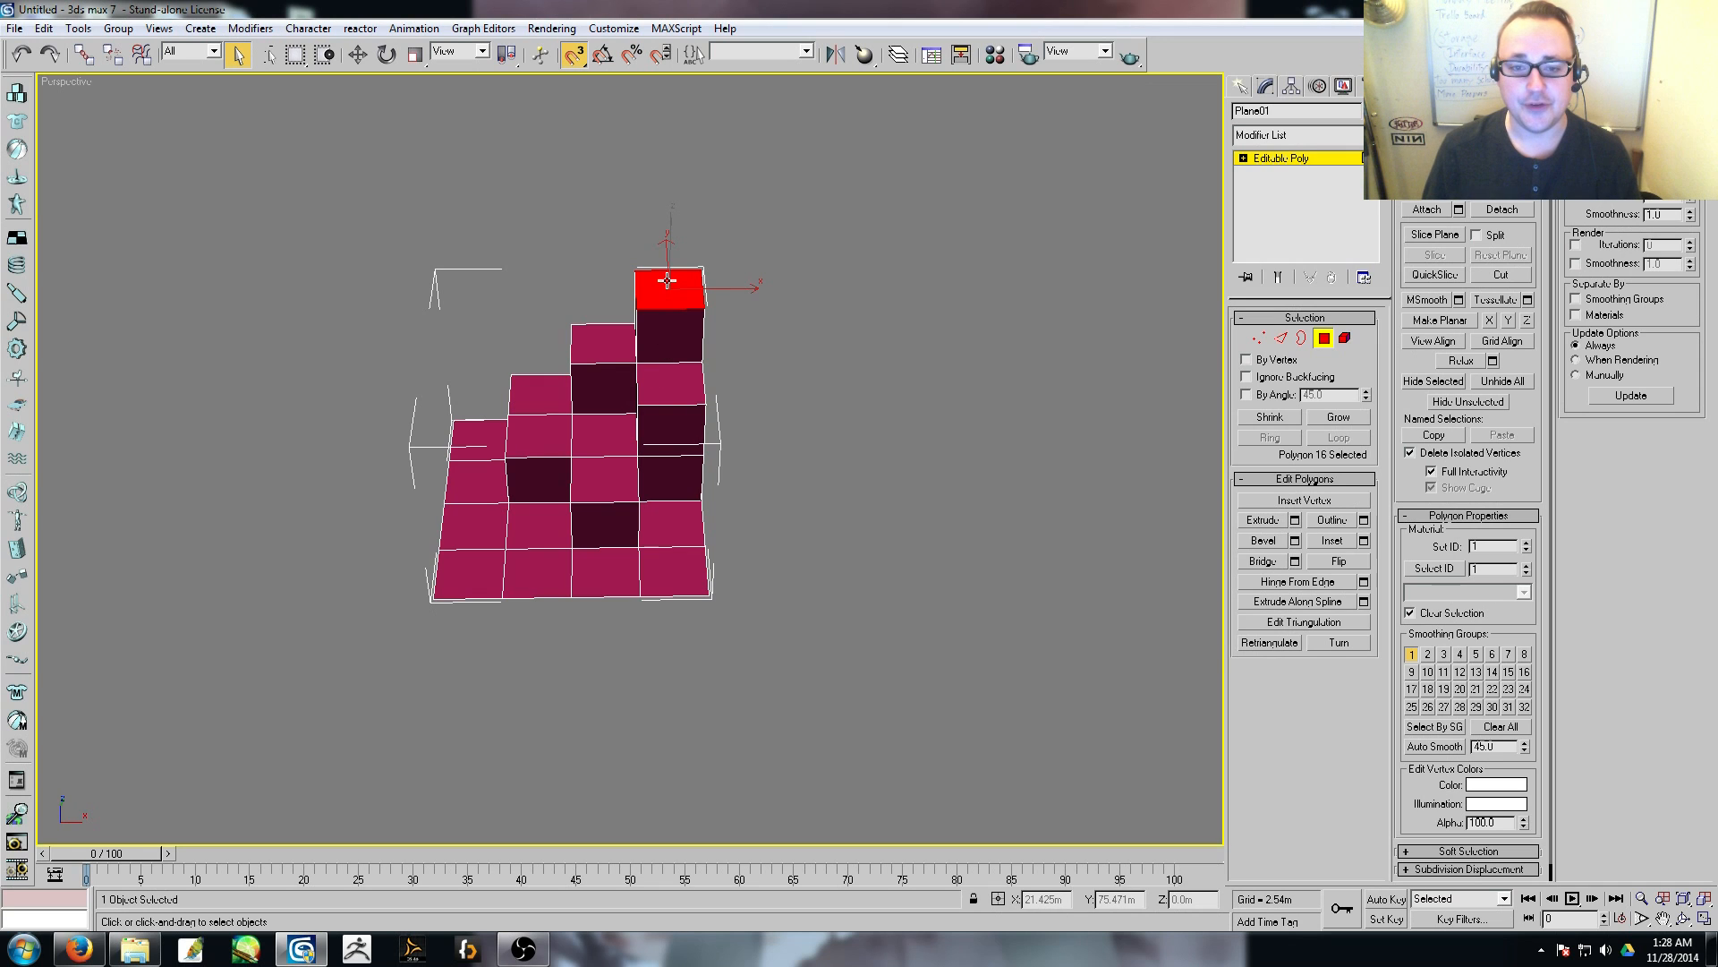
middle_click_drag(614, 512, 775, 570, "alt")
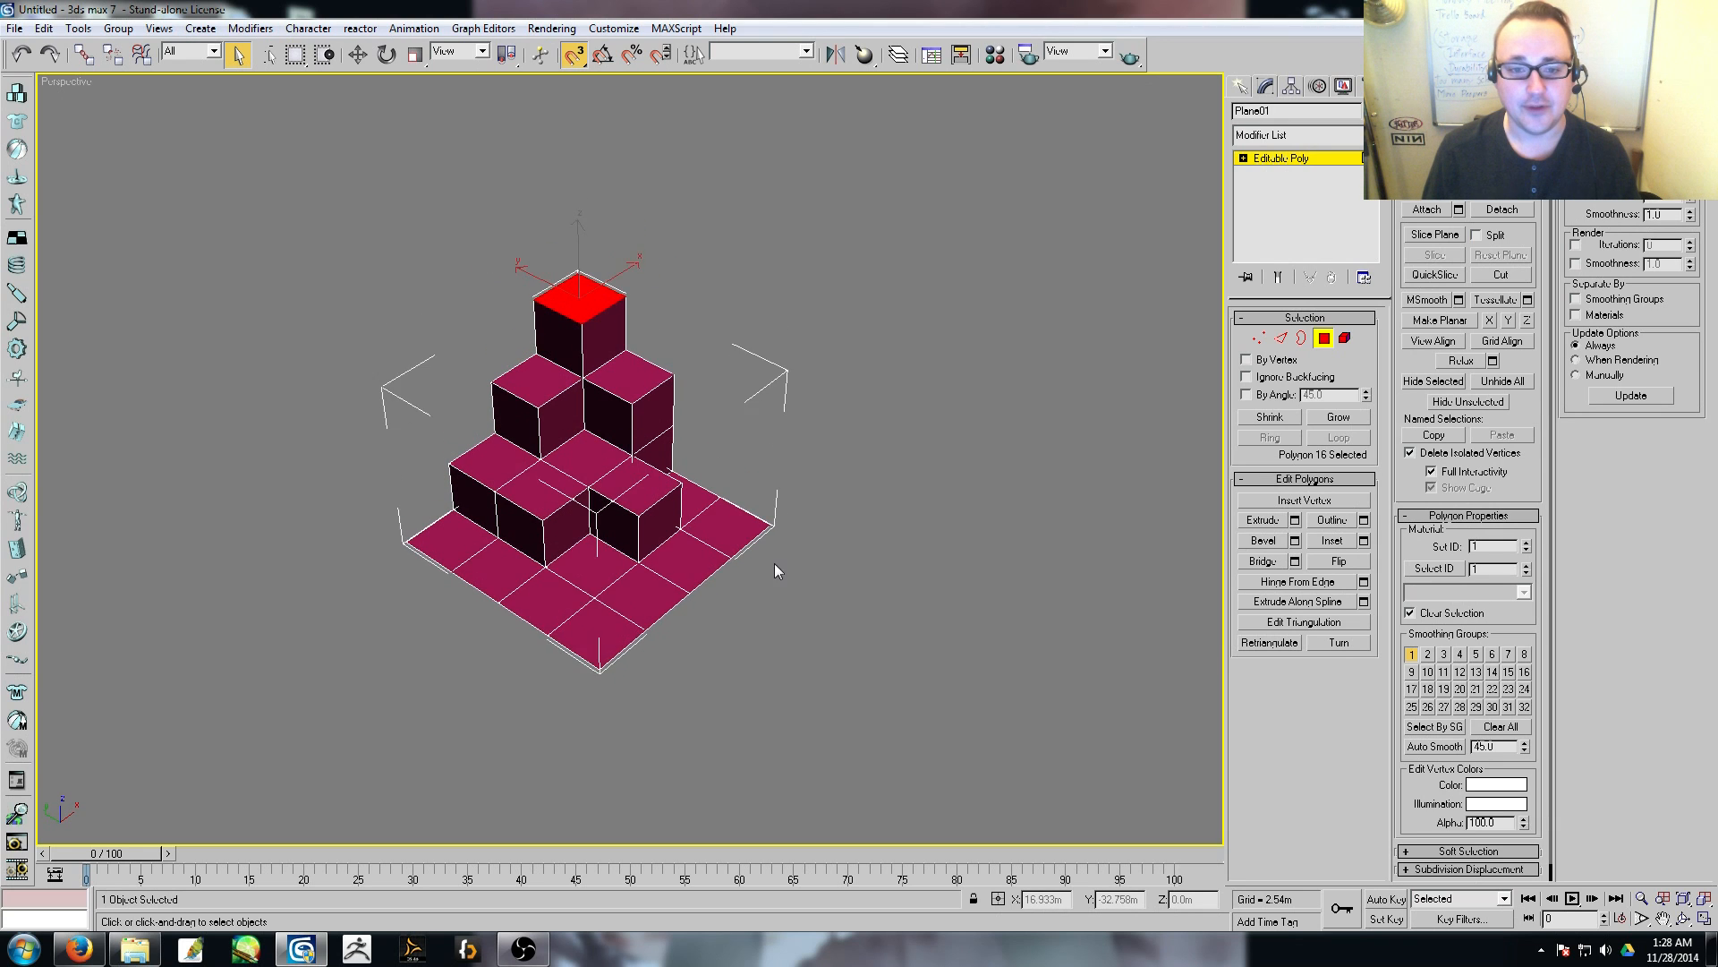
scroll(775, 562, "up", 3)
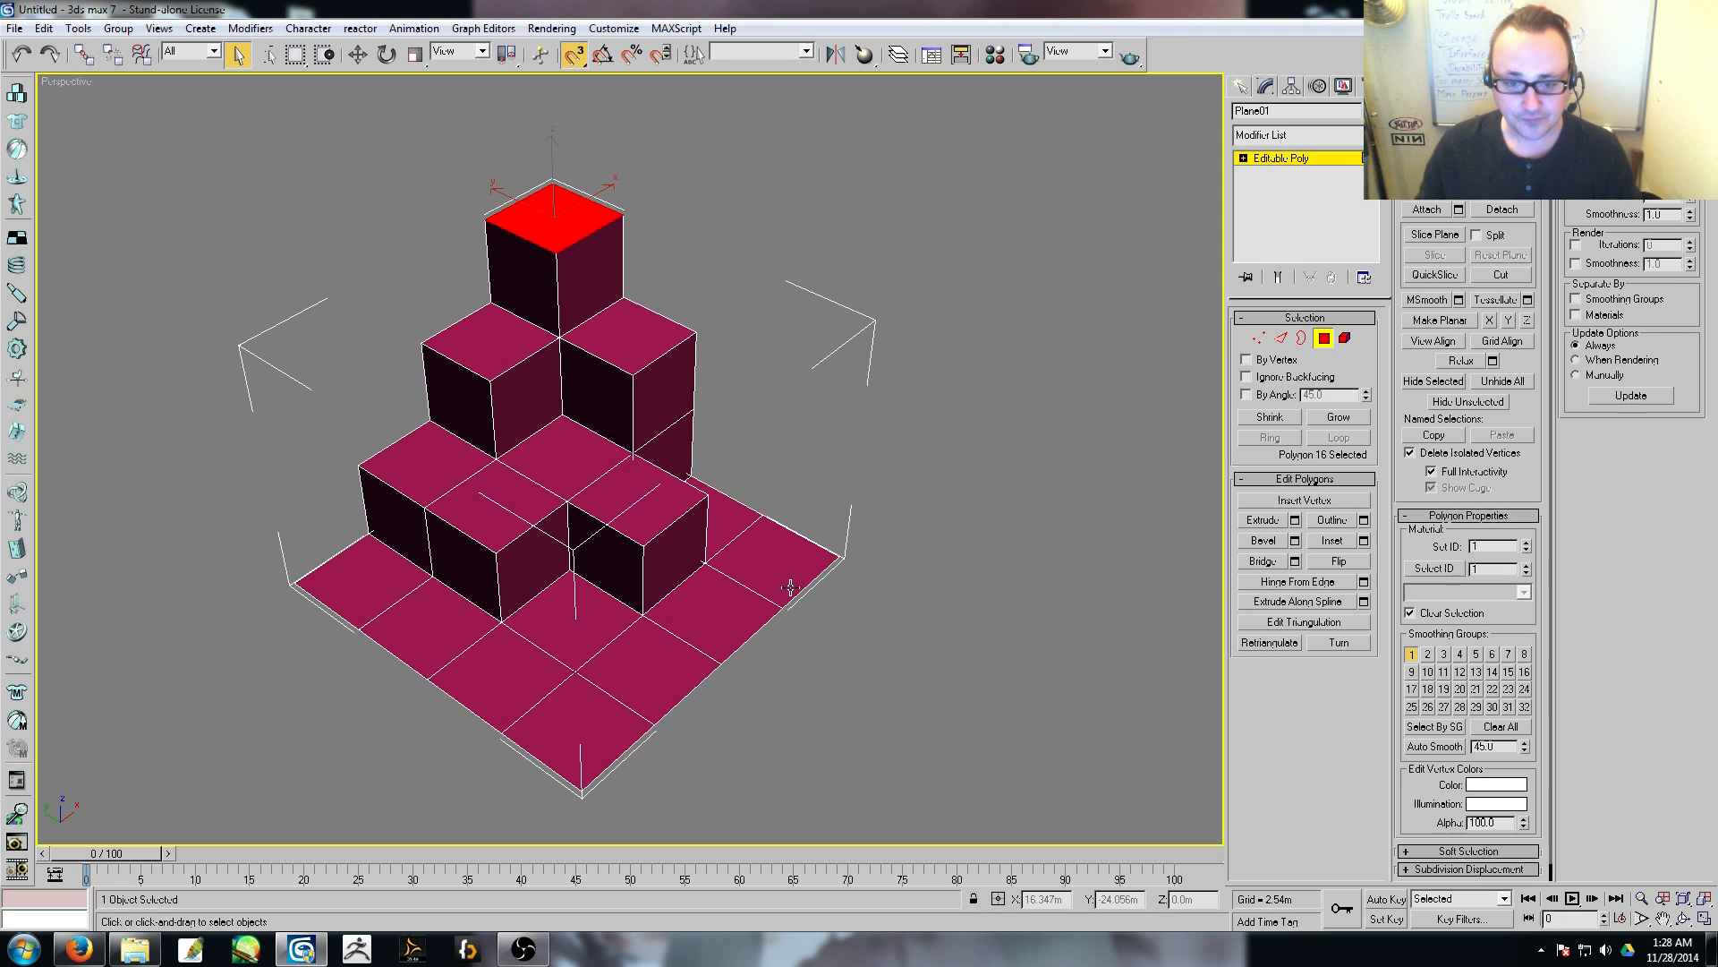
middle_click_drag(789, 557, 742, 579, "alt")
left_click(607, 583)
left_click(1295, 520)
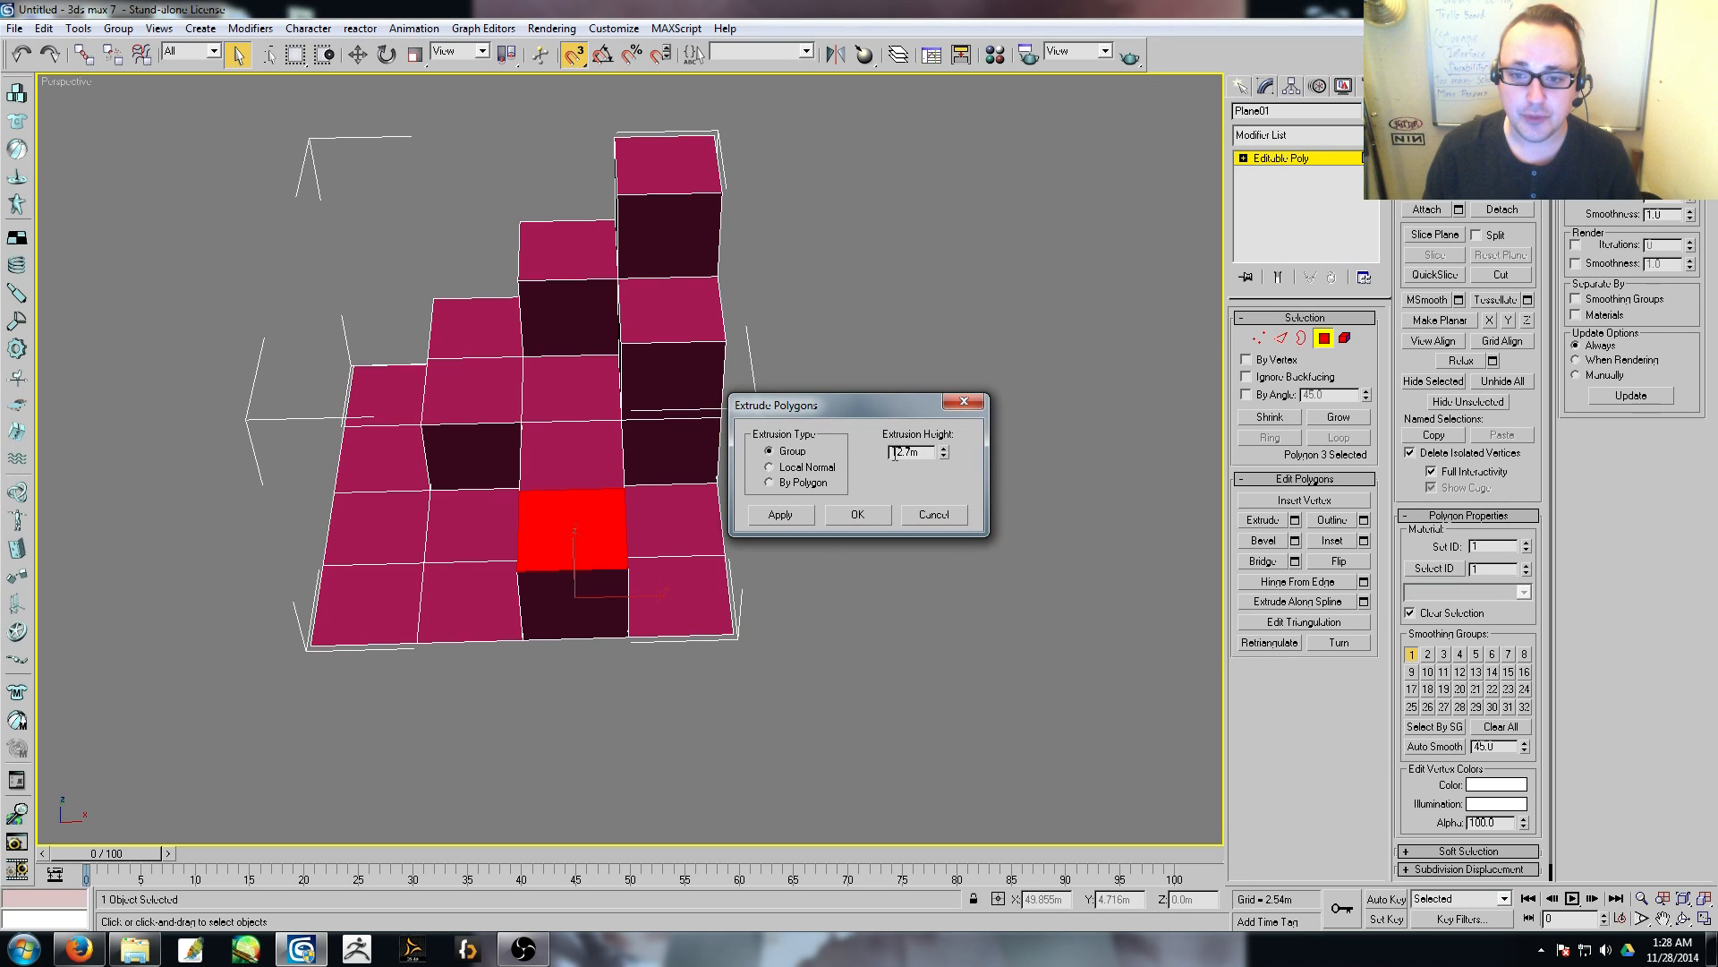
type("-")
middle_click_drag(904, 555, 766, 616, "alt")
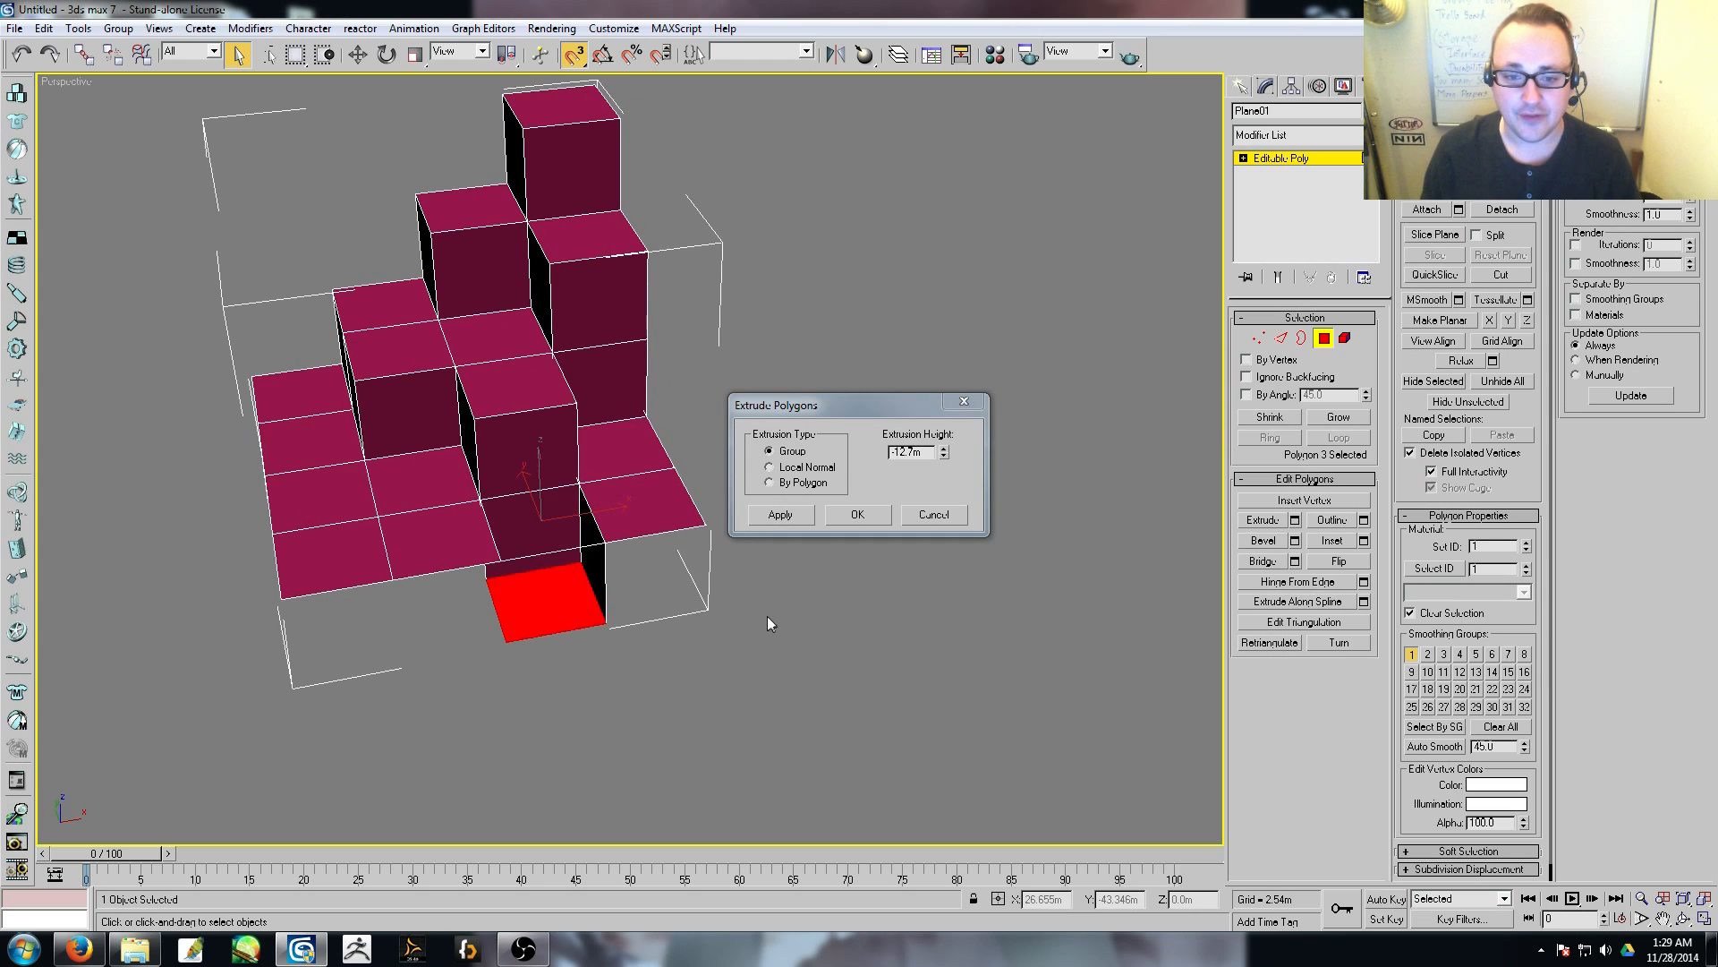
Include the other three front-row base faces and extrude the whole row down two levels of -12.7 m each.
left_click(650, 495, "ctrl")
left_click(428, 530, "ctrl")
left_click(369, 569, "ctrl")
middle_click_drag(674, 642, 624, 535)
left_click(780, 515)
middle_click_drag(644, 614, 852, 546, "alt")
left_click(853, 516)
left_click(852, 546)
middle_click_drag(678, 518, 766, 581)
middle_click_drag(766, 582, 736, 553, "alt")
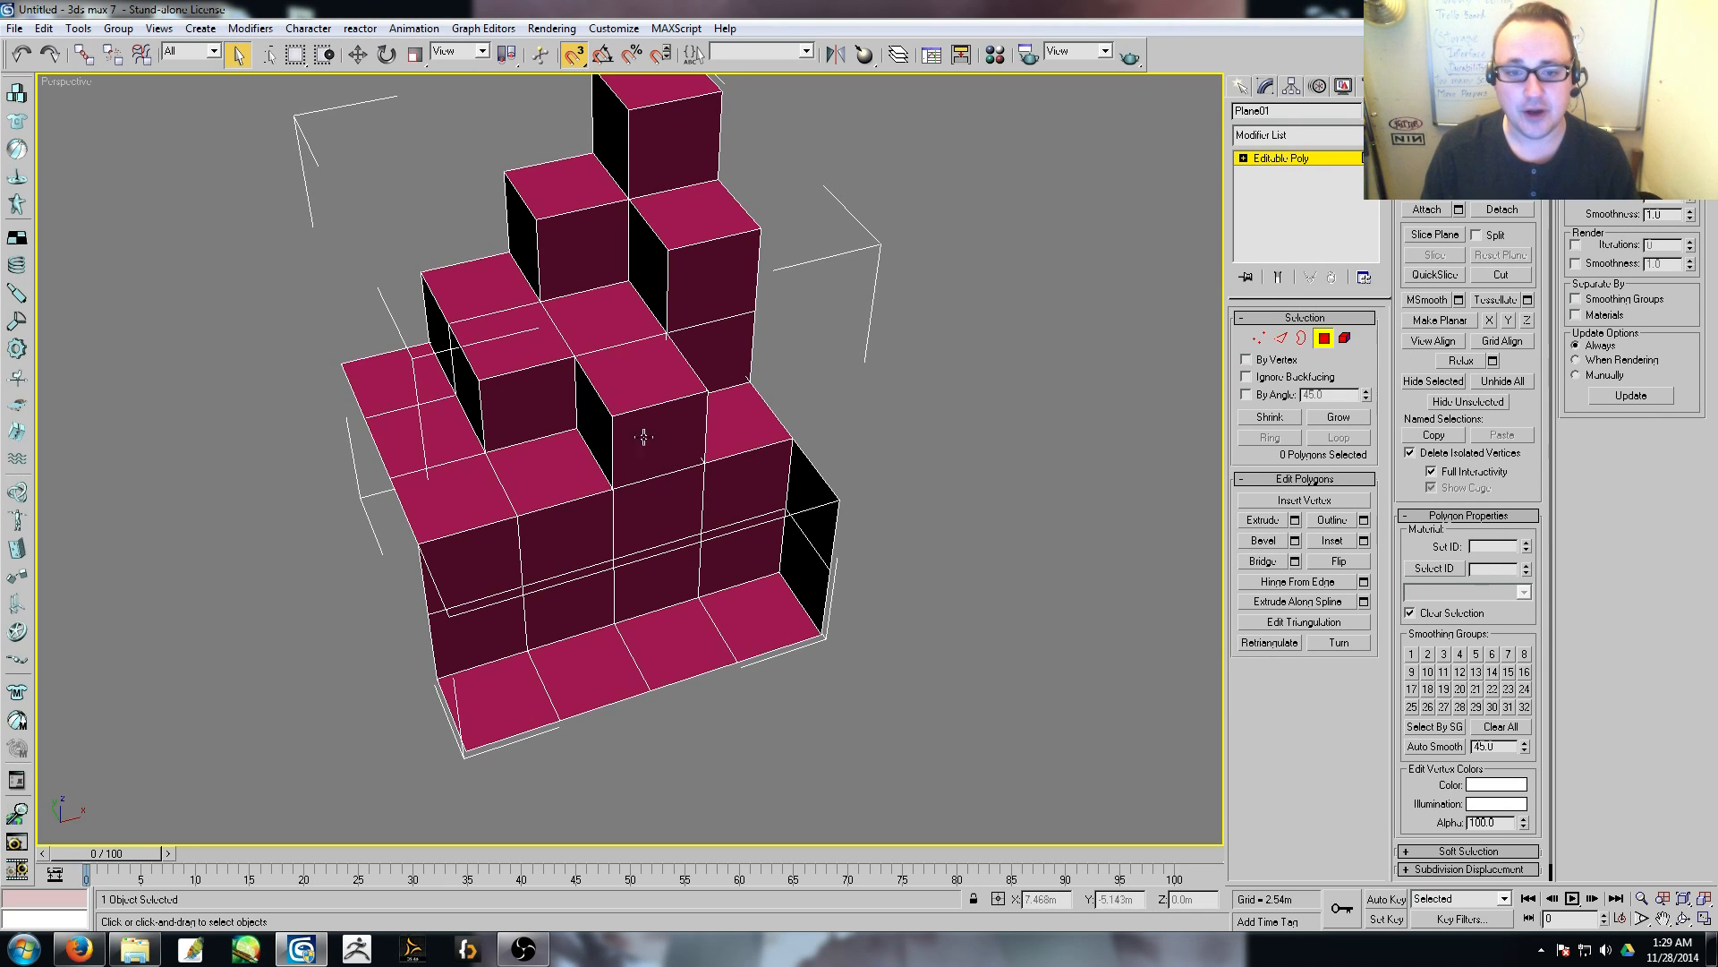
mouse_move(652, 443)
middle_mouse_down("alt")
mouse_move(599, 429)
mouse_move(552, 380)
mouse_move(641, 463)
mouse_move(683, 469)
mouse_move(666, 454)
mouse_move(645, 492)
mouse_move(653, 477)
middle_mouse_up("alt")
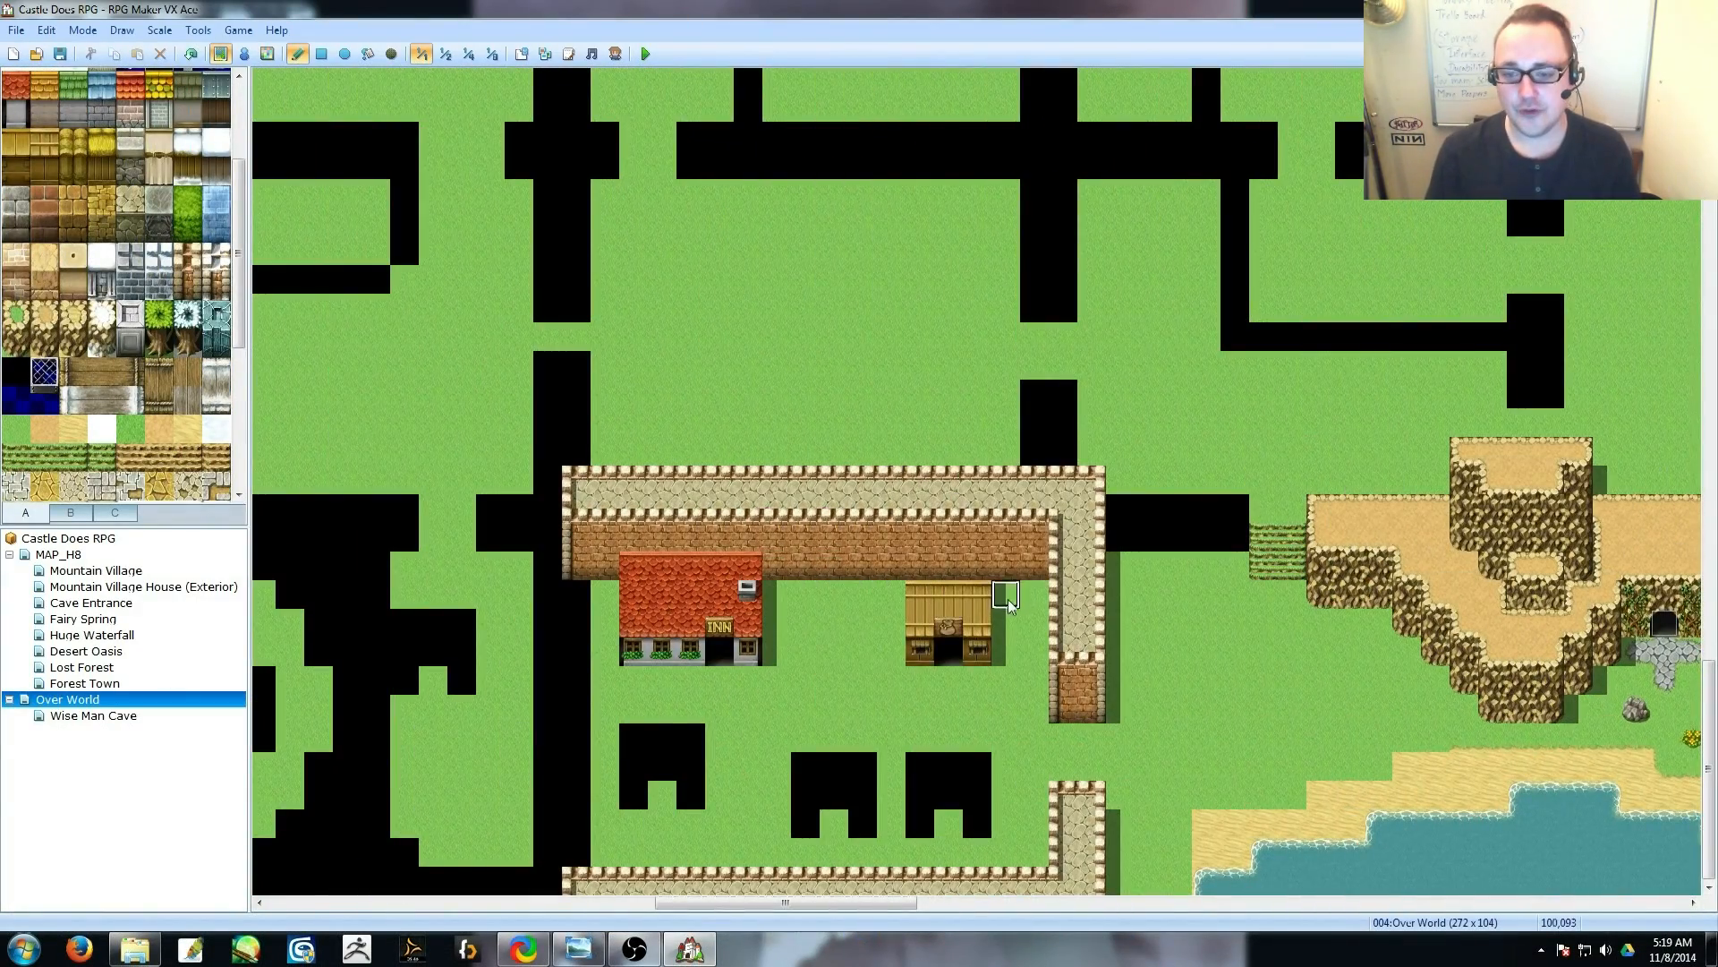
In the RPG Maker overworld, build houses over the black placeholders in the town's southern row and save the project.
right_click_drag(805, 766, 862, 824)
left_click(692, 768)
right_click(662, 794)
left_click_drag(634, 737, 691, 737)
mouse_move(805, 766)
left_mouse_down()
mouse_move(859, 820)
mouse_move(847, 802)
mouse_move(977, 766)
left_mouse_up()
right_click_drag(748, 823, 691, 766)
left_click(809, 605)
scroll(837, 757, "right", 5)
left_click(63, 55)
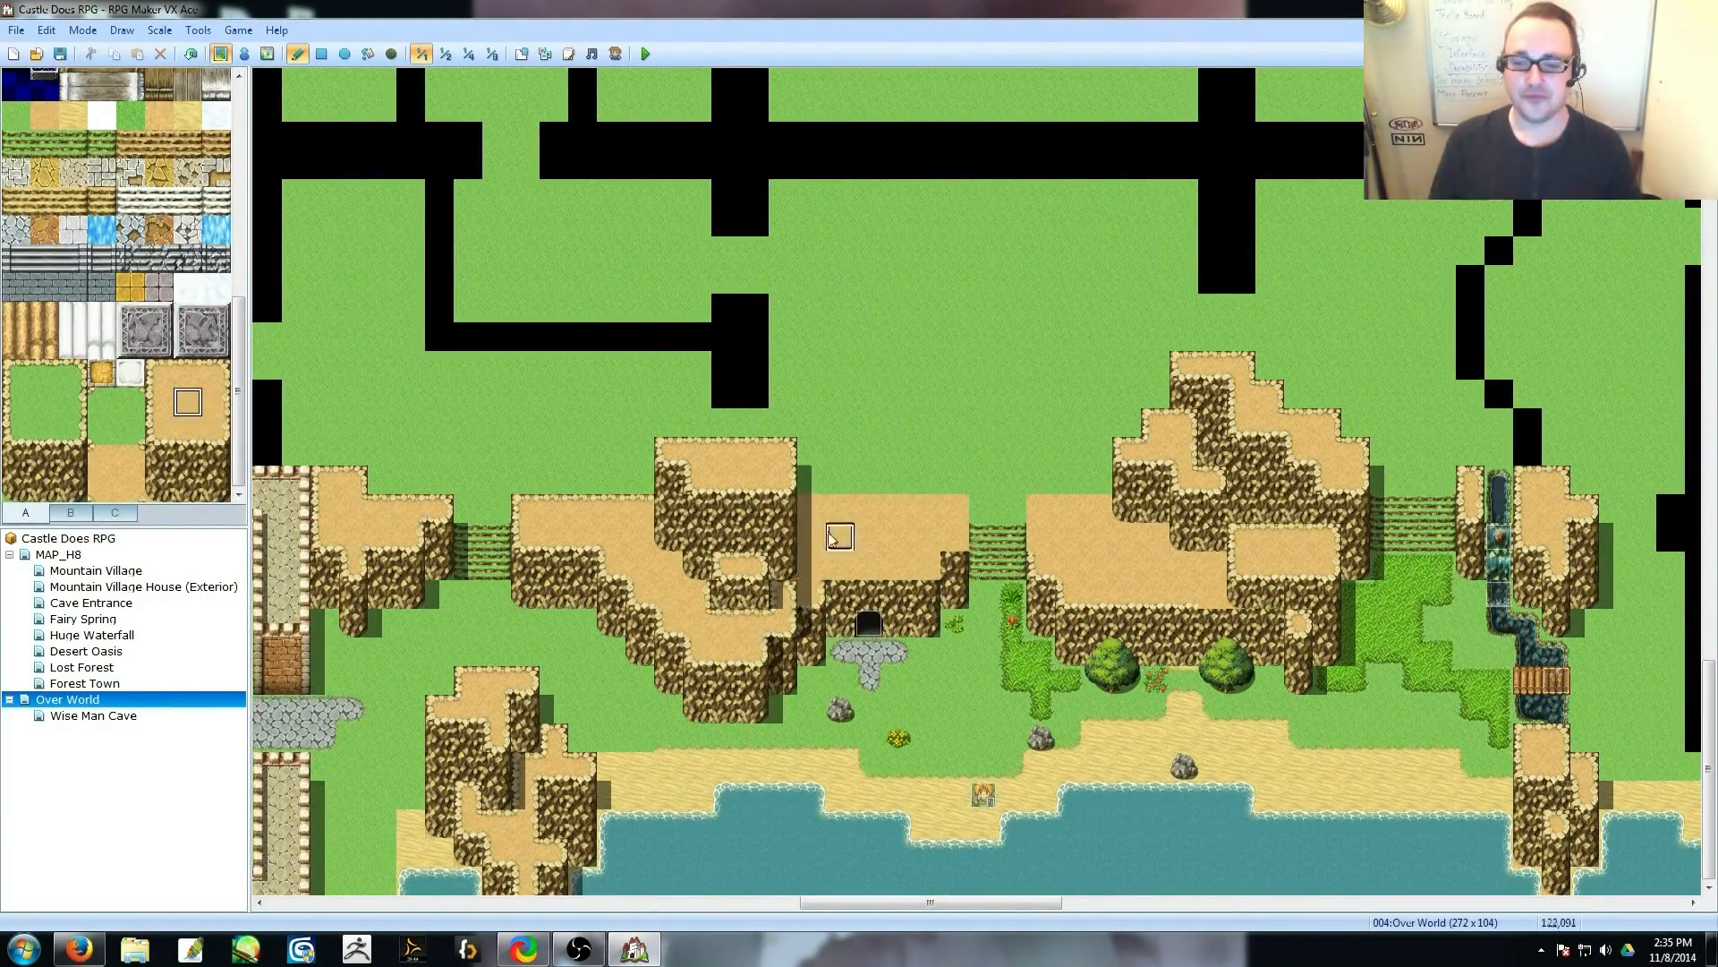
Repaint the cliff mountain around the cave entrance with borderless dirt and rock tiles, removing its rimmed edges and shadows.
mouse_move(831, 537)
left_mouse_down()
mouse_move(671, 483)
mouse_move(702, 479)
mouse_move(669, 452)
left_mouse_up()
left_click_drag(754, 566, 726, 566, "shift")
right_click(725, 681, "shift")
mouse_move(669, 680)
left_mouse_down("shift")
mouse_move(628, 631)
mouse_move(527, 594)
left_mouse_up("shift")
Repaint parts of the cliff by the shore southwest of the cave with borderless dirt and rock tiles.
left_click(552, 882, "shift")
left_click_drag(469, 853, 439, 737, "shift")
left_click_drag(497, 796, 494, 772, "shift")
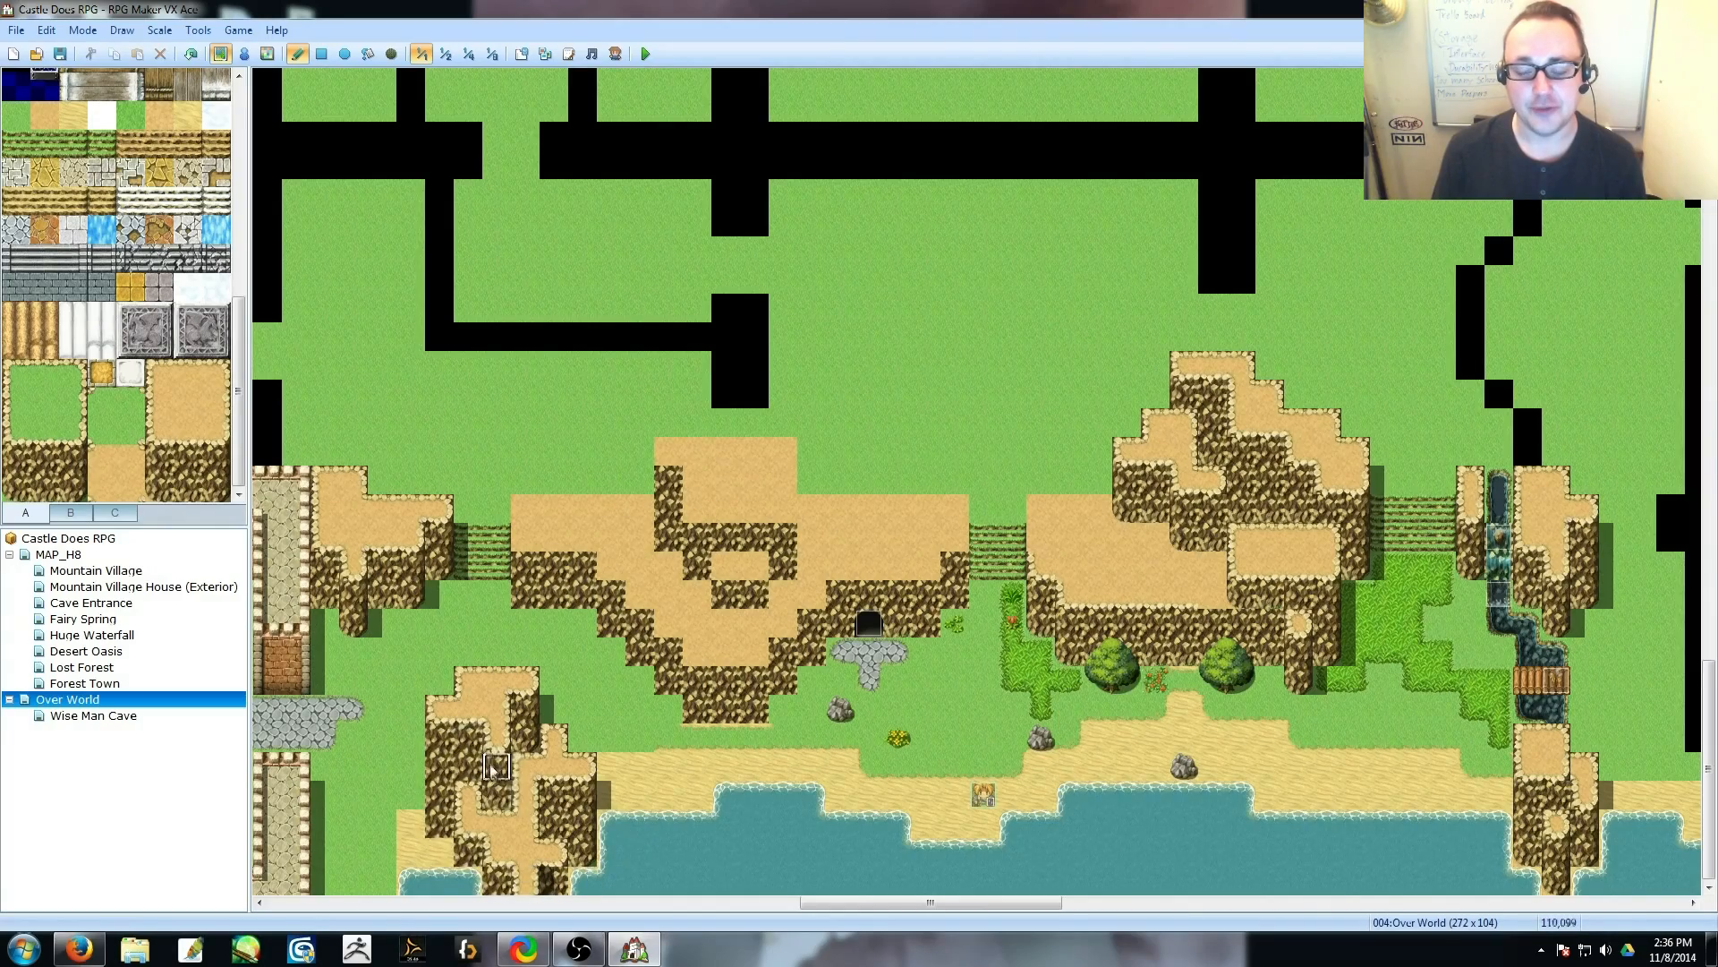
Remove the rimmed edges from the stepped mountain east of the cave by repainting it with borderless tiles.
scroll(610, 795, "right", 3, "shift")
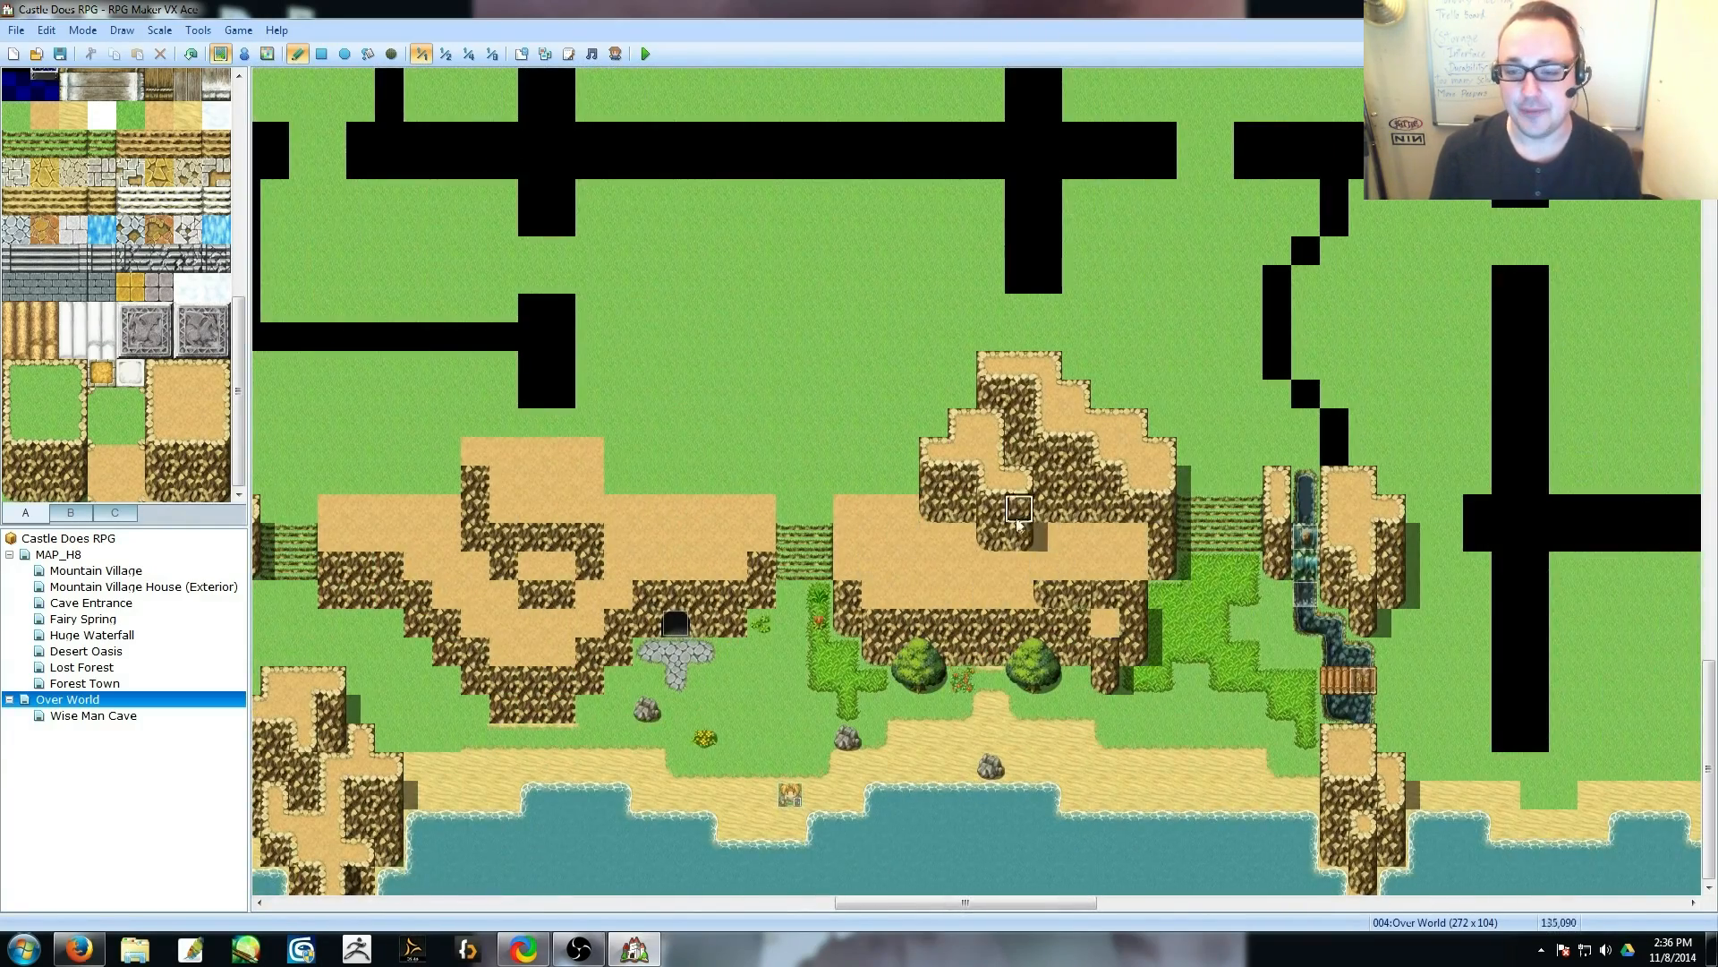
mouse_move(962, 537)
left_mouse_down("shift")
mouse_move(1017, 507)
mouse_move(1163, 537)
left_mouse_up("shift")
scroll(1017, 618, "right", 3)
left_click(887, 620)
left_click_drag(885, 651, 885, 680)
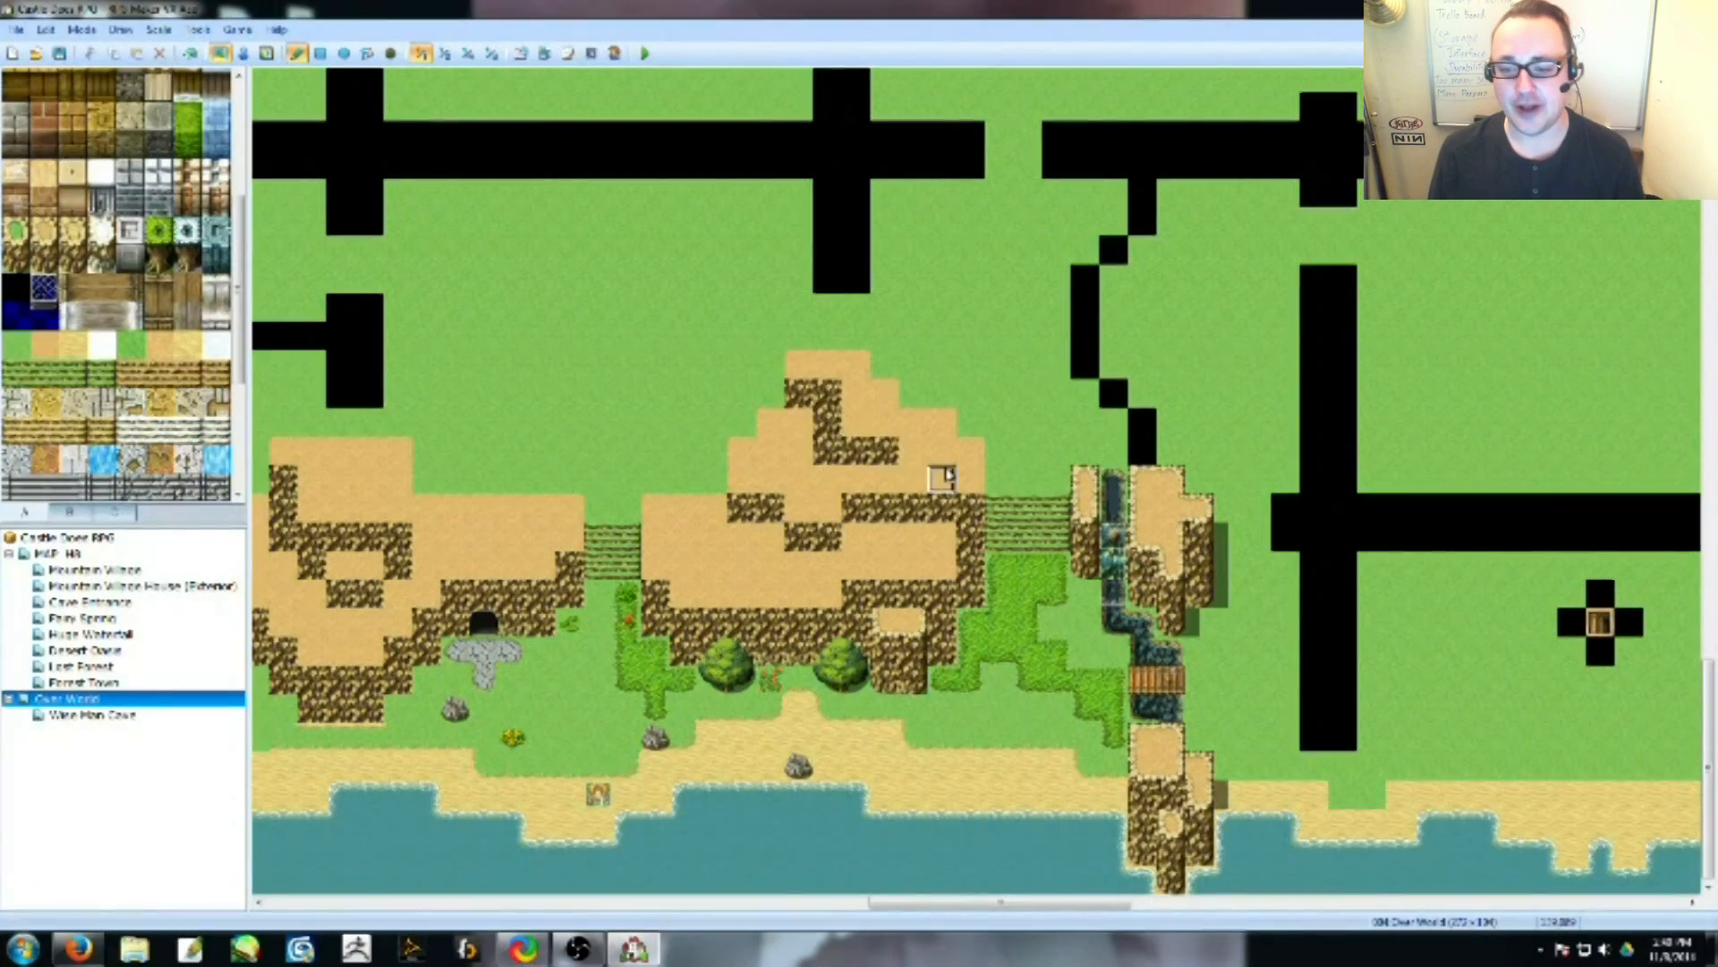
Widen the peak of the stepped mountain and reshape the rock faces below it into a symmetrical recess.
mouse_move(953, 484)
left_mouse_down()
mouse_move(839, 403)
mouse_move(810, 409)
mouse_move(881, 408)
left_mouse_up()
left_click(885, 364)
right_click_drag(856, 392, 857, 422)
left_click_drag(857, 422, 828, 422)
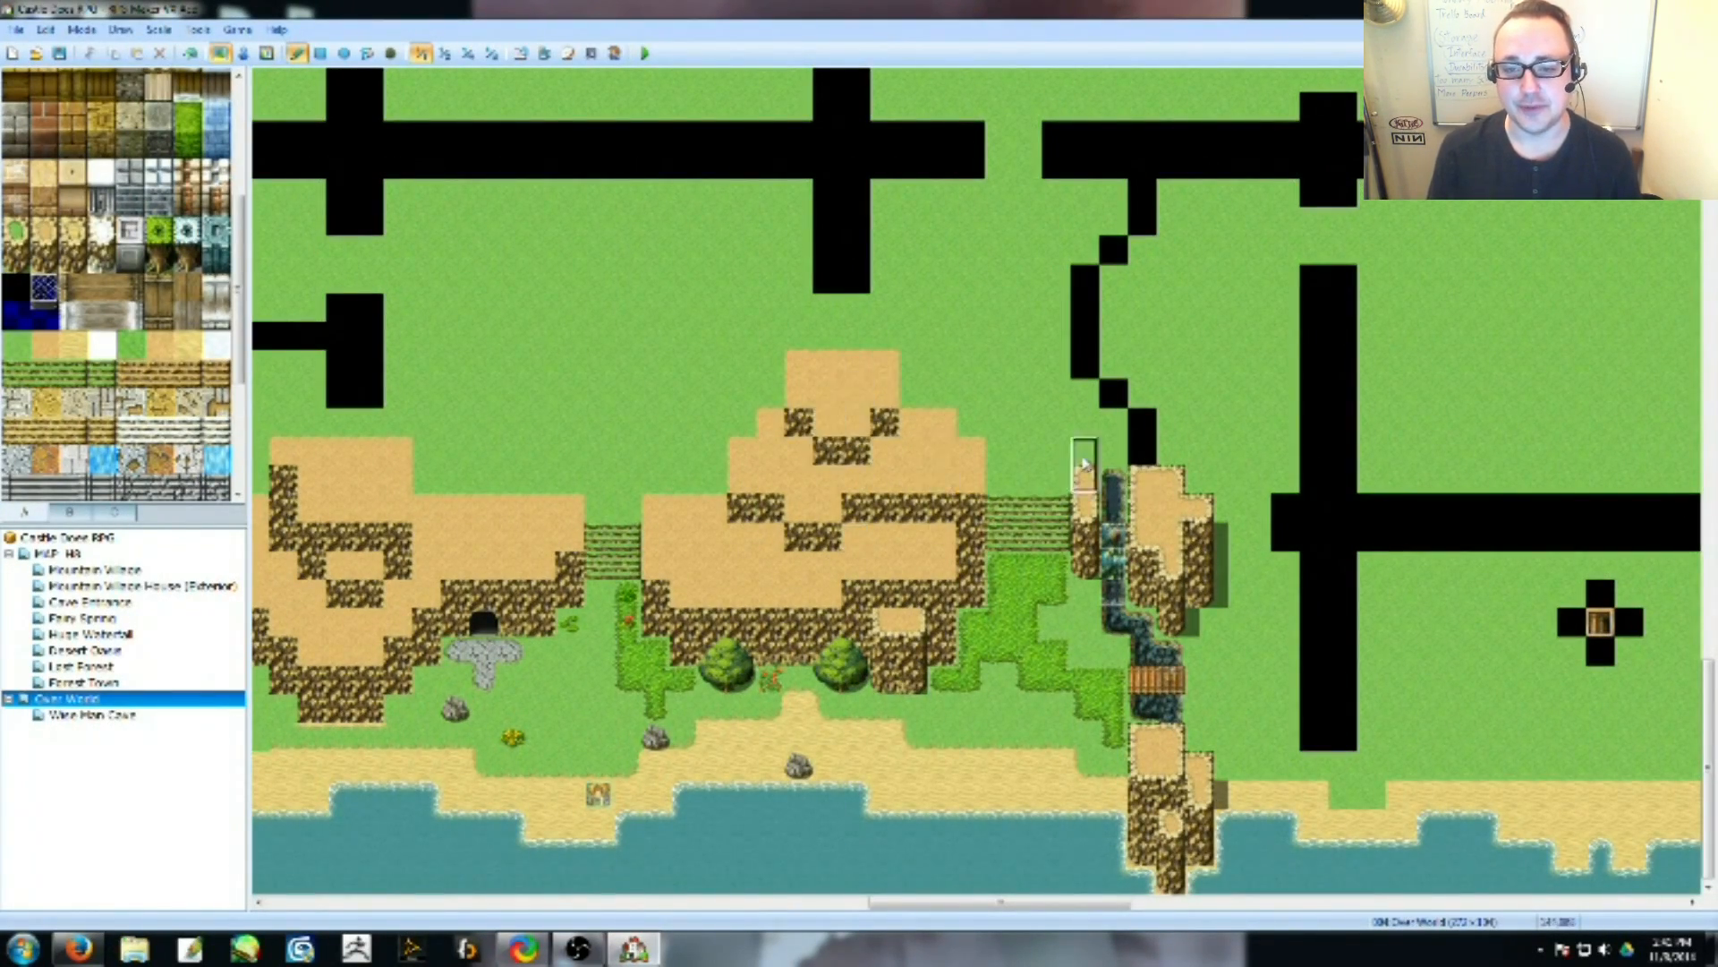
Place a small rock pillar in the sea off the beach, south of the cave entrance.
scroll(973, 653, "left", 5, "shift")
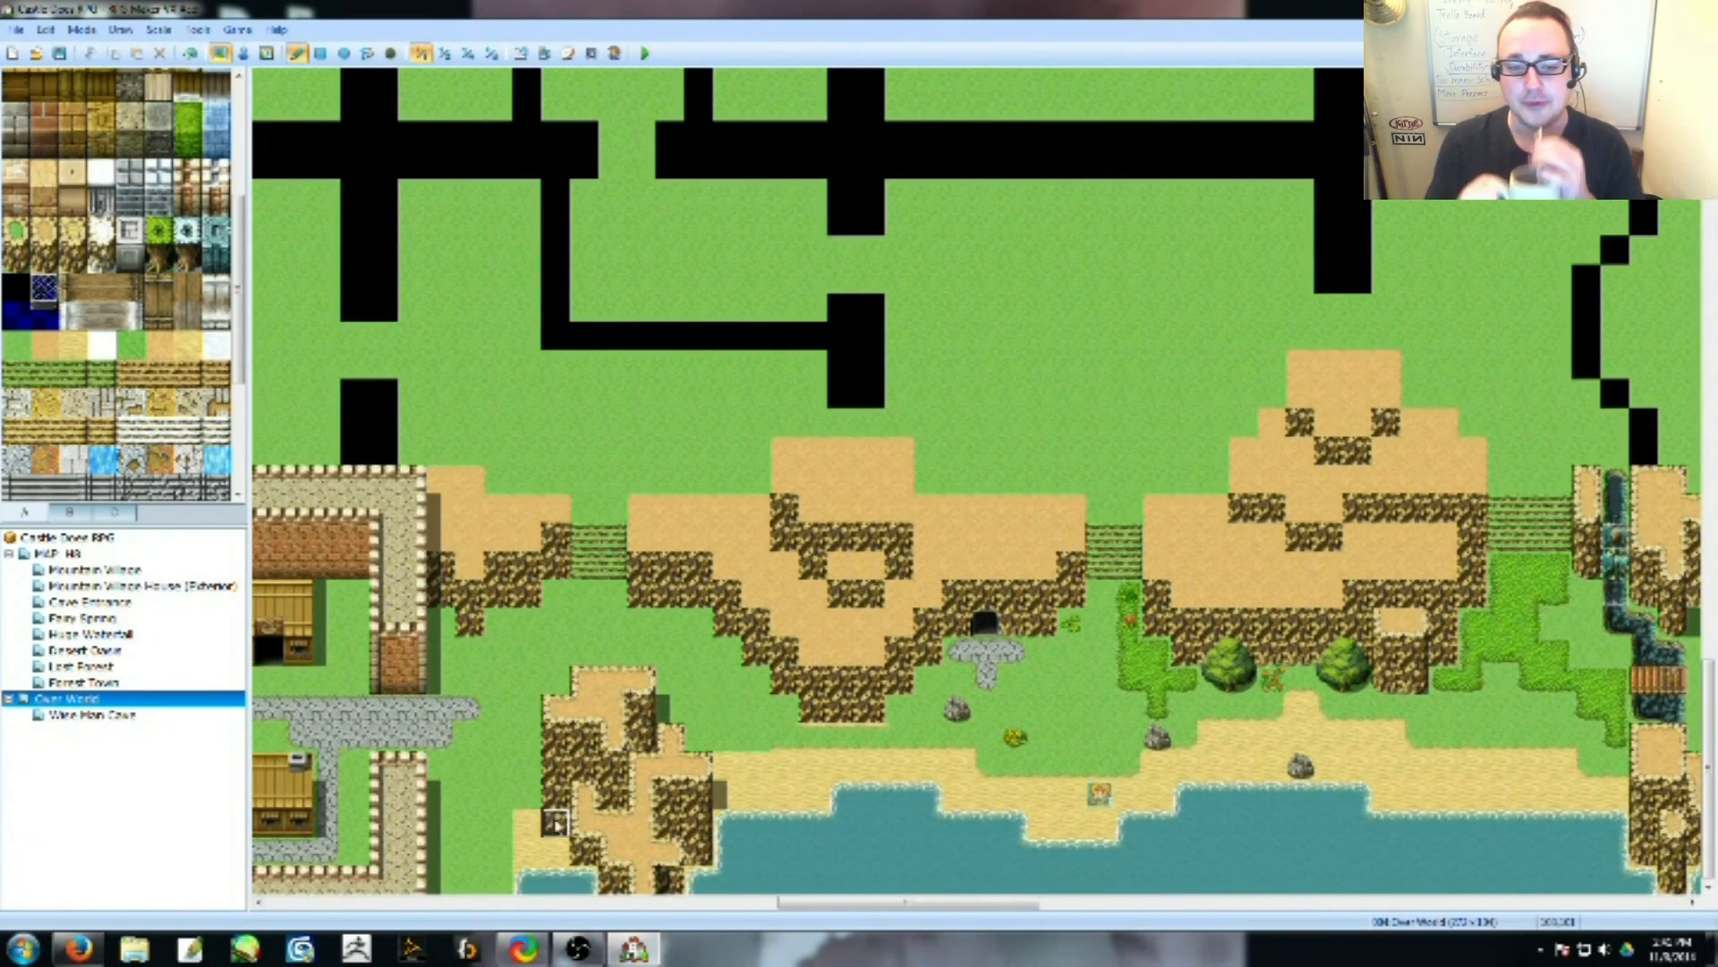
scroll(678, 841, "right", 1, "shift")
left_click(811, 822)
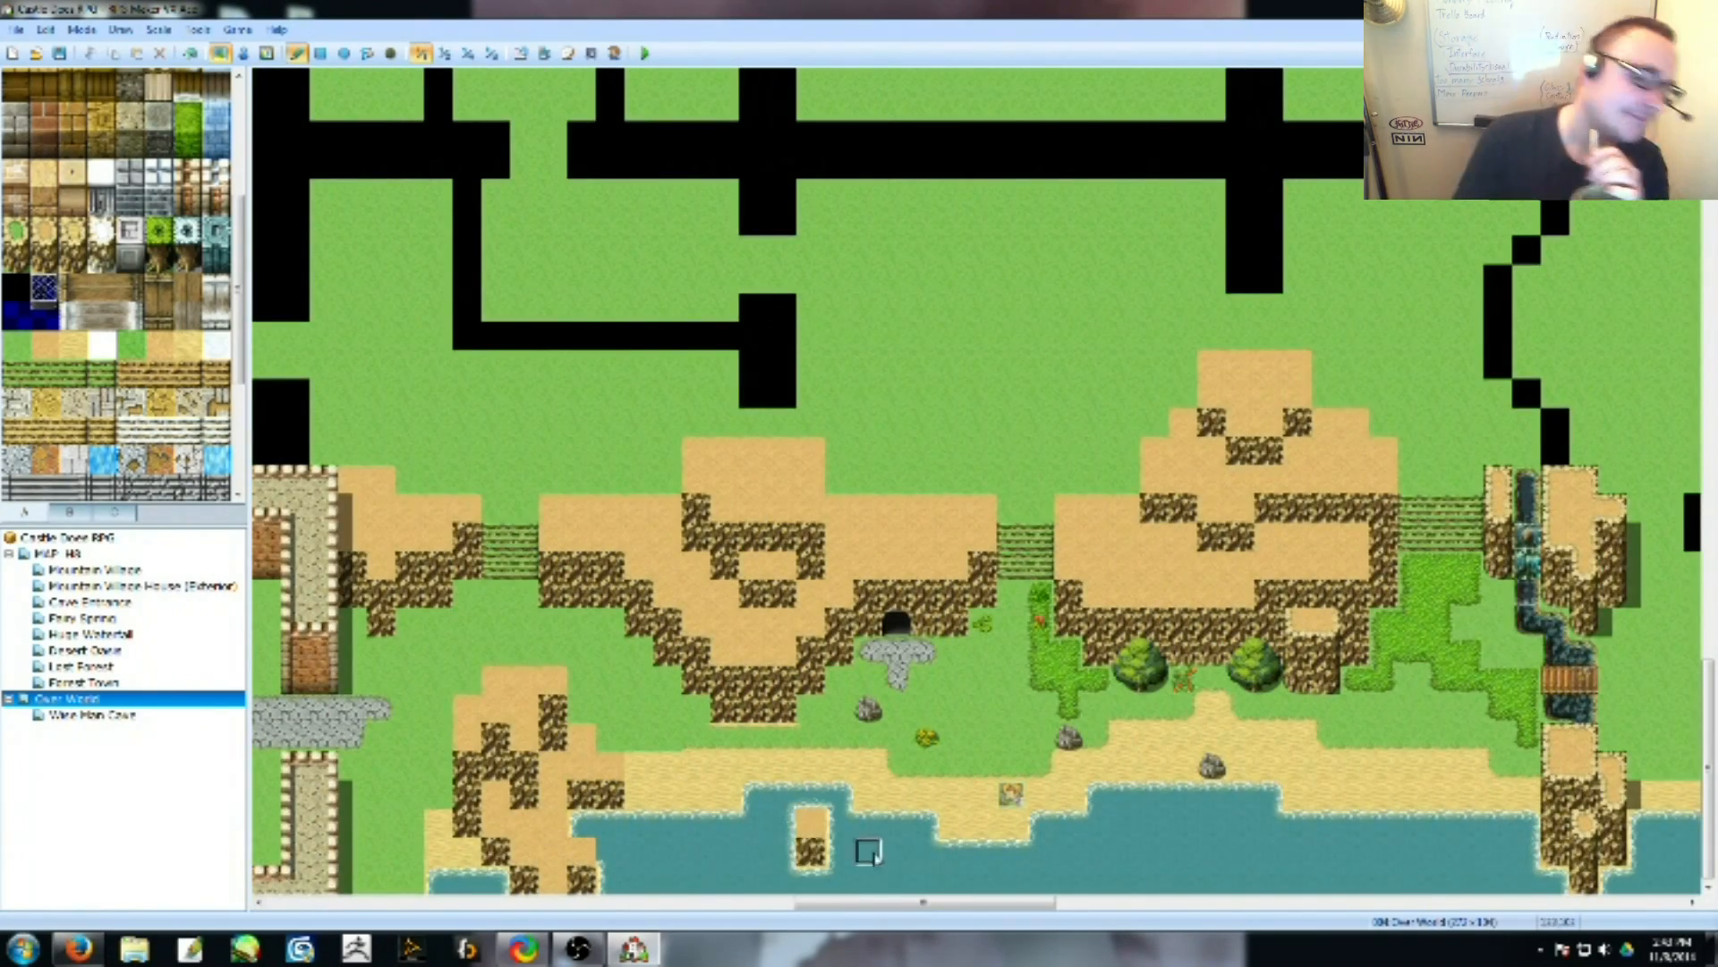
Place a tall pine tree on the grass just west of the waterfall stream.
scroll(829, 810, "right", 6, "shift")
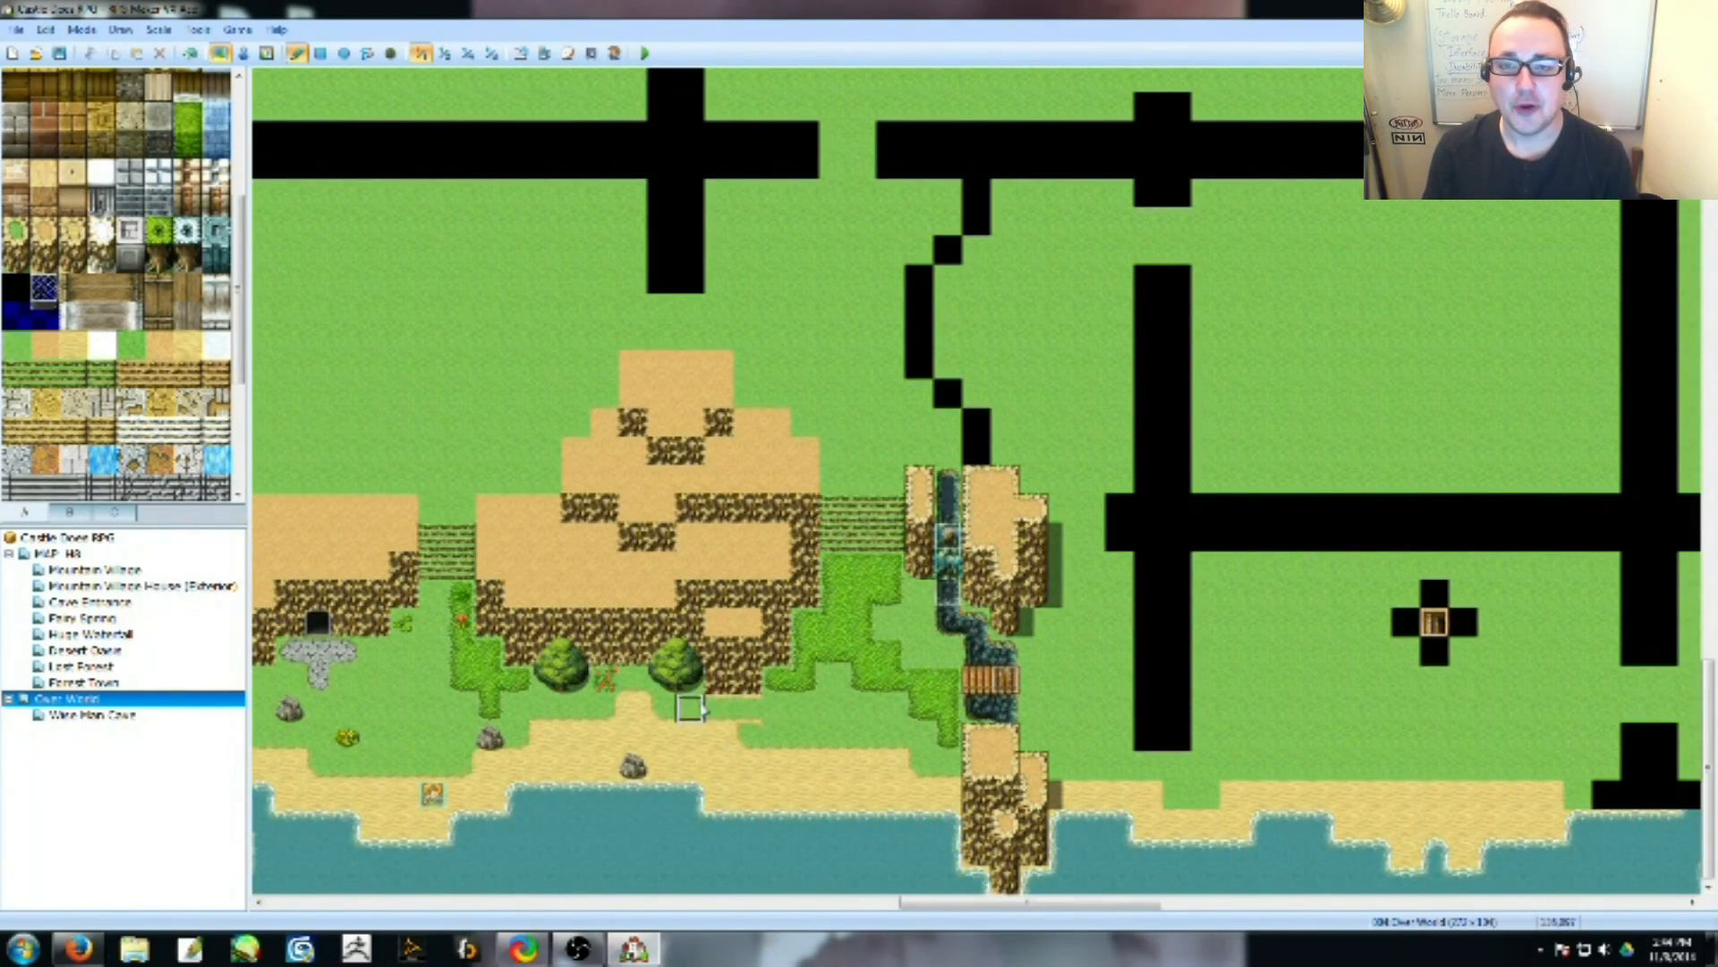
scroll(763, 777, "right", 1, "shift")
left_click(69, 512)
left_click_drag(158, 396, 159, 425)
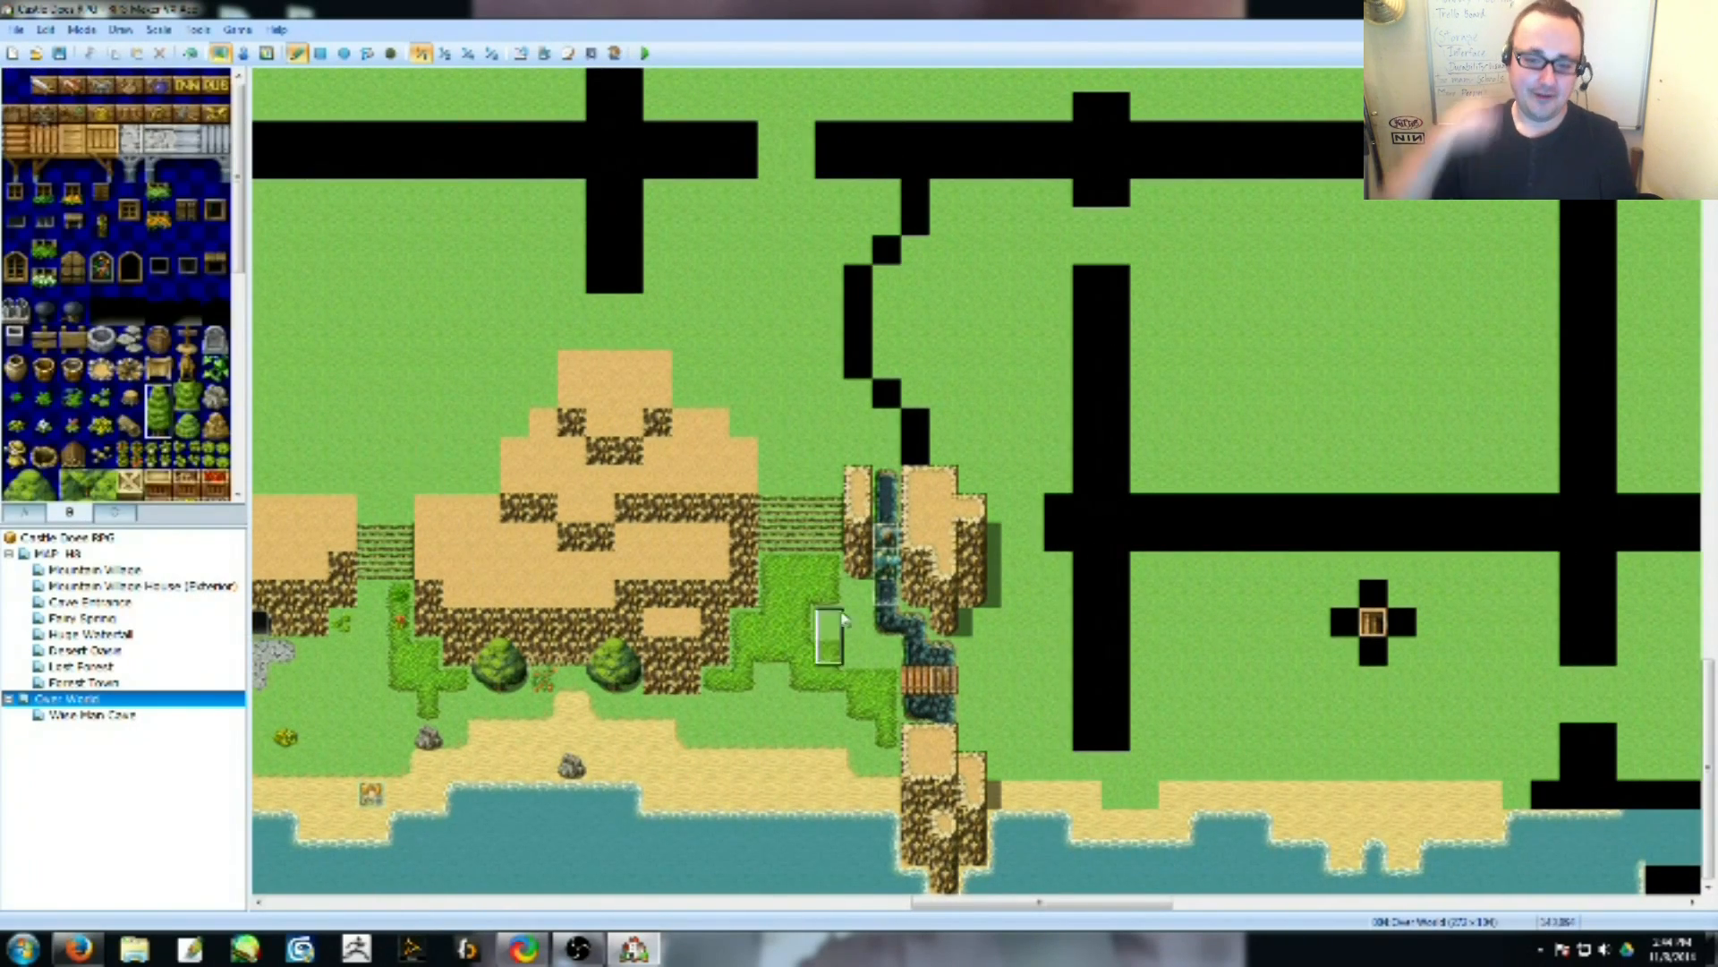
left_click(858, 637)
Draw a winding river over the black line leading north from the waterfall.
scroll(772, 723, "right", 1, "shift")
left_click_drag(851, 461, 882, 192)
Build a separate stepped dirt cliff with rock faces north of the cave mountain, running east from the black wall.
scroll(984, 512, "left", 3, "shift")
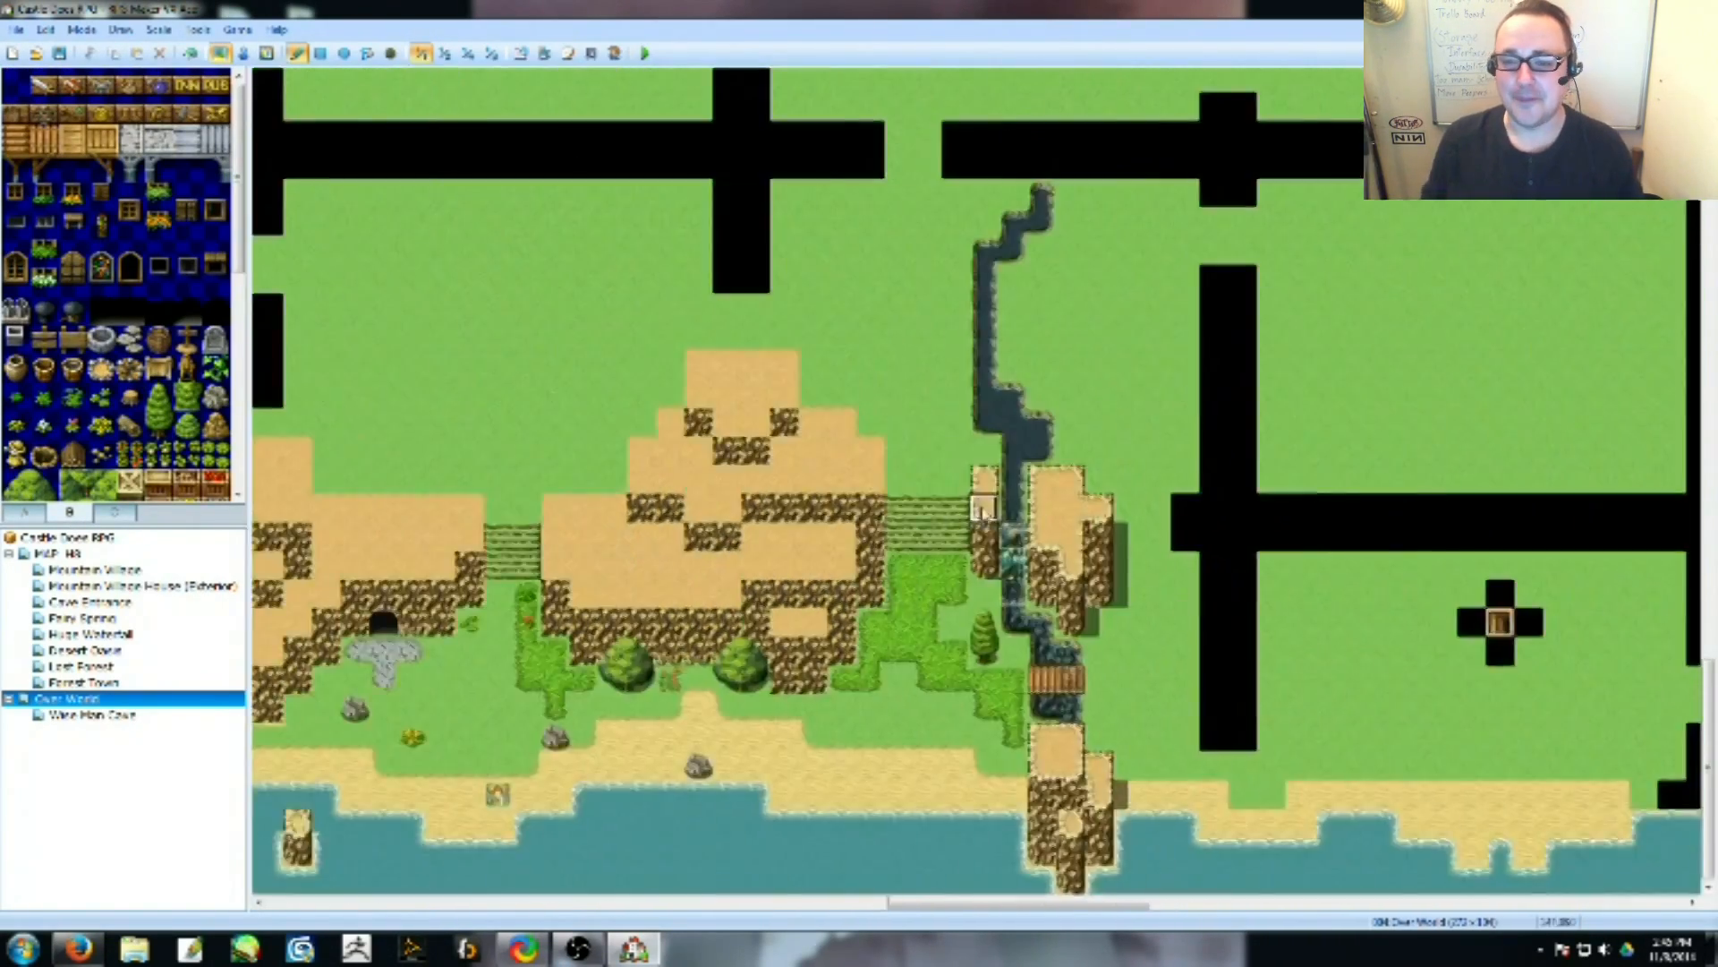
scroll(981, 508, "left", 3, "shift")
mouse_move(671, 278)
left_mouse_down()
mouse_move(770, 278)
mouse_move(743, 309)
mouse_move(673, 250)
left_mouse_up()
left_click_drag(653, 323, 528, 345)
right_click(654, 394)
left_click_drag(758, 251, 810, 250)
left_click(673, 250)
scroll(855, 501, "right", 2)
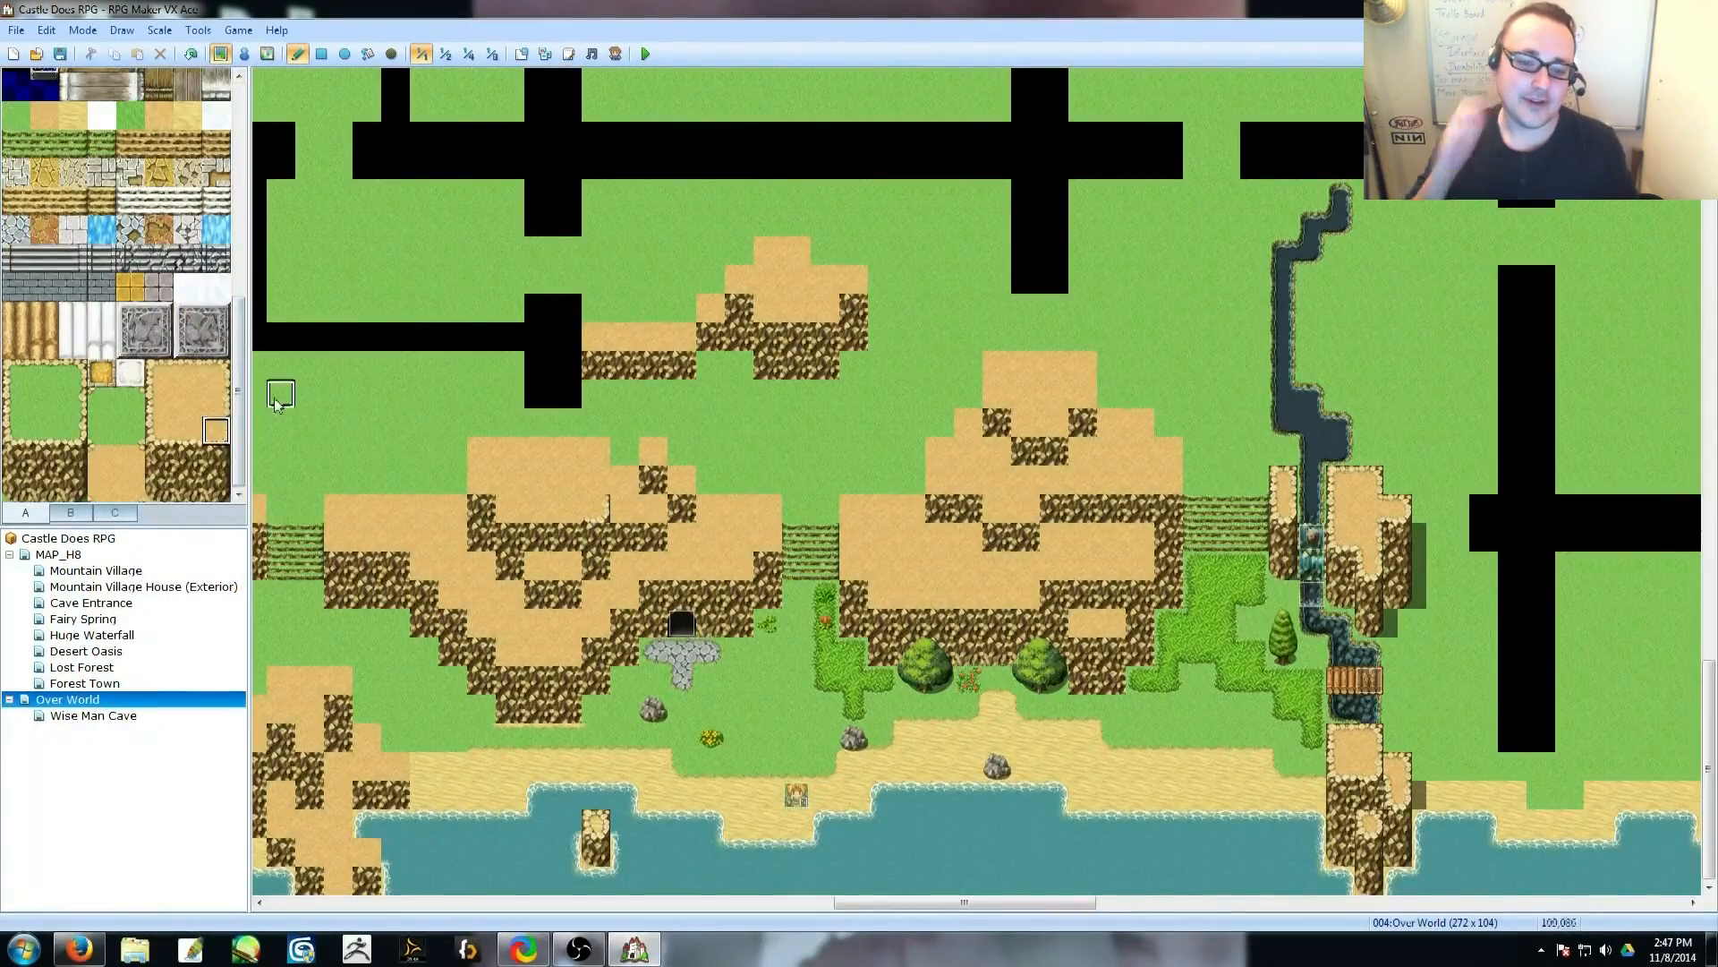
Add rimmed ledge tiles around the upper square plateau of the cave mountain, including its corners and sides.
left_click(215, 402)
left_click(216, 374)
left_click(160, 374)
left_click(482, 452)
left_click(159, 430)
left_click_drag(481, 479, 510, 509)
left_click(188, 430)
left_click_drag(539, 508, 568, 509)
left_click(188, 374)
left_click_drag(510, 451, 568, 451)
Add rimmed edges to the small dirt ledge just below the cave mountain's upper plateau.
scroll(76, 486, "up", 3)
left_click(45, 117)
mouse_move(539, 565)
left_mouse_down()
mouse_move(568, 566)
mouse_move(567, 595)
left_mouse_up()
Add rimmed ledge tiles along the eastern end and southeastern slope of the cave mountain.
scroll(179, 465, "down", 3)
left_click(216, 488)
left_click(158, 459)
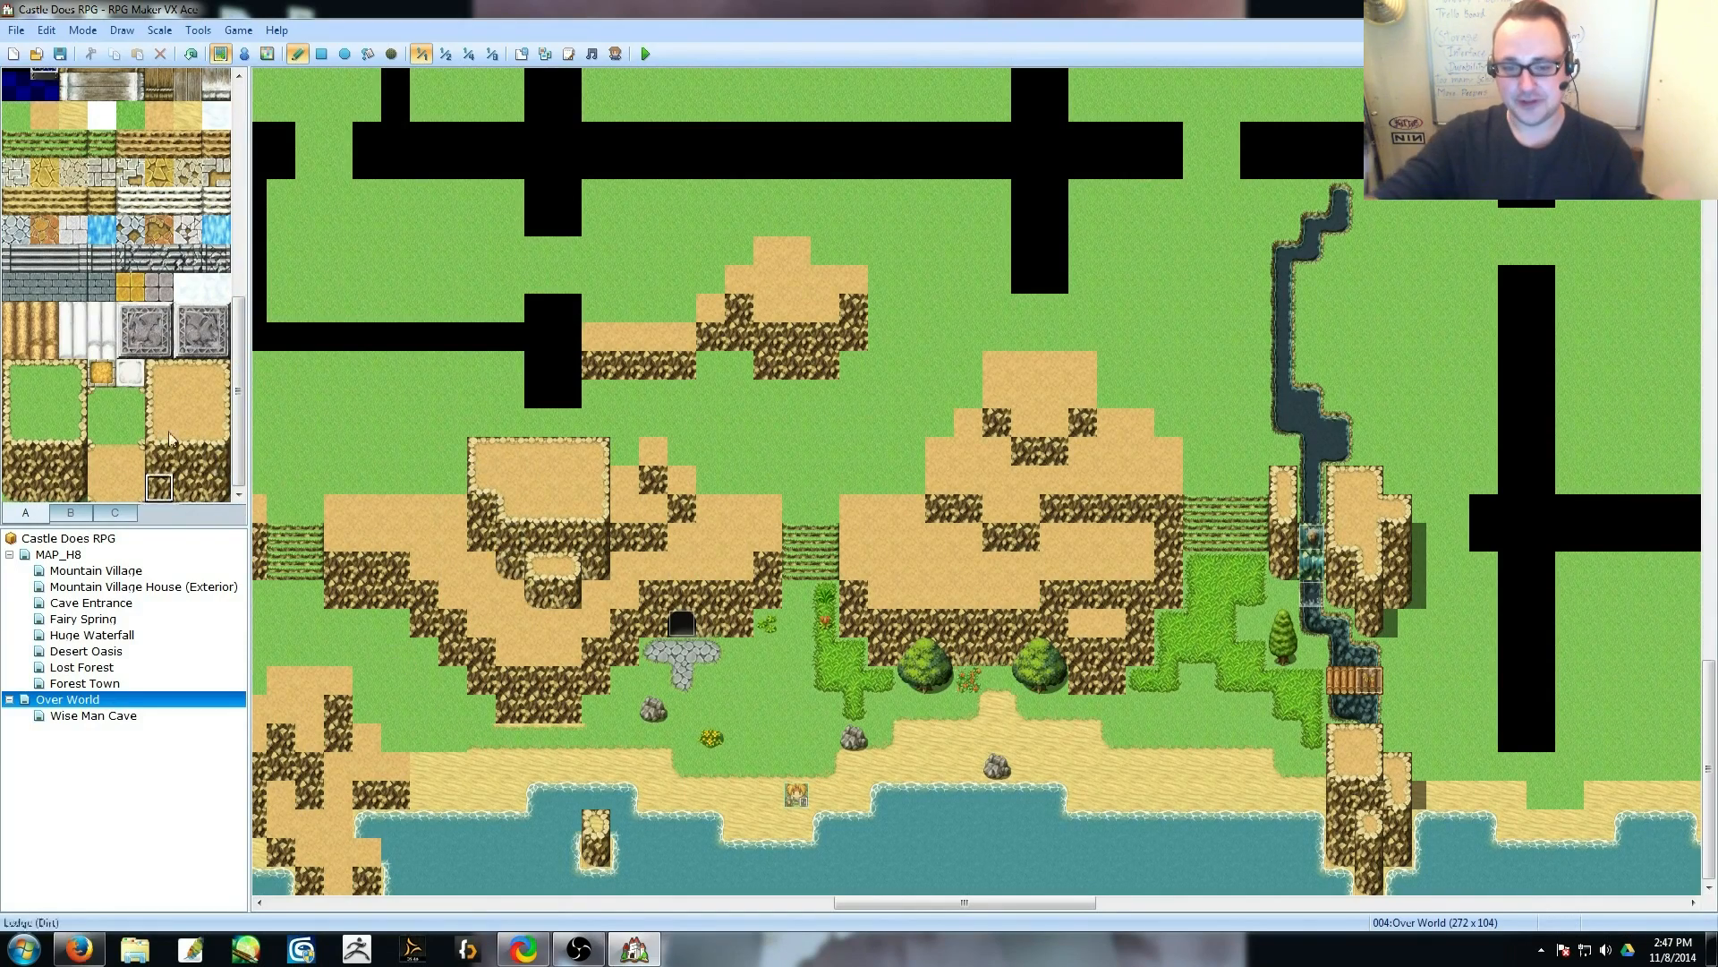
left_click(44, 459)
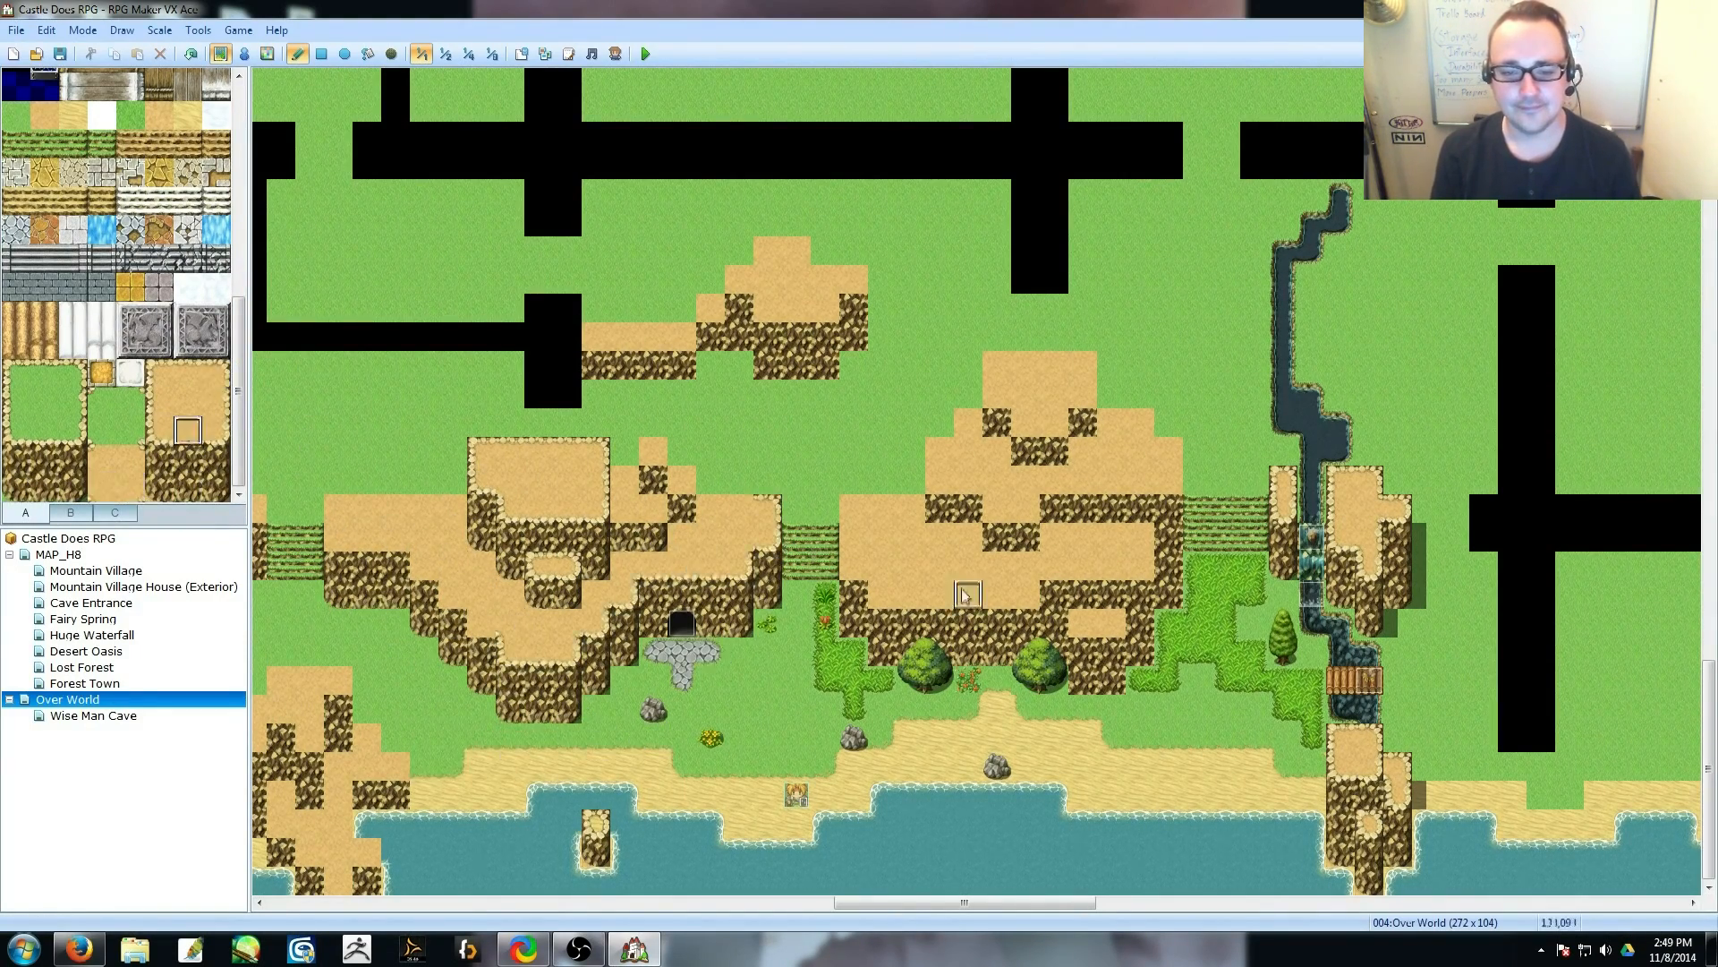
Add rimmed edges to the small outcrop north of the cave entrance and place a rimmed dirt block in the sea.
left_click(655, 456)
right_click(654, 601)
left_click(653, 487)
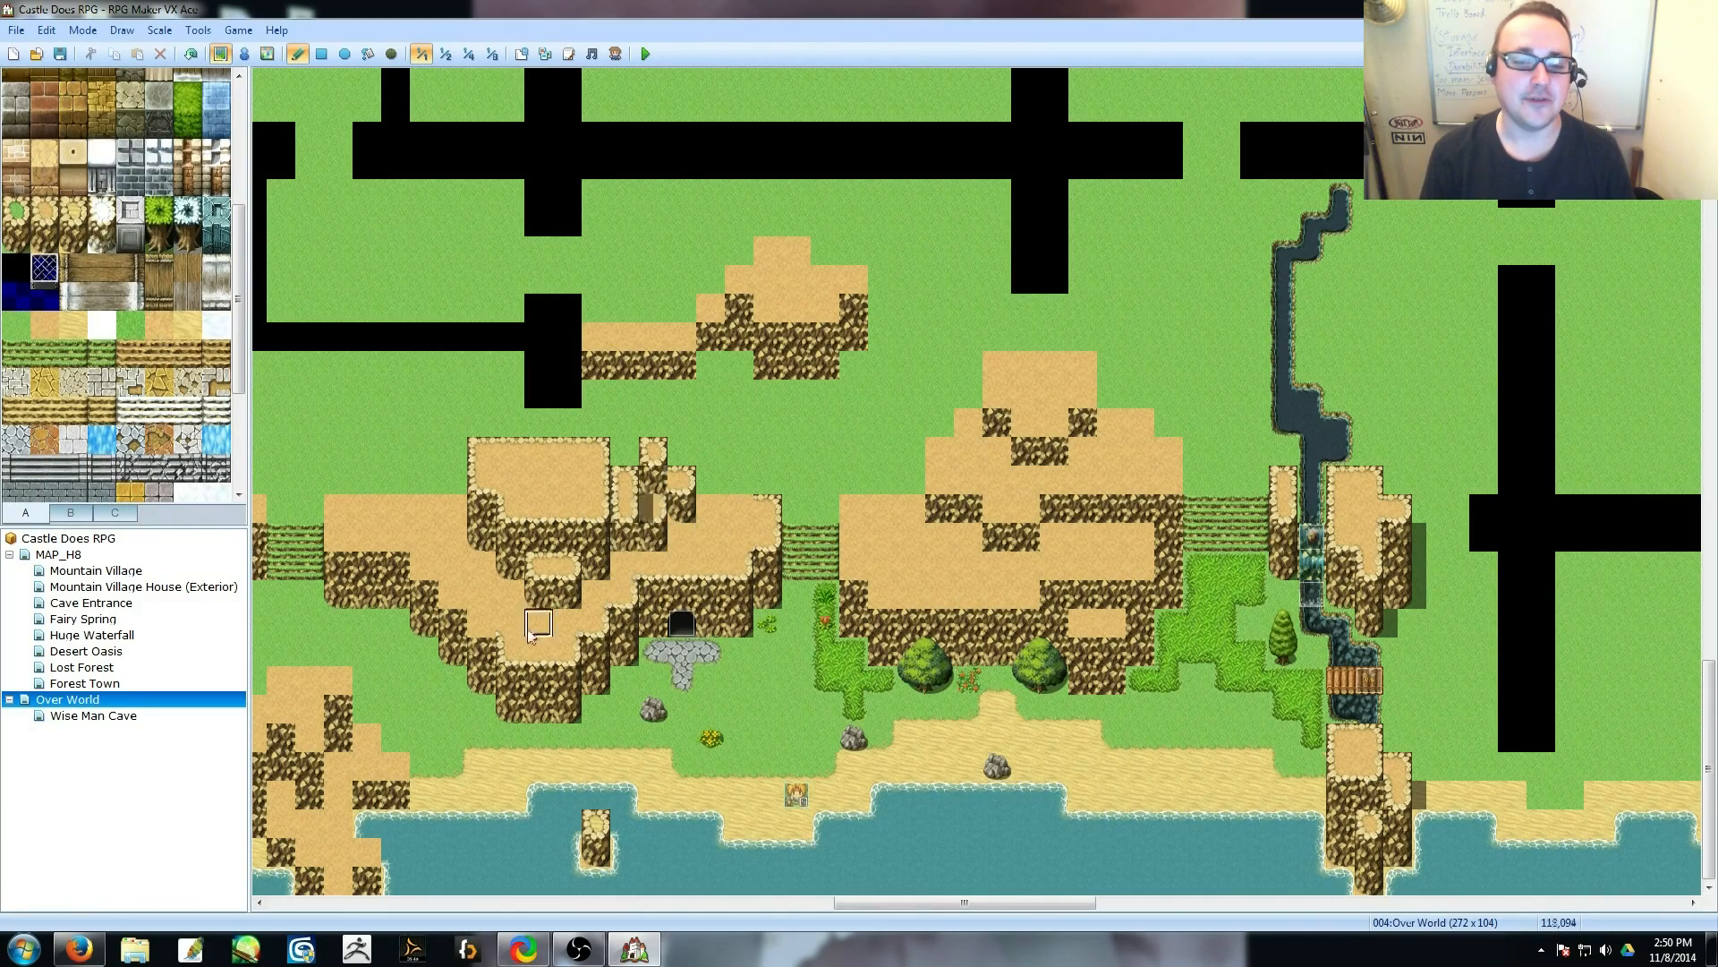
left_click(976, 825)
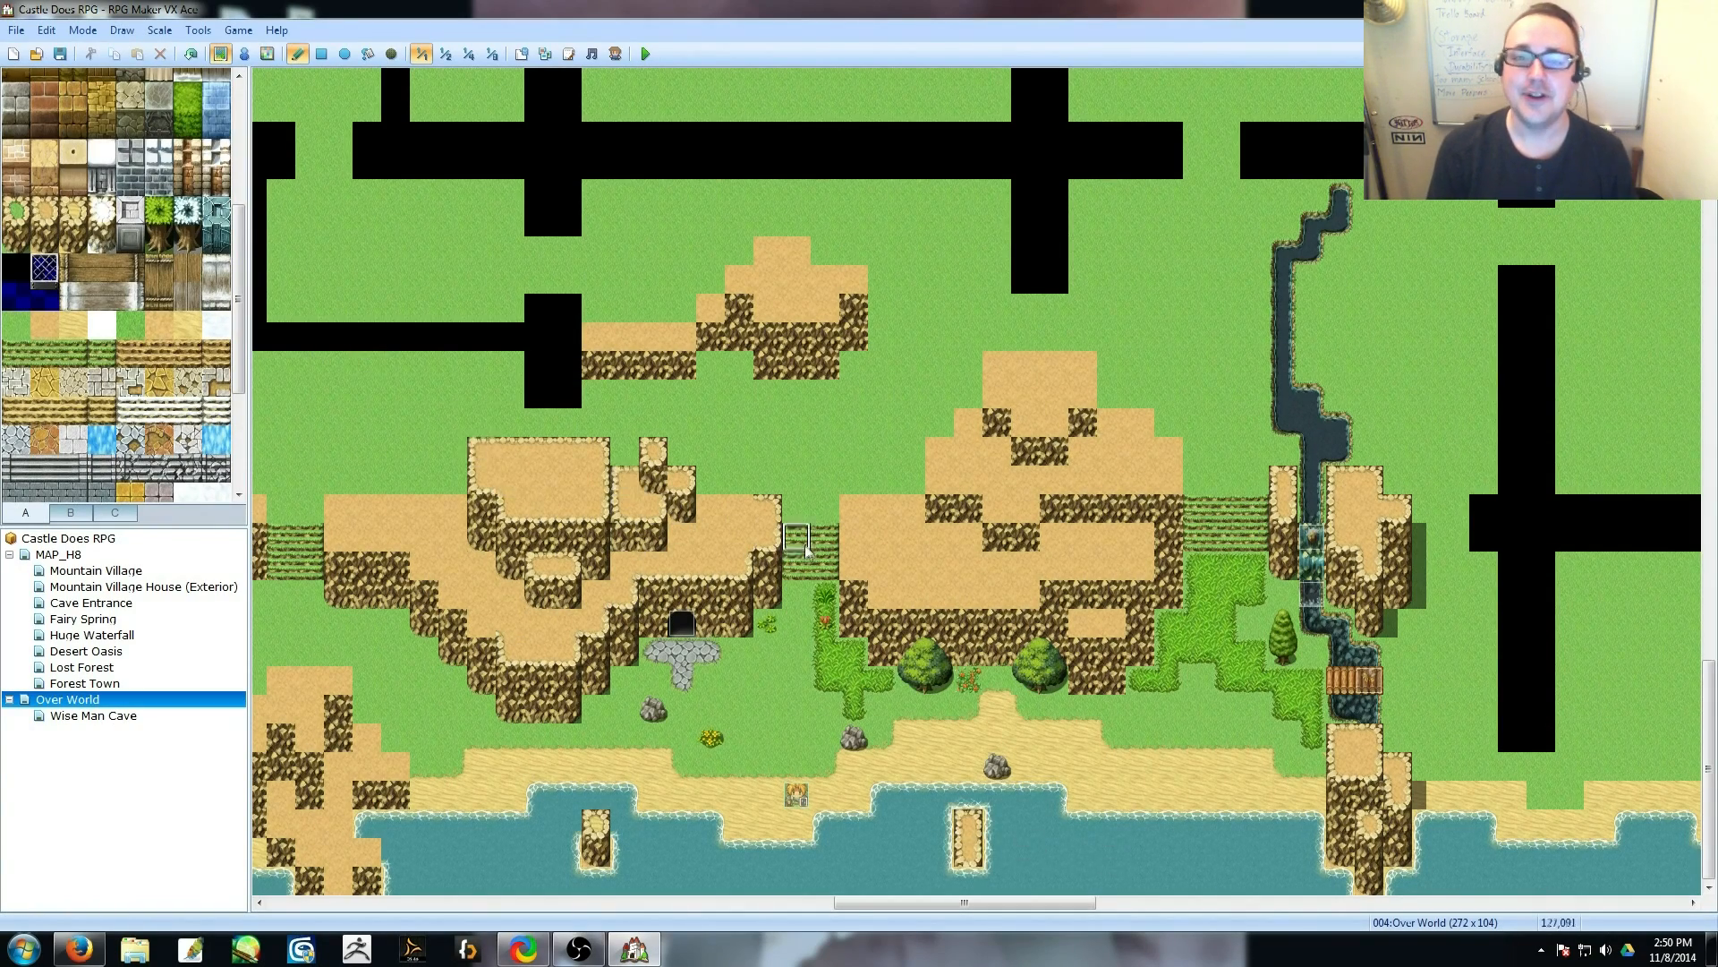
Undo the rimmed dirt block placed in the sea.
key("ctrl+z")
key("ctrl+z")
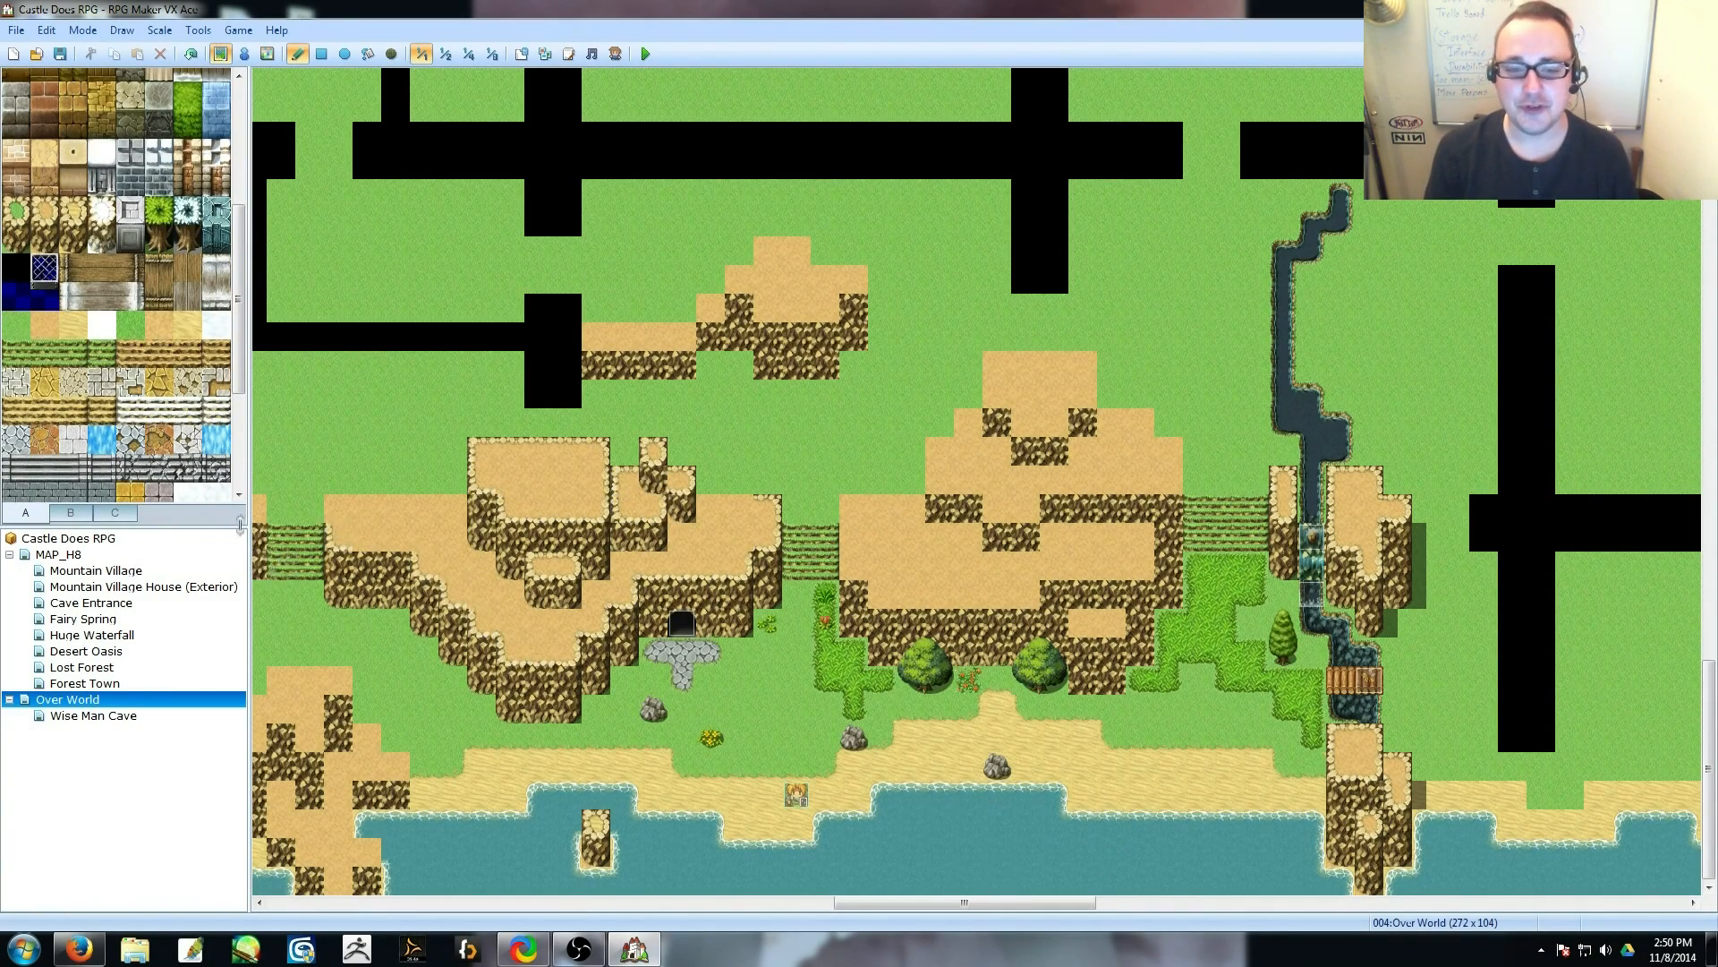
right_click(392, 547)
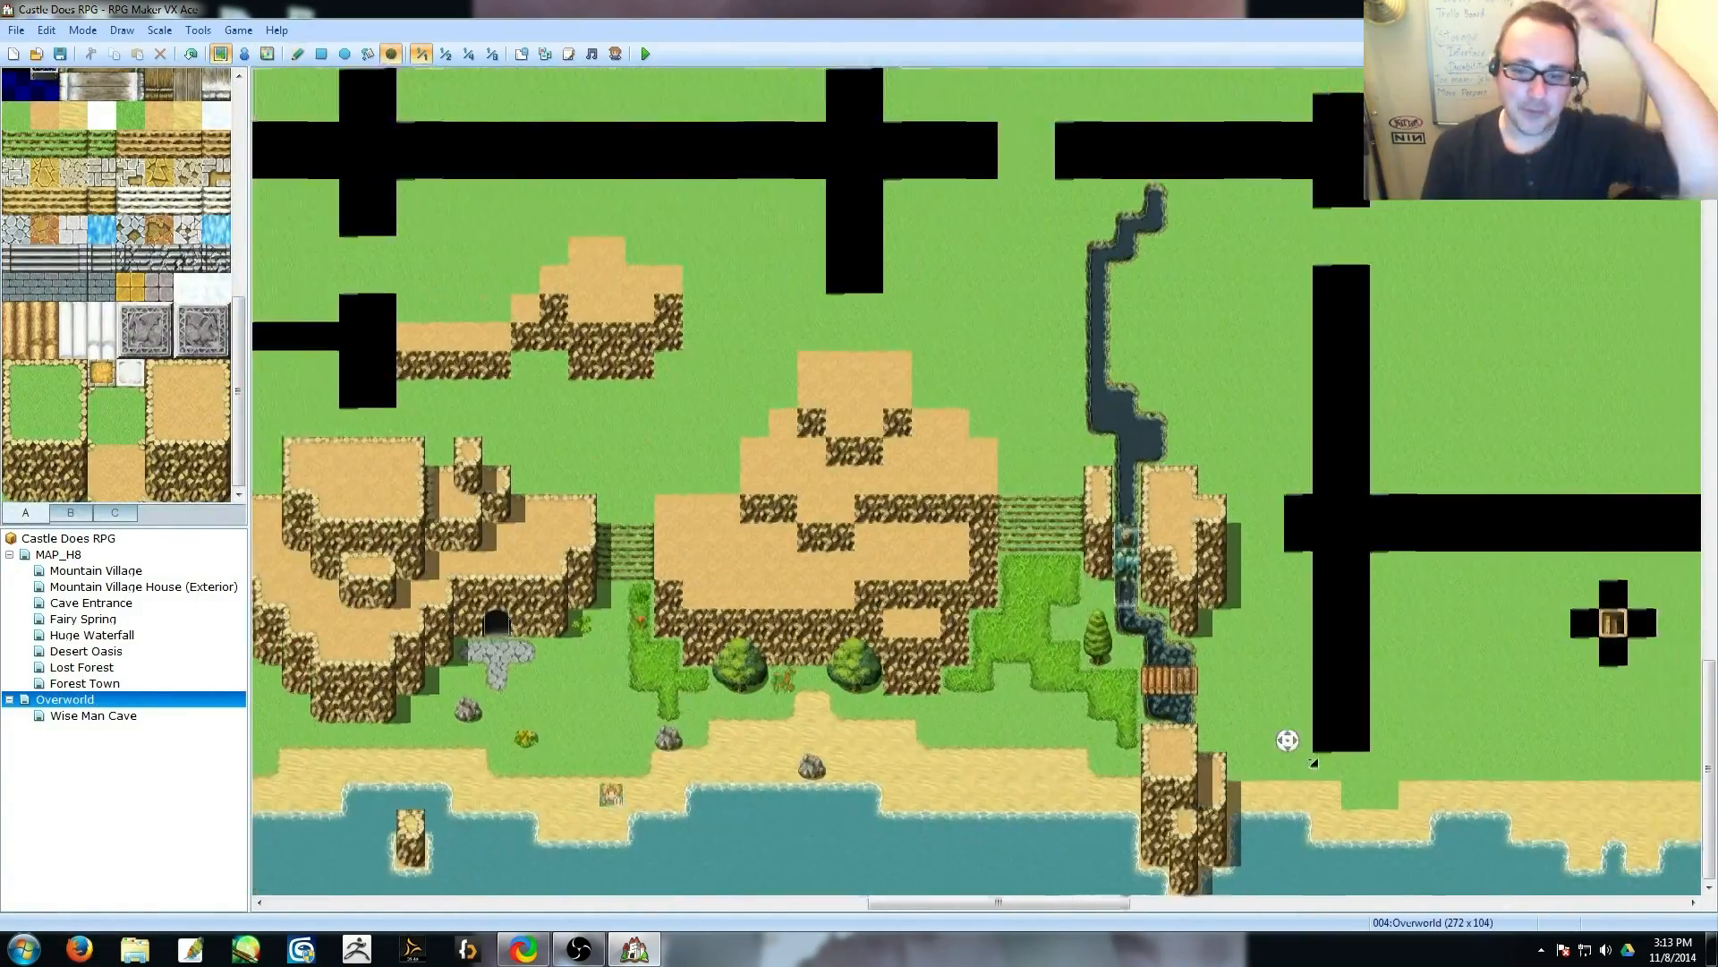
Try cliff wall tiles beside the lower ledge east of the waterfall plateau, and undo the last two placements.
right_click(1156, 624)
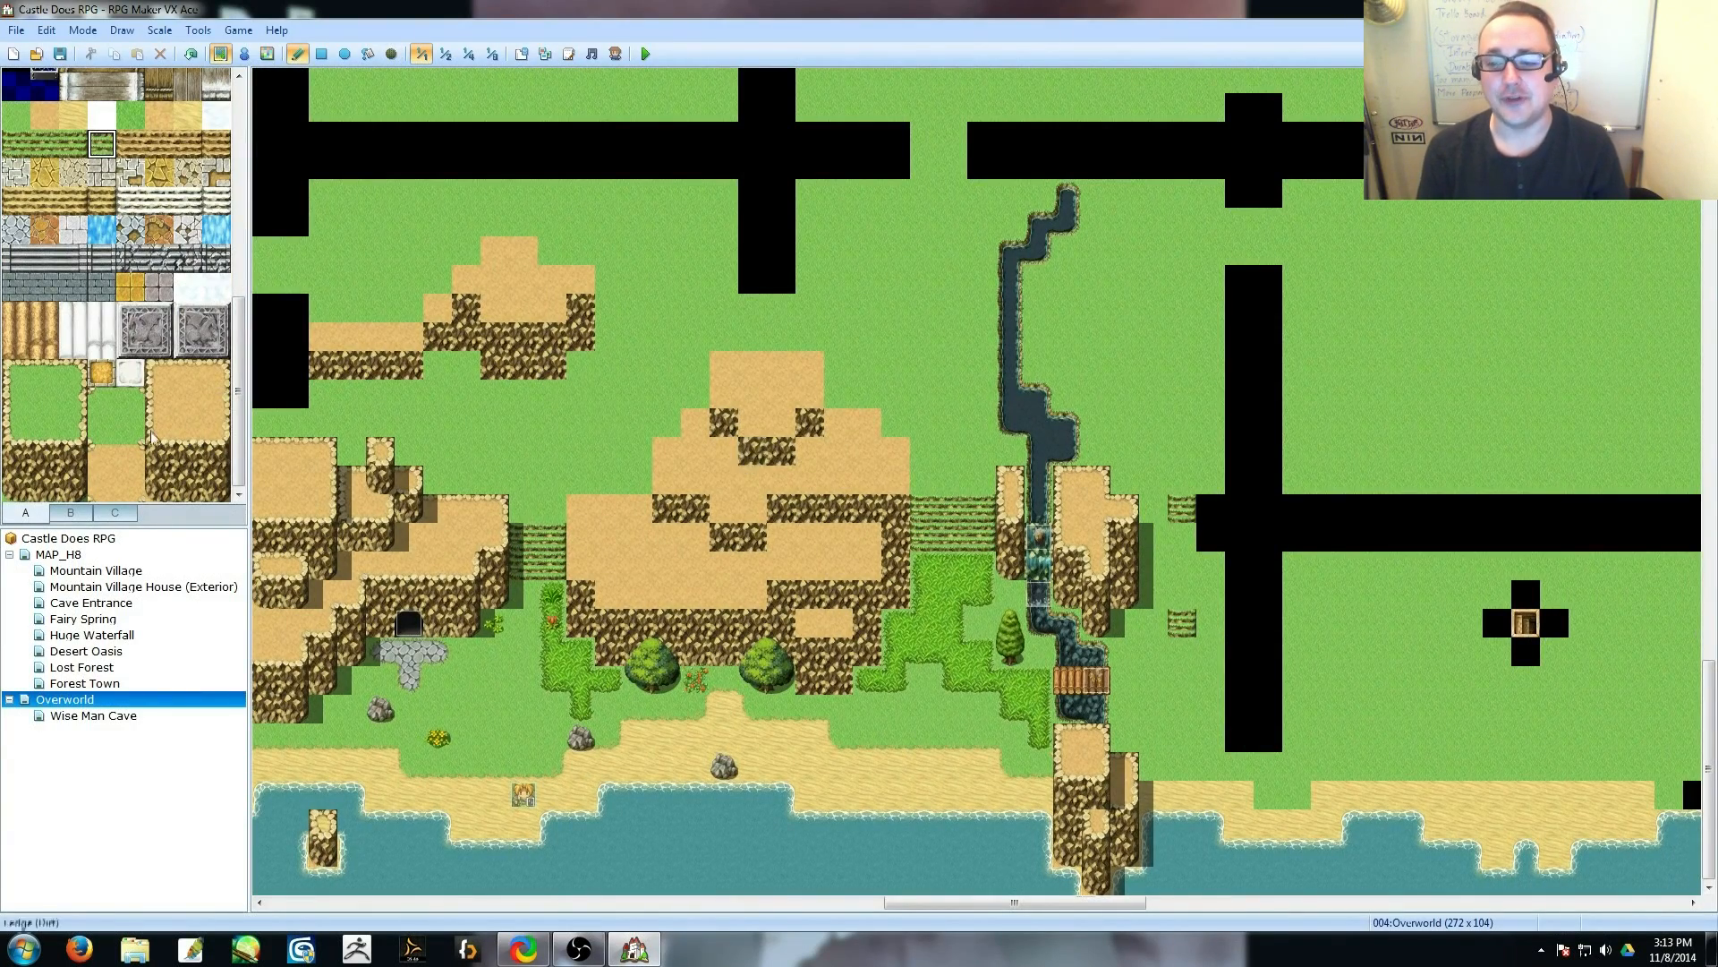
left_click(1159, 603)
right_click(1183, 624)
left_click(1183, 596)
right_click(1154, 650)
left_click(1154, 624)
left_click(1154, 597)
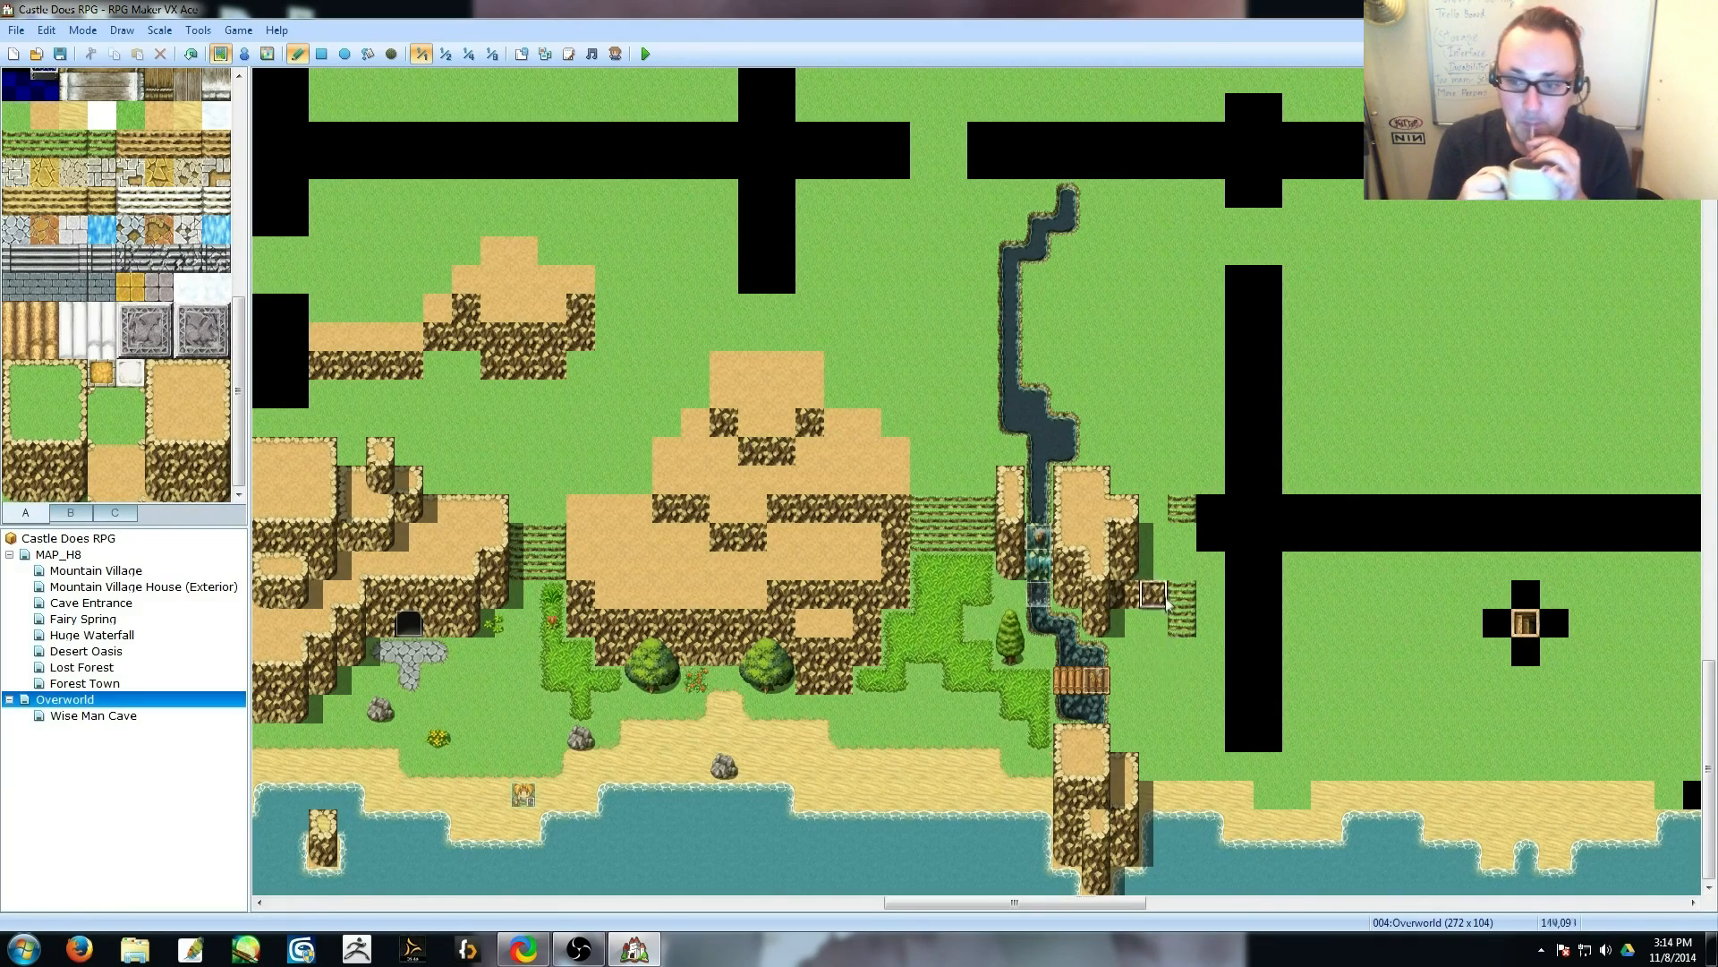
key("ctrl+z")
key("ctrl+z")
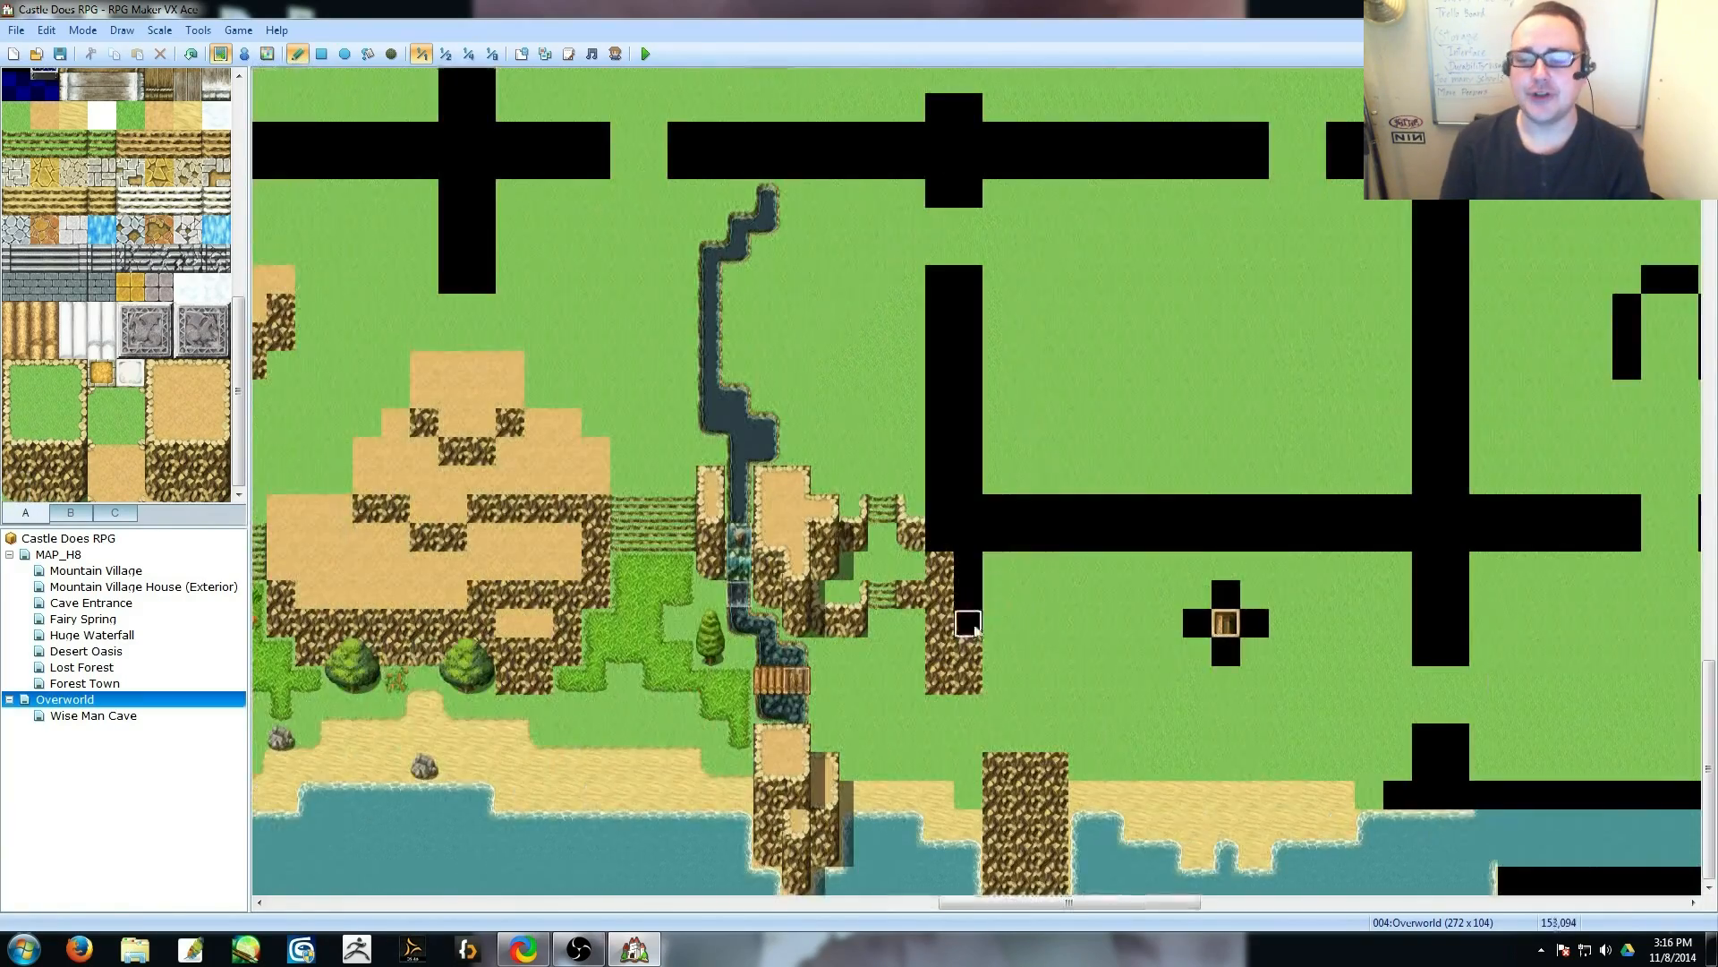
Replace the black outline around the small stairway clearing east of the river with an arched dirt cliff wall.
left_click_drag(969, 621, 1055, 565)
left_click_drag(1112, 709, 1111, 682)
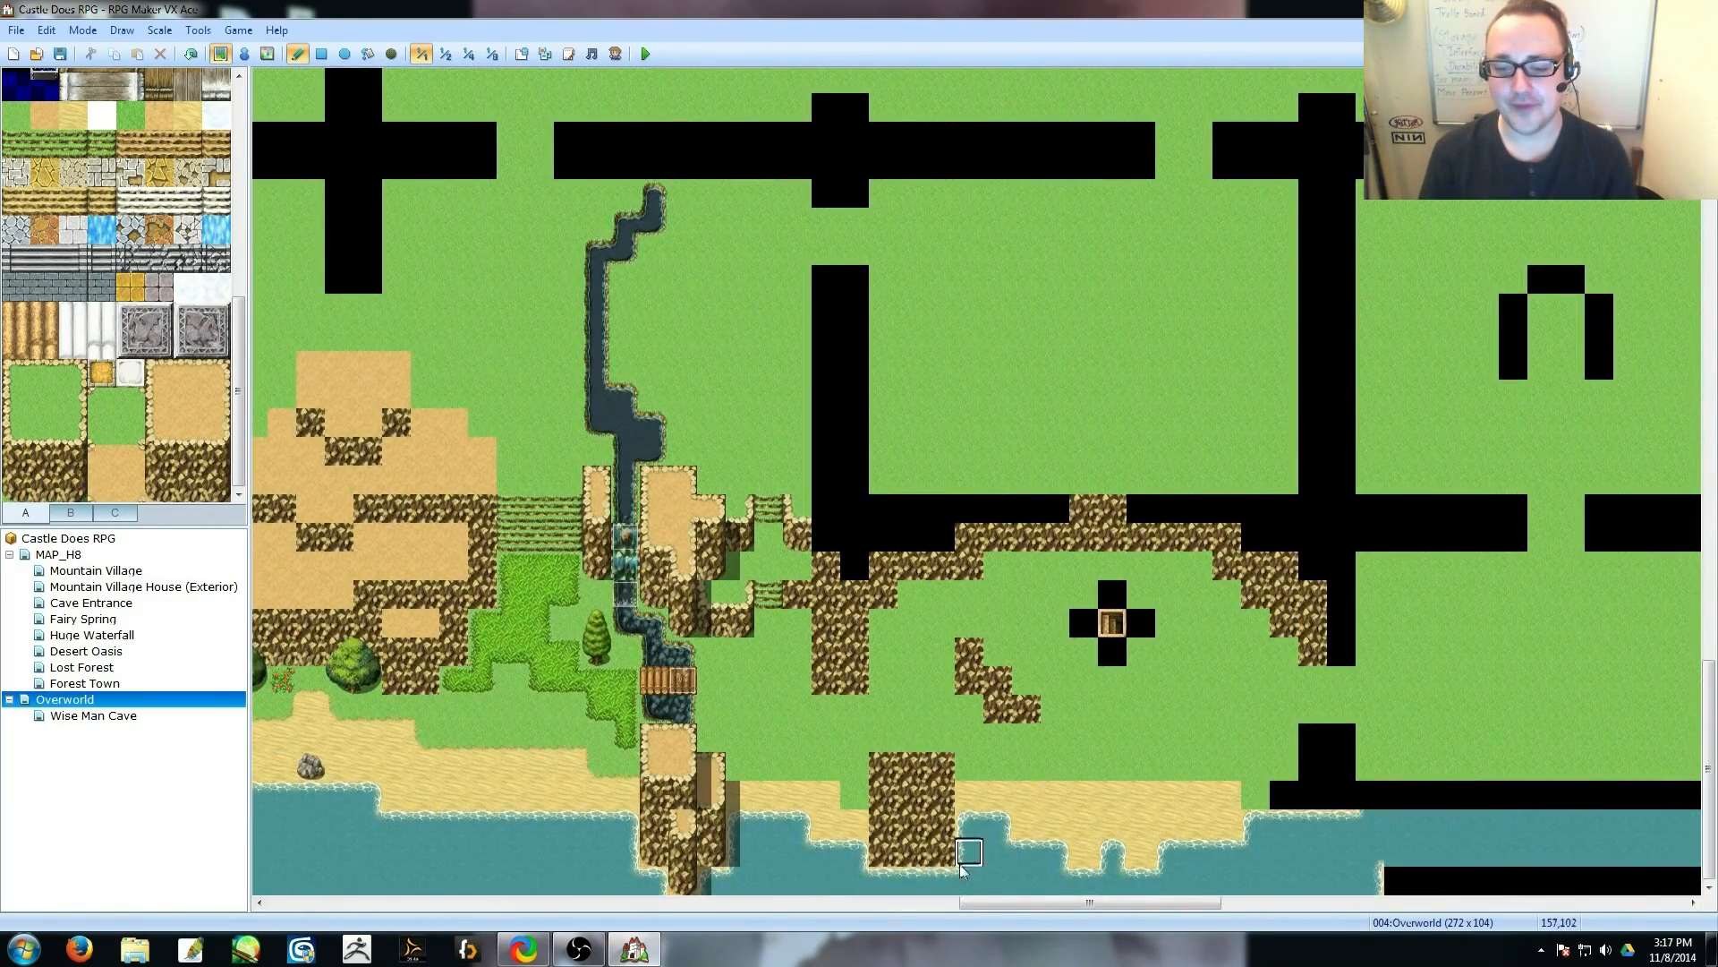
Replace the black wall outlines on both sides of the northern waterfall with stepped dirt cliff walls.
scroll(864, 452, "up", 3)
scroll(863, 452, "left", 3, "shift")
mouse_move(865, 452)
left_mouse_down()
mouse_move(786, 253)
mouse_move(728, 196)
left_mouse_up()
scroll(729, 394, "up", 3)
mouse_move(728, 414)
left_mouse_down()
mouse_move(901, 418)
mouse_move(929, 494)
left_mouse_up()
scroll(921, 430, "down", 2)
left_click_drag(907, 374, 913, 430)
scroll(949, 448, "down", 1)
mouse_move(962, 374)
left_mouse_down()
mouse_move(962, 458)
mouse_move(934, 443)
mouse_move(962, 414)
mouse_move(1057, 389)
mouse_move(989, 425)
mouse_move(725, 398)
mouse_move(682, 416)
left_mouse_up()
left_click_drag(648, 498, 476, 416)
left_click(648, 530)
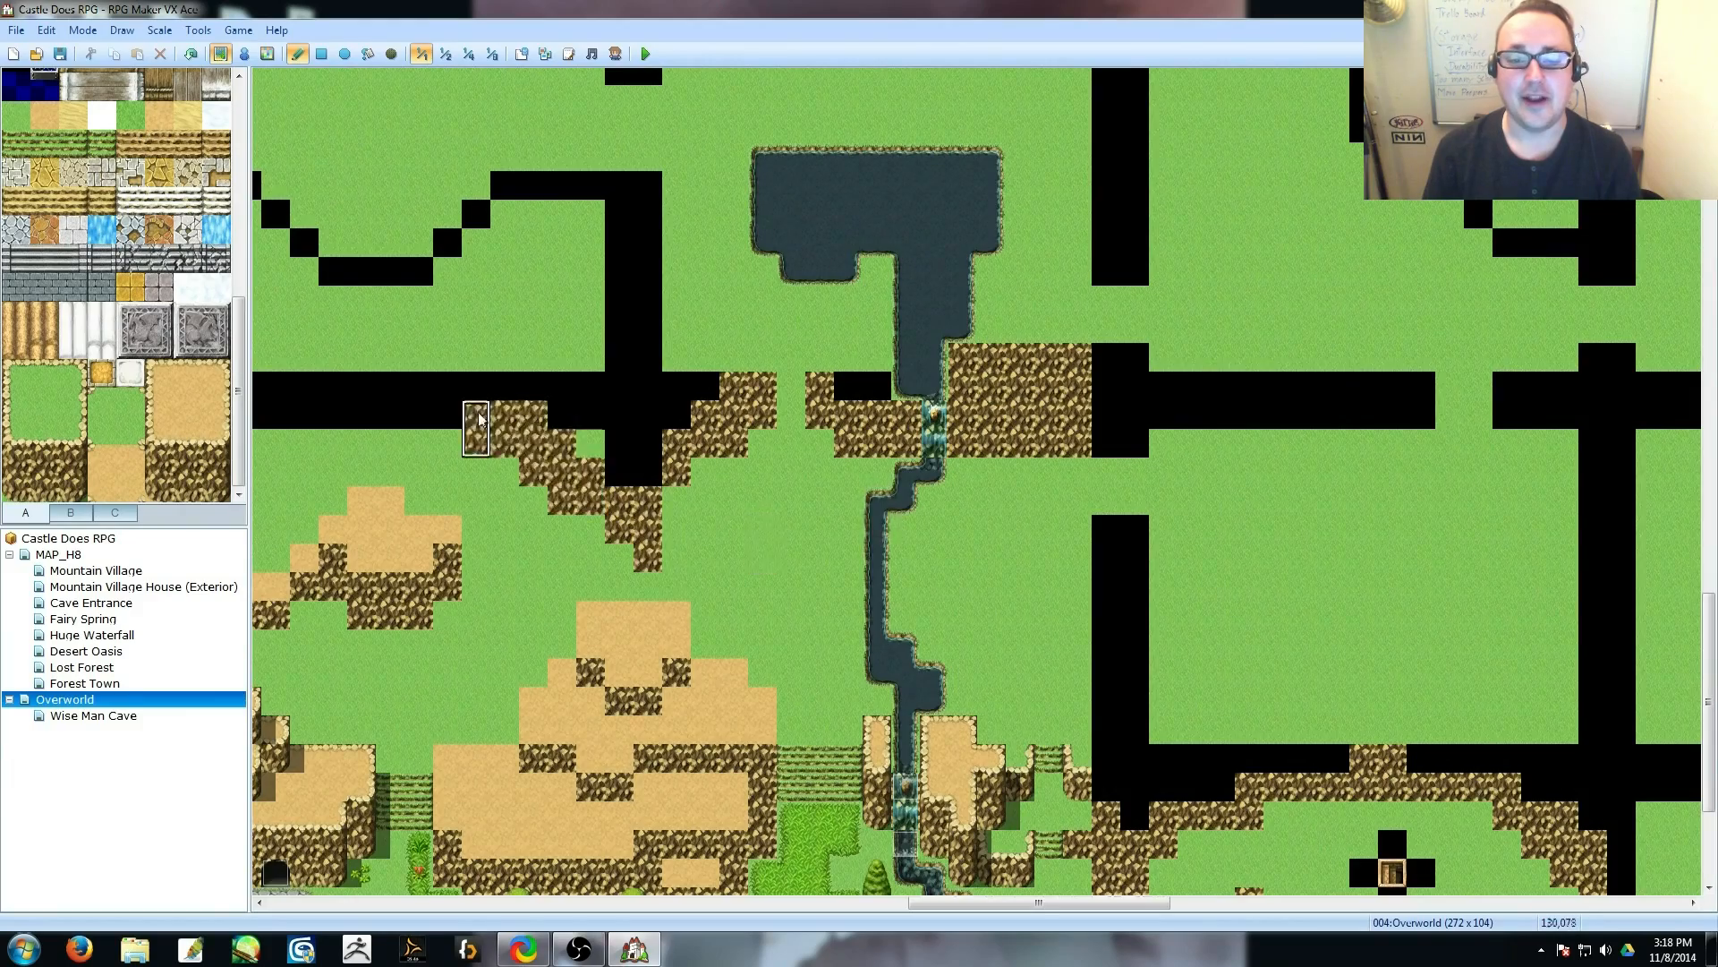
middle_click_drag(475, 416, 394, 416)
left_click(759, 385)
Paint patches of dense forest canopy over the grass and black outlines in the area east of the river.
middle_click_drag(960, 534, 988, 618)
scroll(158, 314, "up", 4)
left_click(159, 314)
mouse_move(1128, 388)
left_mouse_down()
mouse_move(1324, 529)
mouse_move(1143, 473)
left_mouse_up()
mouse_move(1099, 544)
left_mouse_down()
mouse_move(1130, 601)
mouse_move(1357, 591)
left_mouse_up()
mouse_move(1163, 239)
left_mouse_down()
mouse_move(1158, 176)
mouse_move(1297, 268)
left_mouse_up()
left_click_drag(1270, 360, 1499, 333)
middle_click_drag(1189, 422, 1325, 443)
Line the undersides of the forest patches east of the river with tree trunk tiles.
right_click(1080, 515)
left_click(1014, 538)
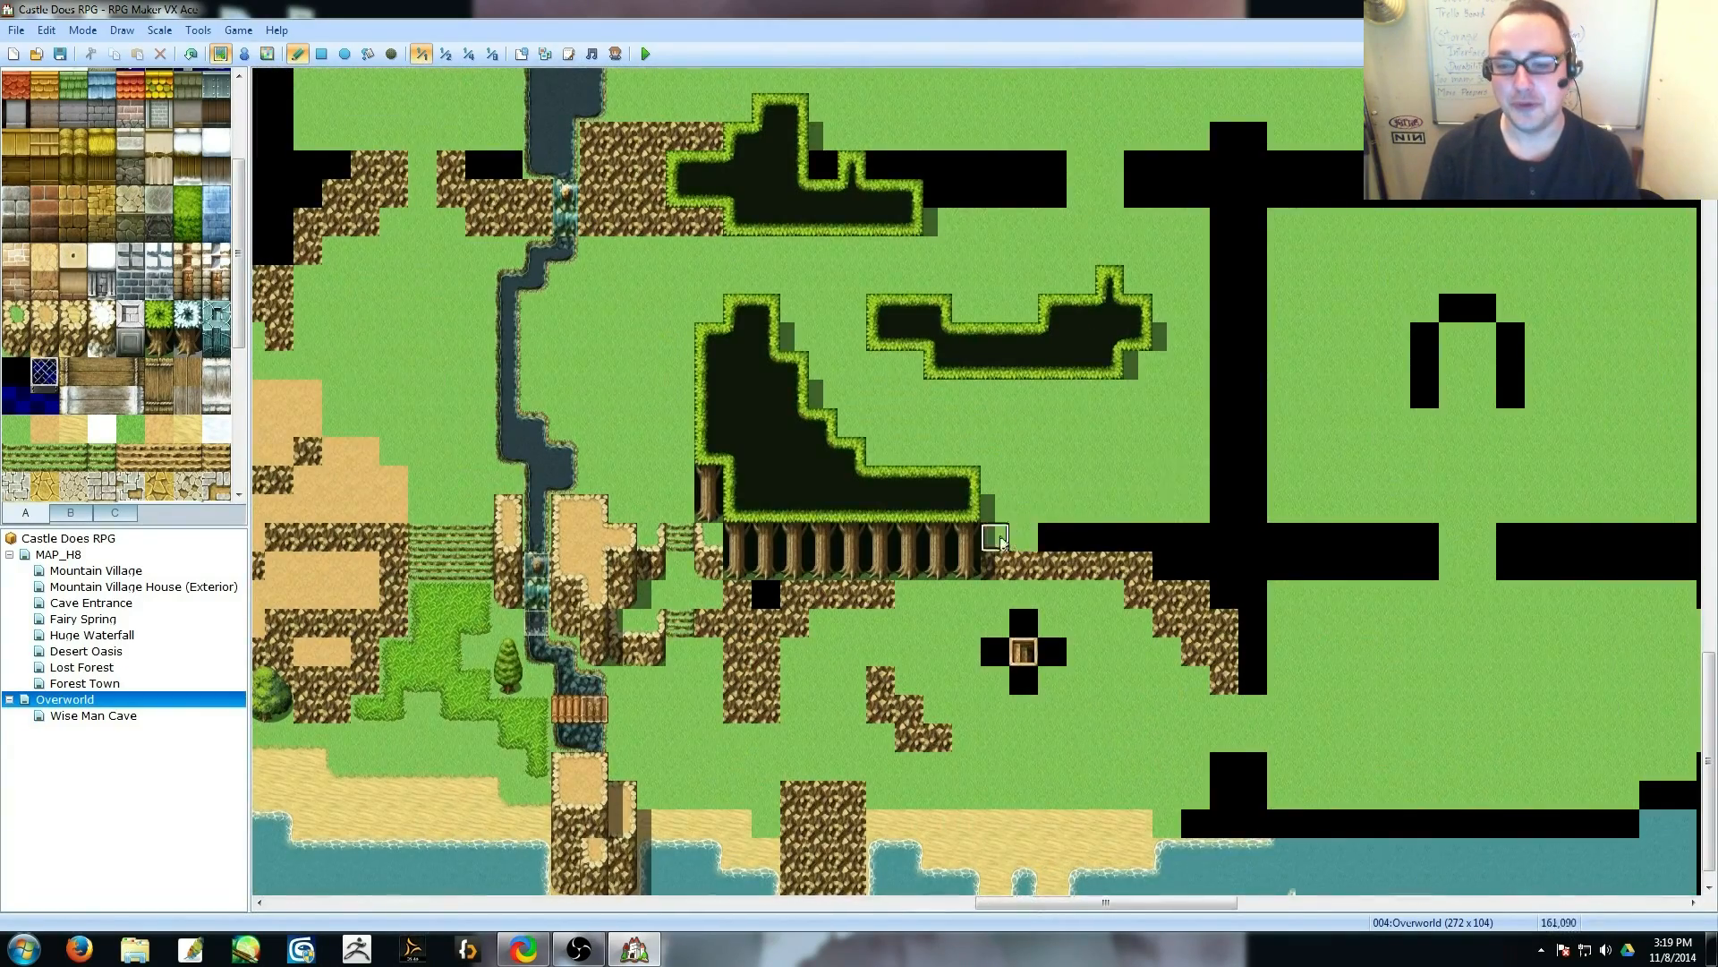
right_click(1063, 558)
mouse_move(1056, 542)
left_mouse_down()
mouse_move(1167, 485)
mouse_move(1222, 506)
left_mouse_up()
right_click(954, 596)
mouse_move(886, 595)
left_mouse_down()
mouse_move(822, 598)
mouse_move(795, 621)
mouse_move(808, 614)
left_mouse_up()
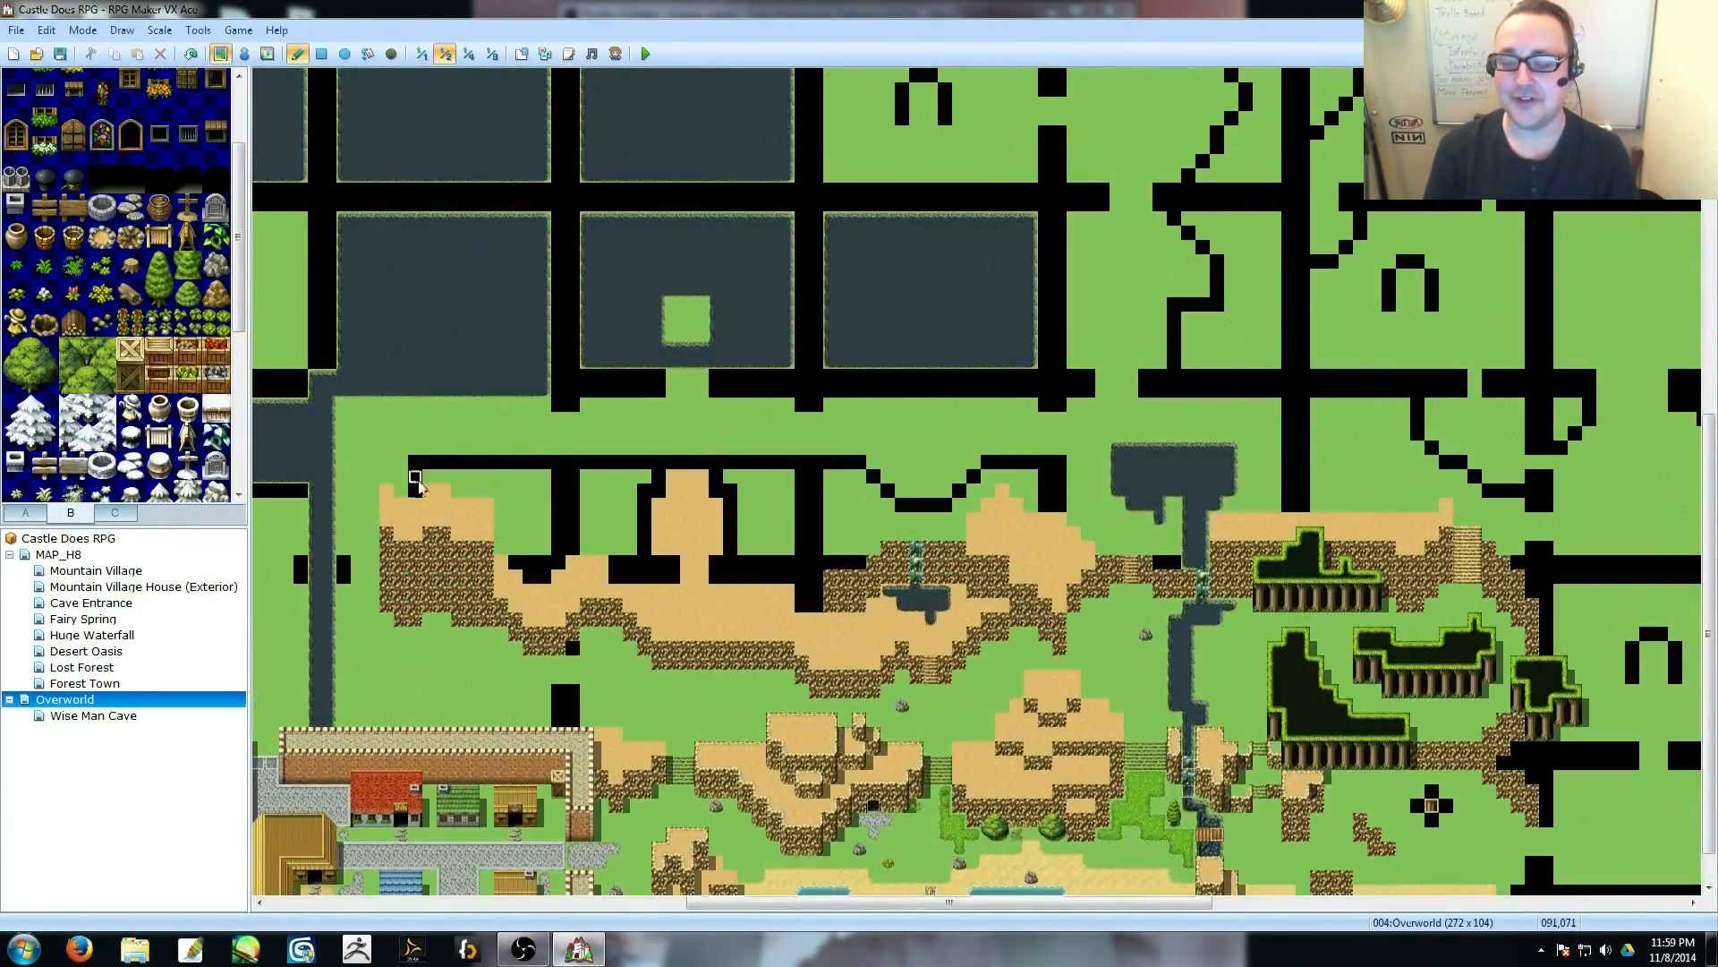
Paint dense forest along the black outline north of the long mountain and around the eastern clearing.
mouse_move(412, 465)
left_mouse_down()
mouse_move(467, 484)
mouse_move(667, 452)
mouse_move(788, 479)
mouse_move(837, 524)
mouse_move(1047, 484)
mouse_move(1083, 528)
left_mouse_up()
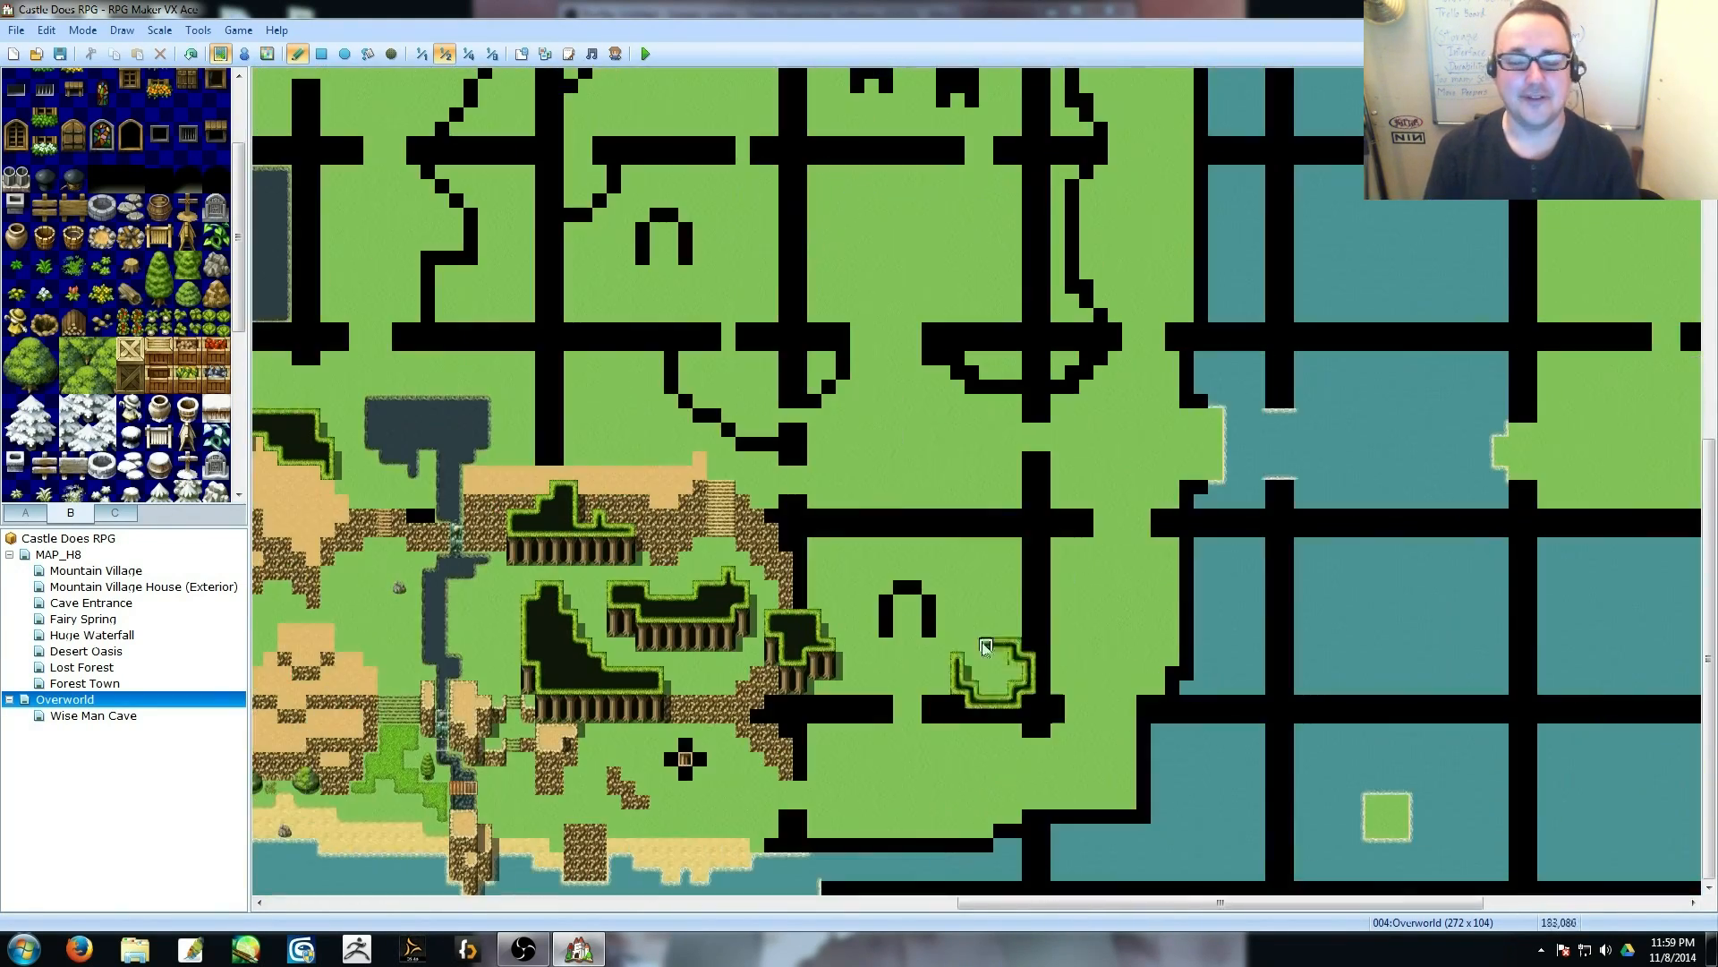
left_click_drag(985, 528, 832, 627)
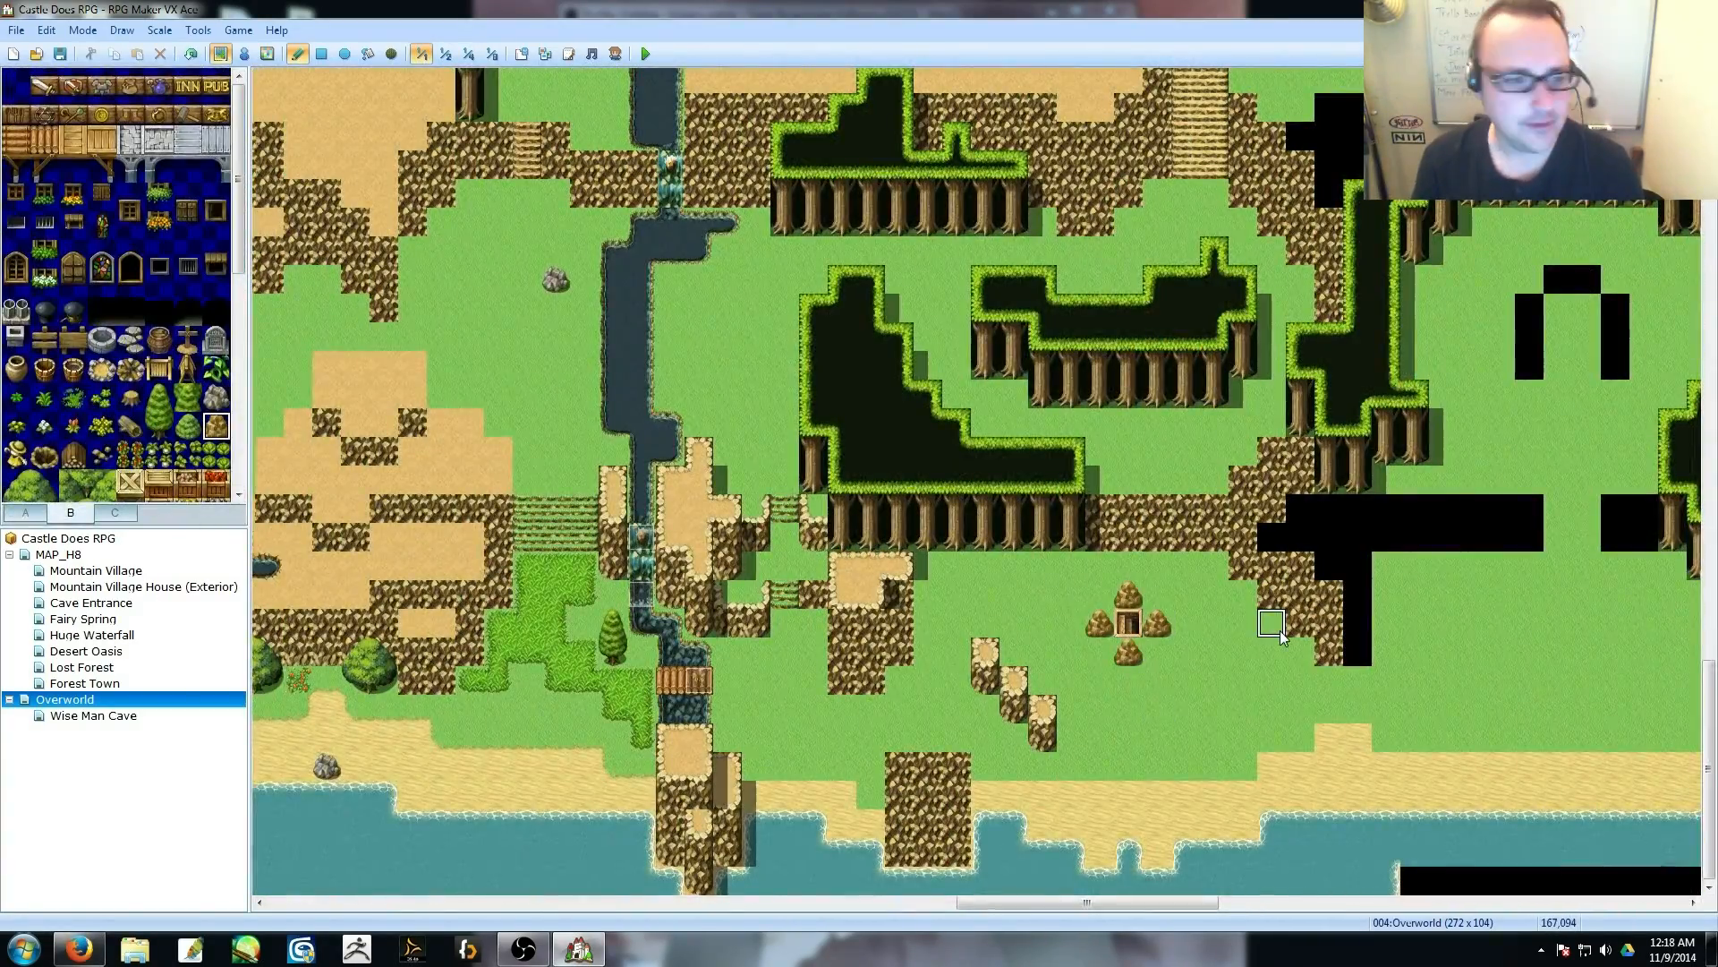
left_click_drag(237, 233, 237, 381)
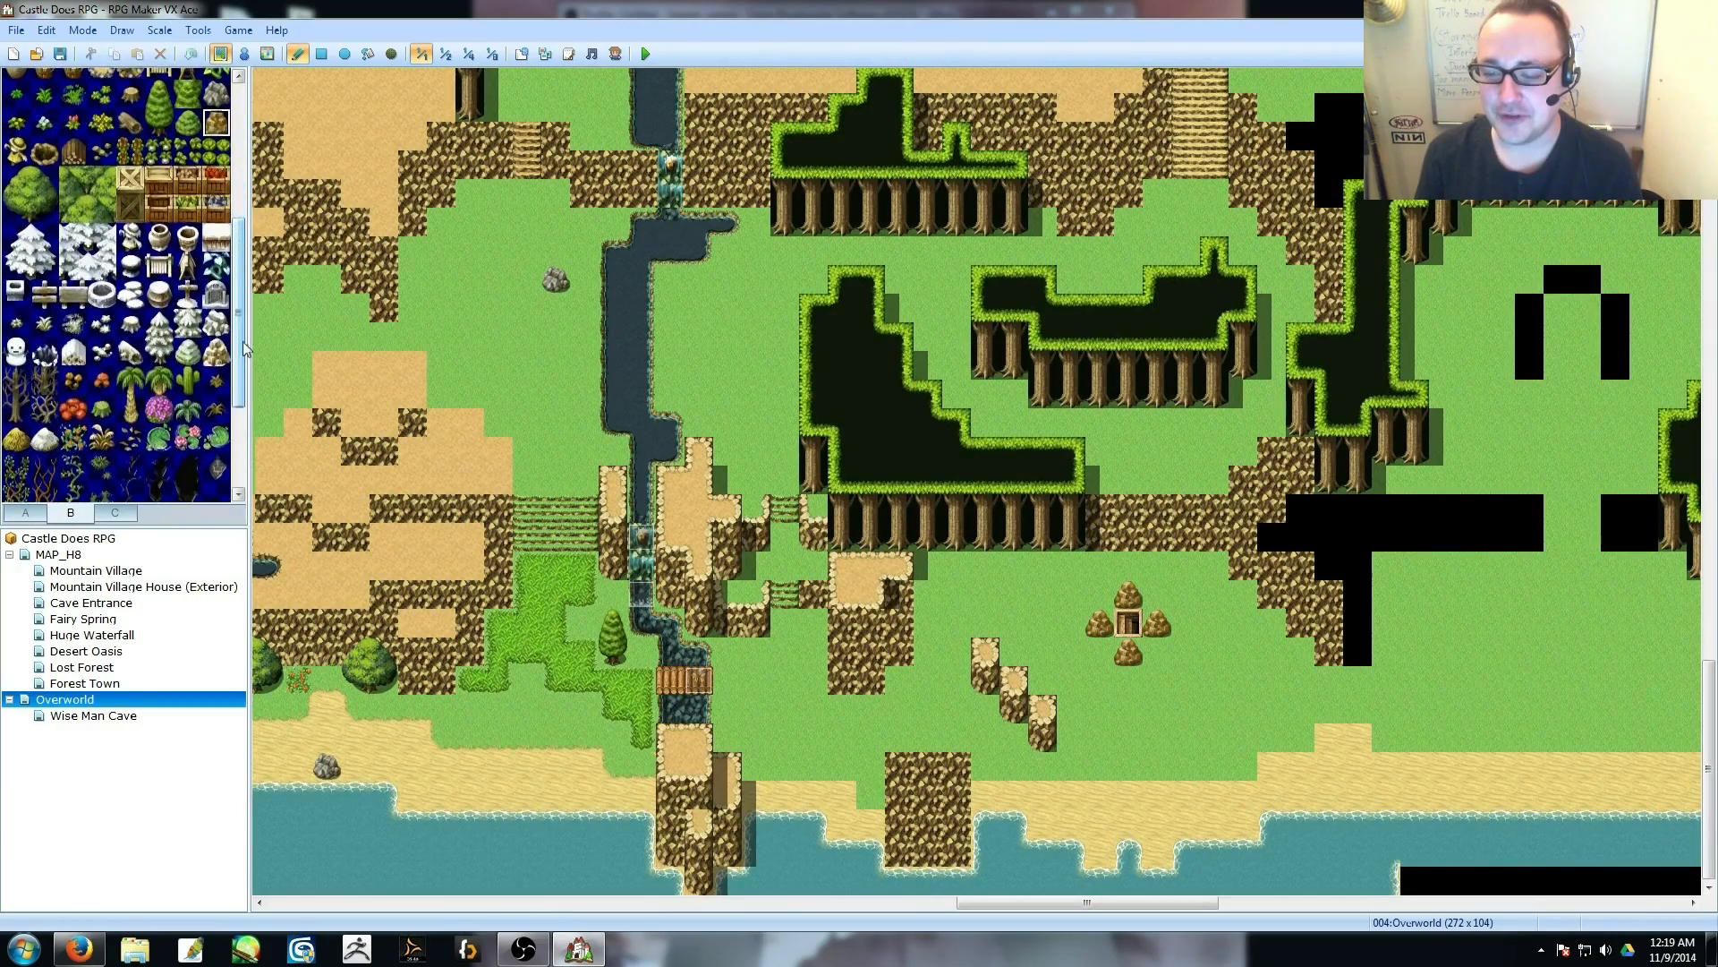
Put a dirt top on the square cliff block at the shore and paint over the black bars along the southern coast.
left_click_drag(900, 770, 939, 777)
left_click_drag(1186, 902, 1267, 902)
mouse_move(965, 881)
left_mouse_down()
mouse_move(1393, 793)
mouse_move(1660, 882)
left_mouse_up()
left_click_drag(1271, 902, 1339, 902)
left_click_drag(1338, 882, 1398, 882)
Extend the northern plateau's dirt west to the forest notch and narrow the gap in the cliff wall below it.
left_click_drag(1029, 470, 1029, 573)
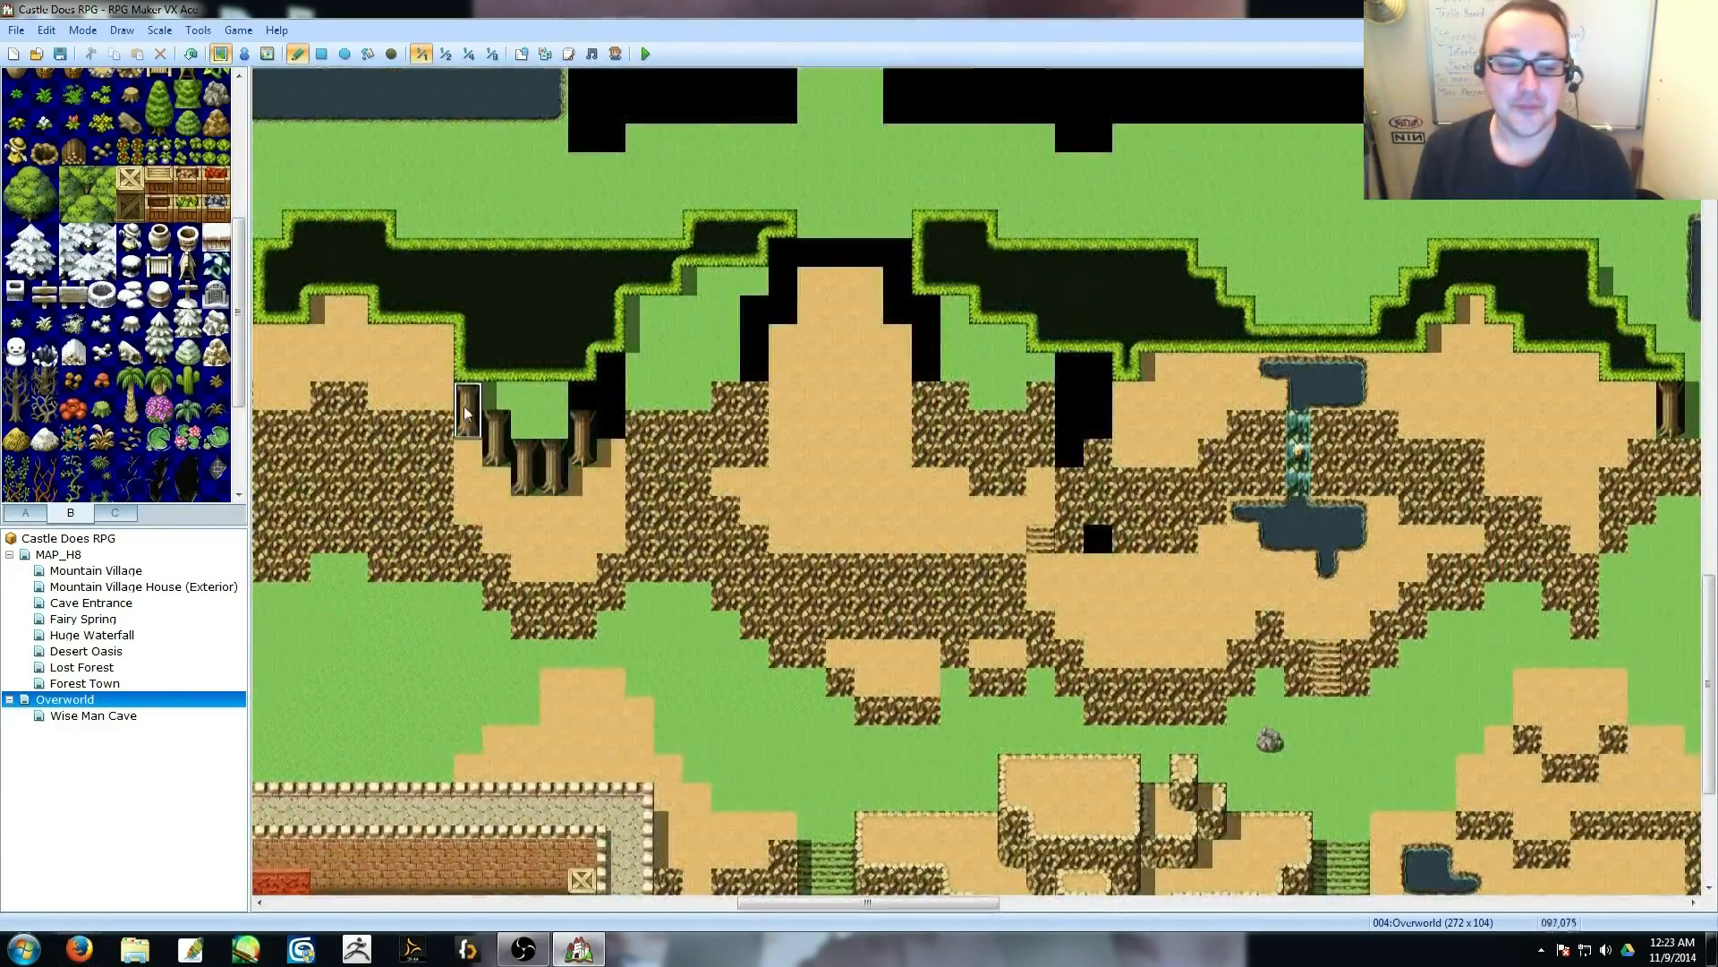
mouse_move(618, 416)
left_mouse_down()
mouse_move(663, 373)
mouse_move(725, 367)
mouse_move(755, 281)
left_mouse_up()
mouse_move(643, 311)
left_mouse_down()
mouse_move(696, 281)
mouse_move(783, 282)
left_mouse_up()
right_click(755, 453)
mouse_move(782, 453)
left_mouse_down()
mouse_move(810, 406)
mouse_move(836, 414)
mouse_move(809, 453)
left_mouse_up()
right_click(836, 414)
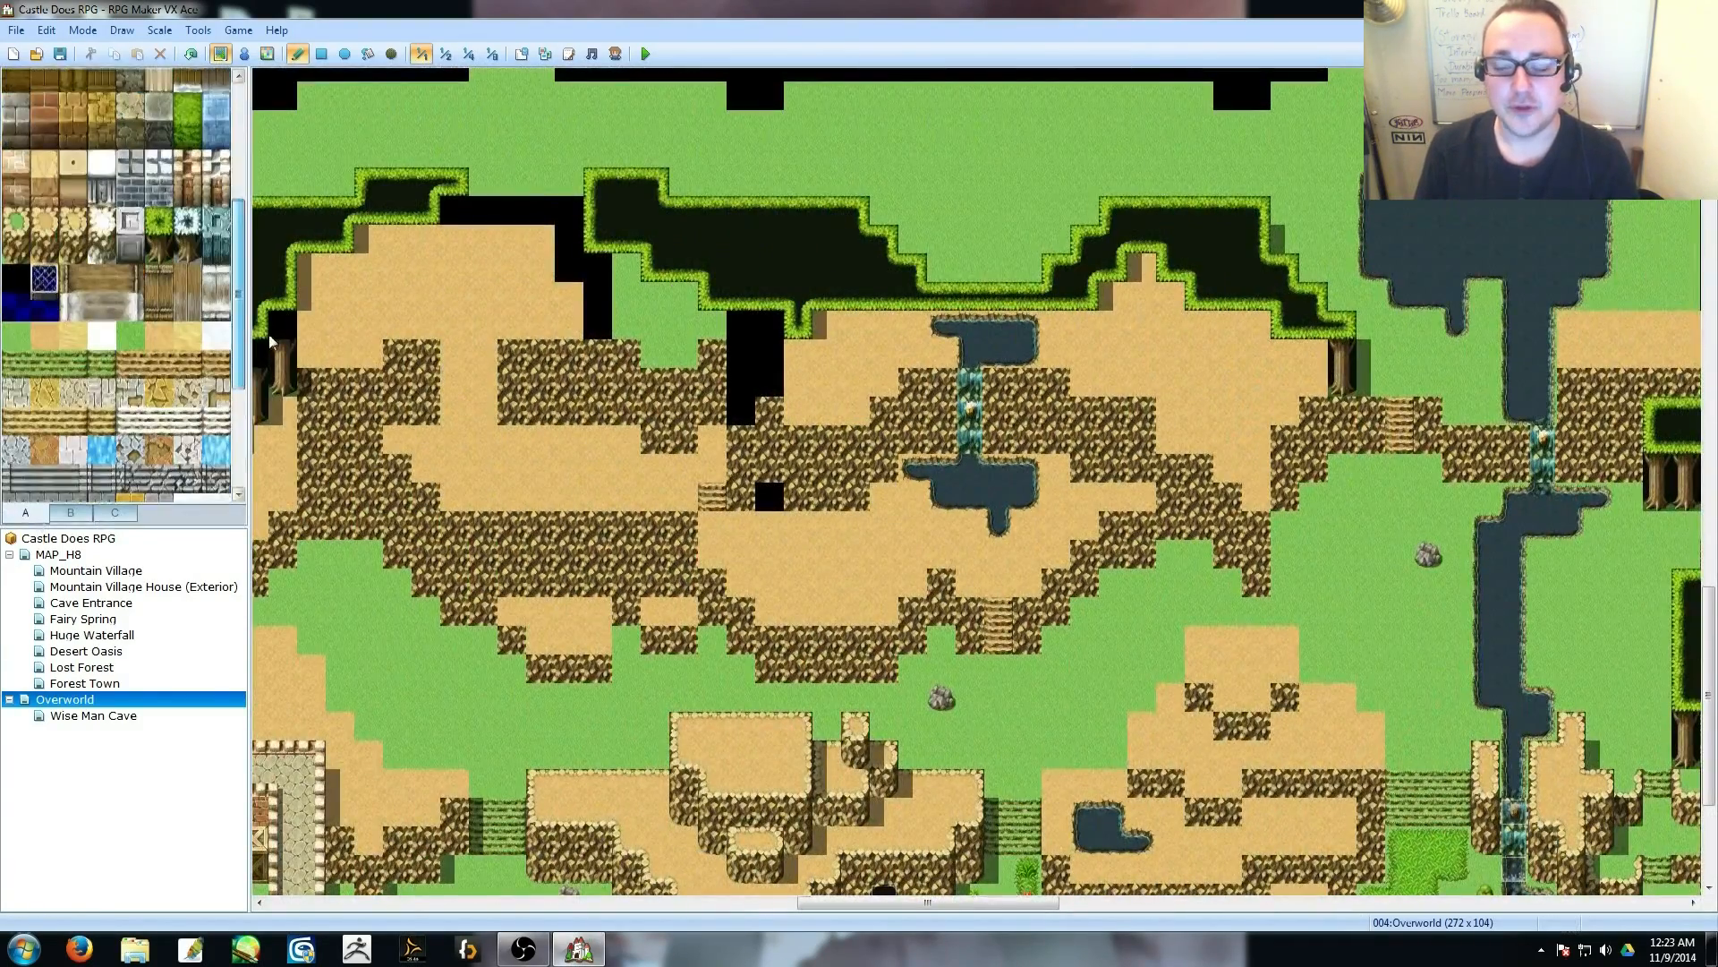
Build a stairway two tiles wide and three tiles tall in the gap of the northern plateau's cliff wall.
left_click(73, 421)
left_click(484, 411)
left_click(15, 420)
left_click_drag(454, 410, 455, 353)
right_click(483, 411)
left_click_drag(483, 382, 483, 353)
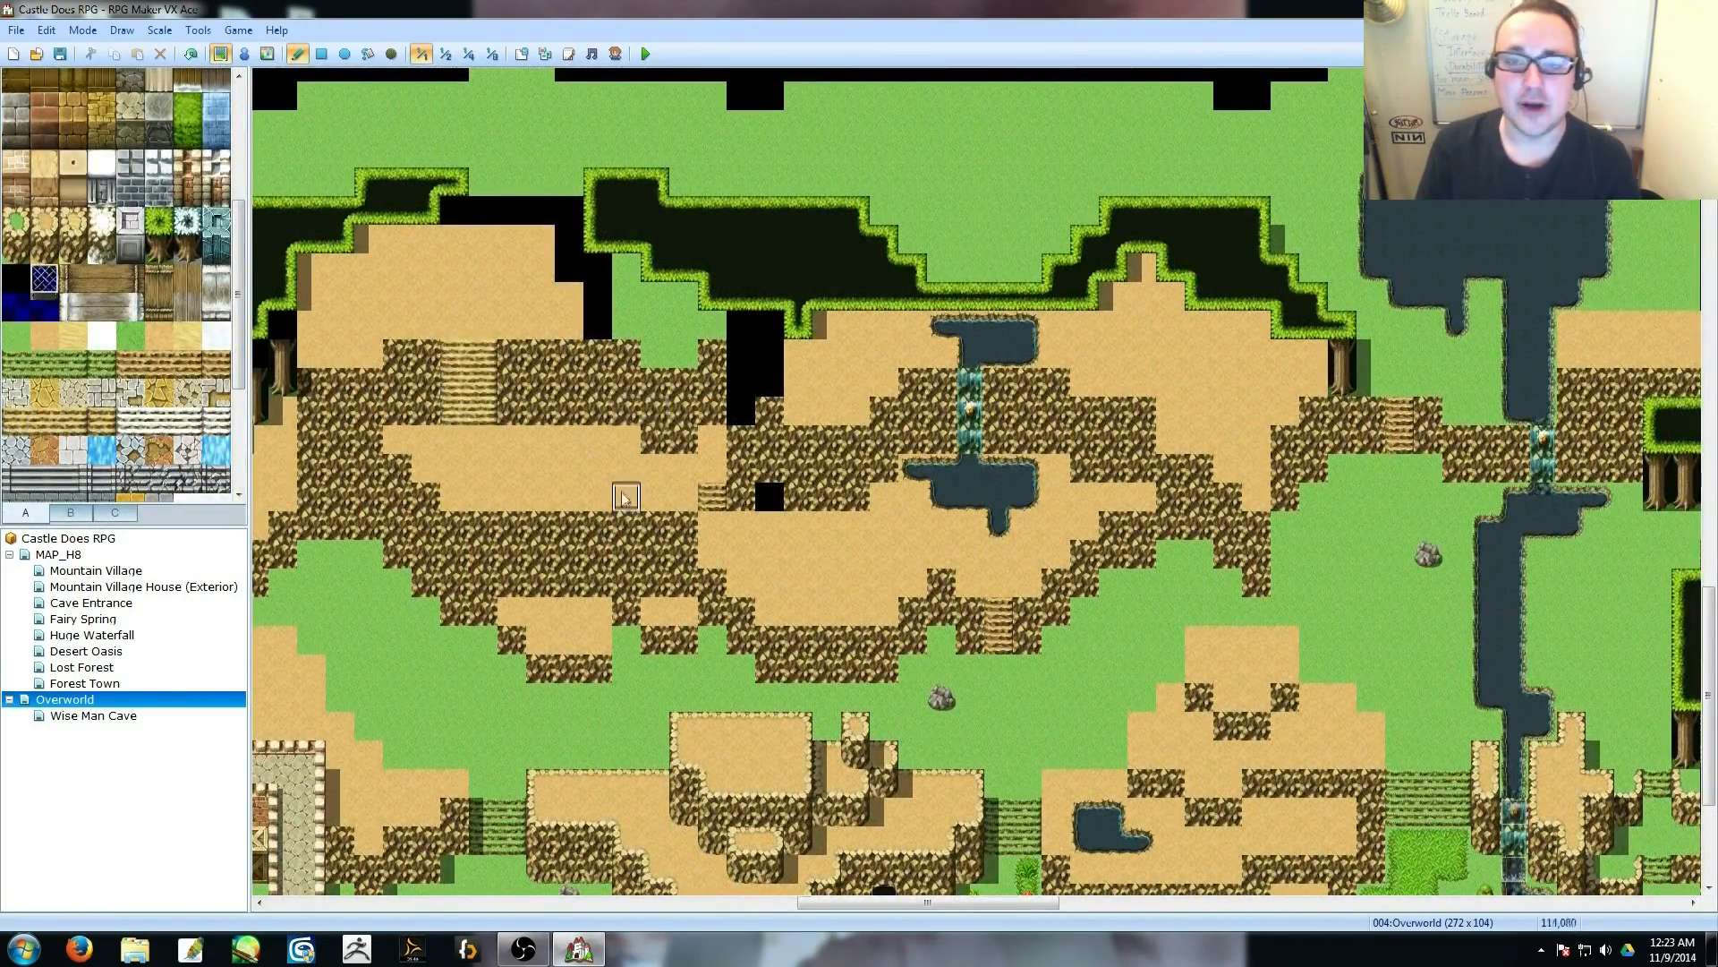
Add rimmed edge tiles along the southern and western sides of the dirt terrace below the new stairway.
scroll(775, 479, "left", 3)
scroll(973, 483, "down", 3)
scroll(974, 483, "right", 4)
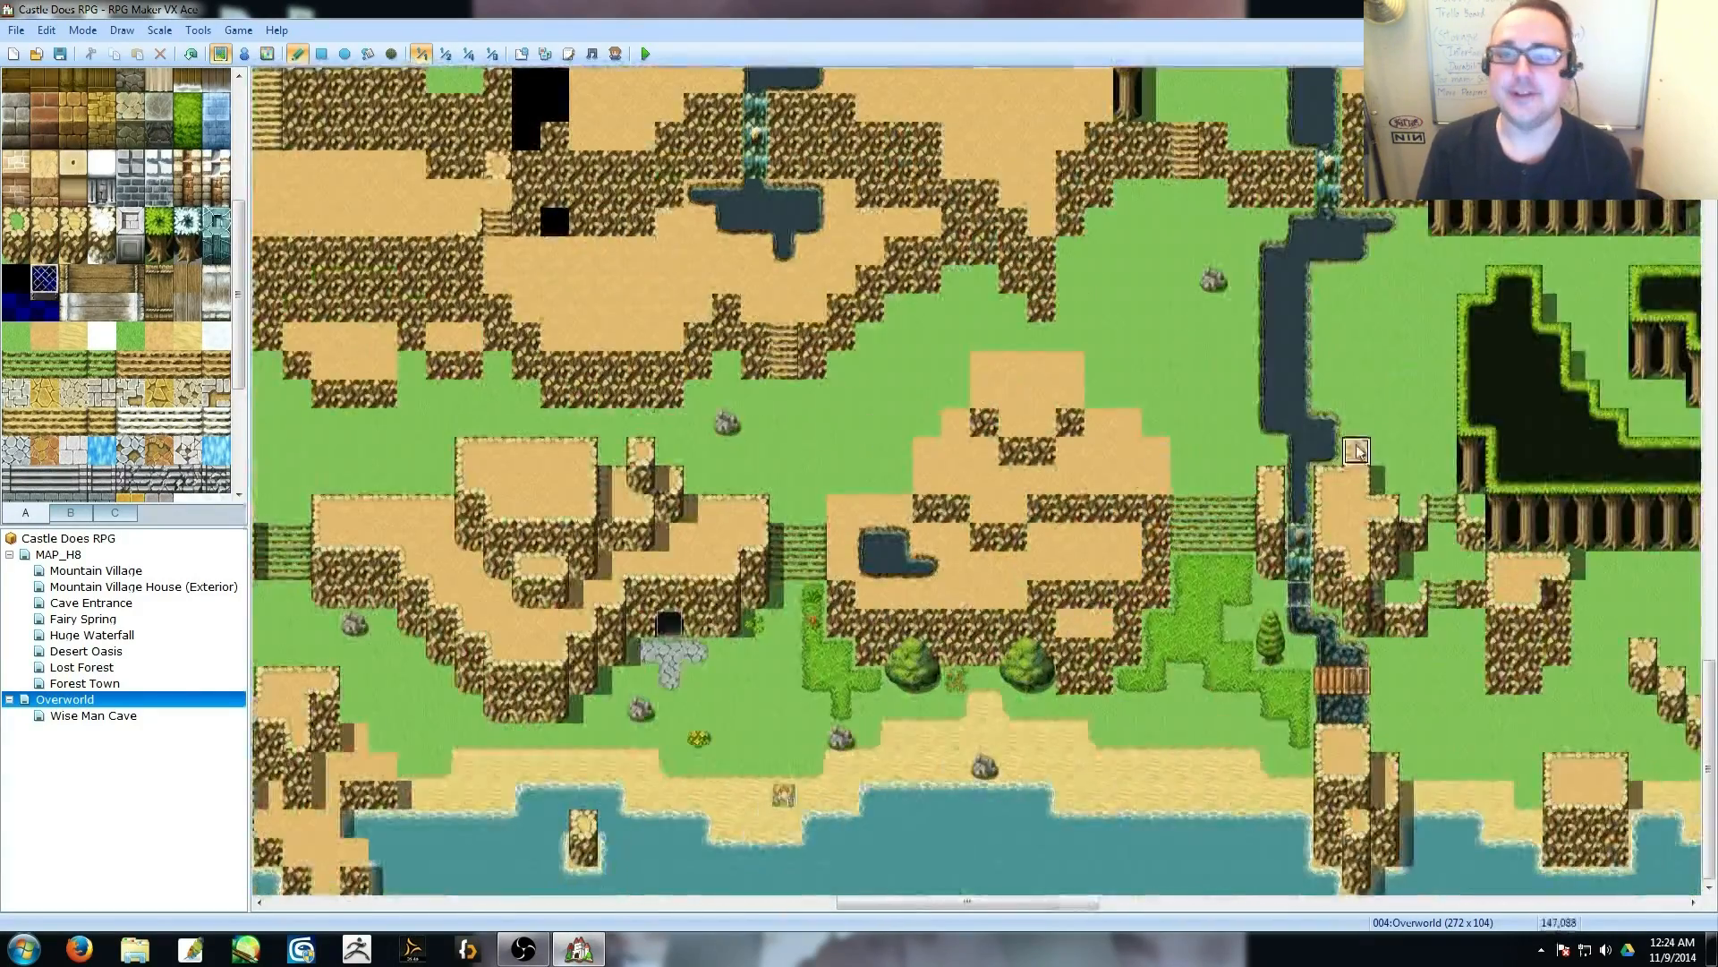
scroll(578, 425, "left", 1)
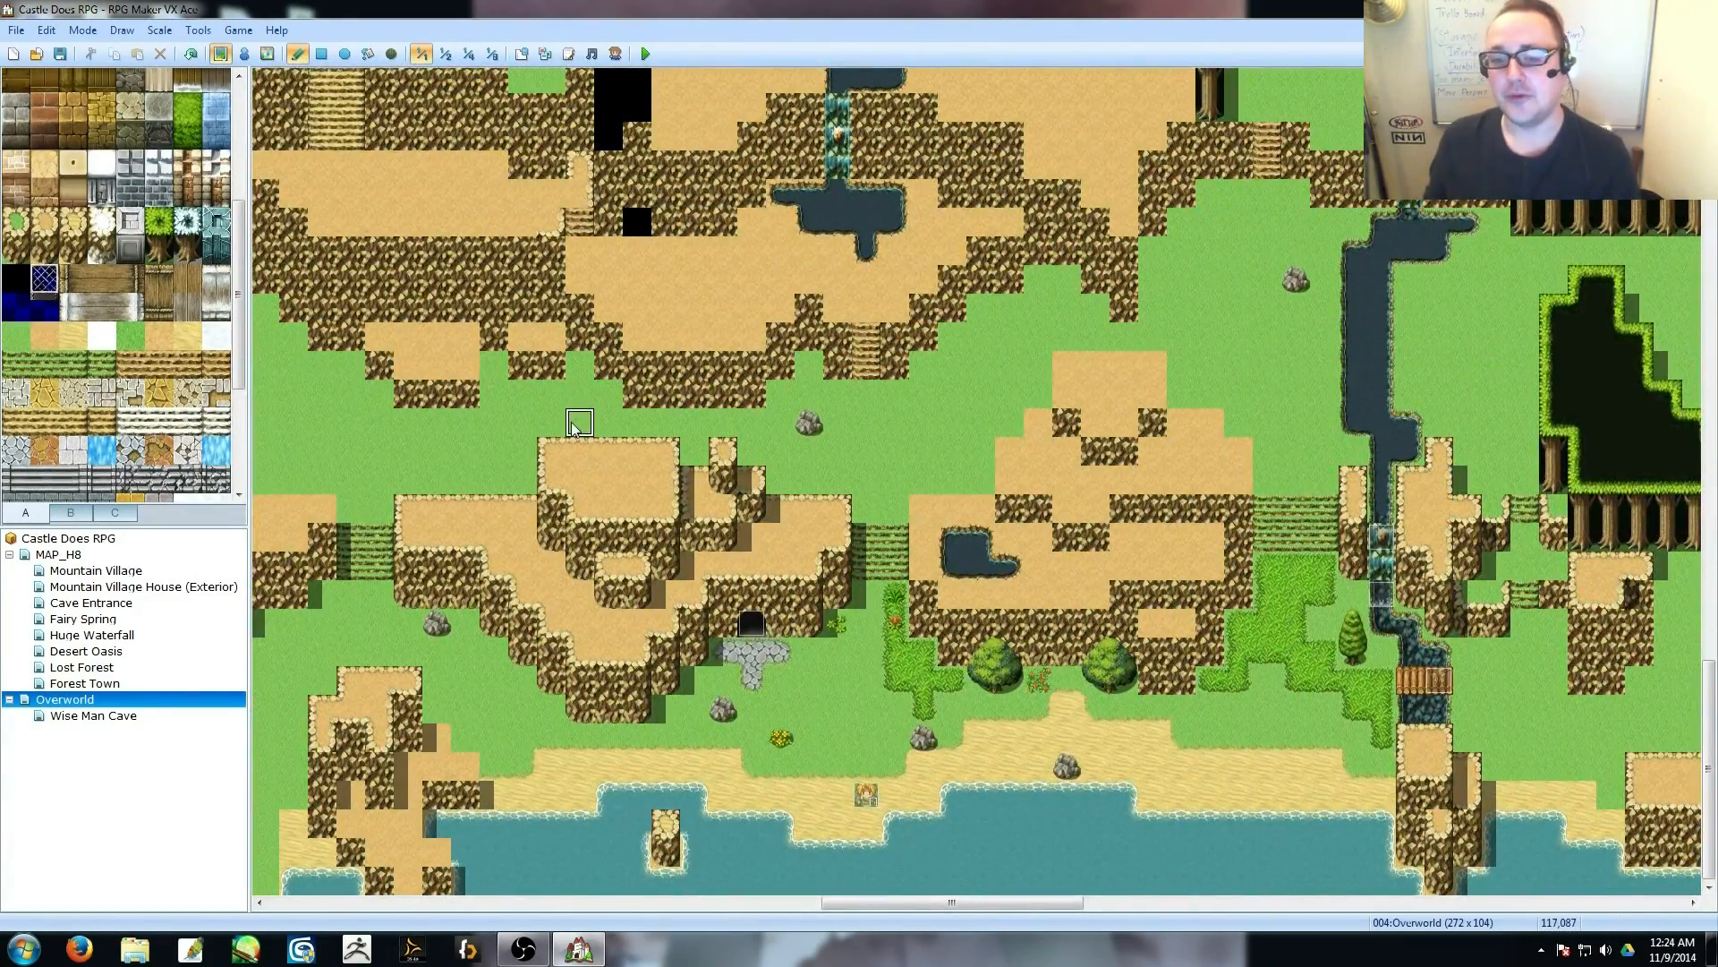
left_click_drag(559, 468, 844, 522)
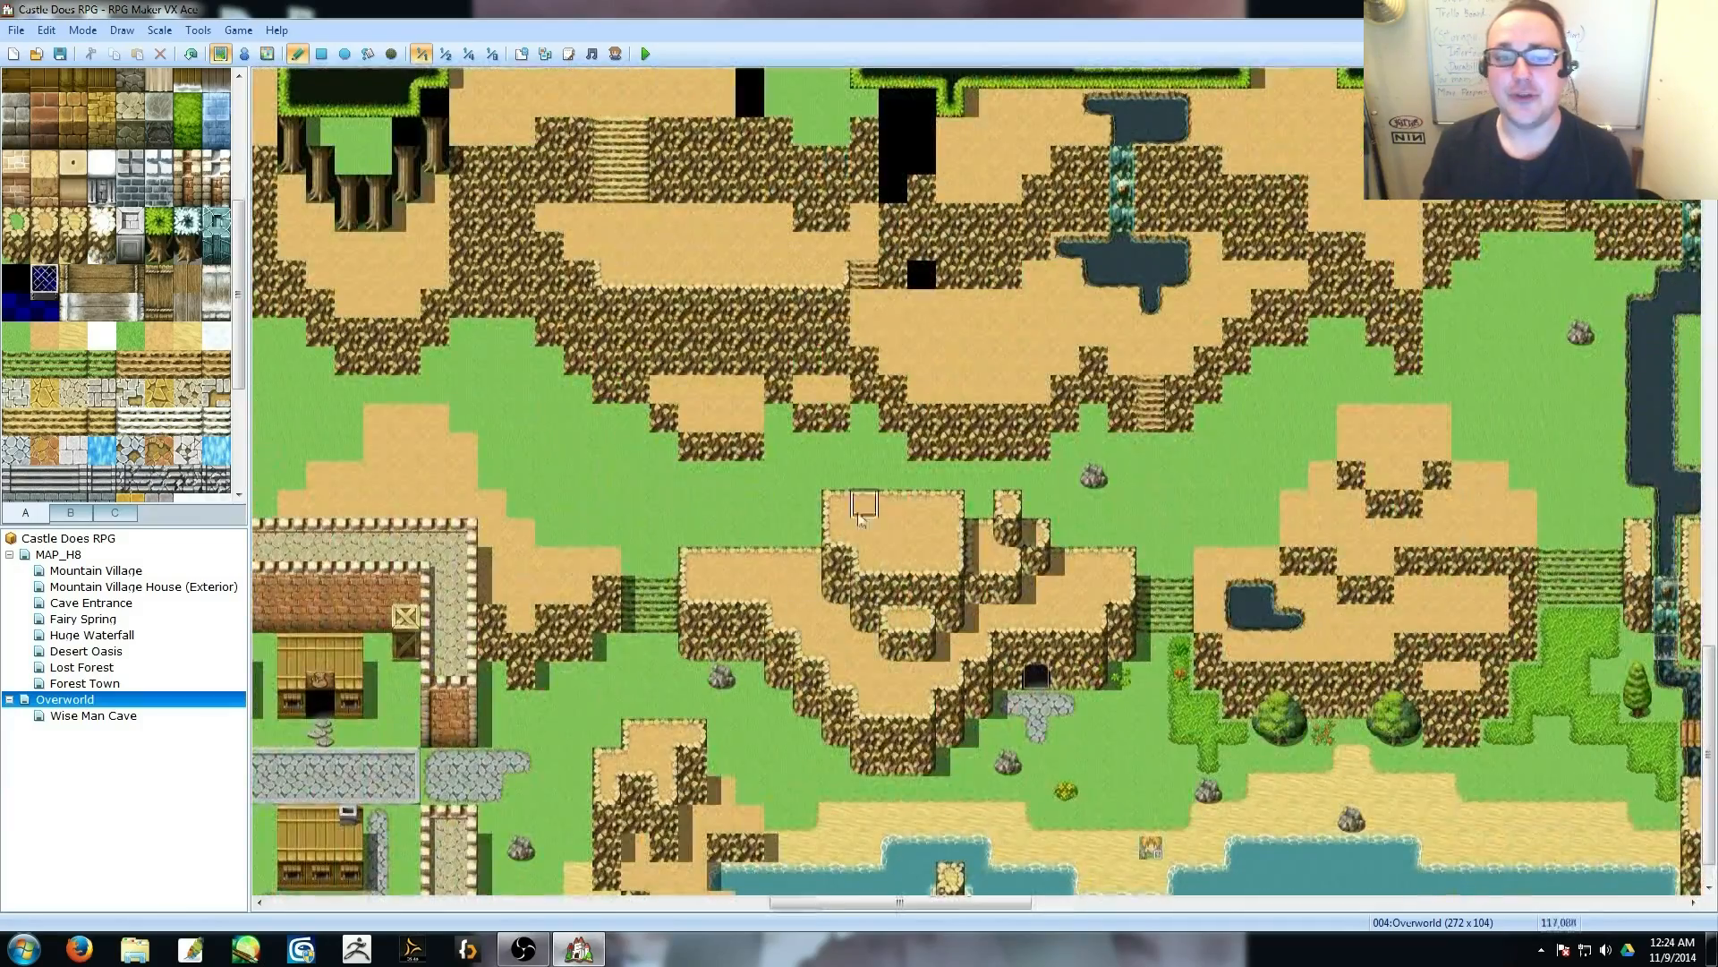
left_click_drag(637, 249, 788, 363)
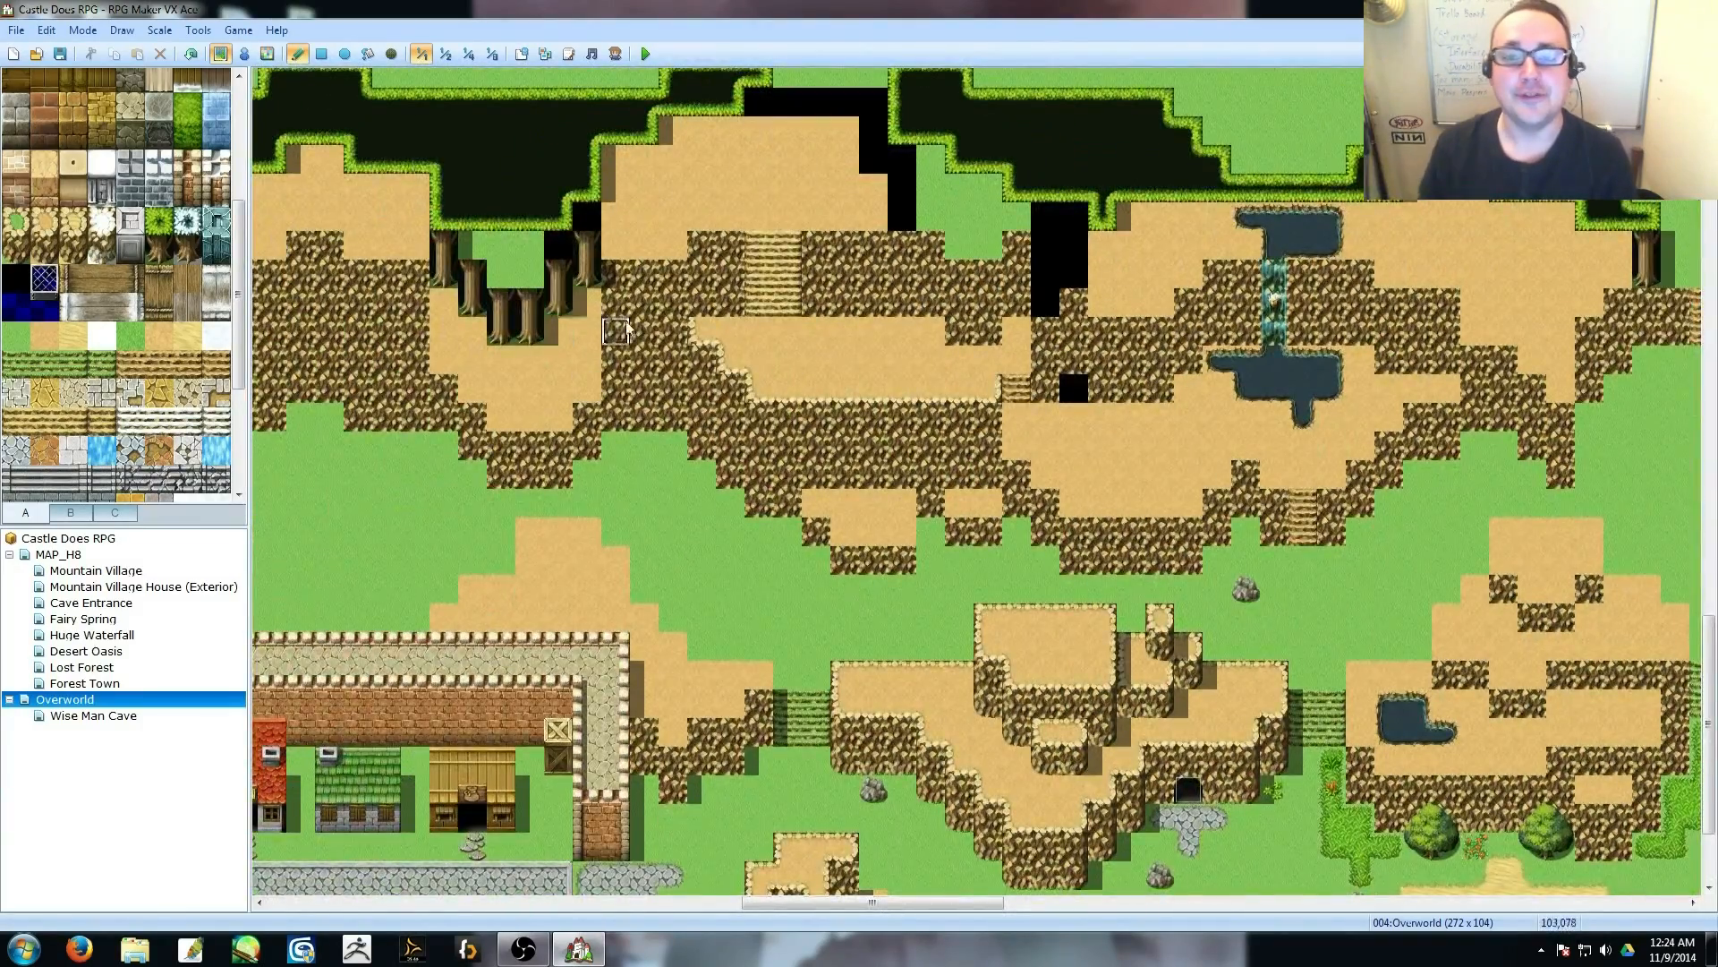
Cover the black outline behind the northern plateau with dirt and forest canopy, and rim the plateau's upper edge.
scroll(582, 208, "up", 2)
mouse_move(865, 279)
left_mouse_down()
mouse_move(758, 271)
mouse_move(683, 238)
mouse_move(757, 241)
left_mouse_up()
right_click(529, 296)
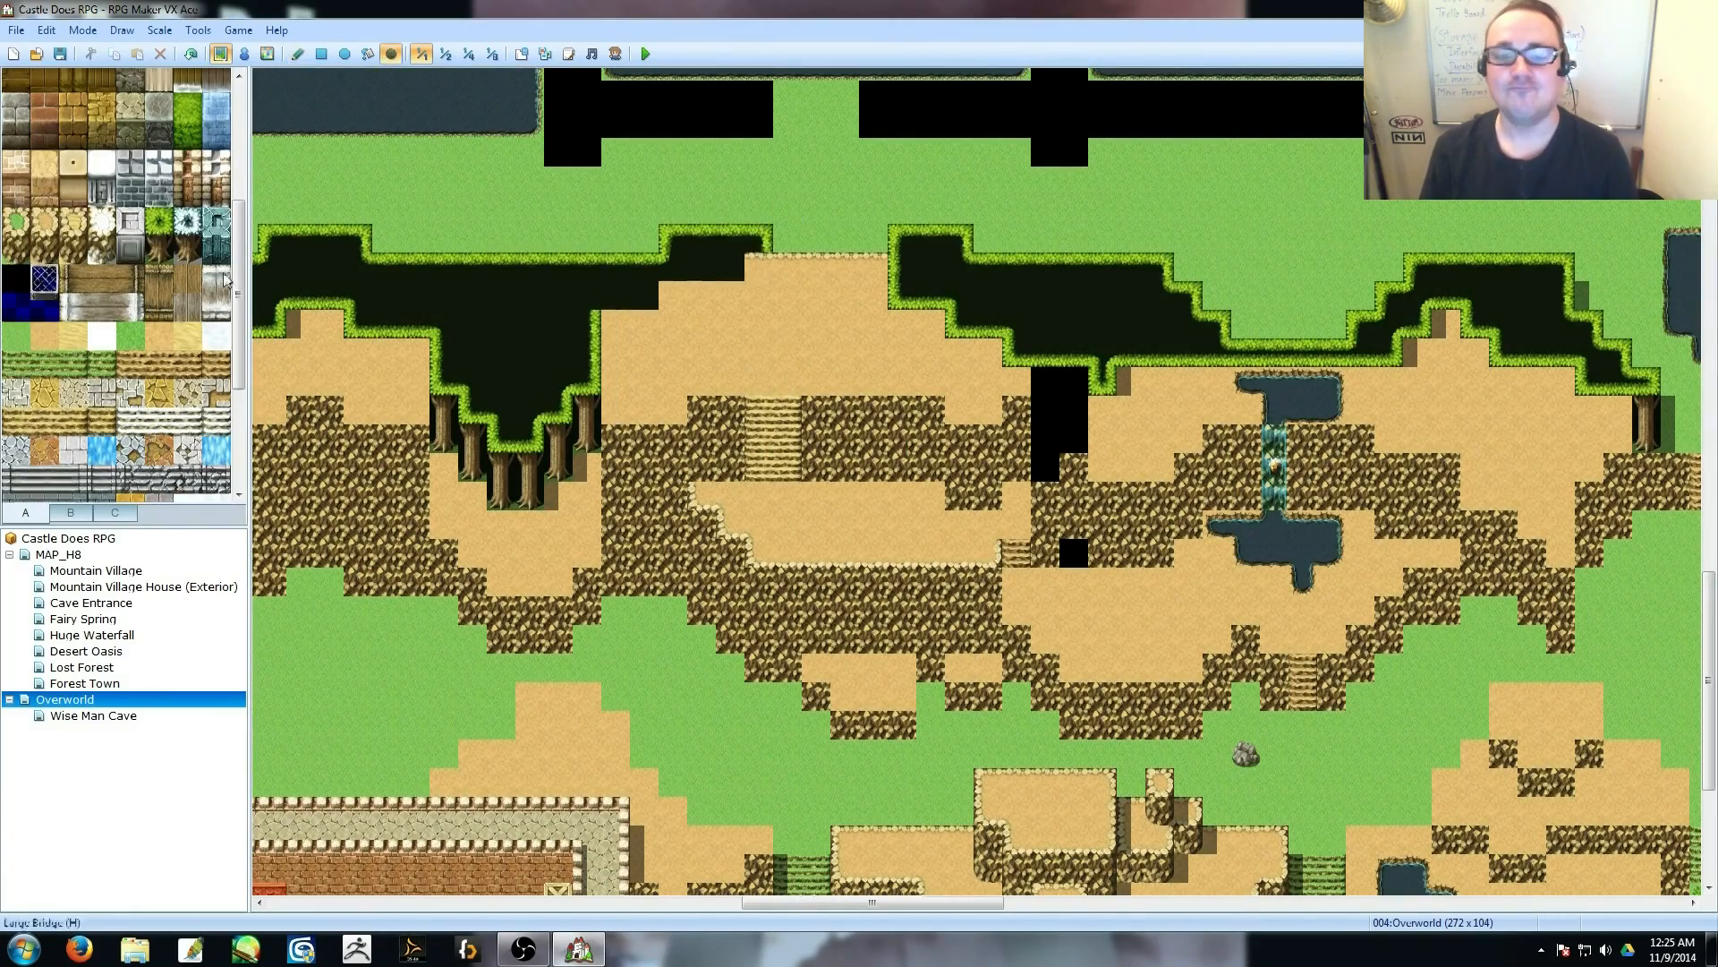
right_click(683, 296)
right_click(723, 304)
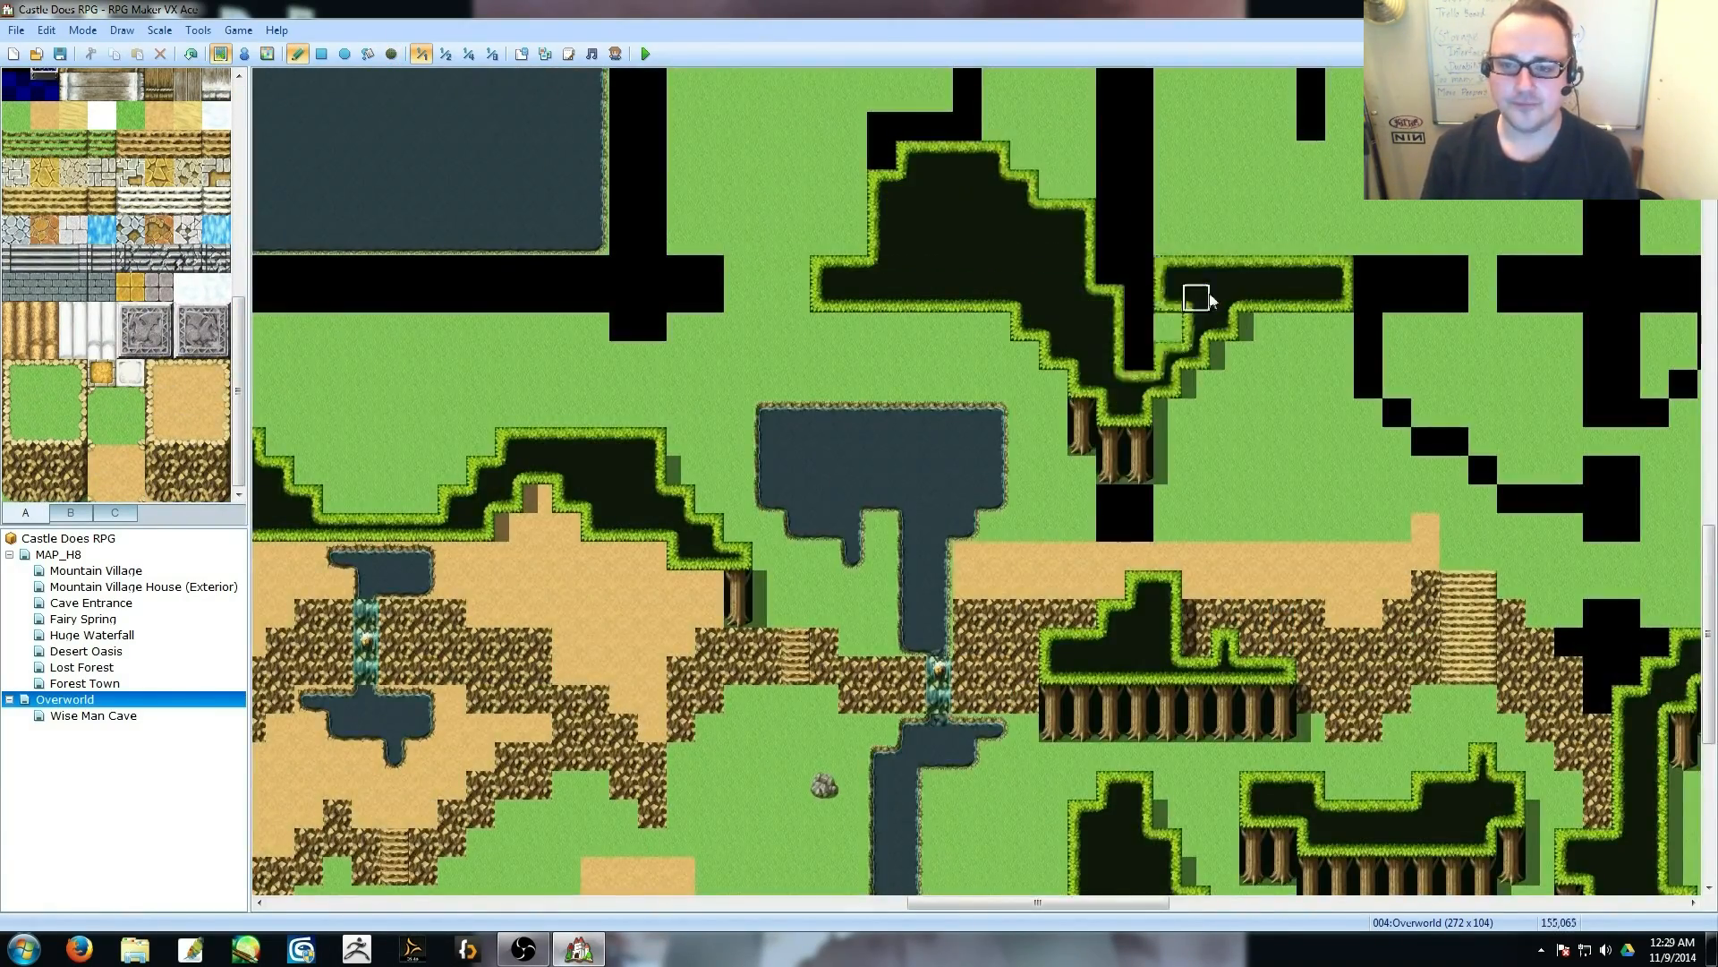
Fill out the forest patch north of the river pool and line its western underside with tree trunks.
mouse_move(1210, 299)
left_mouse_down()
mouse_move(1047, 319)
mouse_move(1024, 357)
mouse_move(621, 333)
mouse_move(699, 352)
left_mouse_up()
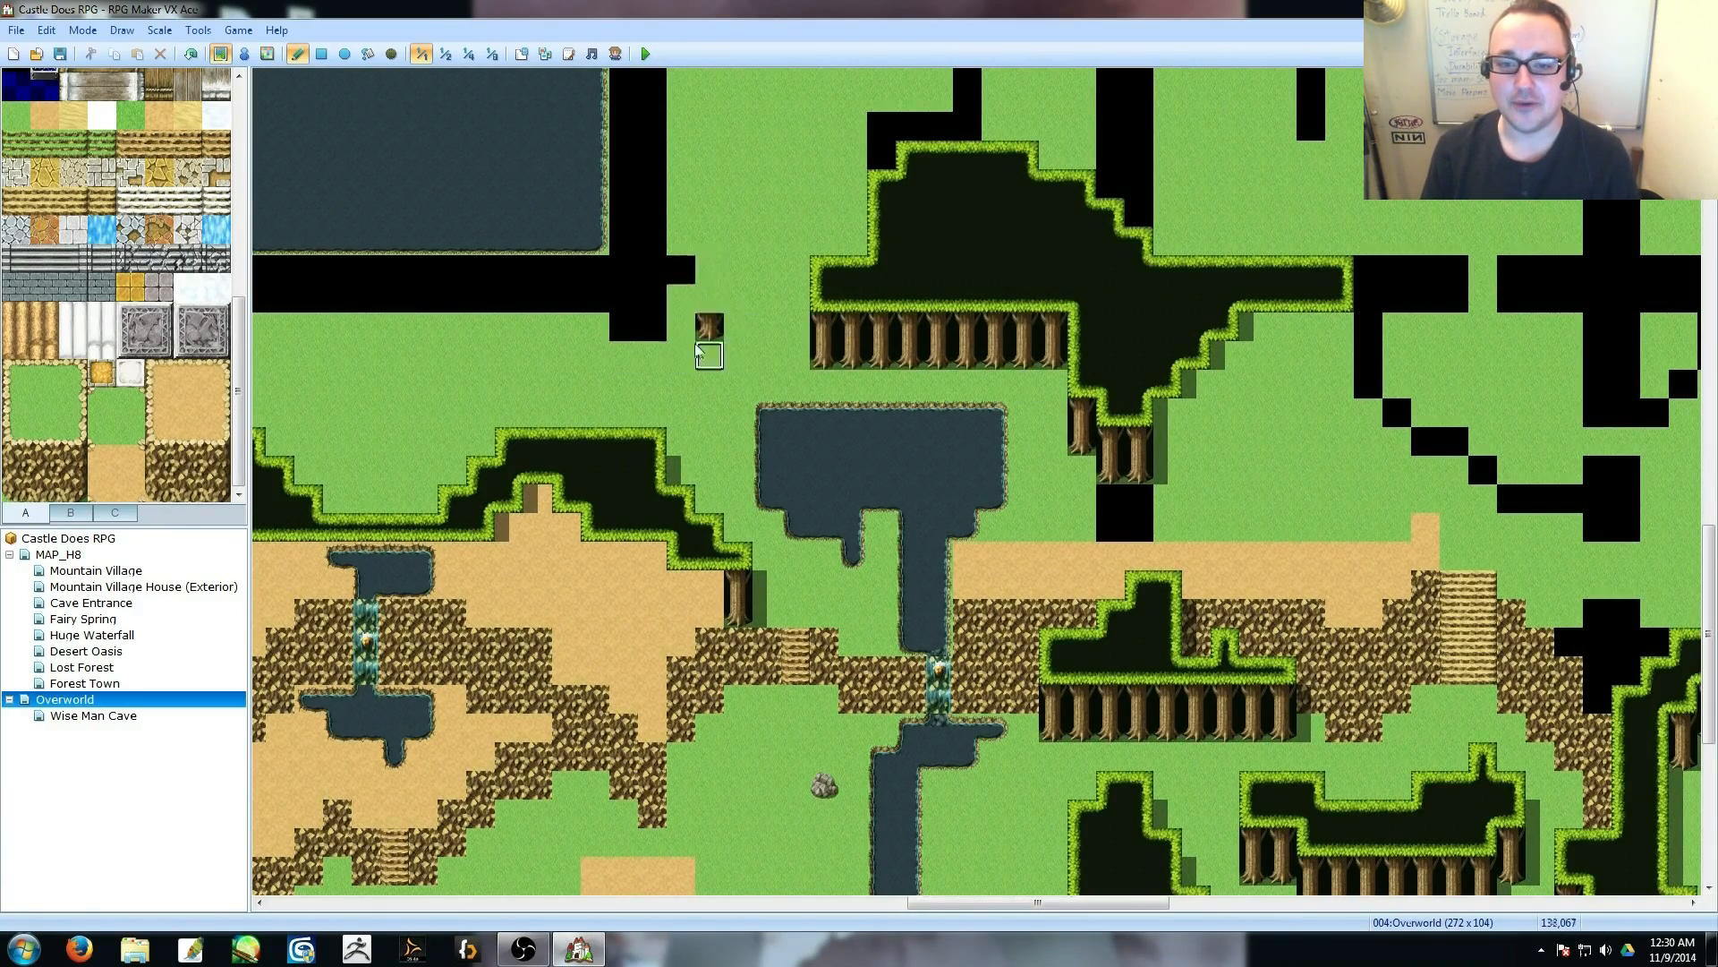
scroll(874, 292, "left", 9)
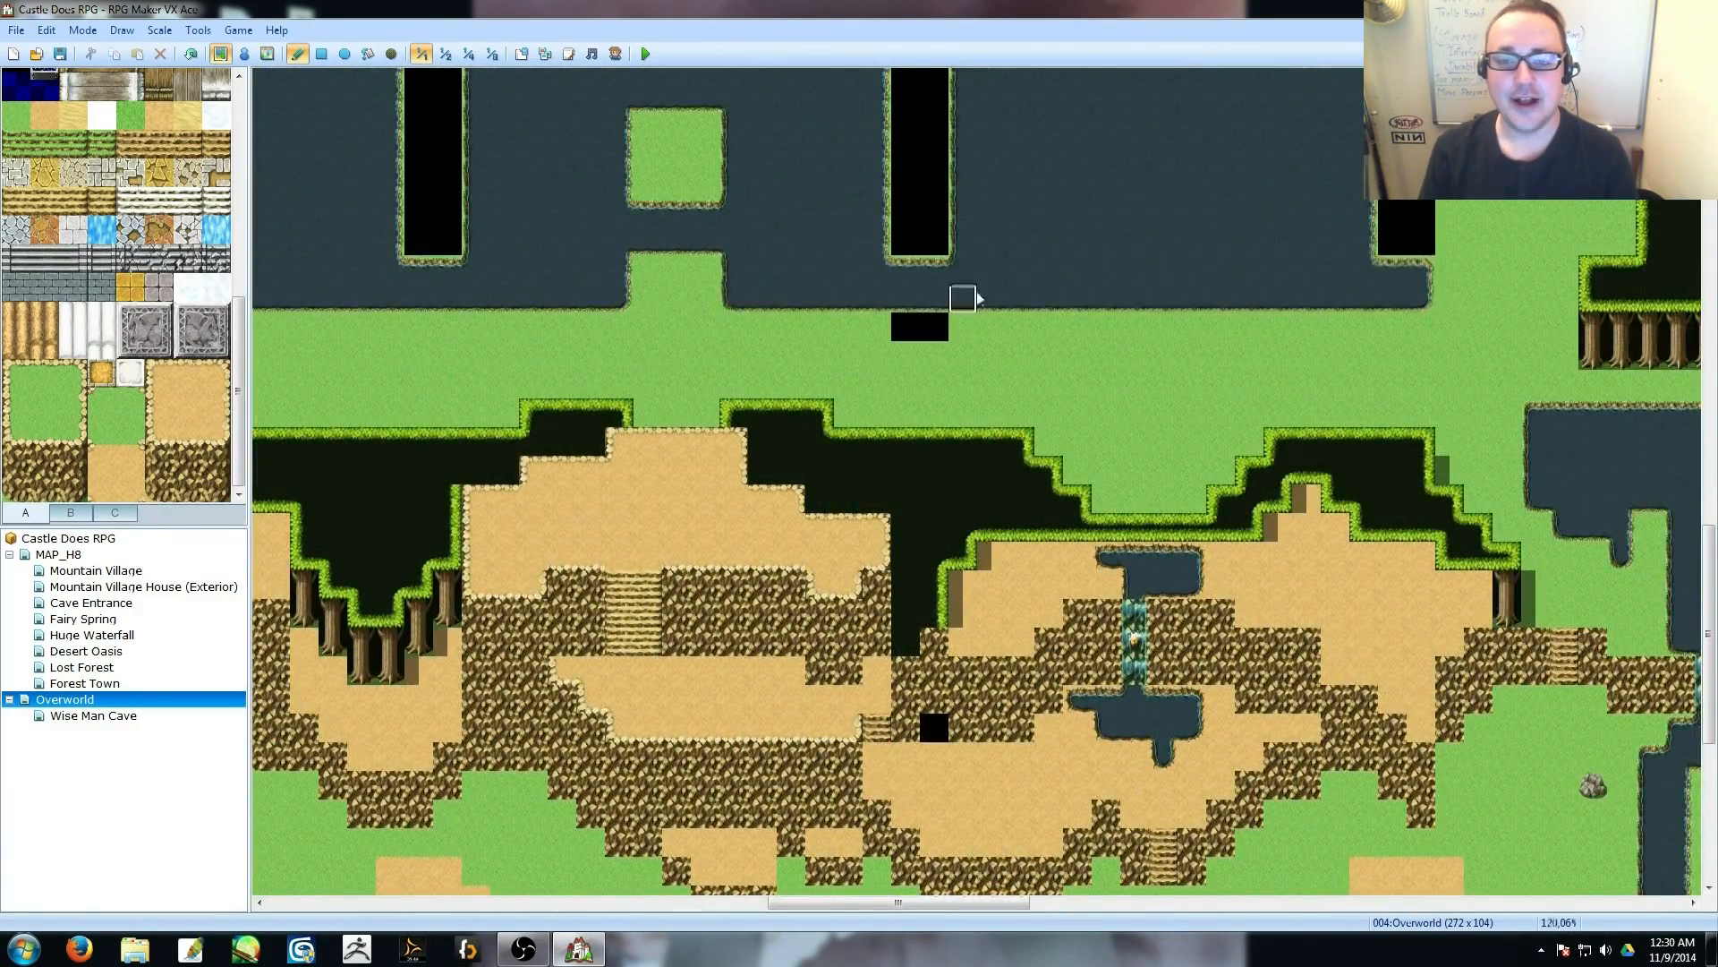
Clear the black block south of the lake and fill the black wall strips between the lake basins with water.
left_click_drag(963, 326, 877, 326)
scroll(1021, 355, "right", 5)
left_click_drag(881, 414, 905, 442)
scroll(984, 501, "up", 3)
left_click_drag(1054, 315, 1024, 603)
scroll(1024, 573, "up", 2)
left_click_drag(1024, 534, 1026, 340)
mouse_move(539, 760)
left_mouse_down()
mouse_move(539, 522)
mouse_move(539, 791)
left_mouse_up()
Extend the lake water across the horizontal black walls in its northern part.
middle_click_drag(940, 533, 698, 601)
left_click_drag(760, 579, 573, 497)
left_click_drag(847, 579, 1018, 579)
left_click_drag(1018, 716, 1019, 748)
mouse_move(1082, 629)
middle_mouse_down()
mouse_move(1111, 551)
mouse_move(984, 546)
middle_mouse_up()
left_click_drag(608, 385, 1503, 385)
middle_click_drag(1468, 385, 1557, 384)
left_click_drag(745, 408, 1544, 398)
Surround the grass island containing the black arch with lake water along its northern and eastern sides.
mouse_move(1403, 430)
left_mouse_down()
mouse_move(1404, 725)
mouse_move(1656, 770)
left_mouse_up()
middle_click_drag(1432, 626, 1522, 653)
left_click_drag(1074, 685, 1331, 573)
left_click_drag(1333, 434, 1130, 192)
middle_click_drag(816, 248, 976, 450)
left_click_drag(981, 348, 1009, 348)
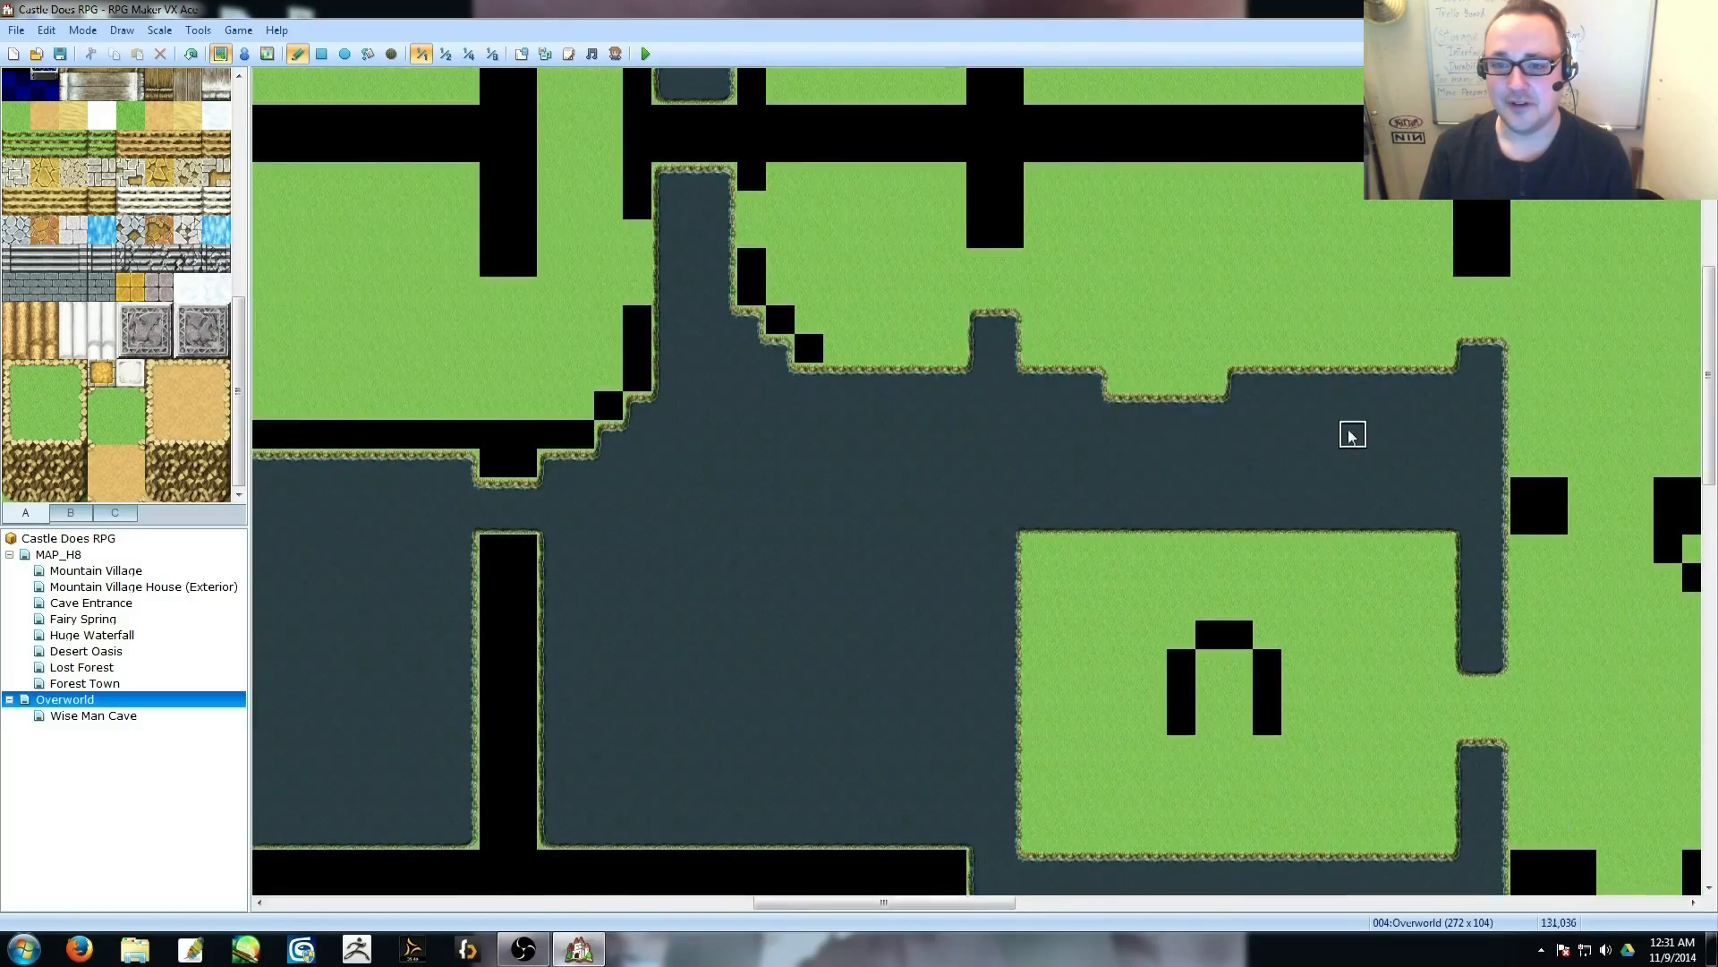
Paint water over the stepped black outline beside the lake's northern inlet.
left_click_drag(806, 355, 752, 262)
mouse_move(1065, 232)
middle_mouse_down()
mouse_move(798, 307)
mouse_move(682, 510)
middle_mouse_up()
middle_click_drag(744, 606, 537, 603)
mouse_move(652, 352)
left_mouse_down()
mouse_move(637, 322)
mouse_move(824, 349)
left_mouse_up()
Fill the remaining black walls inside the lake with water, using the flood fill tool for the enclosed area.
middle_click_drag(1166, 762, 943, 552)
left_click_drag(841, 573, 859, 640)
left_click(368, 54)
left_click(743, 143)
middle_click_drag(576, 311, 1009, 388)
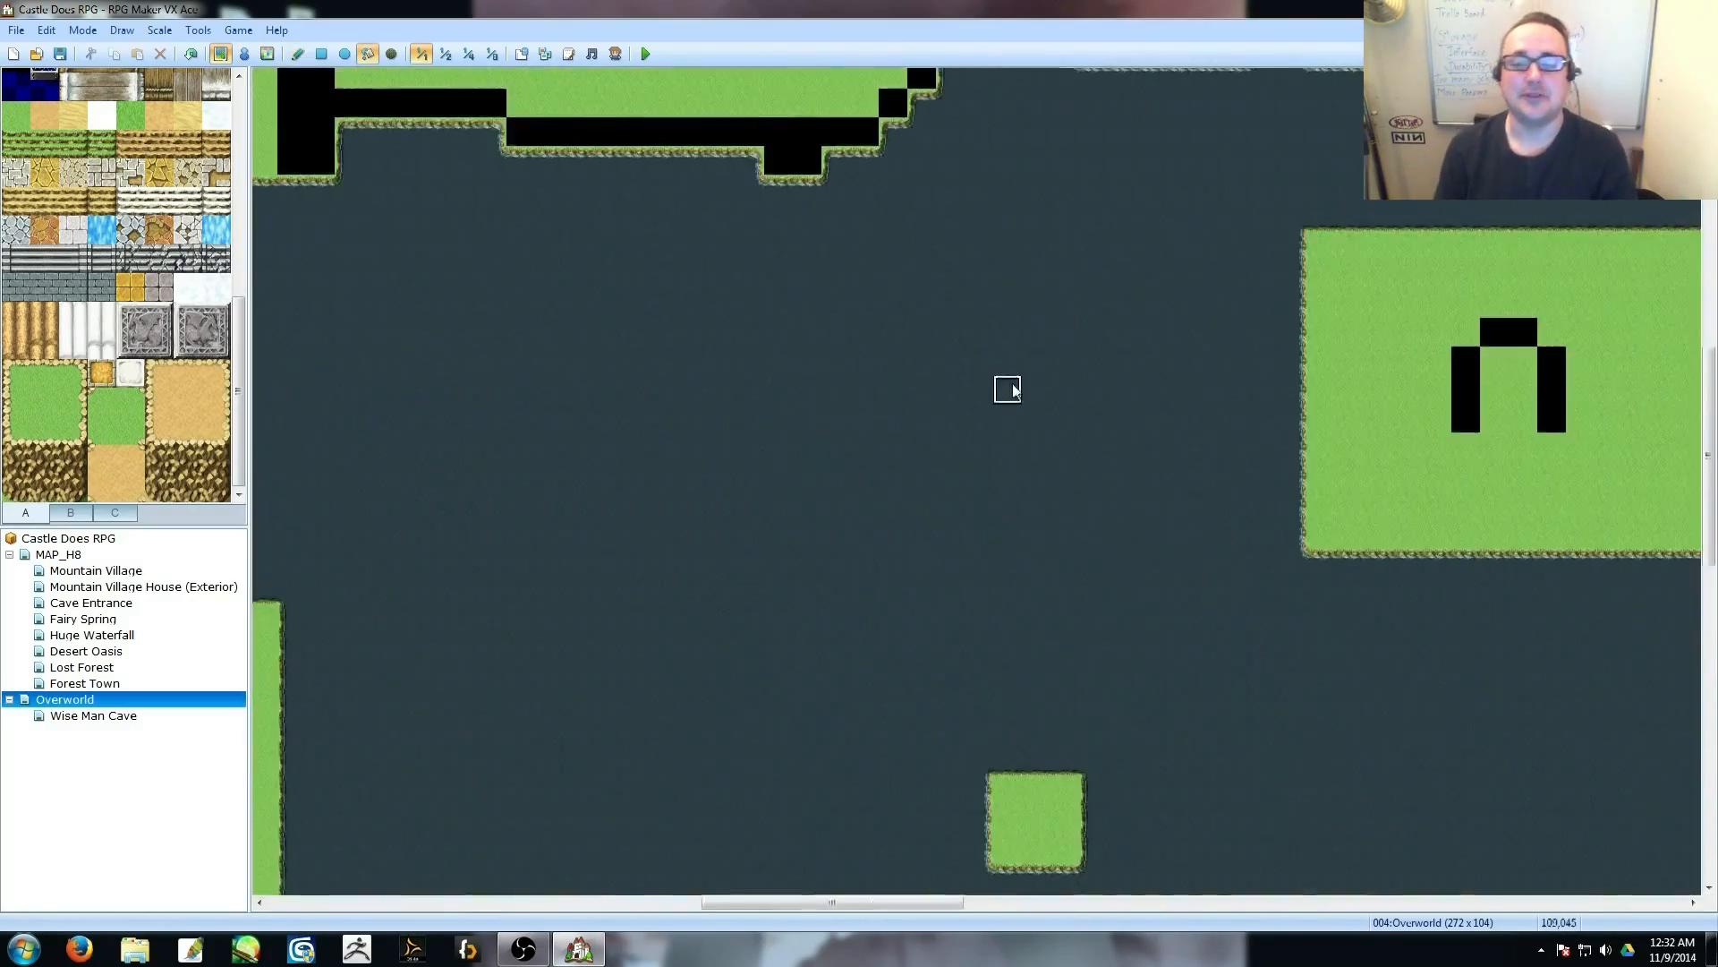
Move the grass island with the black arch two tiles west in the lake and paint over its leftover eastern strip.
left_click(446, 54)
middle_click_drag(981, 655, 1123, 358)
middle_click_drag(1510, 95, 1189, 277)
mouse_move(1176, 396)
right_mouse_down()
mouse_move(1073, 308)
mouse_move(919, 255)
right_mouse_up()
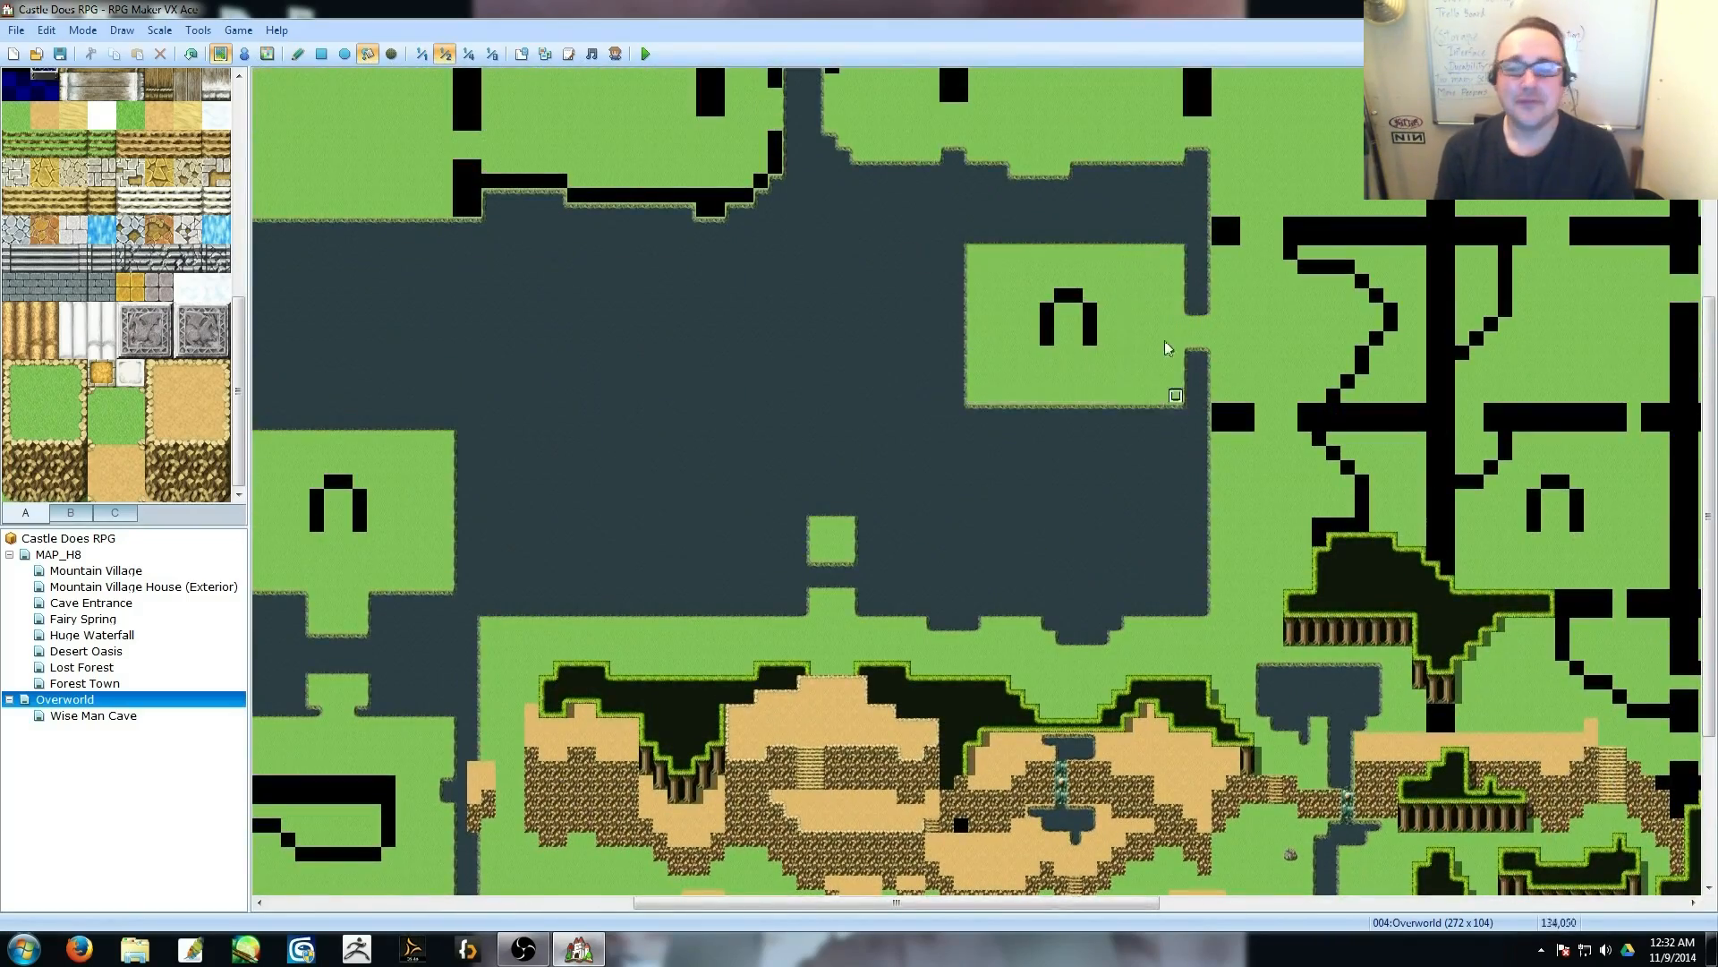
left_click(949, 262)
key("ctrl+z")
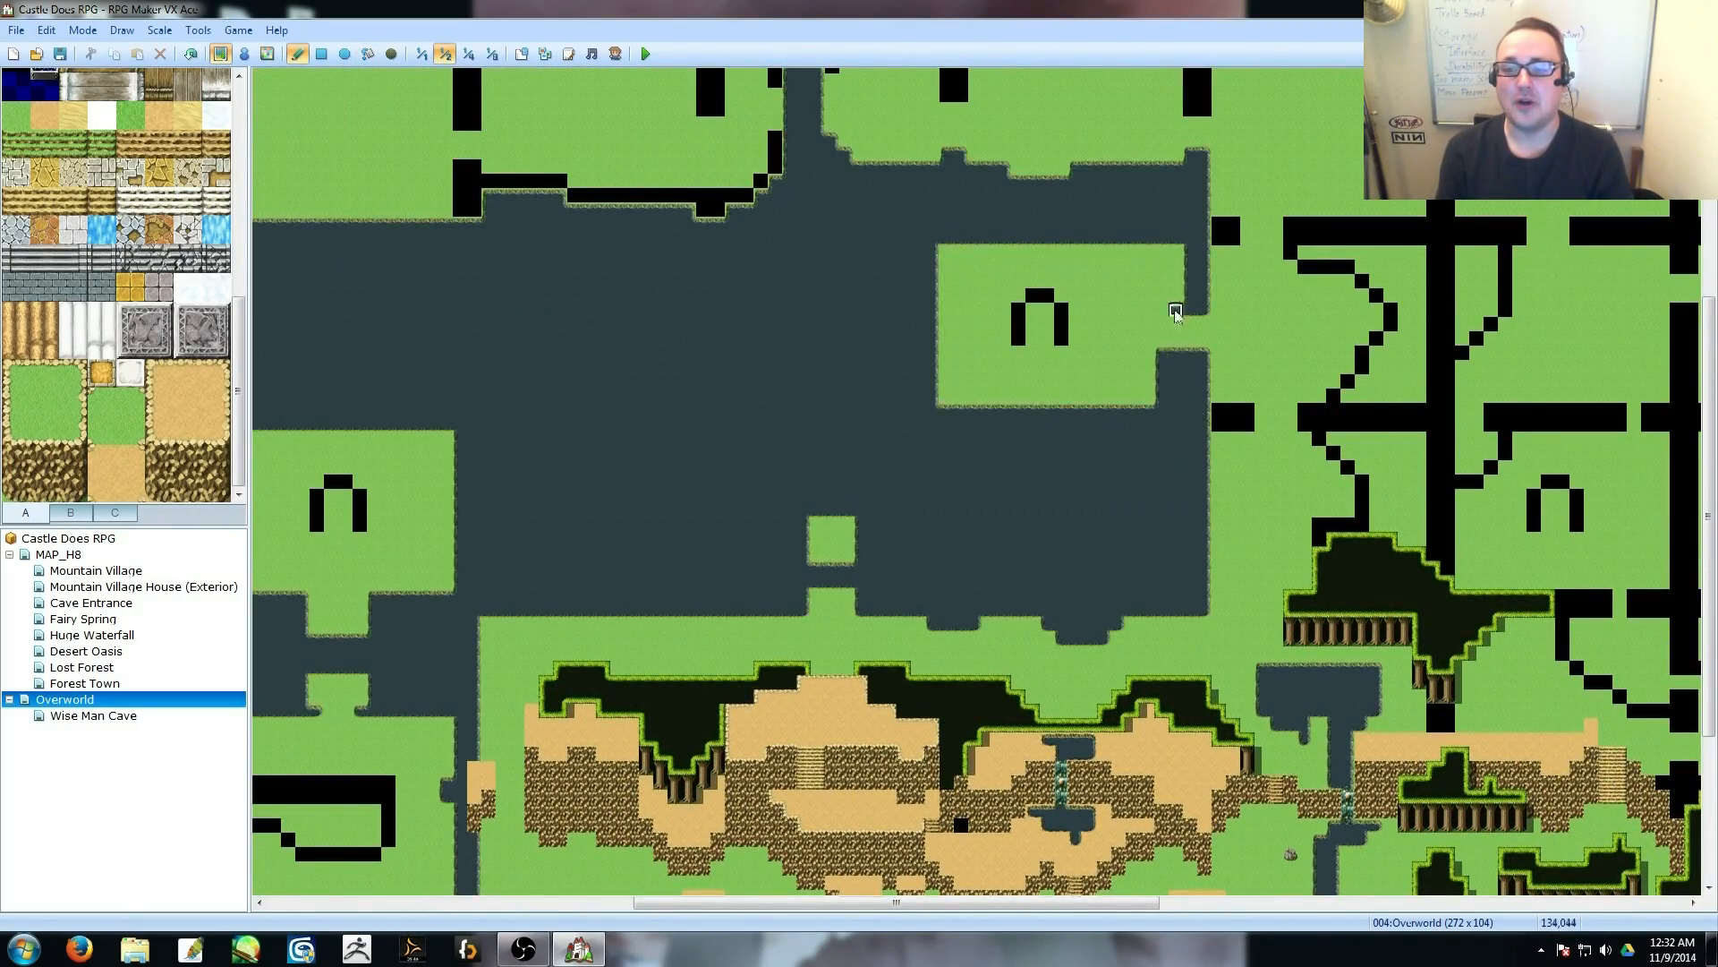
left_click_drag(1178, 311, 1165, 252)
Paint forest canopy with tree trunks over the black outlines east of the lake at full map scale.
middle_click_drag(1190, 331, 903, 499)
scroll(134, 268, "up", 3)
left_click_drag(159, 213, 159, 241)
left_click(421, 54)
left_click_drag(851, 503, 768, 505)
middle_click_drag(465, 823, 1032, 223)
left_click_drag(644, 443, 713, 472)
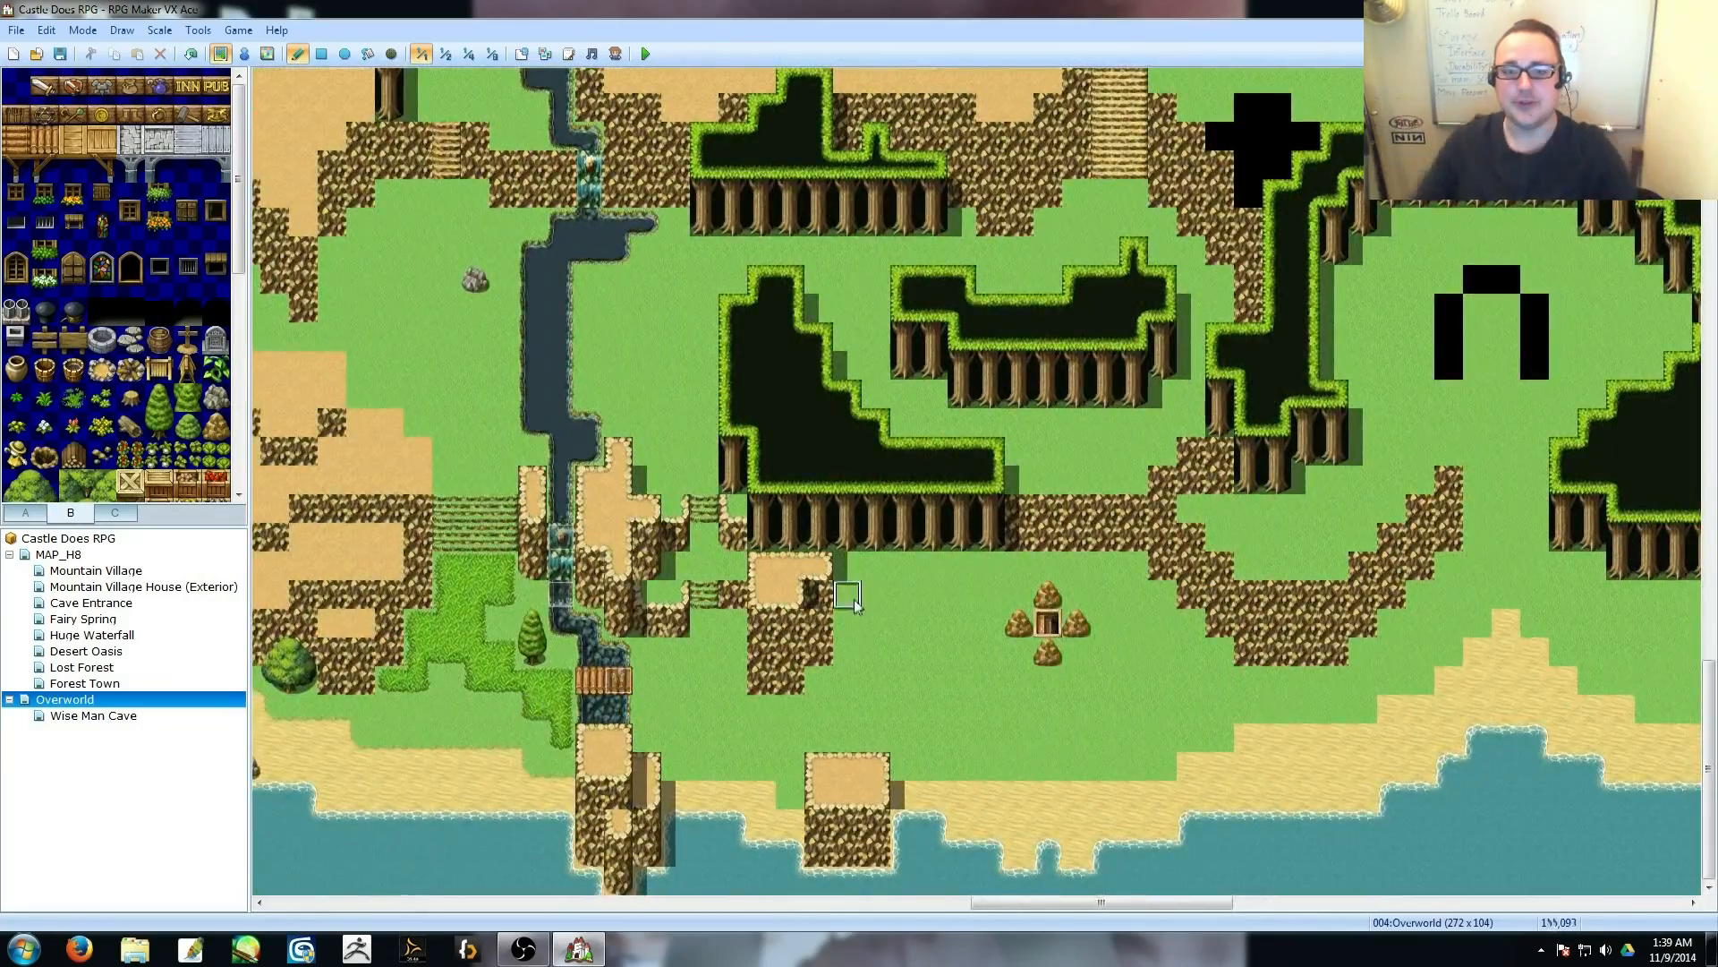
Paint a strip of green undergrowth on the grass east of the wooden bridge.
left_click_drag(1102, 902, 1116, 902)
scroll(117, 358, "down", 2)
left_click(25, 512)
left_click(131, 140)
mouse_move(597, 710)
left_mouse_down()
mouse_move(809, 659)
mouse_move(913, 701)
left_mouse_up()
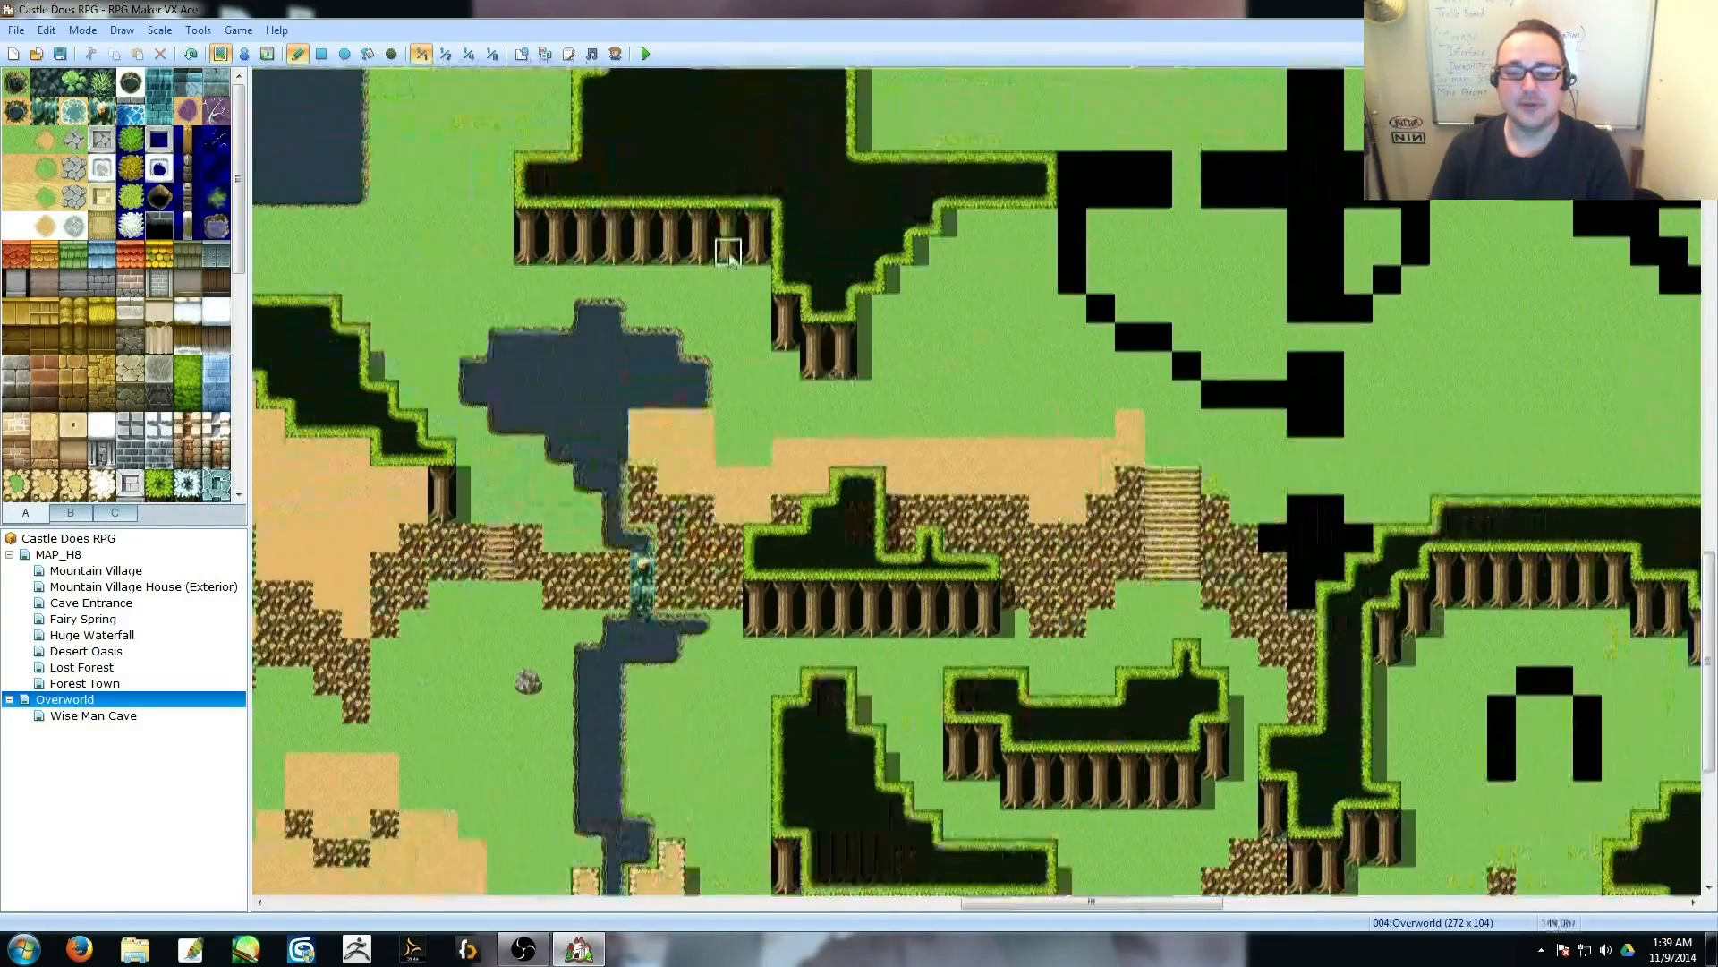
Line the slanted underside of the northeastern forest with tree trunks and turn the black outline beside it into cliff wall.
left_click_drag(872, 313, 1044, 236)
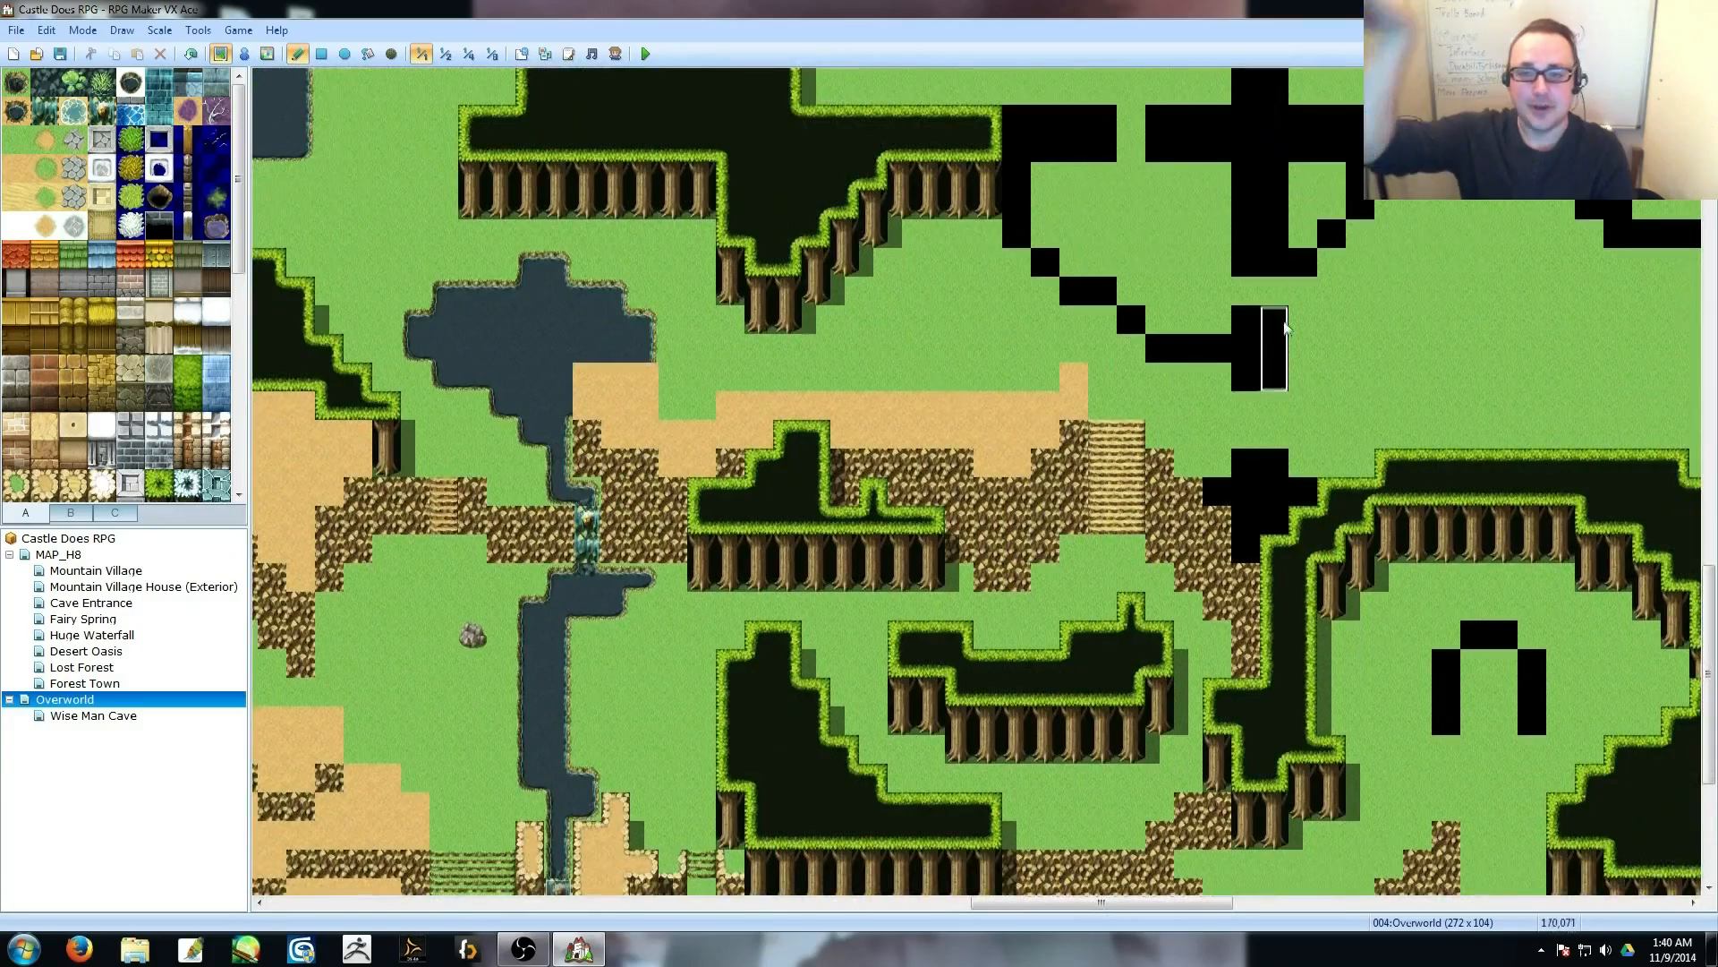
mouse_move(1273, 322)
left_mouse_down()
mouse_move(1189, 320)
mouse_move(1021, 240)
left_mouse_up()
Replace the dirt strip above the stairway cliff with grass and continue the cliff walls along the eastern black outlines.
left_click_drag(1029, 431, 659, 477)
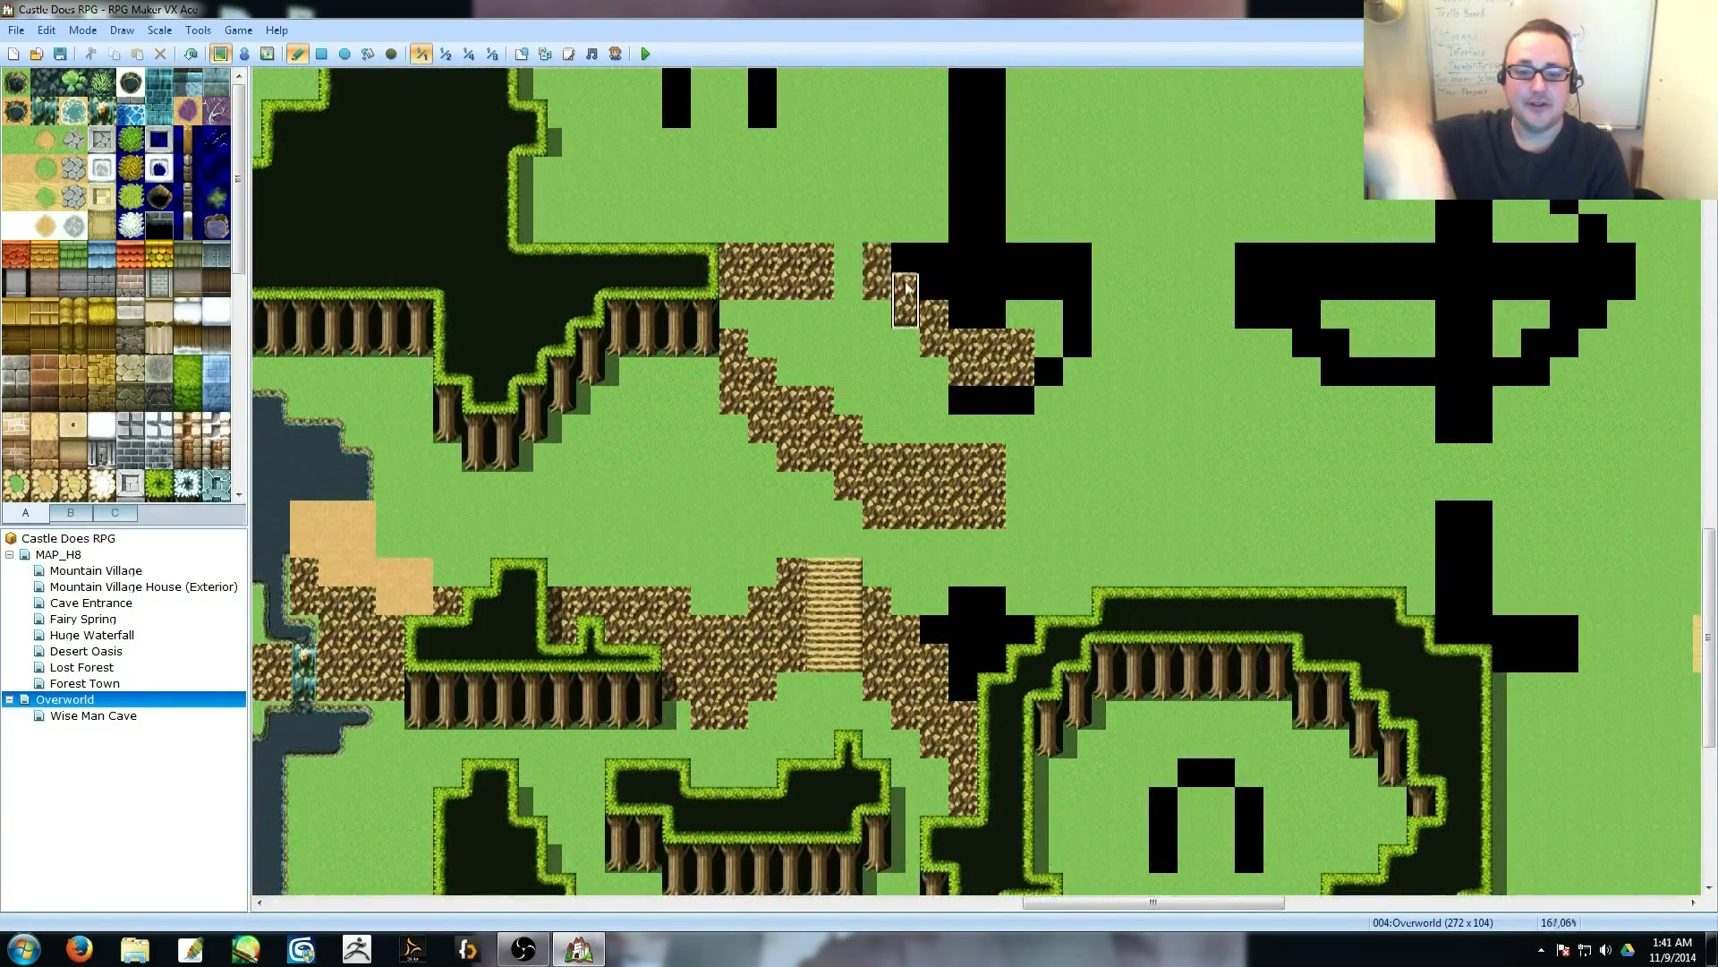
mouse_move(895, 295)
left_mouse_down()
mouse_move(1065, 268)
mouse_move(989, 461)
mouse_move(1108, 400)
left_mouse_up()
left_click_drag(1220, 314, 1421, 370)
Place three-tile-tall stair sections at two spots in the northeastern cliff walls.
left_click_drag(239, 179, 239, 342)
left_click(101, 311)
left_click_drag(1020, 457, 1020, 515)
left_click_drag(1163, 343, 1164, 400)
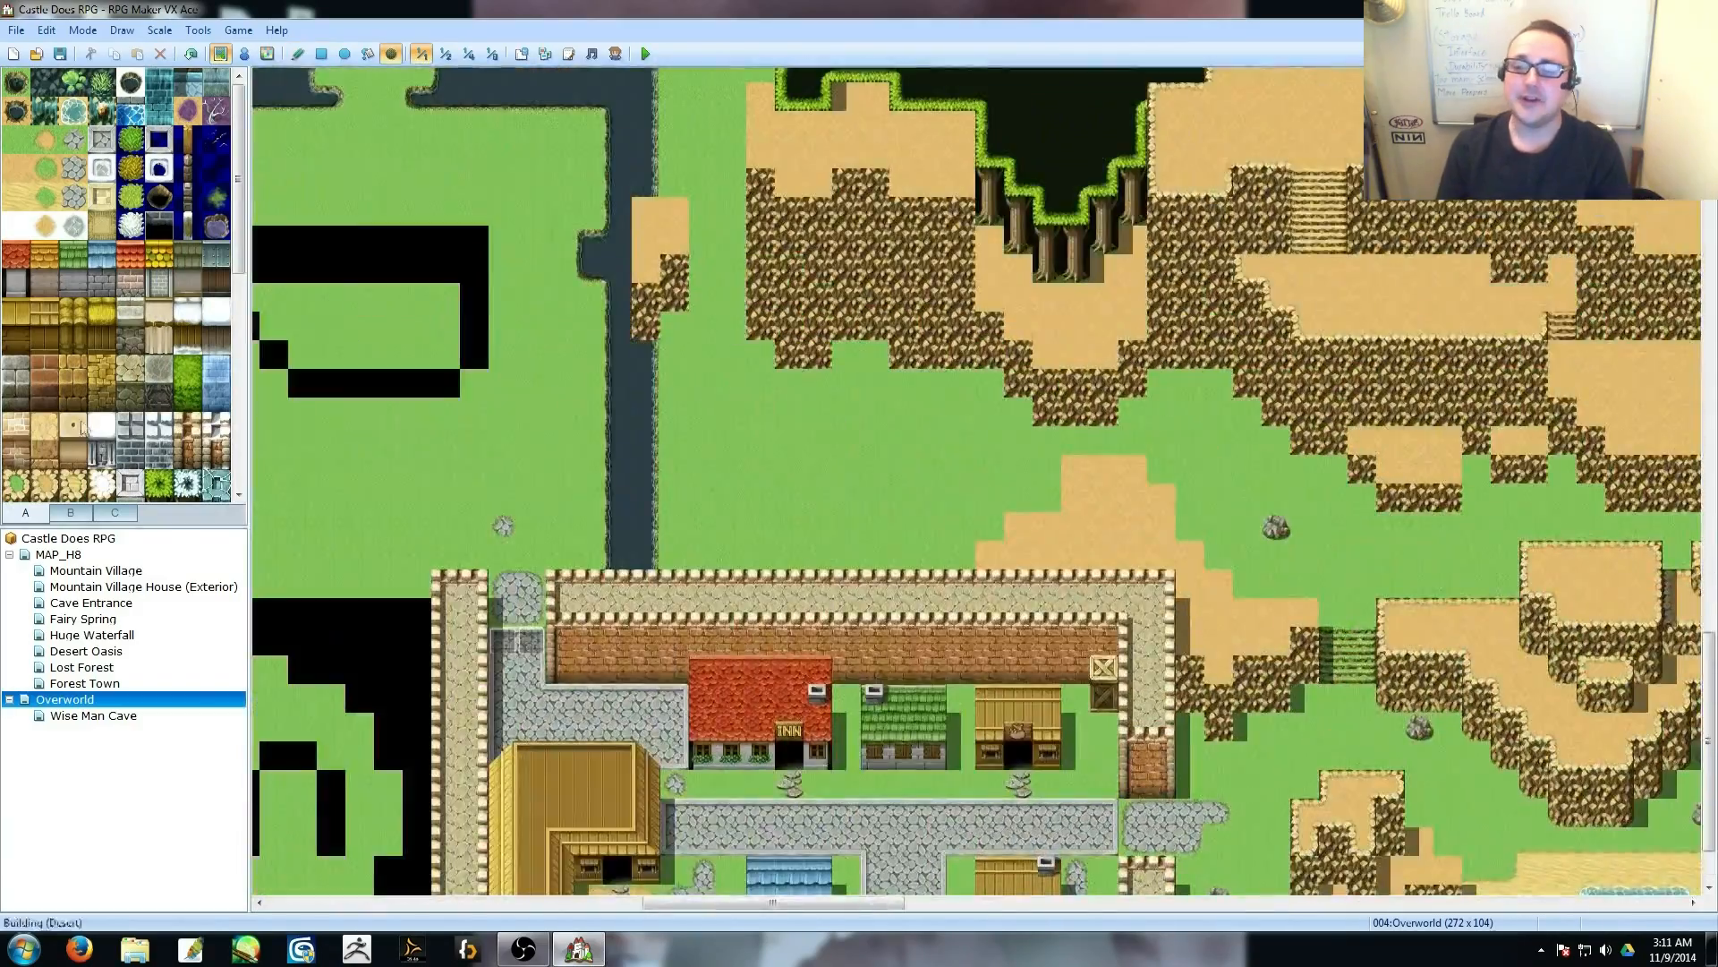
Paint an irregular dirt patch on the grass north of the walled town.
left_click(44, 140)
left_click(298, 53)
left_click_drag(961, 471, 727, 446)
mouse_move(874, 454)
left_mouse_down()
mouse_move(933, 450)
mouse_move(846, 419)
left_mouse_up()
middle_click(976, 515)
middle_click(884, 479)
Add rimmed ledge tiles along the upper edges of the dirt hill beside the town wall.
scroll(170, 376, "down", 6)
left_click(161, 374)
left_click(664, 512)
left_click(978, 569)
middle_click_drag(1051, 744, 946, 683)
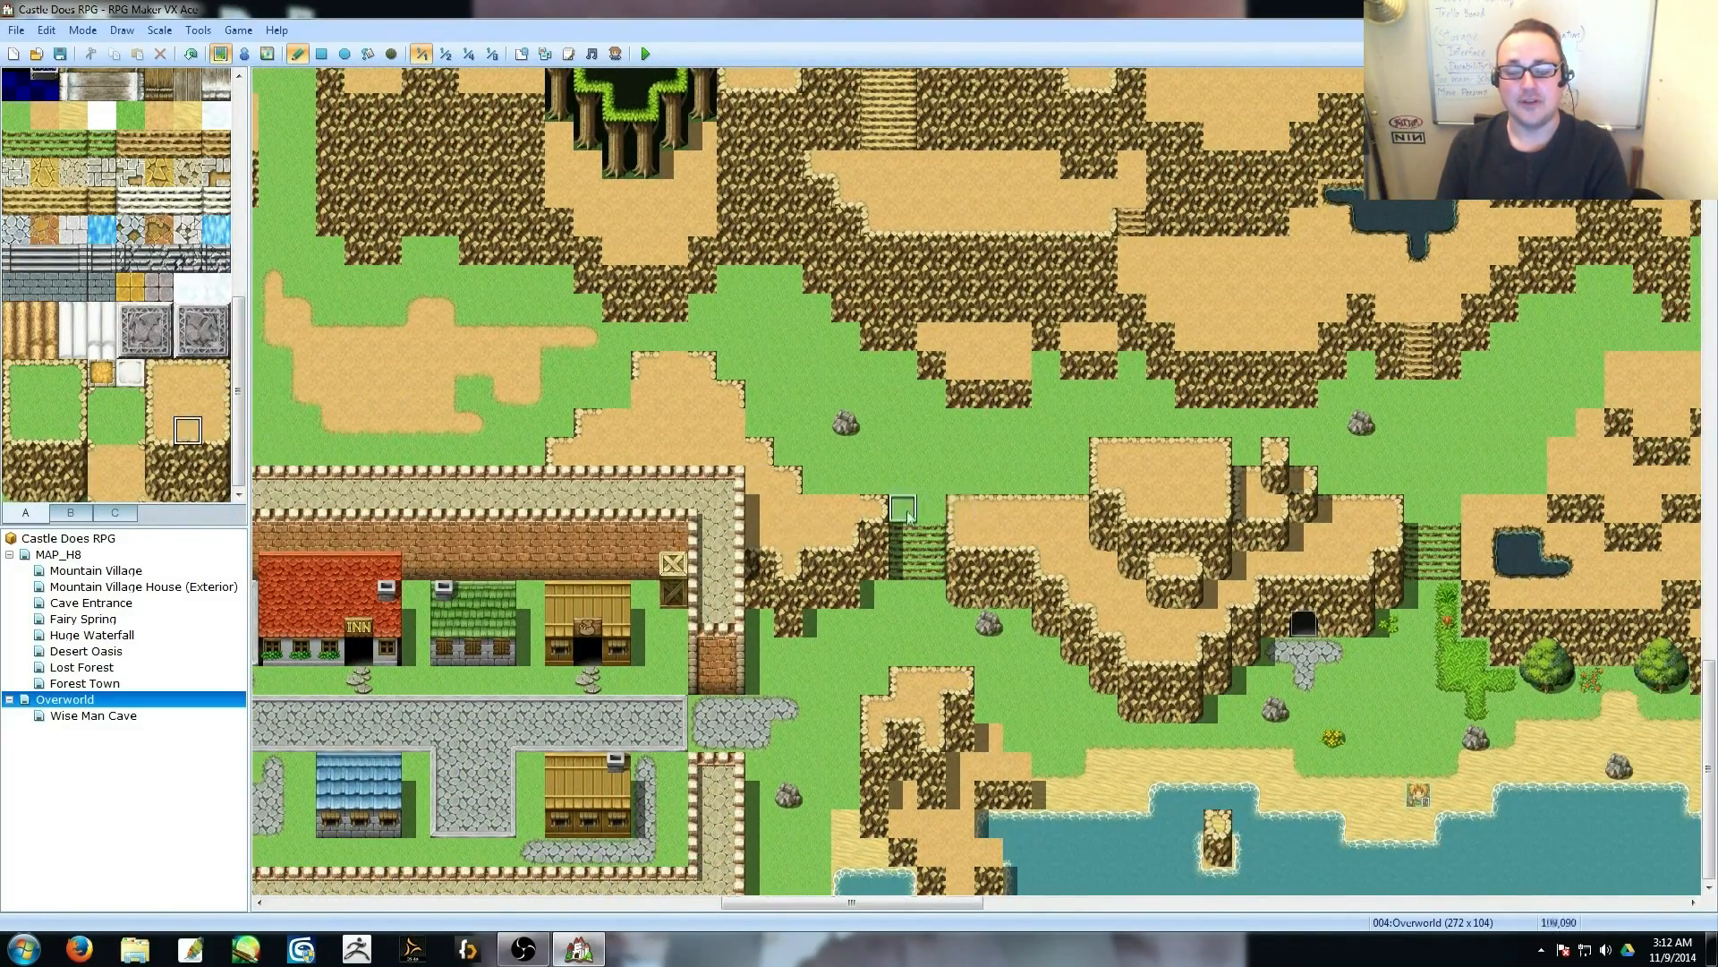
Paint additional dirt ledge and cliff tiles on the high ground north and northwest of the walled town.
left_click(215, 402)
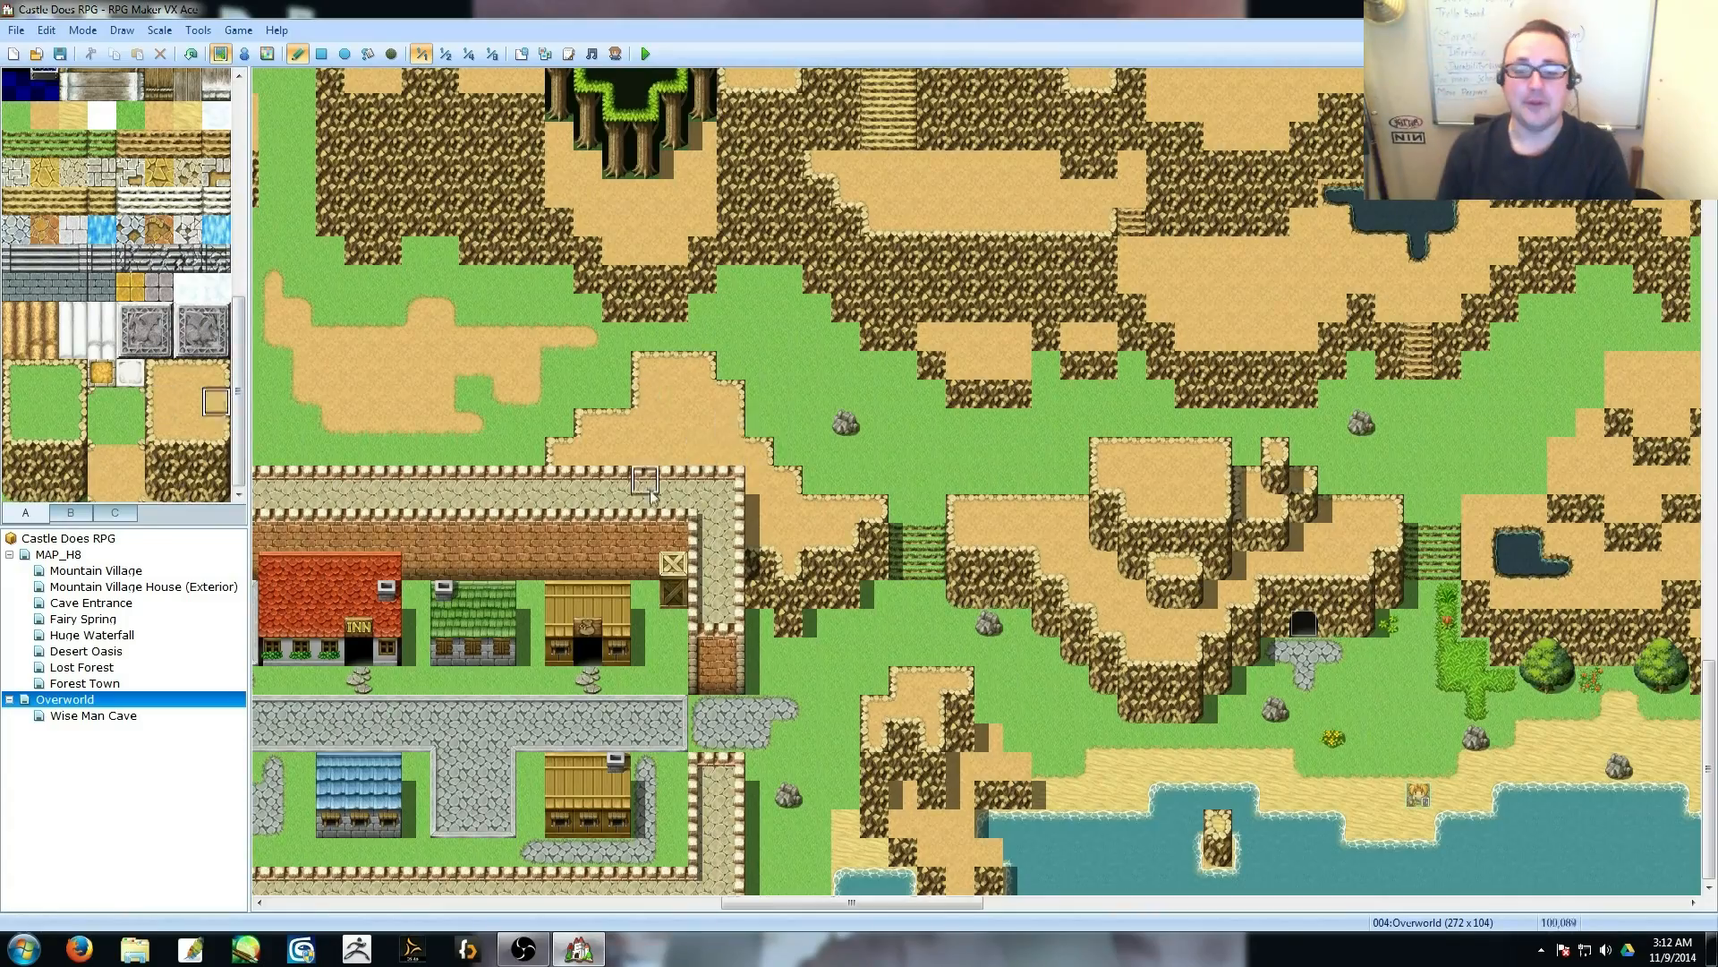
mouse_move(944, 535)
middle_mouse_down()
mouse_move(1082, 541)
mouse_move(962, 546)
mouse_move(1011, 425)
middle_mouse_up()
mouse_move(435, 396)
left_mouse_down()
mouse_move(438, 368)
mouse_move(468, 358)
left_mouse_up()
mouse_move(544, 421)
middle_mouse_down()
mouse_move(538, 392)
mouse_move(785, 433)
middle_mouse_up()
middle_click_drag(788, 505, 230, 499)
left_click(224, 492)
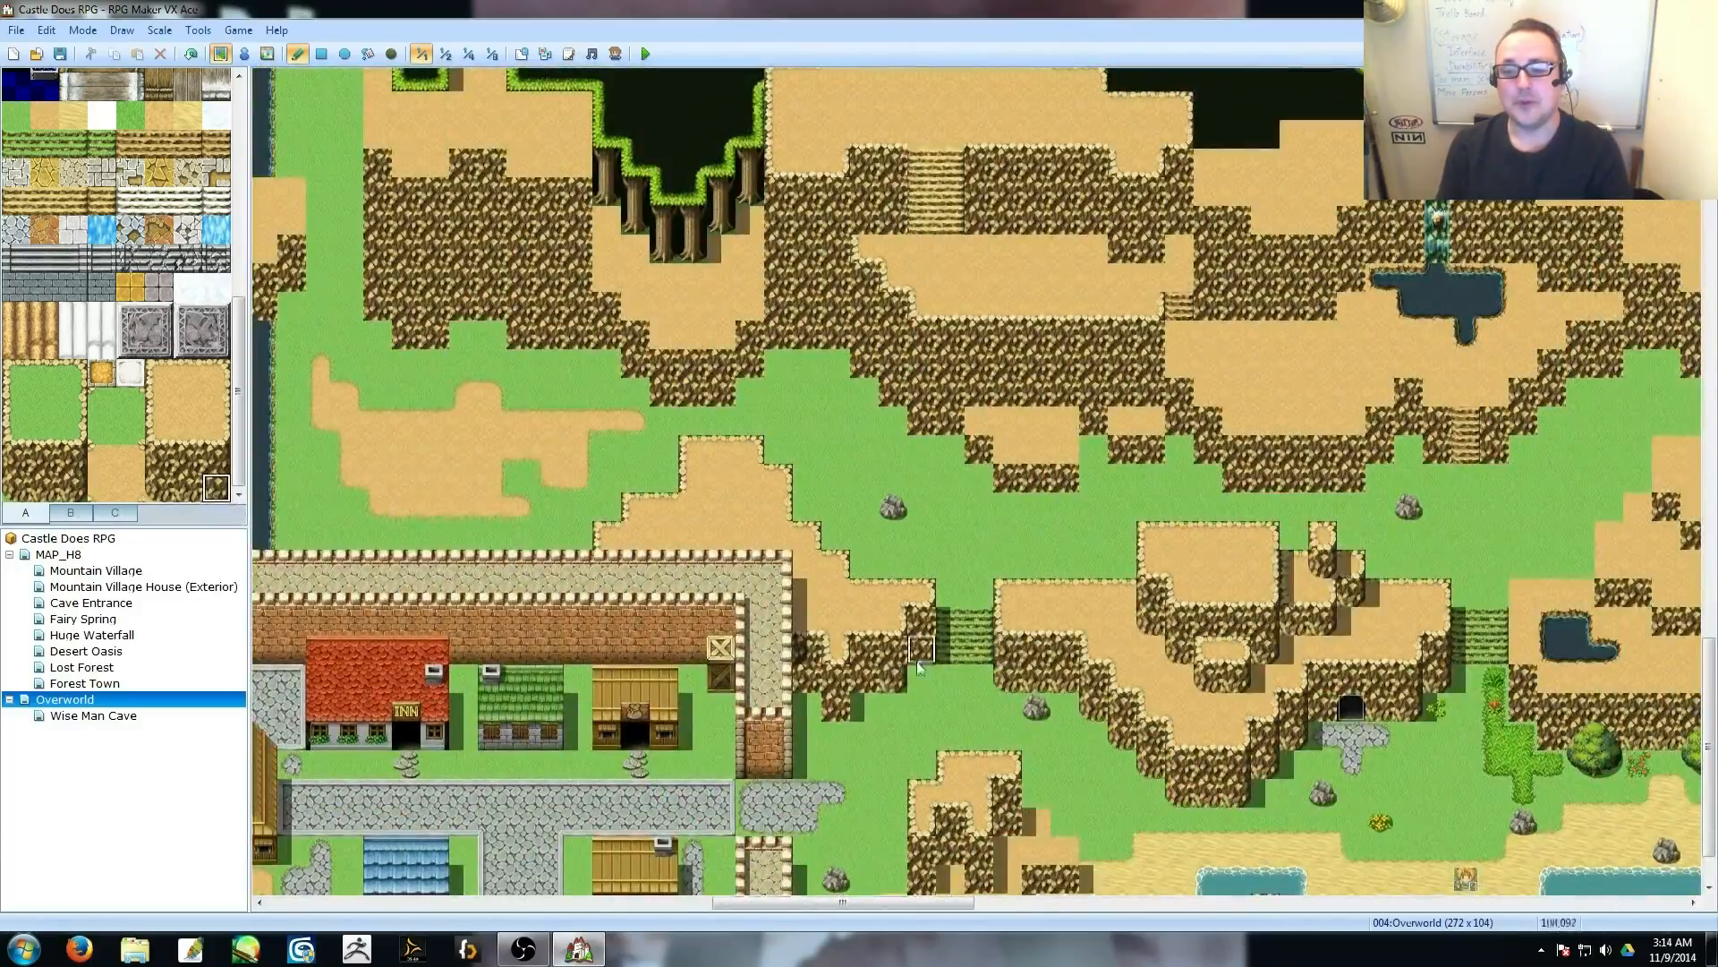
middle_click_drag(949, 779, 722, 694)
middle_click_drag(376, 375, 1140, 430)
left_click_drag(515, 410, 514, 439)
right_click_drag(514, 410, 515, 438)
mouse_move(1588, 705)
middle_mouse_down()
mouse_move(1291, 697)
mouse_move(1134, 754)
middle_mouse_up()
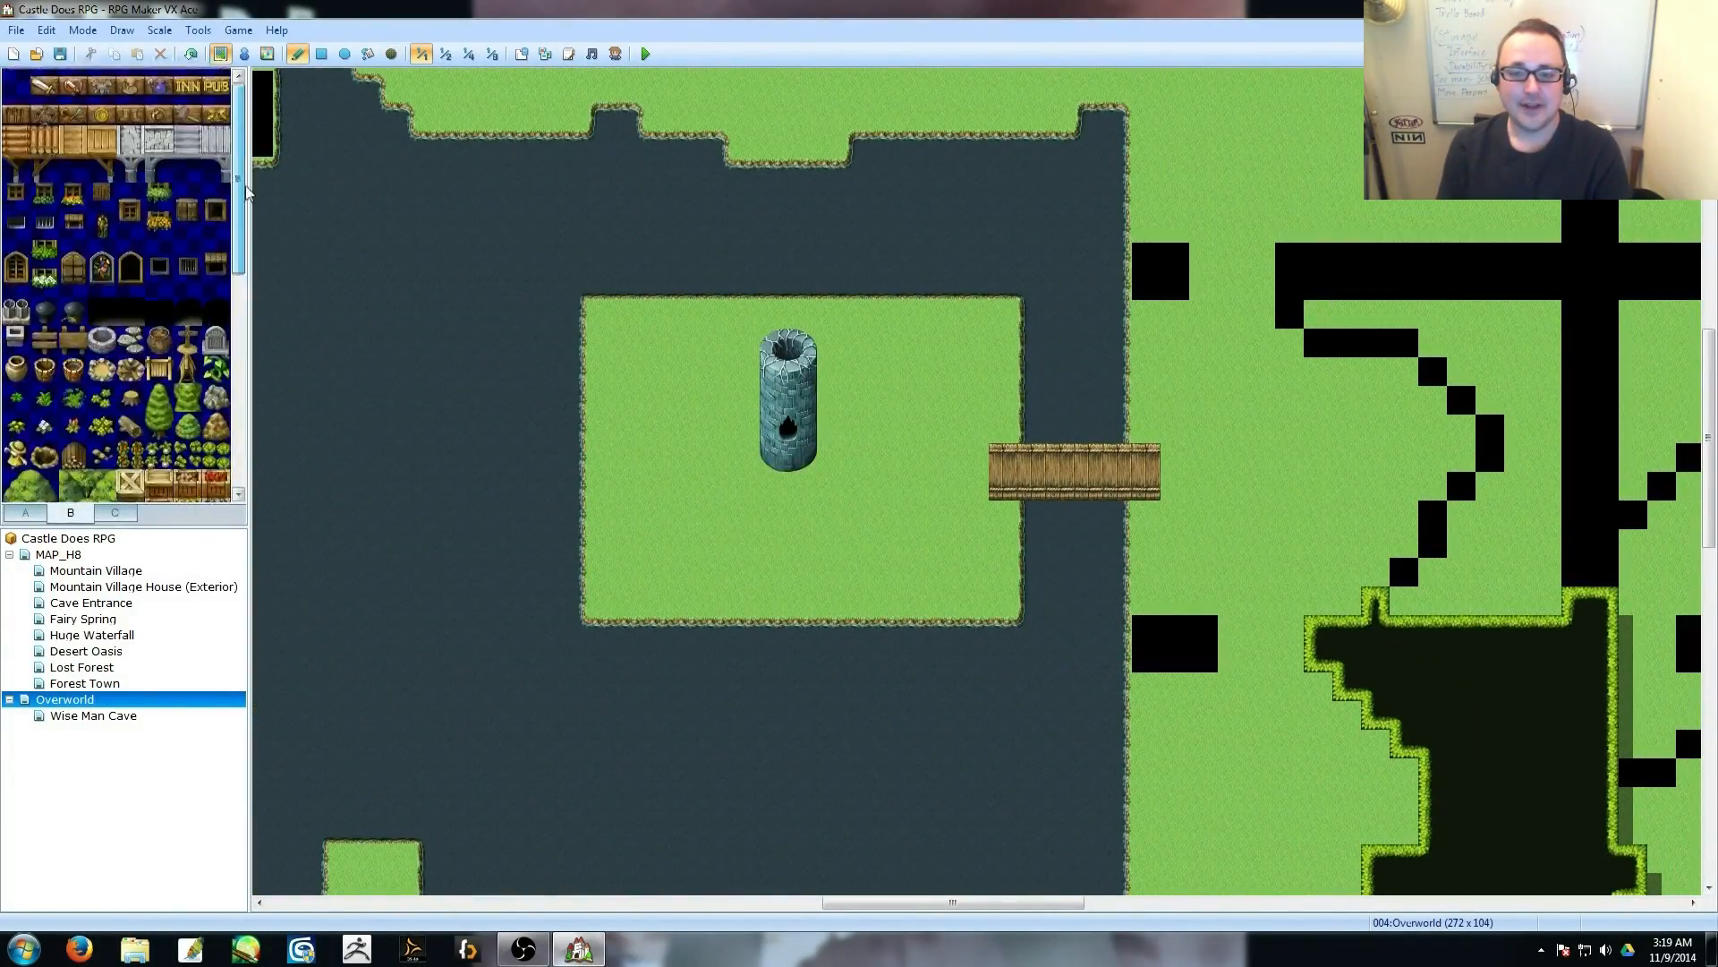
Try duplicating the round stone tower on the lake island directly beside the existing one.
left_click(114, 512)
left_click_drag(238, 179, 238, 267)
left_click_drag(219, 313, 220, 289)
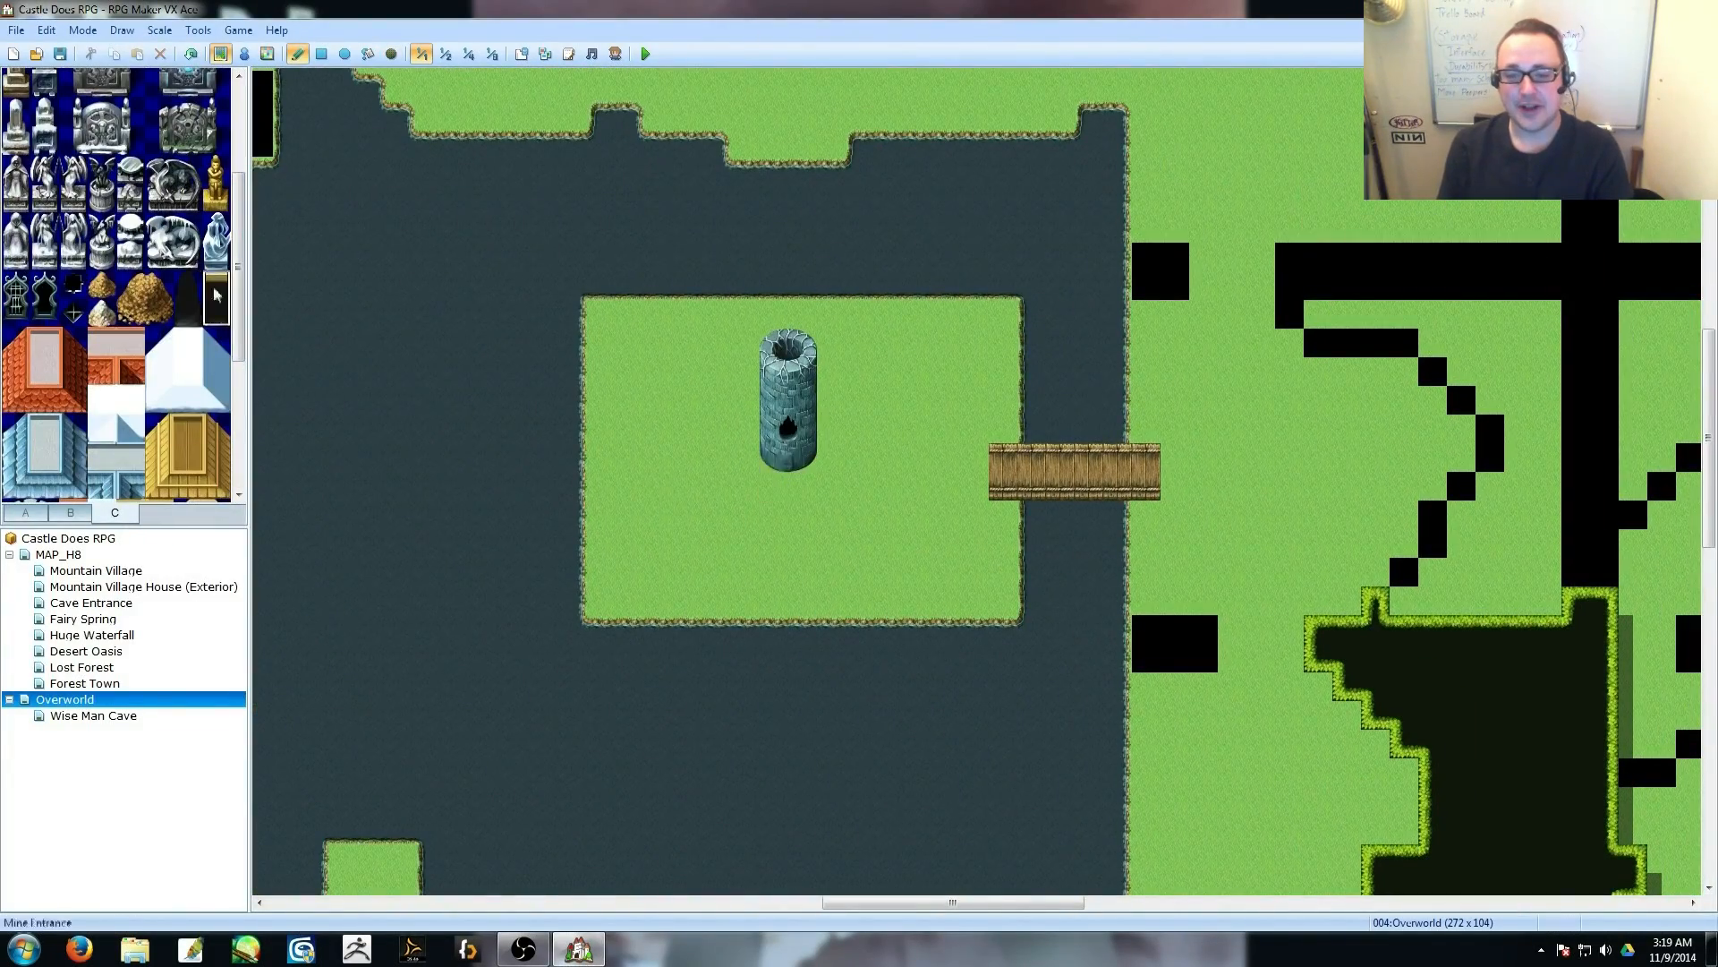
right_click_drag(774, 343, 774, 458)
left_click(746, 457)
mouse_move(238, 295)
left_mouse_down()
mouse_move(257, 428)
mouse_move(239, 274)
left_mouse_up()
right_click_drag(717, 458, 748, 355)
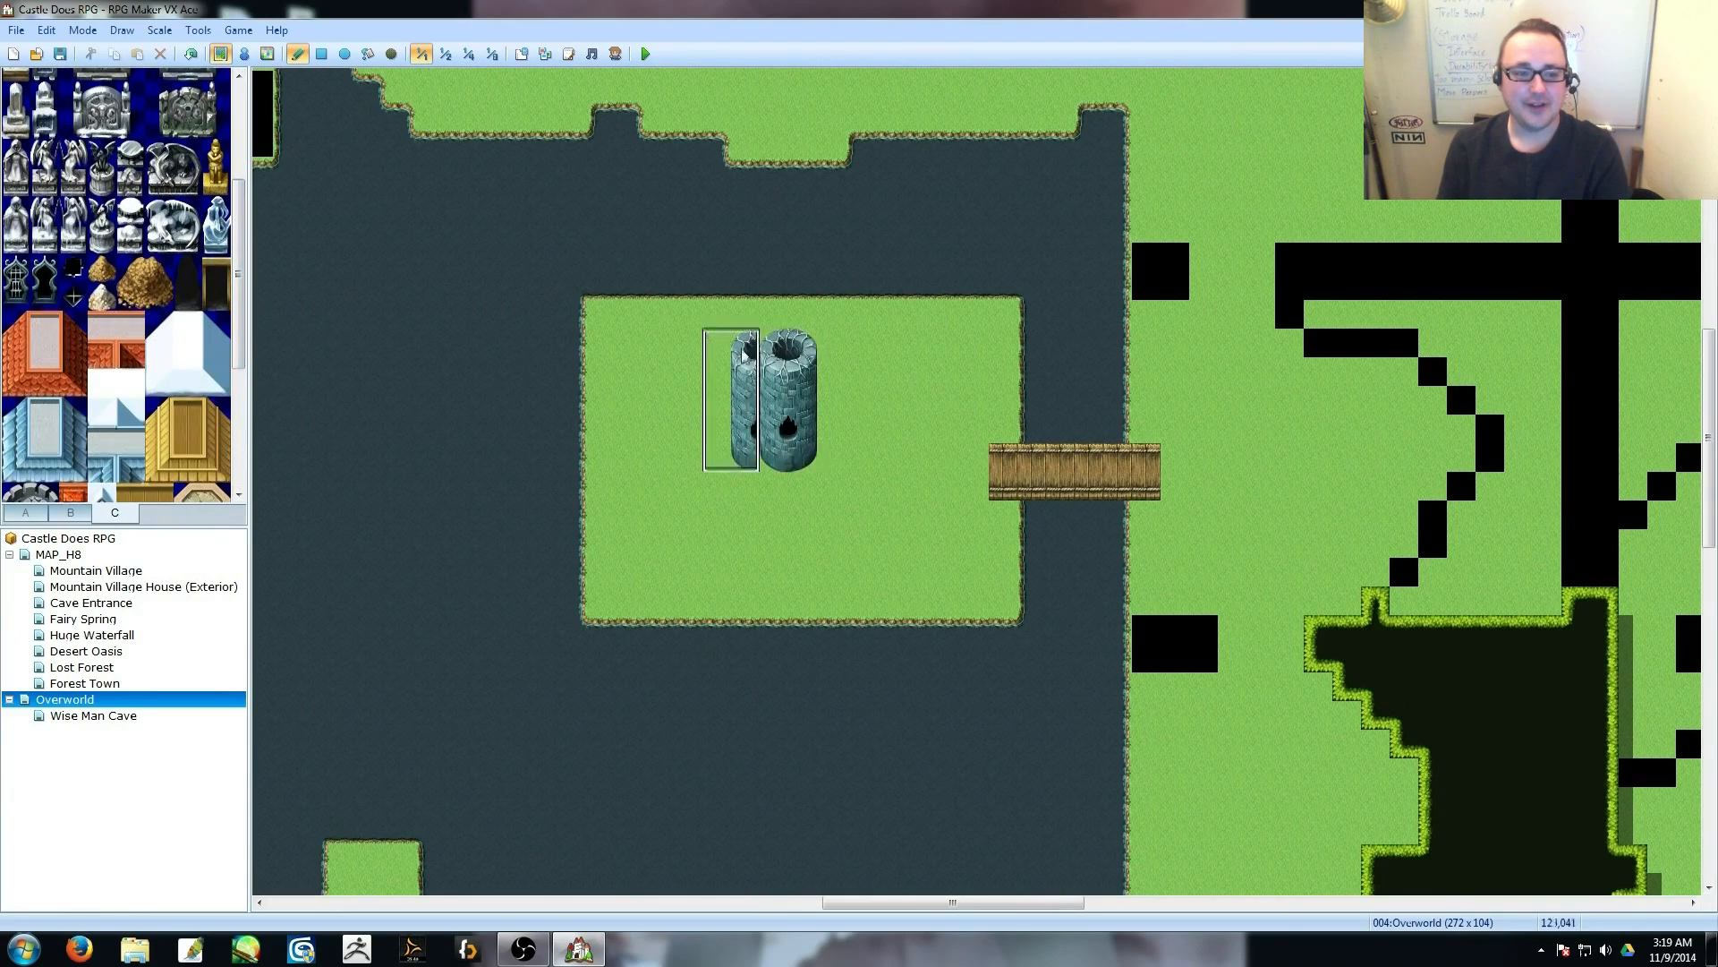
left_click(747, 356)
key("ctrl+z")
key("ctrl+z")
Replace the stone tower on the lake island with a mine entrance flanked by dark stone pillars.
mouse_move(239, 233)
left_mouse_down()
mouse_move(239, 134)
mouse_move(217, 110)
left_mouse_up()
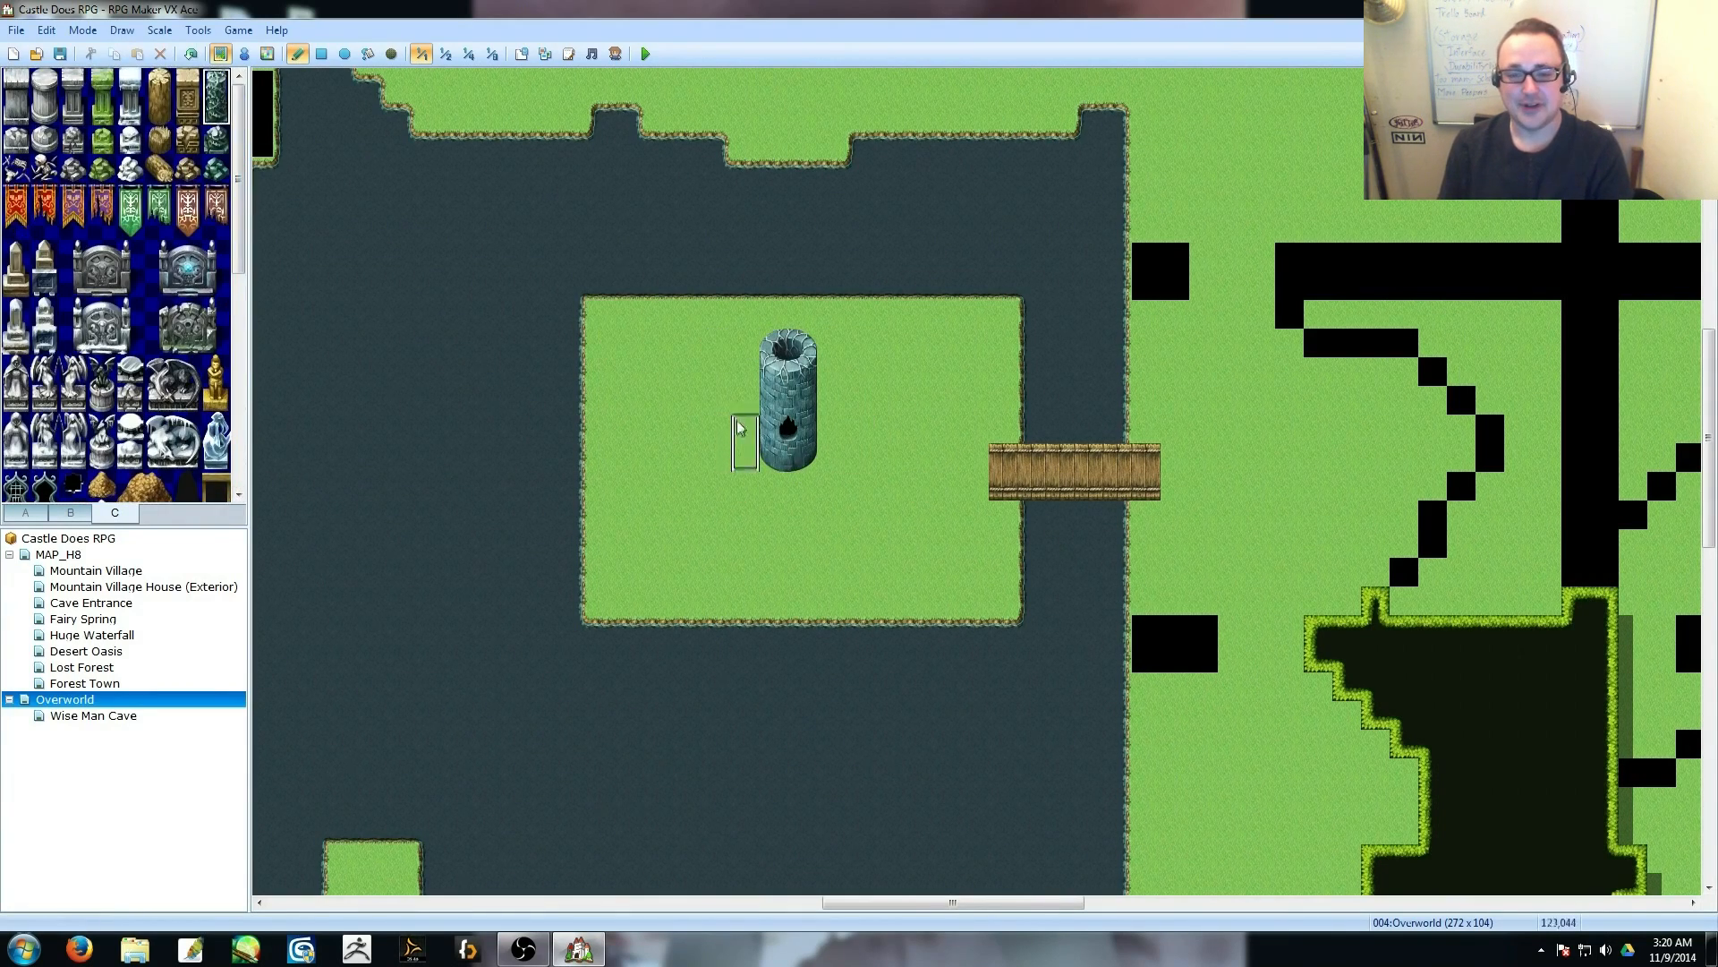
right_click(852, 544)
mouse_move(238, 179)
left_mouse_down()
mouse_move(238, 278)
mouse_move(216, 290)
left_mouse_up()
left_click(774, 431)
right_click_drag(888, 486, 888, 514)
left_click_drag(803, 432, 775, 372)
right_click_drag(859, 431, 860, 457)
left_click(825, 437)
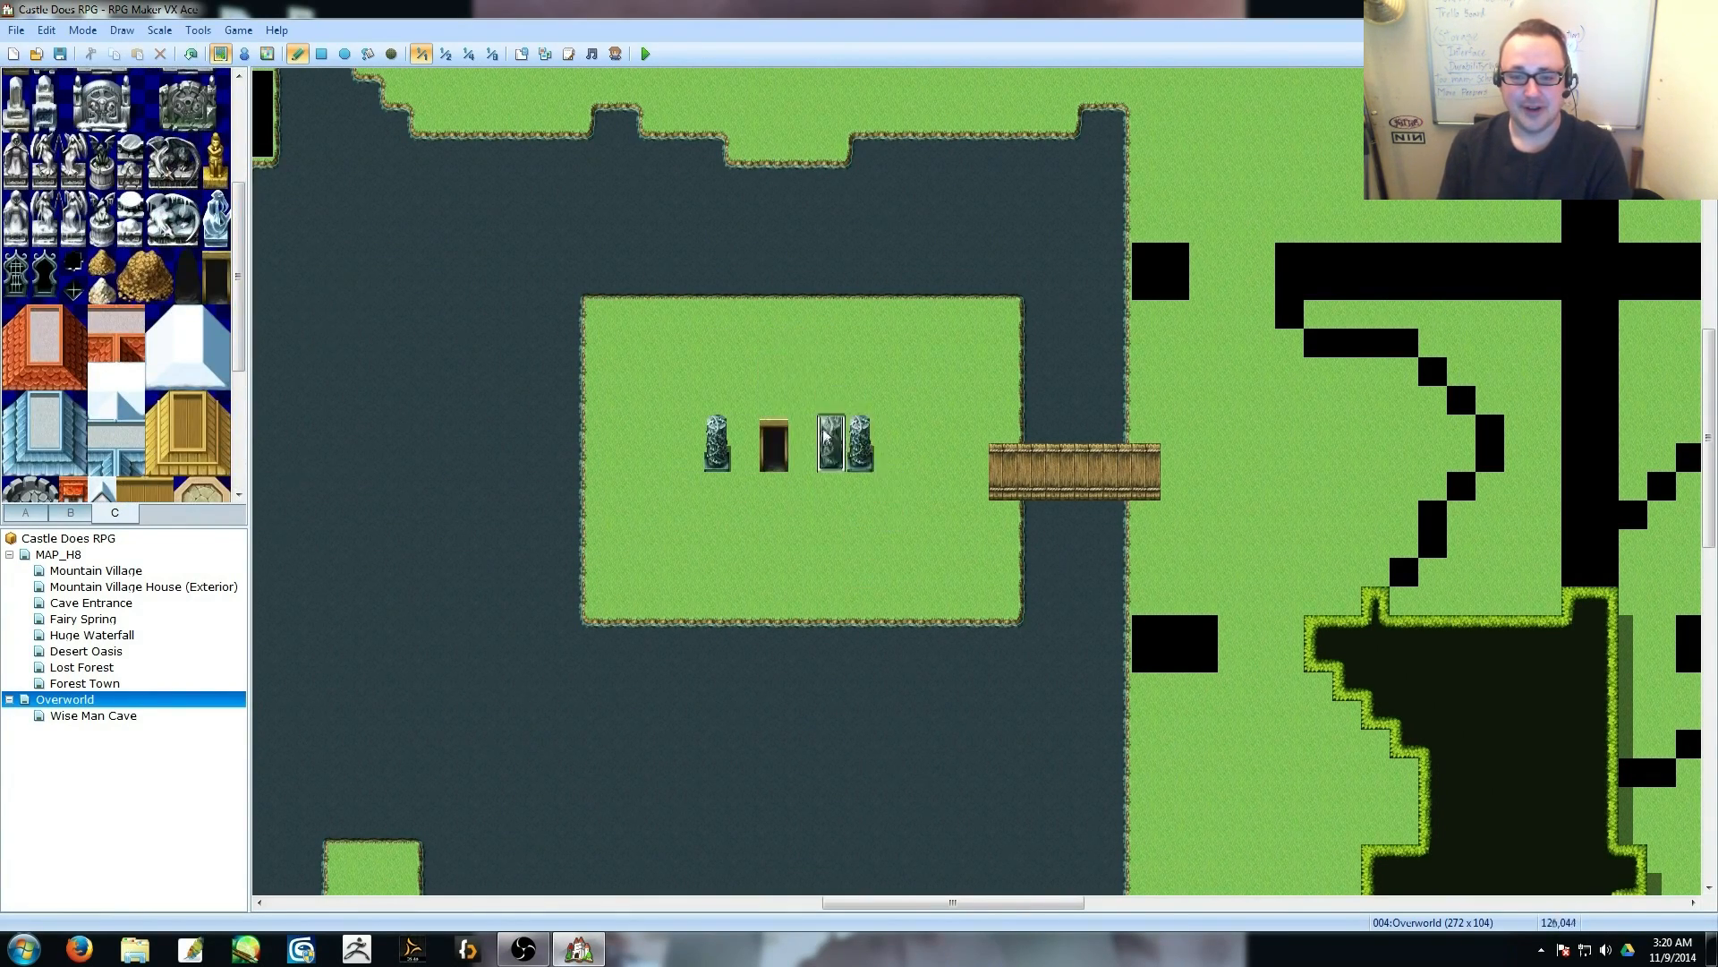
Cover the stray pillars beside the lake island's mine entrance with grass.
left_click(756, 381)
right_click(832, 515)
left_click_drag(832, 458, 717, 432)
left_click(70, 513)
mouse_move(239, 277)
left_mouse_down()
mouse_move(236, 507)
mouse_move(239, 161)
left_mouse_up()
left_click(26, 513)
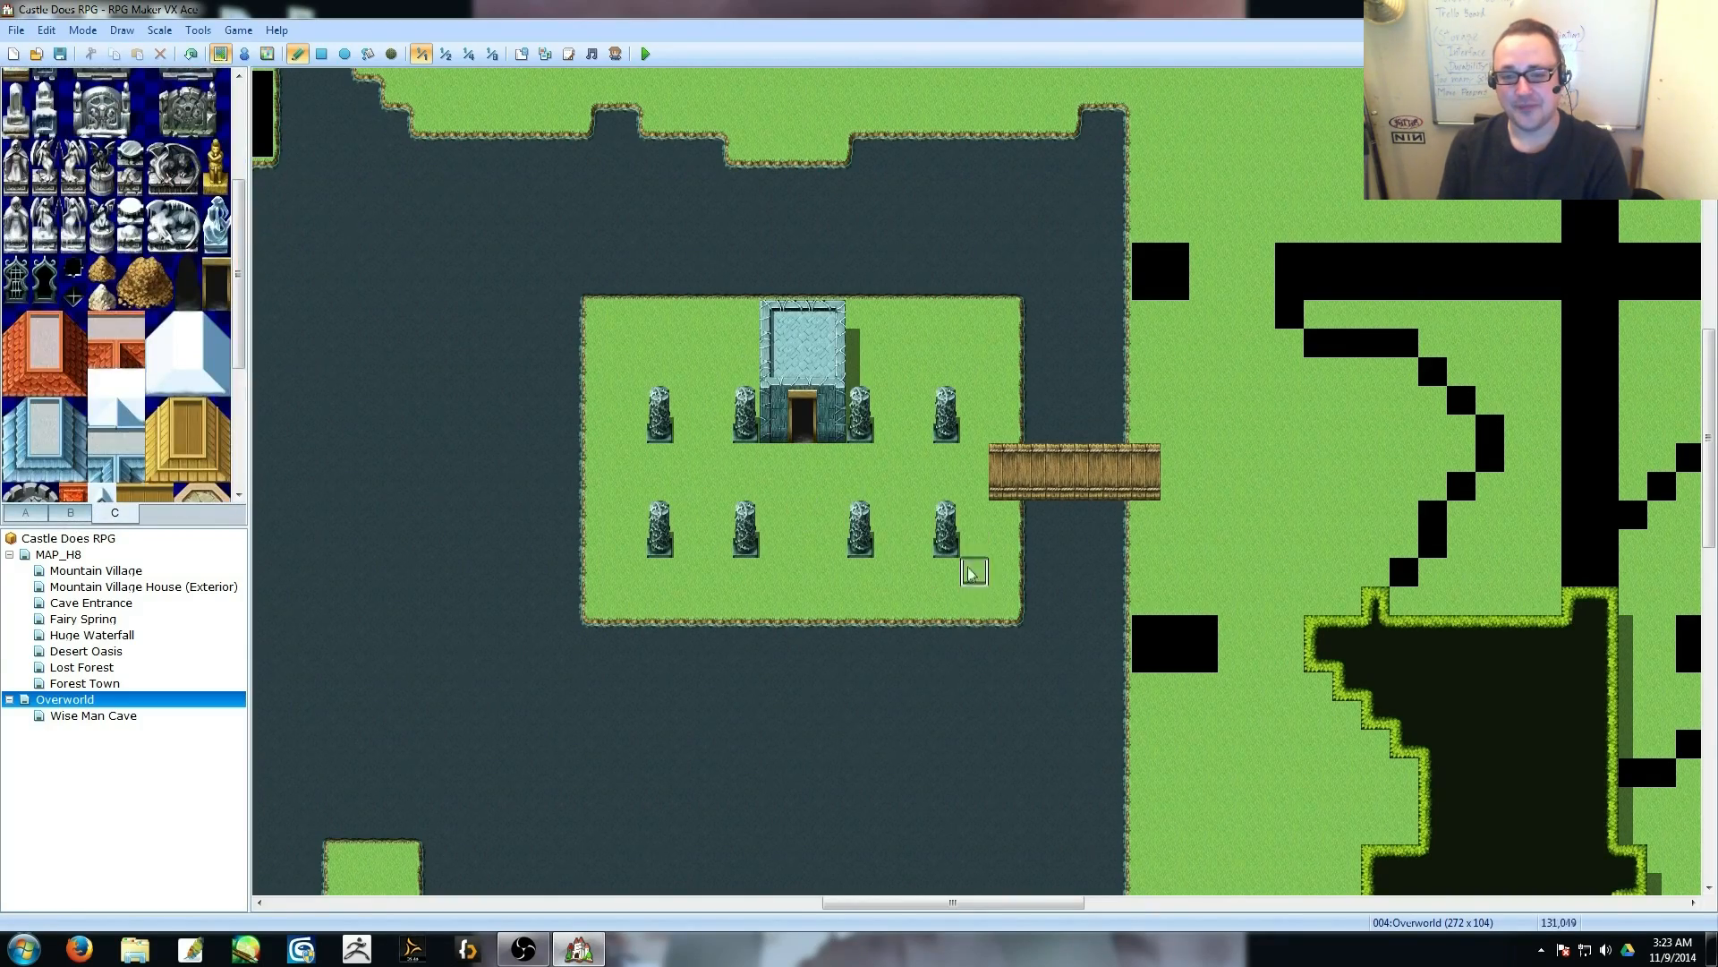
Try placing stone tower pieces in the lake west of the temple island.
left_click_drag(239, 269, 239, 393)
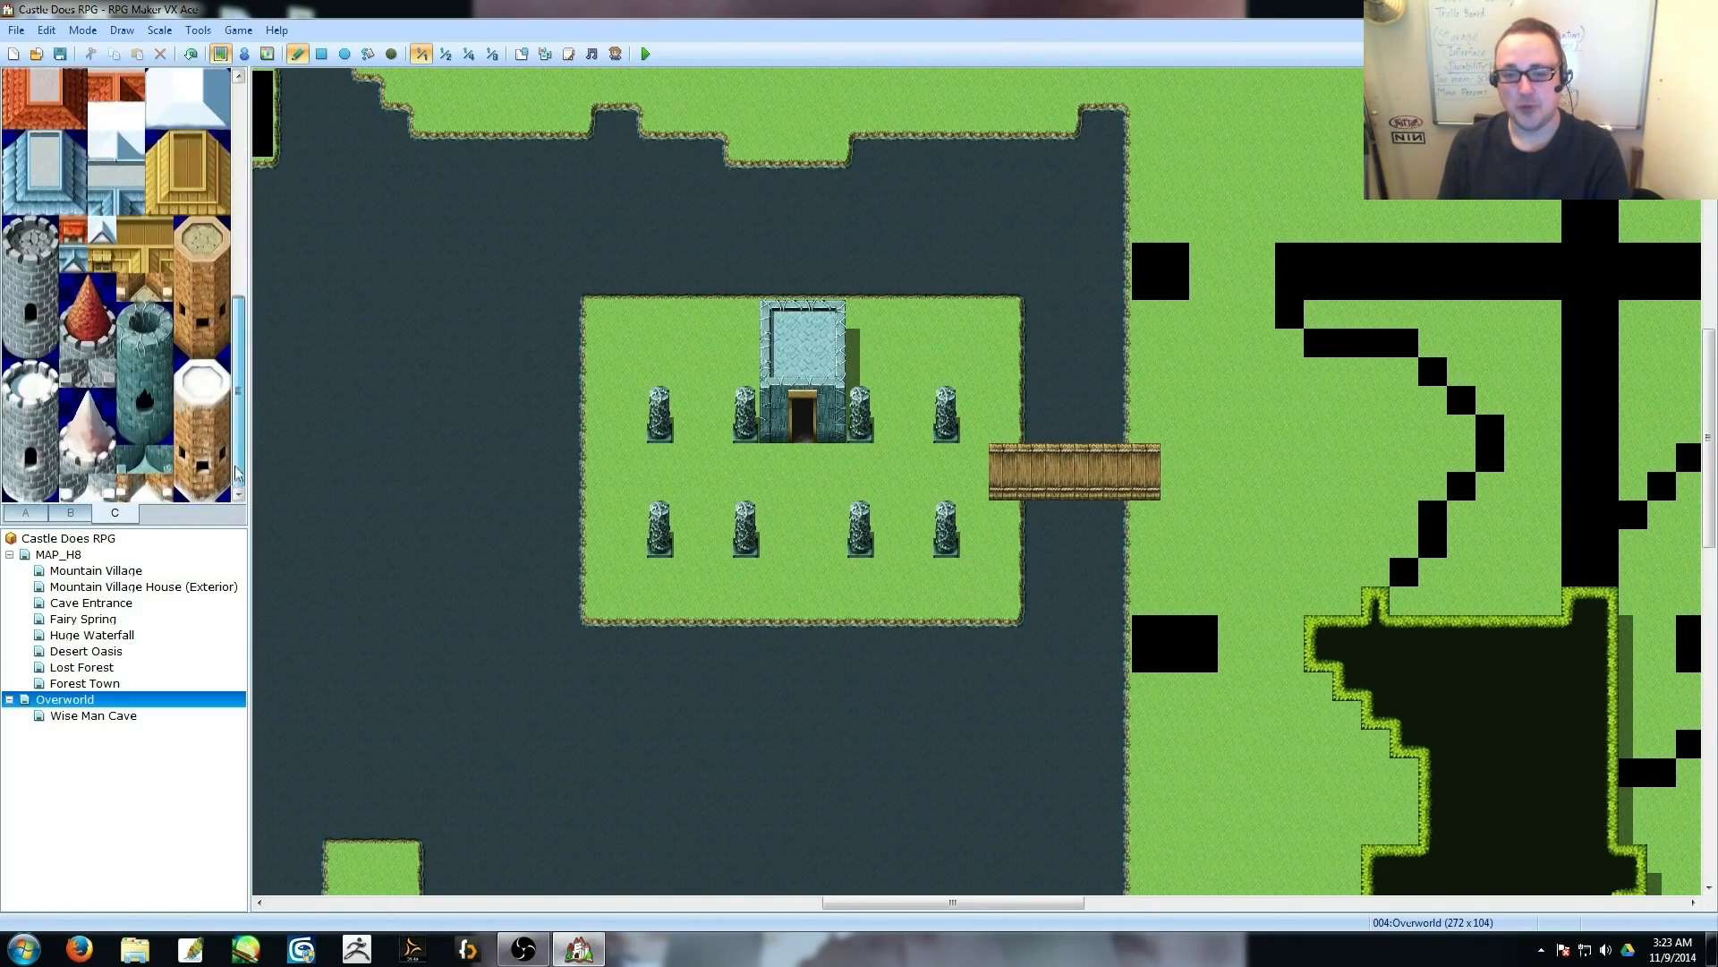
left_click(159, 459)
left_click(400, 486)
left_click(400, 343)
mouse_move(159, 315)
left_mouse_down()
mouse_move(159, 431)
mouse_move(131, 431)
left_mouse_up()
right_click(373, 344)
left_click_drag(400, 344, 400, 486)
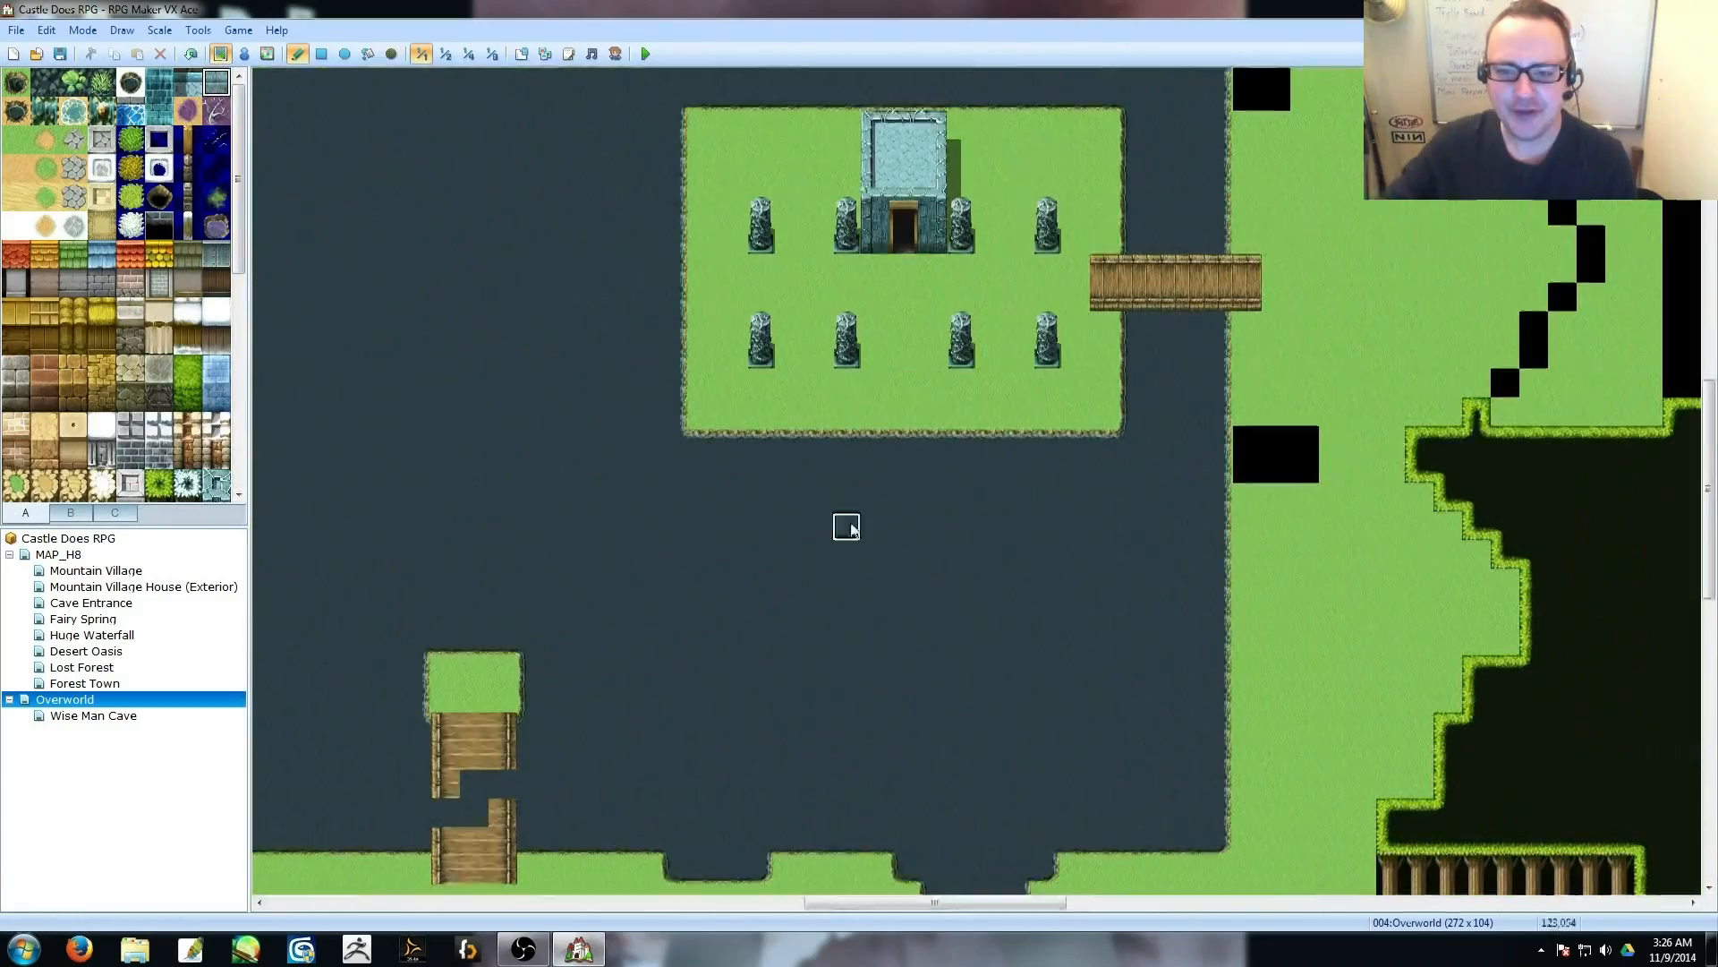
Try an irregular patch of blue-green stone brick tiles in the lake west of the temple island.
mouse_move(488, 290)
left_mouse_down()
mouse_move(445, 412)
mouse_move(564, 431)
left_mouse_up()
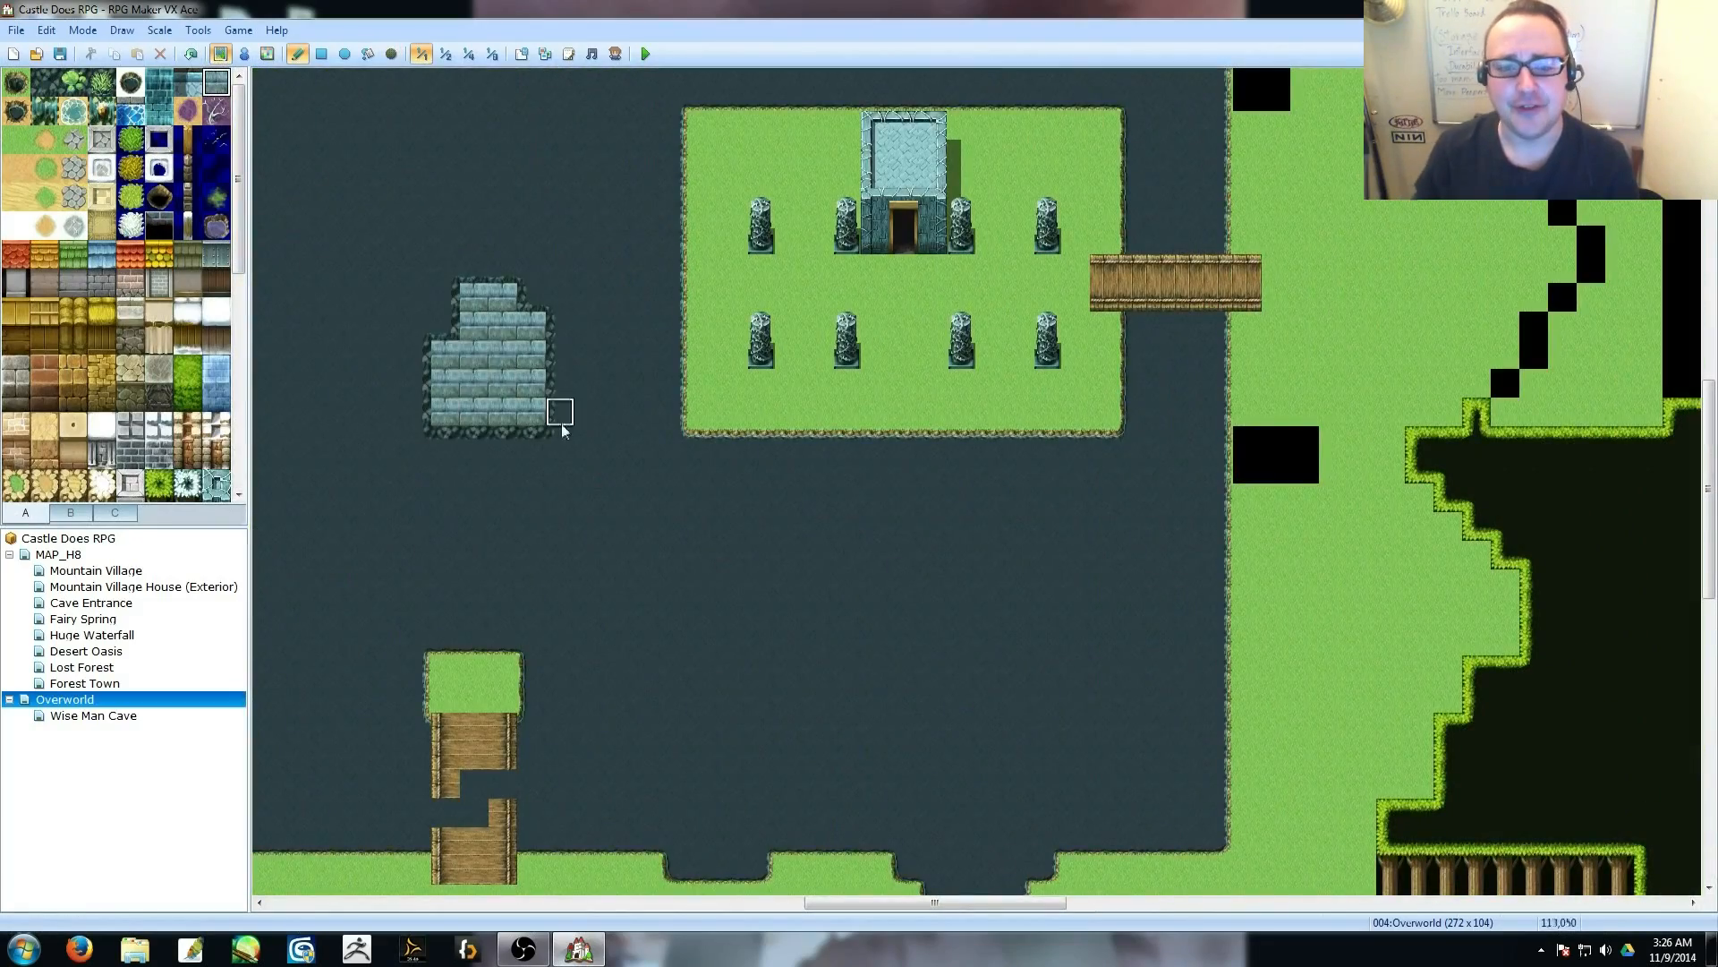
right_click(589, 385)
mouse_move(532, 295)
left_mouse_down()
mouse_move(531, 410)
mouse_move(445, 411)
left_mouse_up()
left_click_drag(160, 83, 159, 111)
left_click(531, 300)
right_click(331, 269)
left_click_drag(532, 327, 537, 295)
Create an event named Dungeon_Door on the island temple's doorway and choose its graphic.
left_click(244, 55)
double_click(904, 240)
type("Dunge")
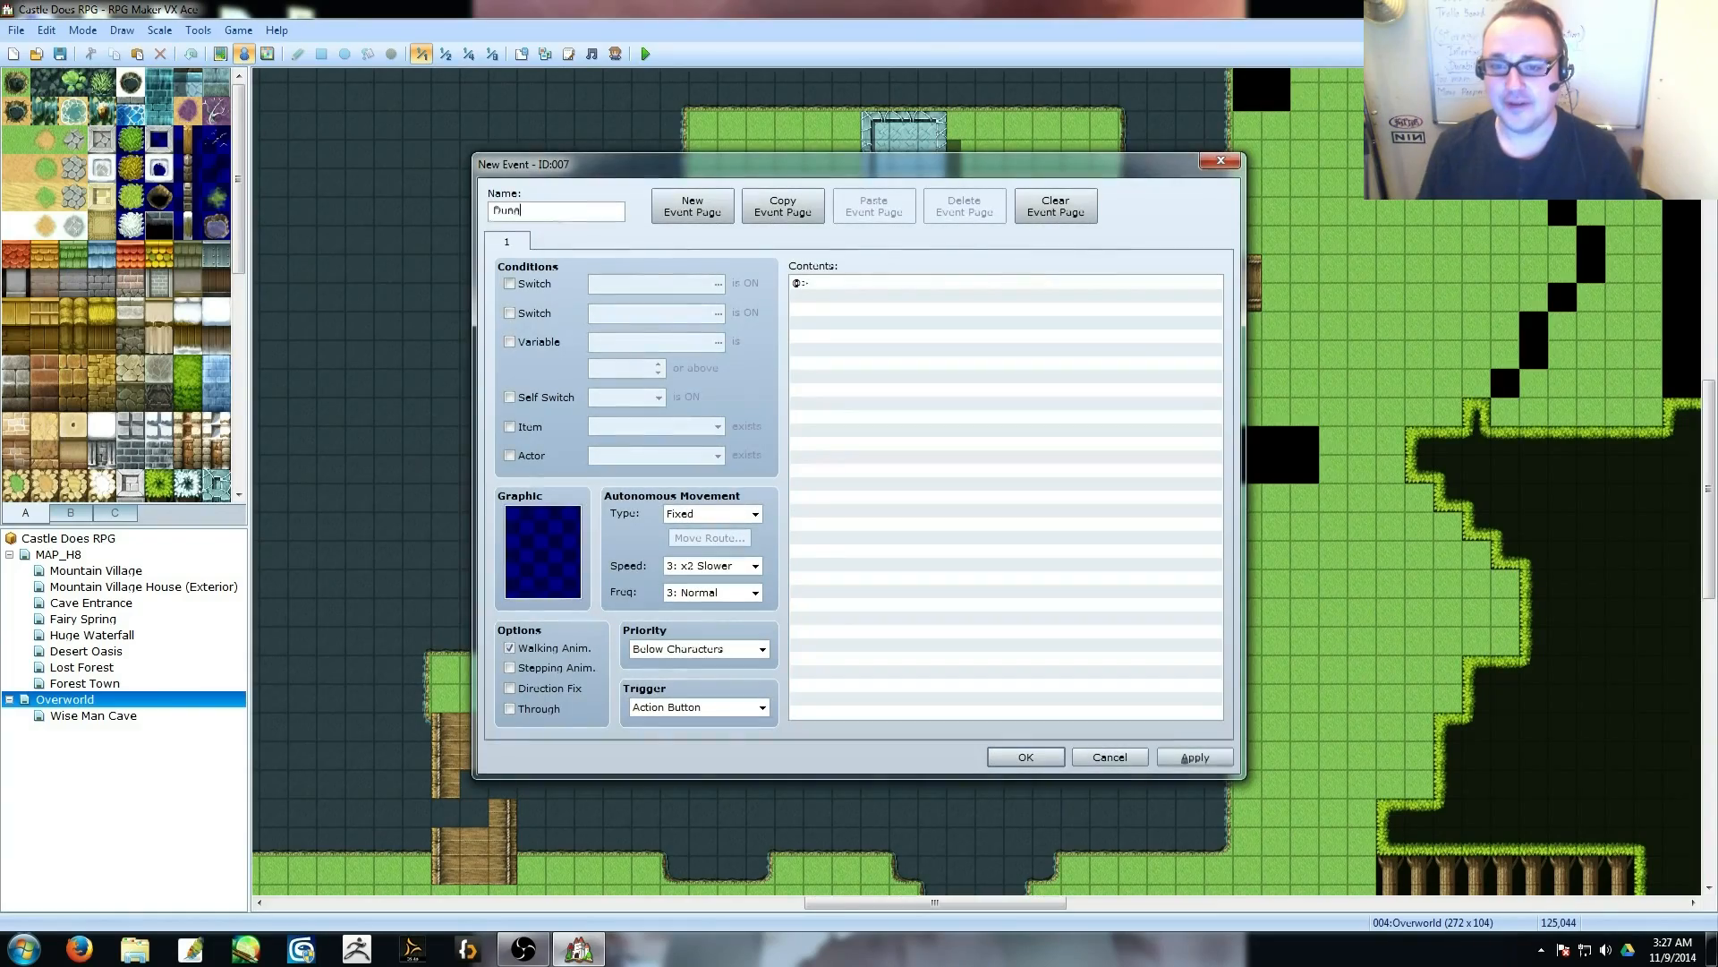
type("on_Door")
double_click(542, 551)
left_click(662, 464)
left_click(662, 492)
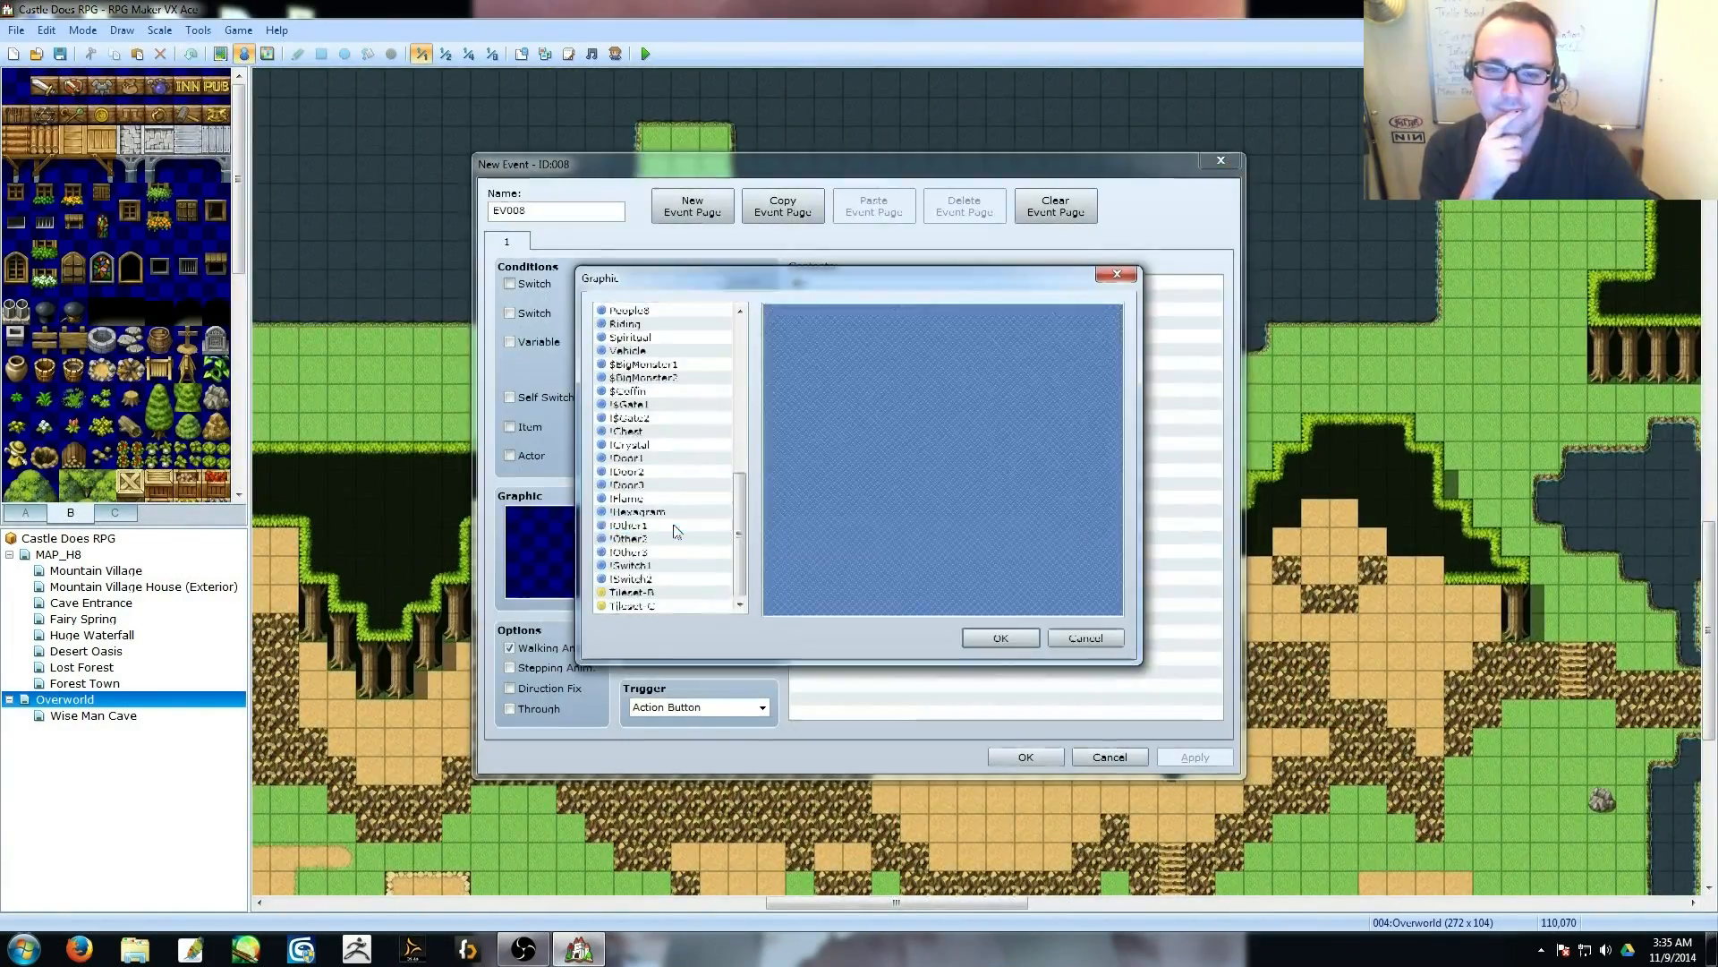
Assign a graphic to the new event on the rimmed dirt plateau south of the lake.
left_click(662, 546)
left_click(990, 641)
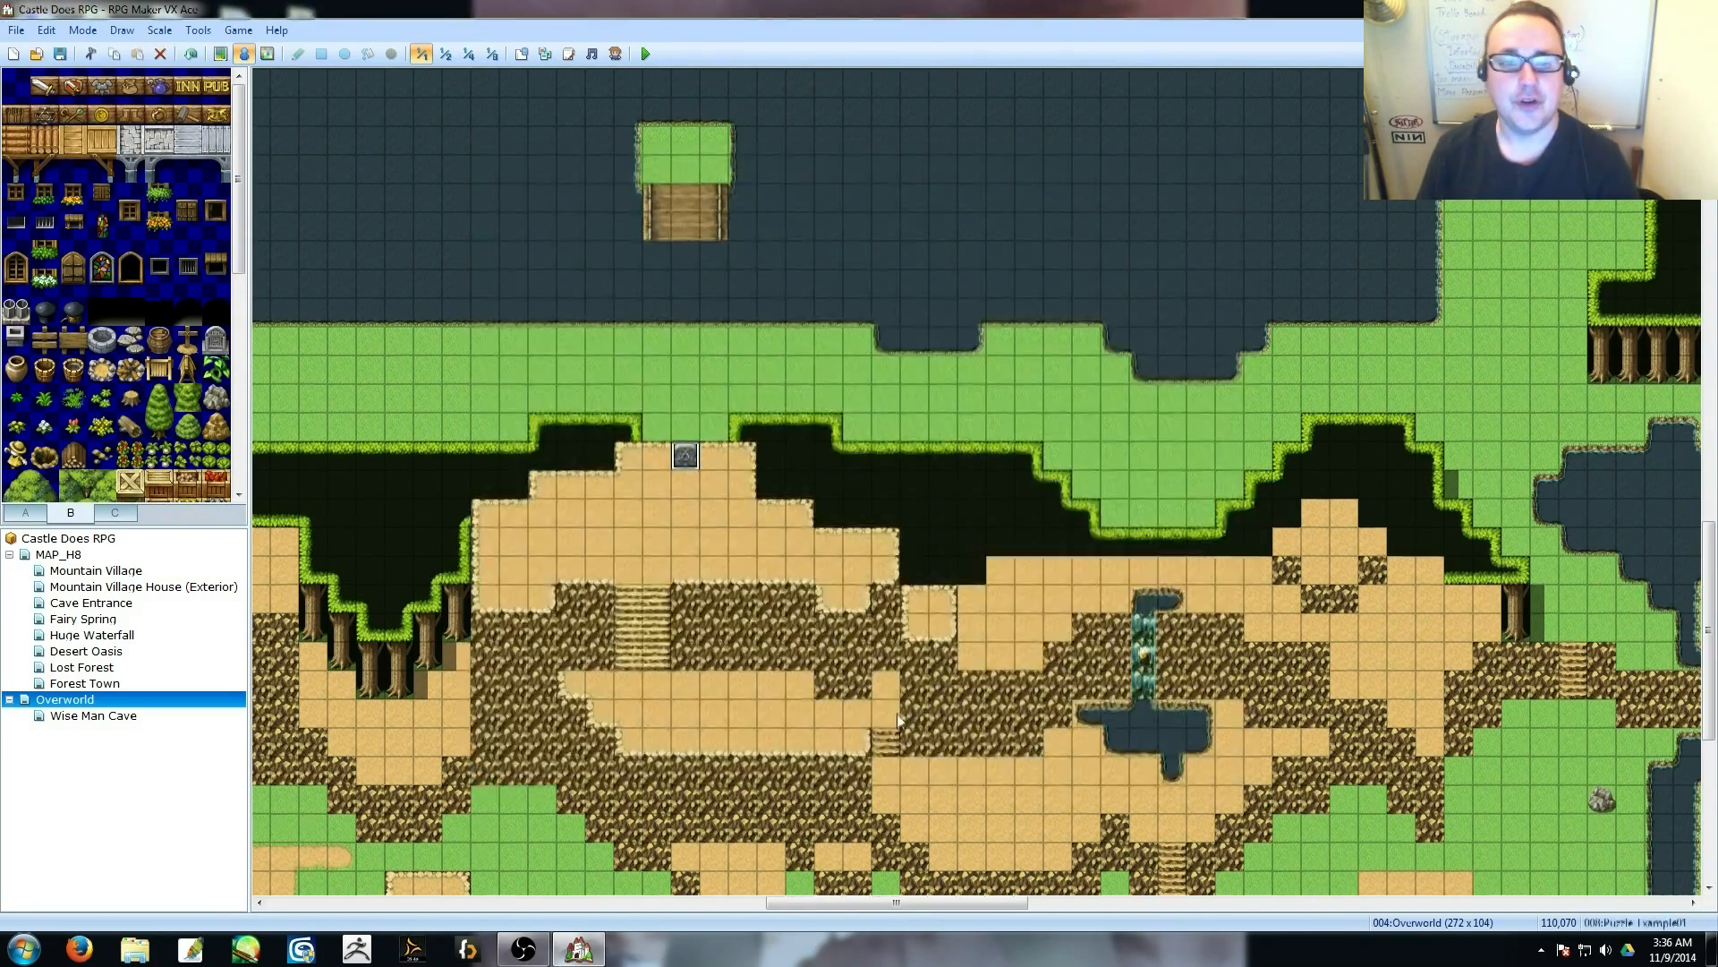
scroll(997, 738, "up", 3)
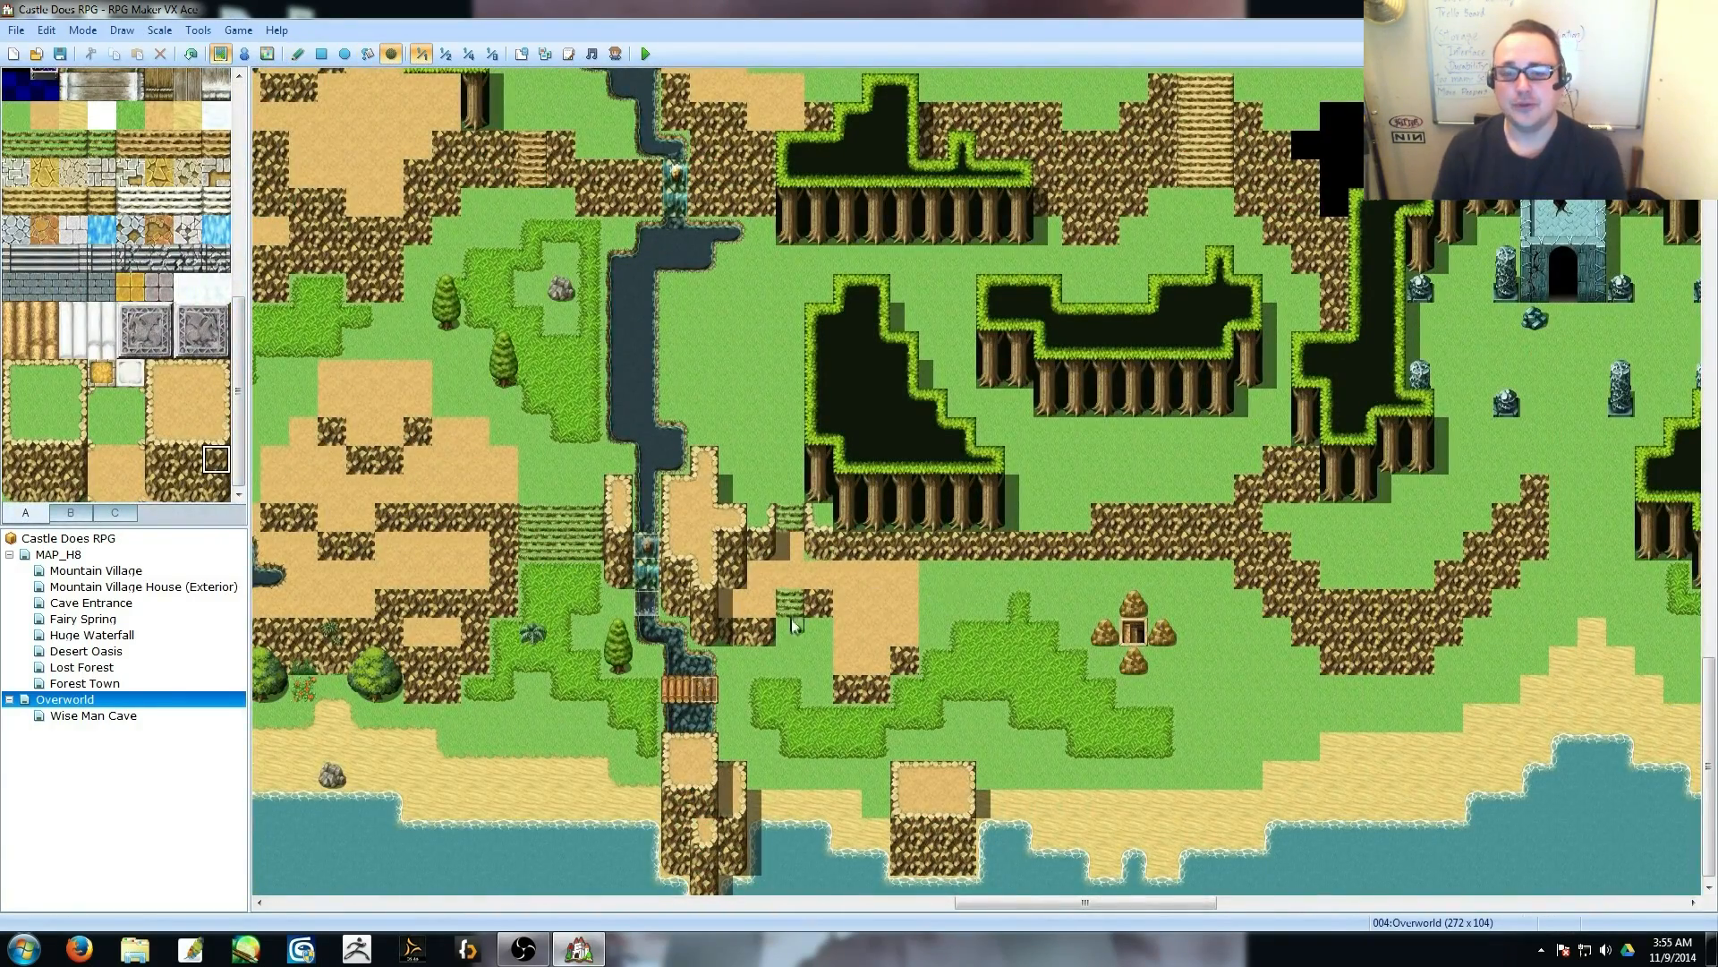
Thicken the long cliff wall north of the rock-ringed mine entrance by one tile row.
left_click(297, 53)
right_click(933, 548)
left_click_drag(934, 575, 1167, 574)
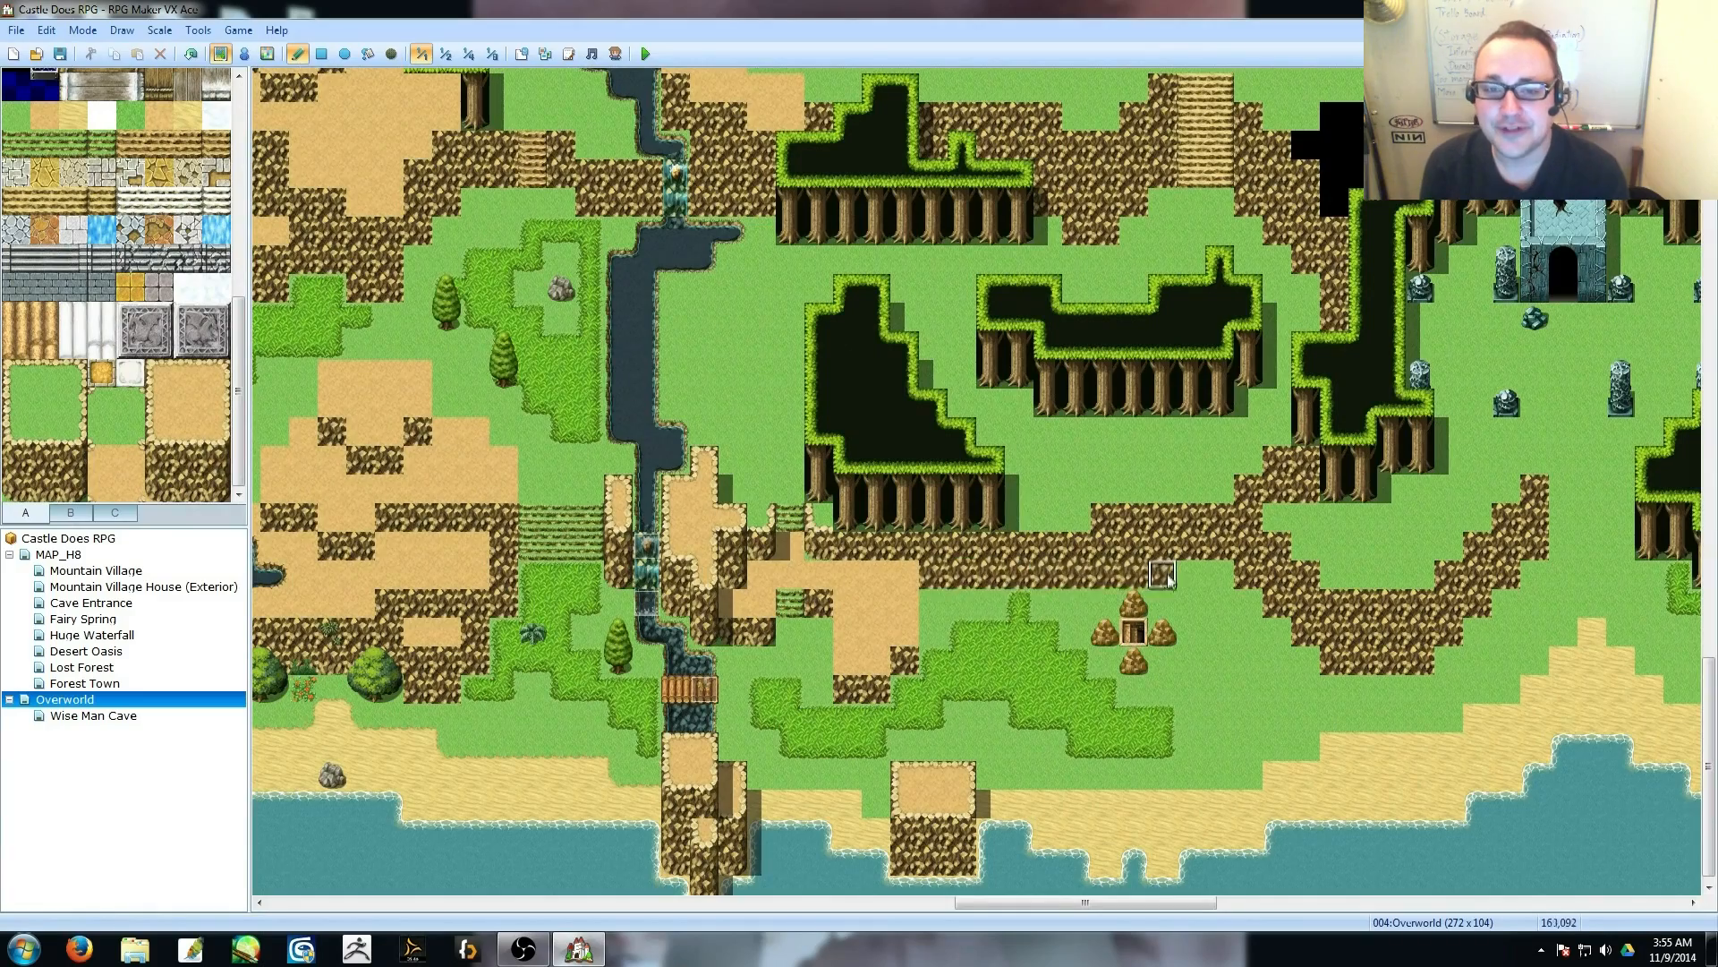
Create an event named Push_Rock01 on the western rock beside the mine entrance, with a round boulder as its graphic.
left_click(244, 53)
double_click(1105, 632)
double_click(560, 539)
scroll(678, 547, "down", 7)
left_click(678, 548)
key("Down")
key("Down")
key("Down")
key("Down")
key("Down")
key("Down")
key("Down")
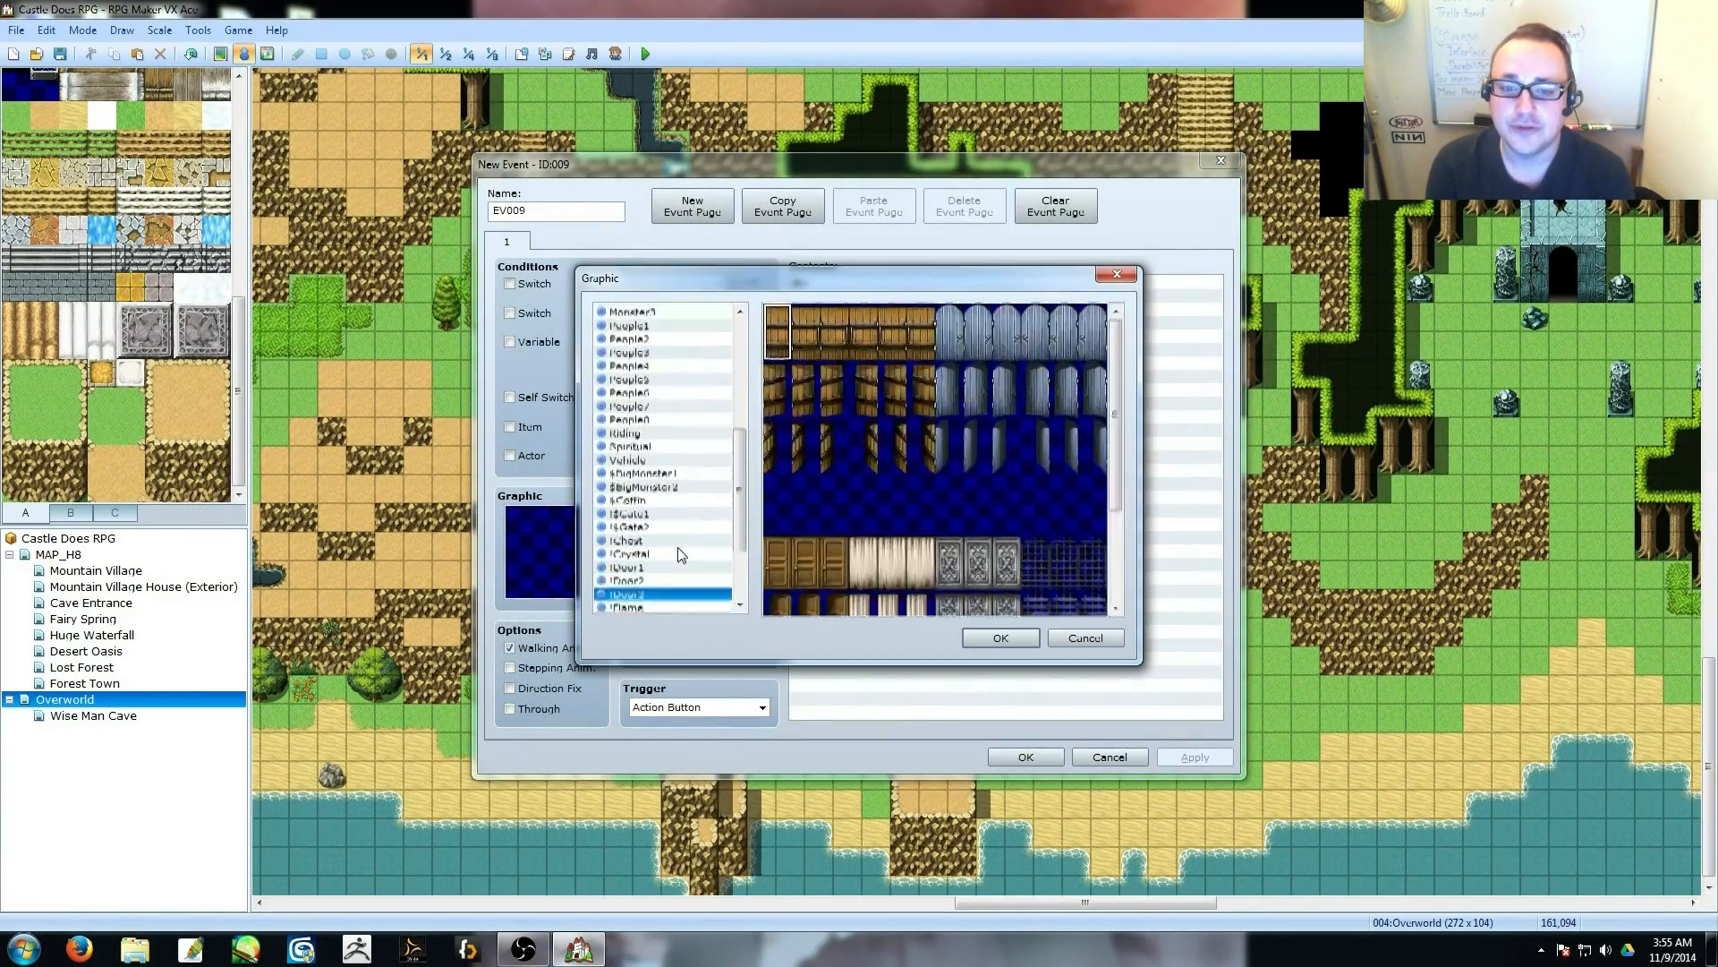
key("Return")
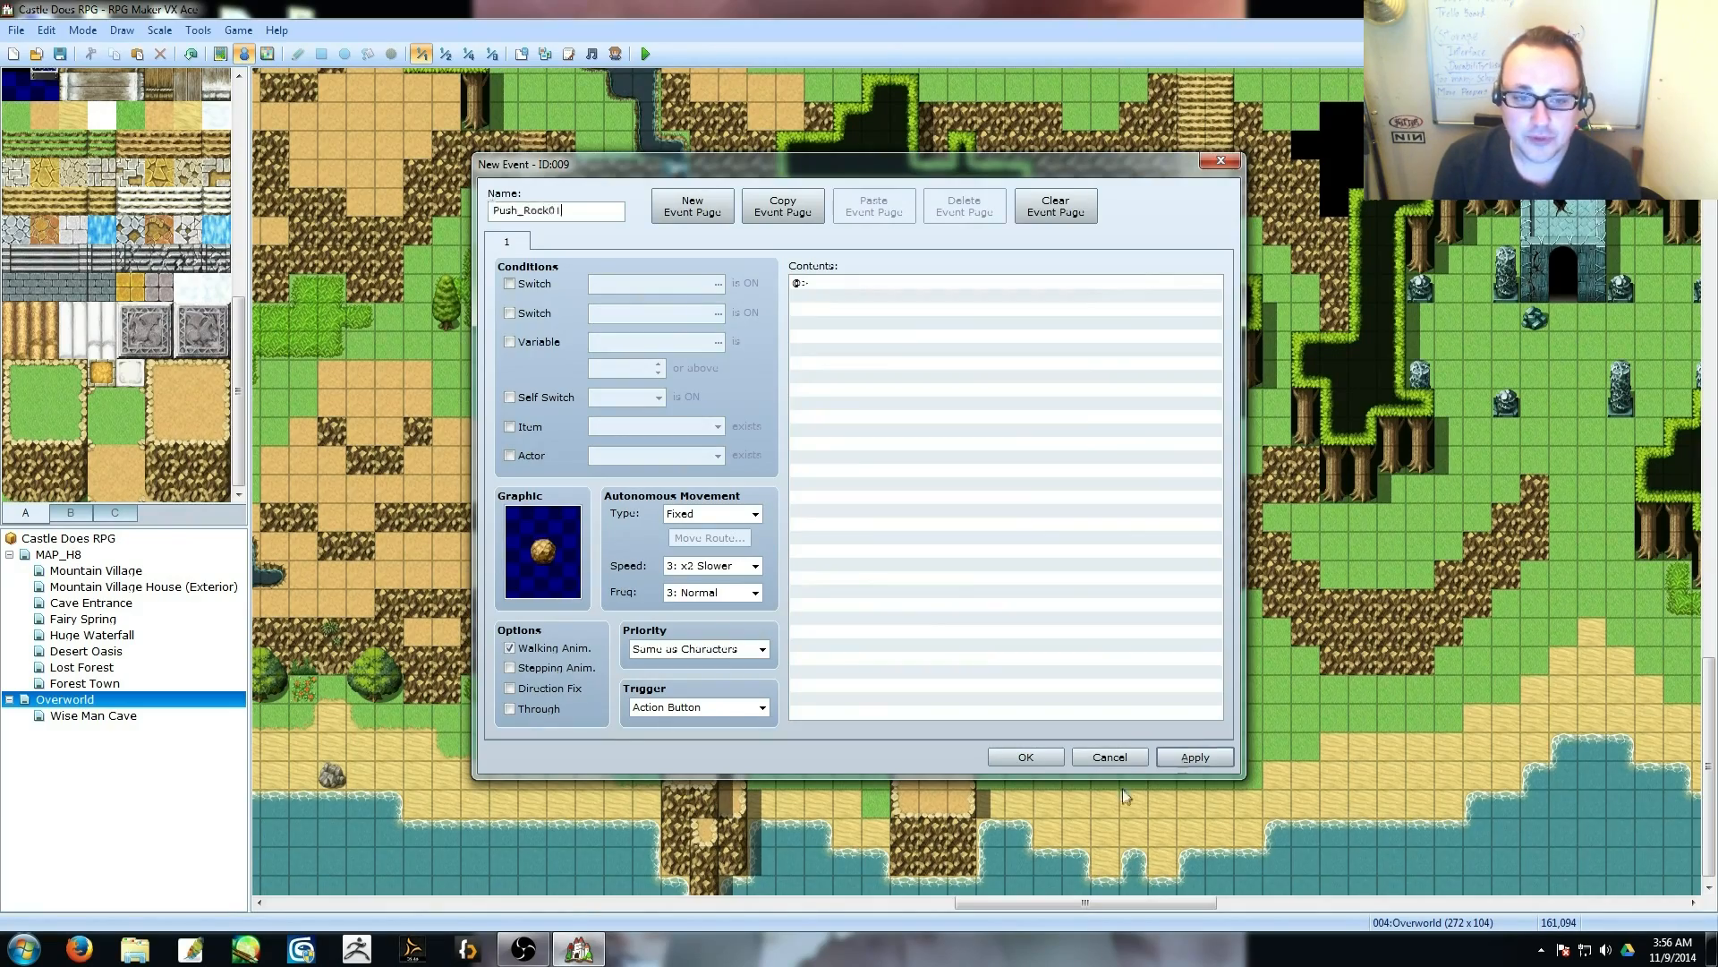
key("Return")
Set the Push_Rock01 event's priority to Same as Characters.
double_click(1105, 631)
left_click(740, 650)
left_click(725, 673)
key("Return")
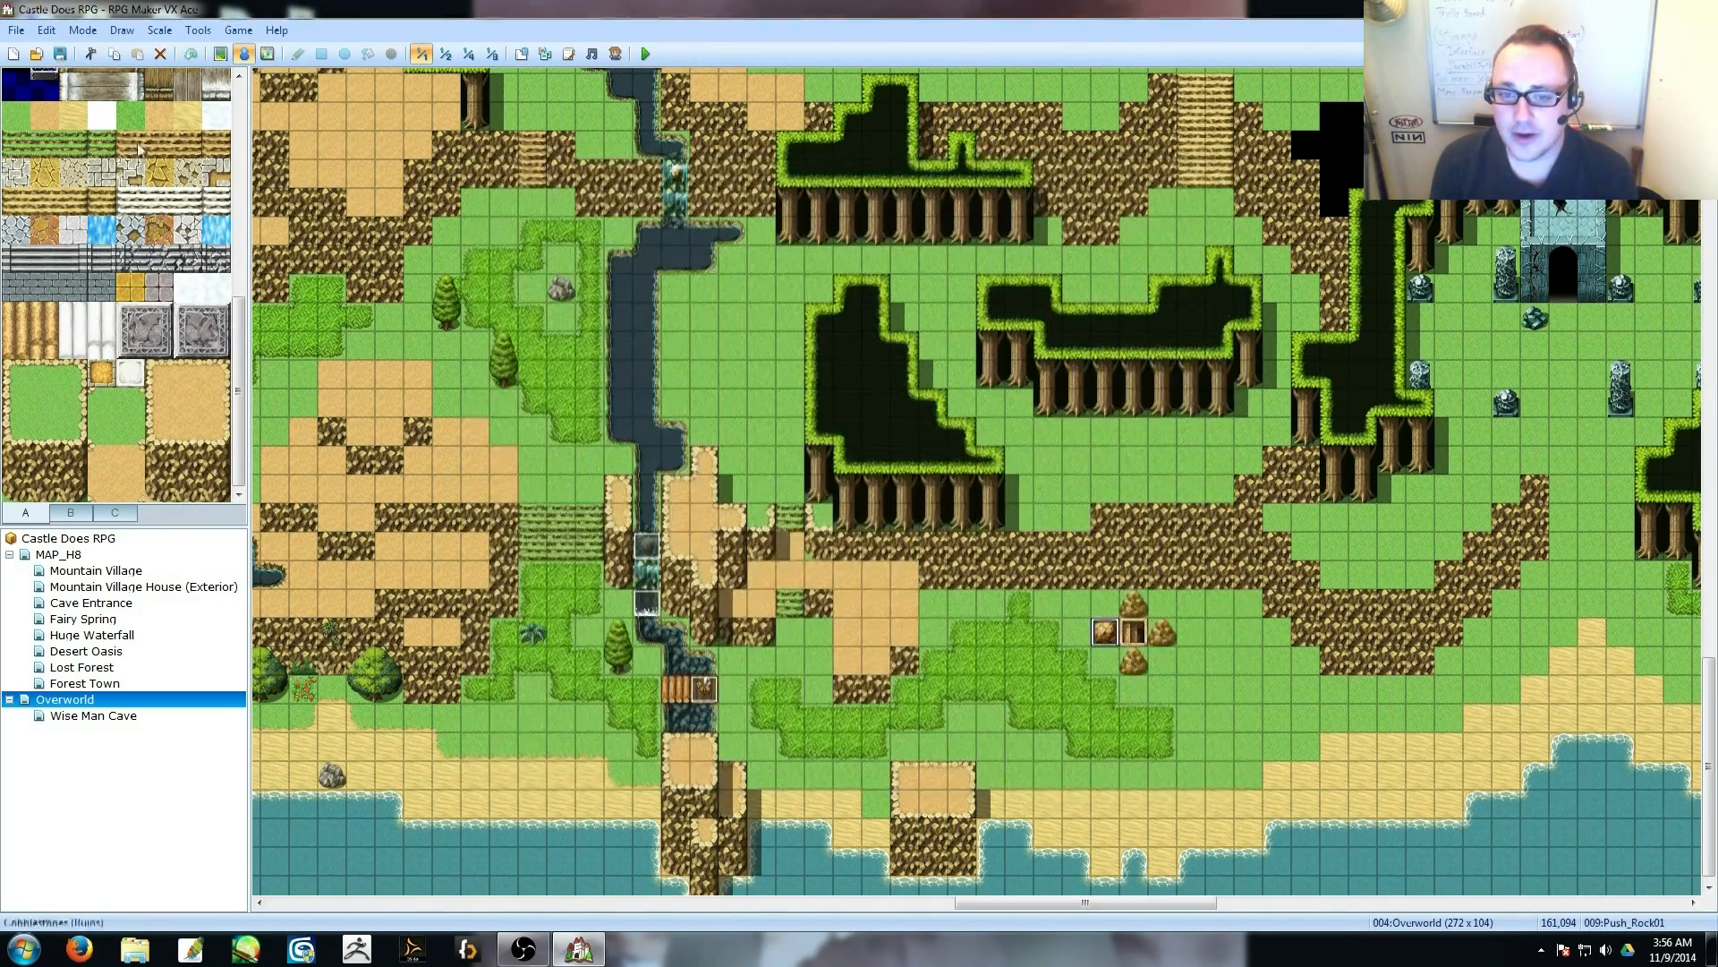
key("F5")
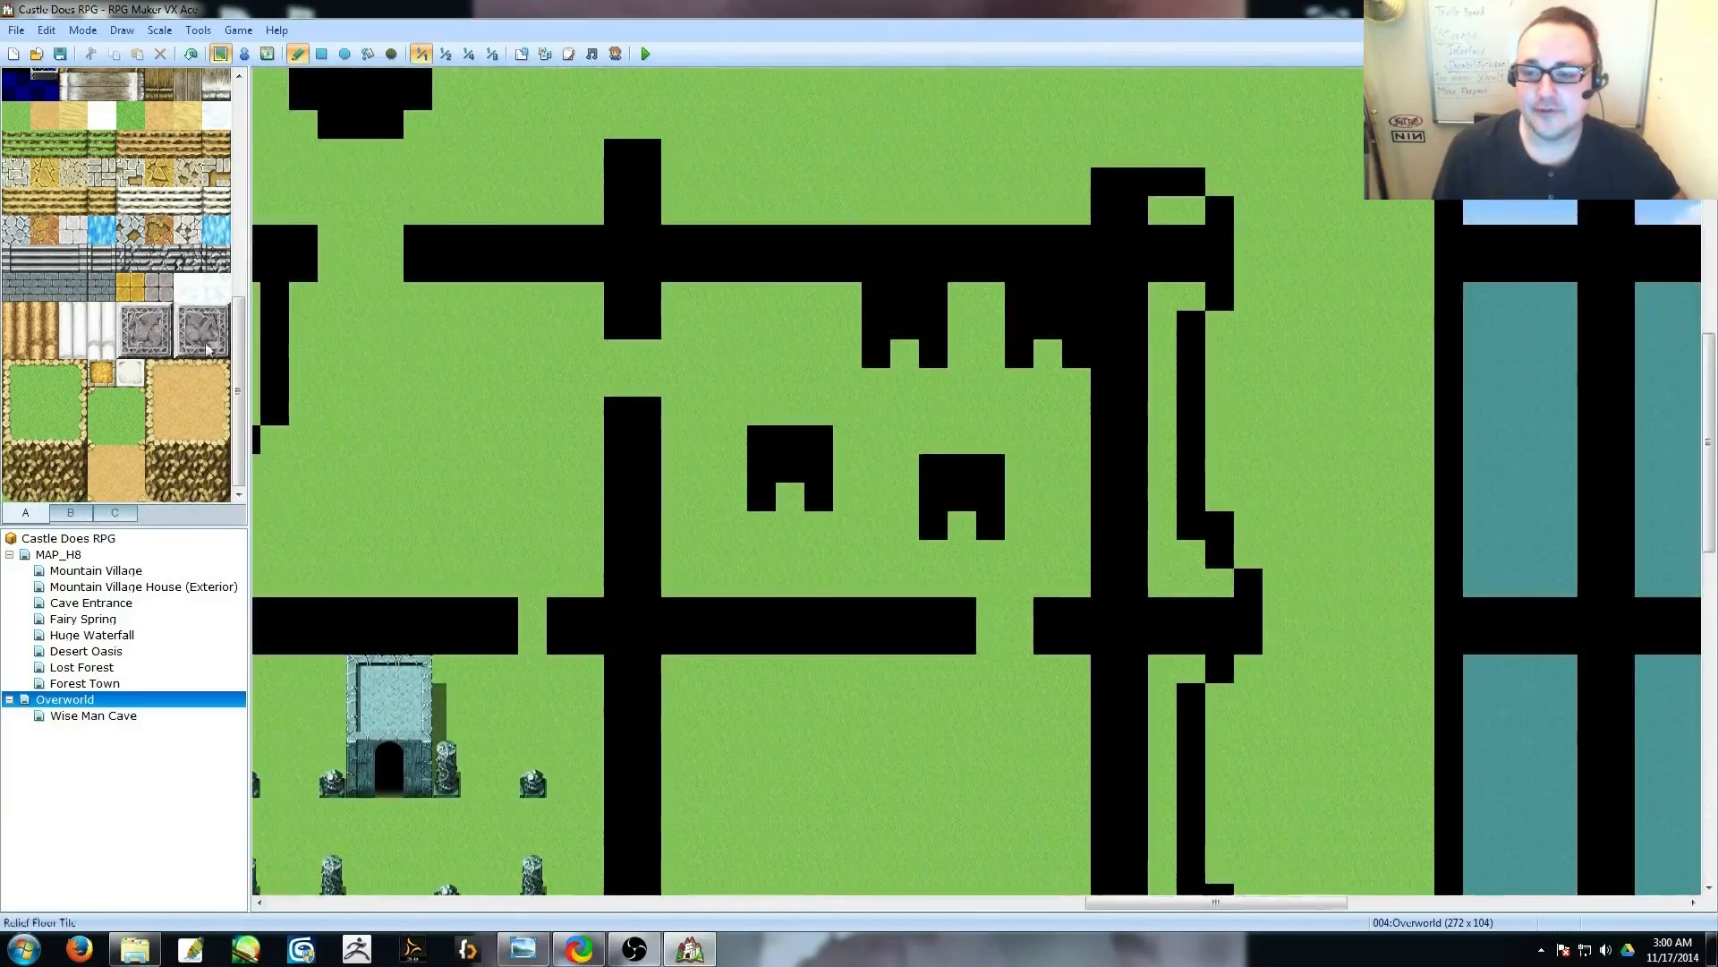
Build a wide yellow-roofed wooden house over the black blocks below the northeastern wall, using the Mountain Village House map as reference.
left_click(144, 586)
left_click(68, 699)
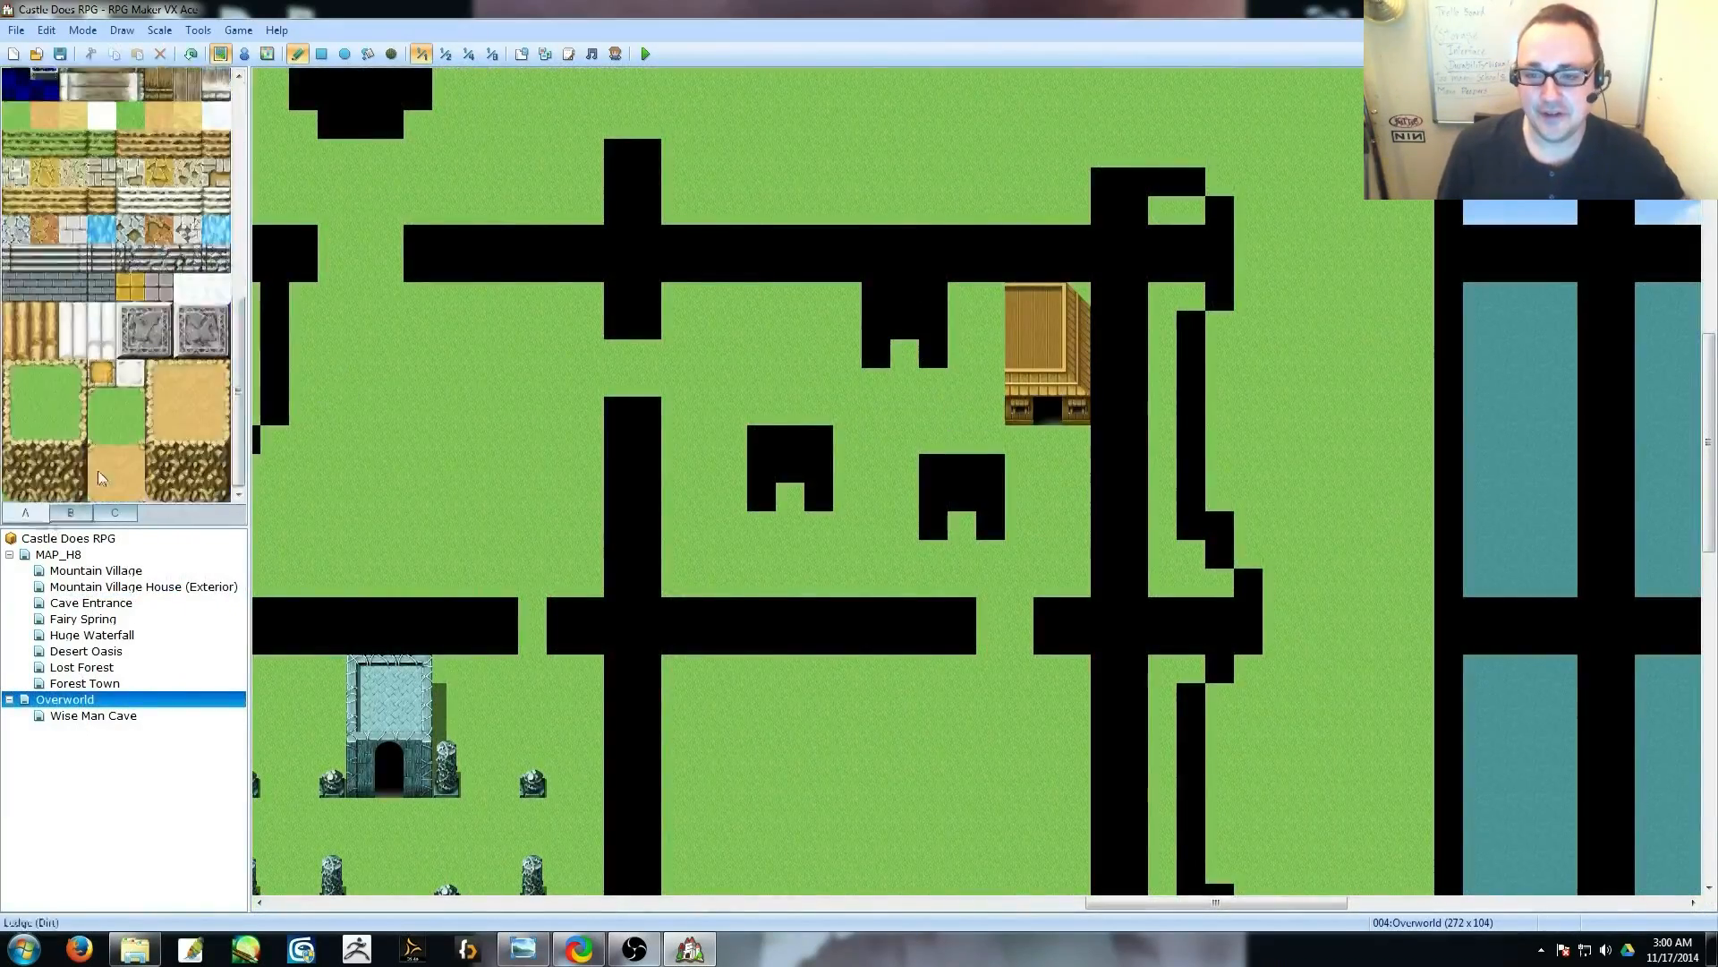
mouse_move(931, 409)
left_mouse_down()
mouse_move(1011, 409)
mouse_move(938, 329)
left_mouse_up()
left_click(114, 512)
left_click(175, 298)
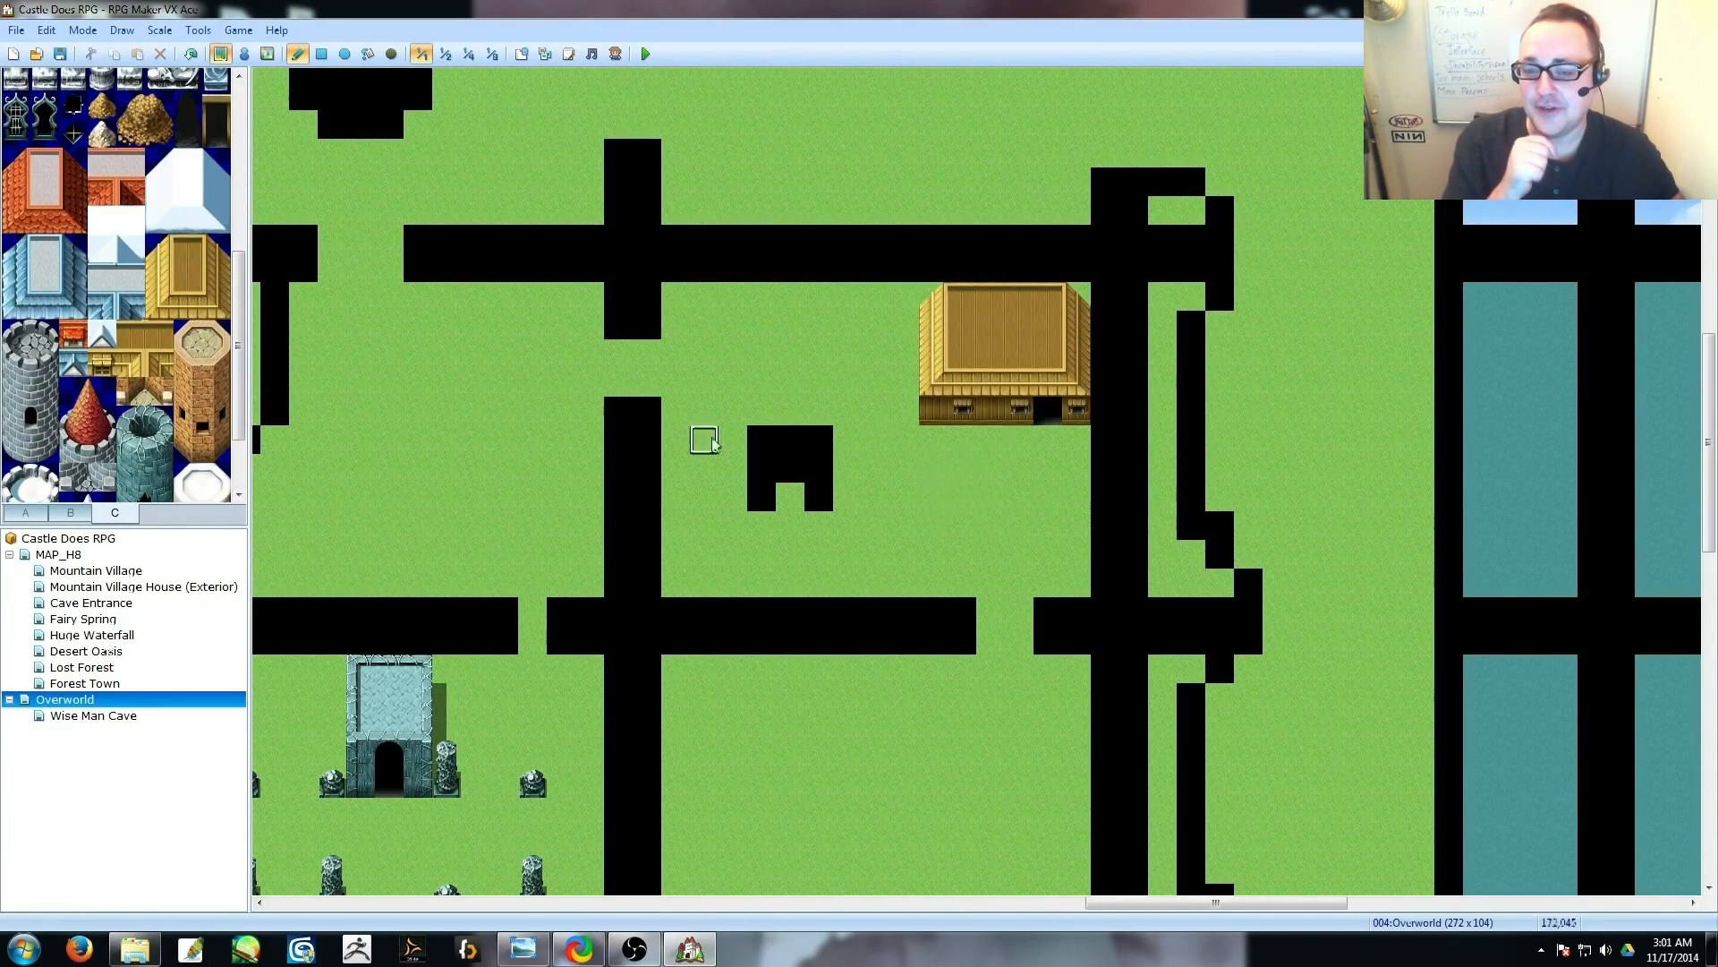
Look through the Cave Entrance, Desert Oasis and Forest Town maps and return to the Overworld map.
left_click(90, 604)
left_click(88, 652)
left_click(87, 683)
scroll(777, 489, "up", 2)
left_click(65, 699)
Paint dirt plateaus with cliff faces along the southwestern shore of the large lake.
middle_click_drag(1027, 487, 877, 590)
middle_click_drag(916, 453, 710, 242)
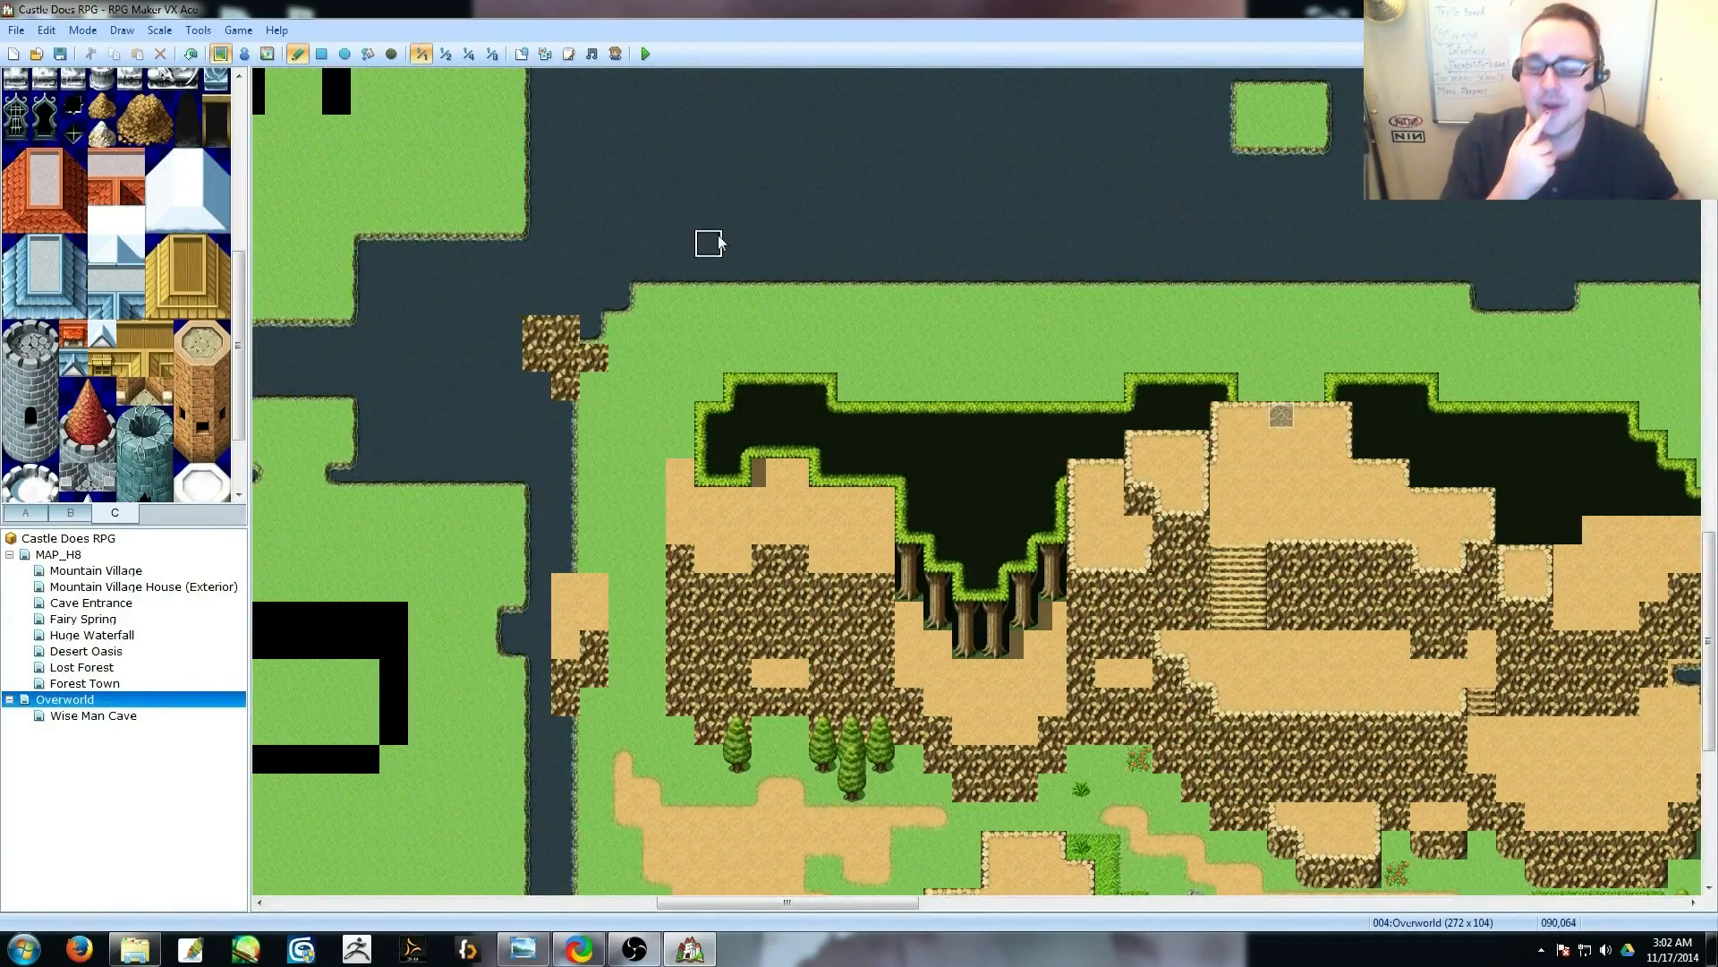
left_click_drag(594, 284, 623, 314)
middle_click_drag(737, 307, 806, 287)
left_click_drag(555, 324, 569, 354)
mouse_move(677, 339)
left_mouse_down()
mouse_move(577, 264)
mouse_move(640, 322)
left_mouse_up()
left_click_drag(811, 352, 753, 352)
middle_click_drag(924, 352, 1011, 324)
left_click_drag(1015, 317, 990, 305)
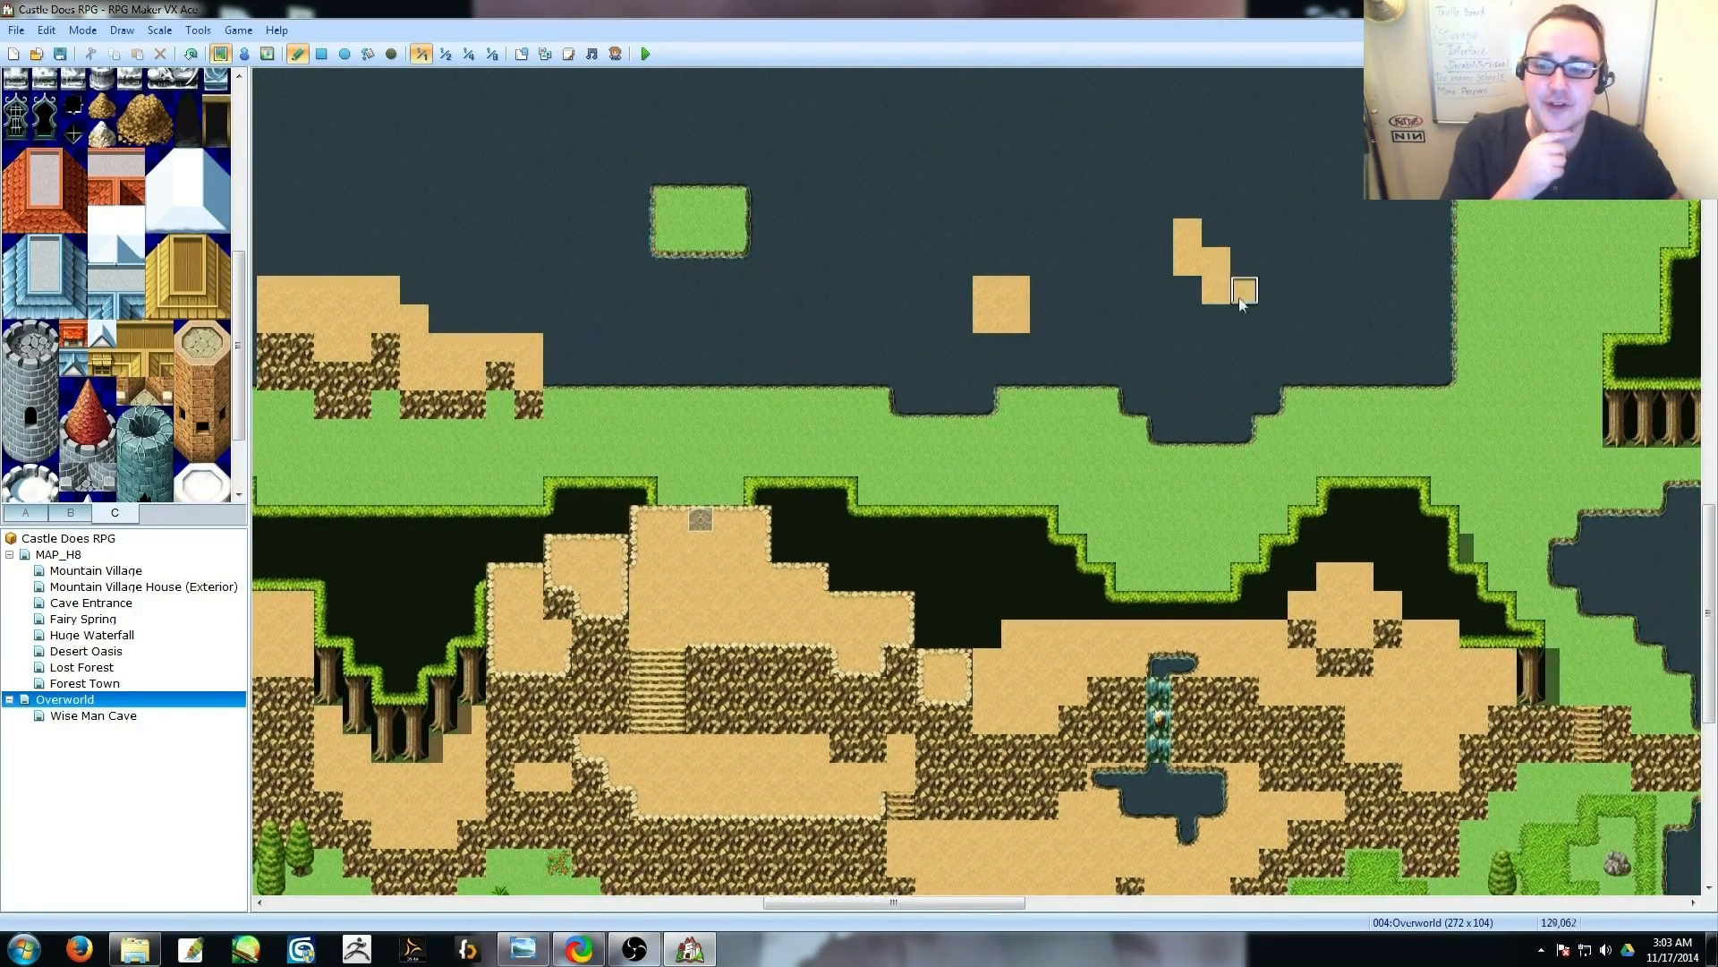
Paint small stepped dirt islands in the lake and a larger dirt mass at its southeastern shore.
middle_click_drag(1247, 324, 1104, 347)
mouse_move(1015, 285)
left_mouse_down()
mouse_move(987, 285)
mouse_move(990, 313)
left_mouse_up()
left_click_drag(989, 255, 1015, 228)
left_click(1046, 256)
middle_click_drag(1296, 284, 881, 286)
mouse_move(884, 370)
left_mouse_down()
mouse_move(899, 402)
mouse_move(857, 228)
left_mouse_up()
Extend the dark forest north over the black zigzag outline and add tree trunks along its eastern diagonal edge.
mouse_move(1023, 181)
middle_mouse_down()
mouse_move(817, 540)
mouse_move(874, 756)
middle_mouse_up()
right_click(1021, 601)
mouse_move(1006, 542)
left_mouse_down()
mouse_move(1165, 557)
mouse_move(1339, 294)
mouse_move(958, 278)
mouse_move(1193, 510)
mouse_move(1021, 196)
mouse_move(1262, 268)
left_mouse_up()
right_click_drag(1030, 746, 1026, 716)
left_click_drag(1251, 485, 1336, 399)
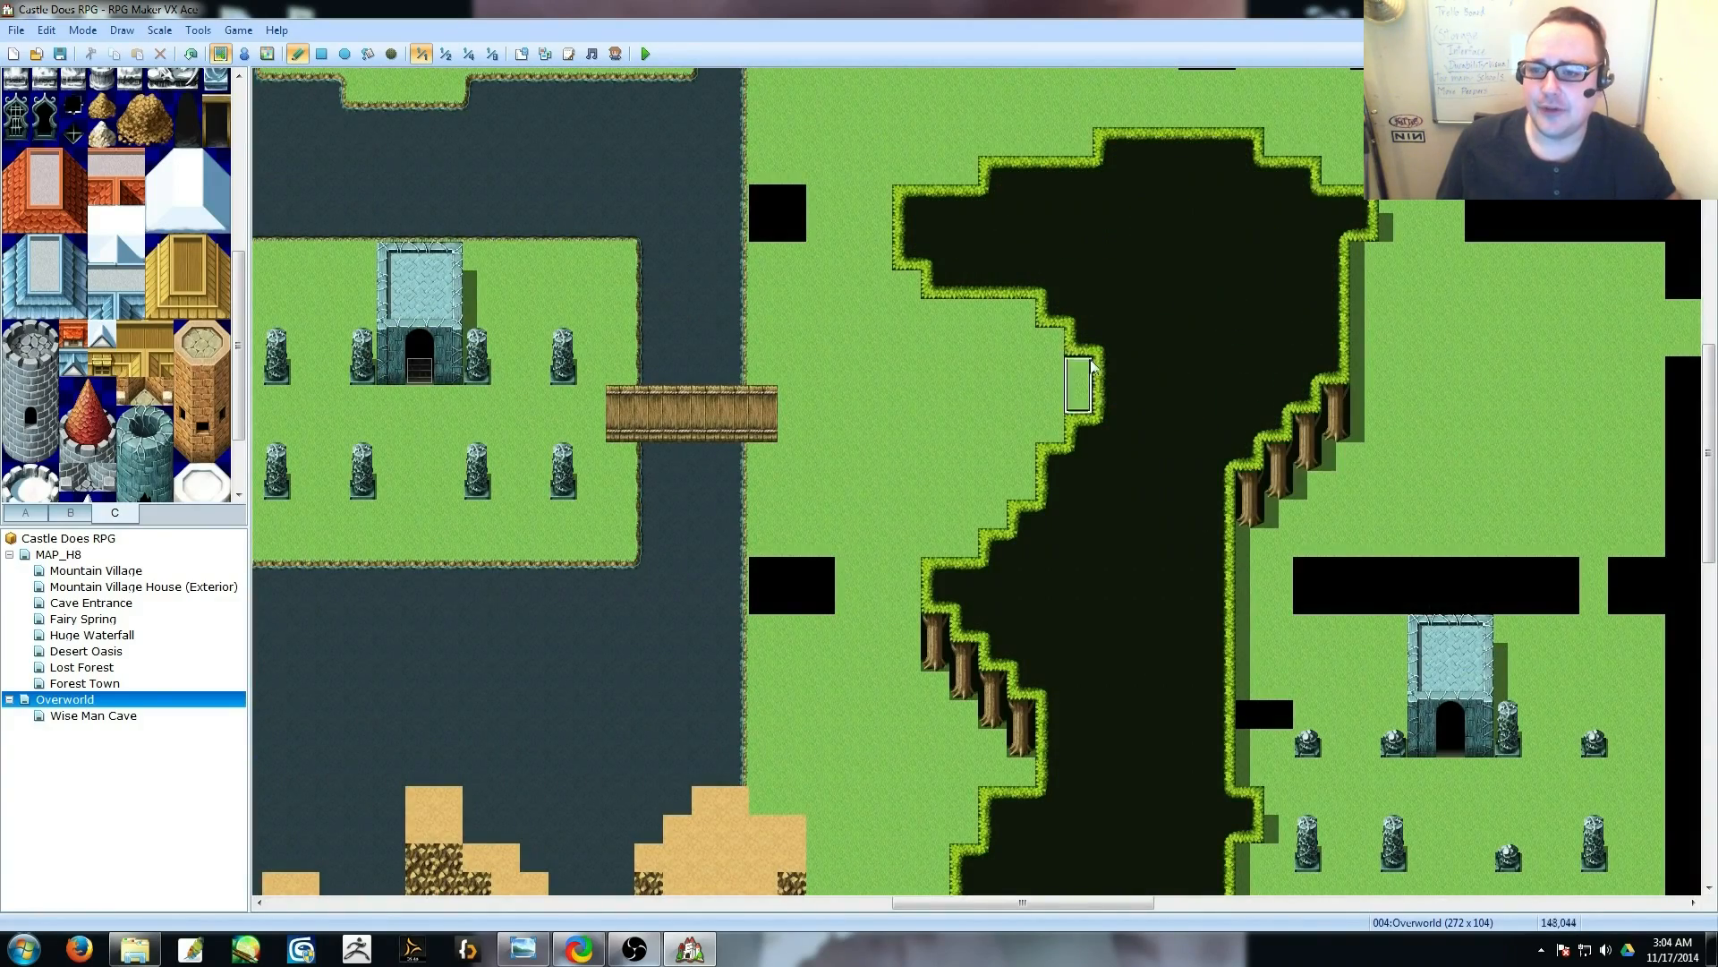
Place tree trunks beneath the upper forest's western overhang and northeast corner, and touch up its edge tiles.
left_click_drag(1078, 370, 935, 313)
left_click(907, 285)
left_click(1365, 256)
middle_click_drag(1086, 342, 1110, 295)
middle_click_drag(969, 307, 833, 606)
right_click(603, 656)
left_click(1033, 368)
left_click(1061, 340)
middle_click_drag(921, 475, 881, 376)
right_click(825, 547)
left_click_drag(825, 519, 794, 475)
Paint an arc of cliff tiles around the ruined stone temple and fill the raised ground behind it with dirt.
middle_click_drag(797, 463, 784, 414)
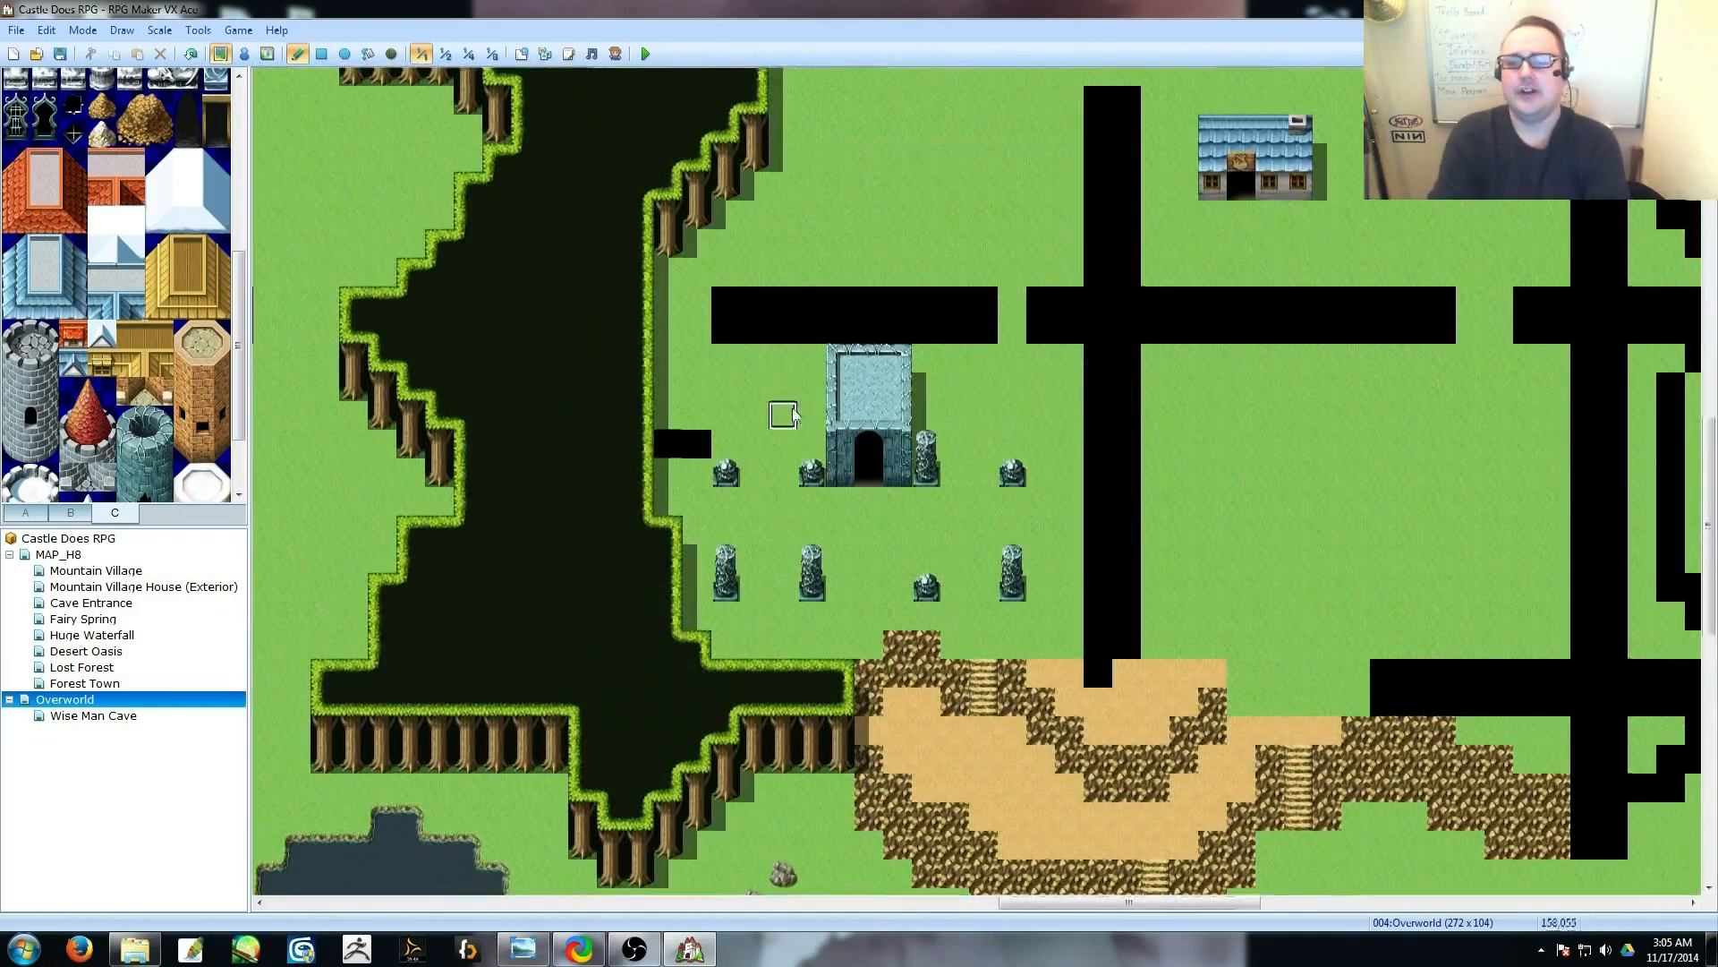
mouse_move(667, 444)
left_mouse_down()
mouse_move(754, 343)
mouse_move(977, 349)
left_mouse_up()
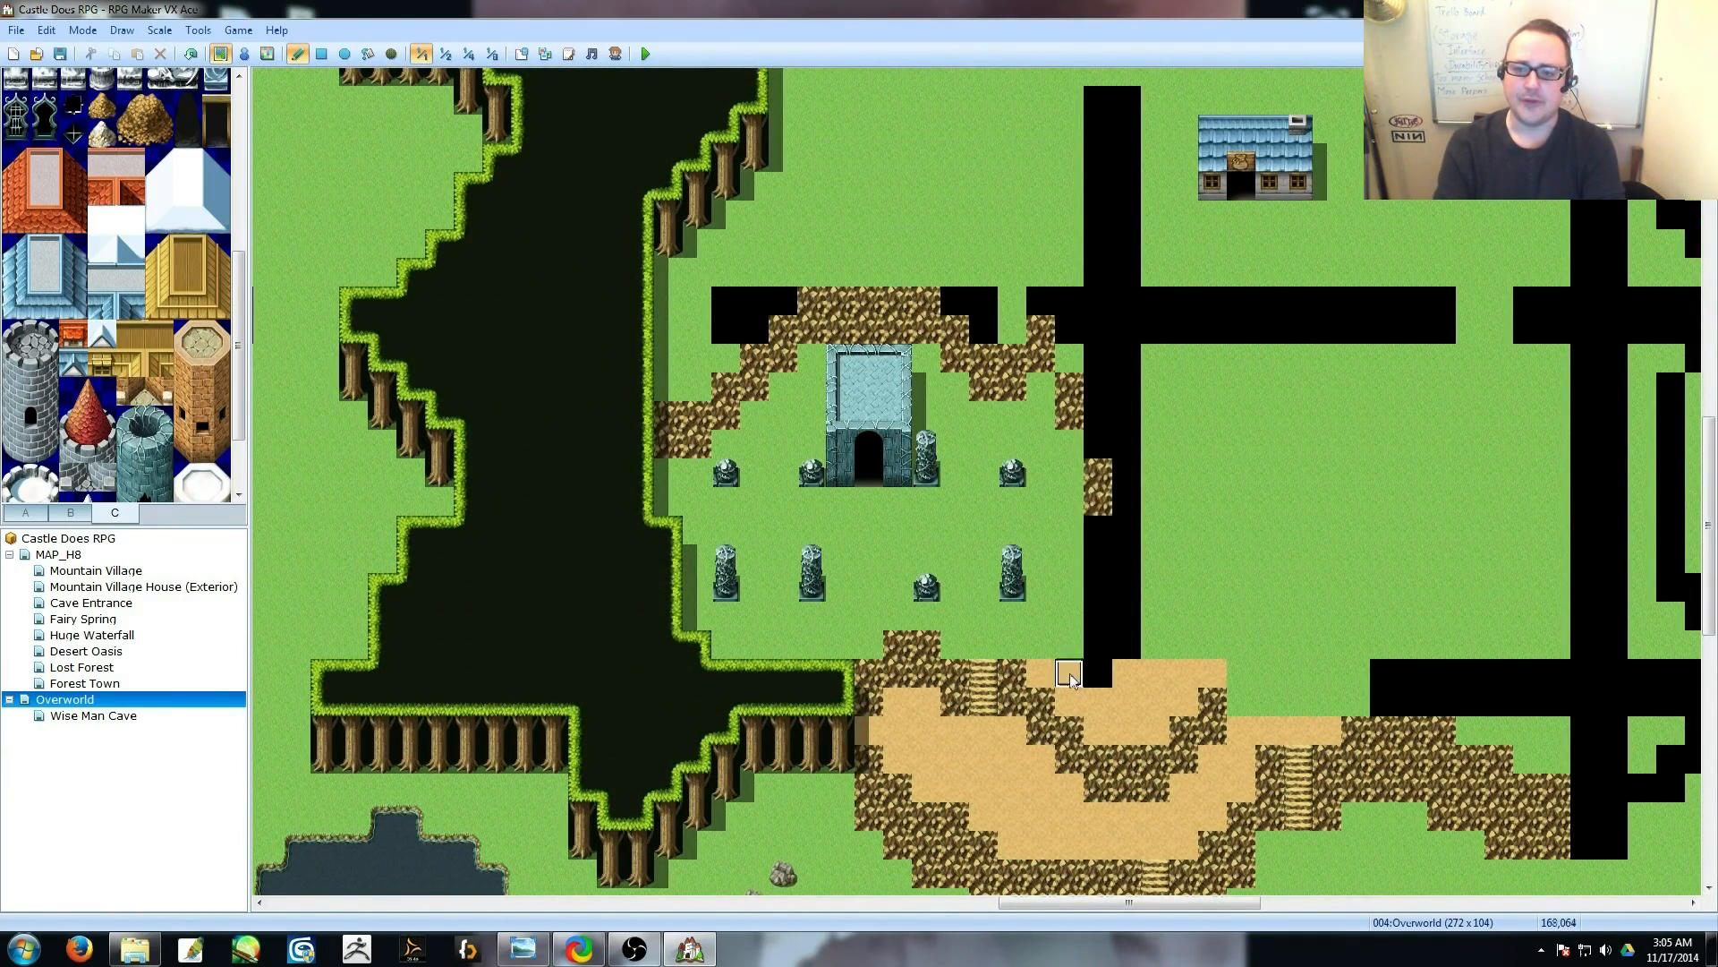
mouse_move(1126, 671)
left_mouse_down()
mouse_move(1101, 273)
mouse_move(810, 308)
left_mouse_up()
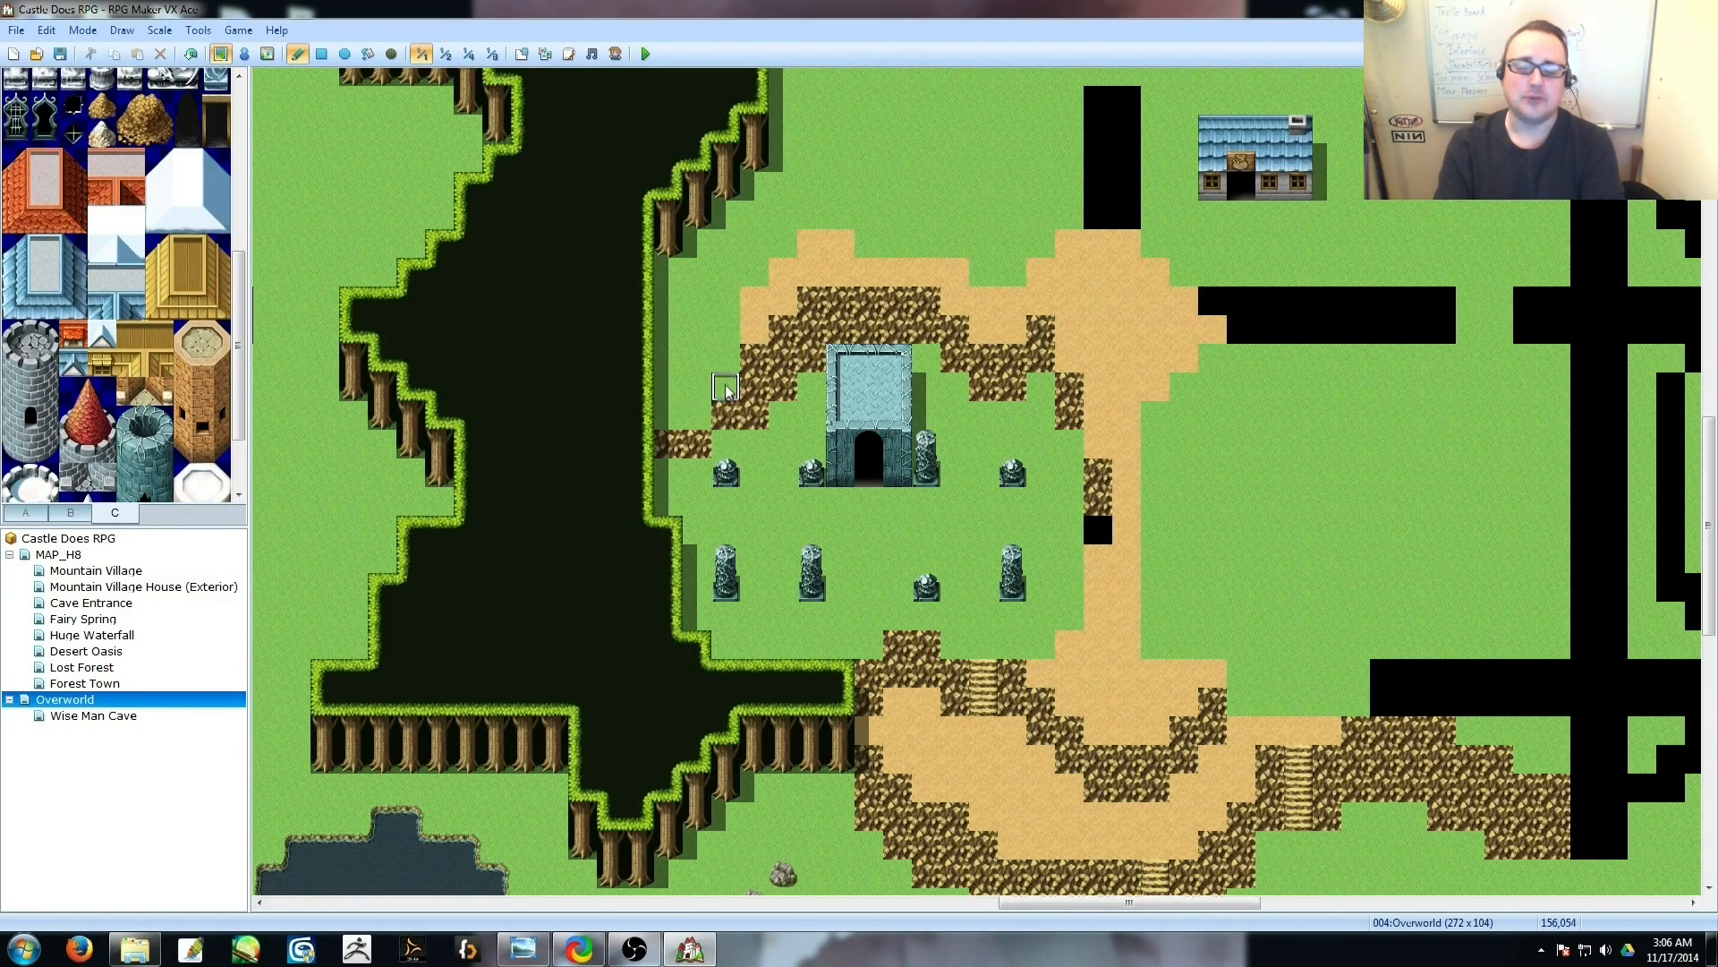
Add a second raised dirt level with cliff faces northeast of the temple over the black wall crossing.
middle_click_drag(1113, 265, 1019, 415)
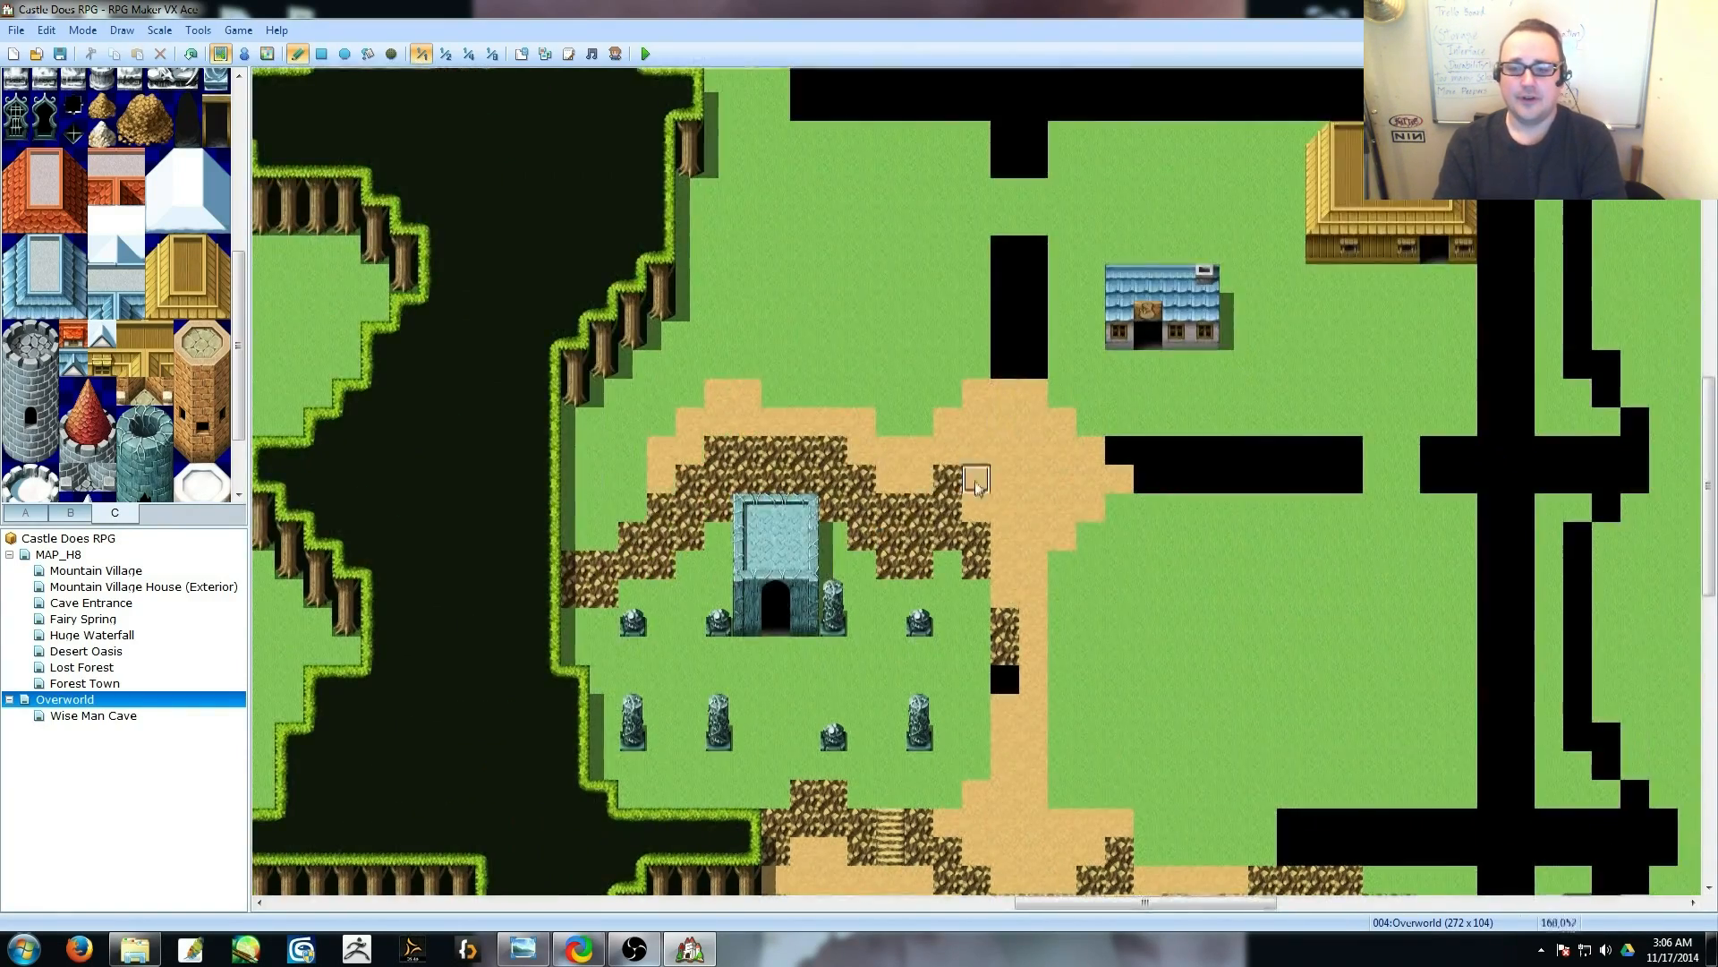
left_click_drag(1034, 455, 1062, 394)
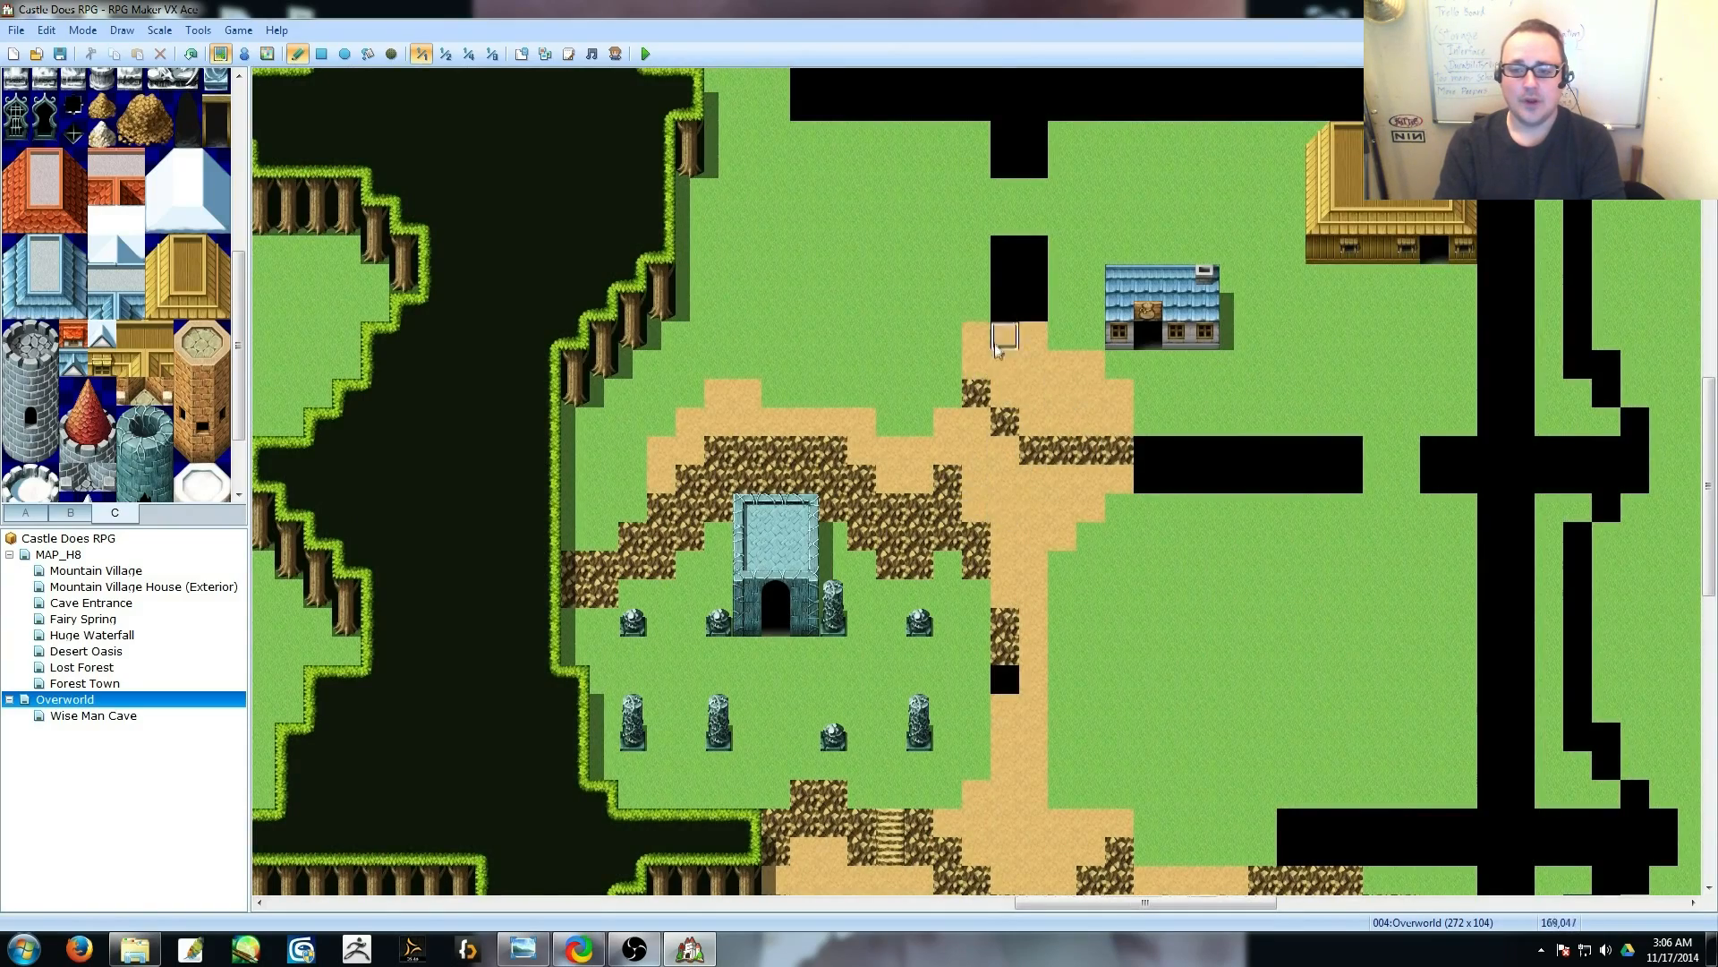
scroll(945, 616, "up", 1)
mouse_move(913, 498)
left_mouse_down()
mouse_move(828, 448)
mouse_move(743, 429)
left_mouse_up()
middle_click_drag(974, 353, 943, 410)
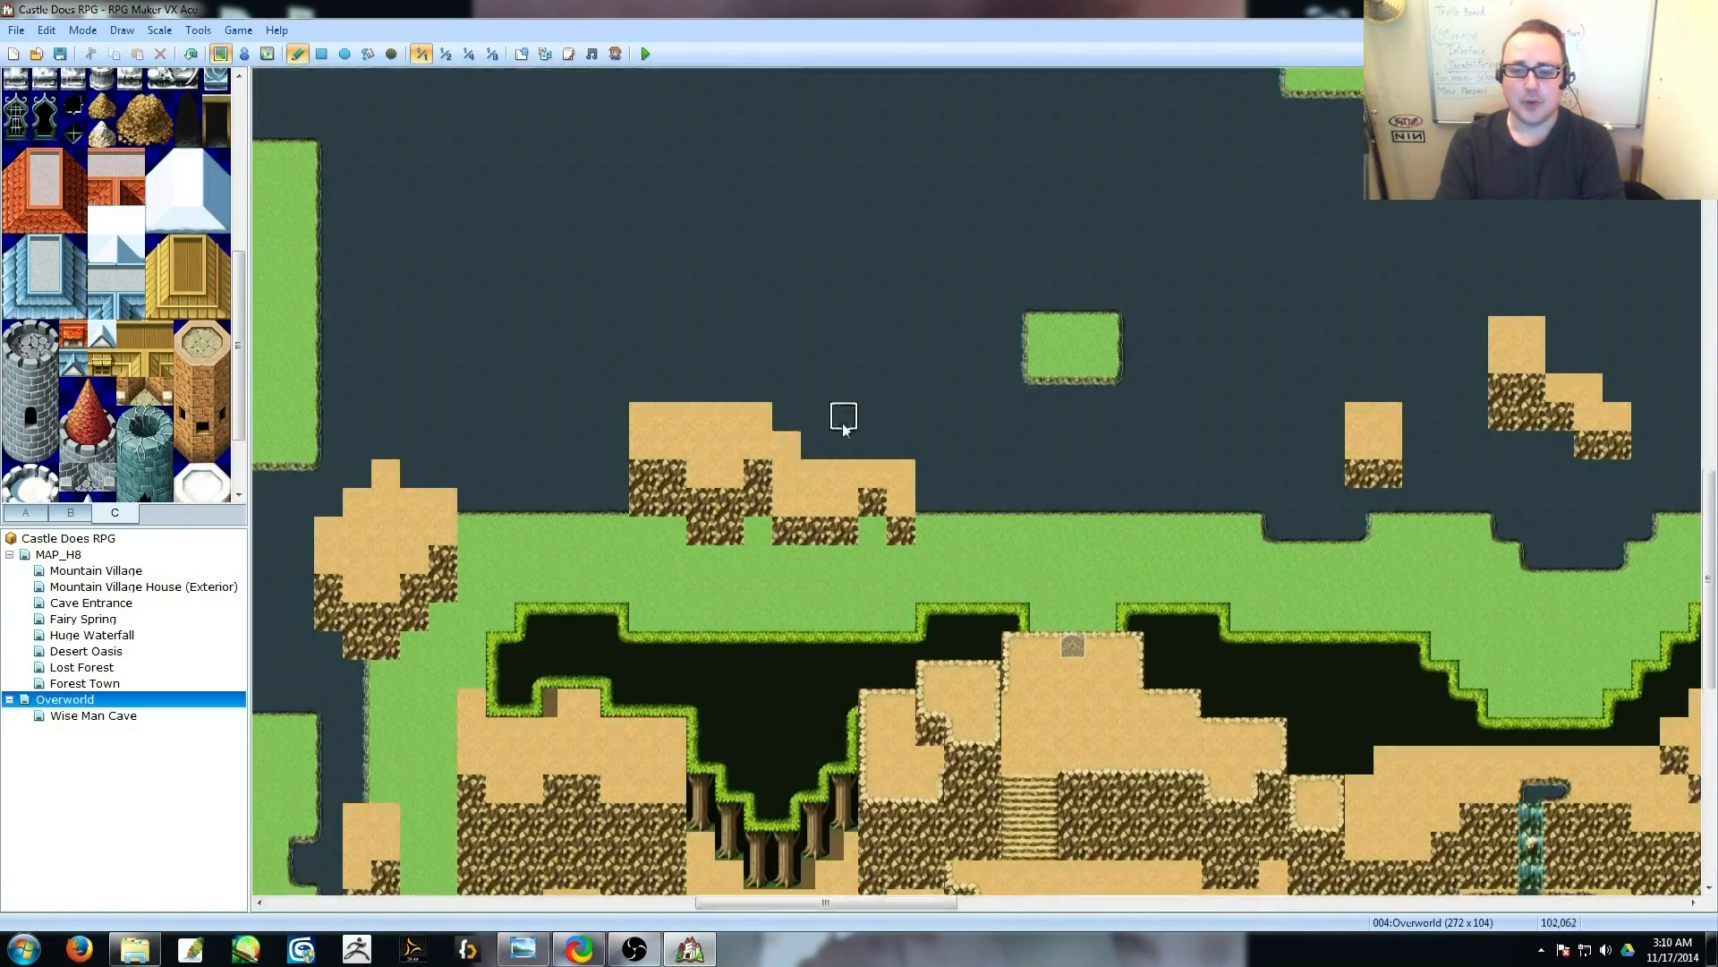
Undo the last tile edits on the dirt cliffs along the lake's southern shore.
key("ctrl+z")
key("ctrl+z")
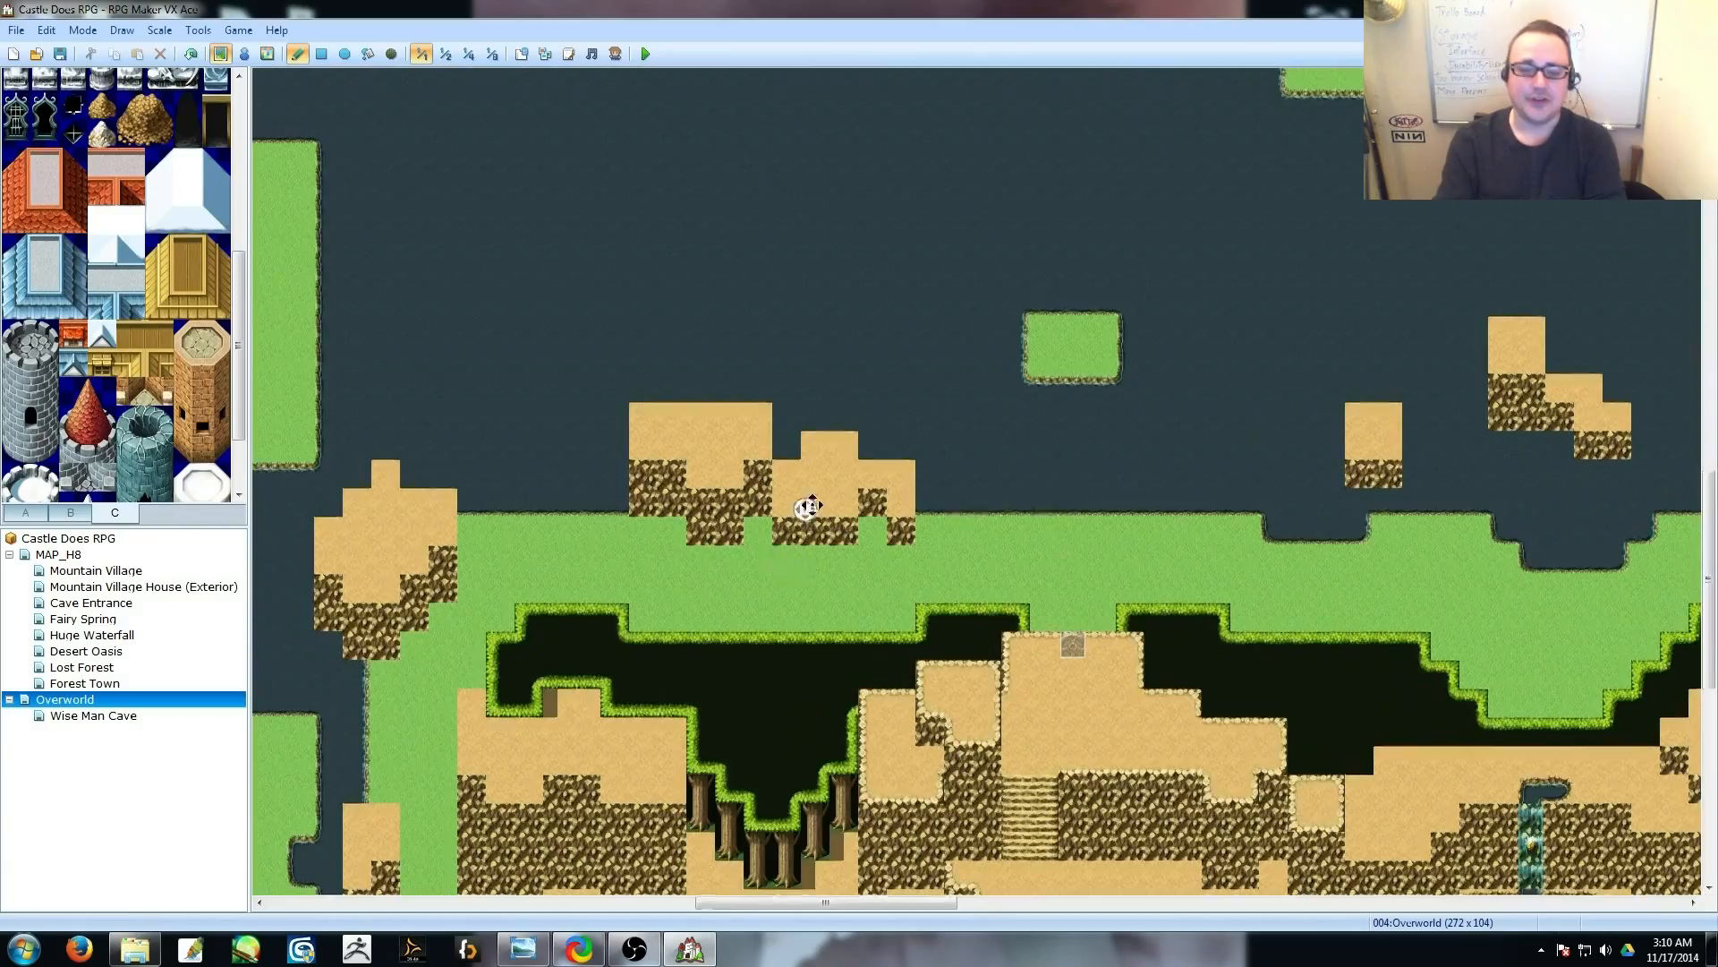
middle_click_drag(809, 507, 928, 400)
key("ctrl+z")
key("ctrl+z")
Place a small green plant decoration on the overworld.
middle_click_drag(690, 399, 1137, 564)
left_click(71, 513)
left_click_drag(239, 385, 239, 331)
left_click(188, 393)
left_click(332, 308)
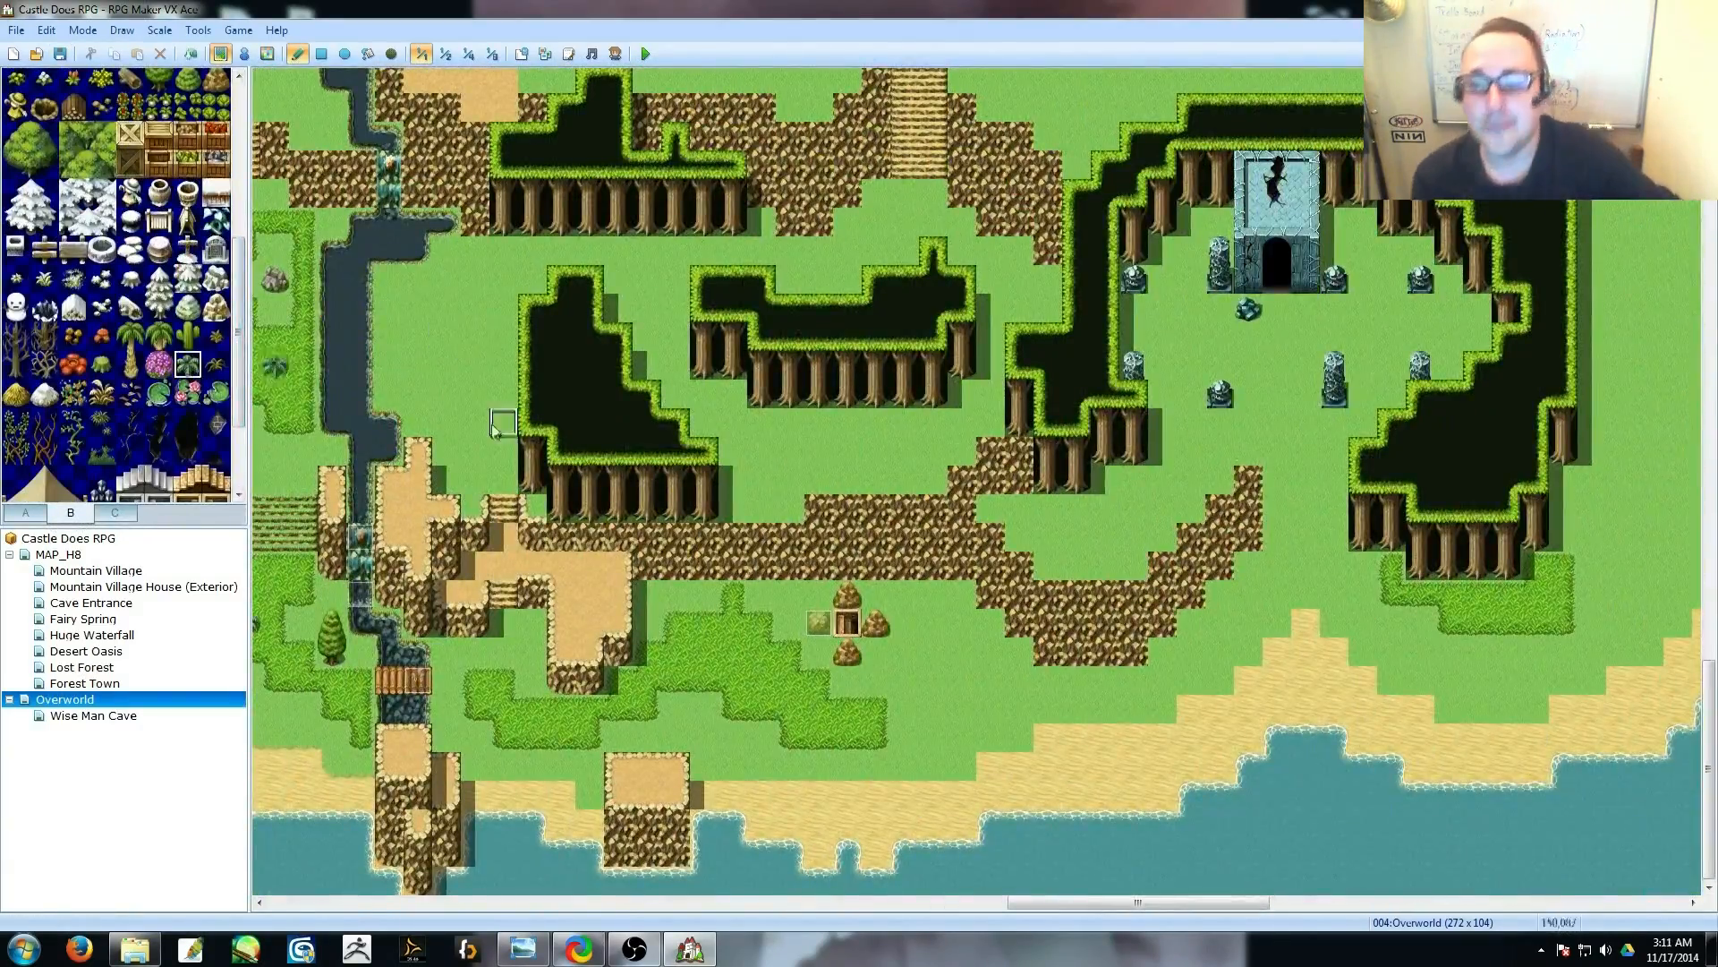
Look over the overworld from the southern coast to the northwest corner of the walled town.
middle_click_drag(494, 430, 900, 537)
left_click_drag(239, 331, 239, 391)
middle_click_drag(1163, 144, 832, 778)
middle_click_drag(1163, 143, 832, 778)
middle_click_drag(1050, 448, 997, 720)
left_click_drag(1021, 332, 964, 304)
left_click_drag(1022, 417, 944, 394)
middle_click_drag(933, 534, 823, 545)
middle_click_drag(1005, 484, 871, 467)
middle_click_drag(778, 421, 936, 512)
middle_click_drag(841, 468, 837, 591)
middle_click_drag(802, 510, 864, 582)
mouse_move(774, 467)
middle_mouse_down()
mouse_move(890, 580)
mouse_move(872, 385)
middle_mouse_up()
left_click_drag(844, 606, 788, 242)
middle_click_drag(871, 417, 874, 346)
left_click_drag(875, 269, 819, 237)
middle_click_drag(855, 537, 855, 358)
mouse_move(850, 620)
left_mouse_down()
mouse_move(797, 371)
mouse_move(846, 348)
left_mouse_up()
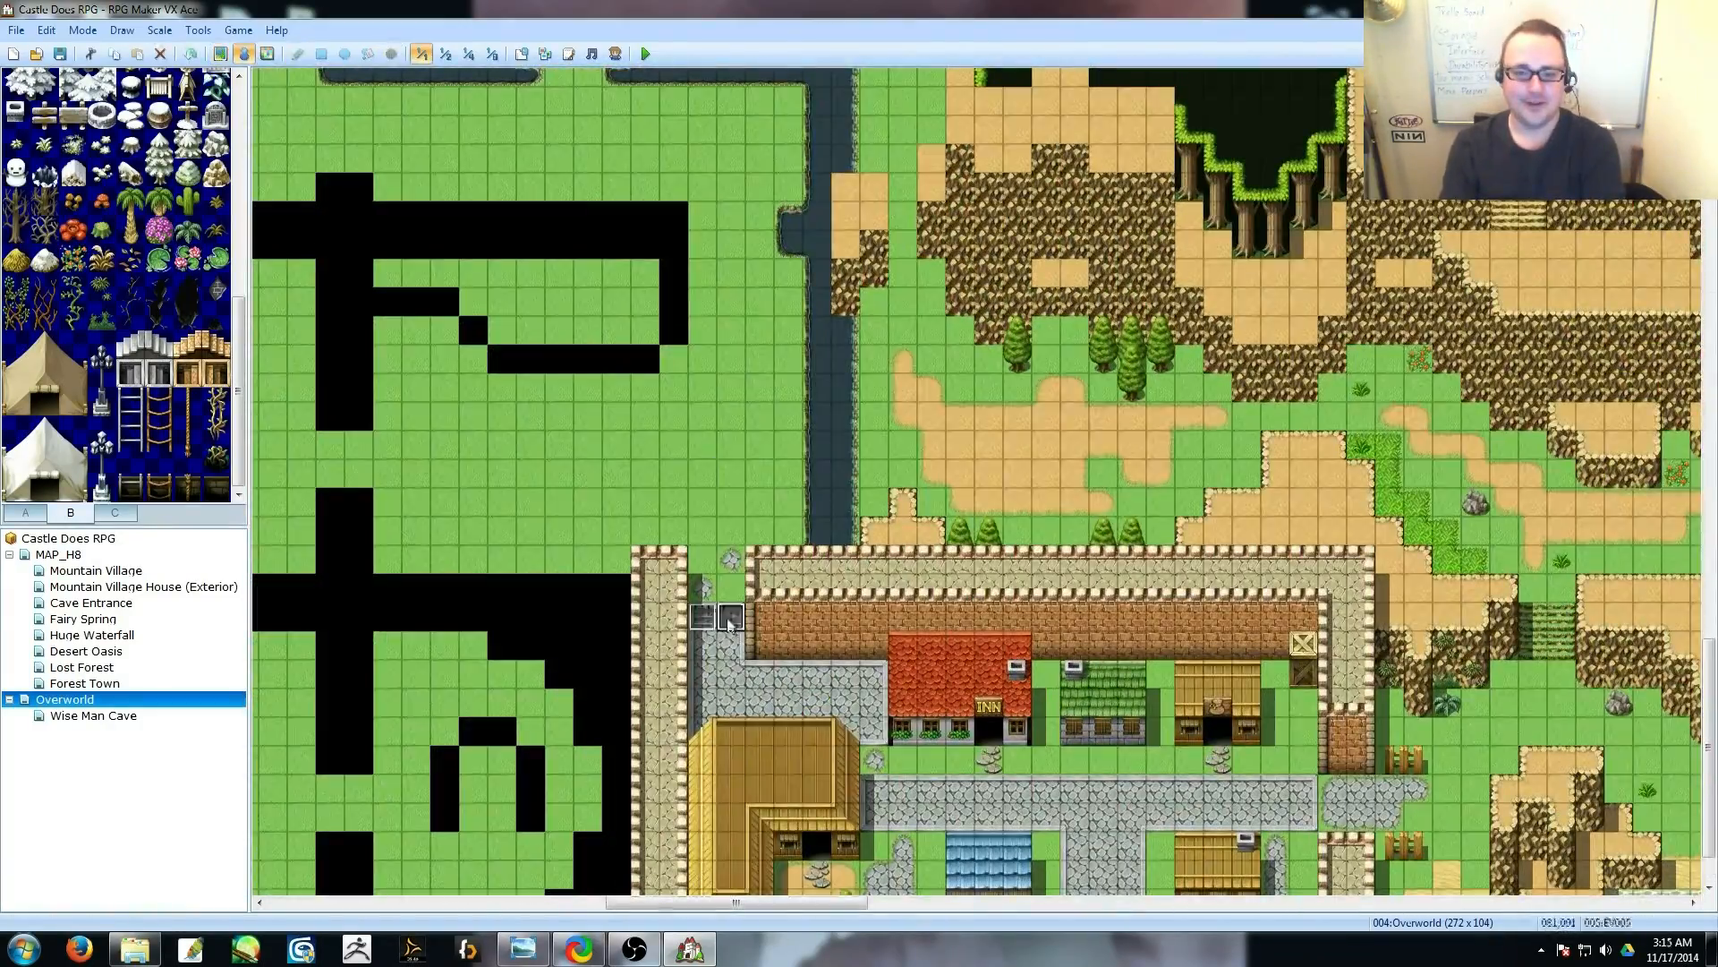
Delete the event at the walled town's northwest gap and close the opening by continuing the stone and brick wall across it.
key("Delete")
left_click(220, 55)
left_click_drag(703, 617, 731, 645)
left_click_drag(731, 588, 703, 559)
middle_click(792, 635)
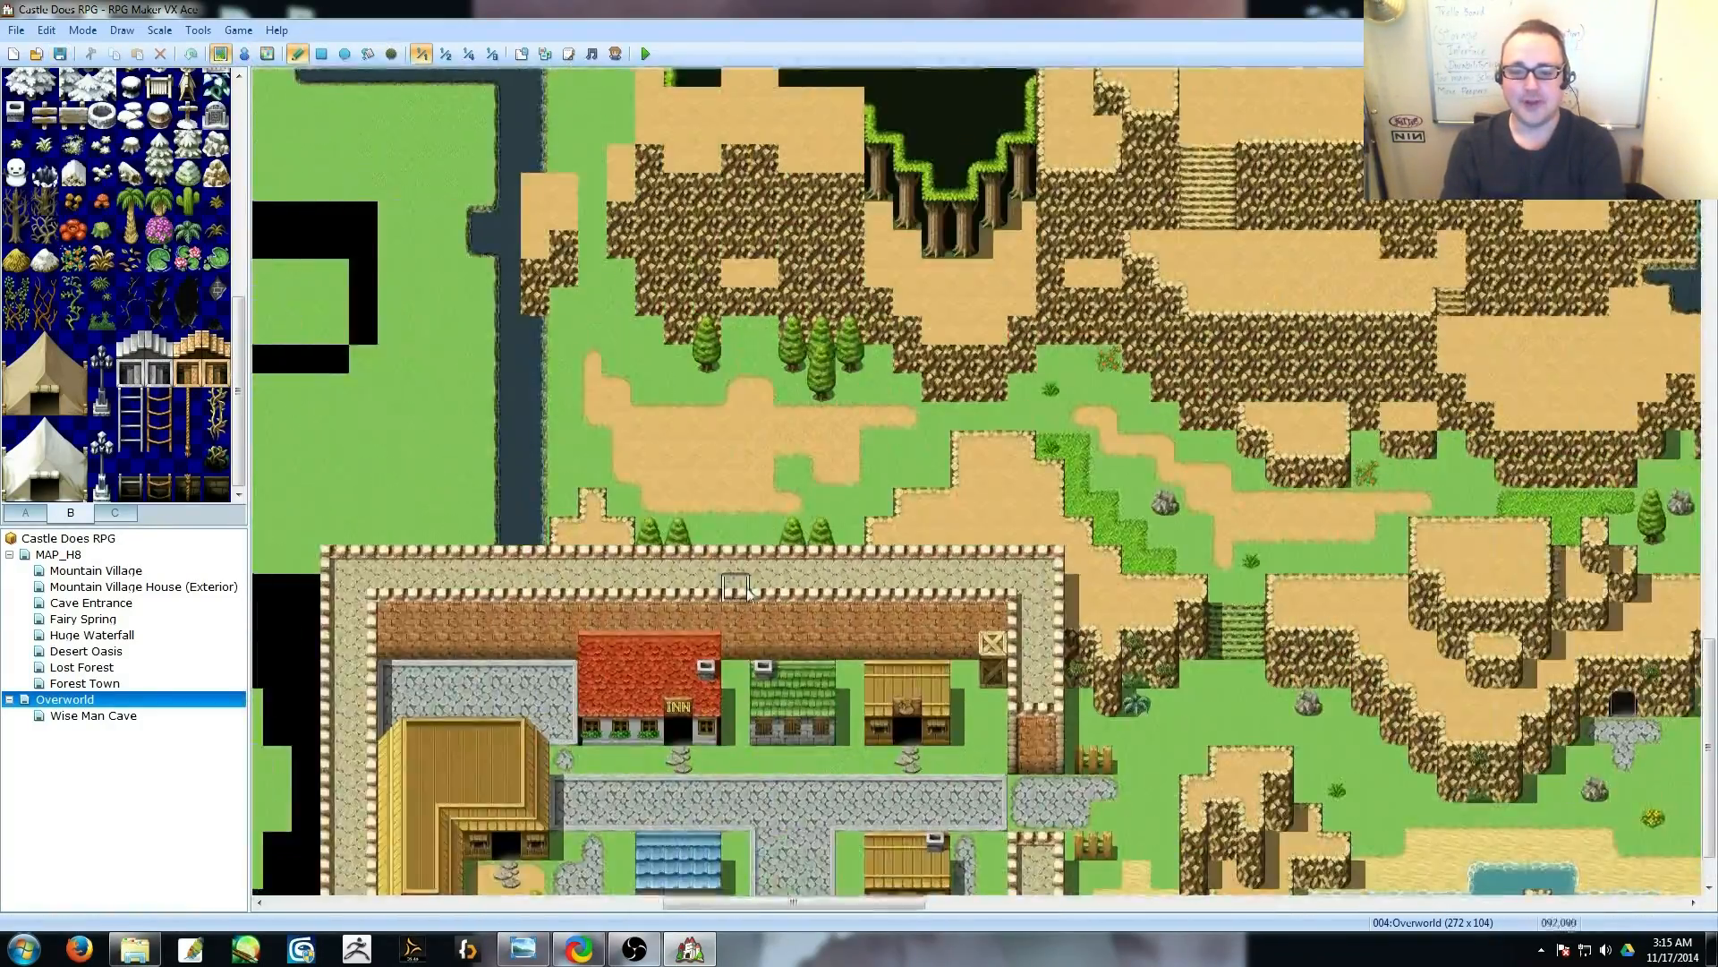
Move the town's large yellow-roofed house three tiles north and fill the vacated ground with the surrounding tile.
right_click_drag(420, 651, 570, 856)
left_click(421, 565)
right_click(592, 566)
left_click(563, 566)
left_click(421, 566)
right_click(521, 824)
left_click_drag(478, 795, 425, 858)
Extend the cleared strip of transparent tiles westward along the northern edge of the detailed region.
left_click(114, 512)
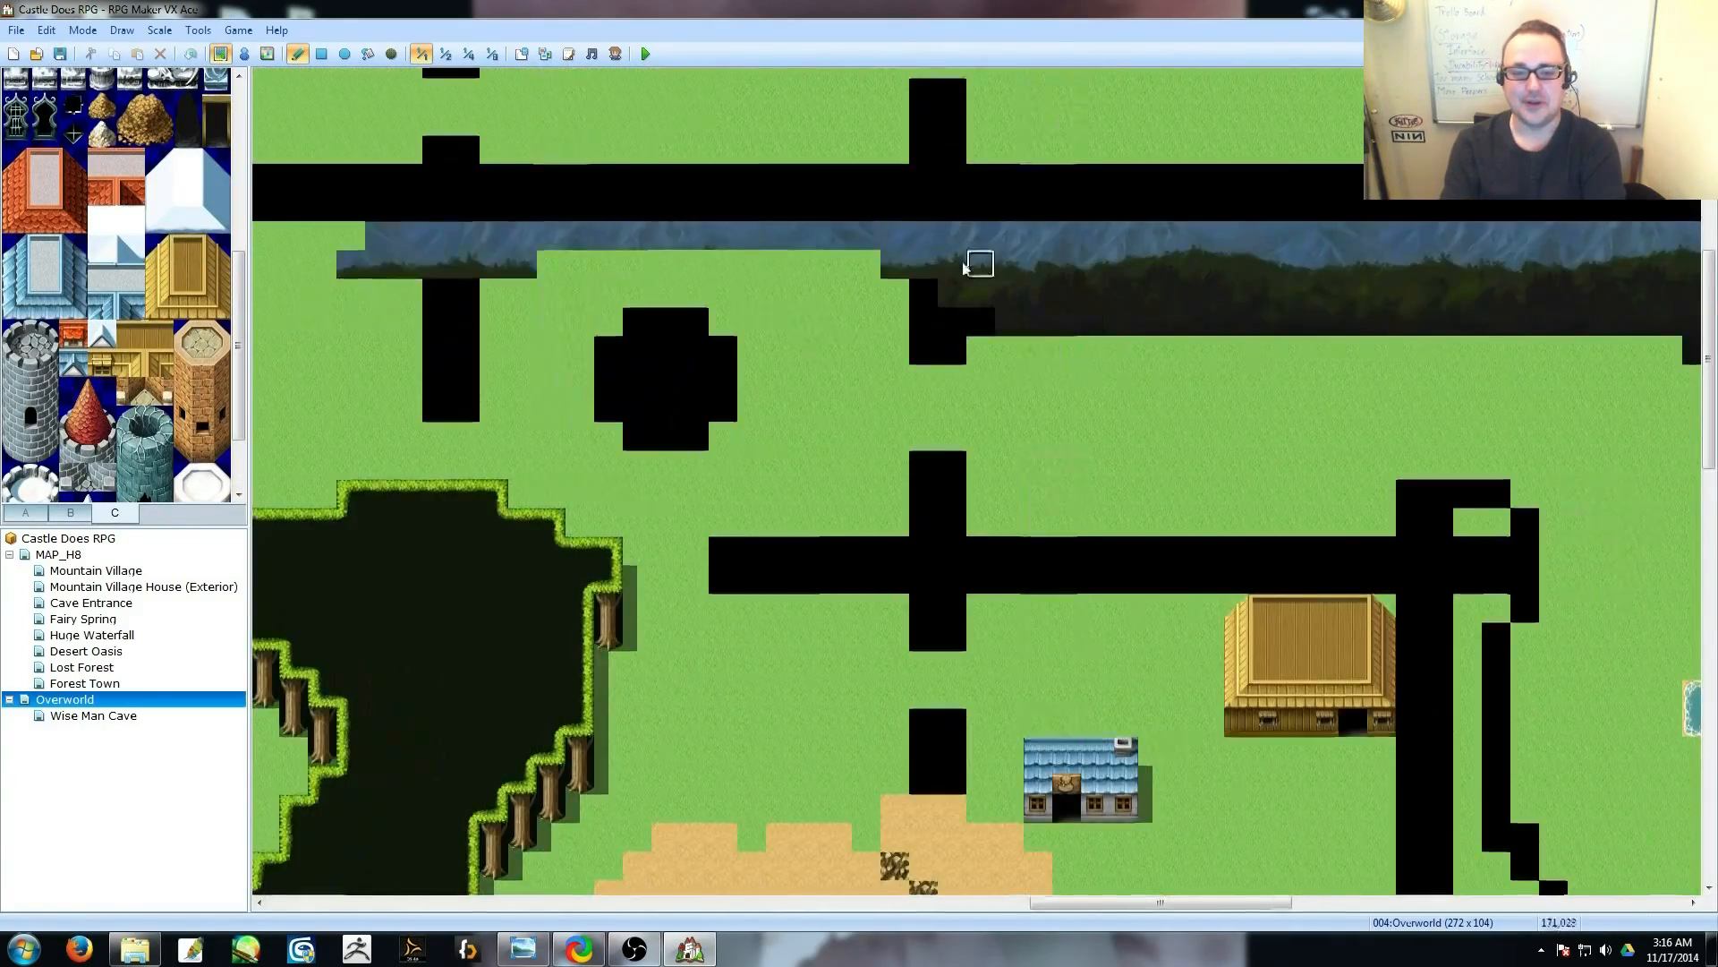
middle_click(965, 268)
left_click_drag(1043, 307, 490, 280)
middle_click(491, 280)
mouse_move(881, 345)
left_mouse_down()
mouse_move(530, 320)
mouse_move(300, 333)
left_mouse_up()
middle_click(300, 333)
left_click_drag(627, 320, 682, 320)
mouse_move(452, 318)
left_mouse_down()
mouse_move(452, 347)
mouse_move(645, 316)
mouse_move(1588, 309)
left_mouse_up()
middle_click(767, 376)
middle_click(895, 326)
left_click_drag(748, 333, 1554, 309)
middle_click(836, 329)
mouse_move(673, 333)
left_mouse_down()
mouse_move(1504, 333)
mouse_move(671, 304)
left_mouse_up()
middle_click(960, 357)
left_click_drag(926, 358, 832, 334)
middle_click(832, 334)
mouse_move(989, 333)
left_mouse_down()
mouse_move(541, 334)
mouse_move(342, 306)
left_mouse_up()
middle_click(342, 306)
left_click_drag(863, 333, 373, 339)
Fill the areas between the cleared northern strip and the lake with copied terrain tiles.
scroll(965, 506, "down", 18)
scroll(965, 485, "up", 16)
mouse_move(1019, 167)
left_mouse_down()
mouse_move(906, 483)
mouse_move(791, 452)
left_mouse_up()
scroll(915, 571, "down", 17)
scroll(917, 573, "up", 19)
right_click(966, 429)
mouse_move(990, 371)
left_mouse_down()
mouse_move(906, 659)
mouse_move(904, 488)
left_mouse_up()
middle_click(644, 327)
right_click(659, 319)
left_click_drag(1113, 286, 344, 339)
middle_click(626, 376)
middle_click(646, 439)
Paint a small dirt ledge with stepped cliff faces at the temple island's southeast corner below the bridge.
right_click(949, 600)
mouse_move(863, 256)
left_mouse_down()
mouse_move(864, 286)
mouse_move(835, 256)
left_mouse_up()
right_click_drag(1001, 682, 1000, 661)
left_click(864, 313)
left_click(835, 342)
left_click(806, 315)
left_click(778, 342)
right_click(910, 266)
left_click(920, 256)
Continue the stepped cliff faces westward along the temple island's southern shore.
right_click_drag(864, 285, 778, 370)
left_click(749, 315)
left_click(720, 344)
left_click_drag(691, 371, 520, 344)
left_click(603, 399)
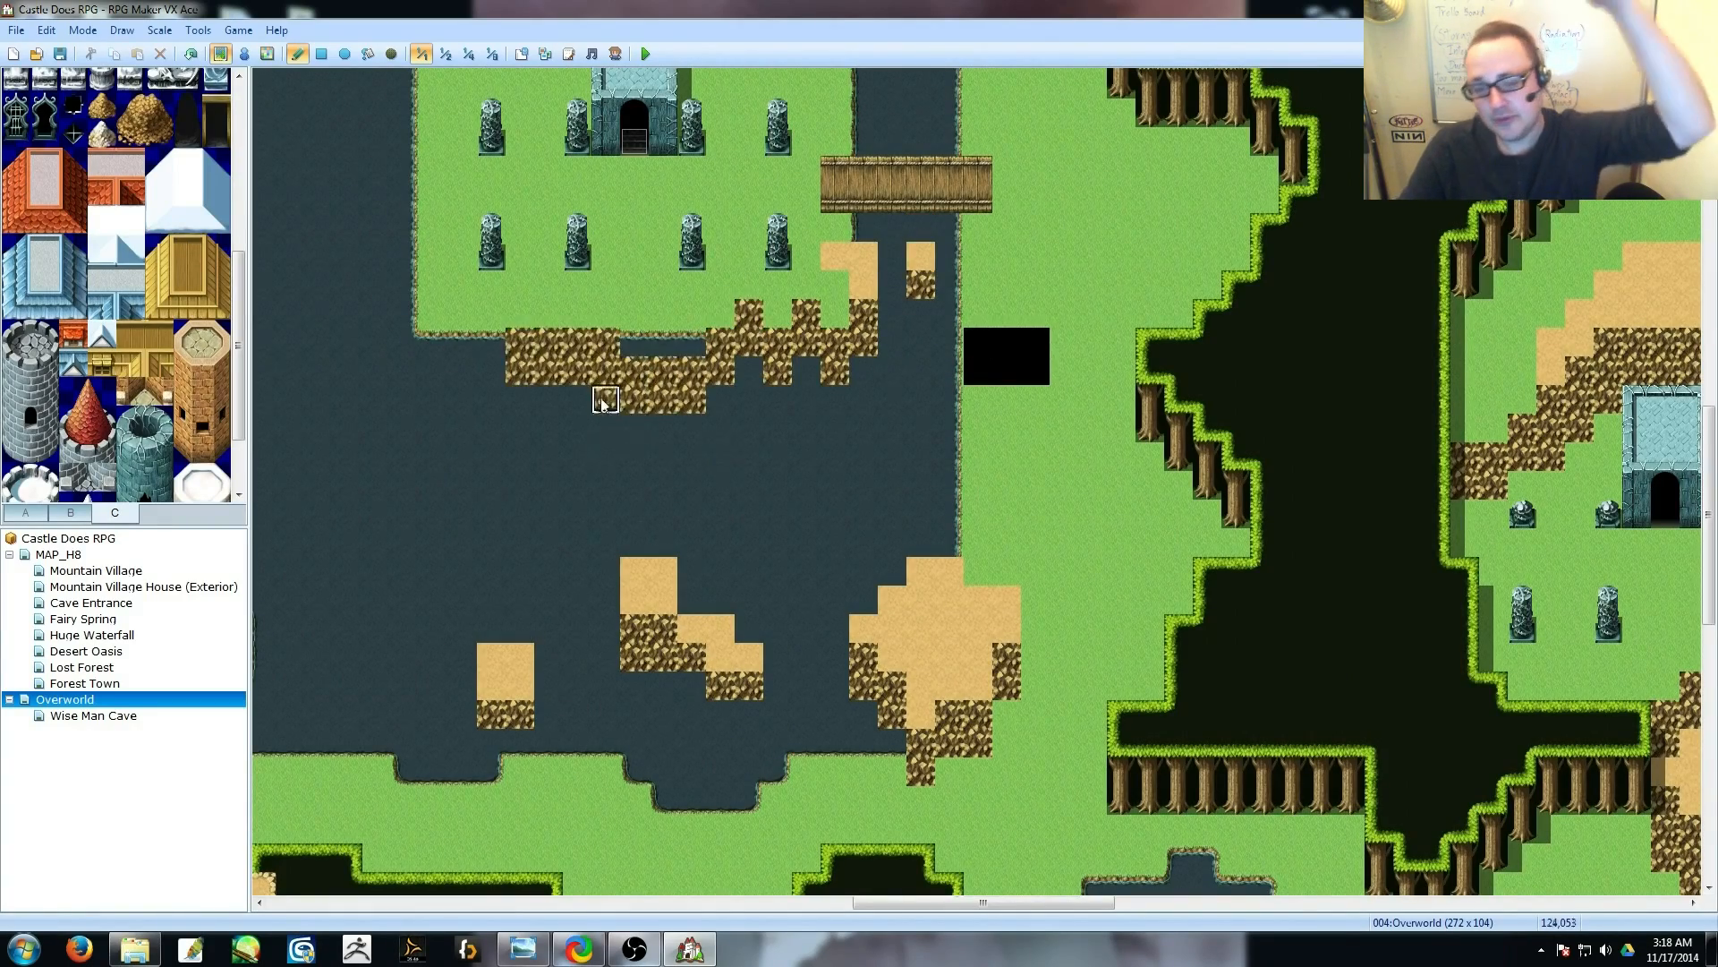
middle_click(602, 404)
middle_click(586, 390)
Extend the cliff faces around the temple island's southwest shore and add a shoreline edge along the cliff base.
right_click_drag(667, 478, 667, 506)
left_click(639, 448)
left_click_drag(610, 448, 553, 392)
right_click(582, 450)
mouse_move(601, 478)
left_mouse_down()
mouse_move(788, 535)
mouse_move(1012, 478)
left_mouse_up()
left_click(1068, 420)
Paint a raised dirt ledge above the temple island's southern cliffs and continue it up the western shore.
left_click_drag(1011, 392, 985, 449)
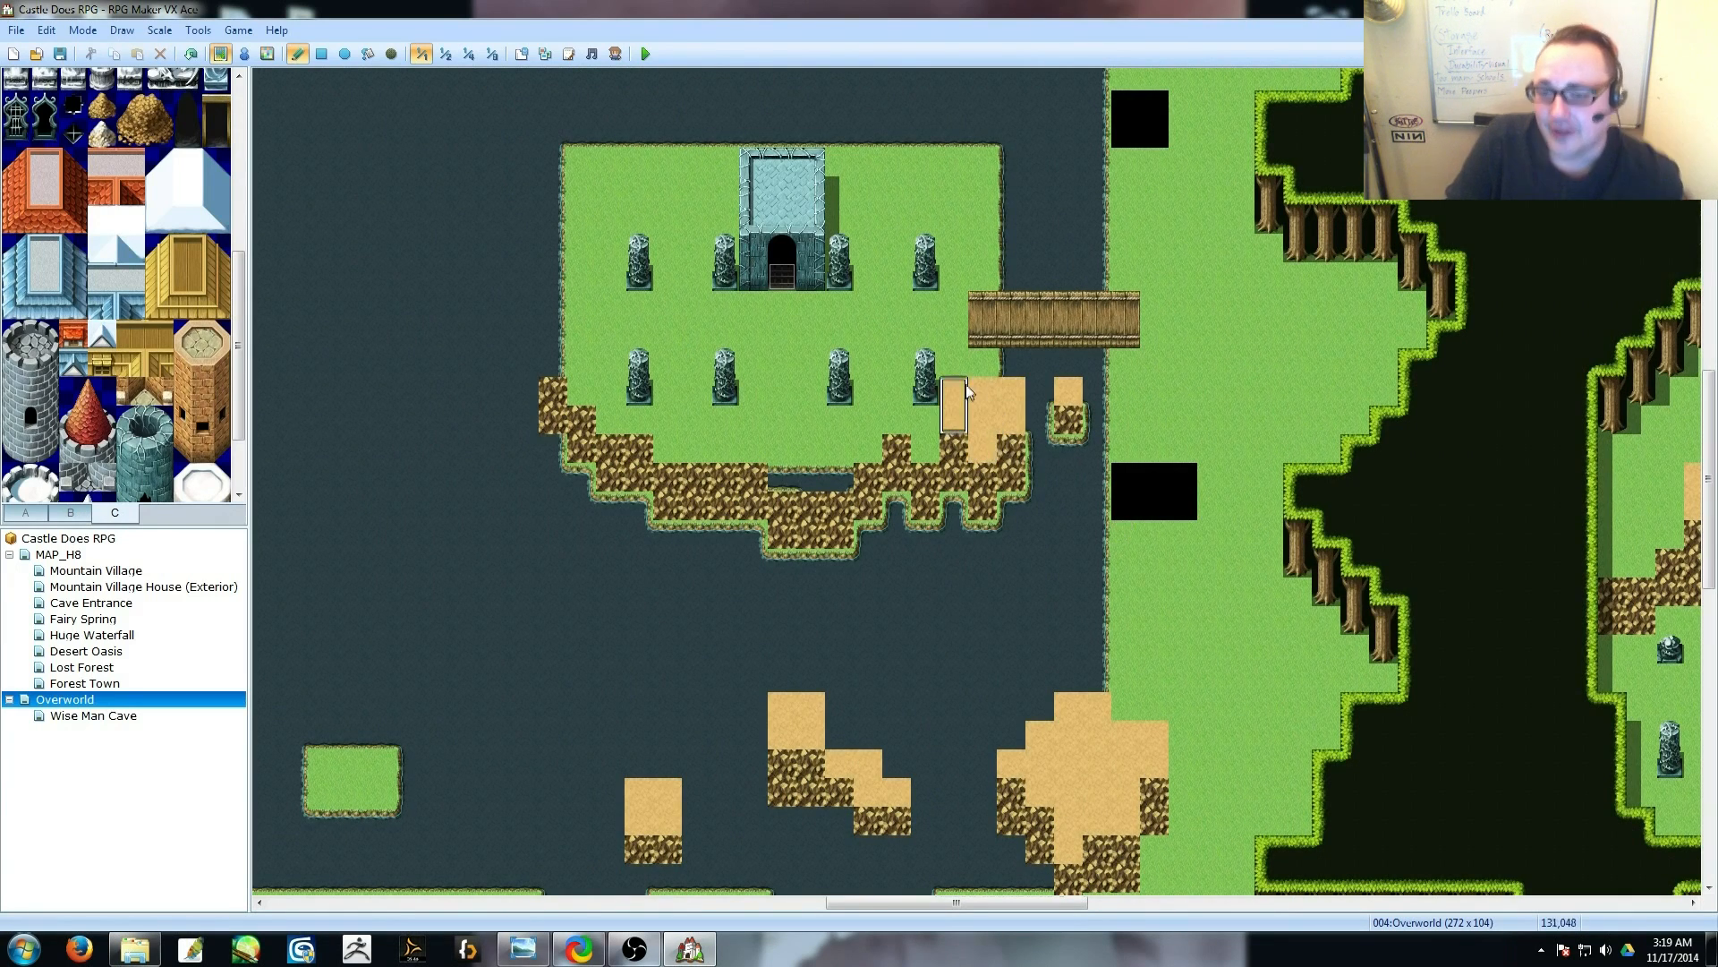
right_click_drag(984, 449, 986, 477)
mouse_move(982, 421)
left_mouse_down()
mouse_move(782, 448)
mouse_move(582, 377)
mouse_move(552, 133)
left_mouse_up()
left_click_drag(553, 133, 525, 334)
right_click(553, 392)
left_click_drag(525, 392, 525, 306)
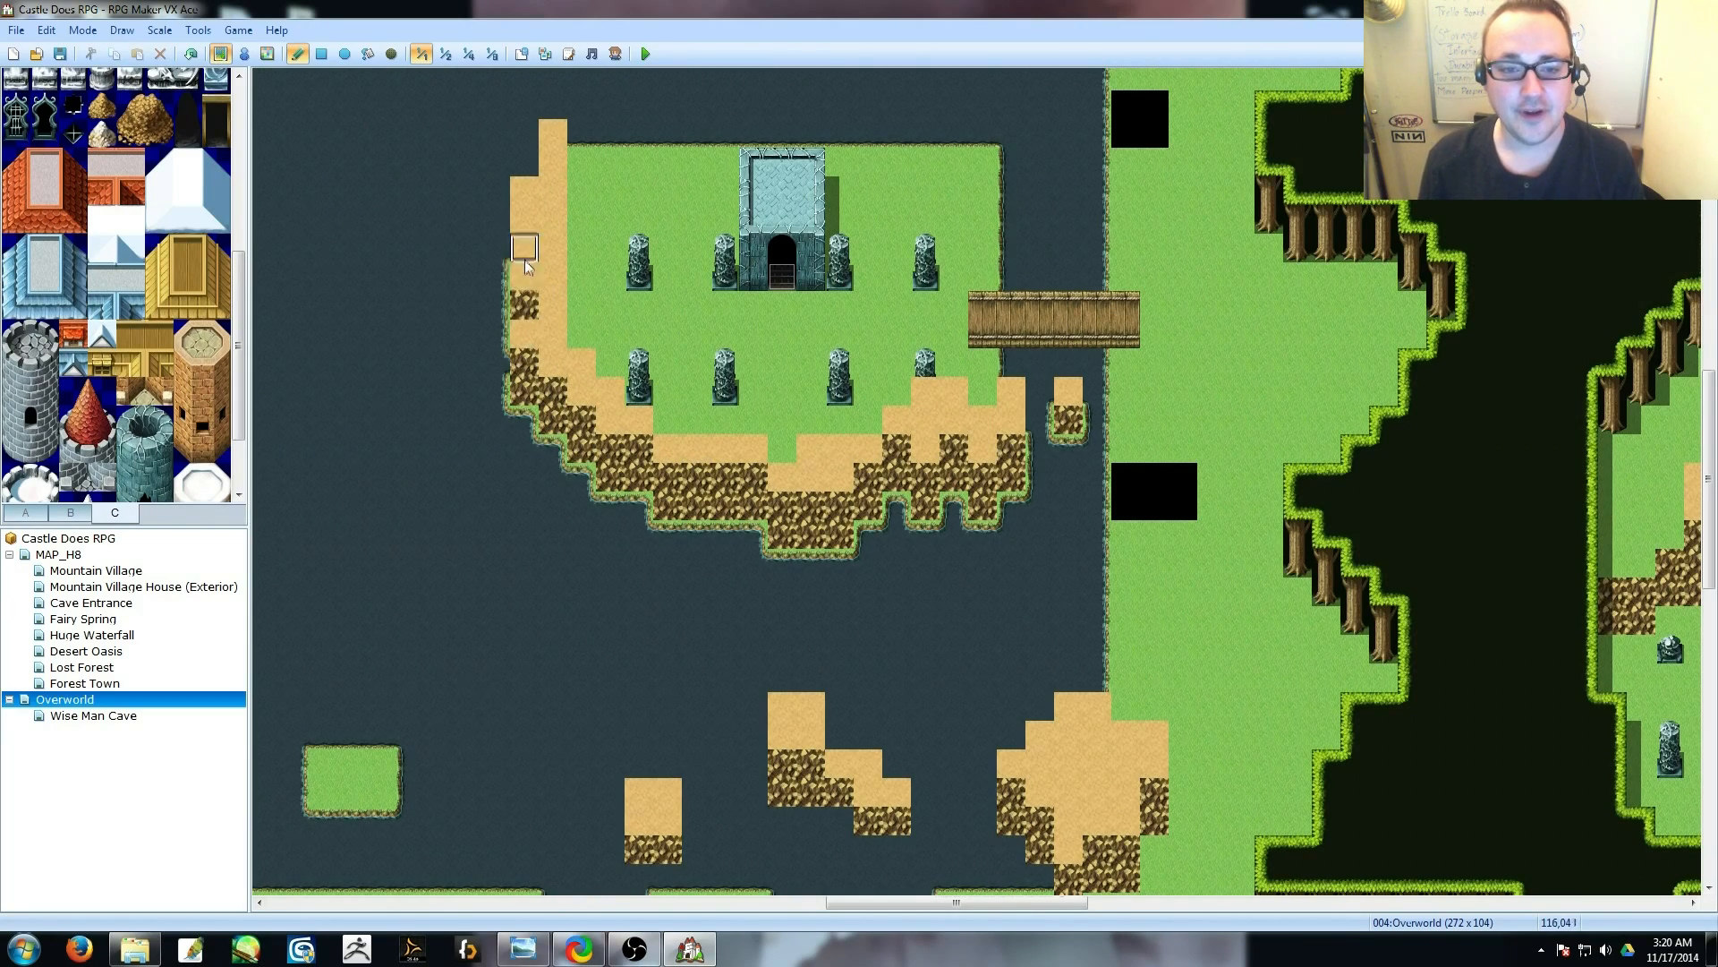
Paint a dirt plateau with cliff faces along the temple island's northern shore, behind the temple and down to the bridge.
scroll(528, 179, "up", 3)
mouse_move(631, 273)
left_mouse_down()
mouse_move(707, 233)
mouse_move(779, 295)
mouse_move(902, 296)
mouse_move(975, 264)
mouse_move(1088, 354)
mouse_move(1091, 259)
mouse_move(997, 224)
mouse_move(660, 223)
mouse_move(607, 251)
left_mouse_up()
right_click(722, 314)
left_click(691, 279)
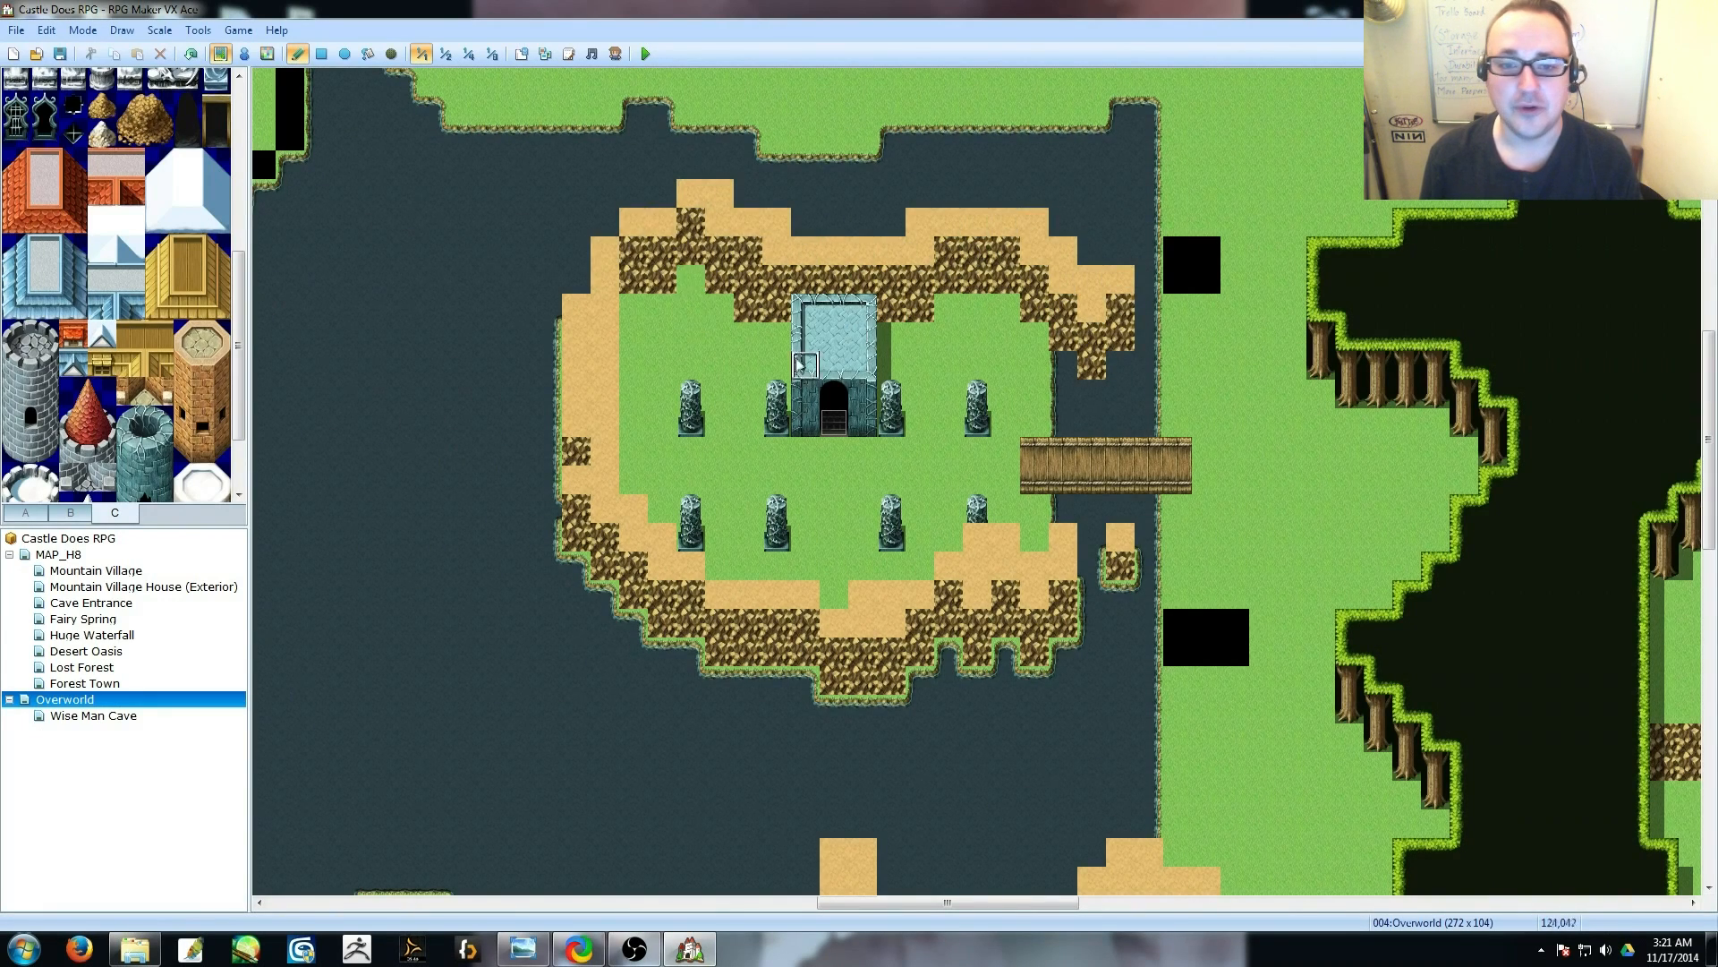
left_click_drag(1092, 365, 1120, 337)
left_click(607, 253)
left_click(605, 313)
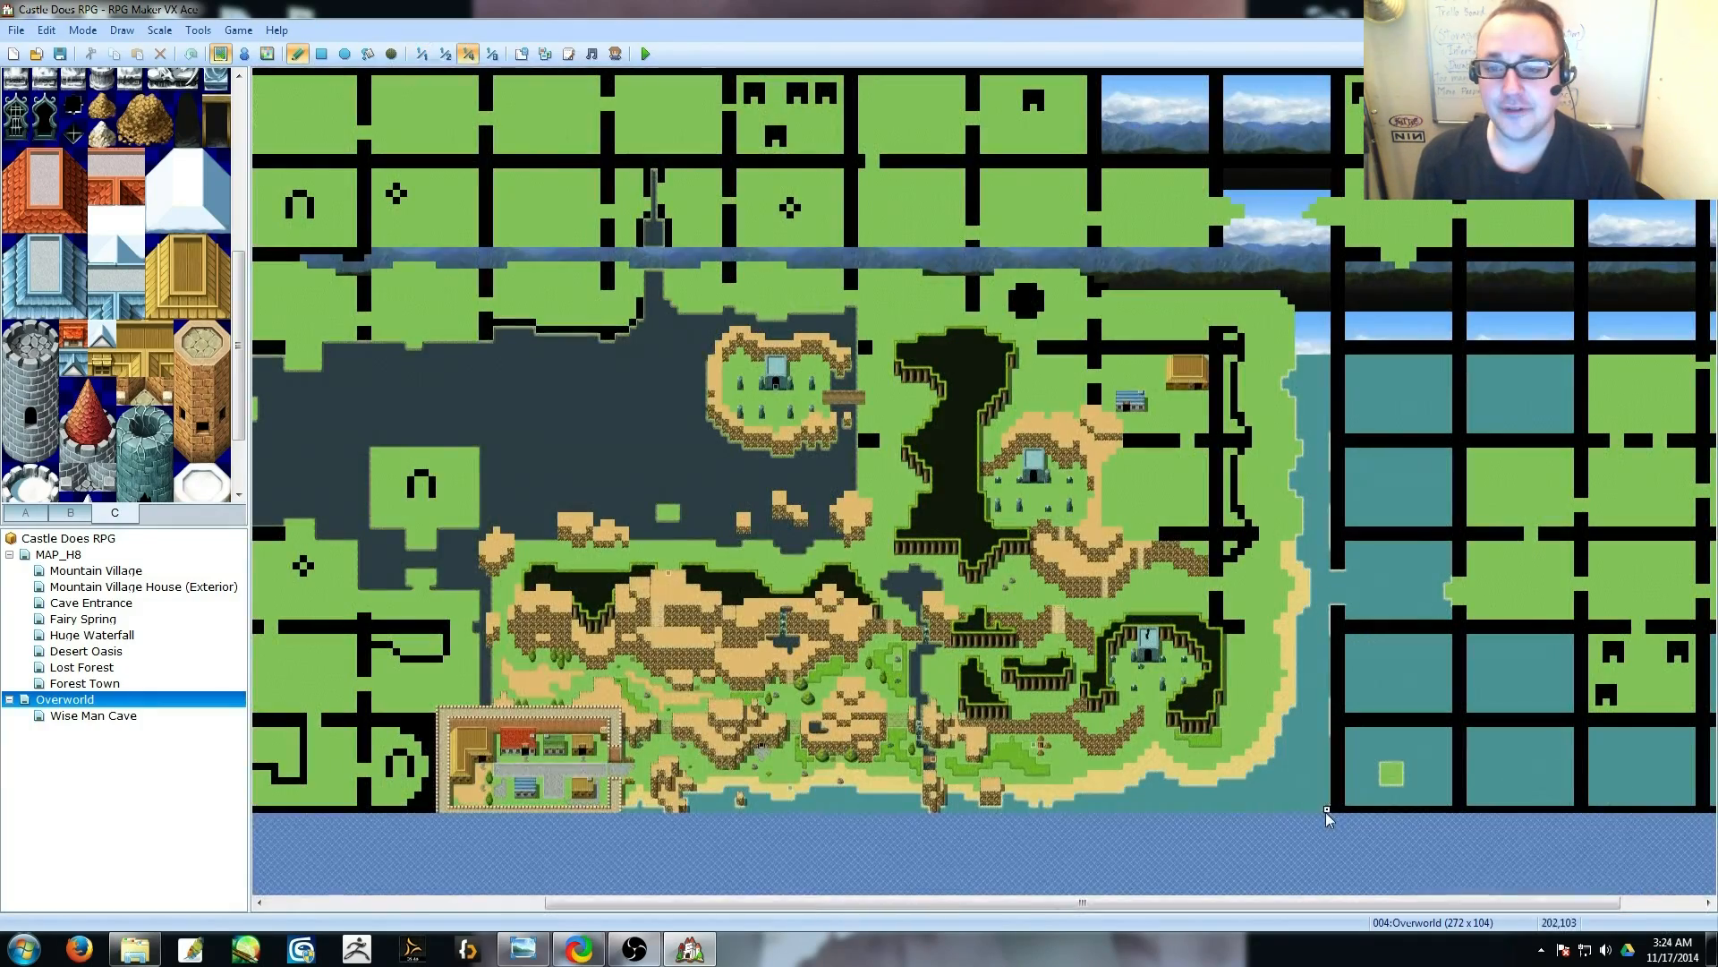
Paste a copy of the detailed southeastern region at the overworld's northwest corner and relocate its events there.
scroll(537, 403, "left", 5)
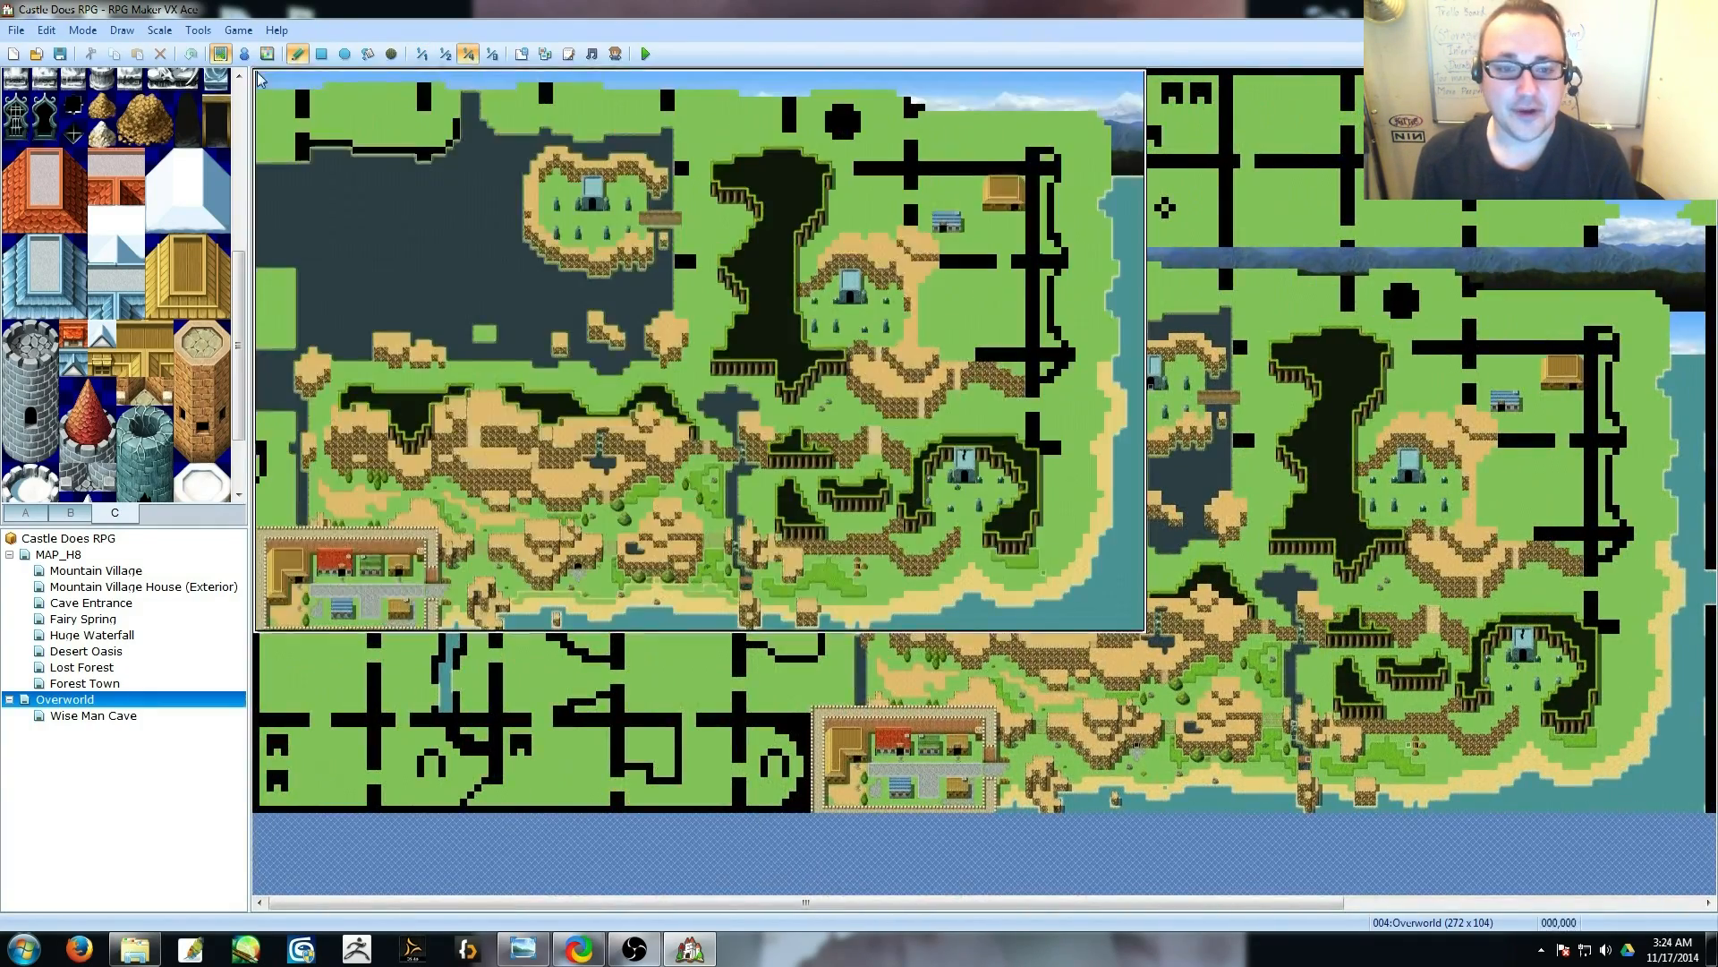
key("F6")
scroll(1117, 746, "right", 3)
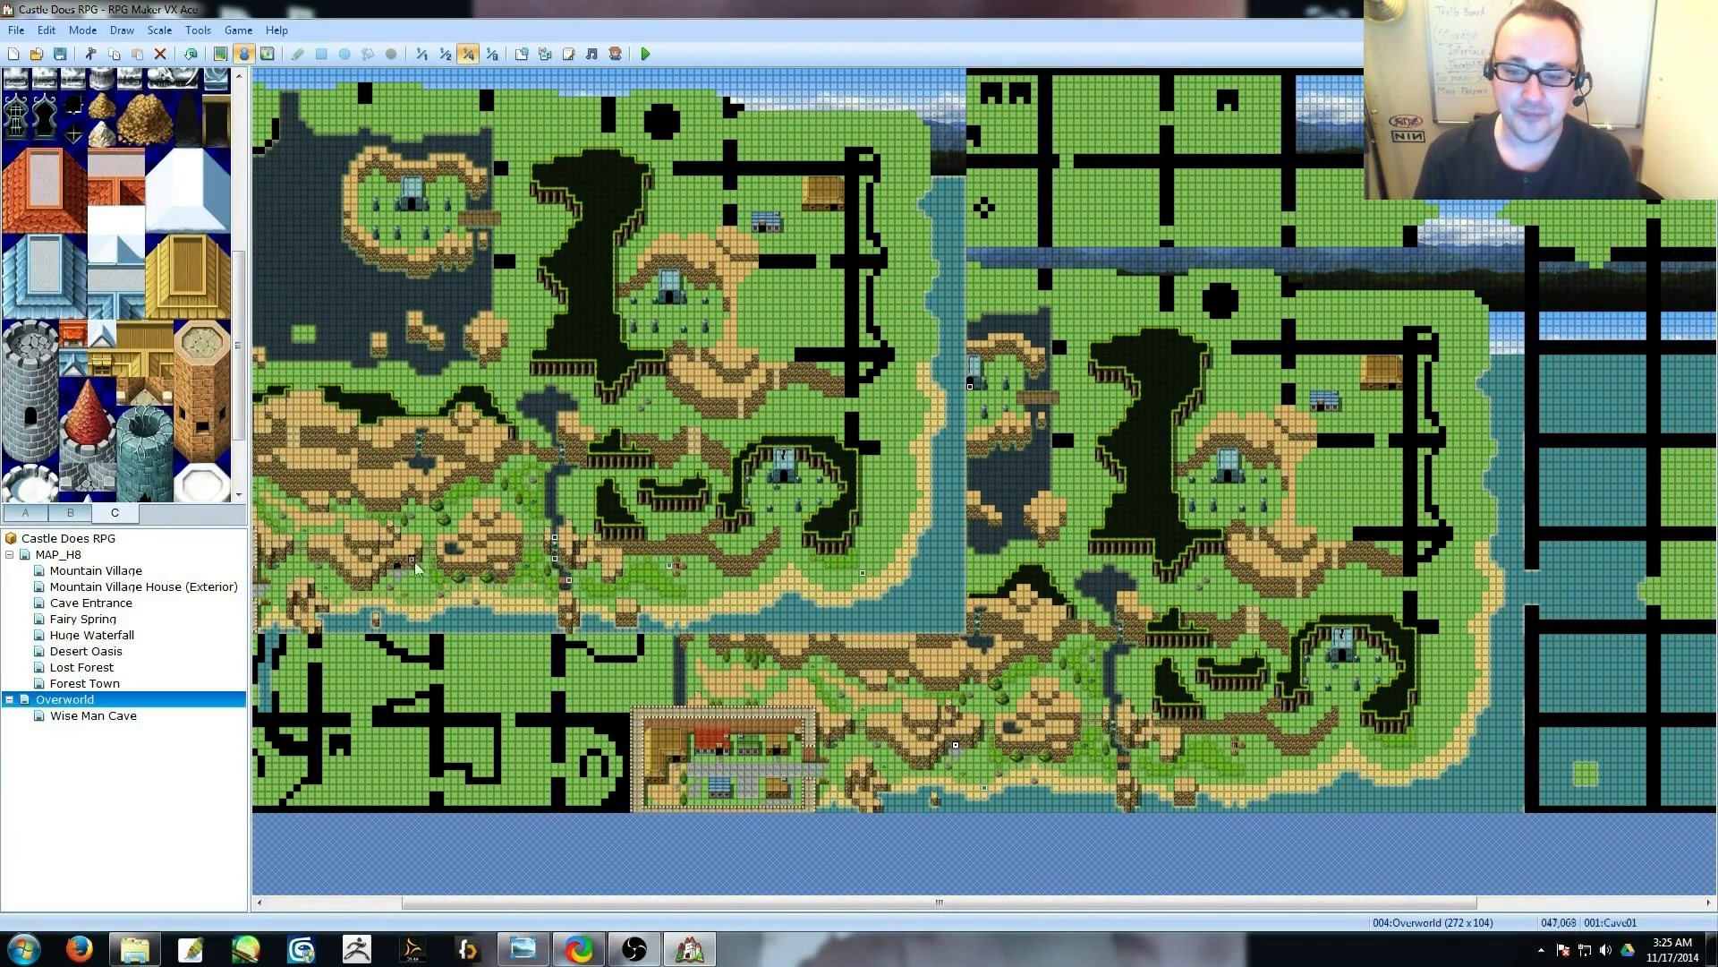
scroll(417, 569, "left", 3)
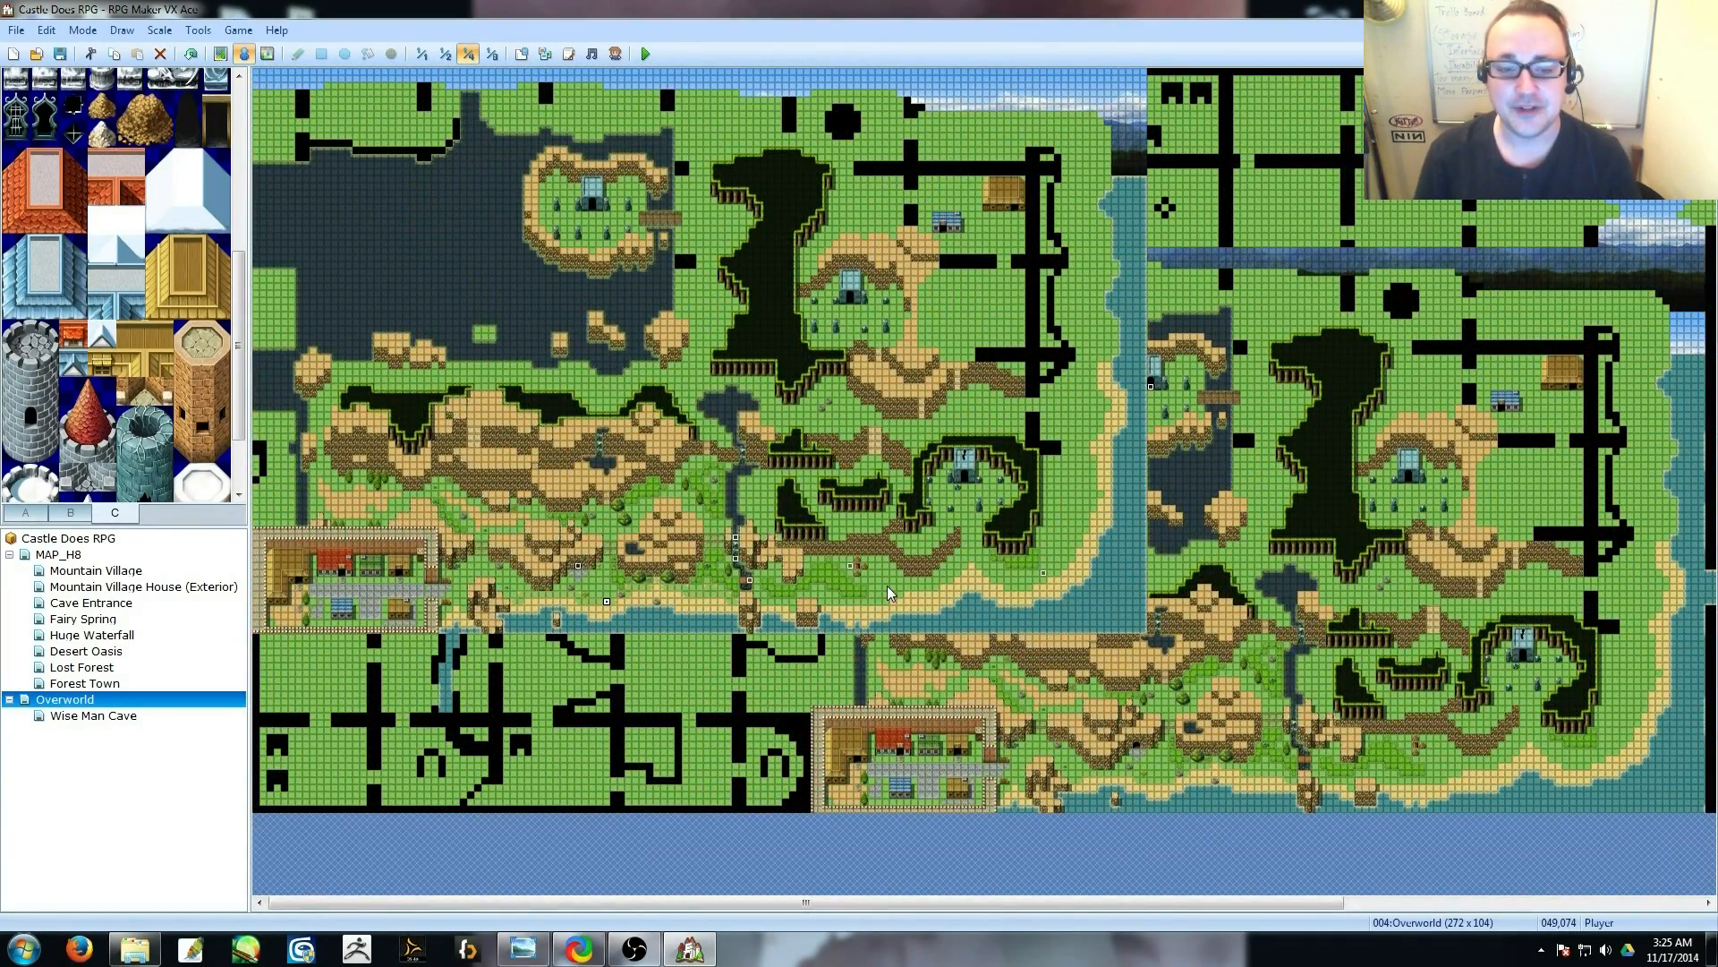
Resize the Overworld map to a width of 248 and a height of 79.
right_click(138, 699)
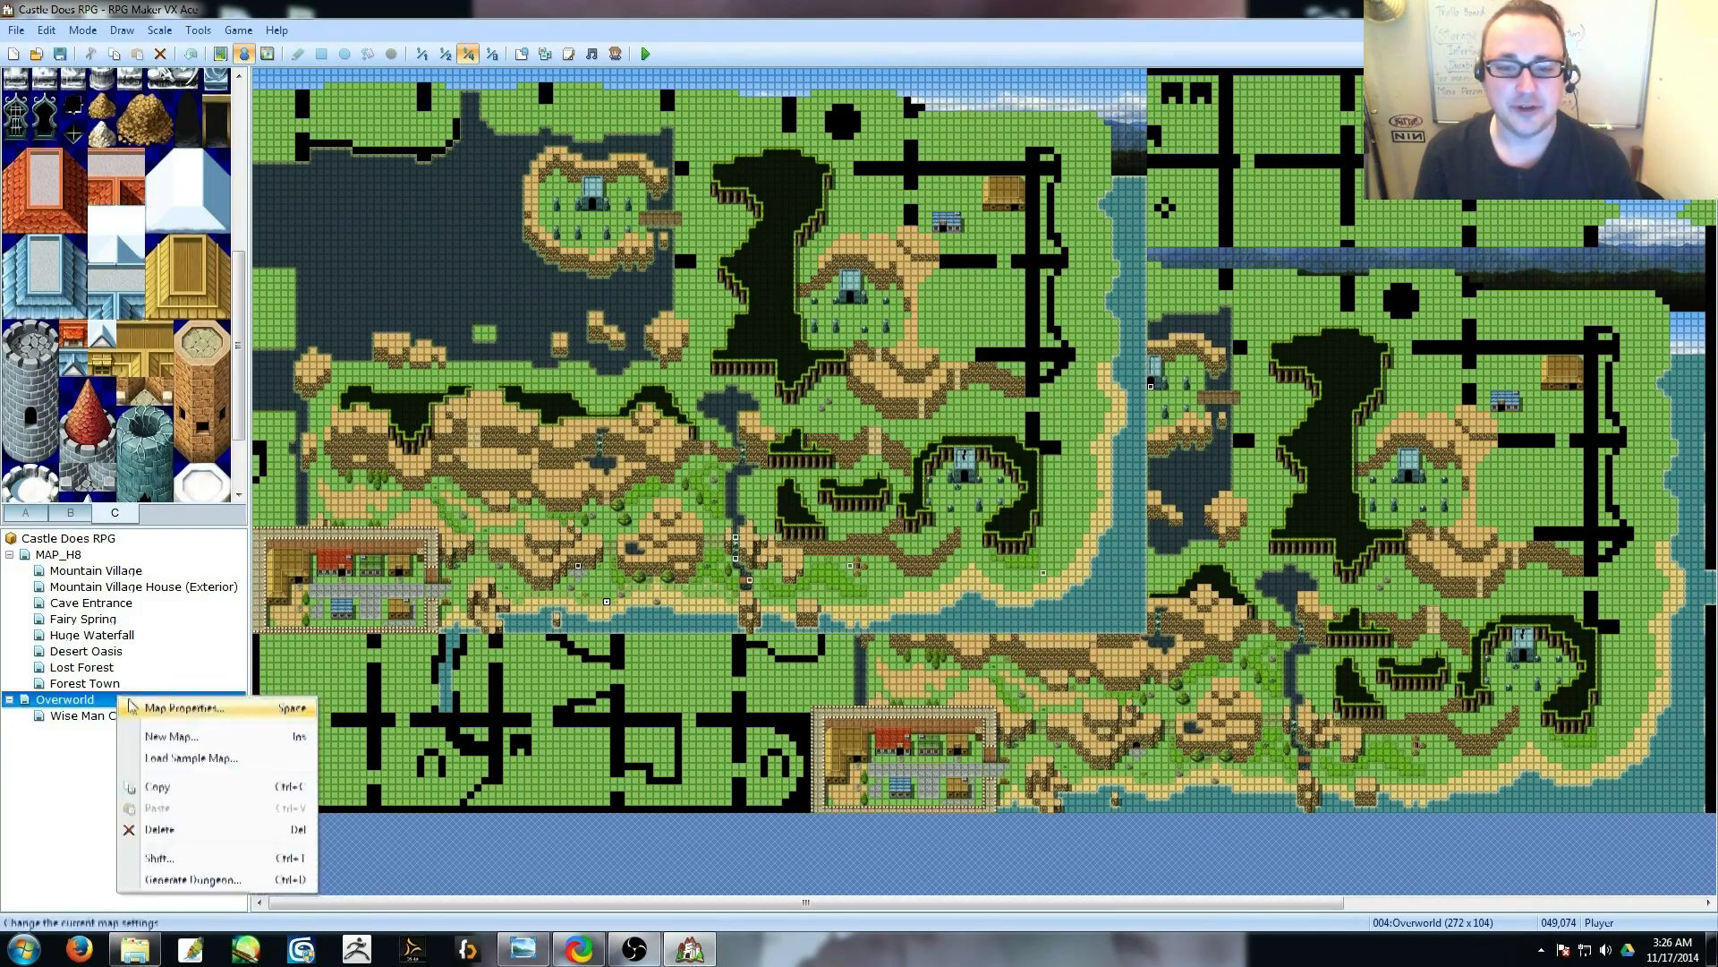
left_click(179, 712)
left_click(591, 407)
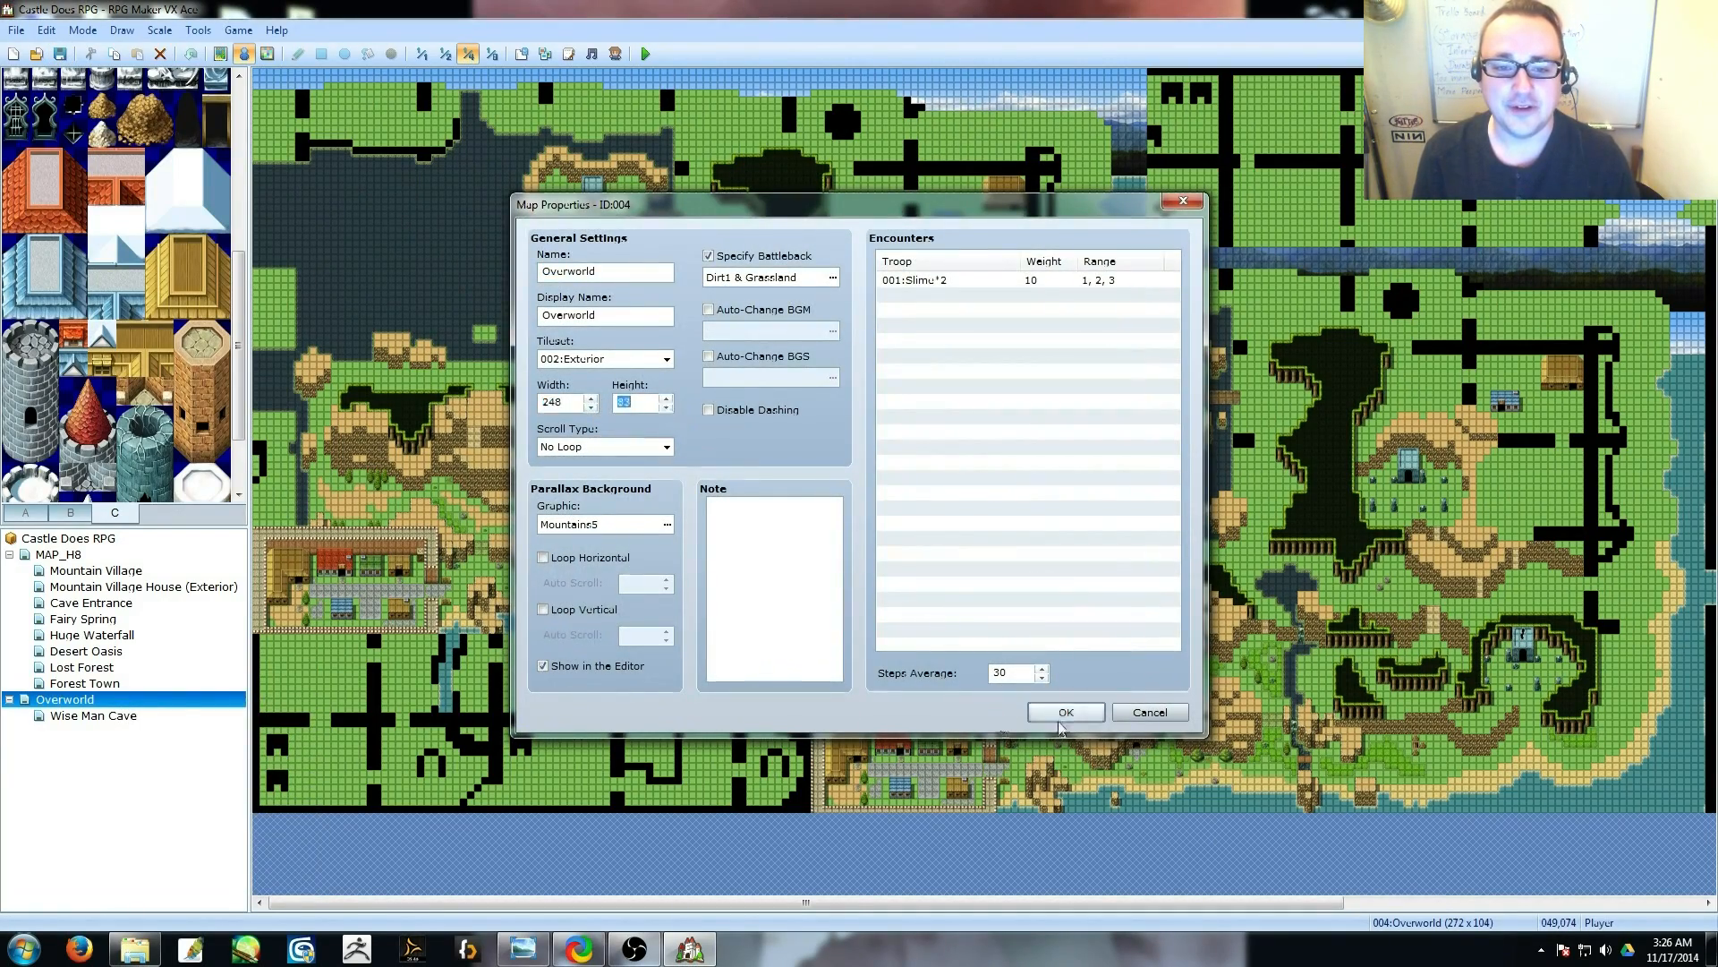
left_click(1059, 718)
right_click(115, 699)
left_click(135, 710)
triple_click(667, 409)
left_click(1062, 716)
right_click(114, 699)
left_click(134, 710)
left_click(667, 408)
left_click(1065, 713)
Reduce the Overworld map's width to 207.
left_click_drag(967, 902, 1226, 904)
right_click(114, 699)
left_click(134, 710)
left_click(591, 410)
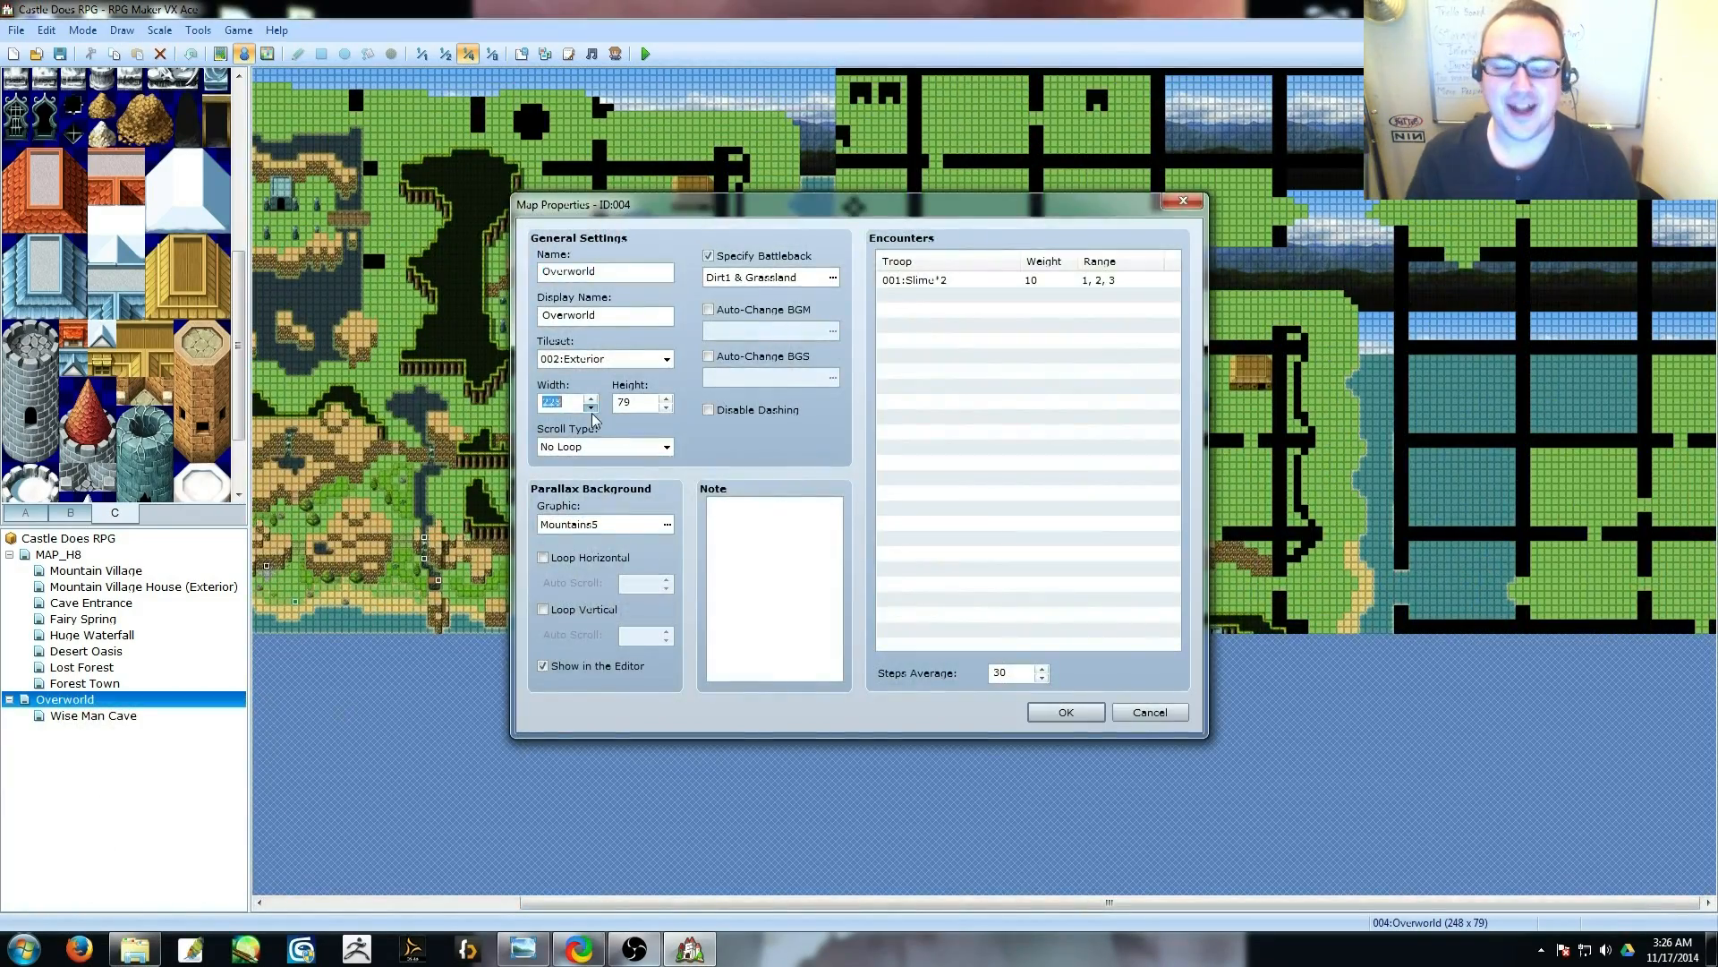
left_click(1065, 713)
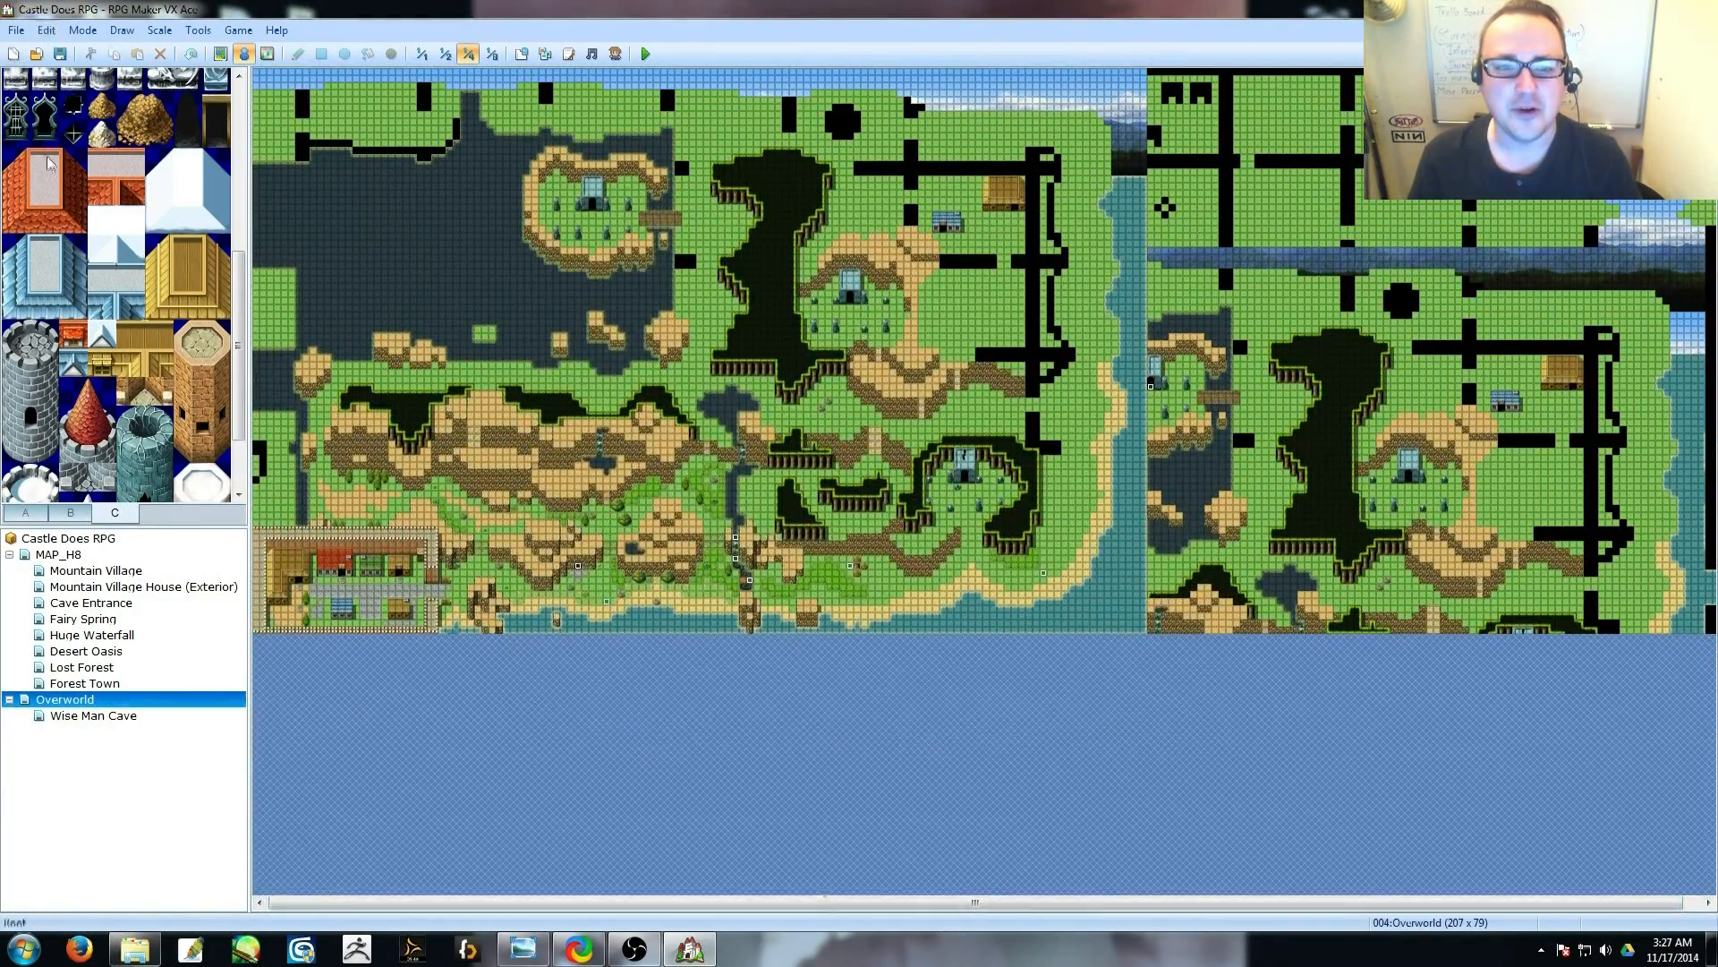
right_click(114, 699)
left_click(134, 710)
left_click(668, 408)
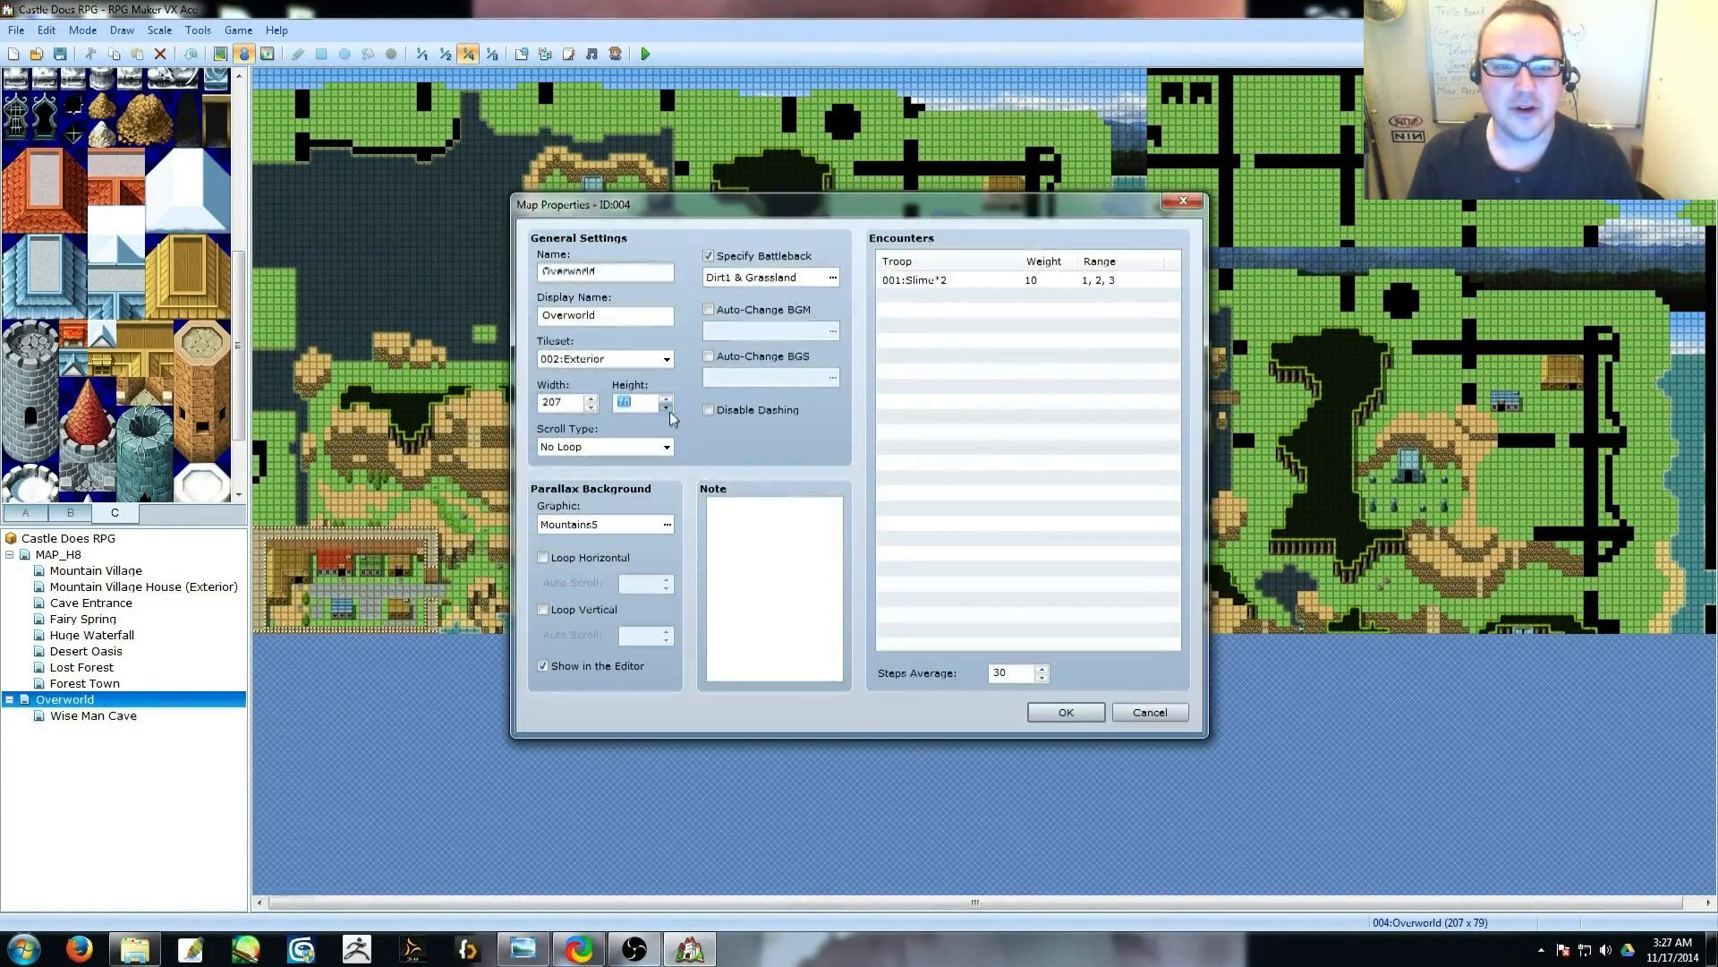
left_click(1150, 714)
Reduce the Overworld map's width to 183.
right_click(114, 699)
left_click(135, 710)
left_click(591, 408)
left_click(1065, 713)
Reduce the Overworld map's width in stages to 133.
right_click(114, 699)
left_click(135, 710)
left_click(591, 408)
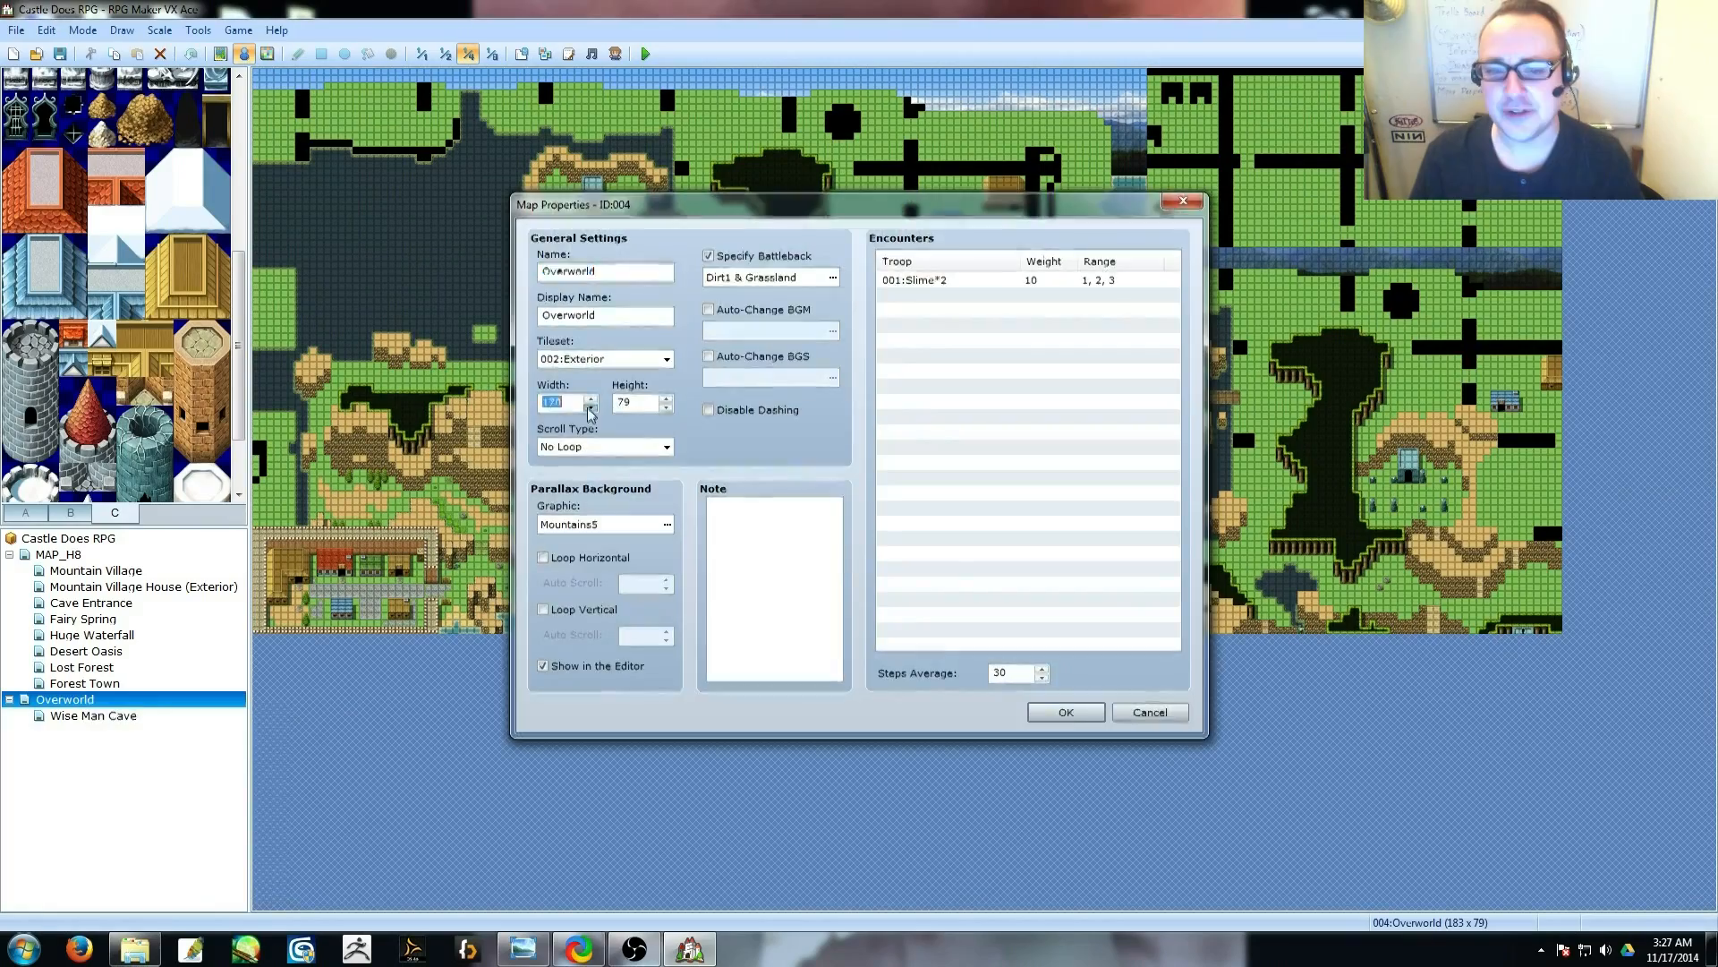
left_click(1065, 713)
right_click(115, 699)
left_click(135, 710)
left_click(591, 408)
left_click(1065, 714)
right_click(115, 699)
left_click(135, 710)
left_click(590, 408)
left_click(1065, 714)
Set the Overworld map's width to 125 so it ends just beyond the eastern coast.
right_click(114, 699)
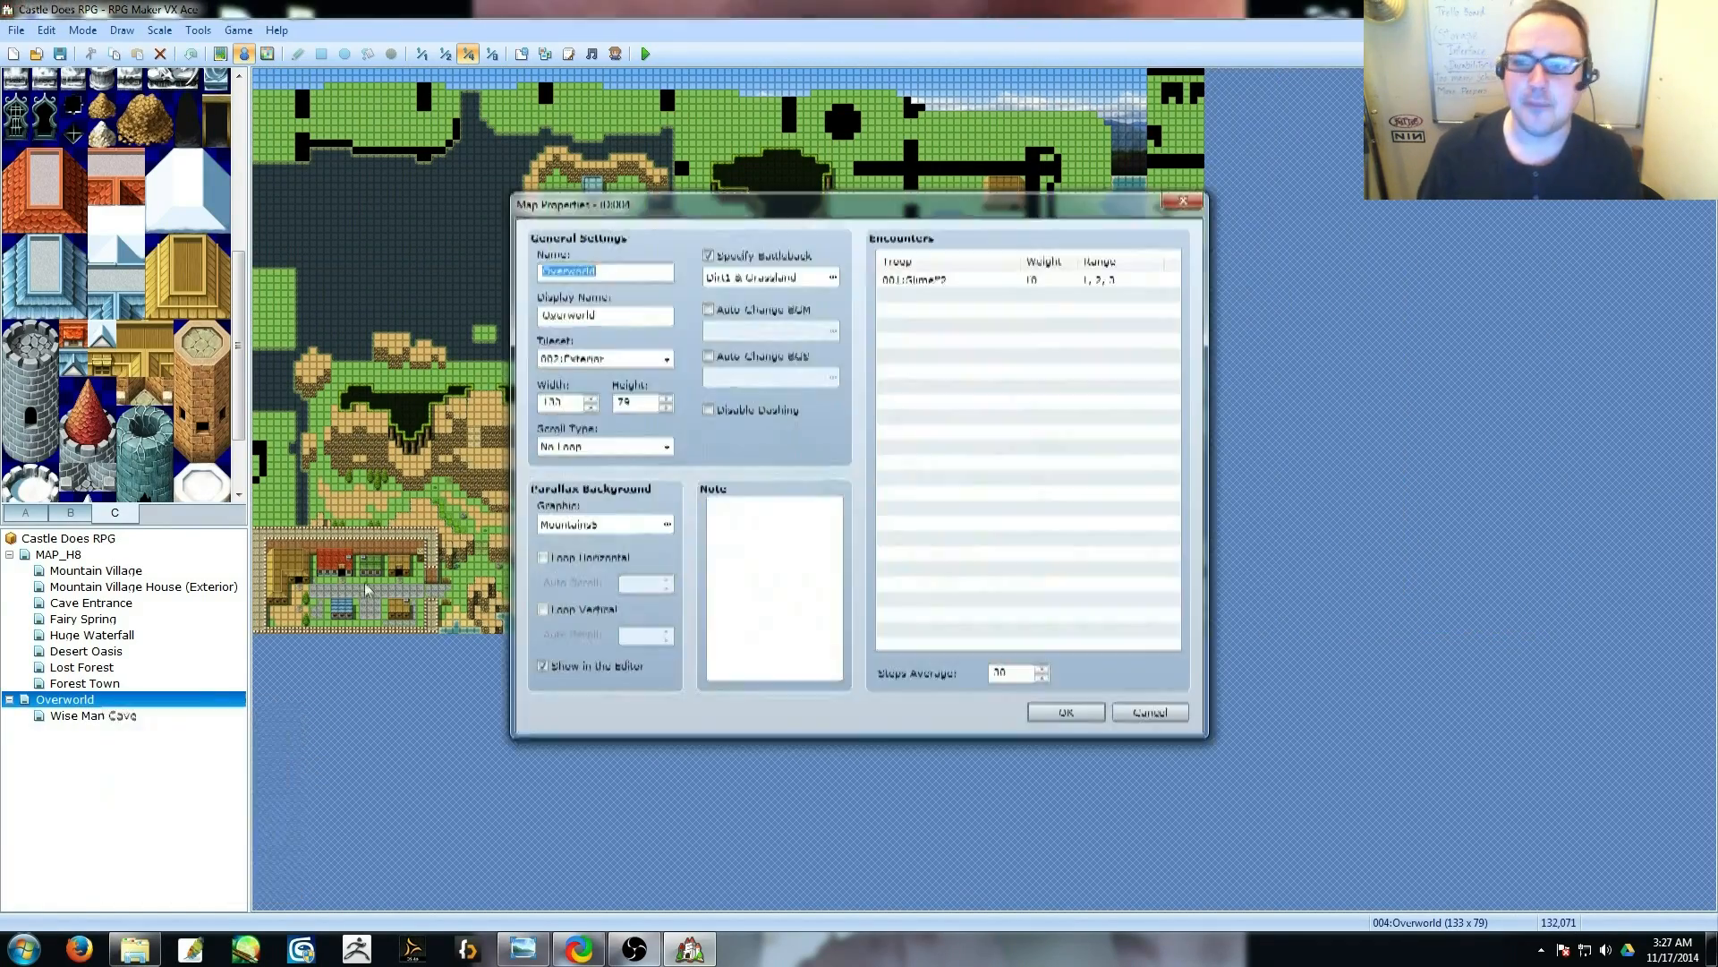
left_click(148, 719)
left_click(590, 408)
left_click(1065, 713)
Examine the cropped overworld's eastern coast and edge at full scale in map editing mode.
left_click(422, 53)
scroll(728, 491, "down", 8)
left_click(220, 54)
left_click_drag(914, 903, 1398, 903)
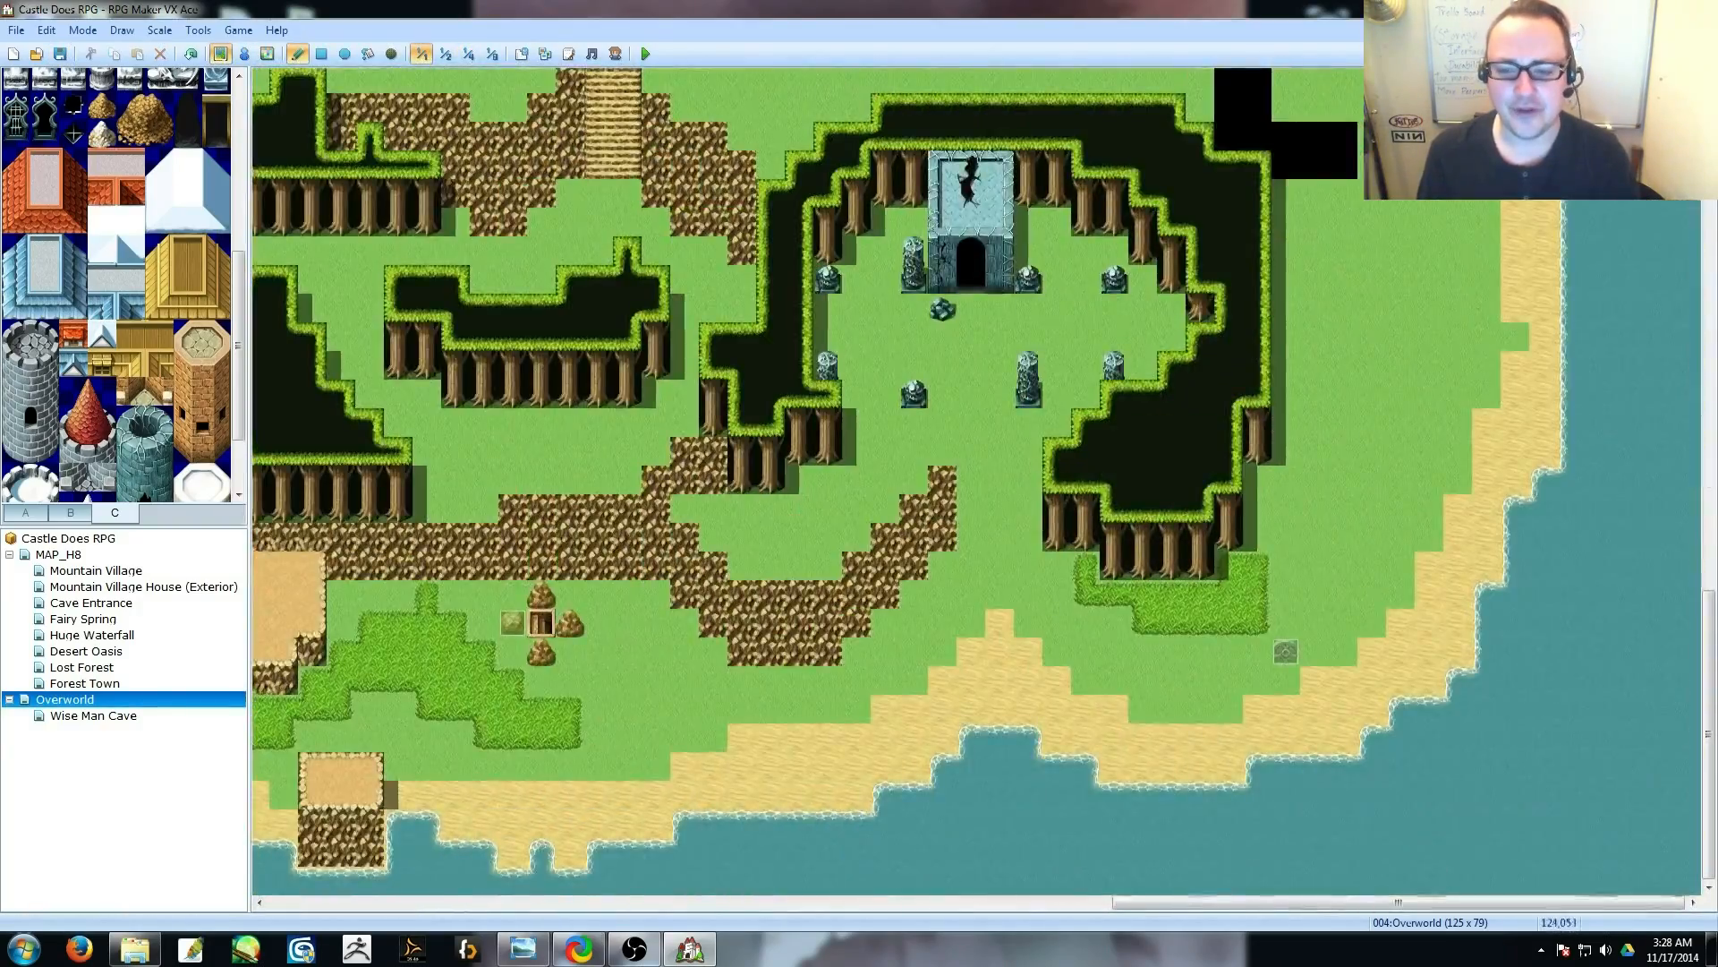
left_click(1710, 412)
left_click(1710, 269)
left_click_drag(1710, 231, 1709, 461)
Fill the strip along the overworld's western edge with lake water, replacing the leftover grass and black wall.
left_click_drag(1399, 903, 555, 903)
right_click(438, 495)
left_click_drag(410, 520, 381, 235)
right_click_drag(524, 291, 572, 368)
mouse_move(354, 309)
left_mouse_down()
mouse_move(356, 483)
mouse_move(410, 667)
left_mouse_up()
scroll(314, 464, "down", 13)
right_click_drag(410, 387, 326, 537)
left_click_drag(430, 317, 404, 555)
Extend the dirt cliff on the western shore outward into the water.
right_click_drag(496, 415, 496, 387)
left_click(468, 416)
left_click(445, 419)
mouse_move(467, 388)
left_mouse_down()
mouse_move(380, 442)
mouse_move(382, 360)
left_mouse_up()
Clean up the shoreline fringe around the dirt outcrops along the lake's southern shore.
scroll(570, 503, "up", 5)
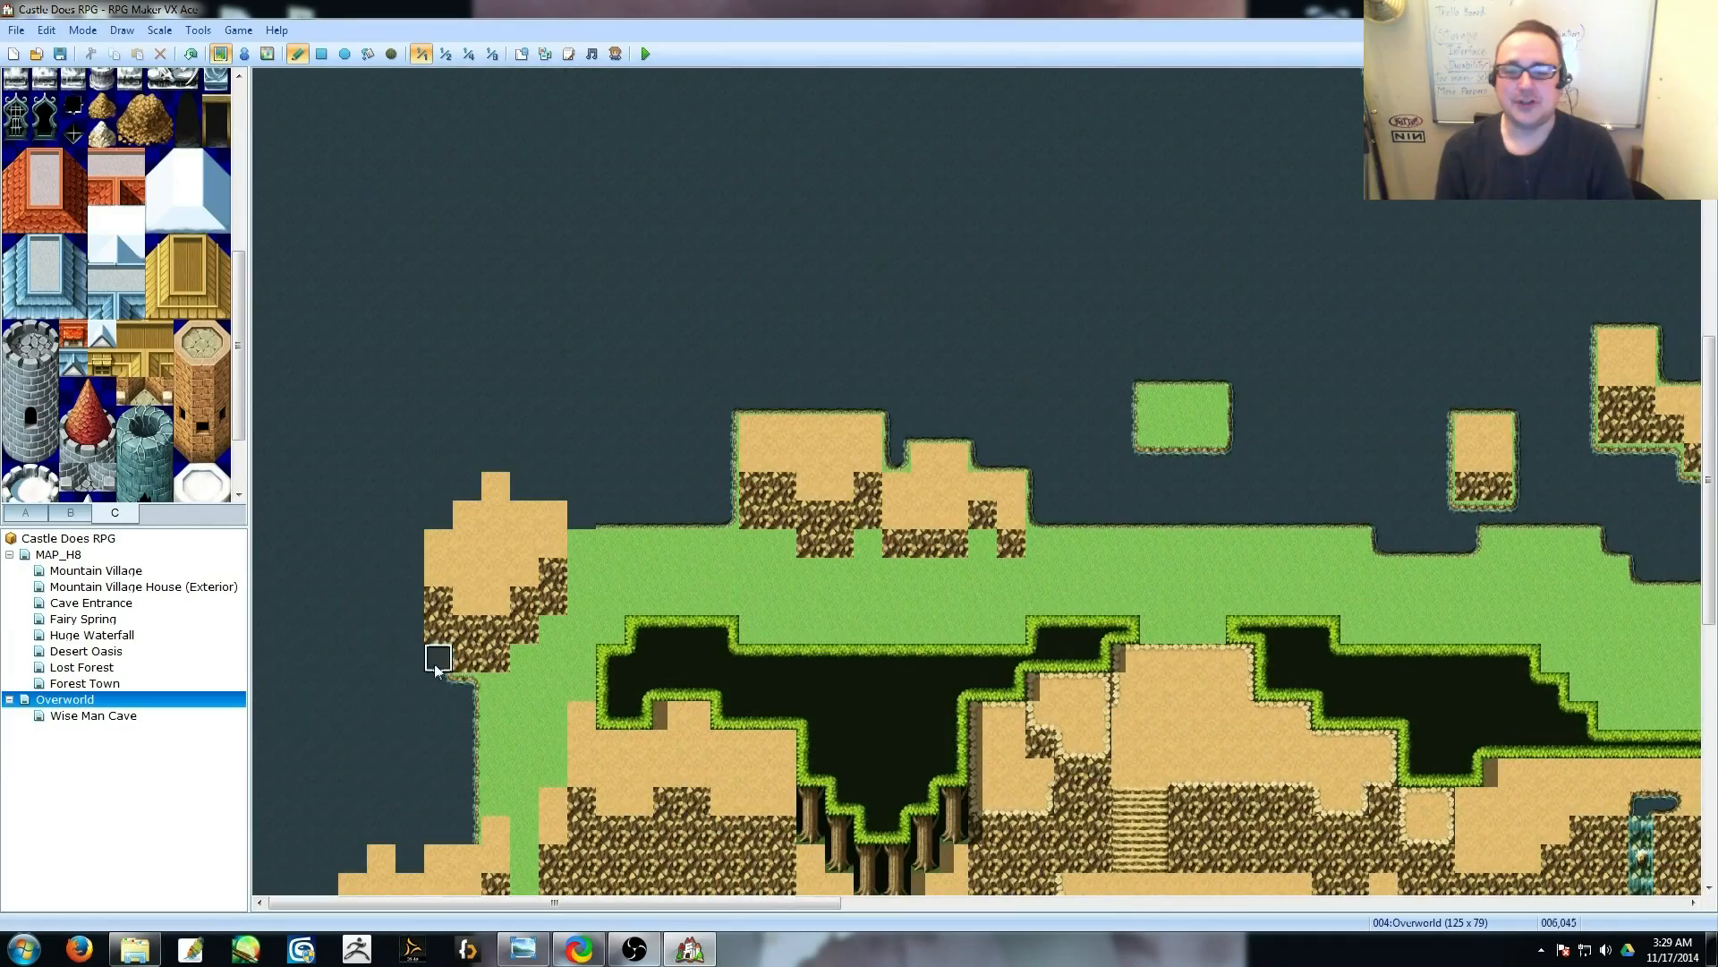
mouse_move(438, 573)
left_mouse_down()
mouse_move(439, 630)
mouse_move(495, 686)
left_mouse_up()
mouse_move(724, 514)
left_mouse_down("shift")
mouse_move(868, 400)
mouse_move(1040, 512)
left_mouse_up("shift")
scroll(1054, 436, "right", 2)
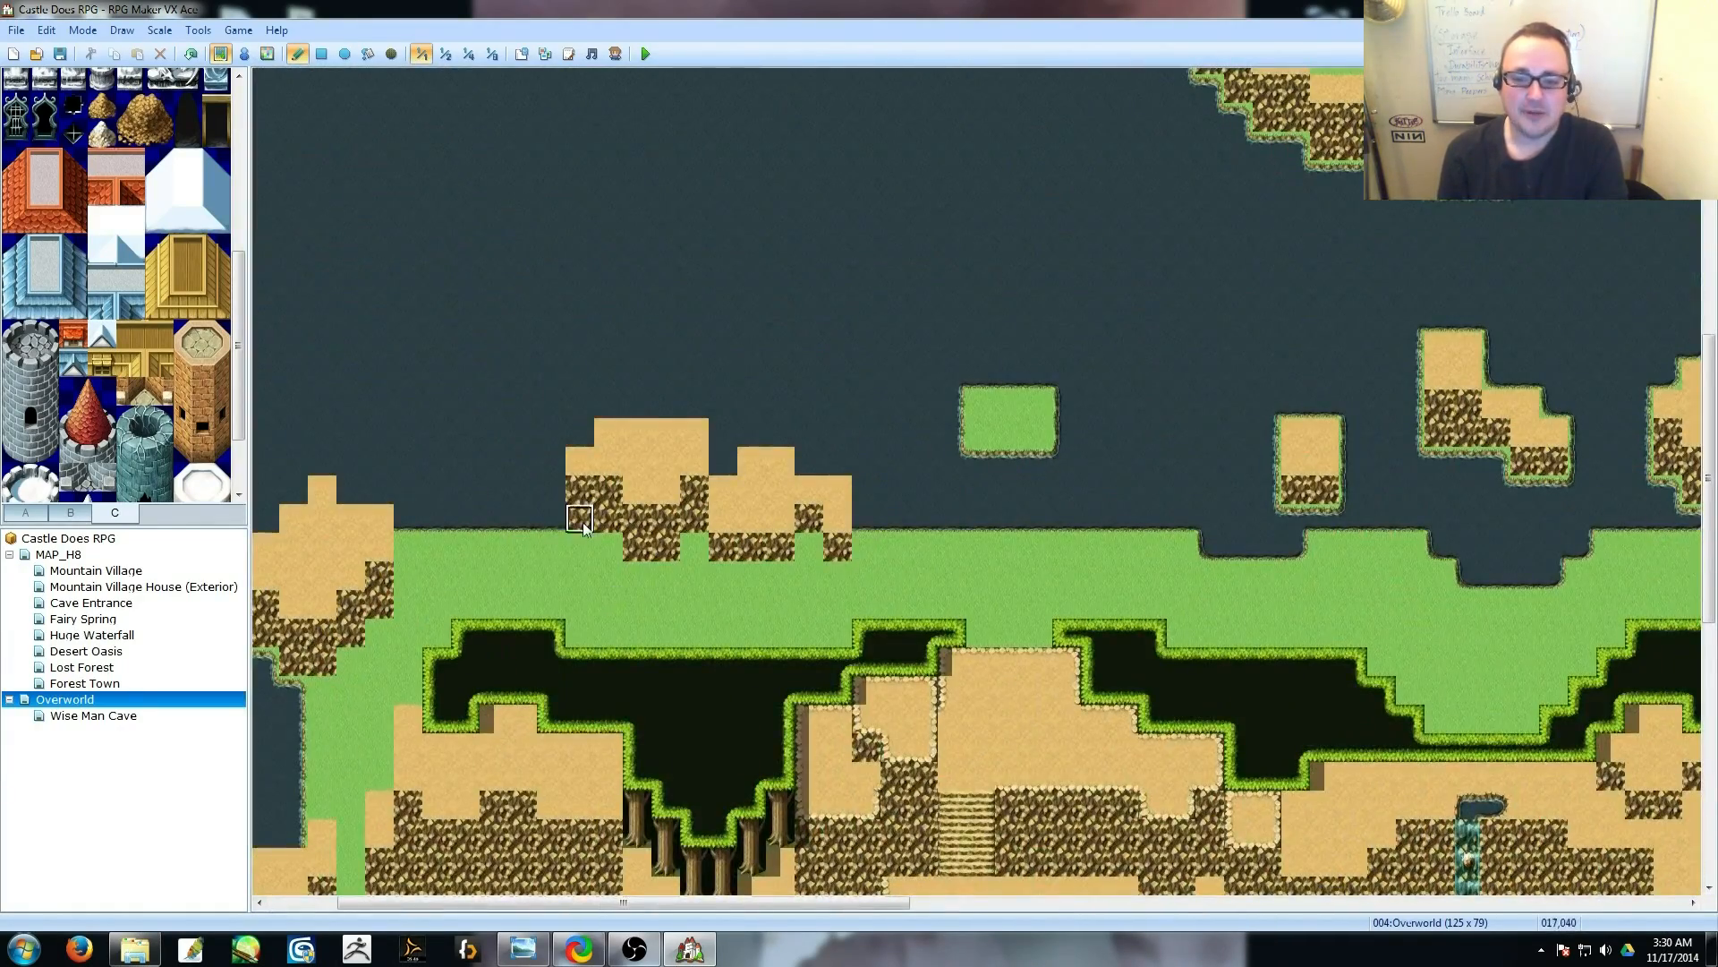
scroll(660, 576, "down", 7)
scroll(660, 576, "left", 2)
middle_click_drag(1111, 514, 1331, 450)
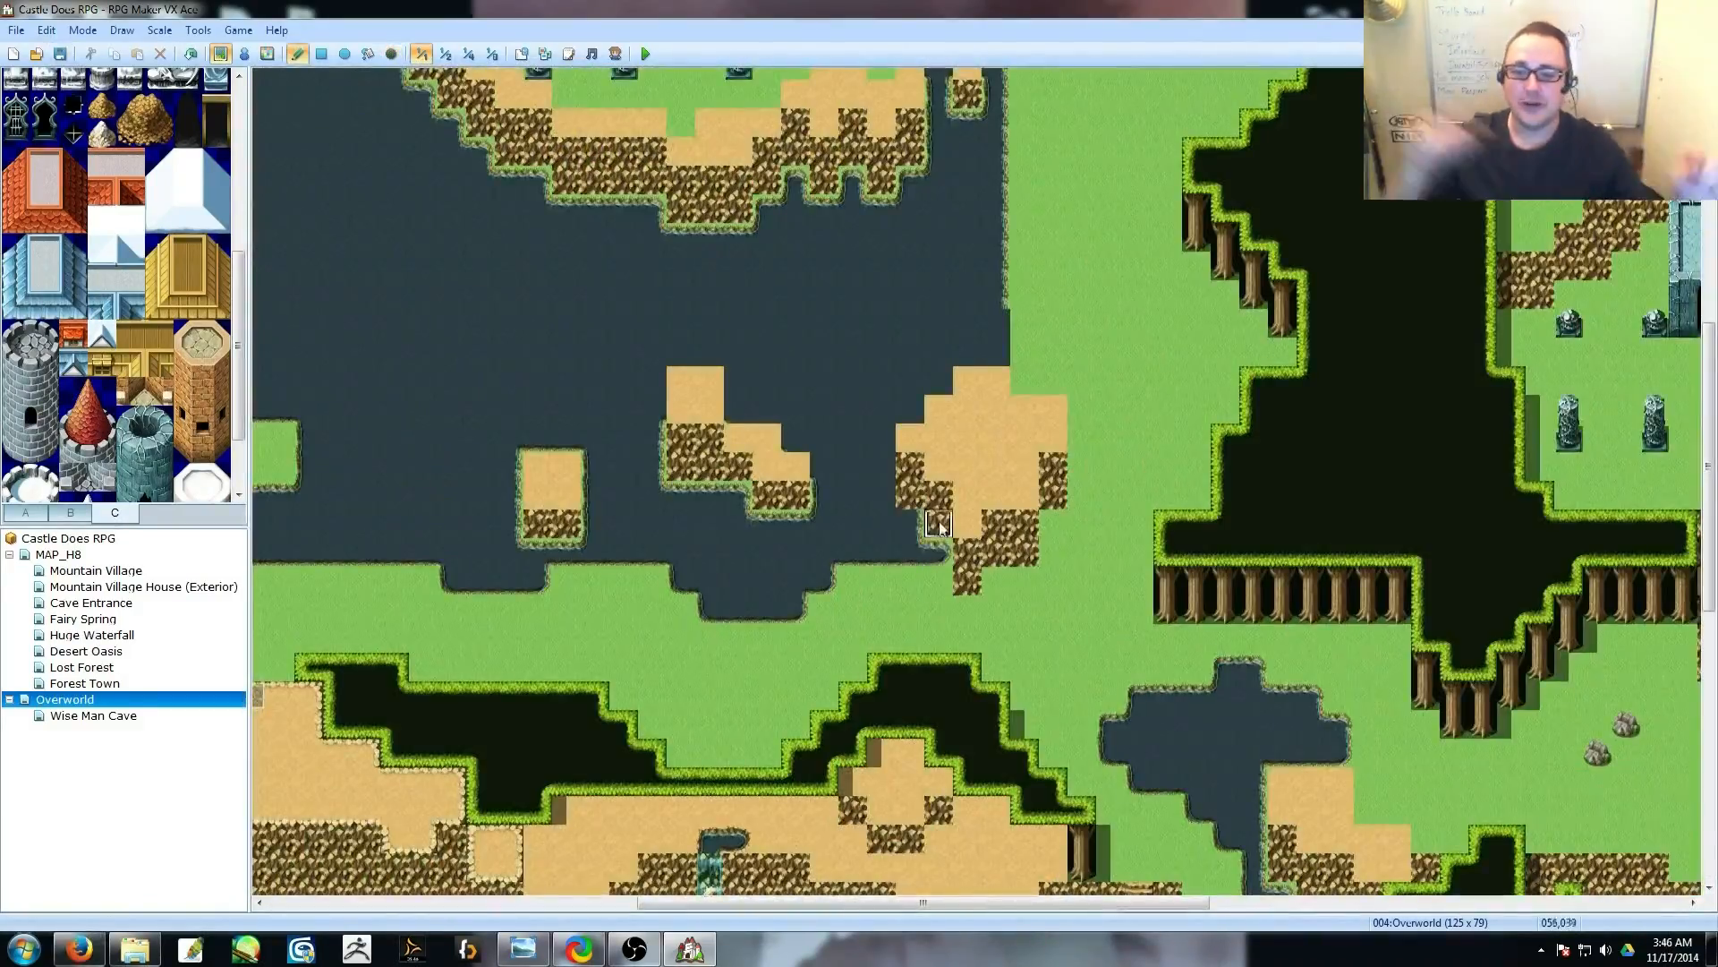
middle_click_drag(767, 370, 851, 567)
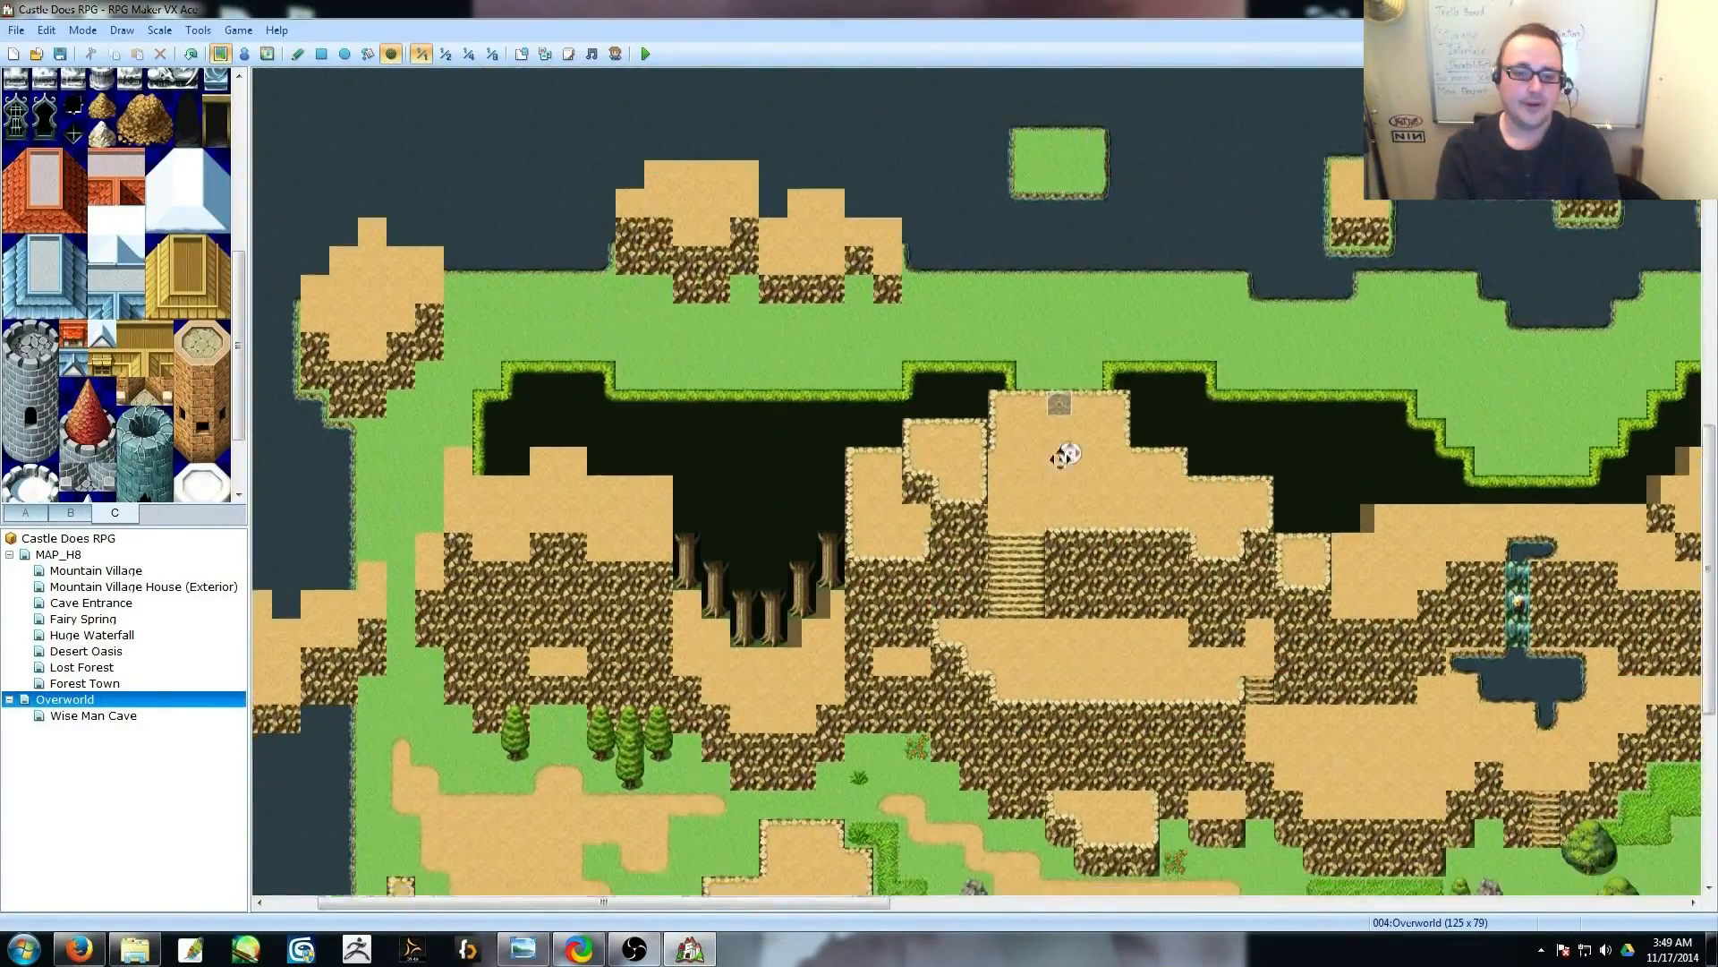
Paint a patch of grass below the tree trunks in the western cliff recess, and select the shadow pen.
middle_click_drag(1063, 452, 1004, 503)
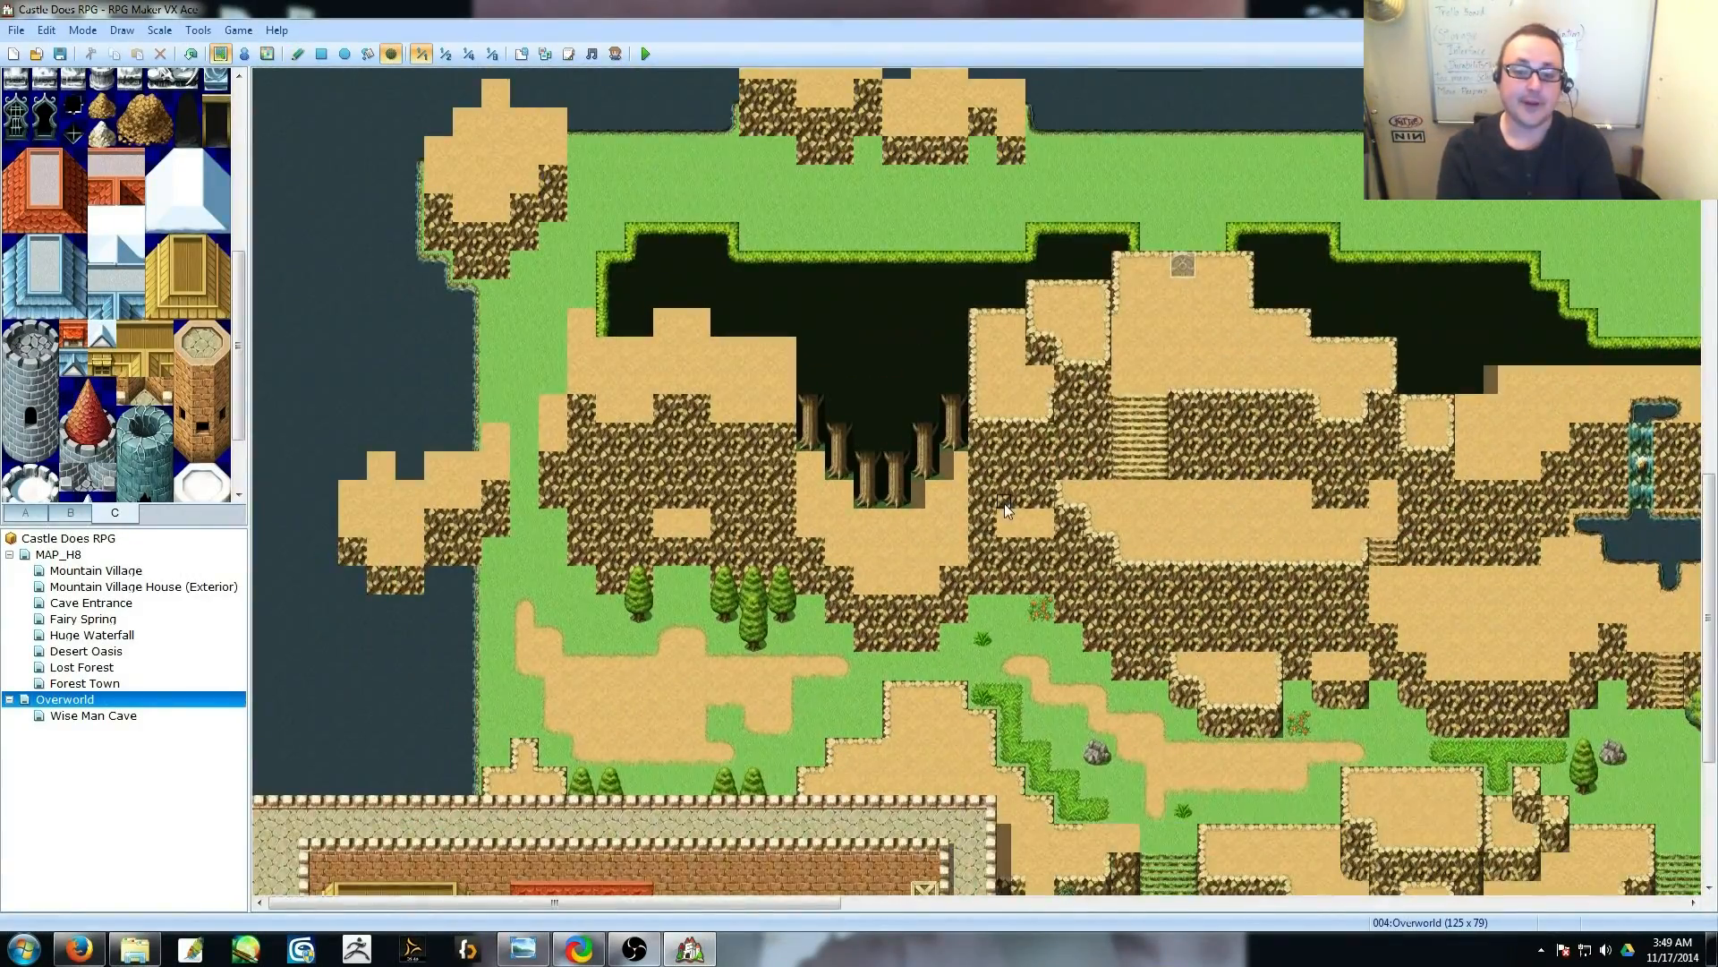
mouse_move(811, 411)
left_mouse_down()
mouse_move(893, 472)
mouse_move(952, 410)
mouse_move(921, 501)
mouse_move(810, 466)
left_mouse_up()
left_click(69, 513)
scroll(179, 304, "up", 3)
left_click(115, 513)
left_click(25, 513)
scroll(165, 312, "down", 2)
scroll(117, 268, "up", 3)
left_click(45, 168)
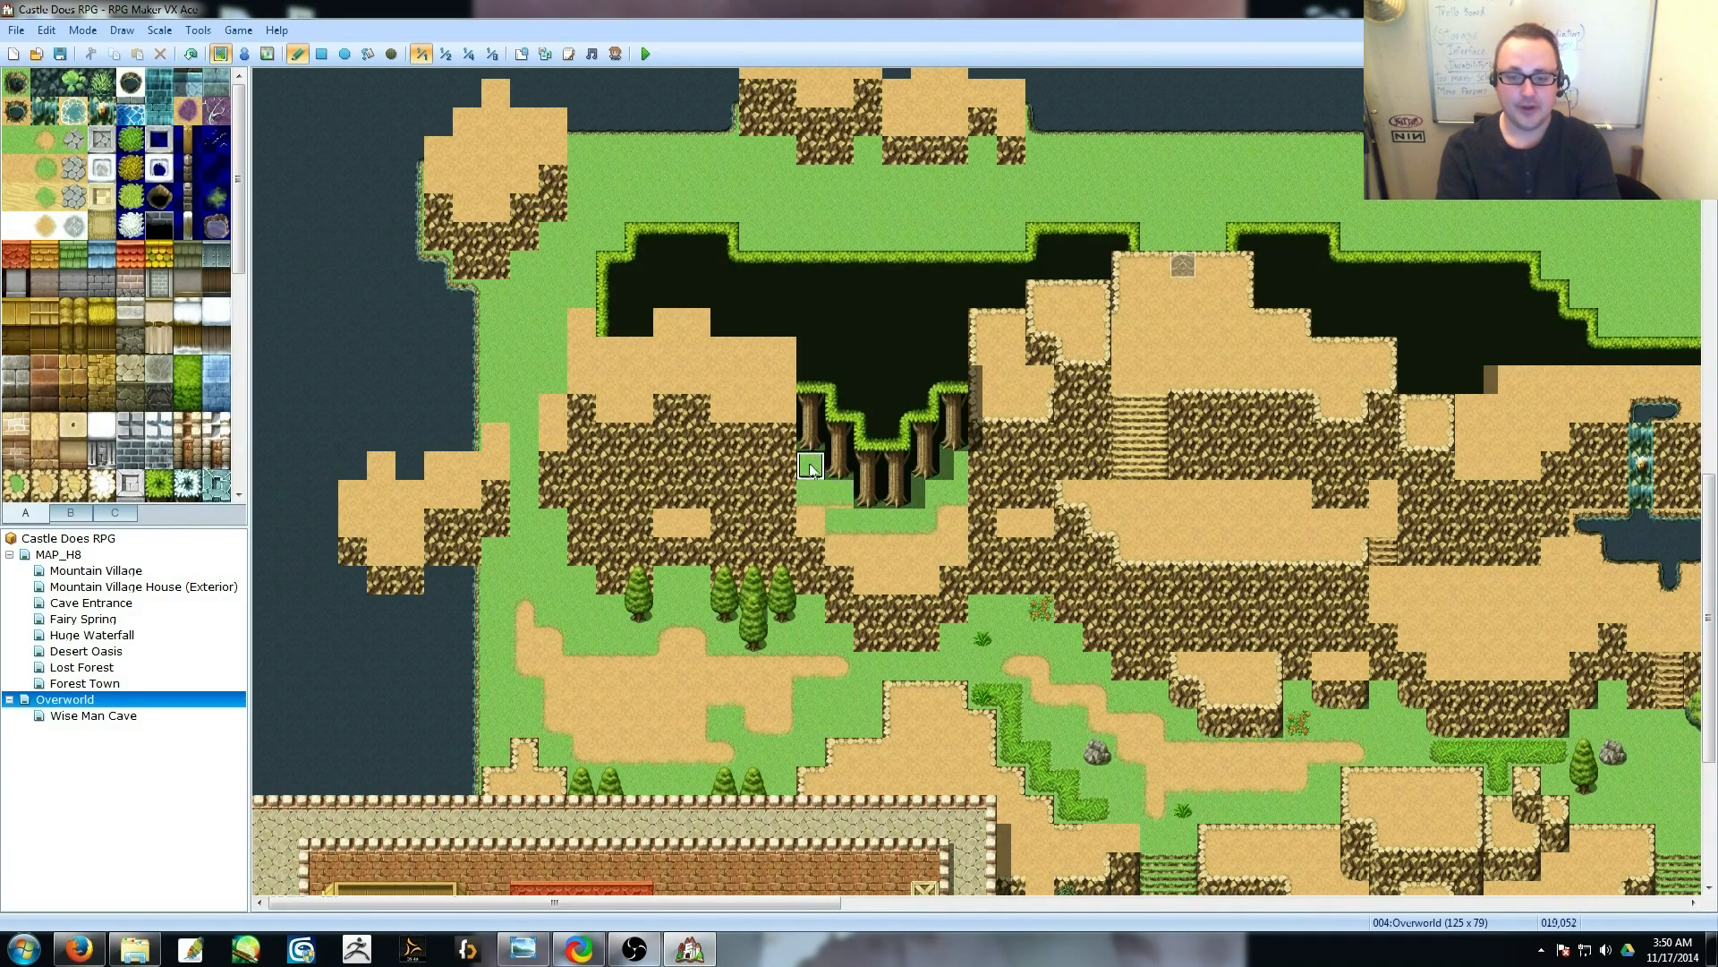
key("F9")
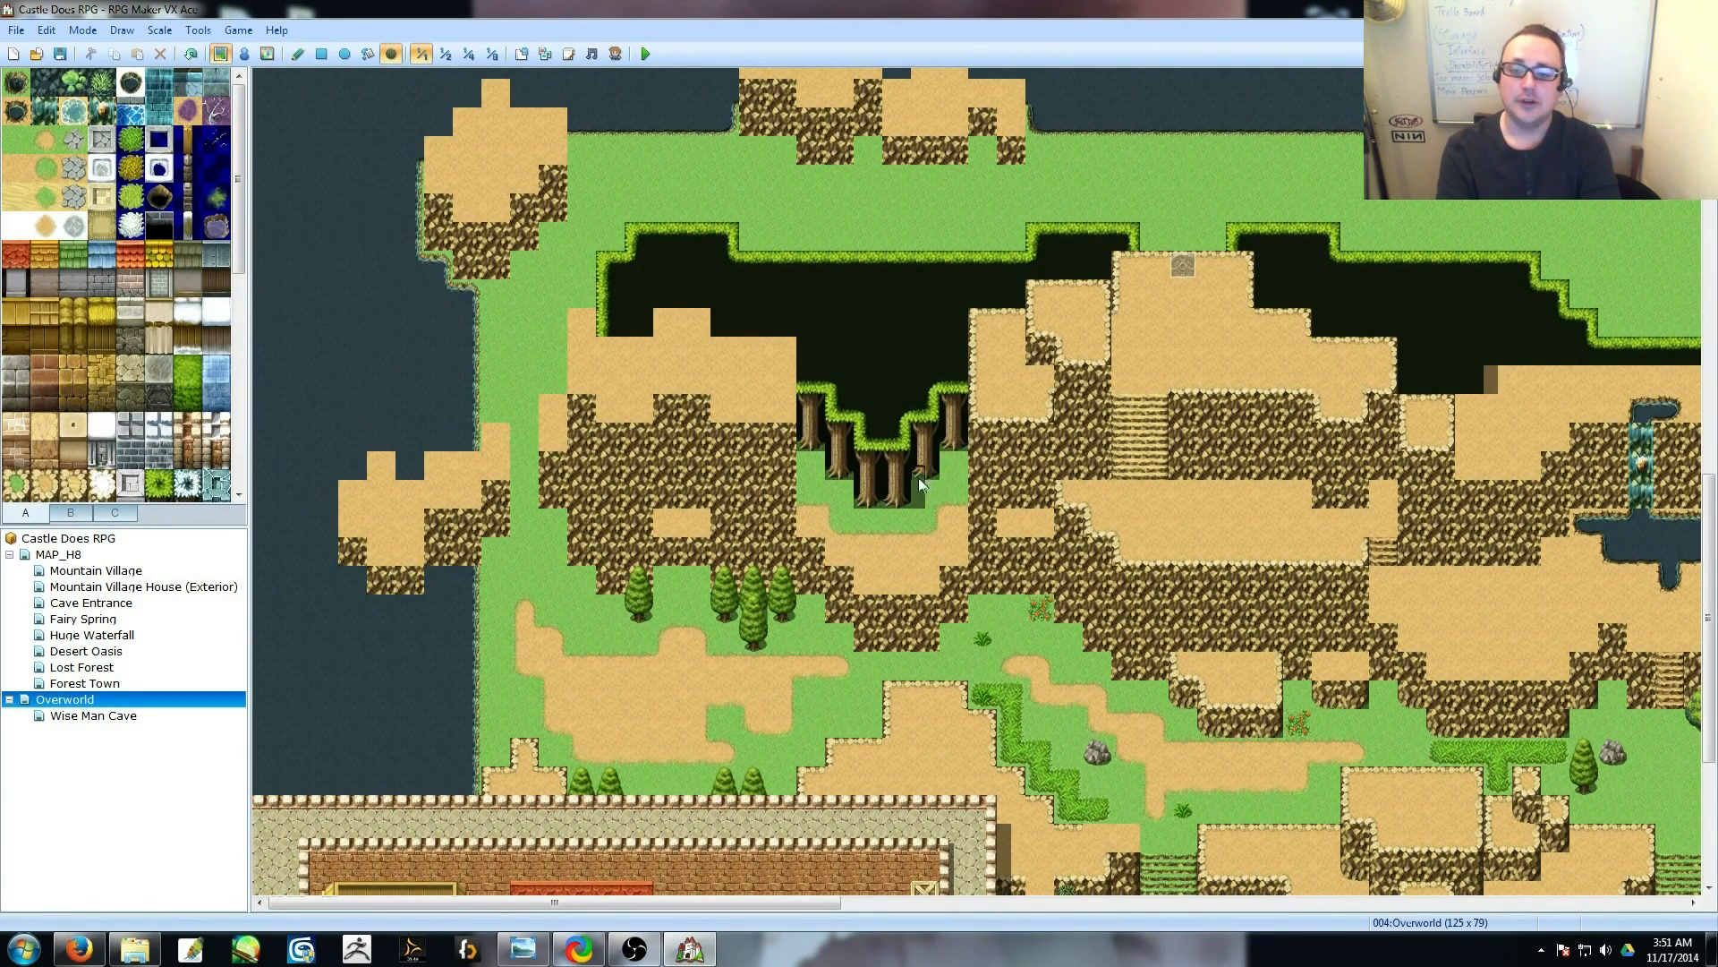